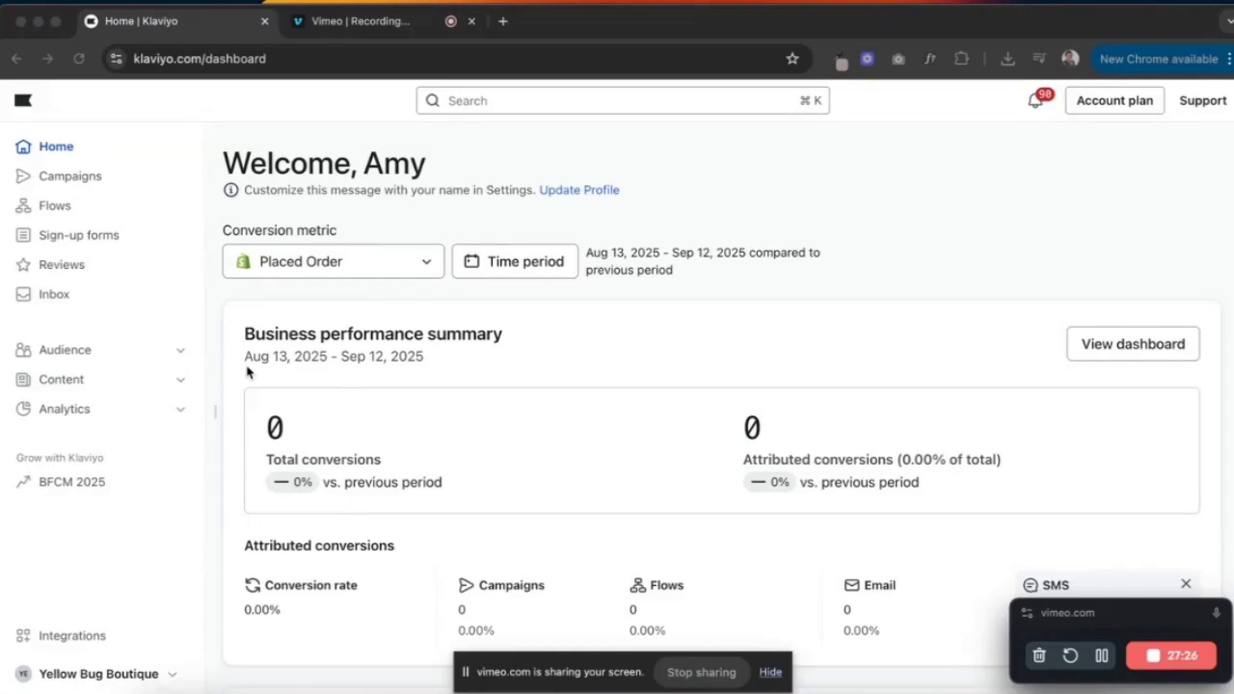
- Create a new untitled email template from Content > Templates, empty apart from Klaviyo branding
click(178, 383)
click(66, 414)
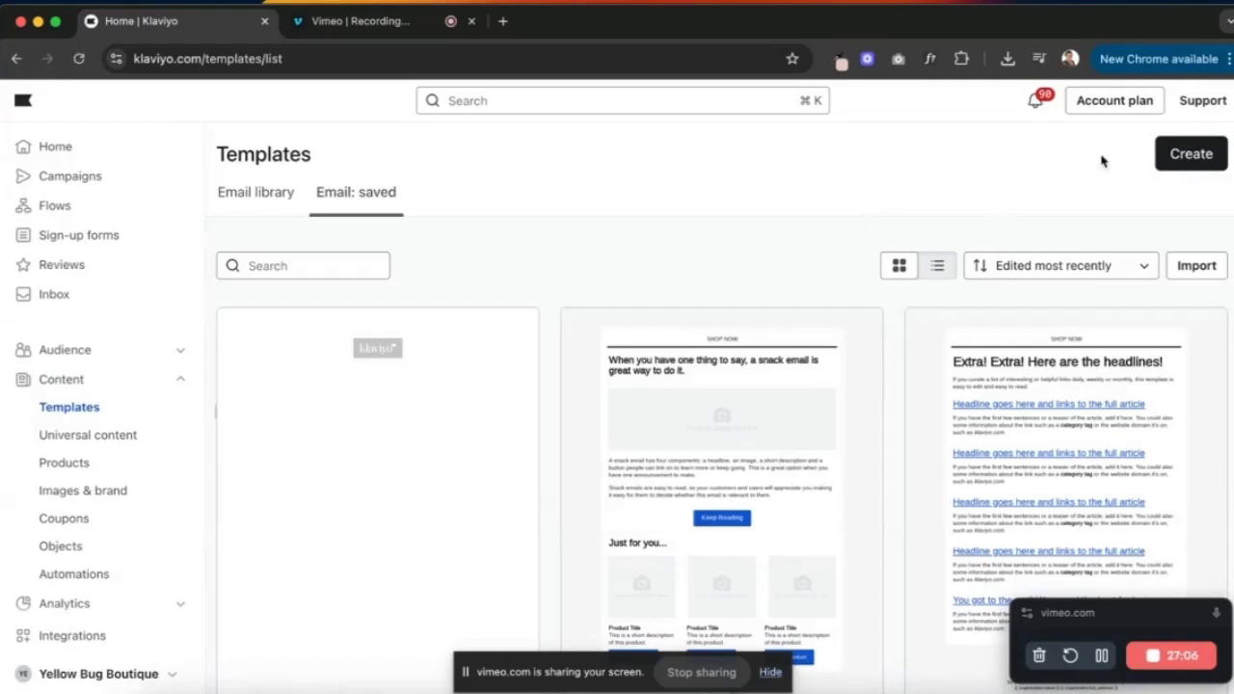
click(1186, 156)
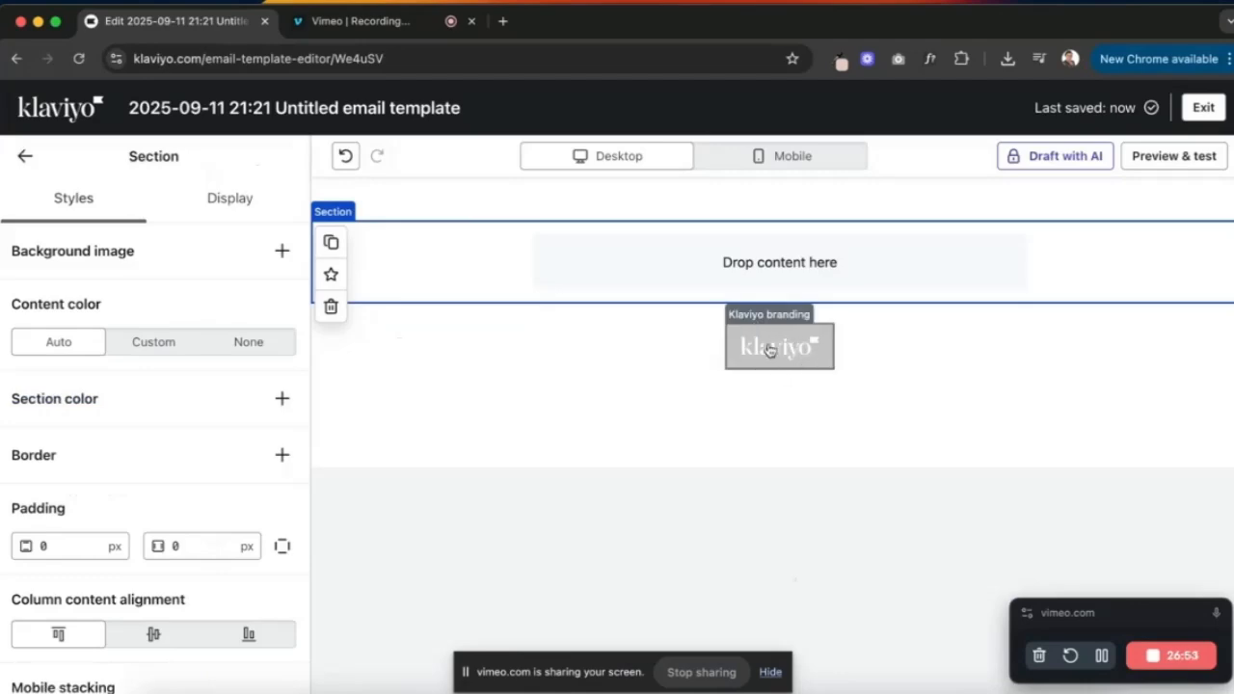
click(770, 350)
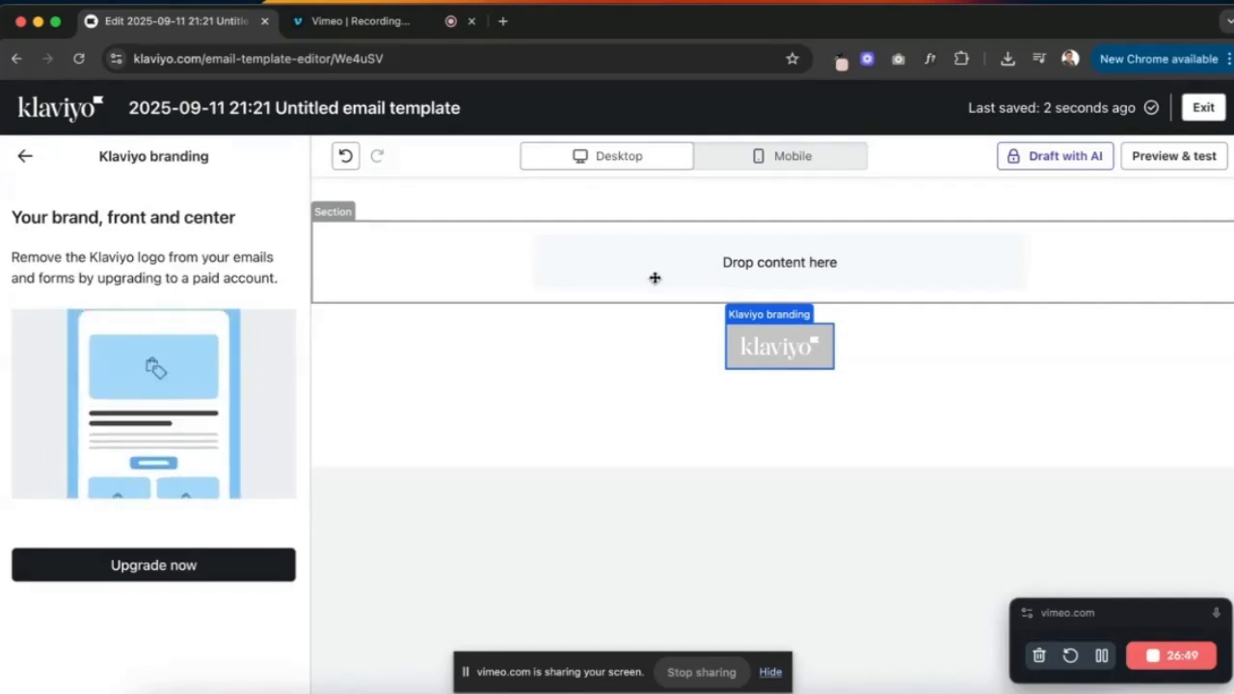
click(25, 156)
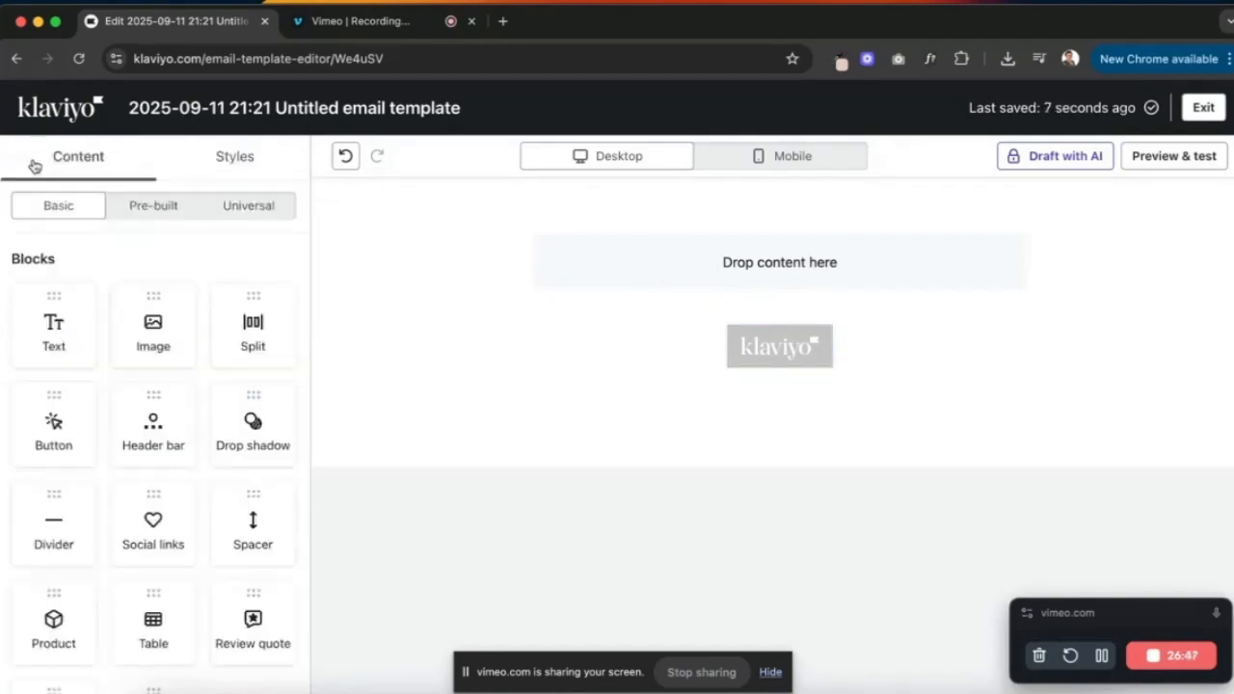
- In the template text styles, set the Body font to Figtree Normal 400
click(240, 161)
scroll(201, 389, down, 5)
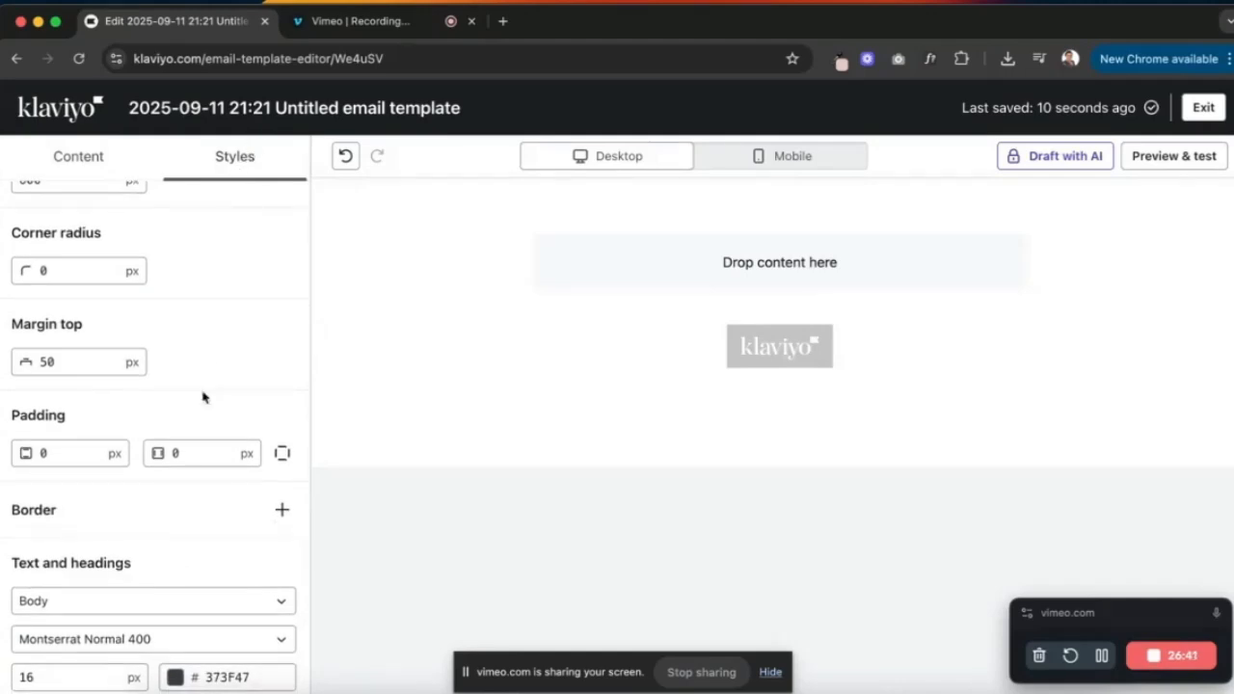
scroll(193, 427, down, 5)
scroll(133, 339, up, 2)
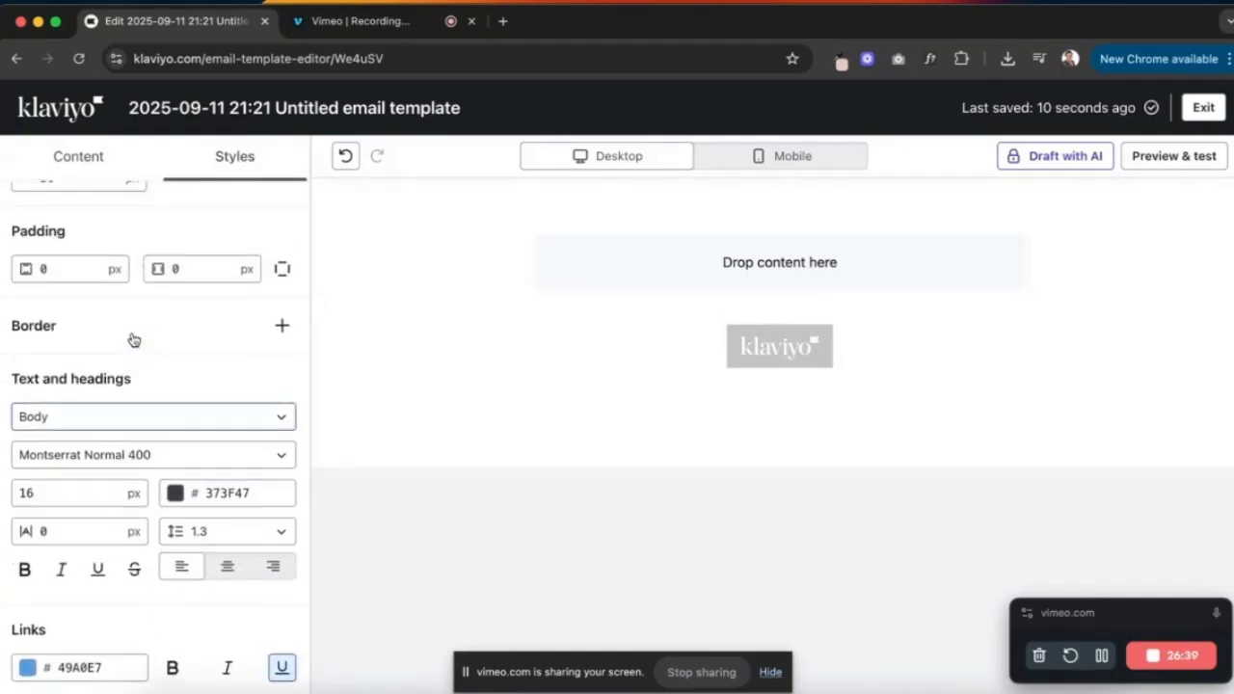
scroll(53, 392, down, 2)
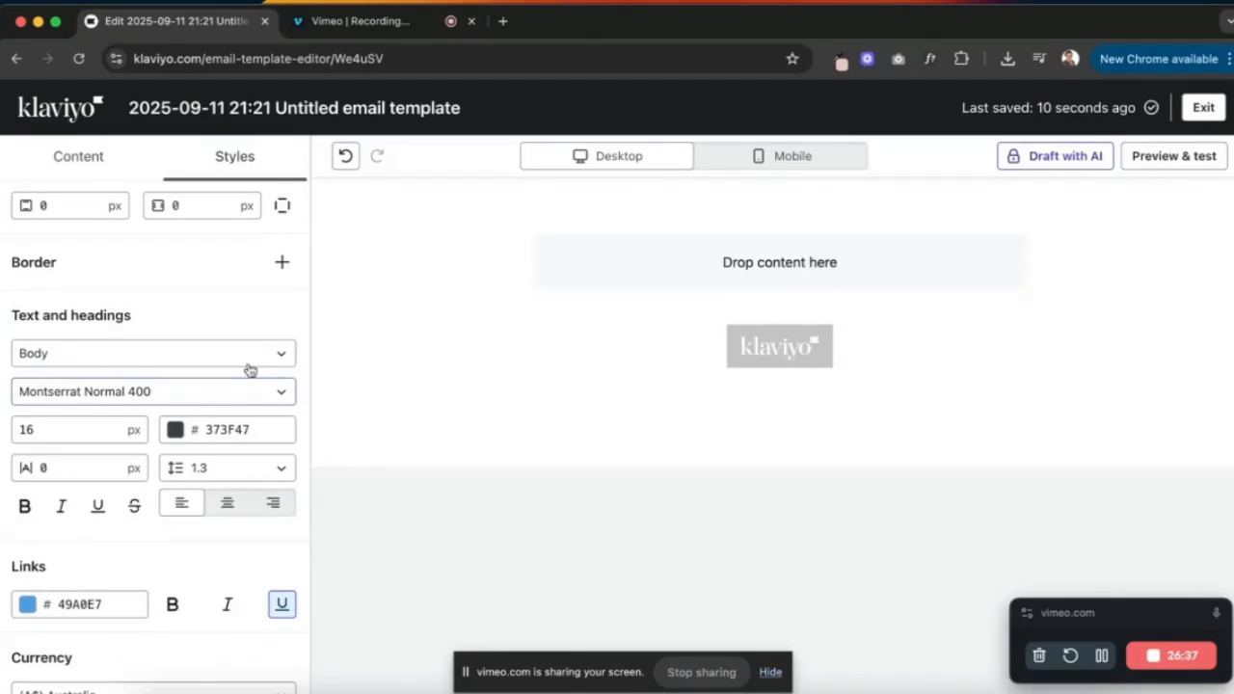
click(205, 367)
click(219, 332)
click(157, 395)
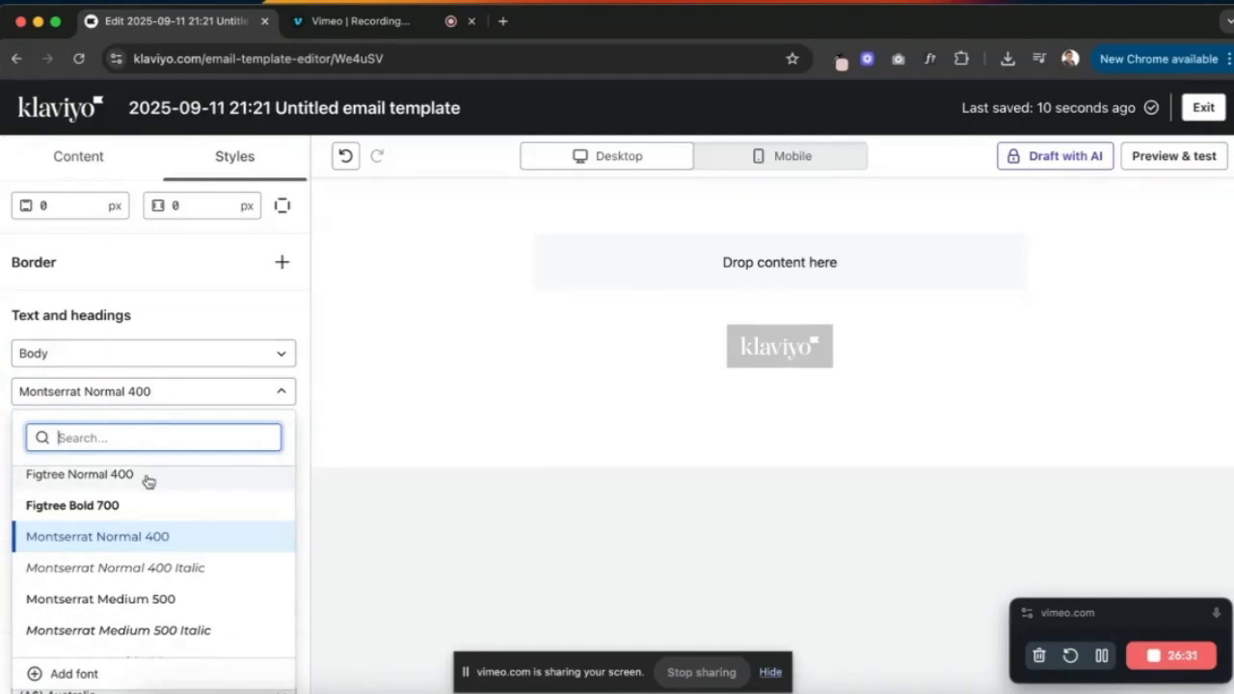
scroll(147, 479, up, 1)
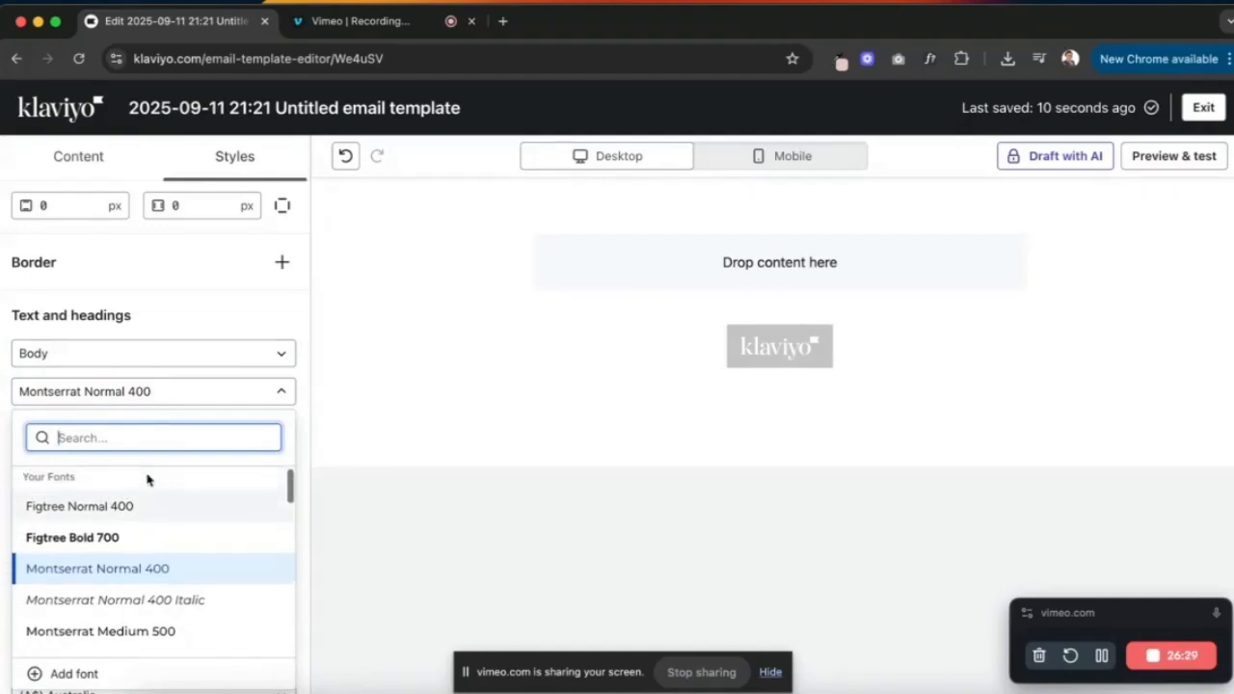
click(113, 507)
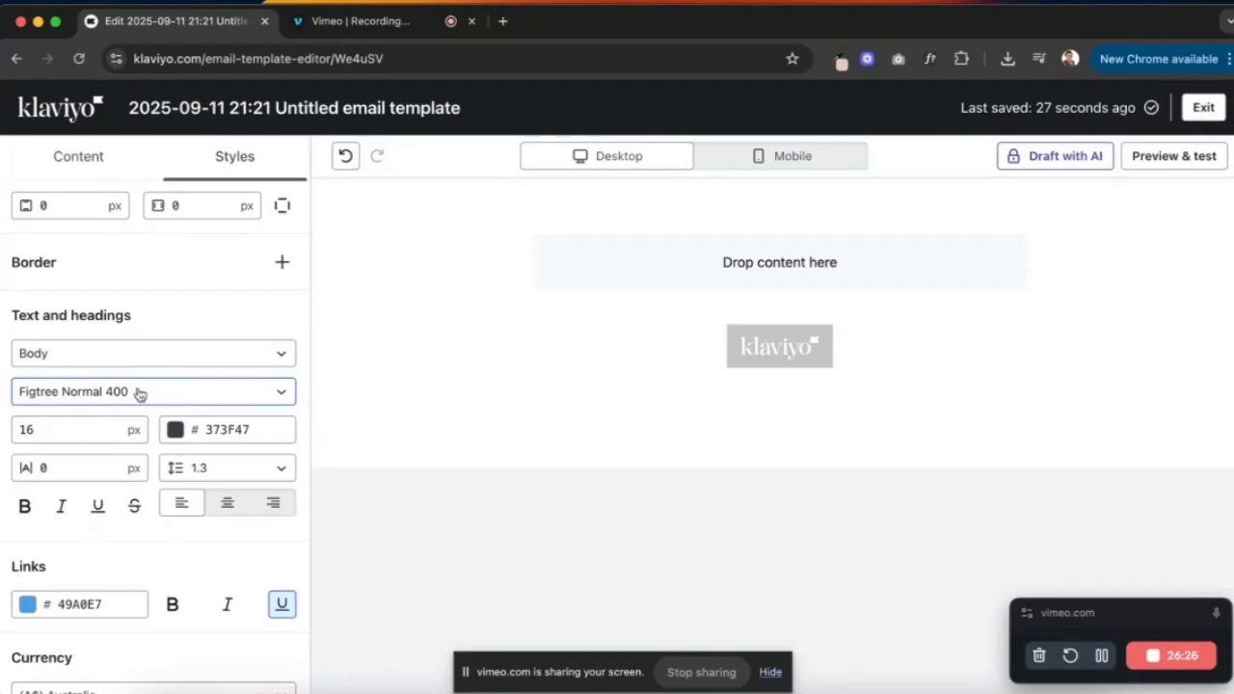
- Make body text 16 px, black (000000), and centre-aligned
click(56, 434)
key(BackSpace)
key(BackSpace)
text(16)
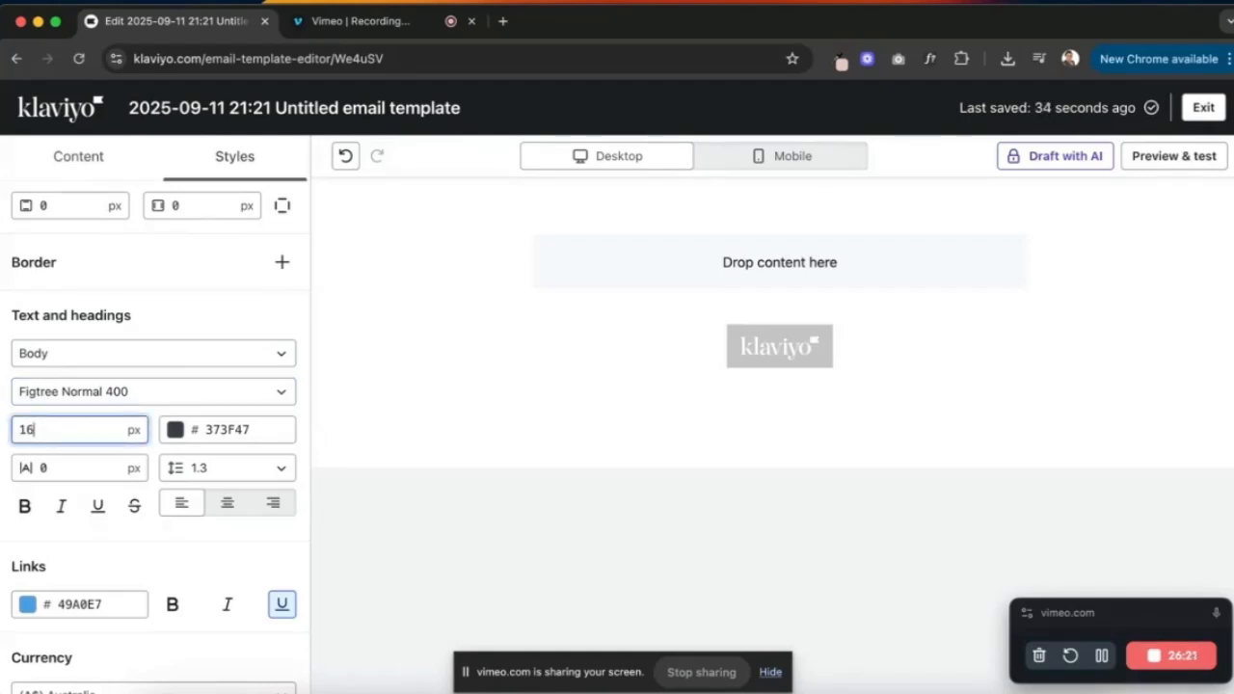
click(217, 429)
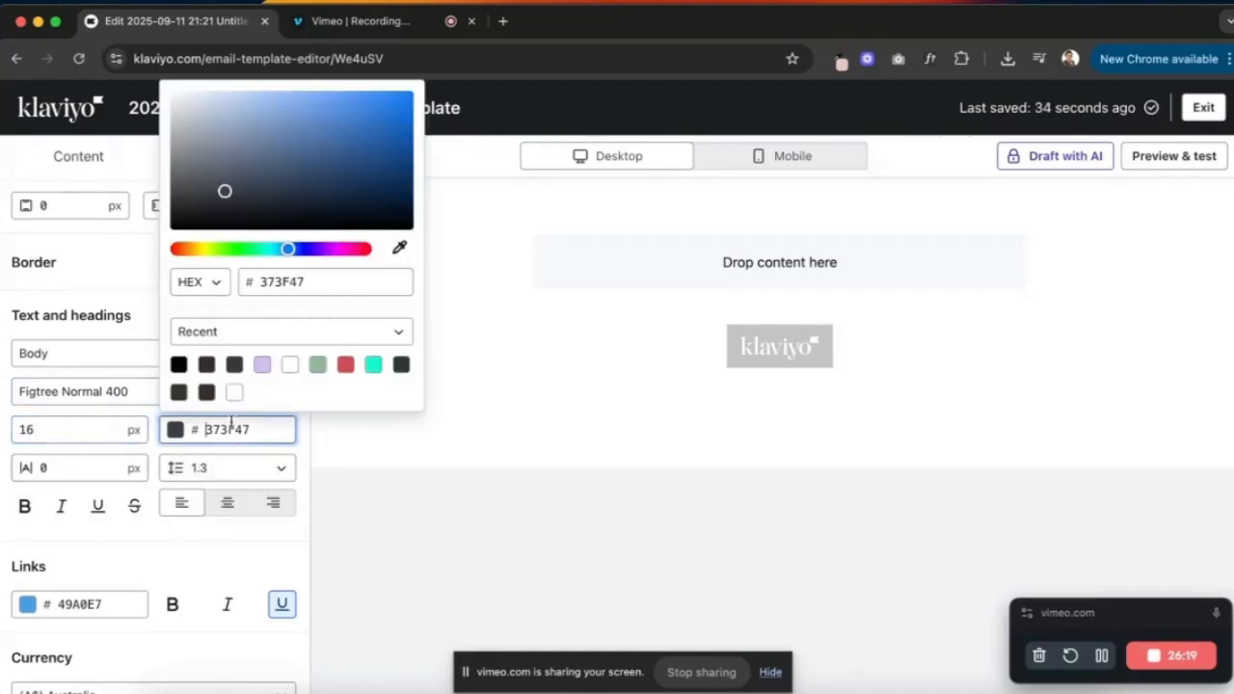
click(178, 365)
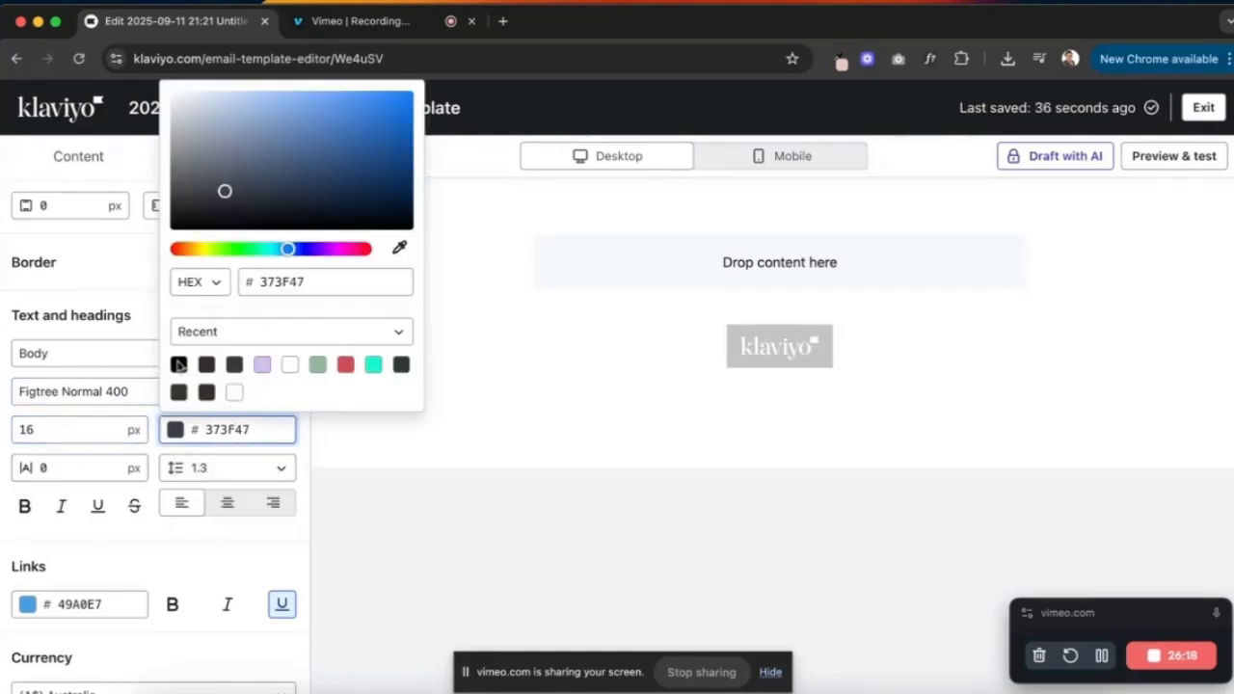
click(306, 449)
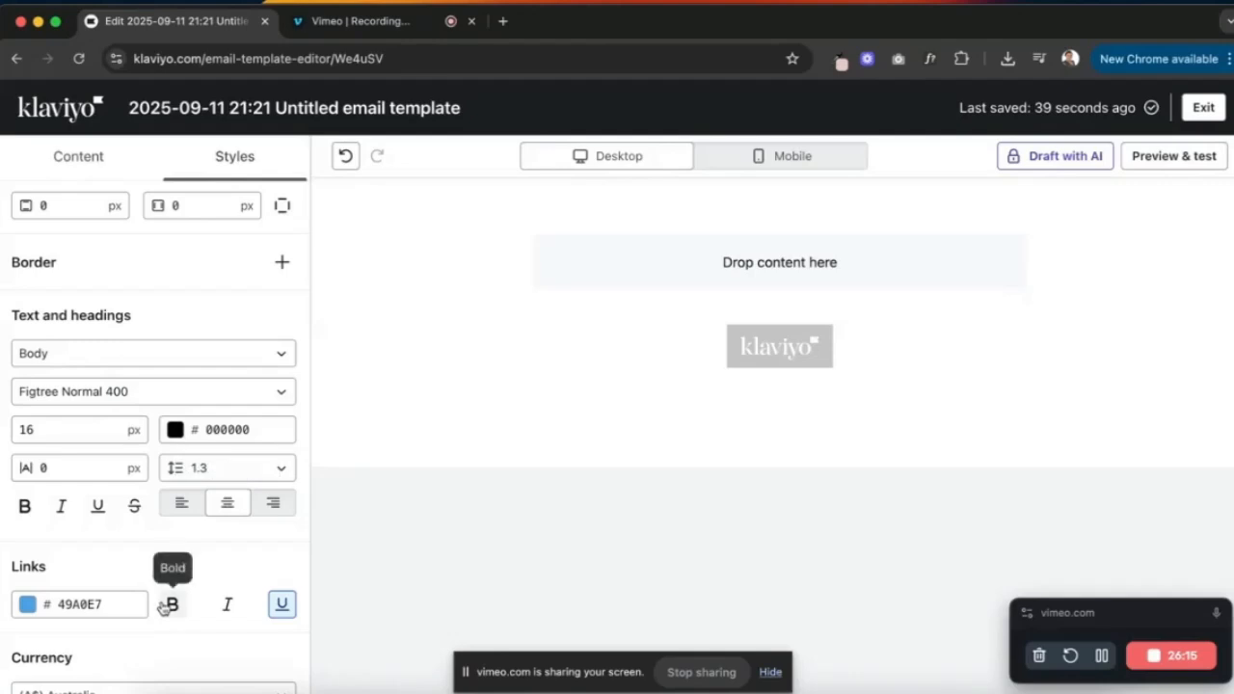
- Set the link colour to E7C9BE
click(77, 605)
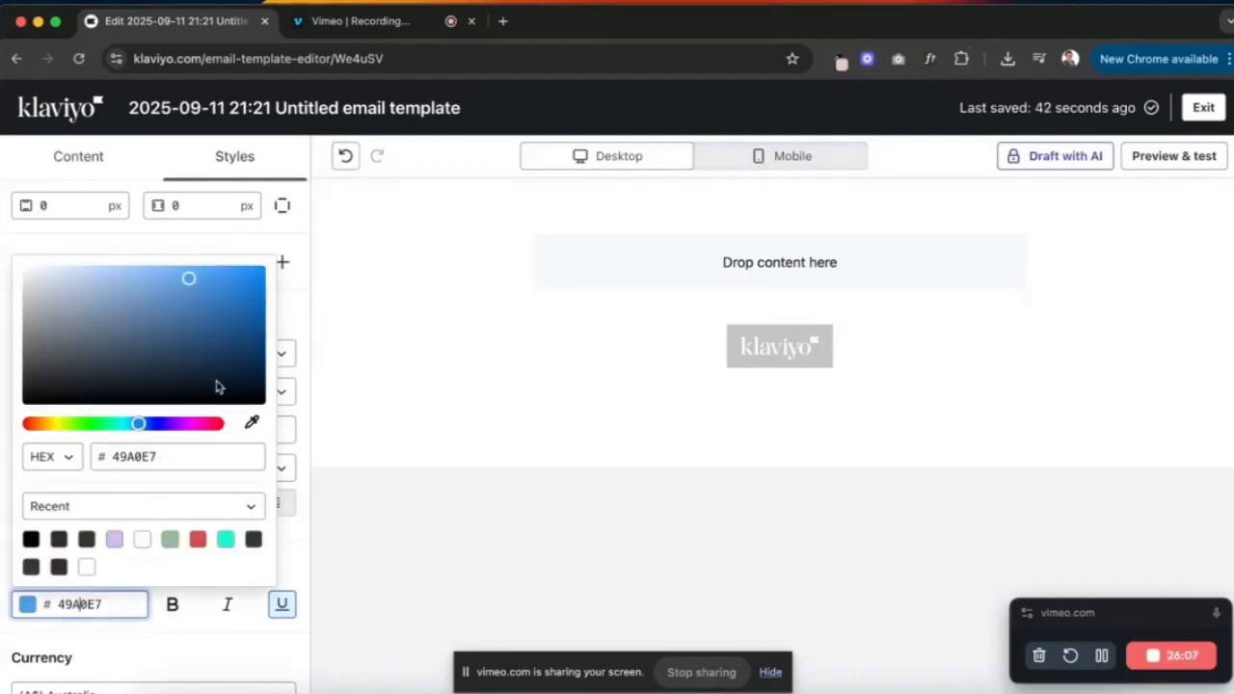
double_click(137, 456)
text(E7C9BE)
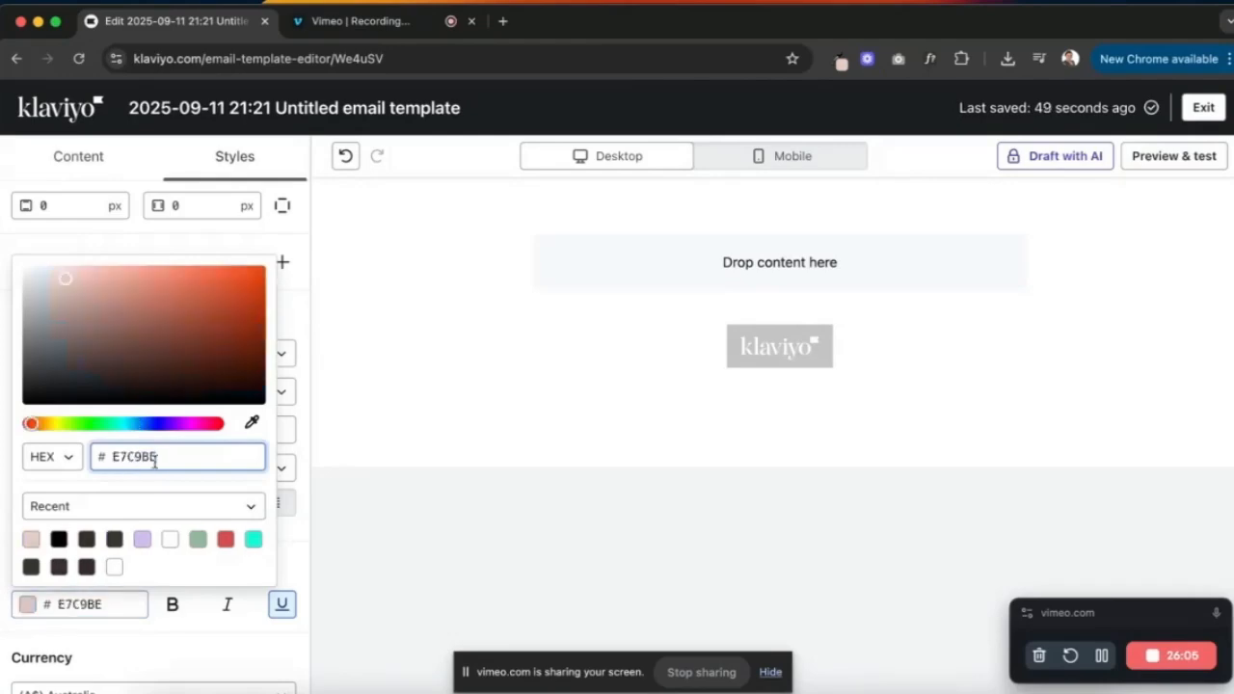
click(308, 439)
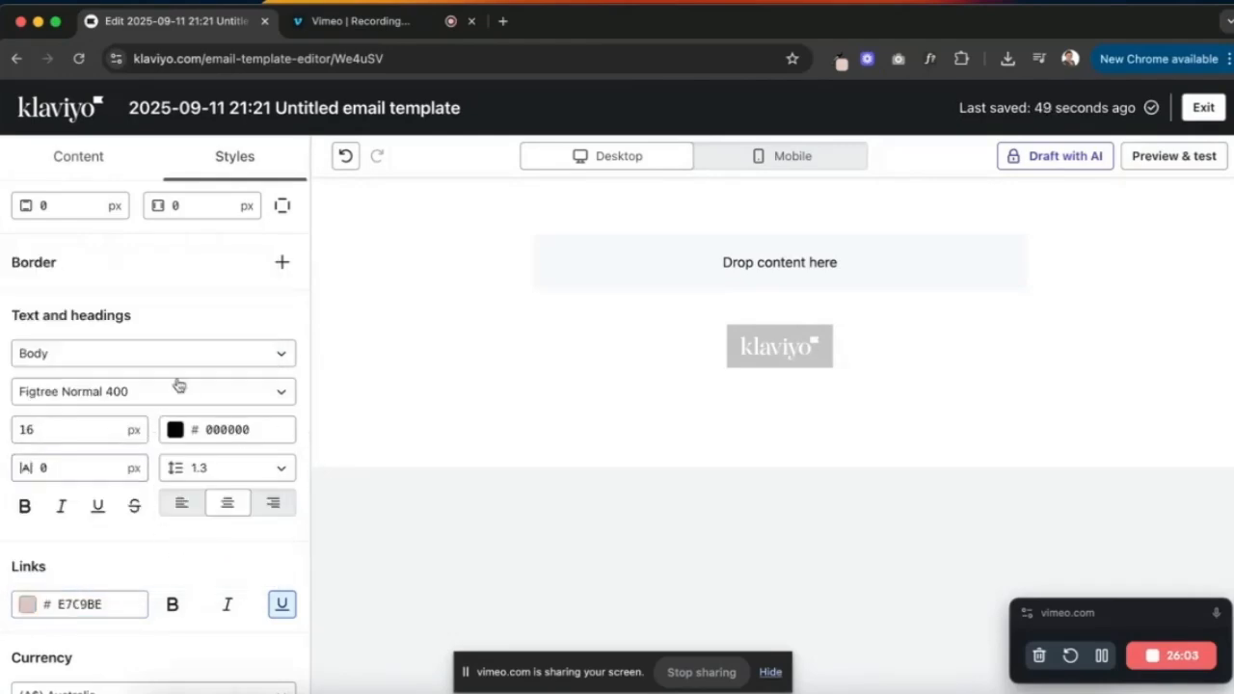
click(280, 356)
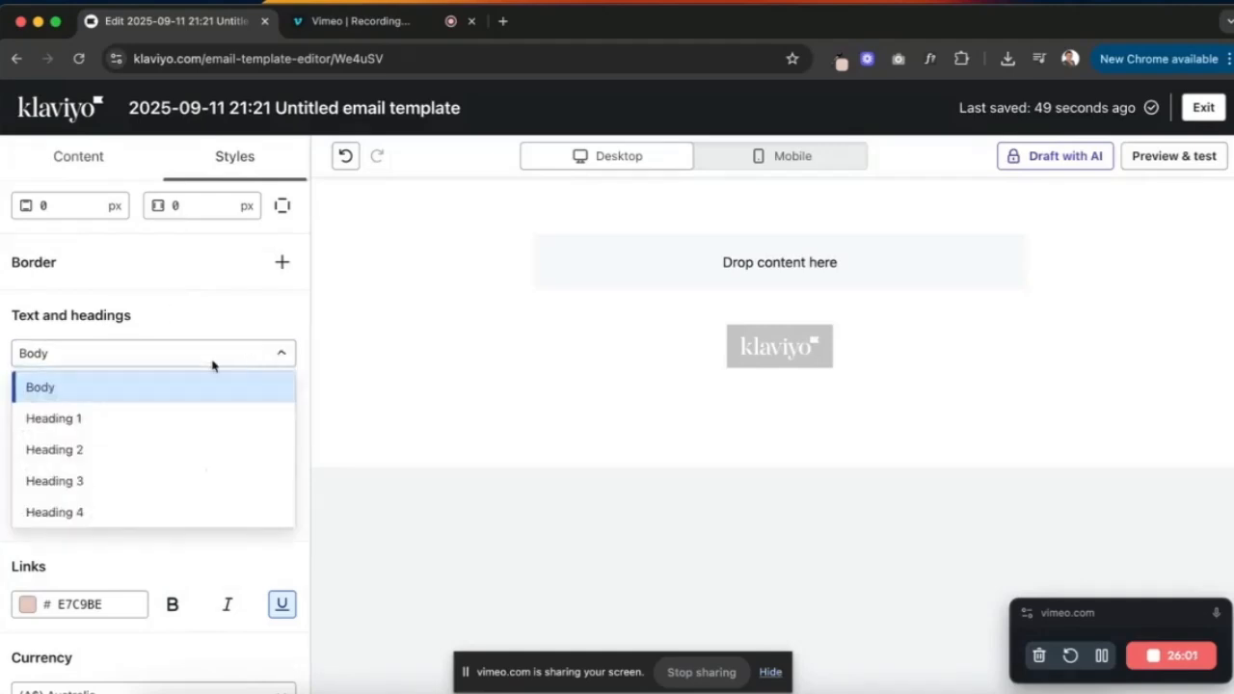
- Switch the text style to Heading 3 and set its font to Figtree Bold 700
click(134, 485)
click(145, 397)
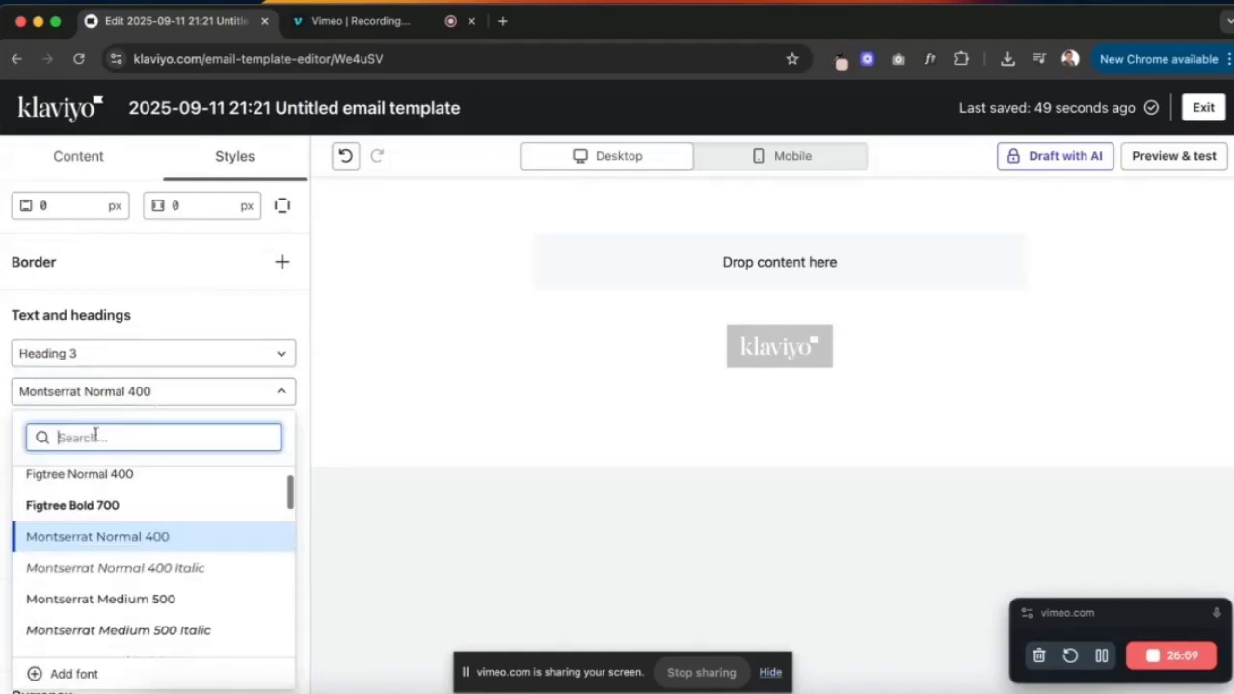
click(100, 506)
double_click(75, 427)
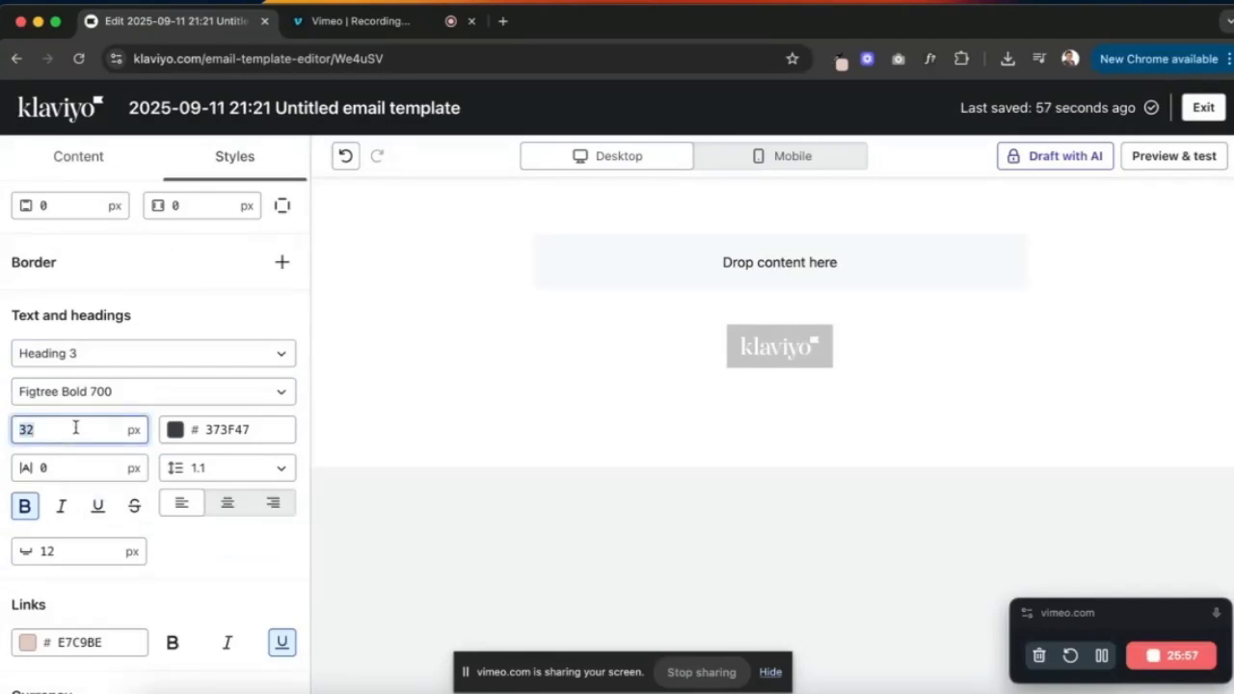
click(110, 355)
click(92, 481)
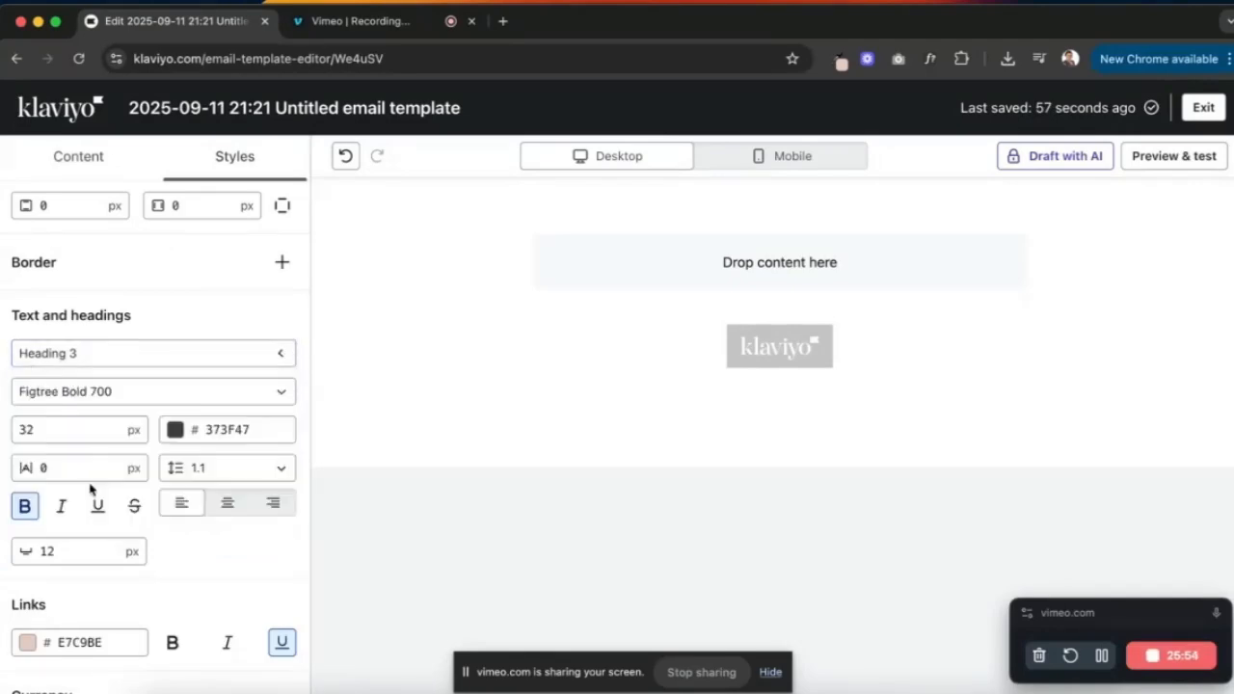
click(84, 398)
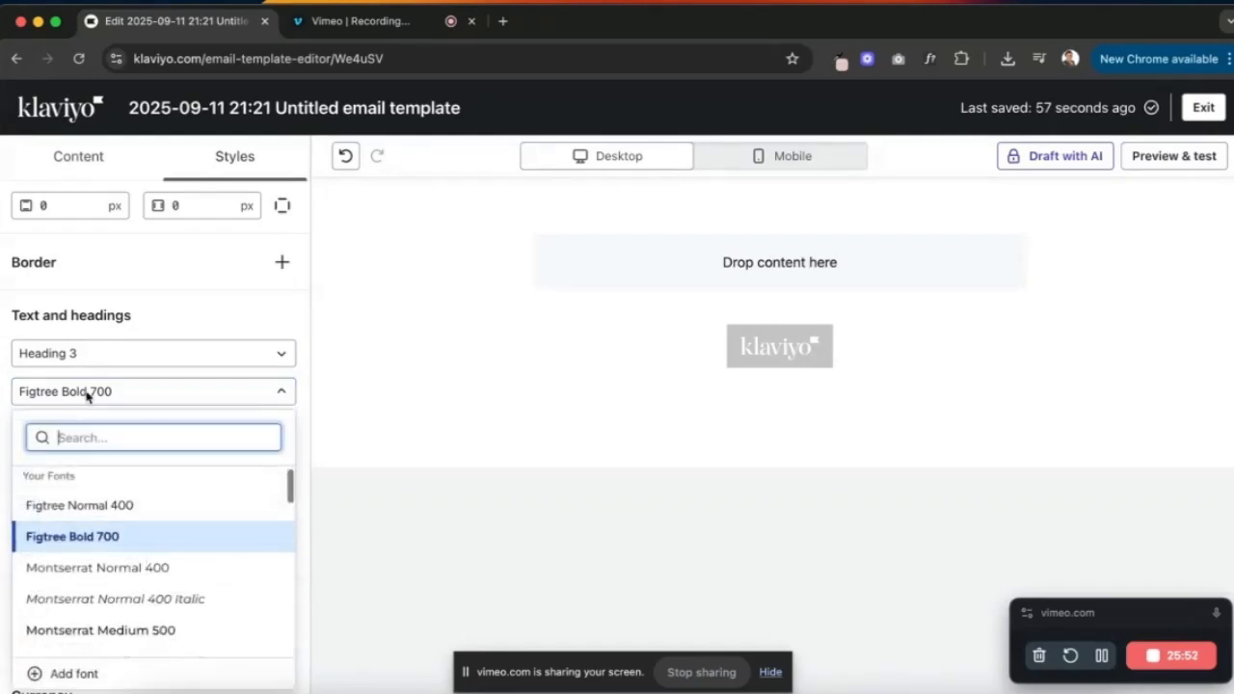
click(96, 536)
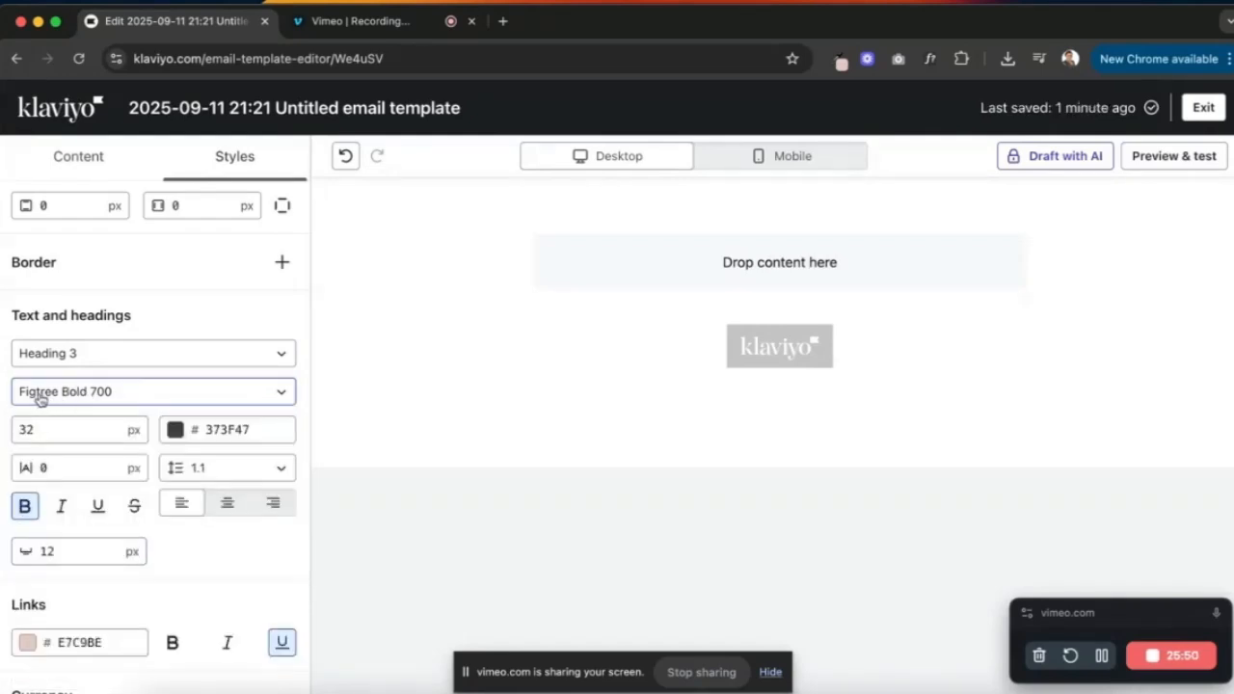
- Make Heading 3 28 px, black and centre-aligned, with 12 px bottom spacing
click(65, 430)
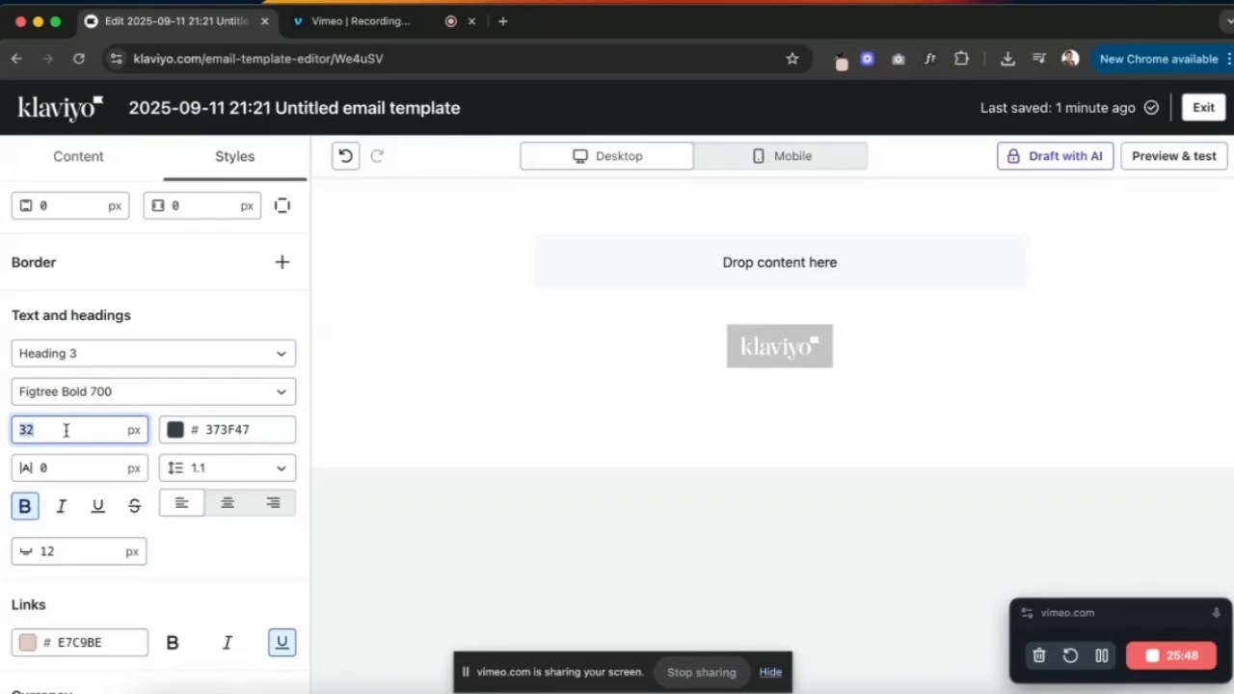
text(28)
click(233, 434)
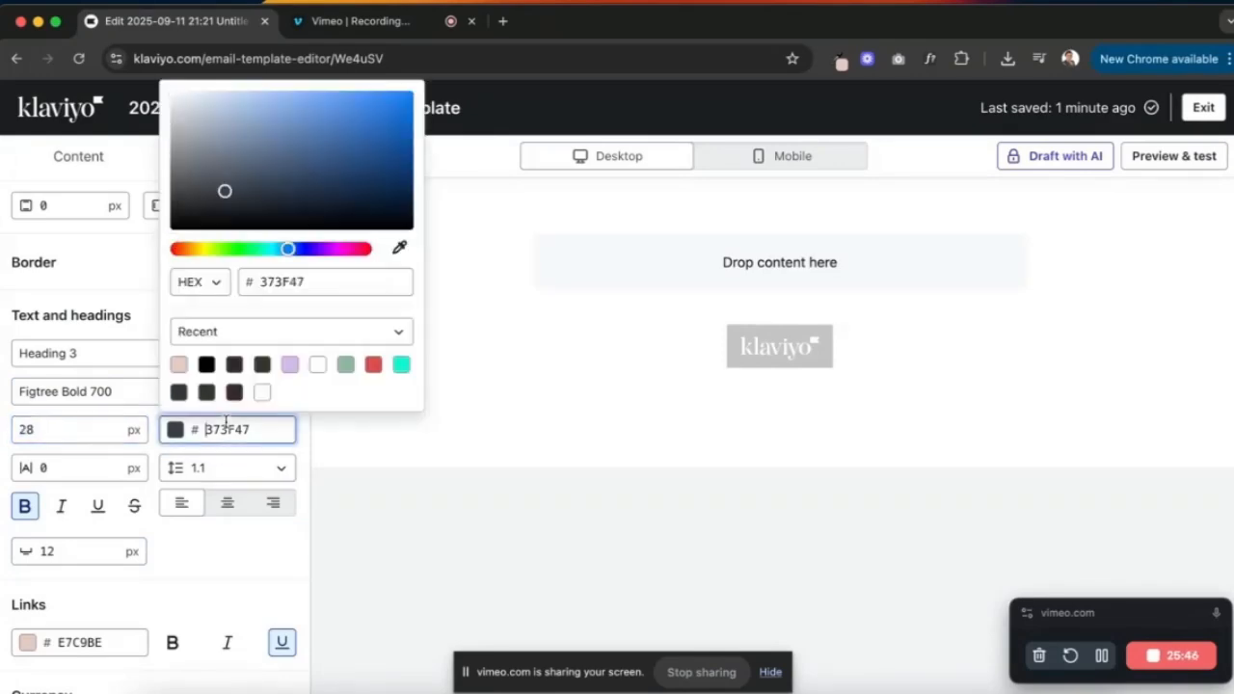
click(205, 366)
click(302, 435)
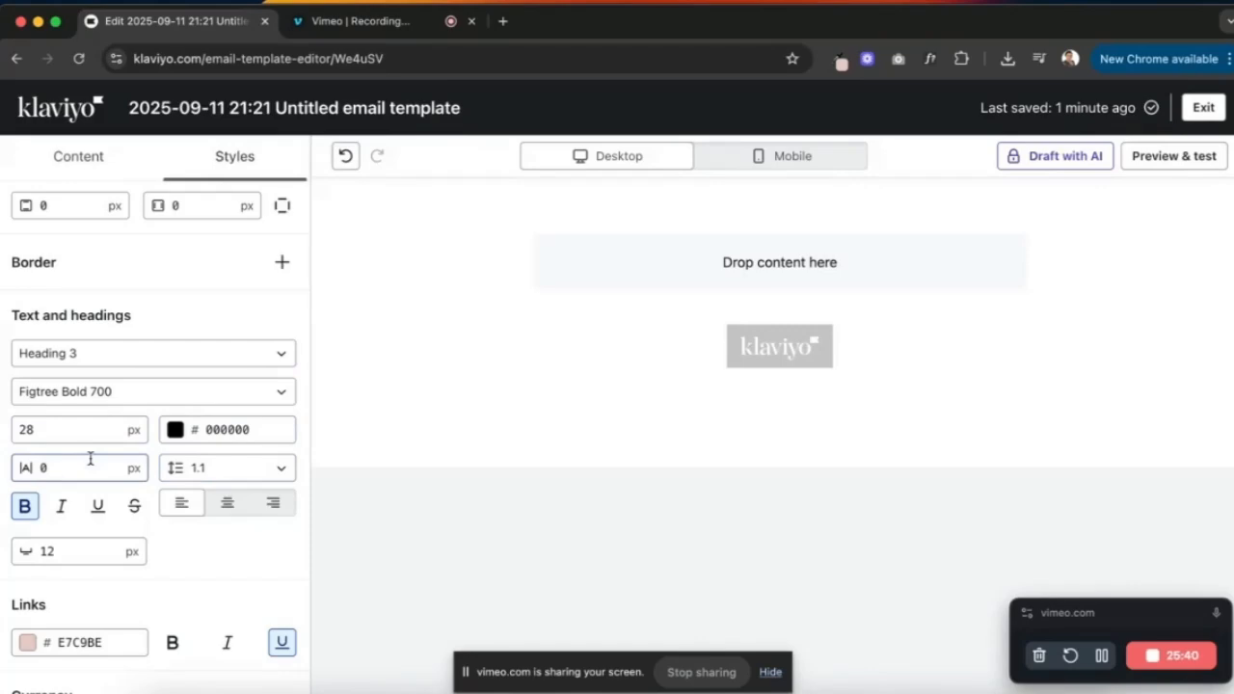
click(228, 509)
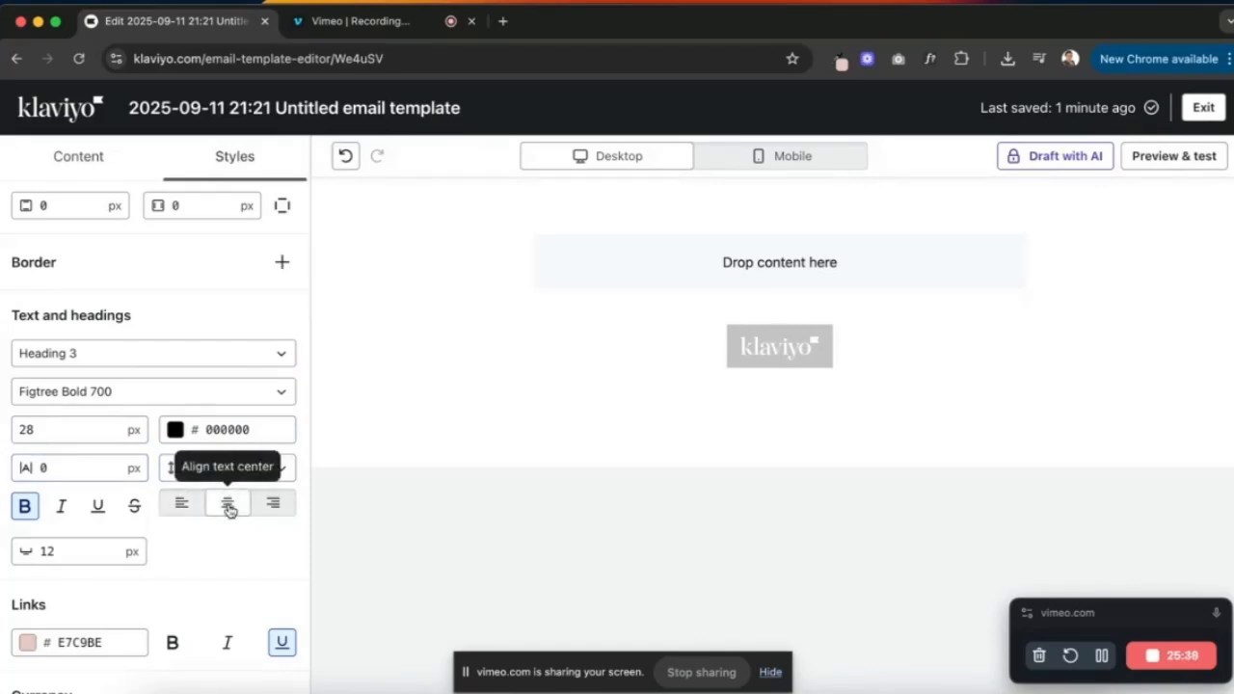
double_click(50, 553)
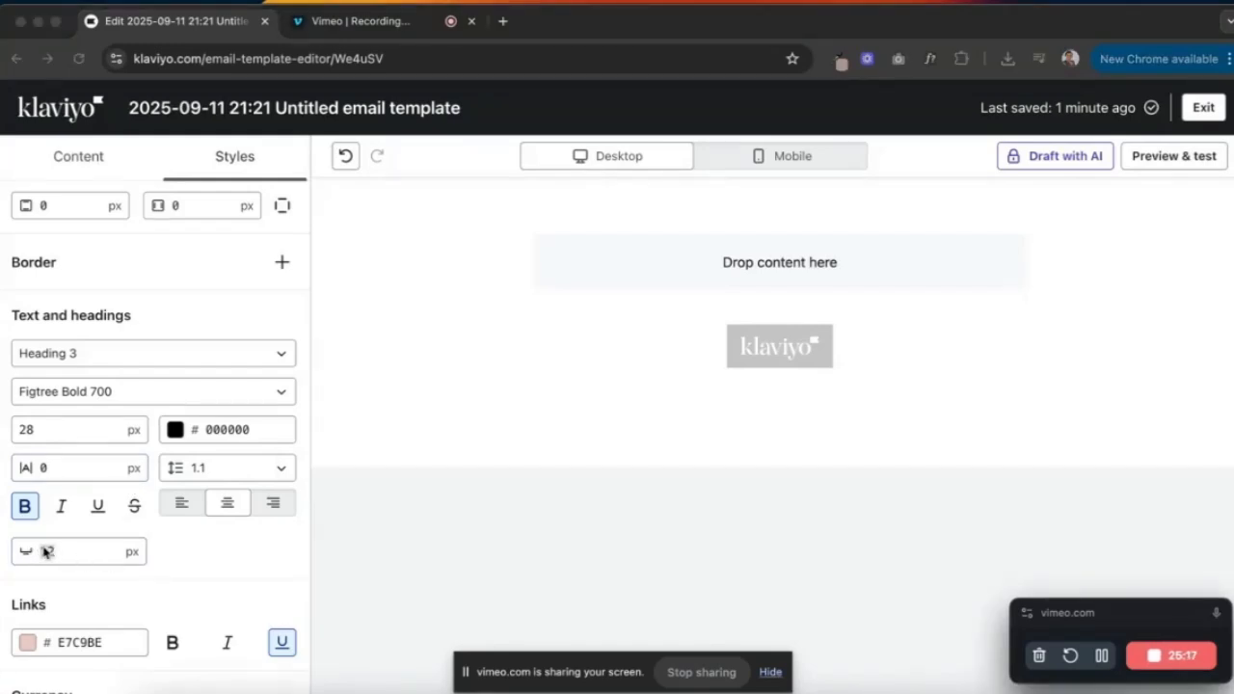
click(82, 555)
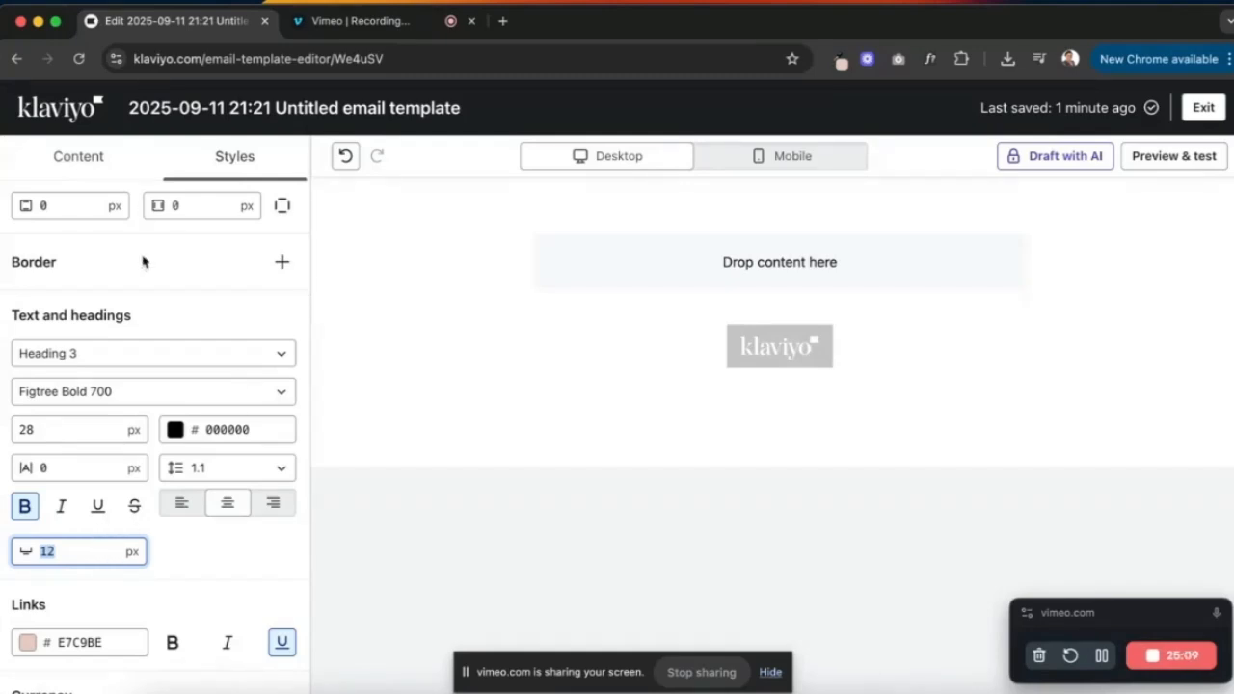
- Change the template background colour from FFFFFF to light grey F7F7F7
scroll(145, 289, up, 6)
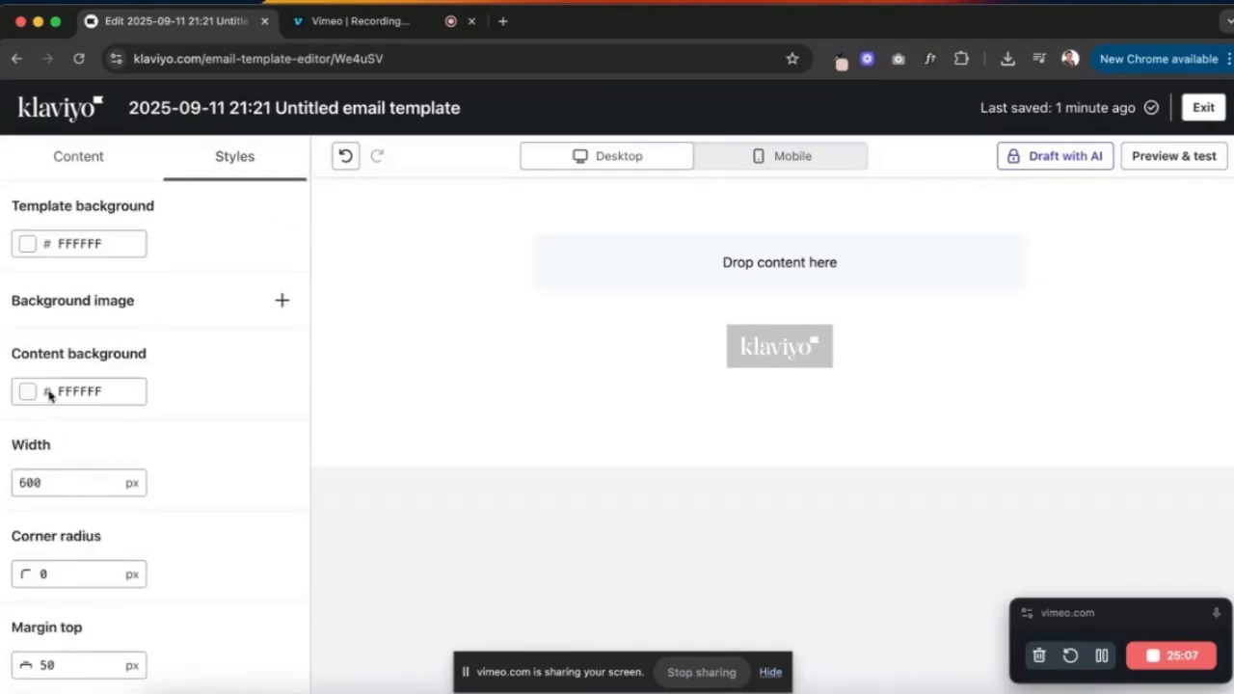
click(92, 246)
click(1102, 655)
click(1102, 656)
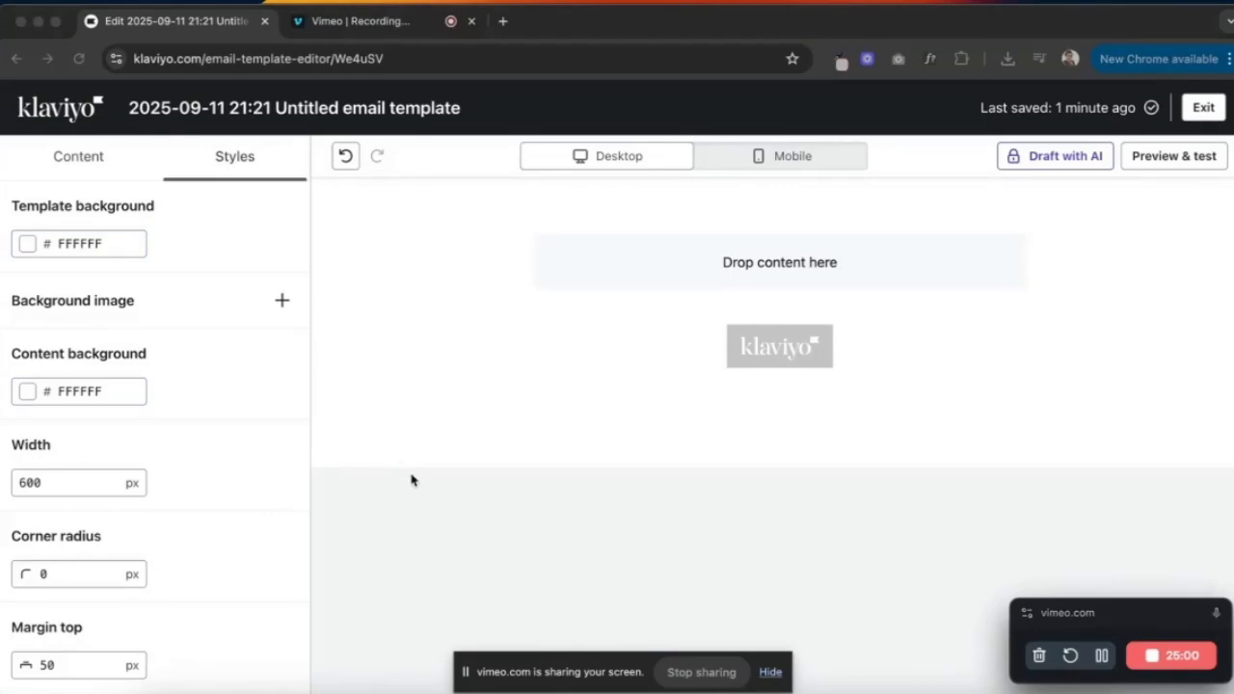
click(81, 244)
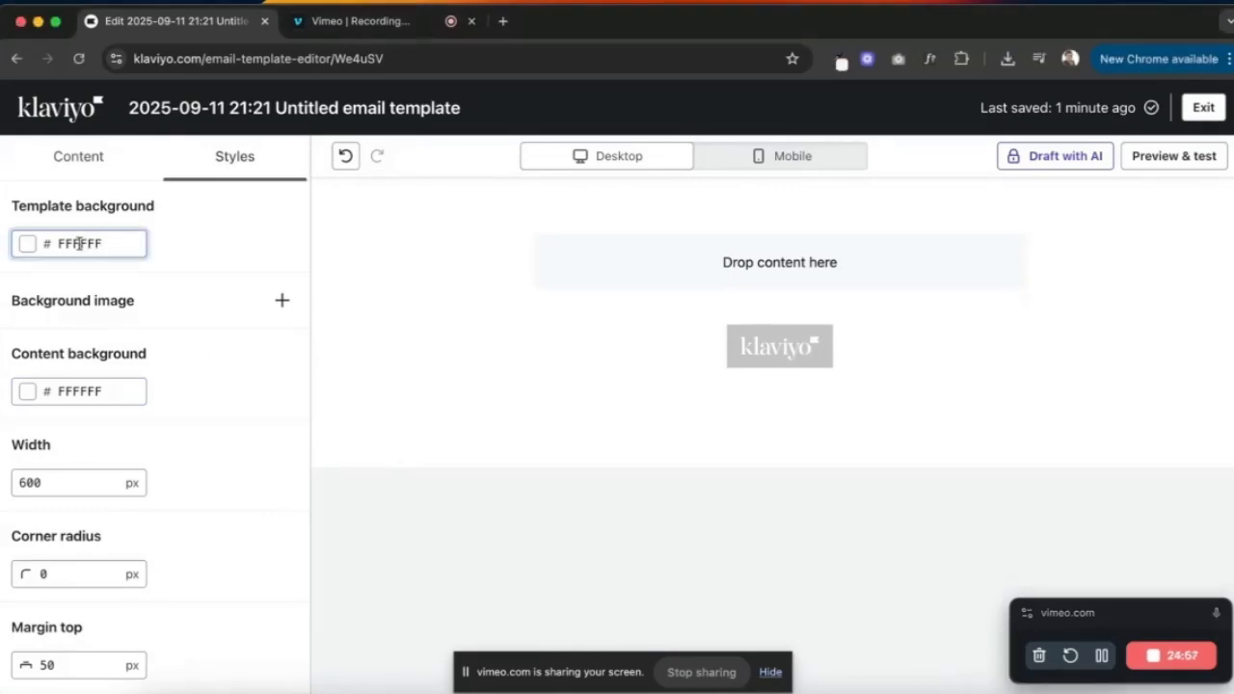
click(108, 459)
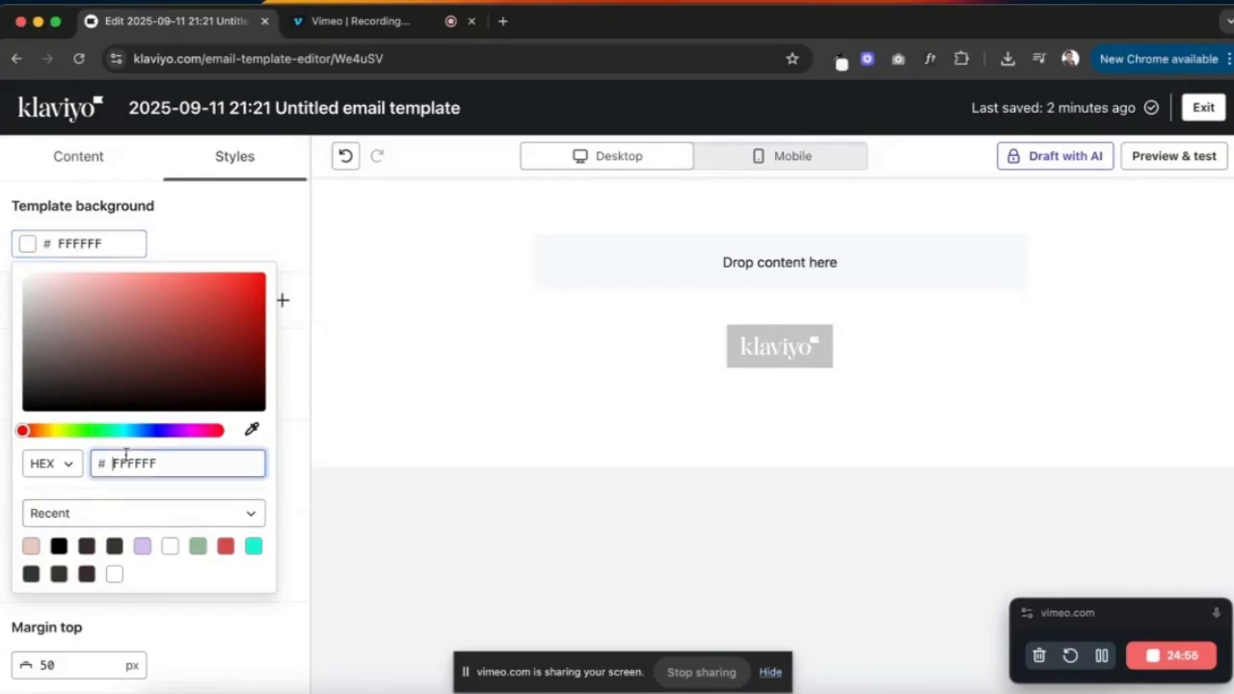
double_click(114, 467)
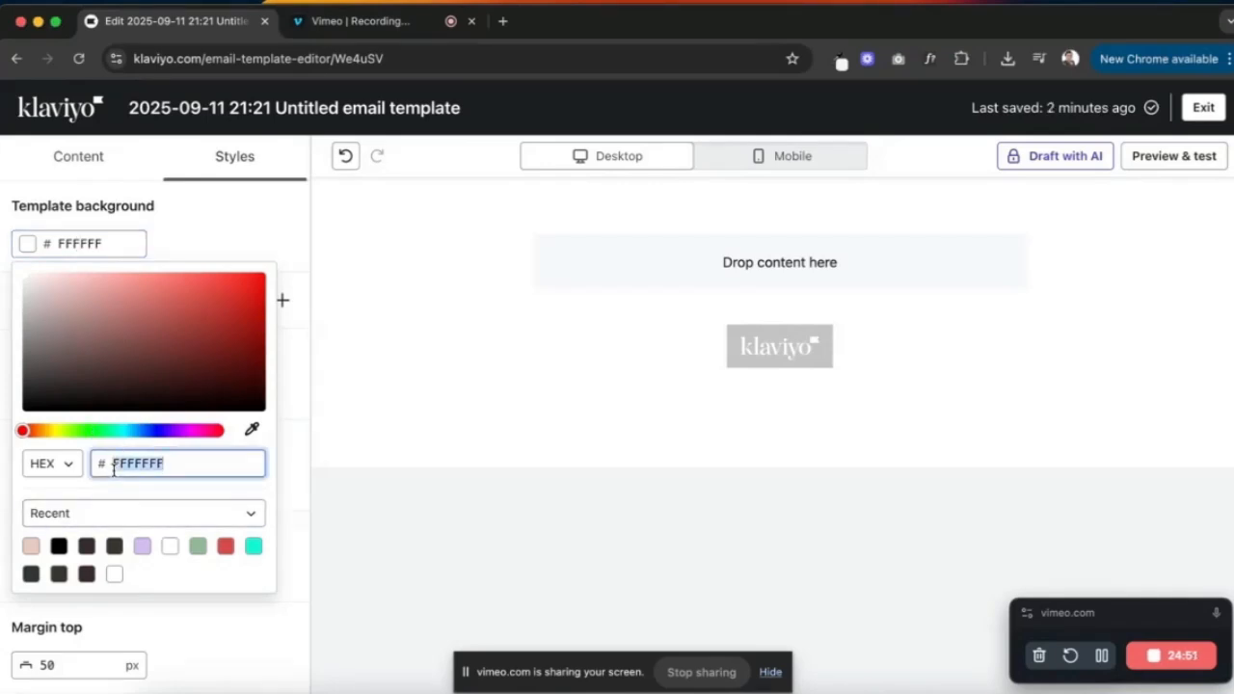
text(F7F7F7)
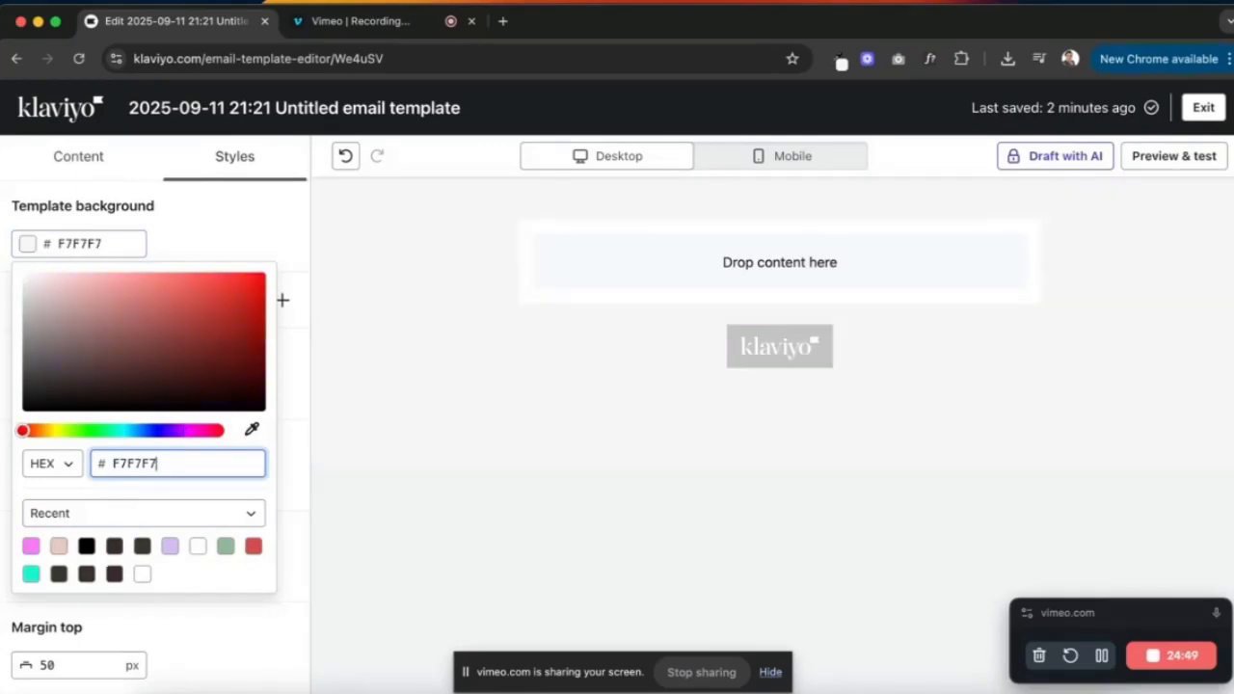
click(259, 235)
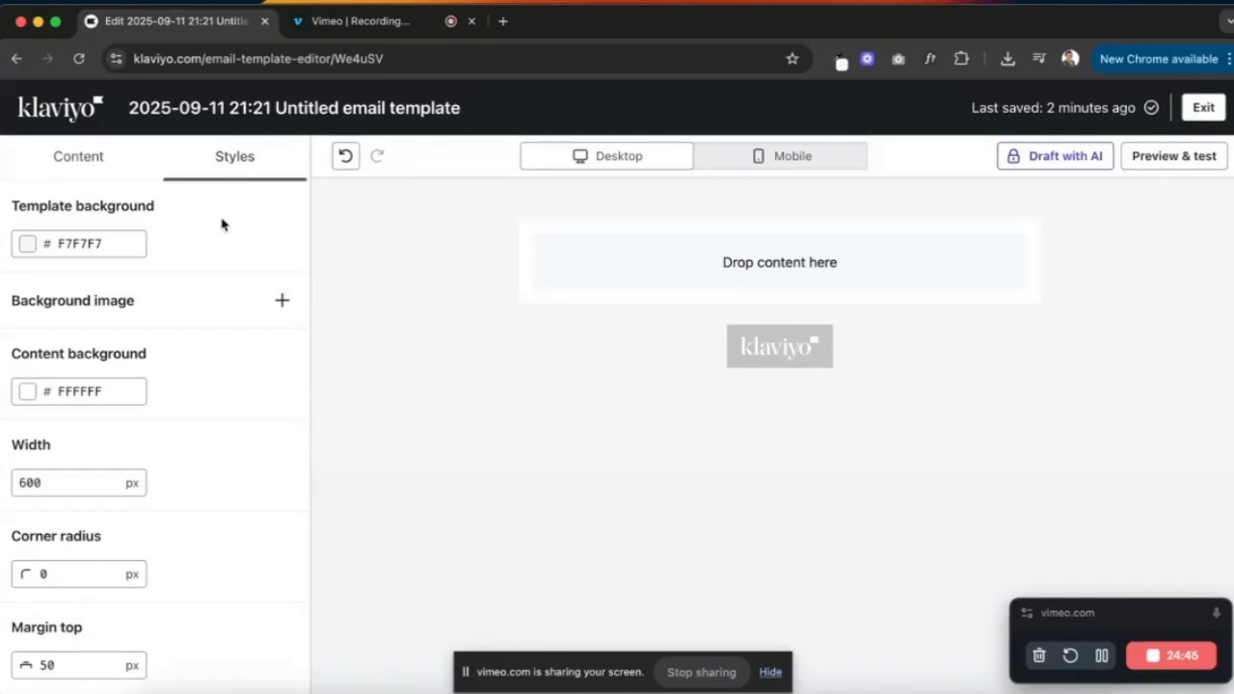
- Check the Melvory reference email, then drag a text block into the empty email
click(66, 156)
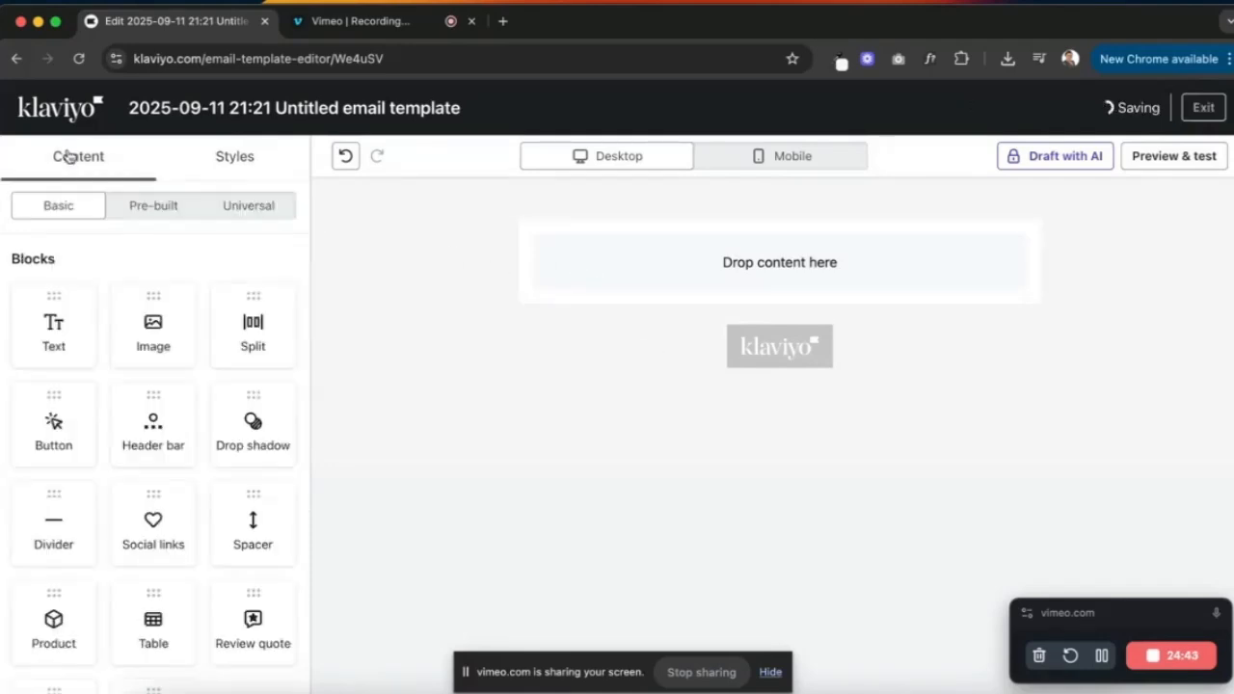
key(ctrl+Up)
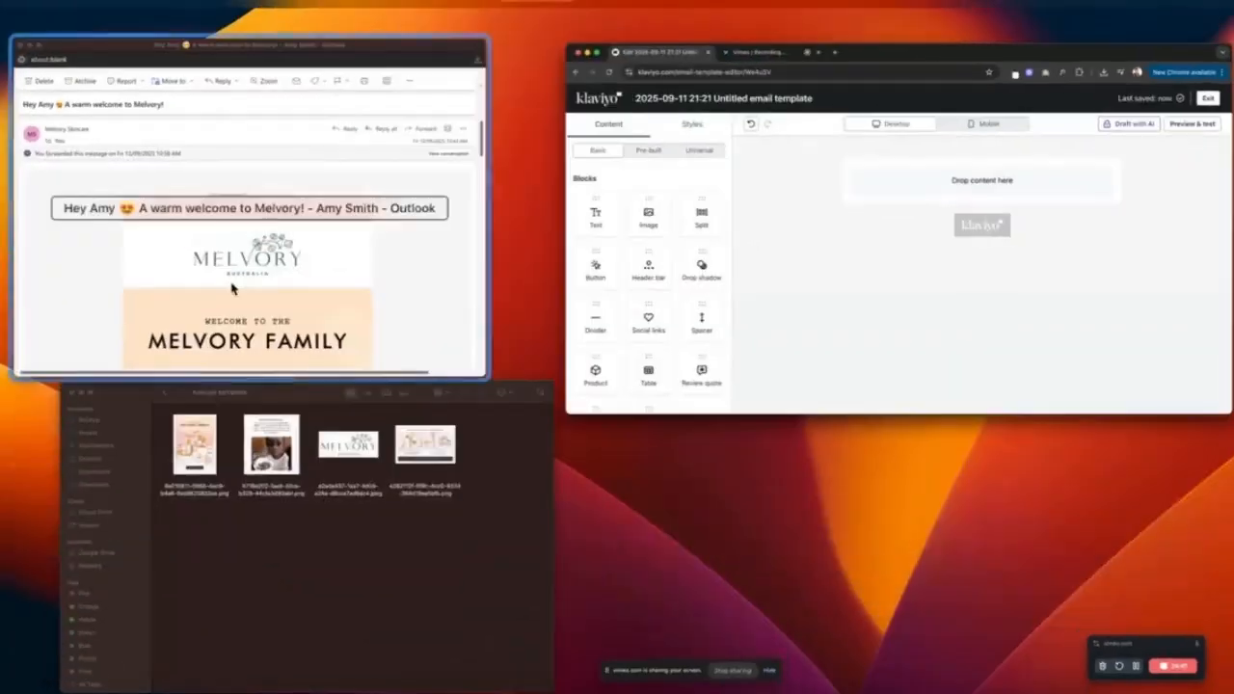
click(267, 257)
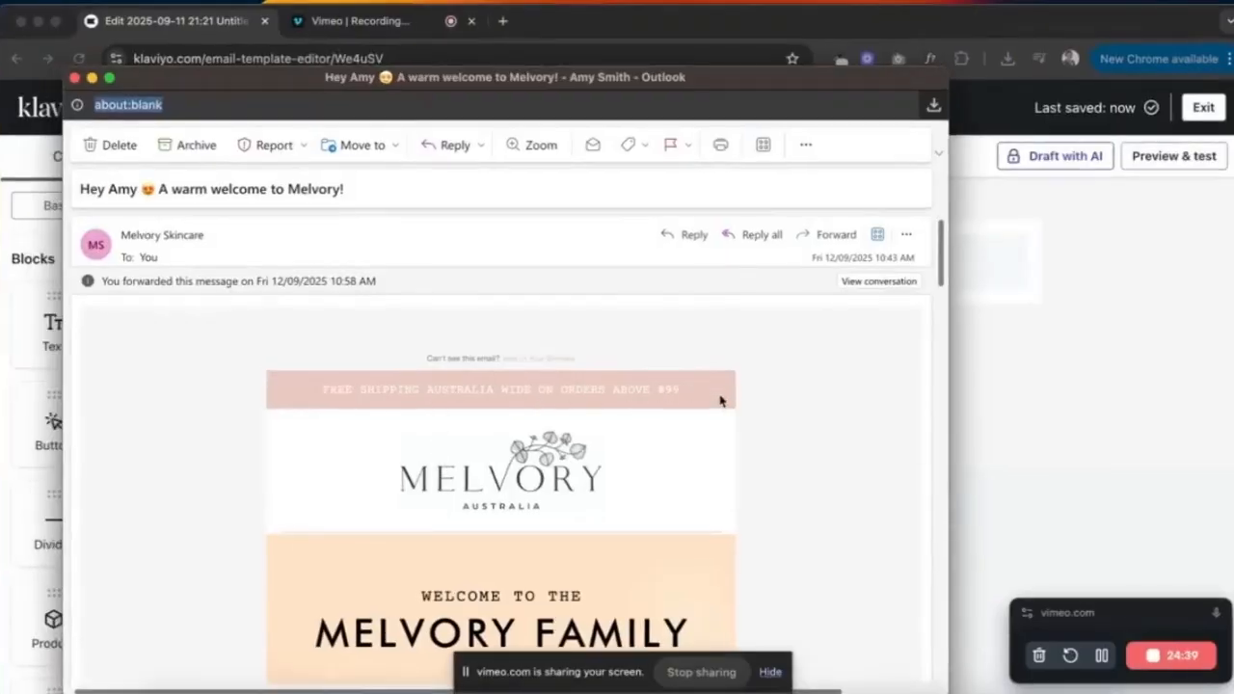
click(990, 366)
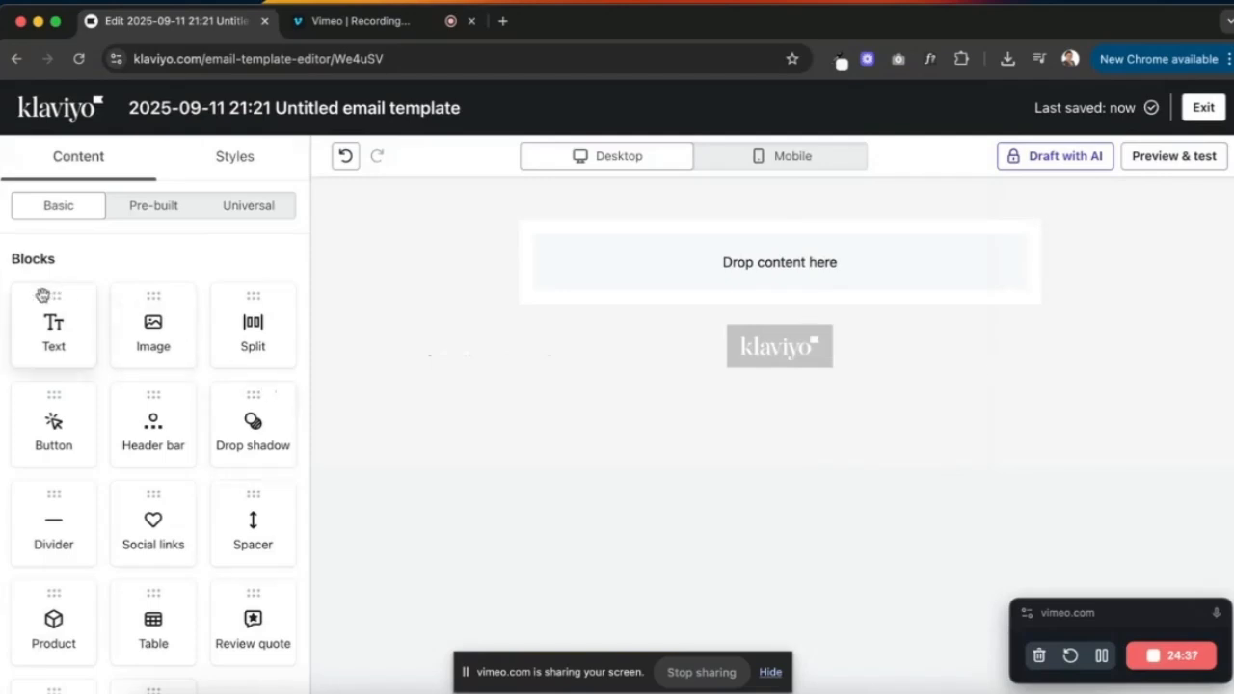
drag(42, 305, 650, 248)
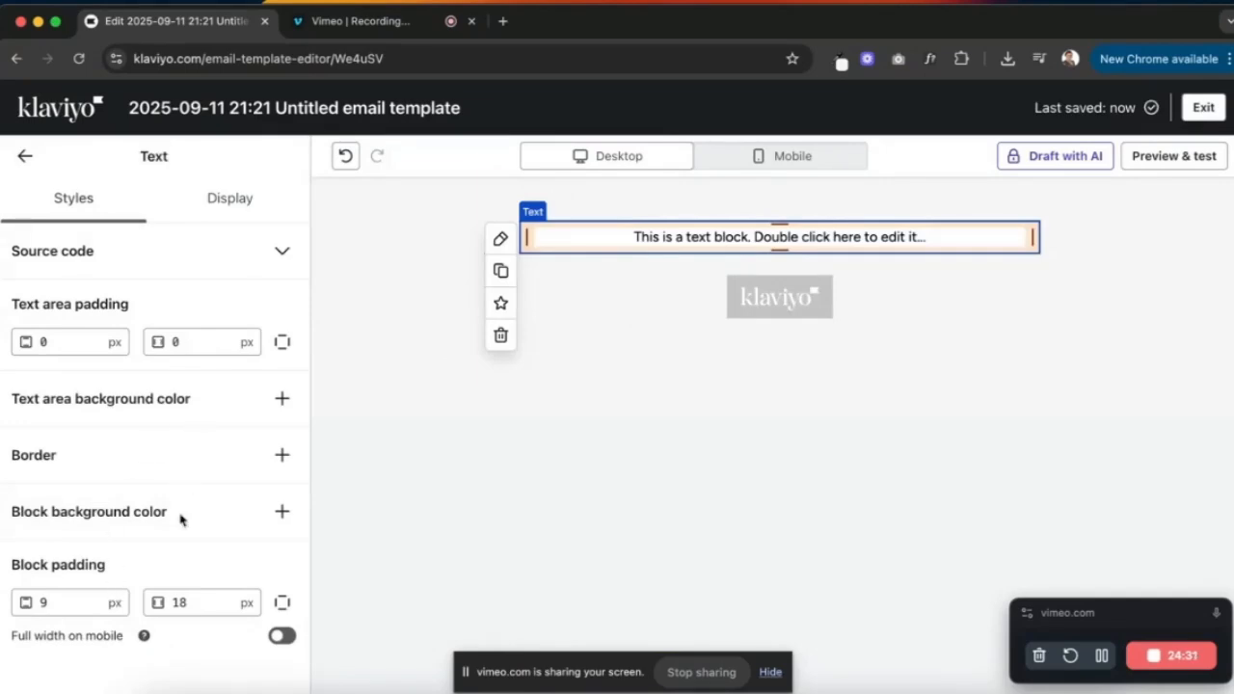
- Give the text block the pale pink E7C9BE background, comparing it against the reference
click(282, 511)
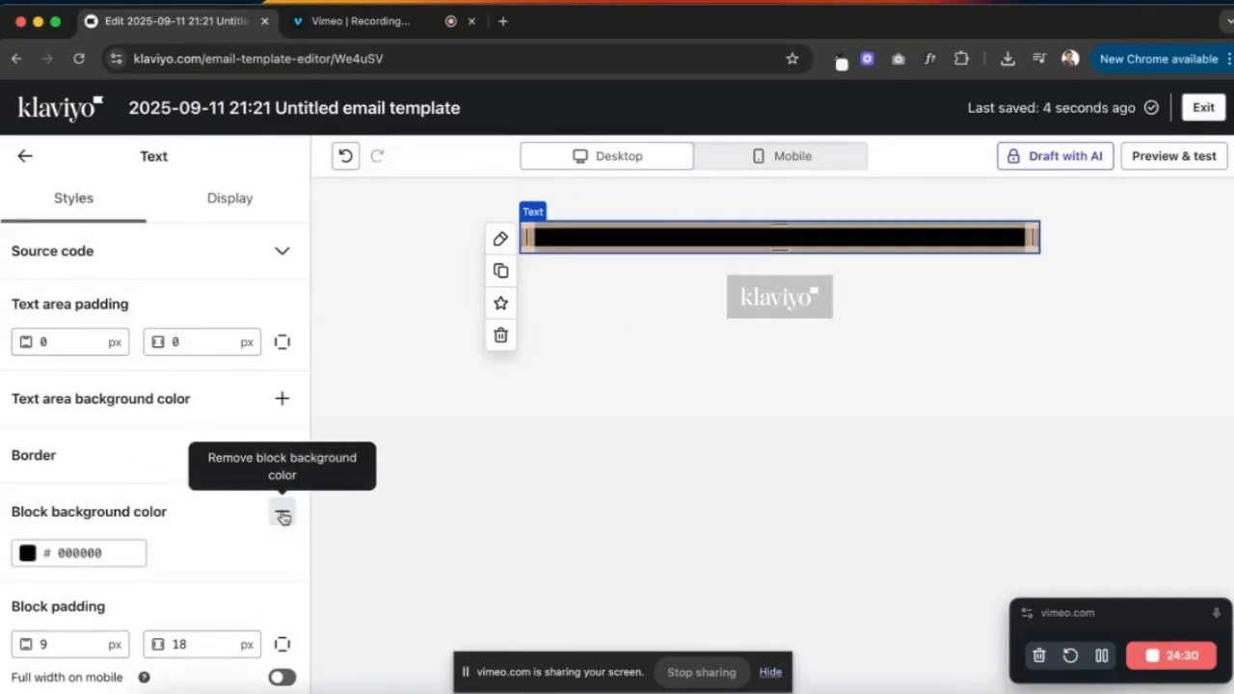
click(64, 552)
click(86, 489)
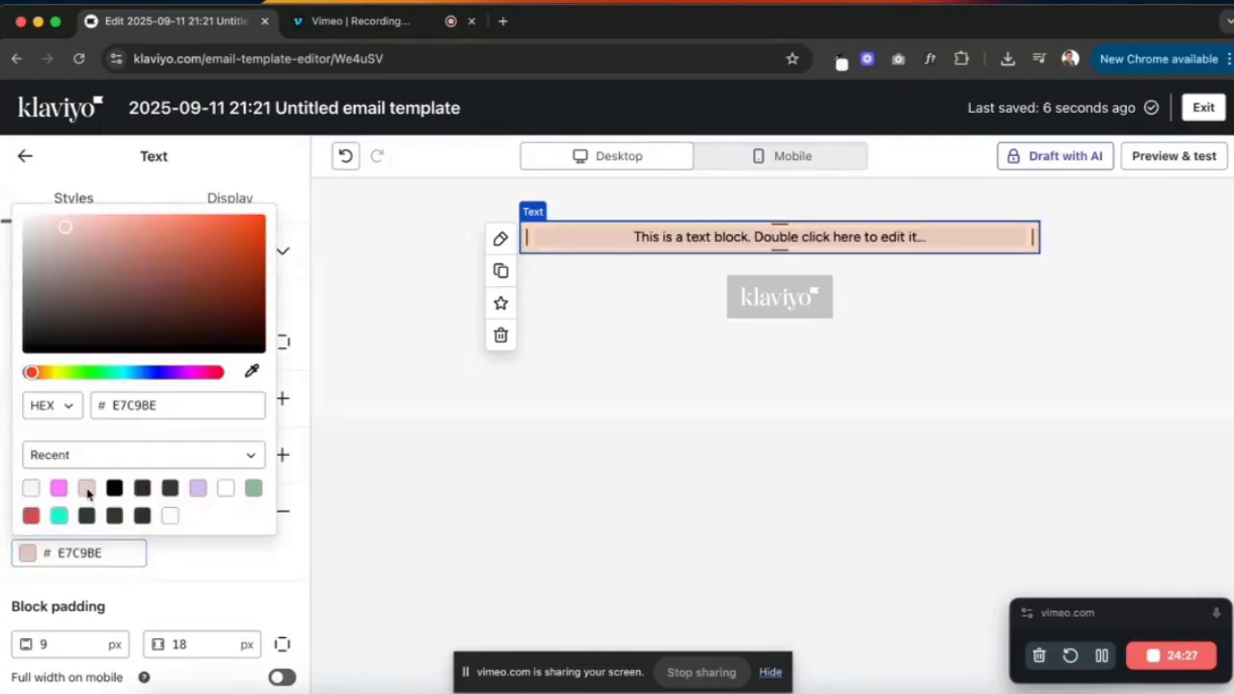
key(ctrl+Right)
key(ctrl+Left)
key(ctrl+Up)
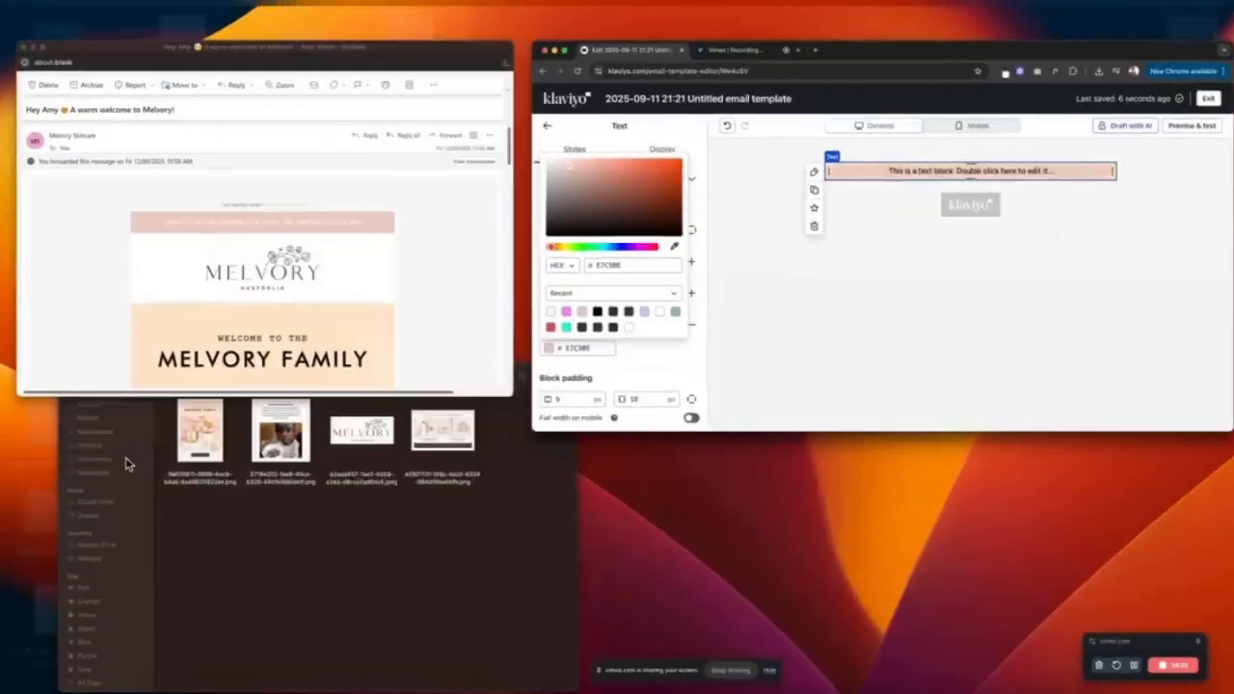
click(367, 369)
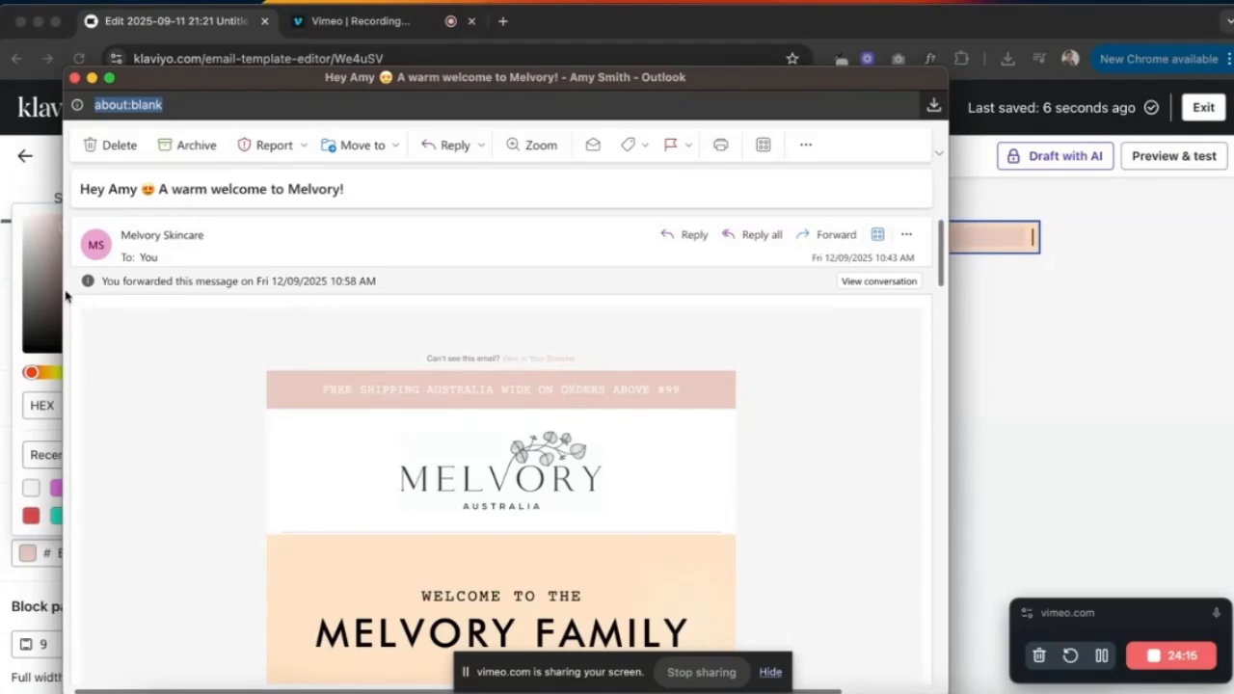
click(3, 301)
click(27, 162)
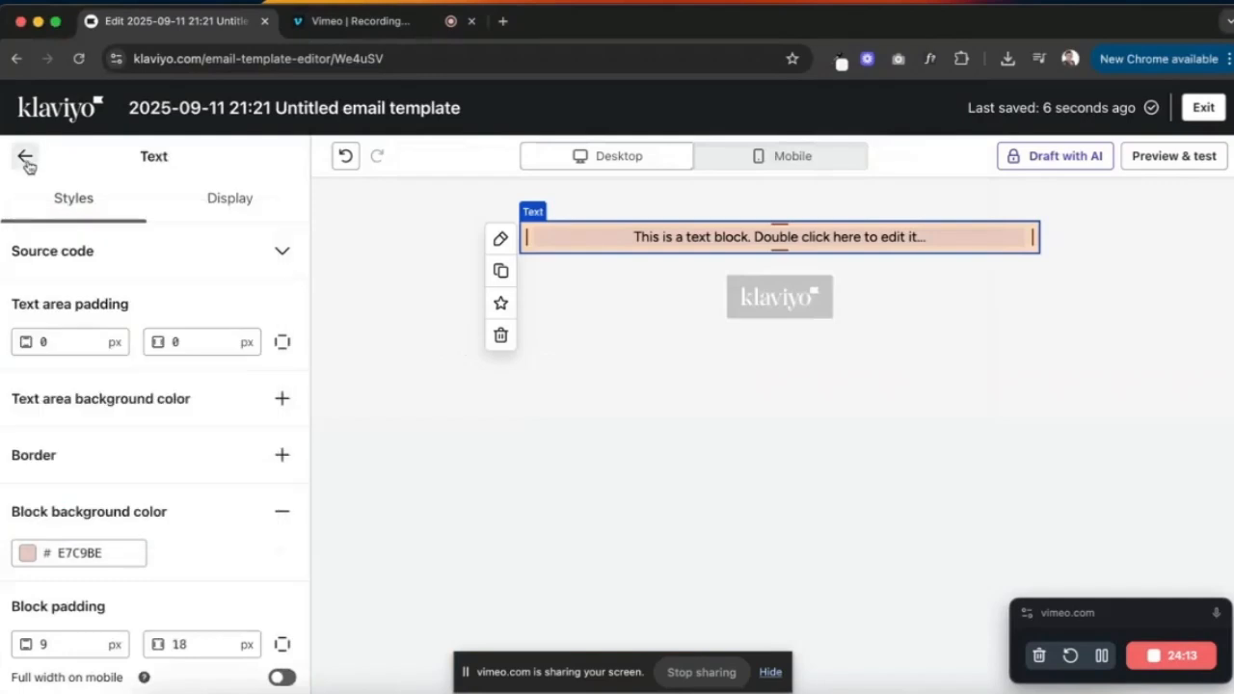
click(223, 164)
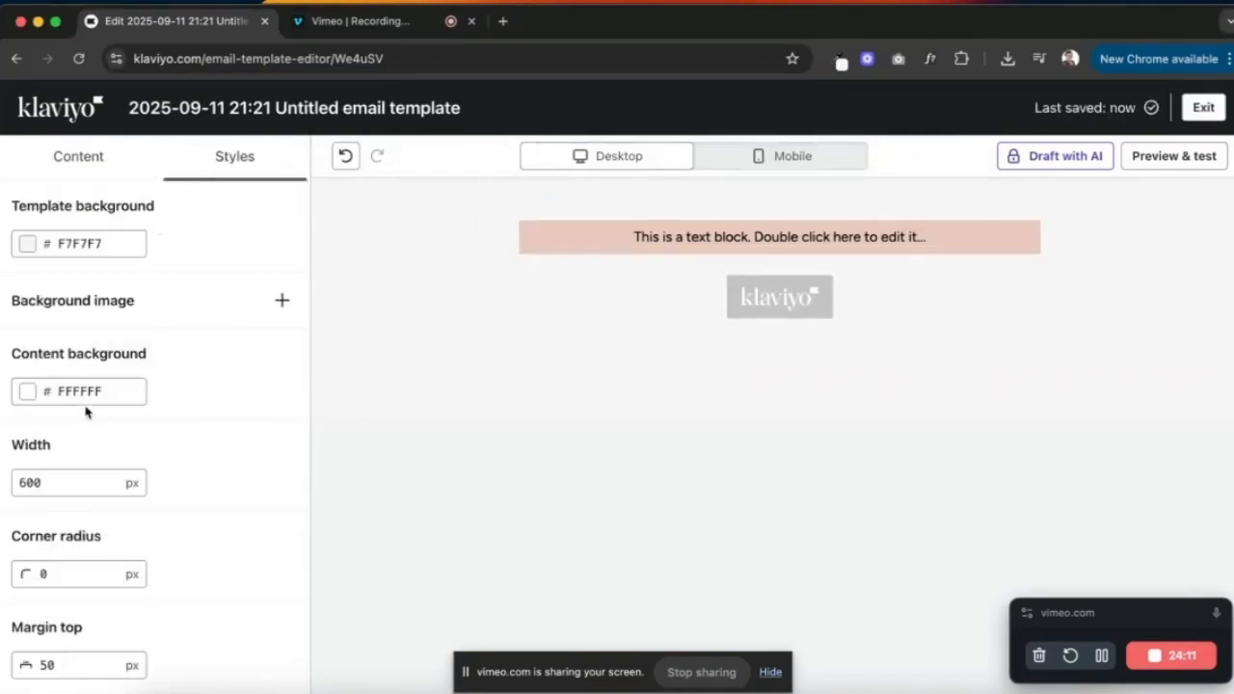
- Choose Heading 4 in the text styles and set its font to Courier New
click(1102, 655)
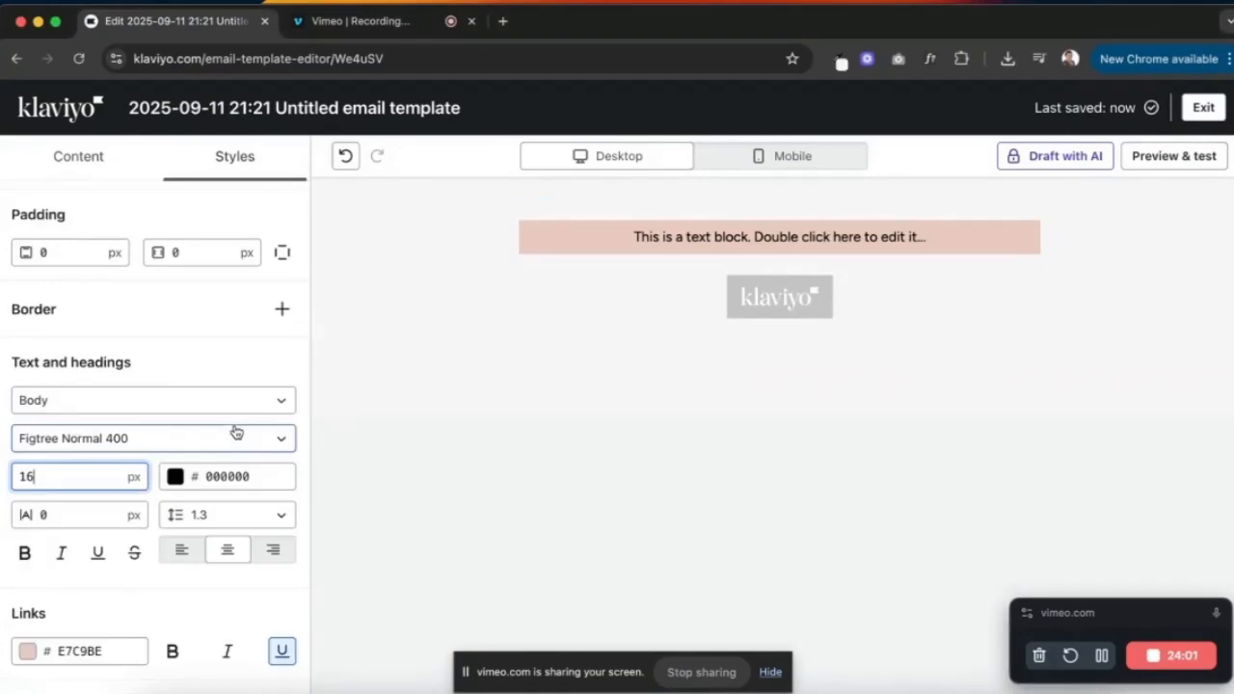
click(227, 400)
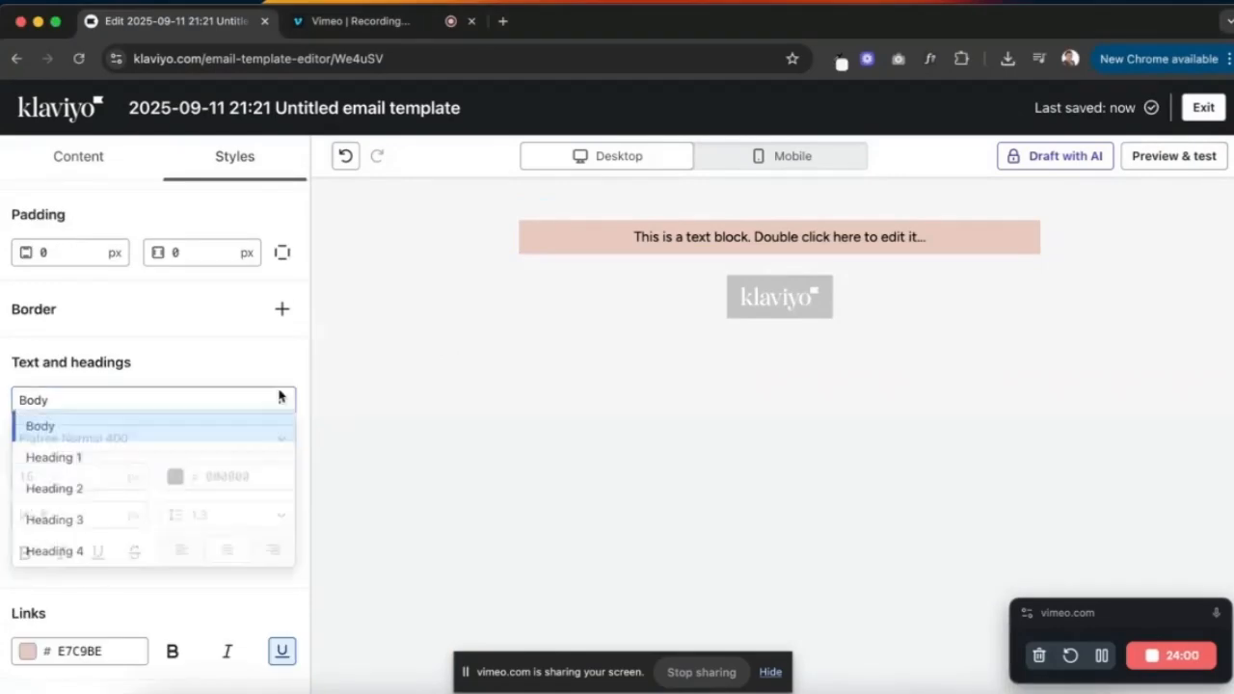
click(108, 561)
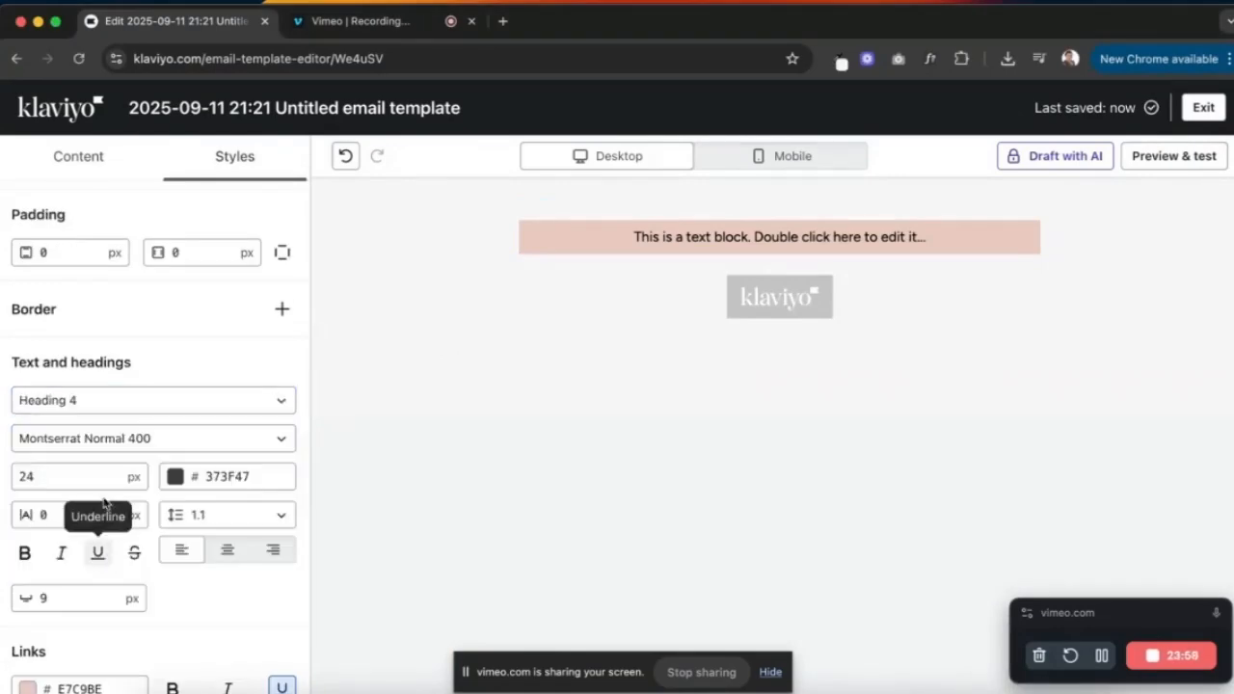
click(149, 439)
scroll(165, 223, up, 1)
scroll(166, 224, down, 6)
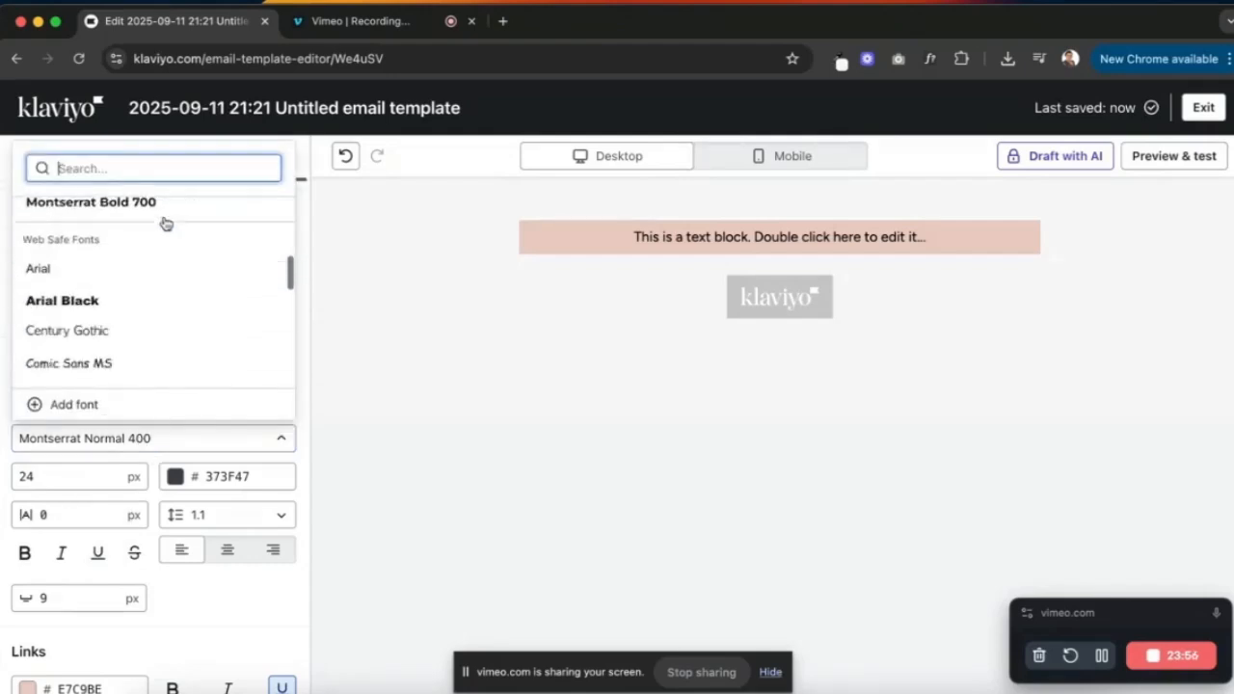
scroll(166, 224, up, 1)
scroll(145, 255, down, 1)
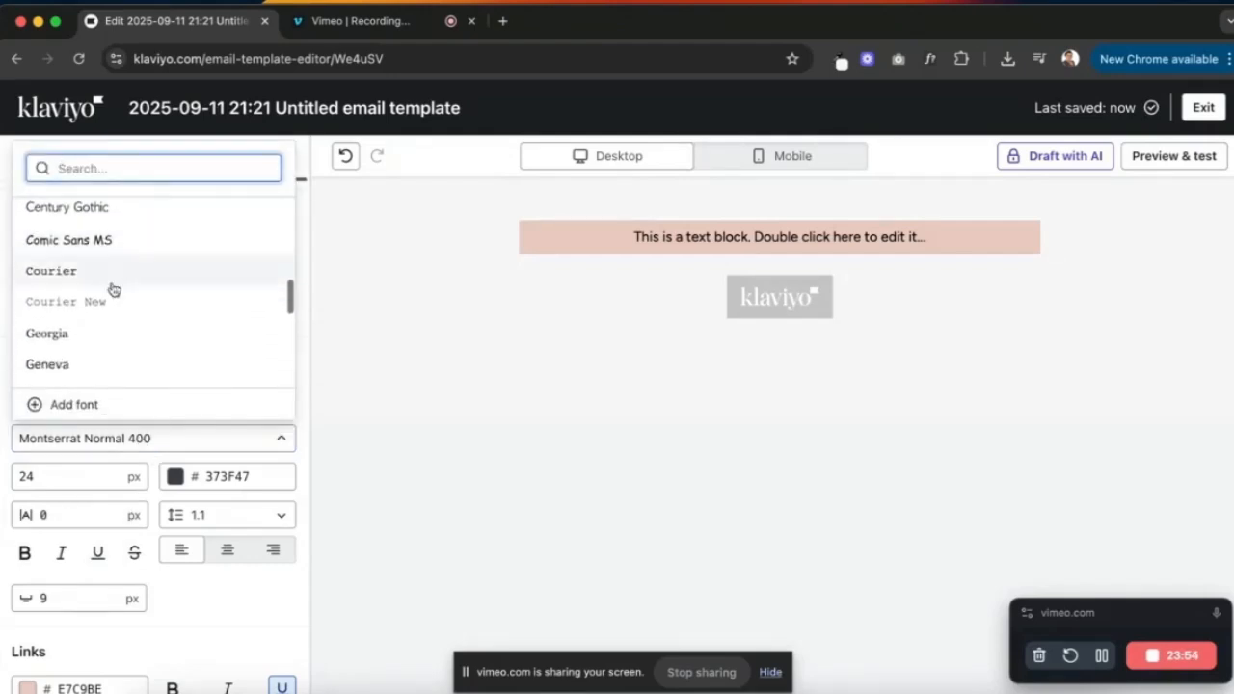
click(88, 308)
- Make Heading 4 text 14 px instead of 24 and black
click(63, 470)
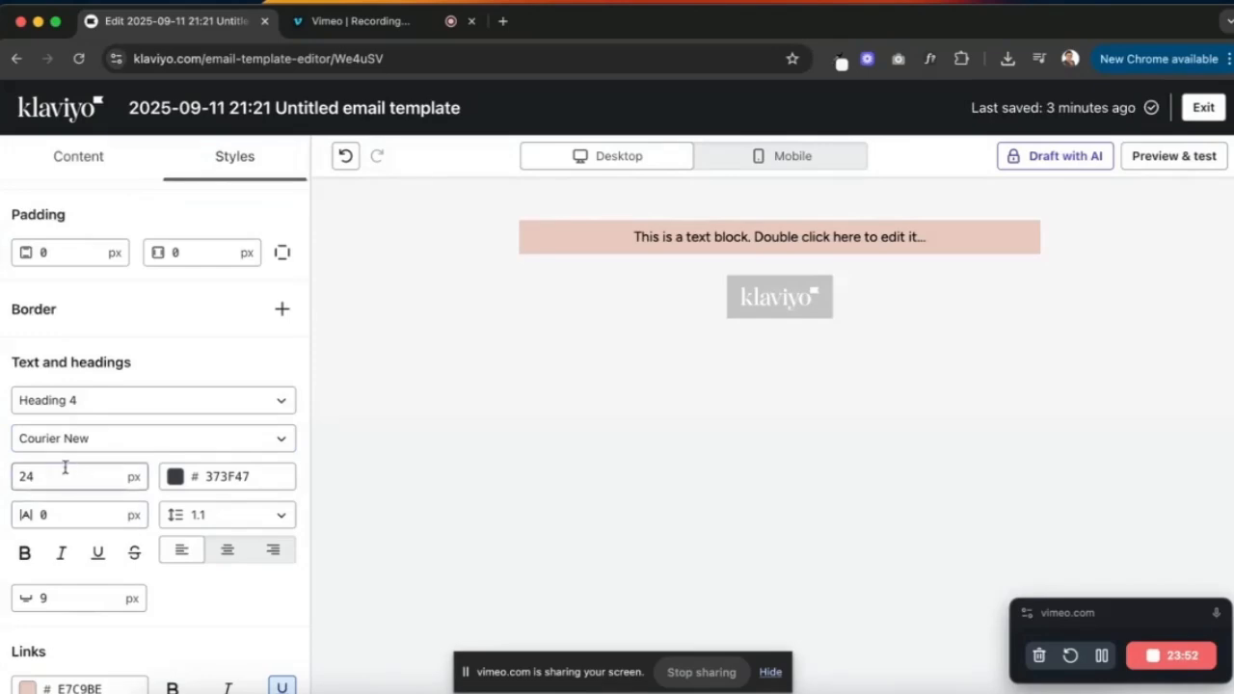
double_click(64, 470)
text(14)
key(Tab)
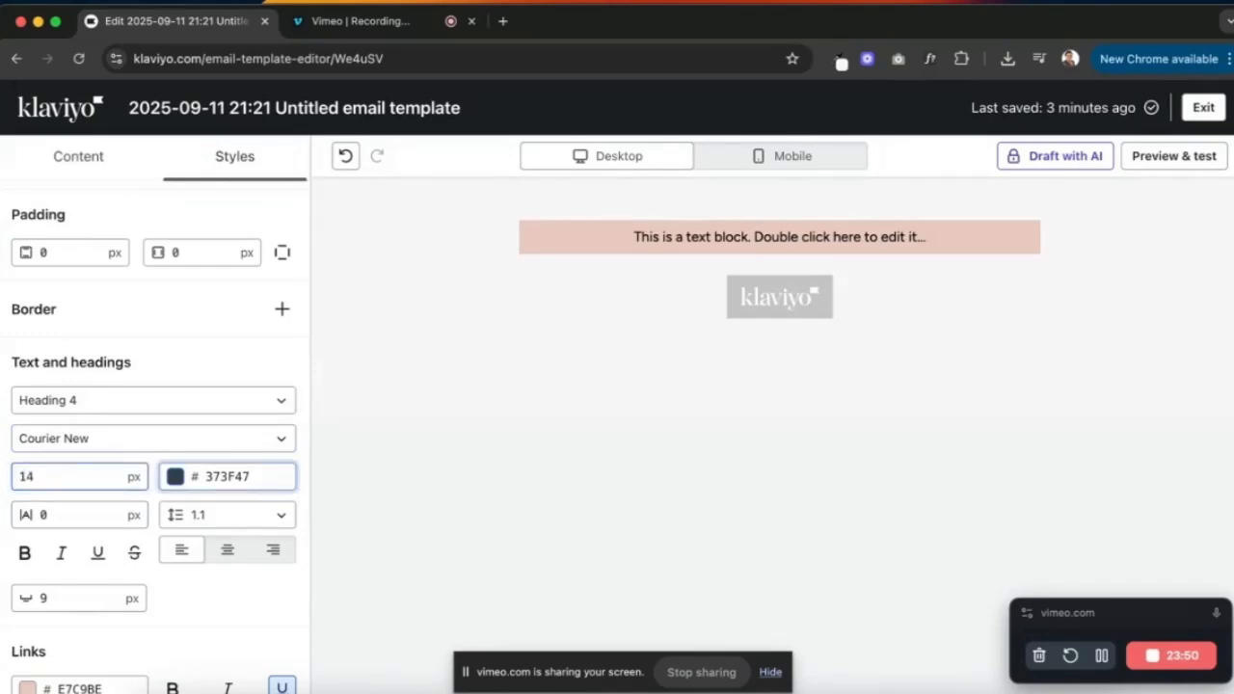
click(228, 477)
click(262, 410)
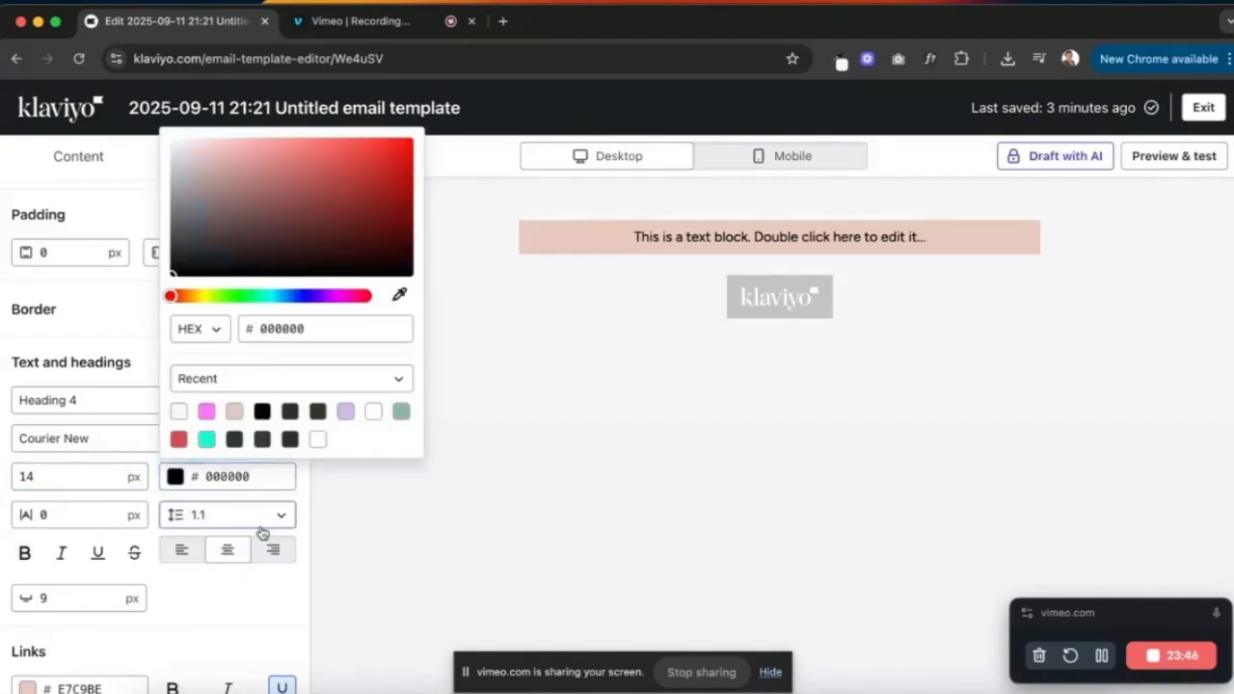
click(283, 623)
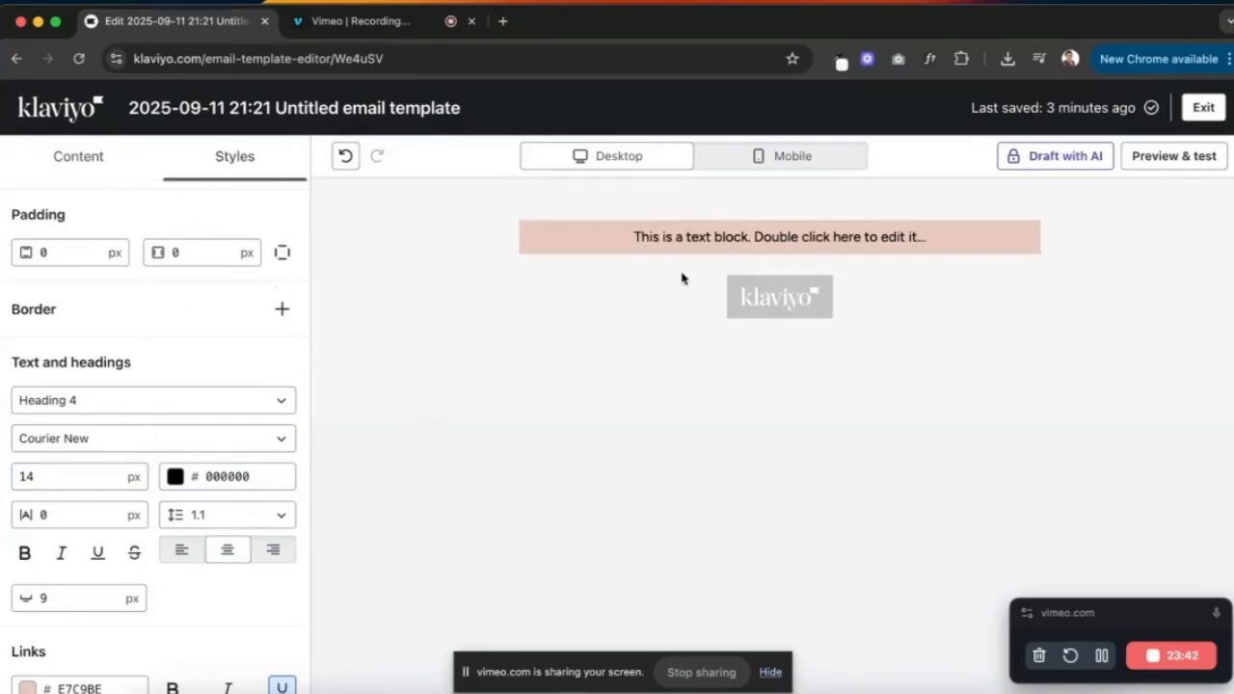
click(740, 249)
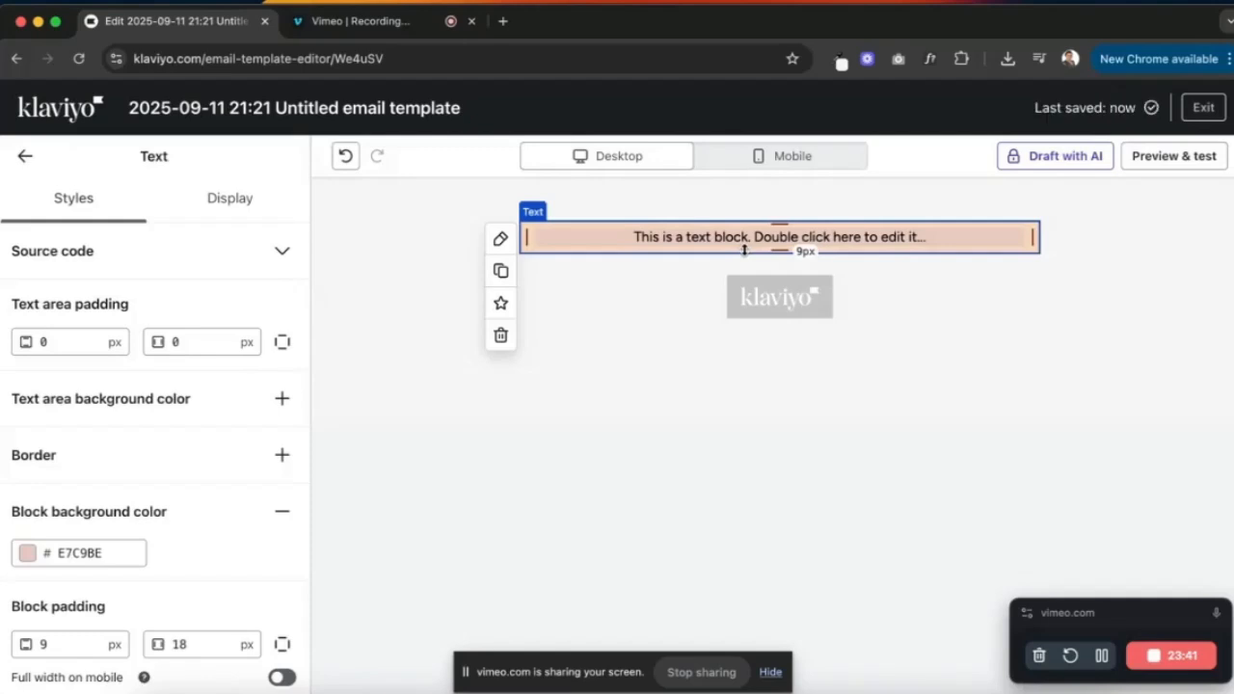
- Apply the Heading 4 style to the pink text block's text
double_click(879, 248)
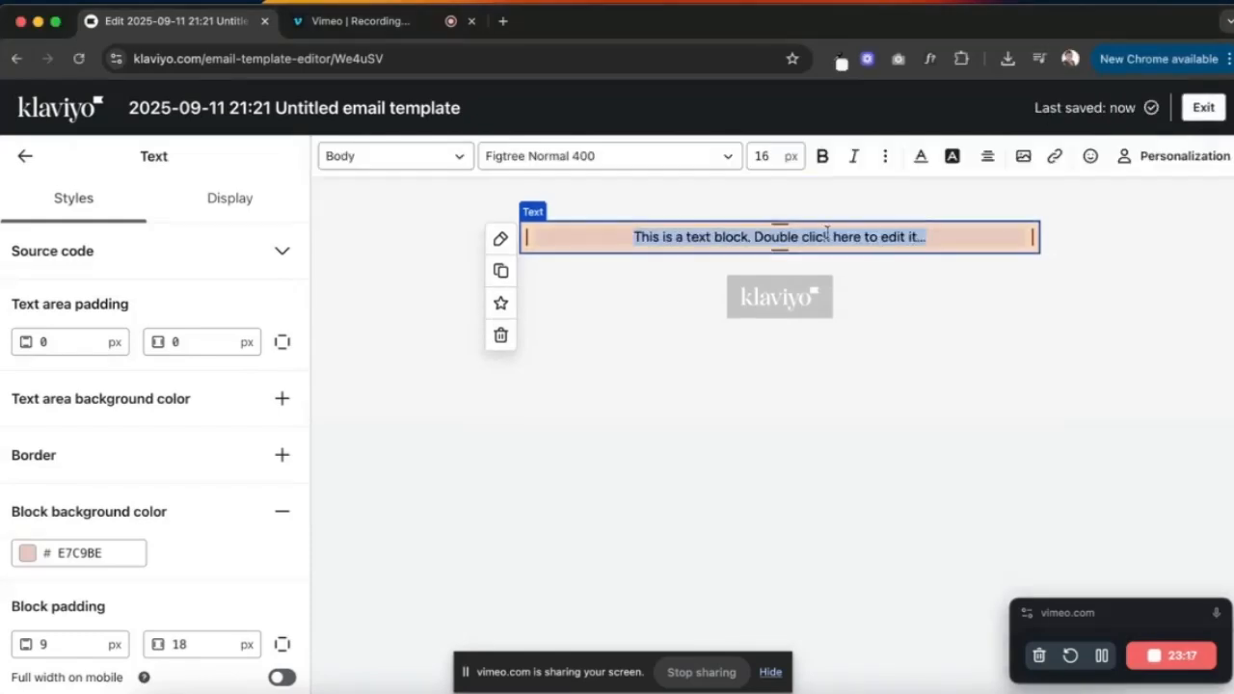
click(459, 157)
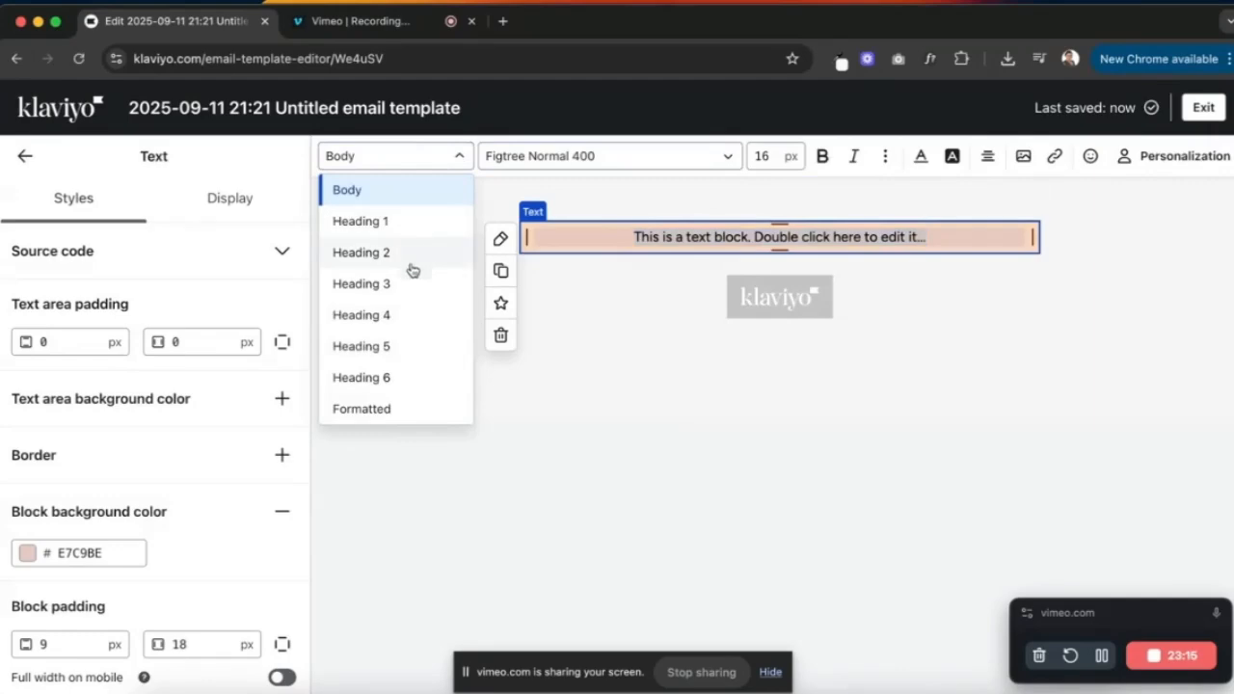
click(407, 320)
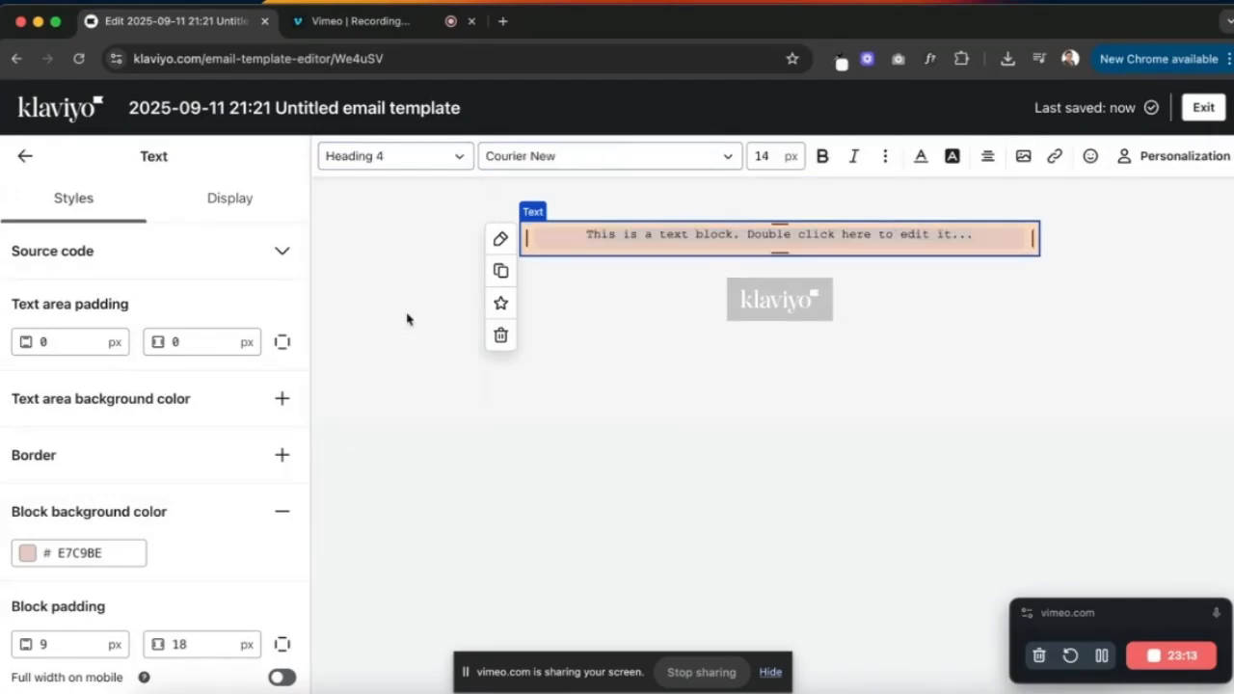
click(943, 276)
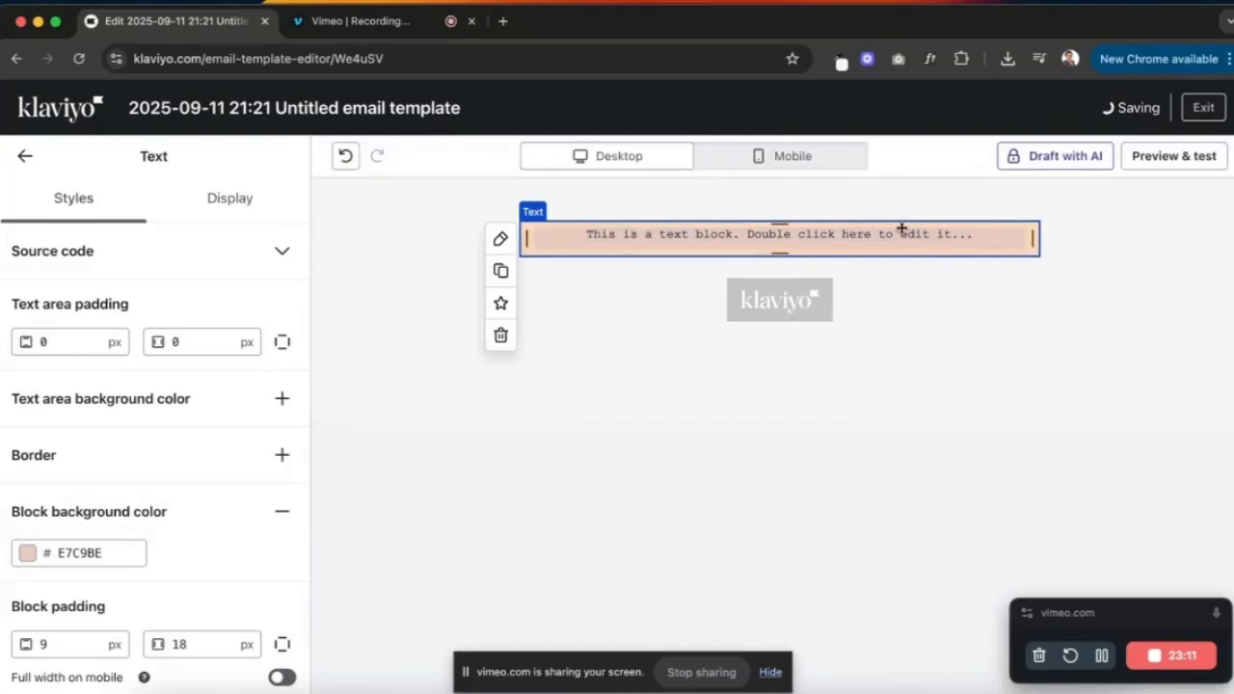
click(783, 301)
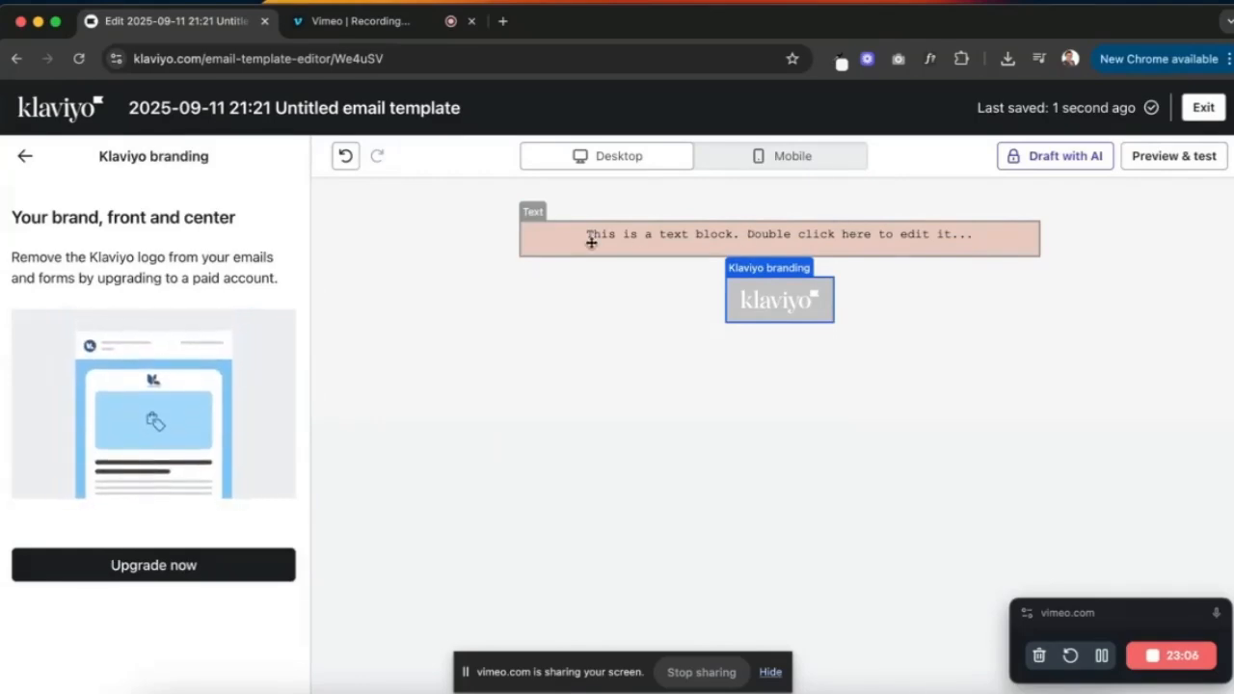
- Check the Melvory reference, then select the free-shipping line in the email copy document
click(338, 245)
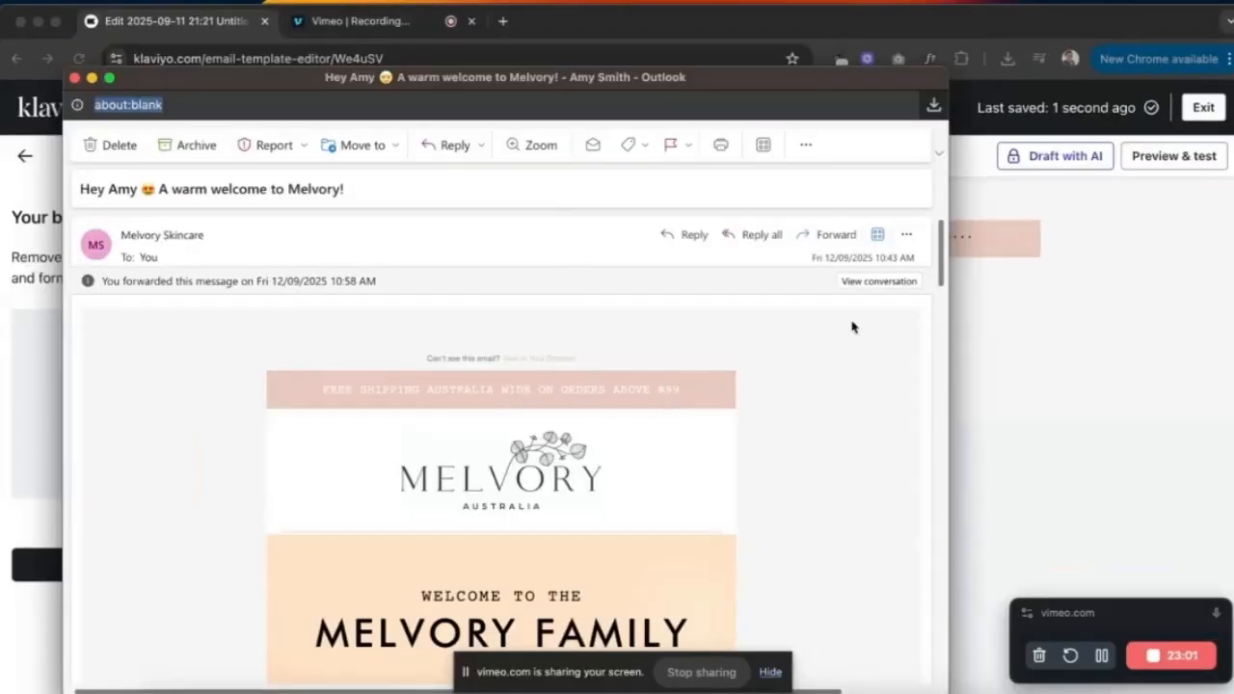
click(986, 249)
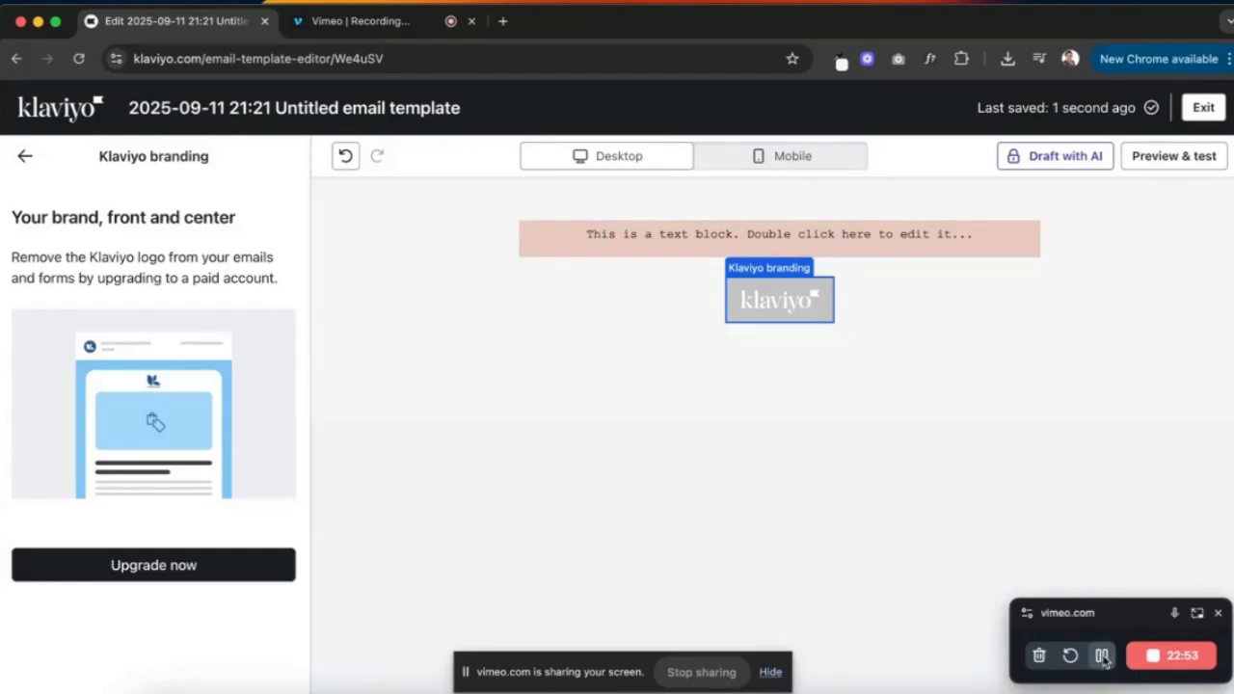
click(618, 21)
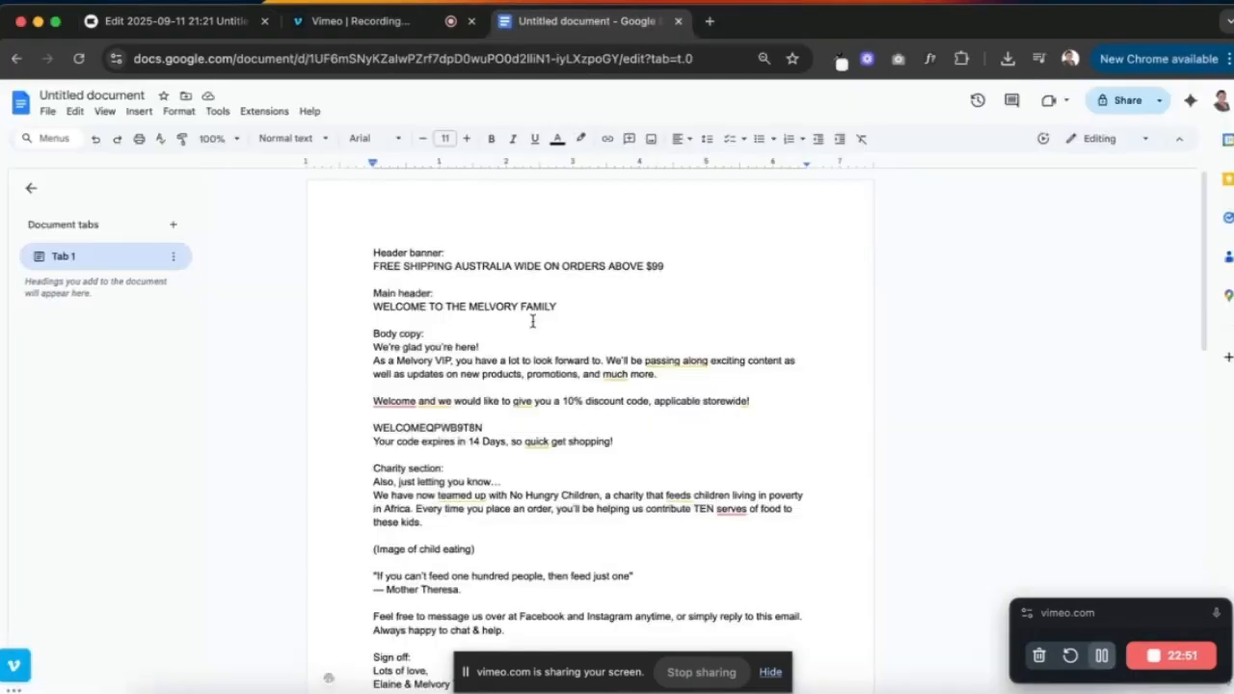
drag(669, 265, 366, 271)
key(ctrl+c)
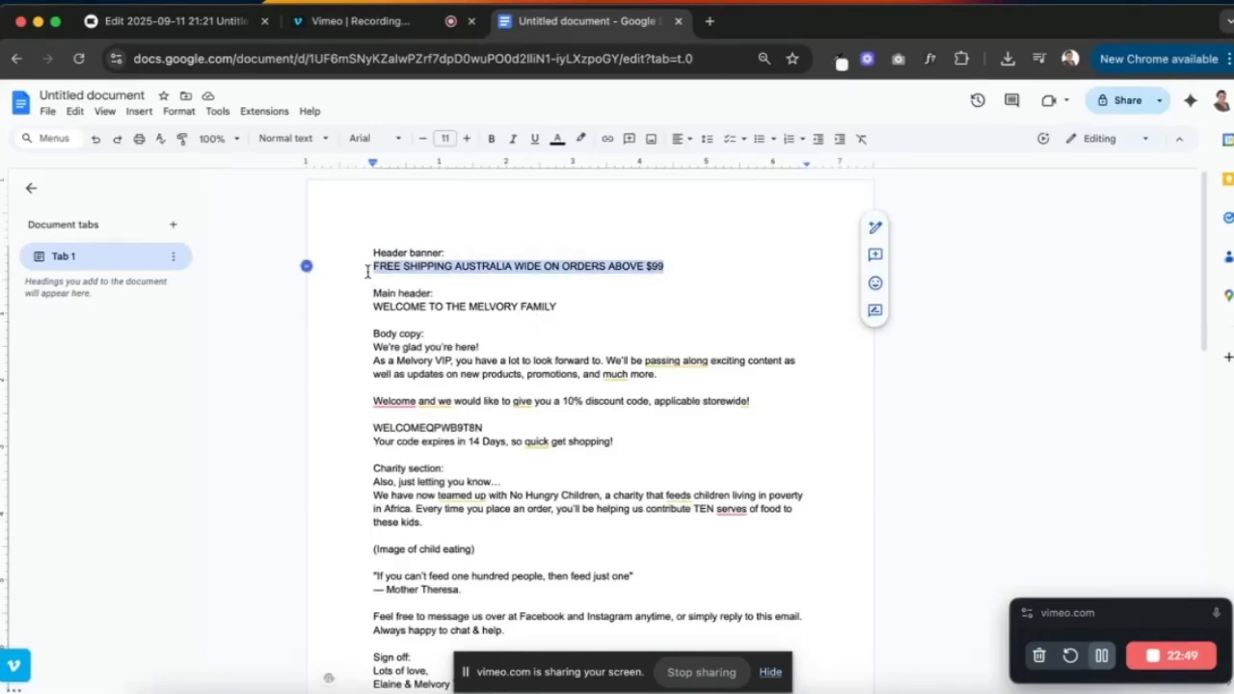
click(174, 28)
- Replace the banner's placeholder text with the pasted free-shipping line
double_click(714, 249)
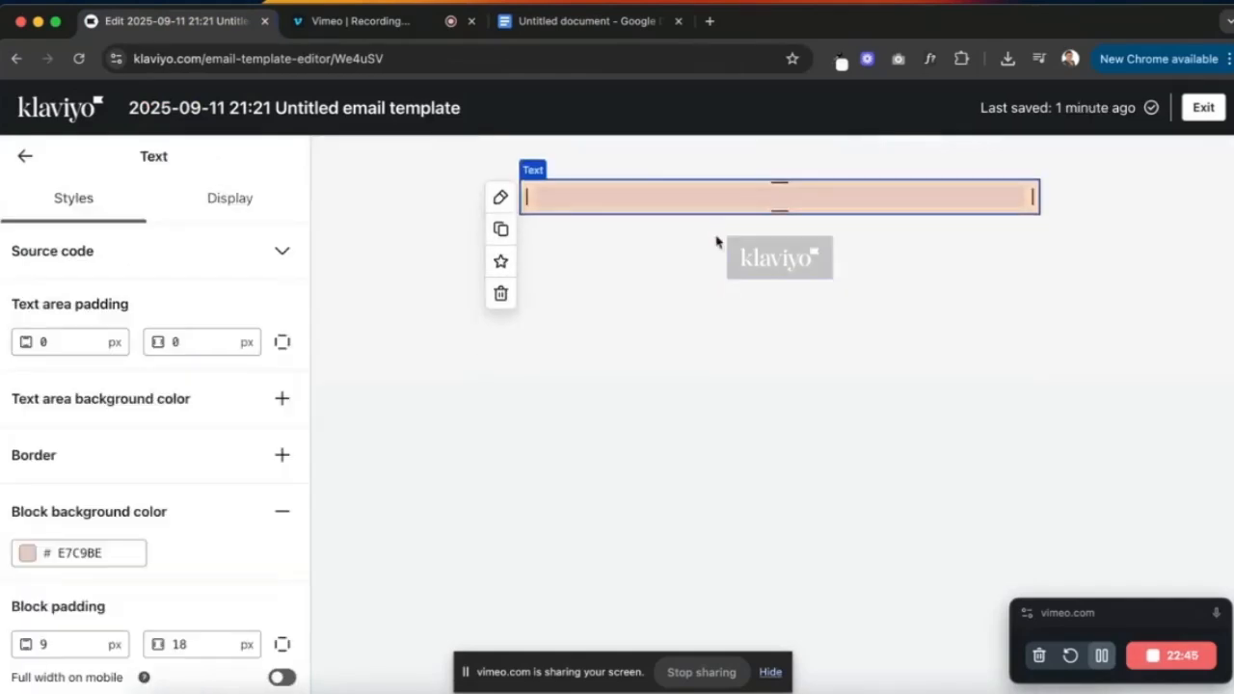
key(ctrl+a)
key(ctrl+v)
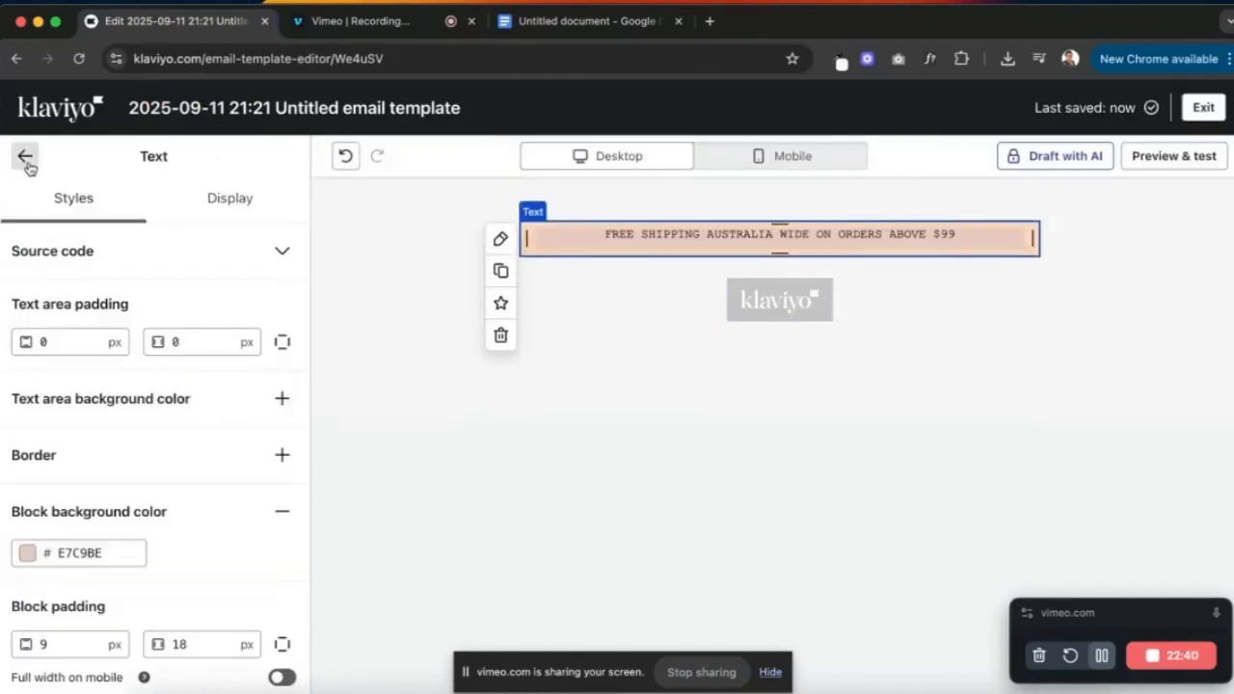
click(24, 155)
- Make Heading 4 text white and set its spacing to 0
click(234, 156)
scroll(193, 386, down, 1)
scroll(164, 436, down, 5)
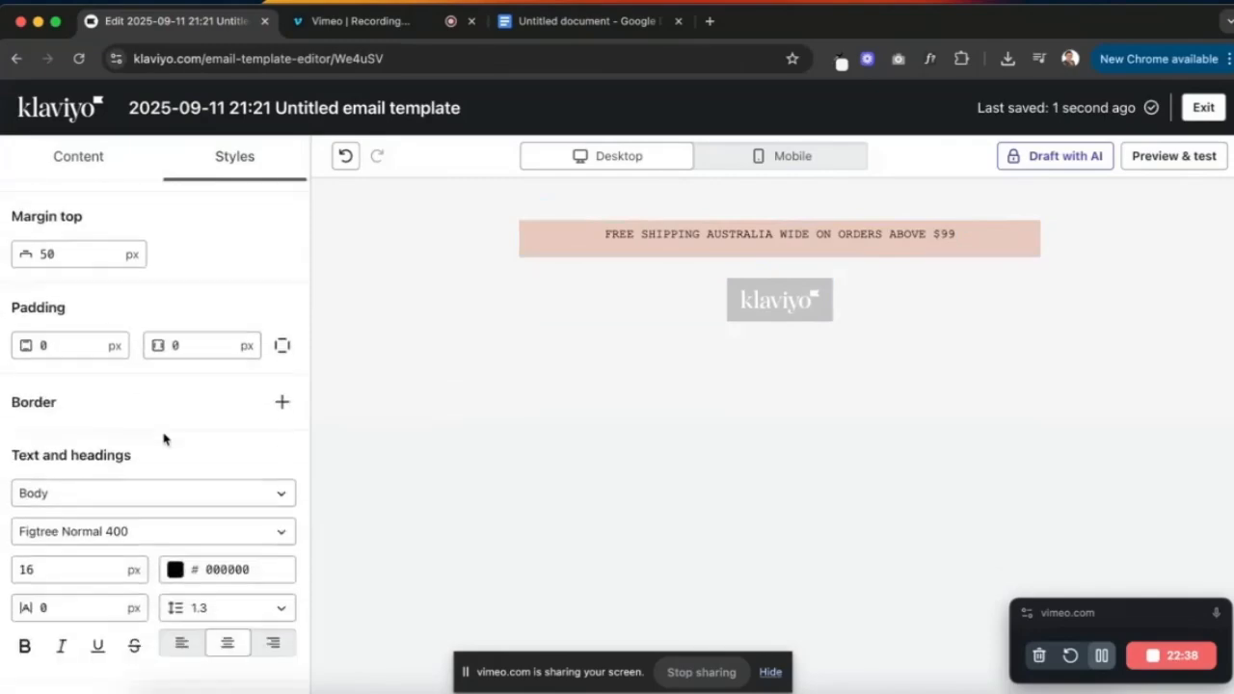
click(275, 367)
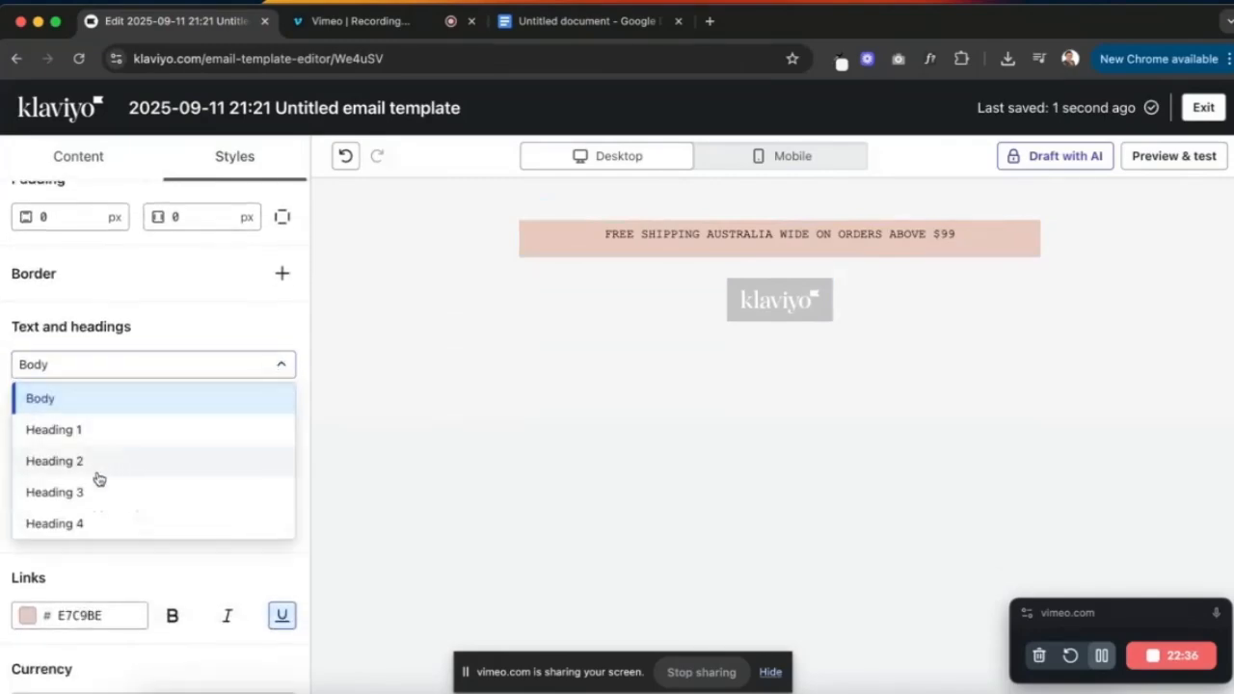
click(83, 521)
click(231, 440)
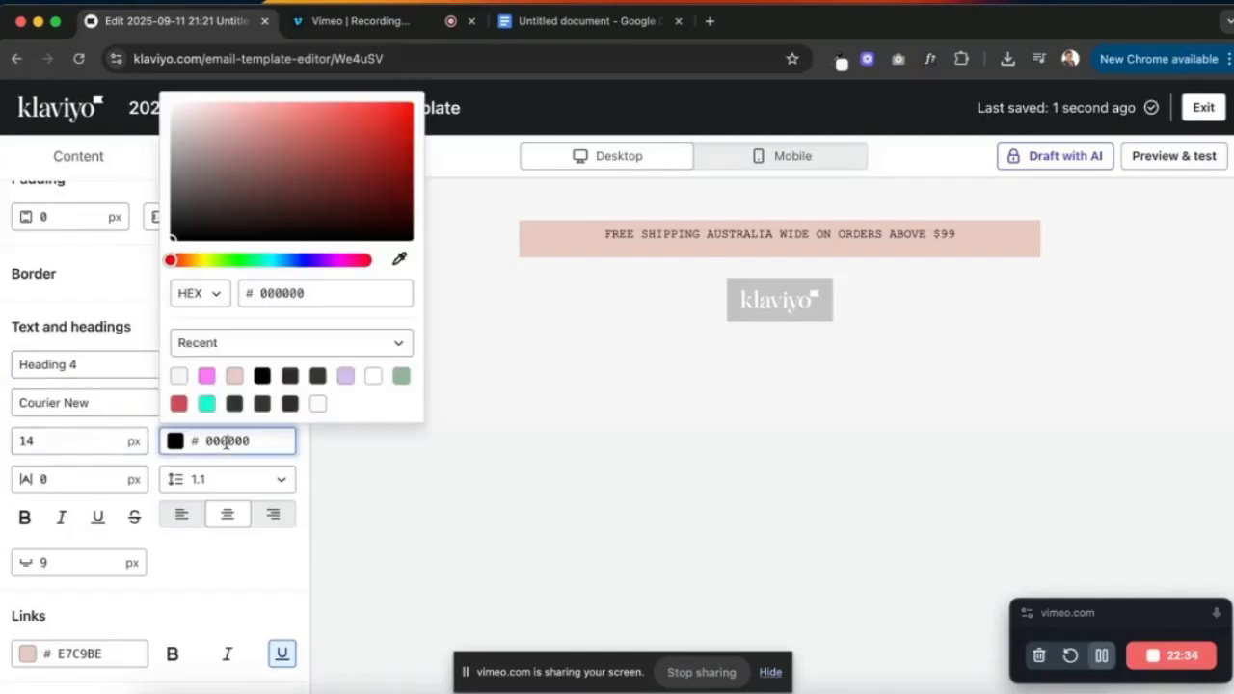
click(317, 404)
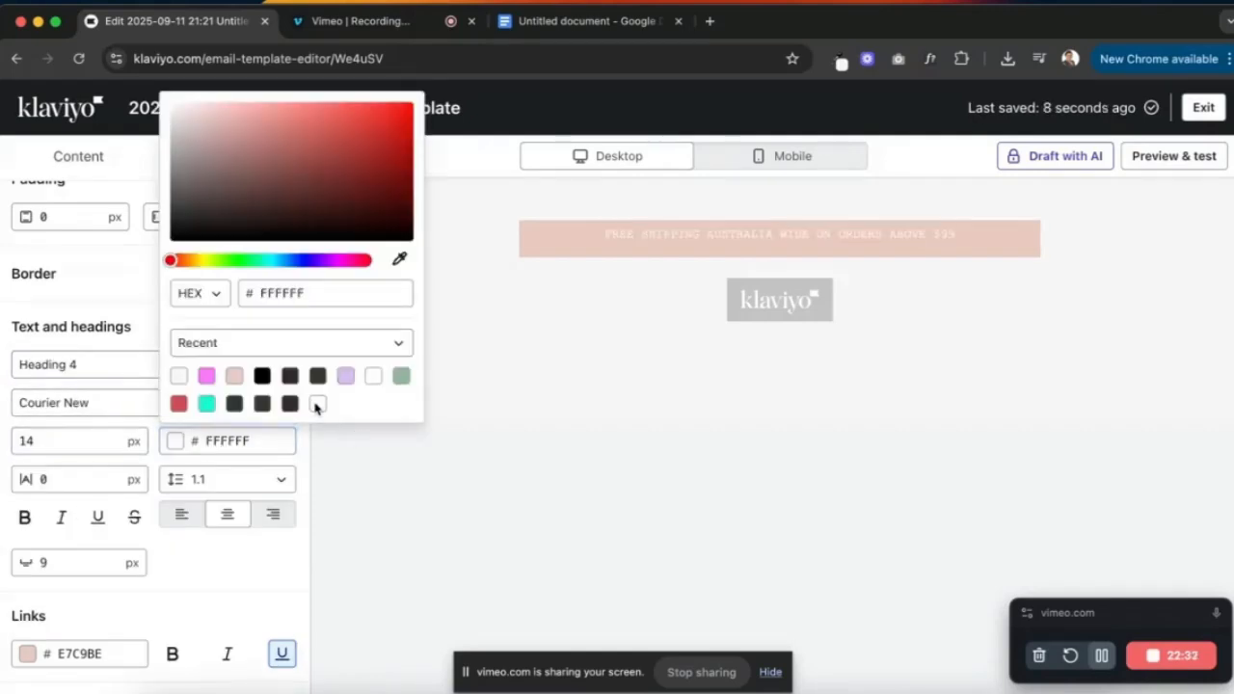
click(46, 560)
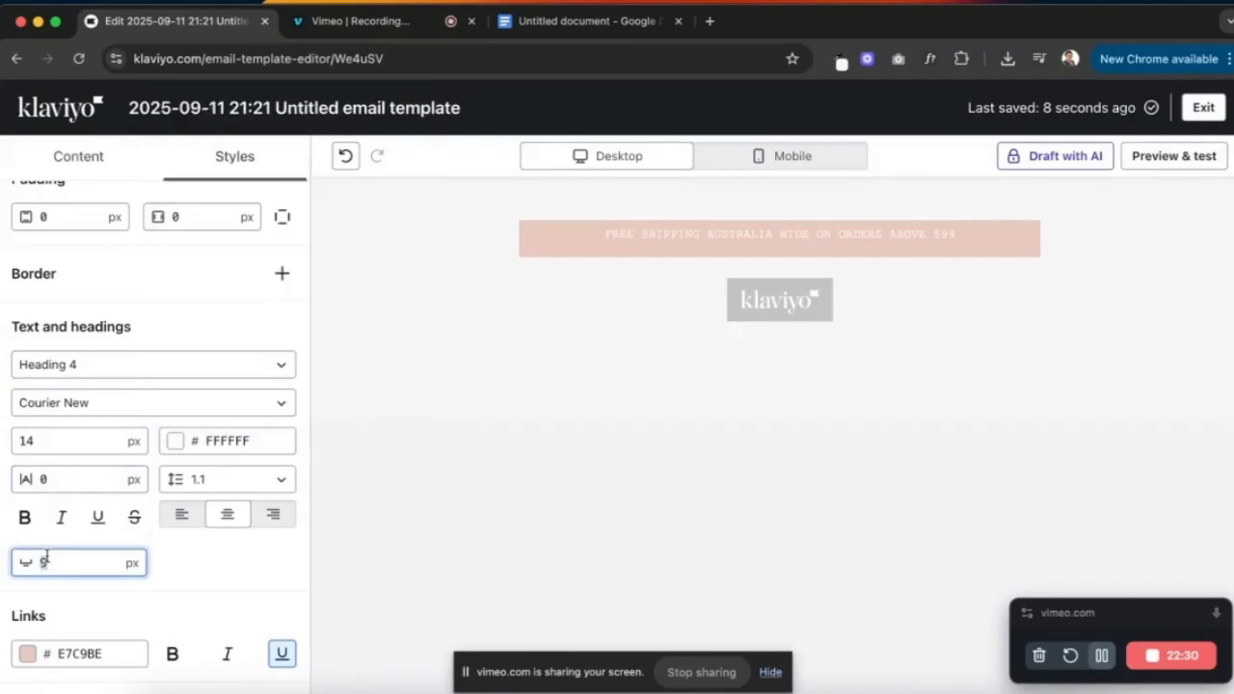
text(0)
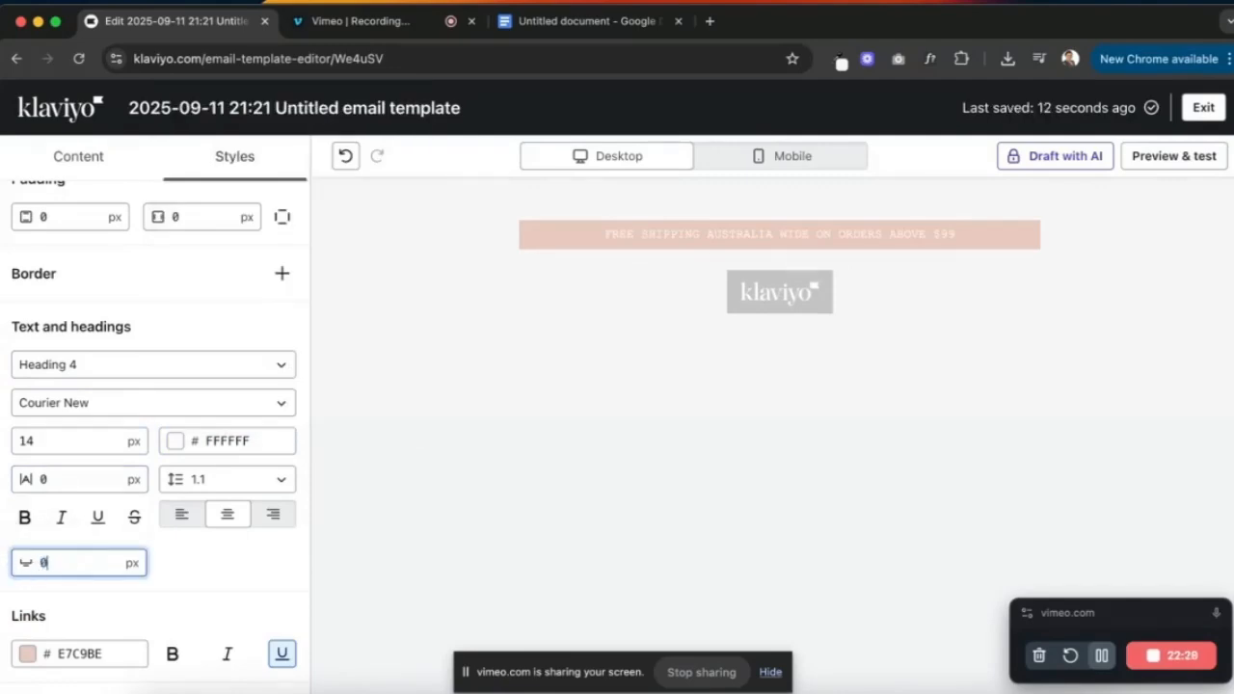
key(Tab)
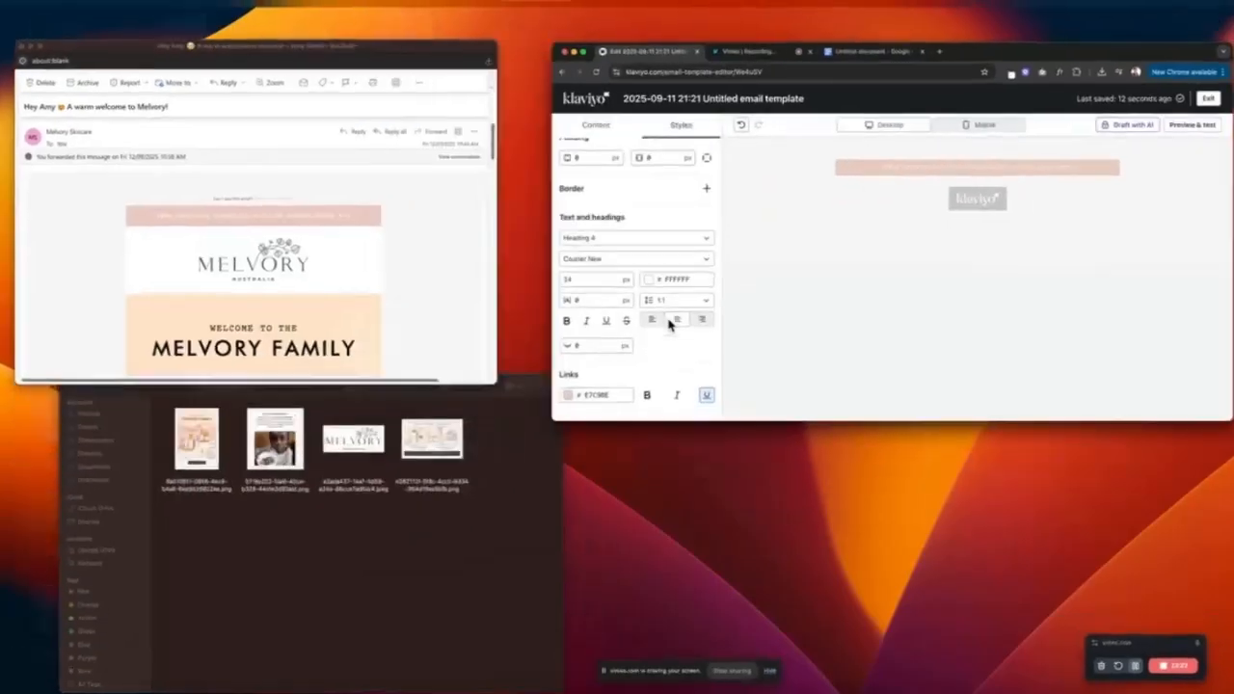
- After comparing with the Melvory original, enlarge Heading 4 to 16 px and edit the banner's vertical padding
click(248, 256)
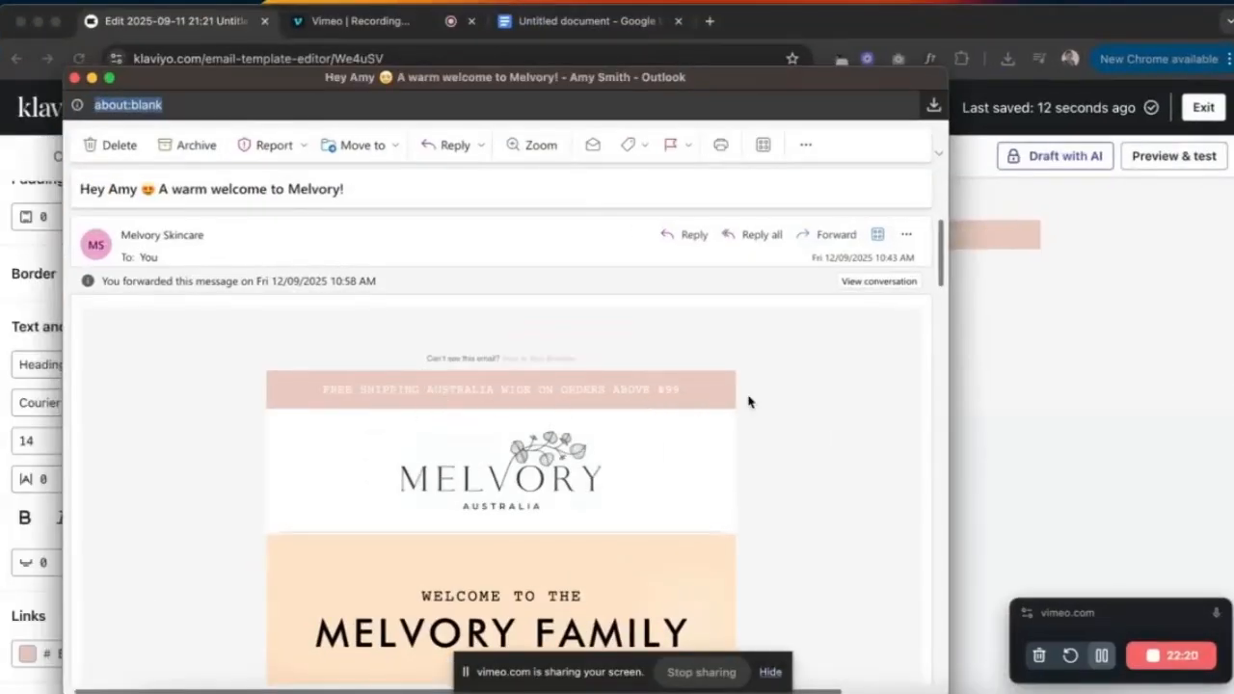
click(1012, 335)
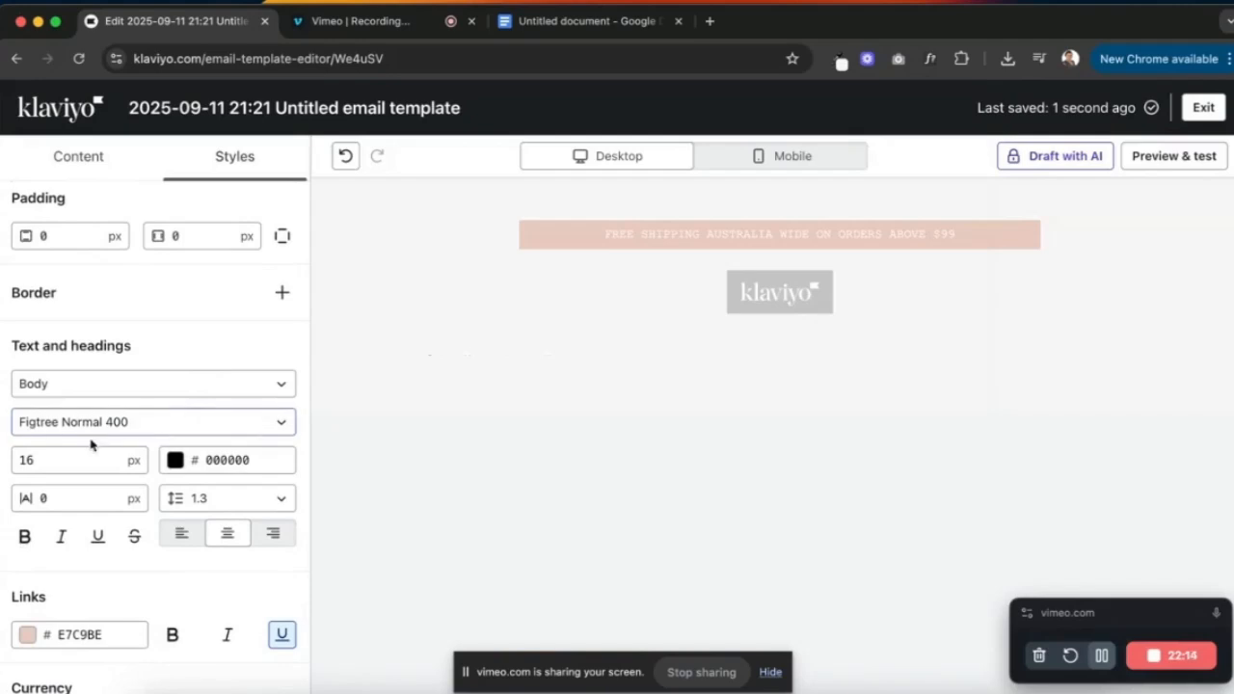
click(116, 384)
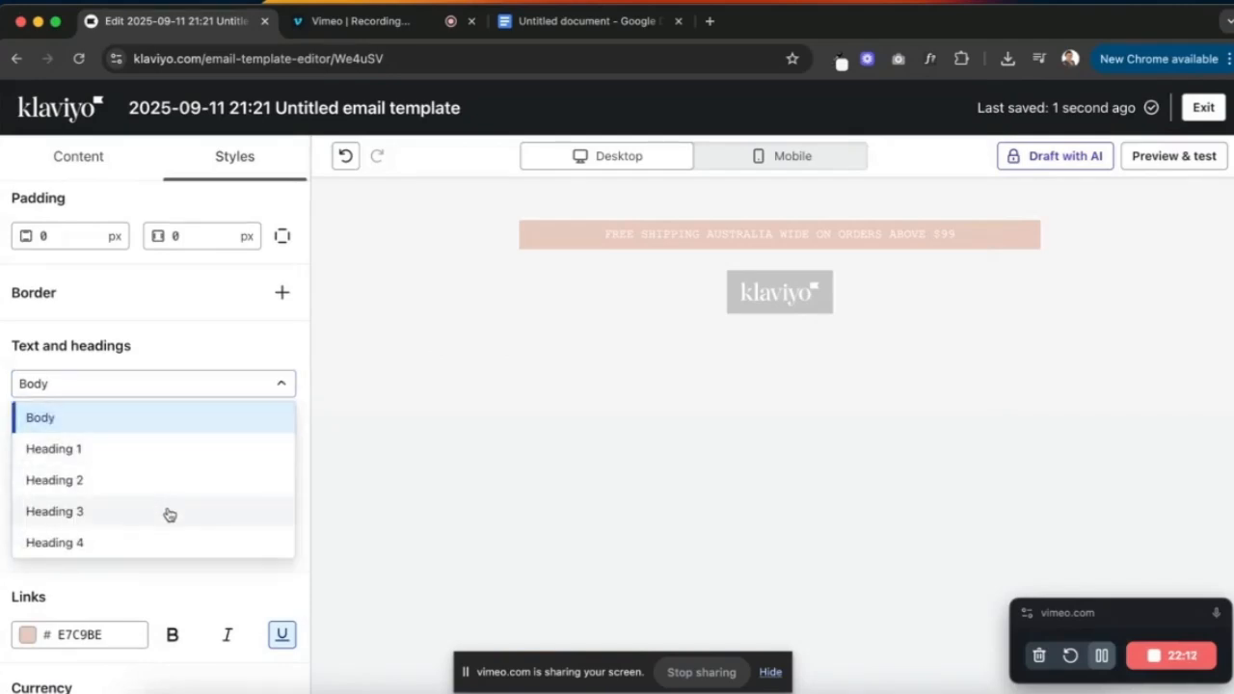
click(163, 542)
click(61, 459)
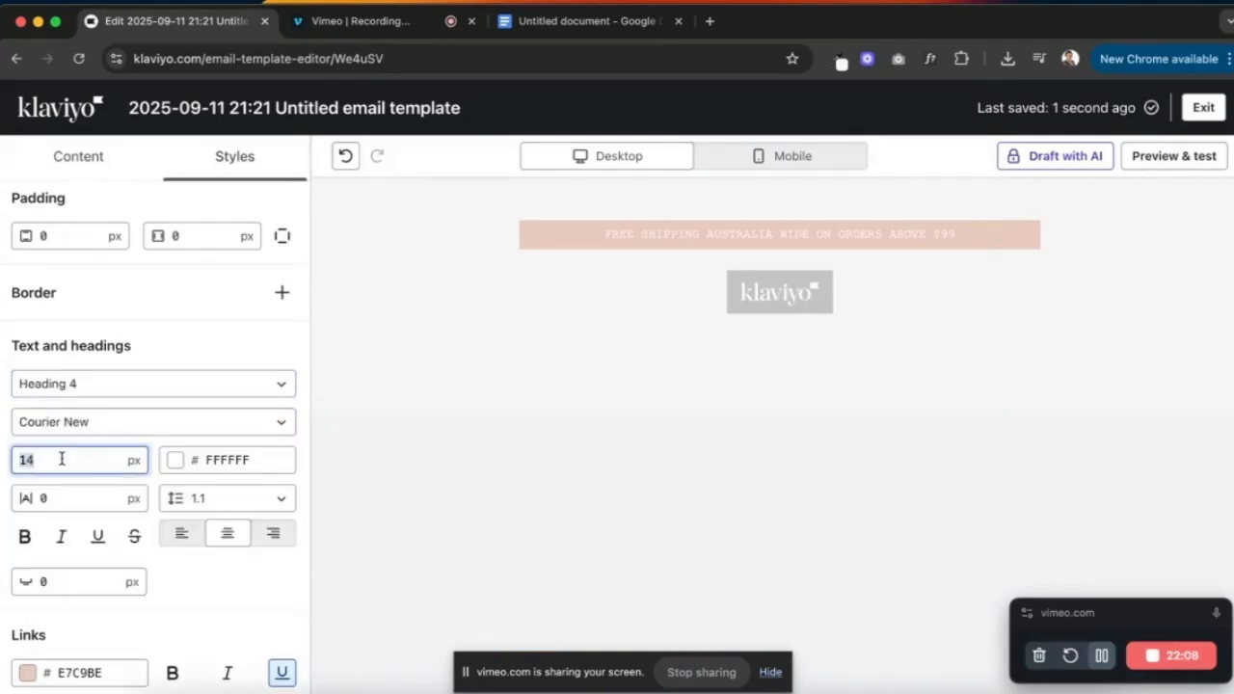
text(16)
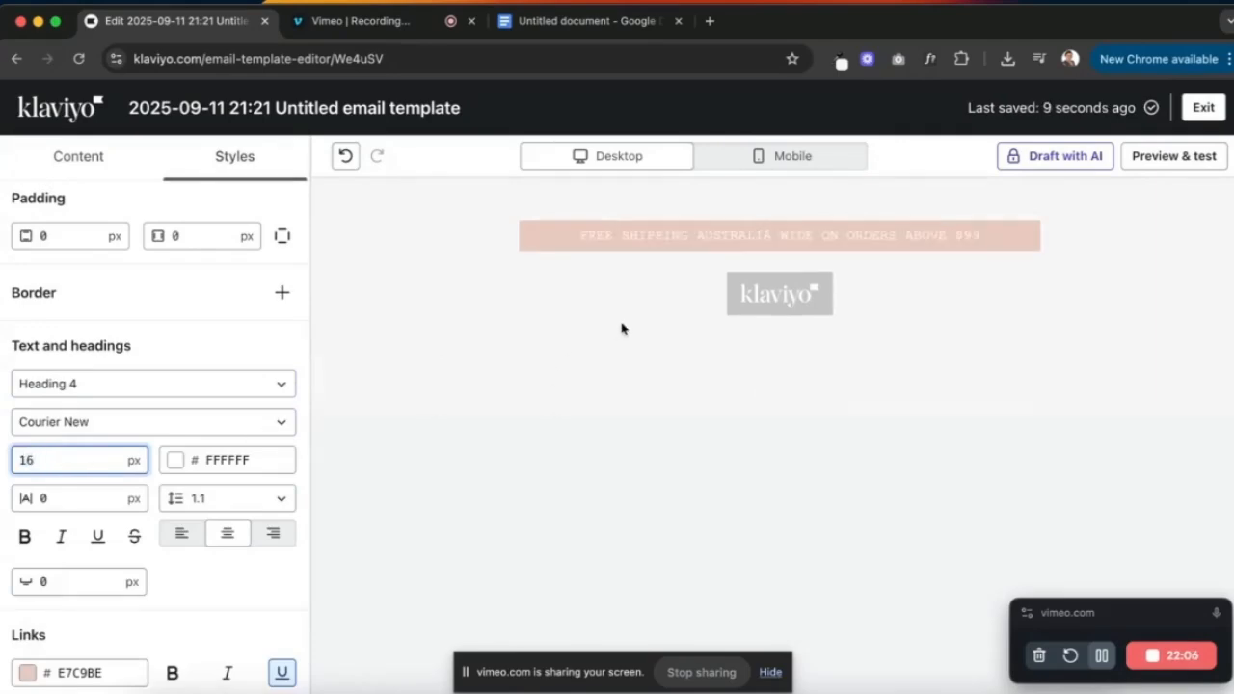
click(637, 223)
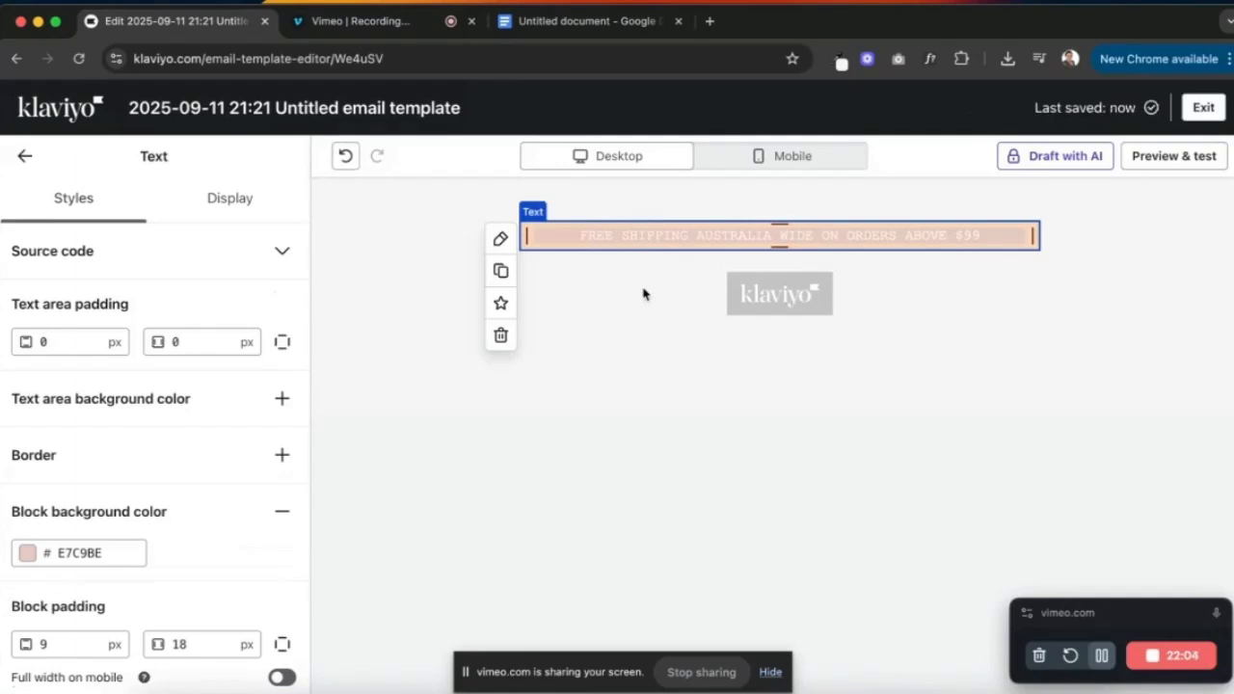
click(72, 639)
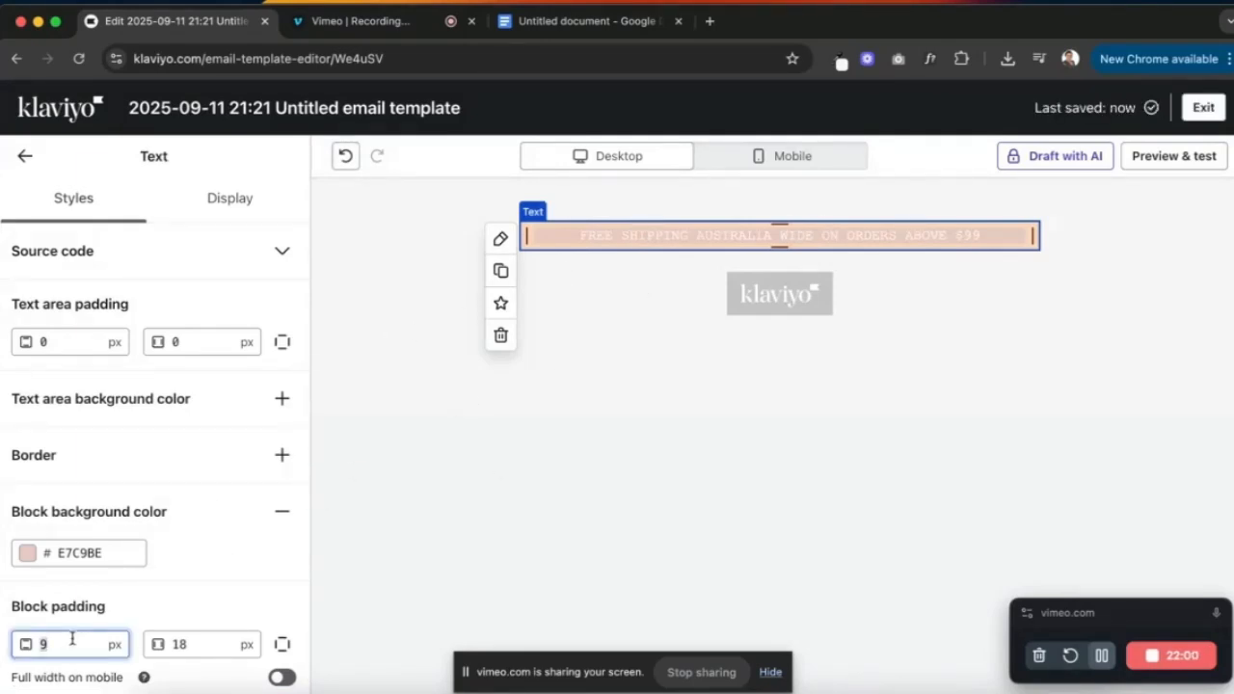
- Set the free-shipping banner's vertical block padding to 15 px
text(15)
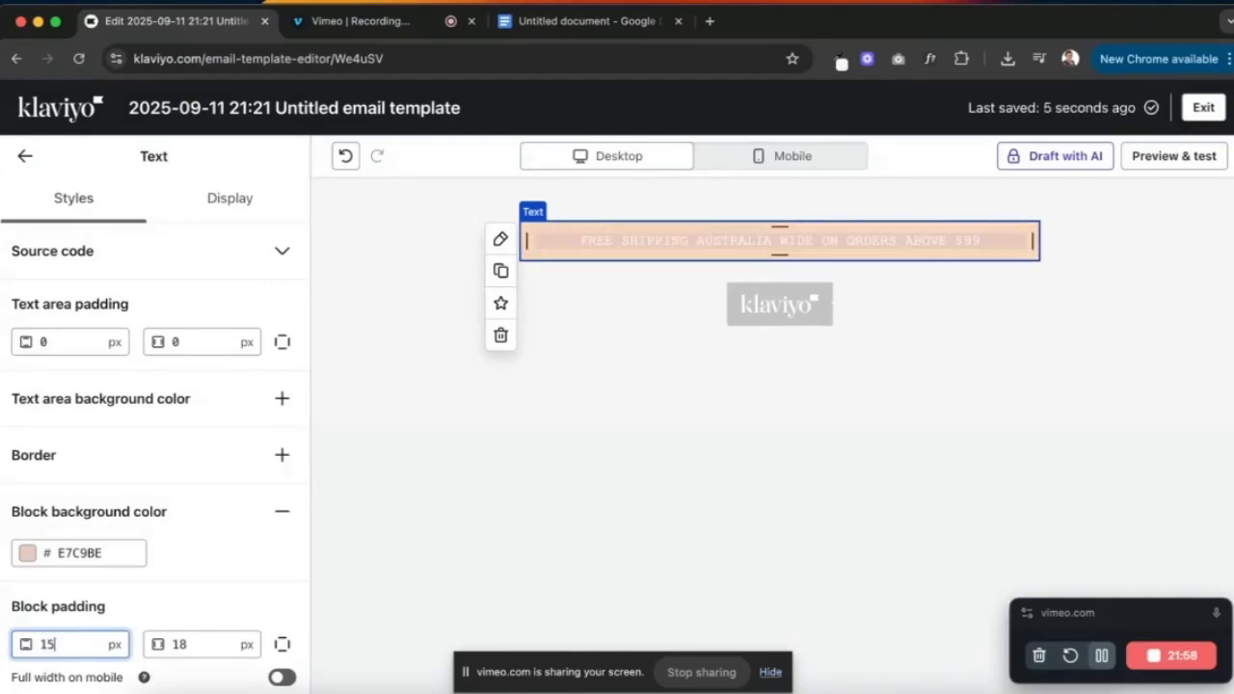
click(730, 334)
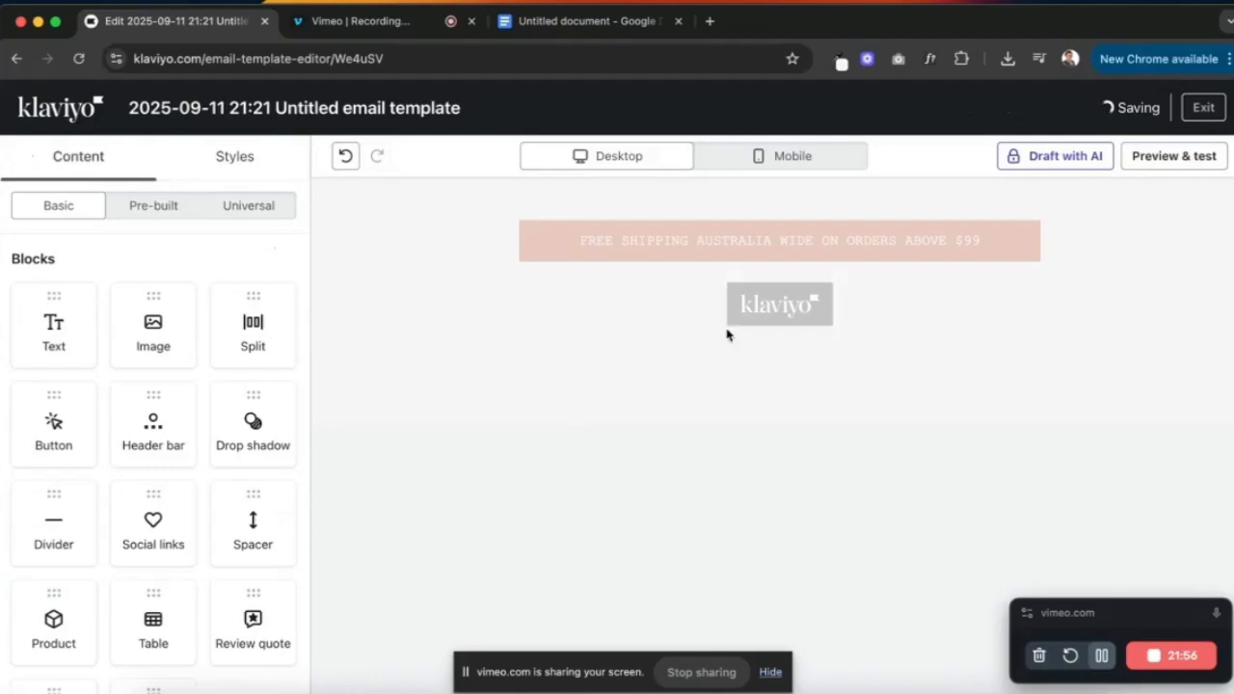
click(241, 156)
click(79, 157)
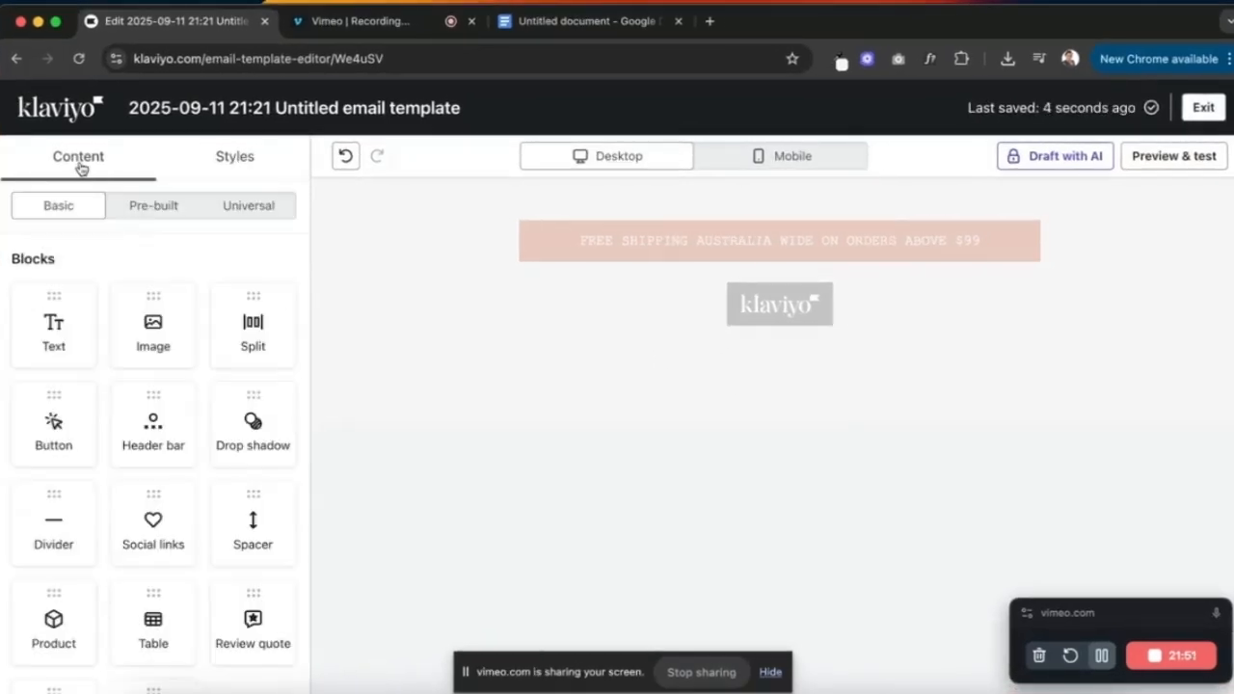
- Add an image block below the banner and upload the Melvory logo at original quality
drag(153, 326, 666, 281)
click(173, 453)
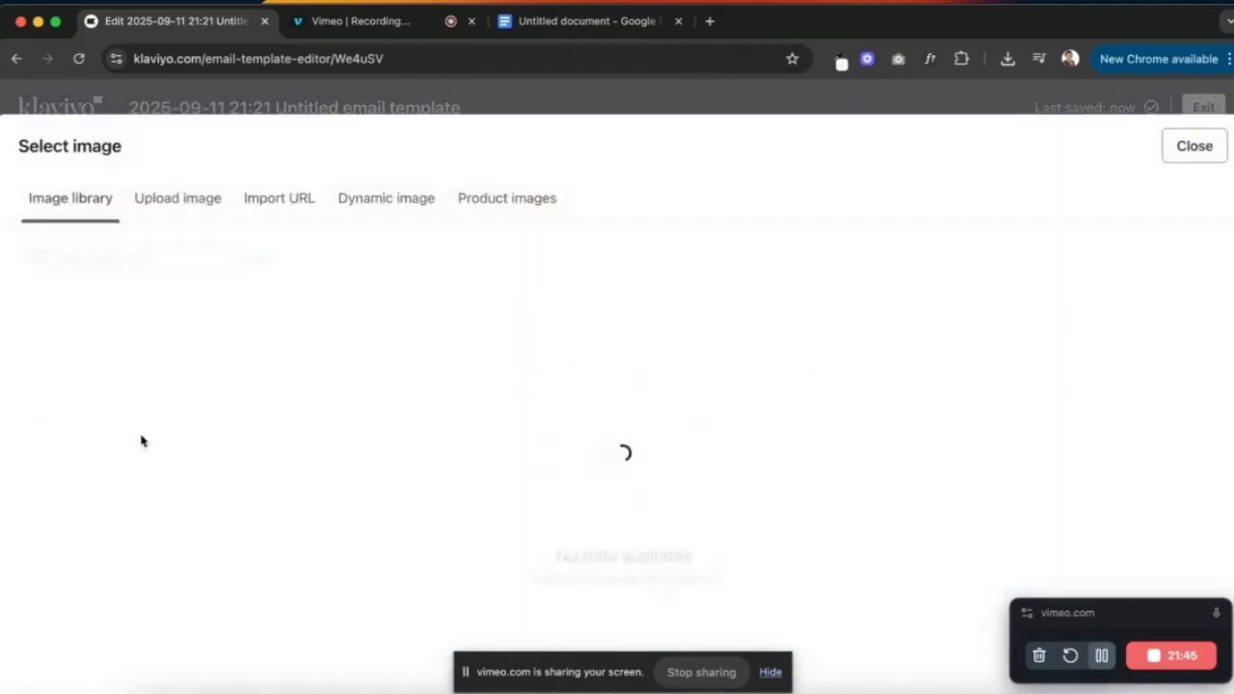
click(190, 195)
click(646, 476)
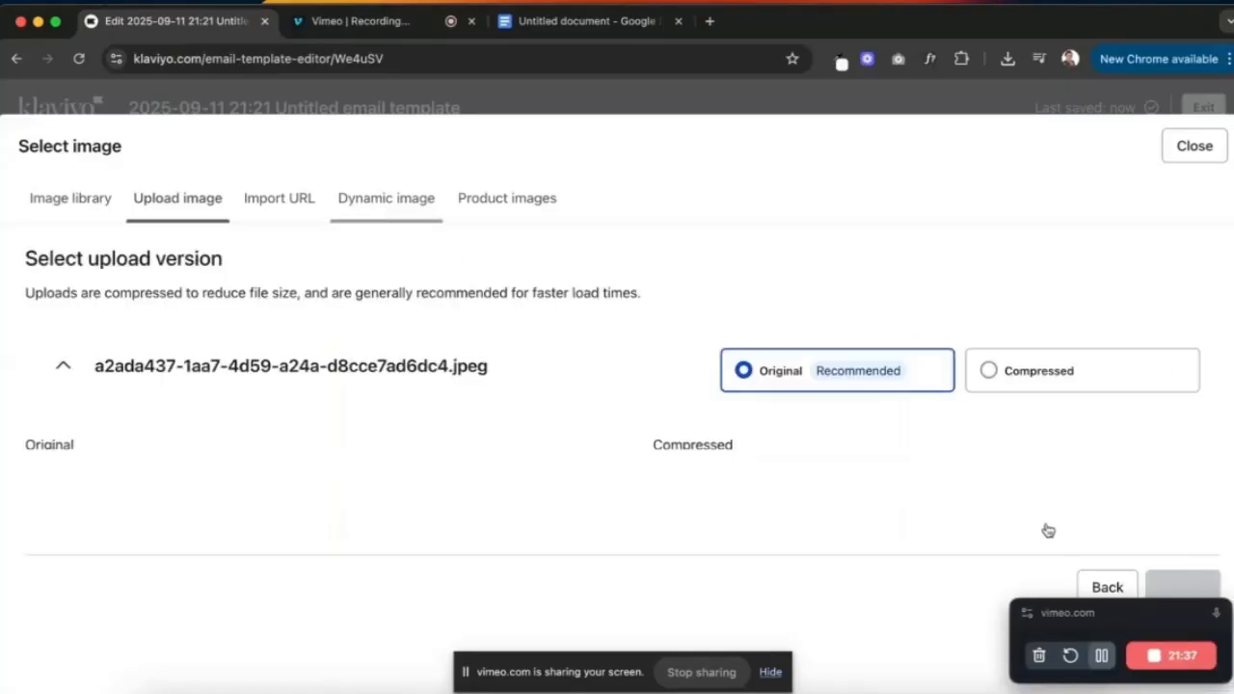
scroll(854, 446, down, 2)
scroll(852, 446, up, 1)
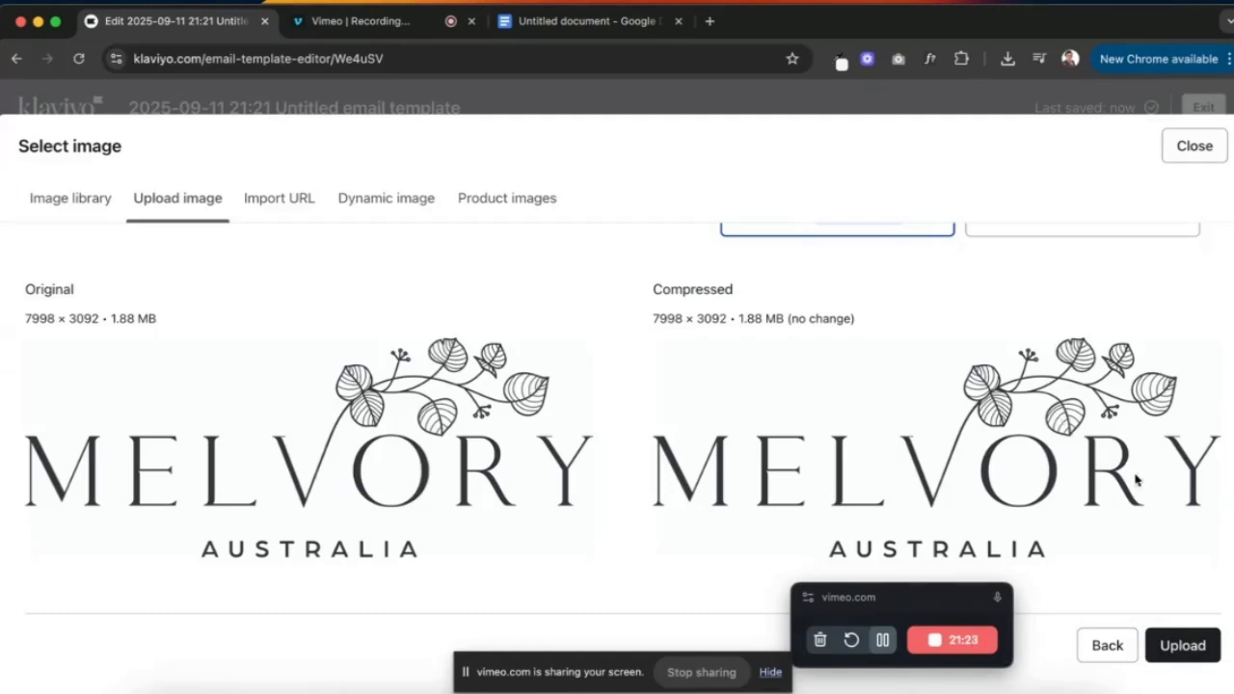
click(1192, 644)
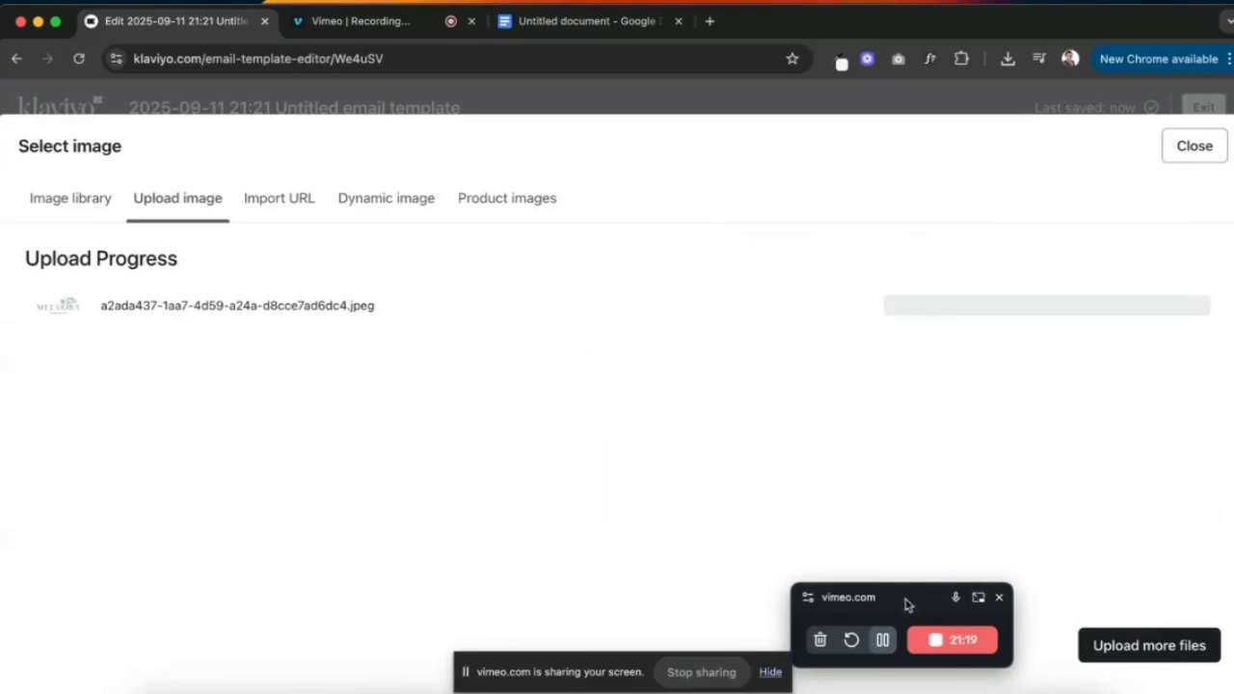
drag(909, 606, 927, 637)
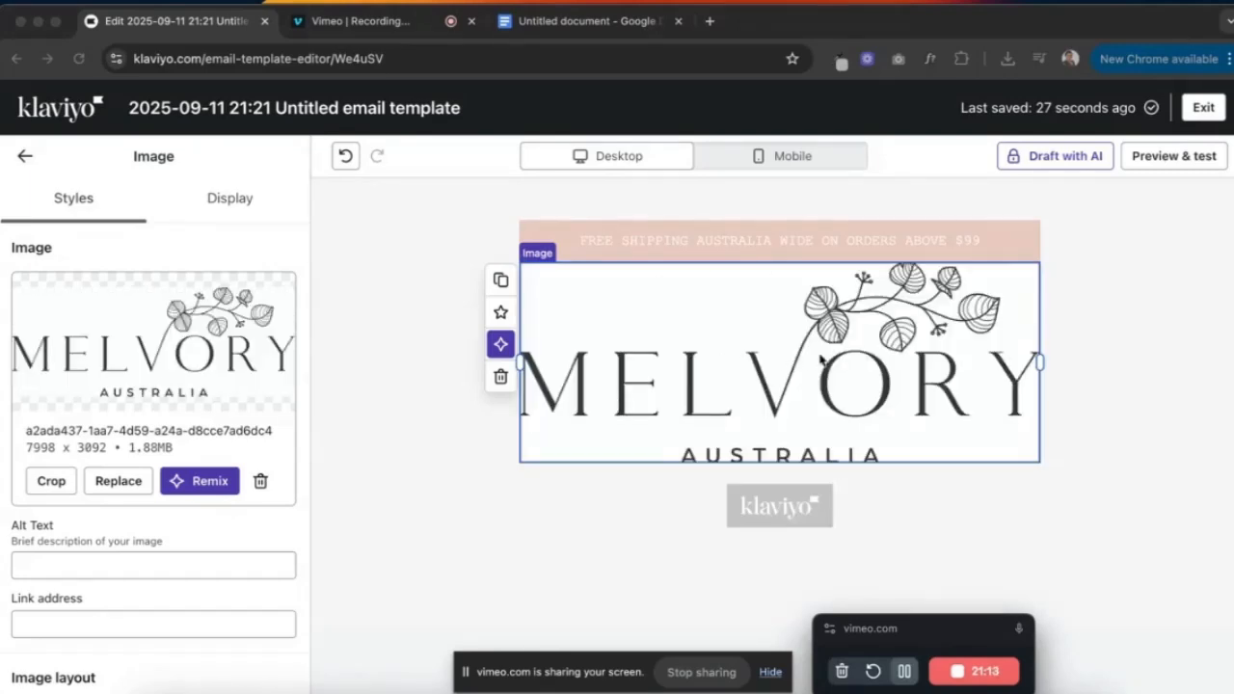
- Set the Melvory logo image's width to 250 px
scroll(78, 573, down, 3)
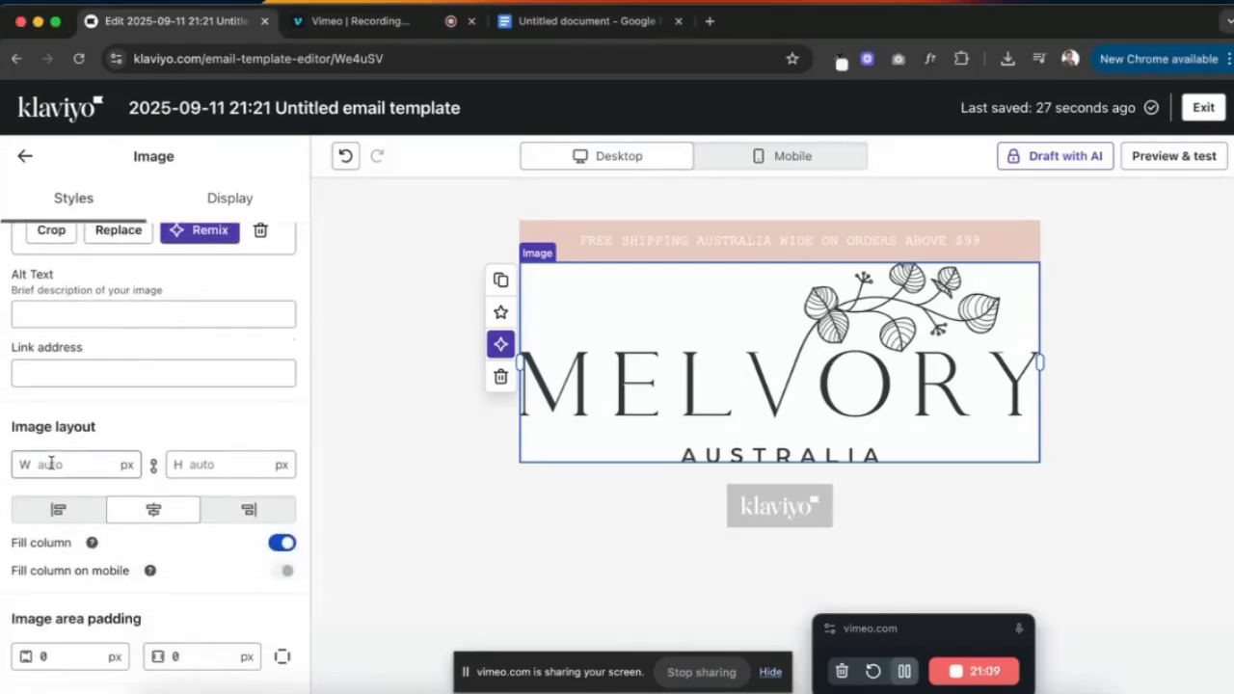
click(51, 464)
text(300)
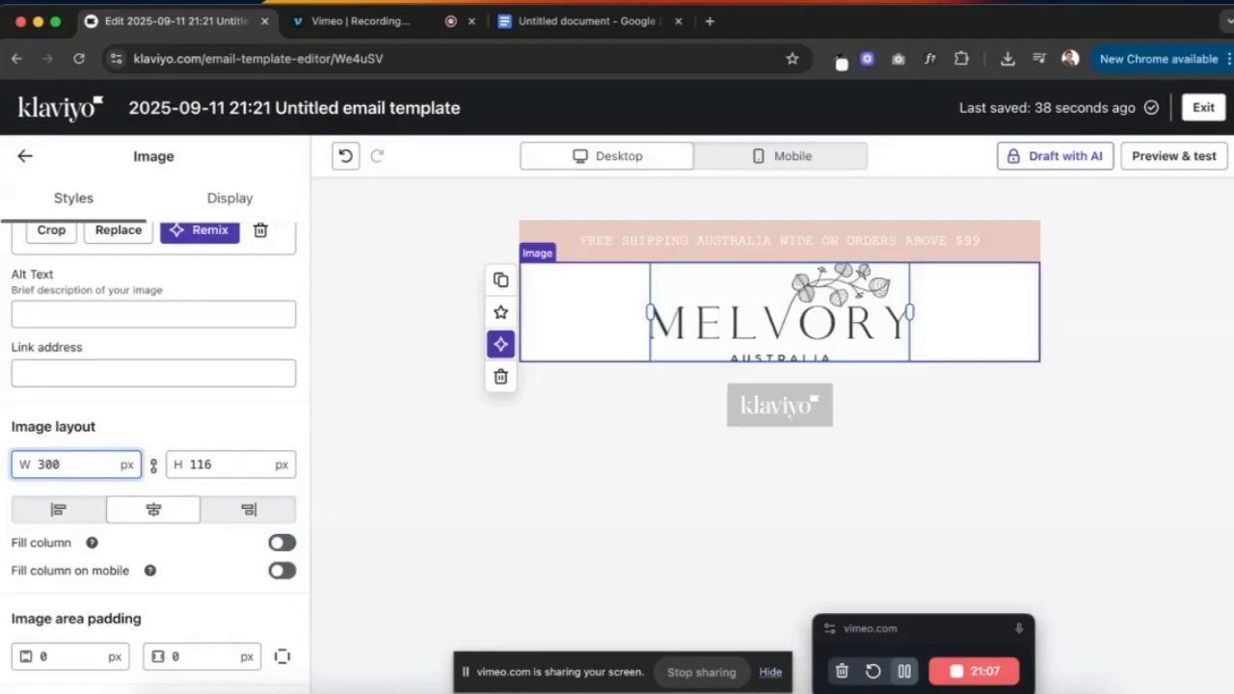
key(ctrl+Up)
click(196, 337)
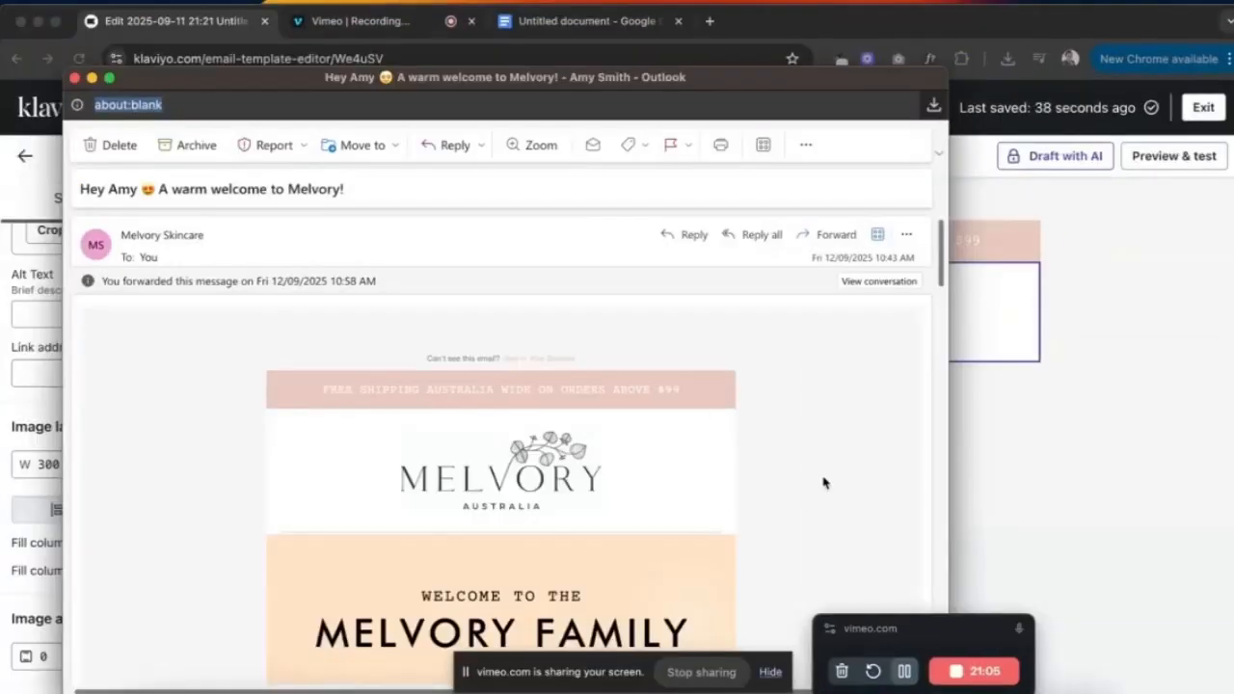
key(ctrl+Up)
click(971, 315)
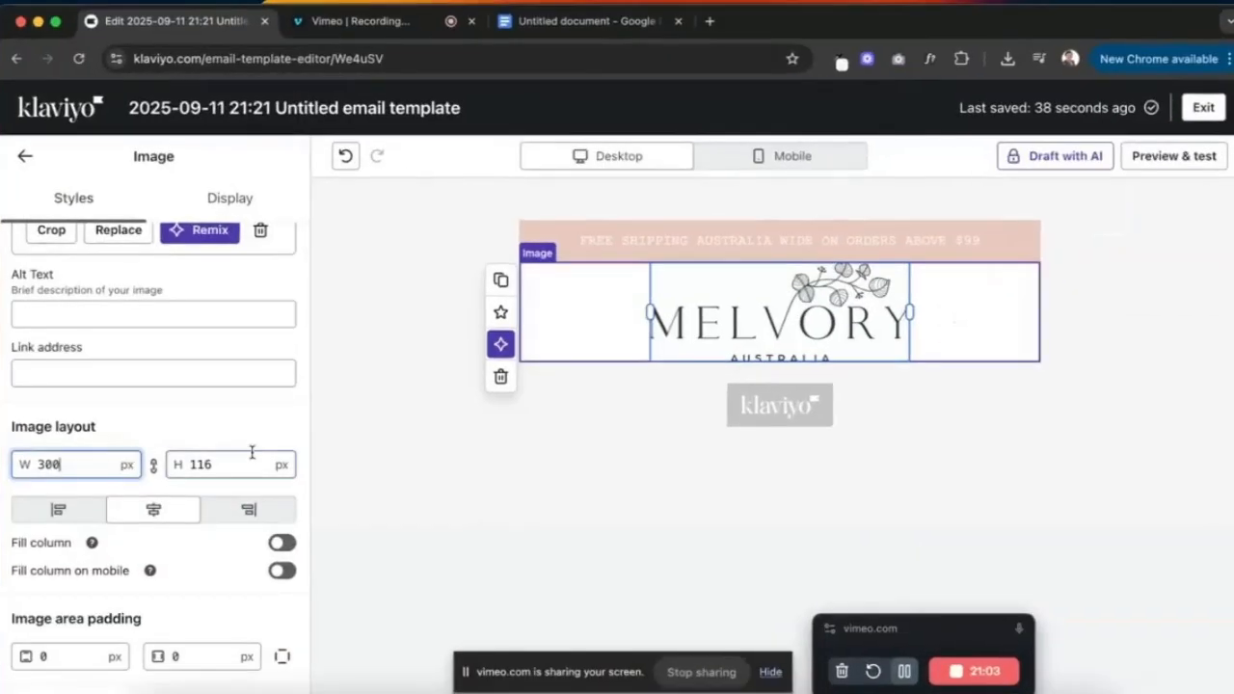
double_click(56, 463)
text(250)
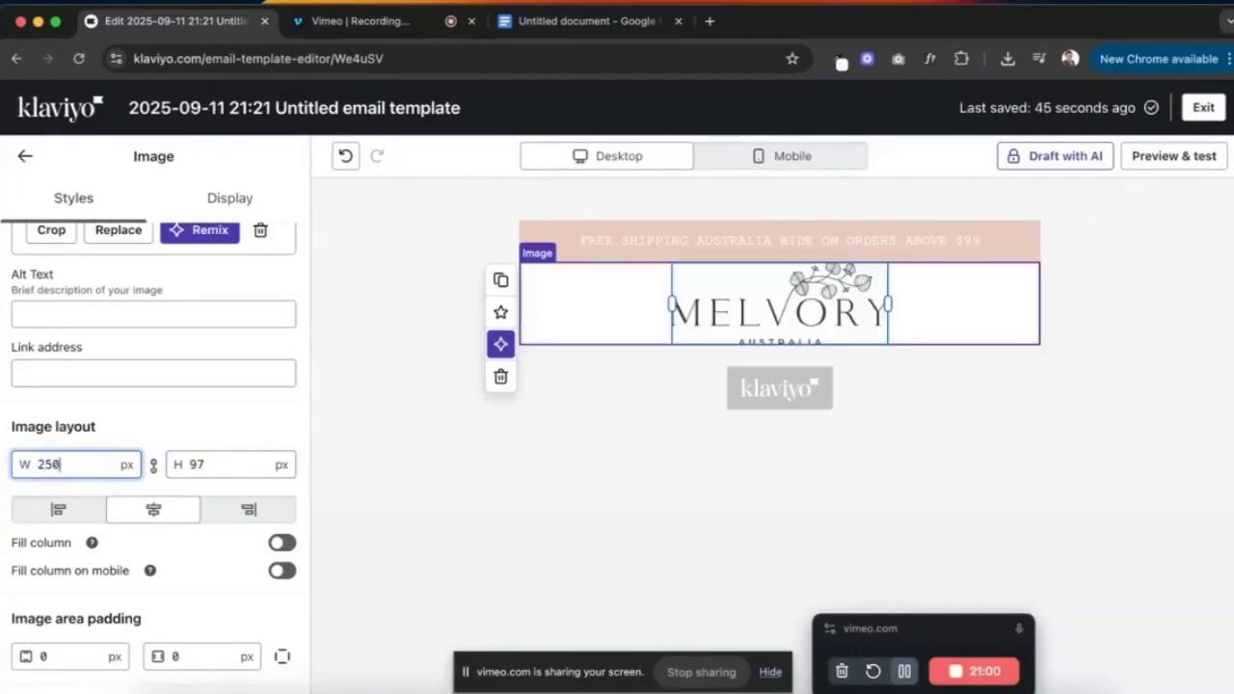
key(Tab)
- Give the logo block 20 px of vertical block padding
click(585, 449)
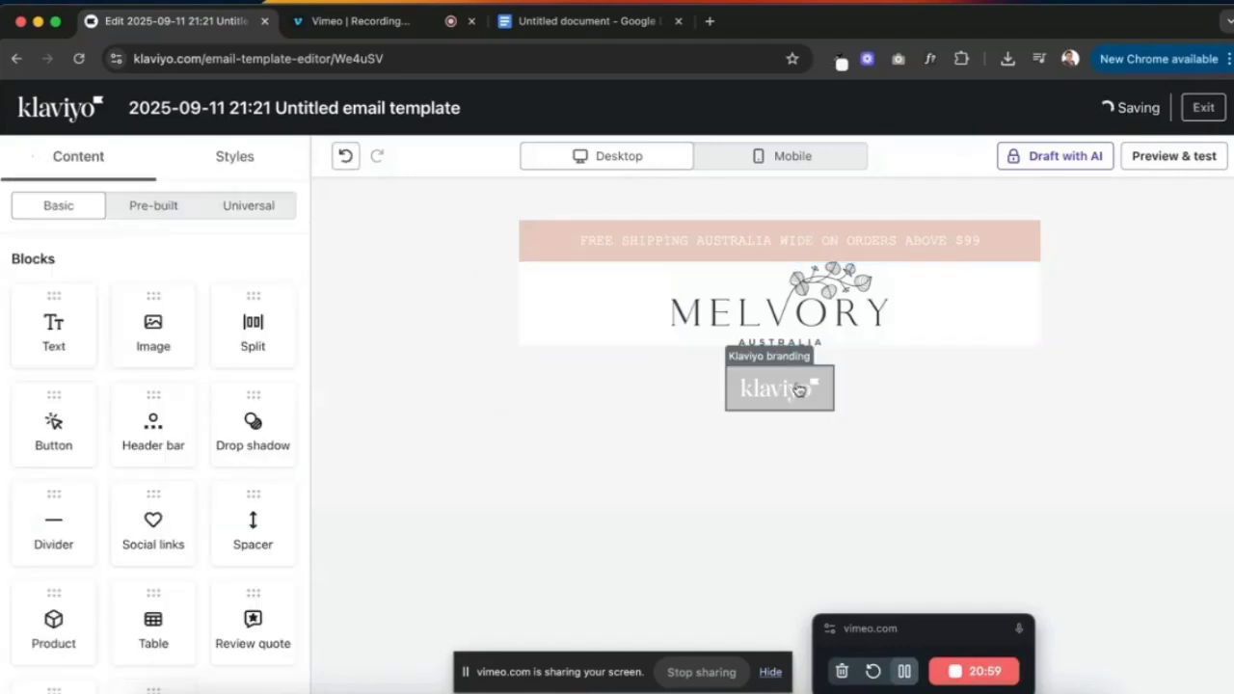
click(617, 318)
click(161, 538)
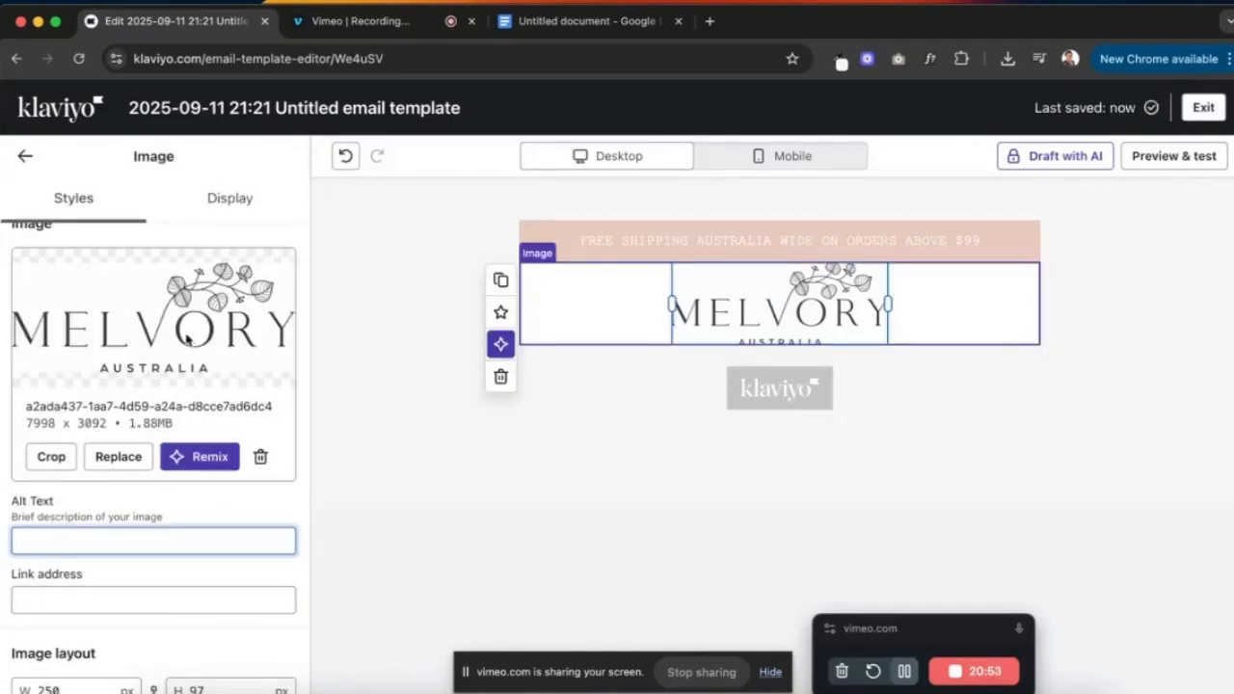
click(116, 601)
scroll(174, 380, down, 3)
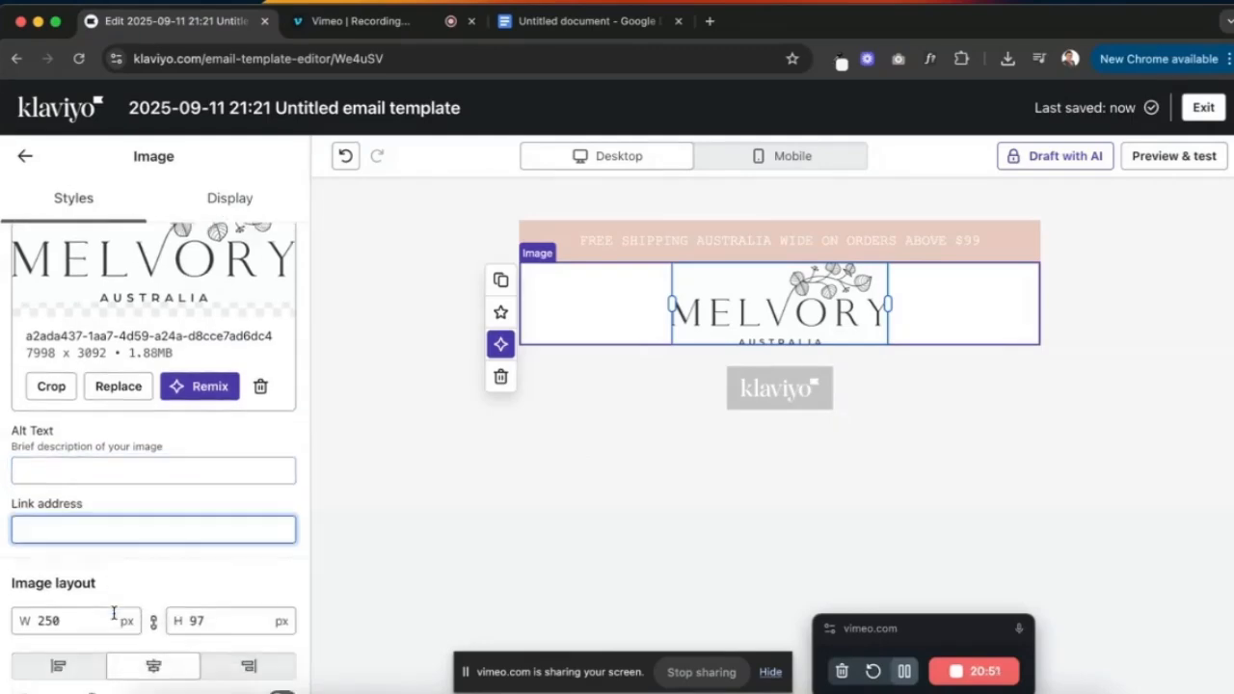
scroll(174, 448, down, 1)
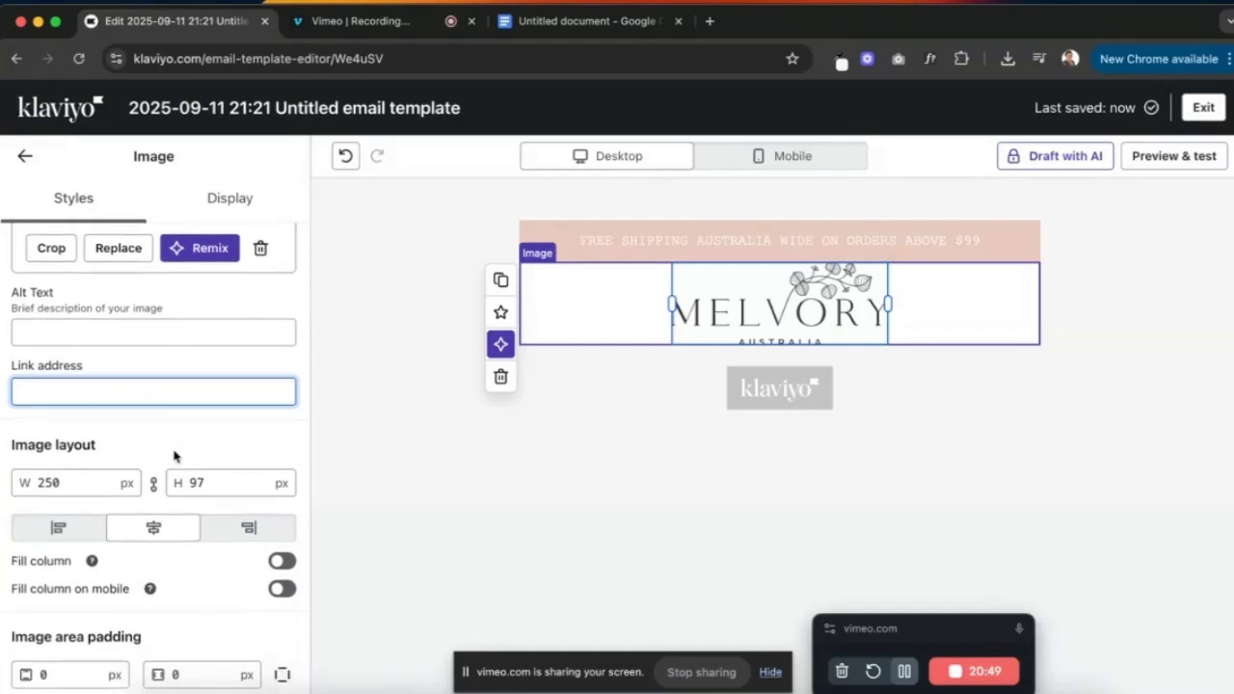
scroll(149, 501, down, 5)
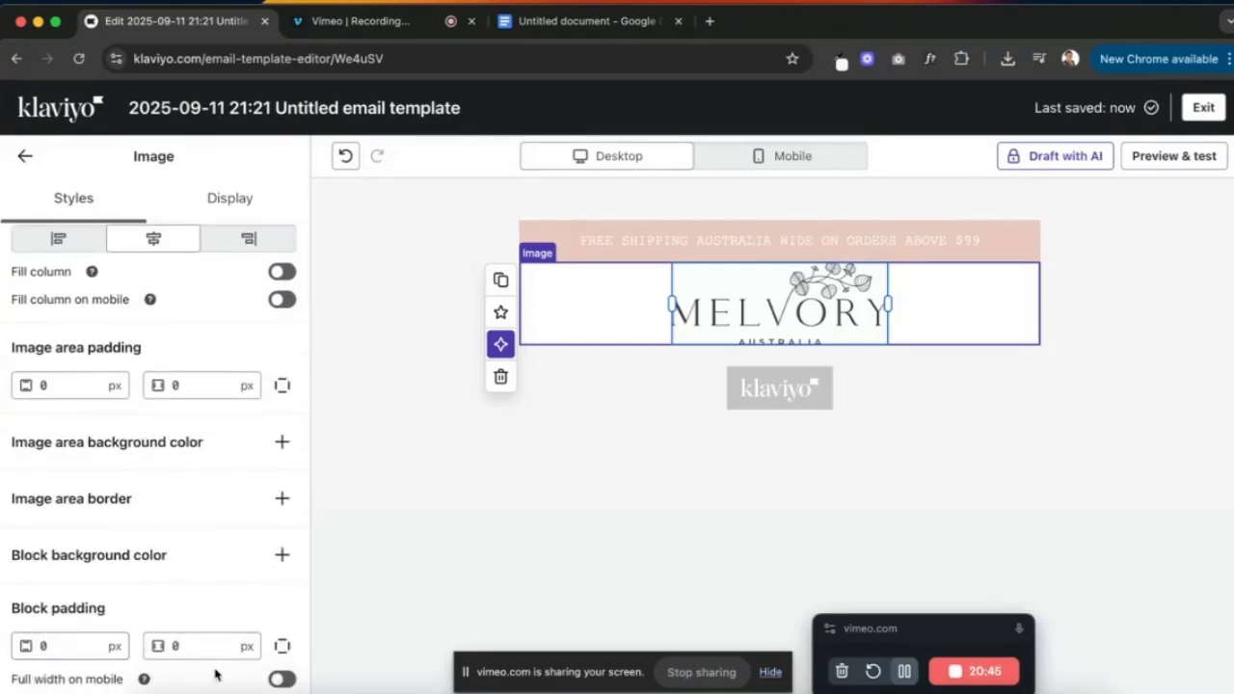
click(78, 646)
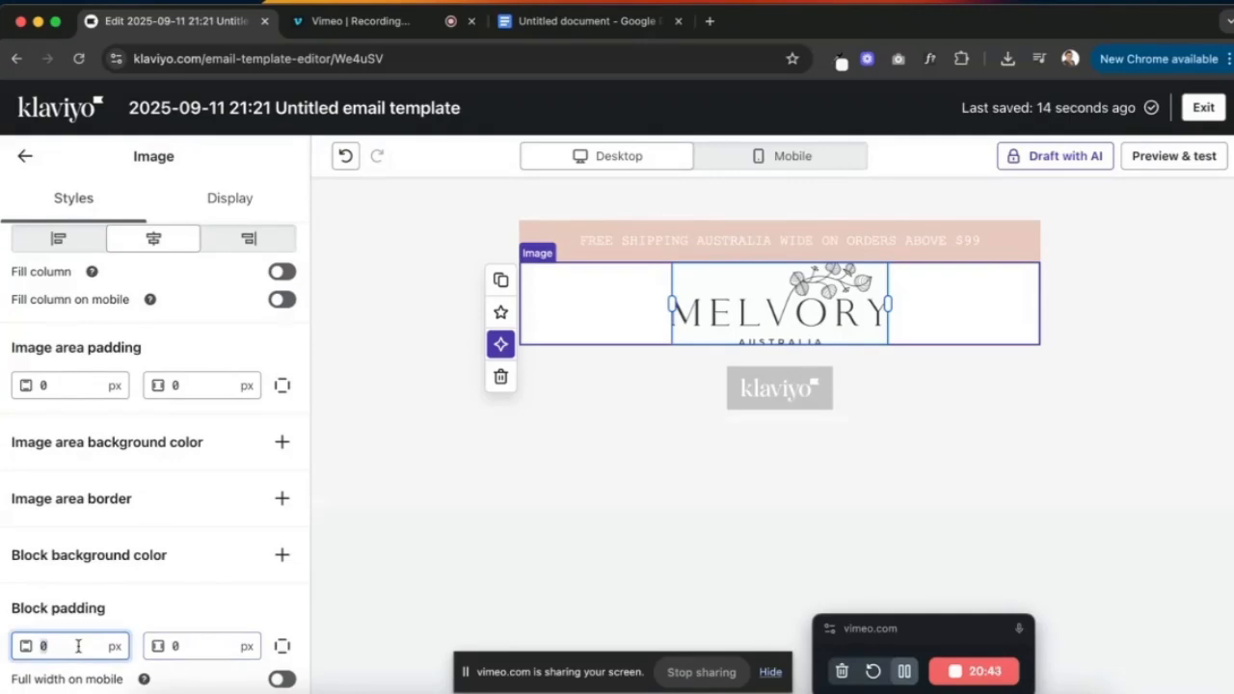
text(20)
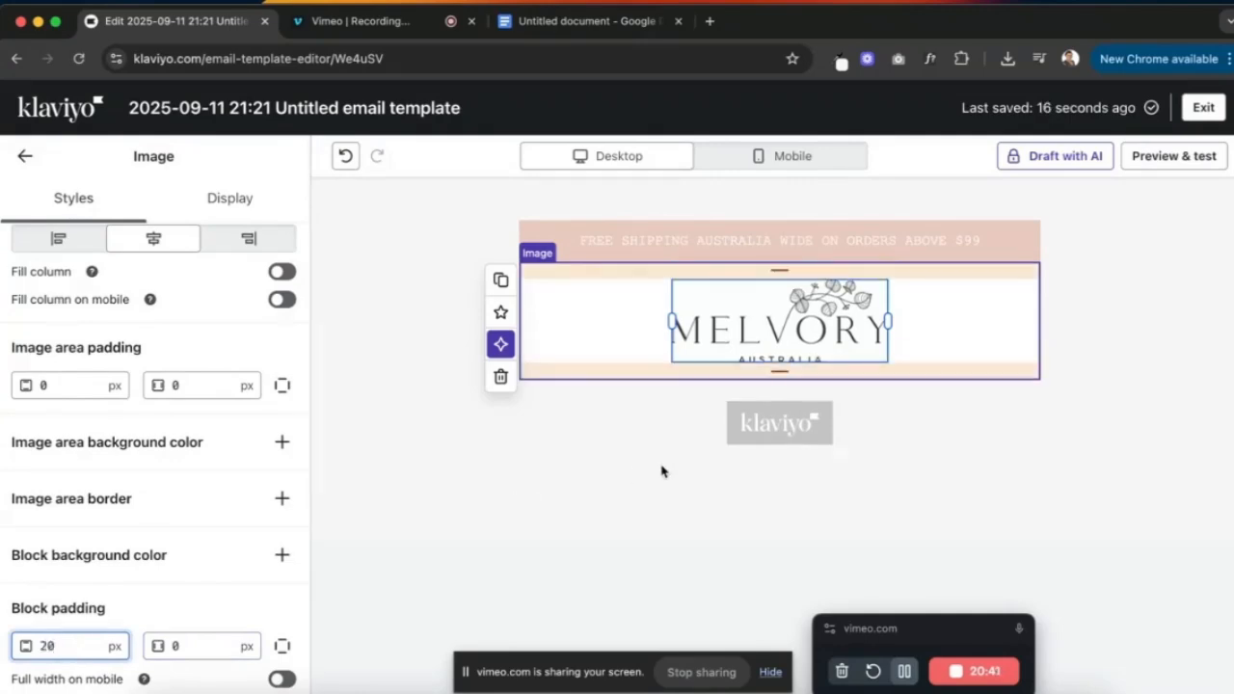
- Compare the result against the reference Melvory email in Outlook
click(779, 424)
key(ctrl+Up)
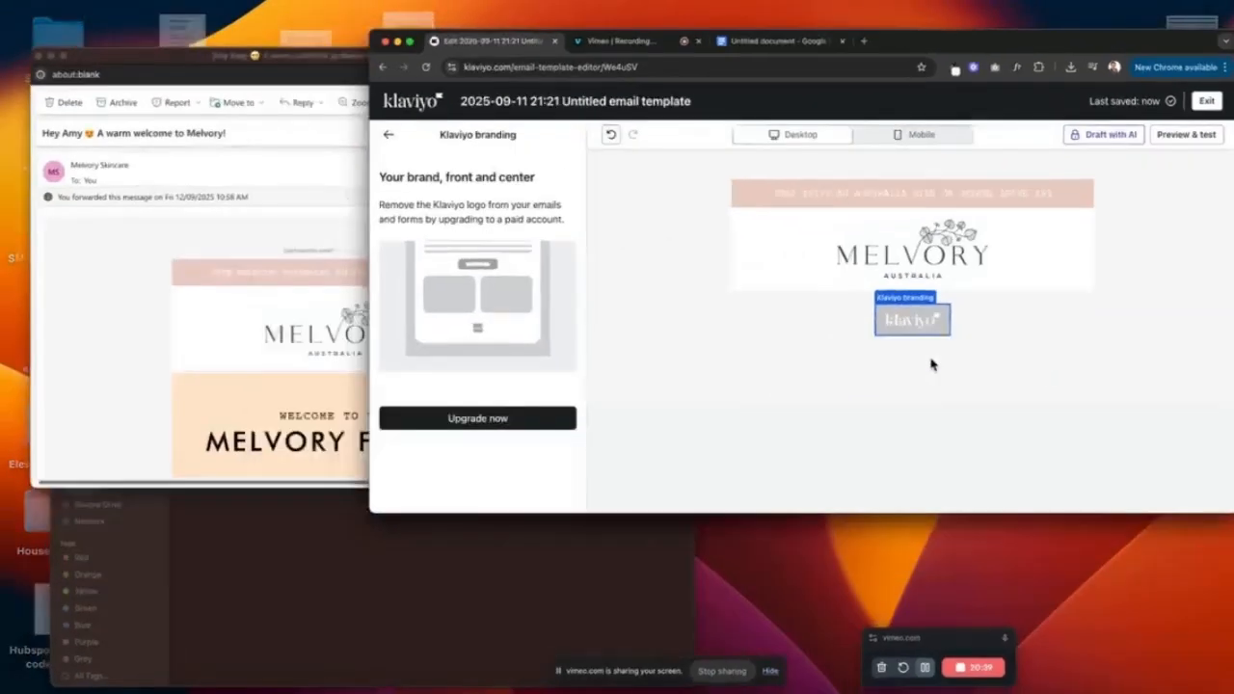
click(452, 286)
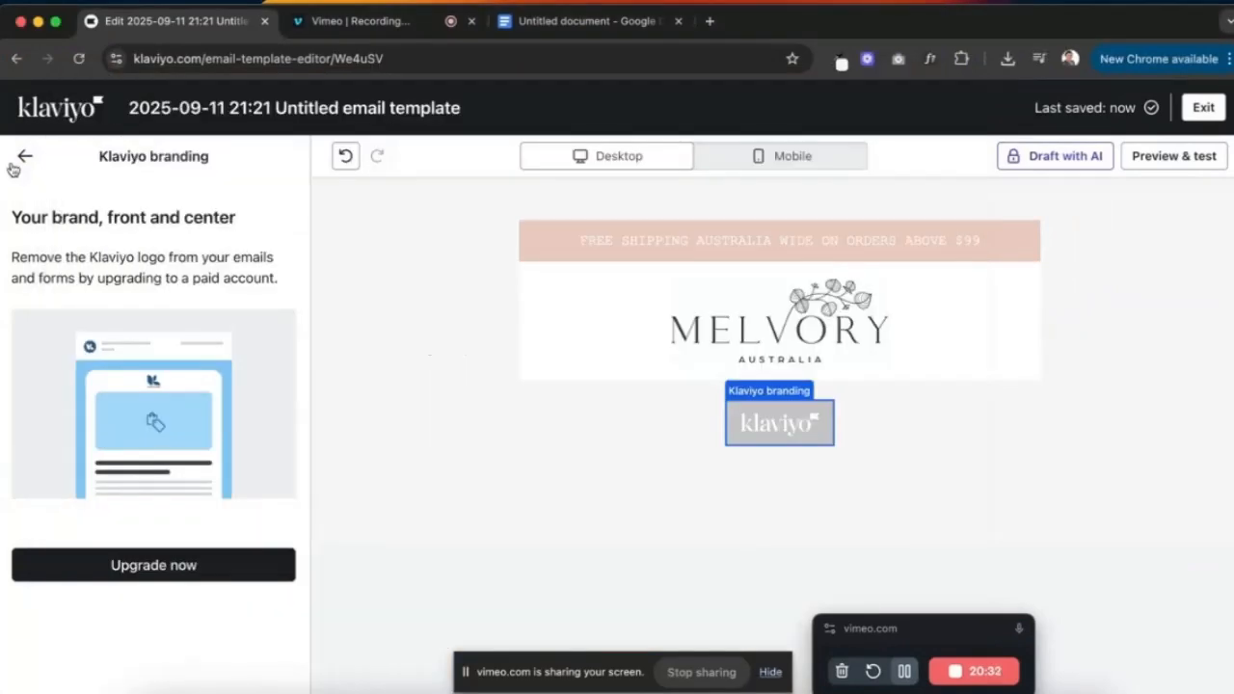
click(24, 155)
- Add a Divider block under the logo and reduce its block padding from 18 to 3 px
click(241, 166)
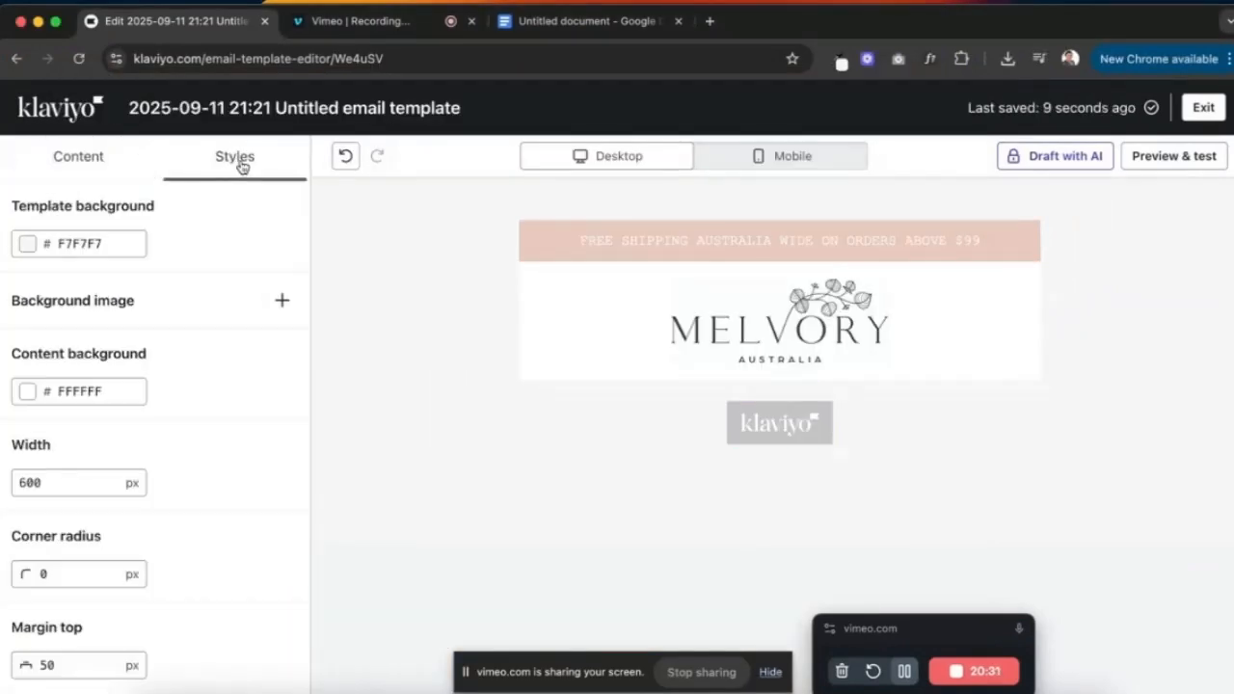
click(76, 156)
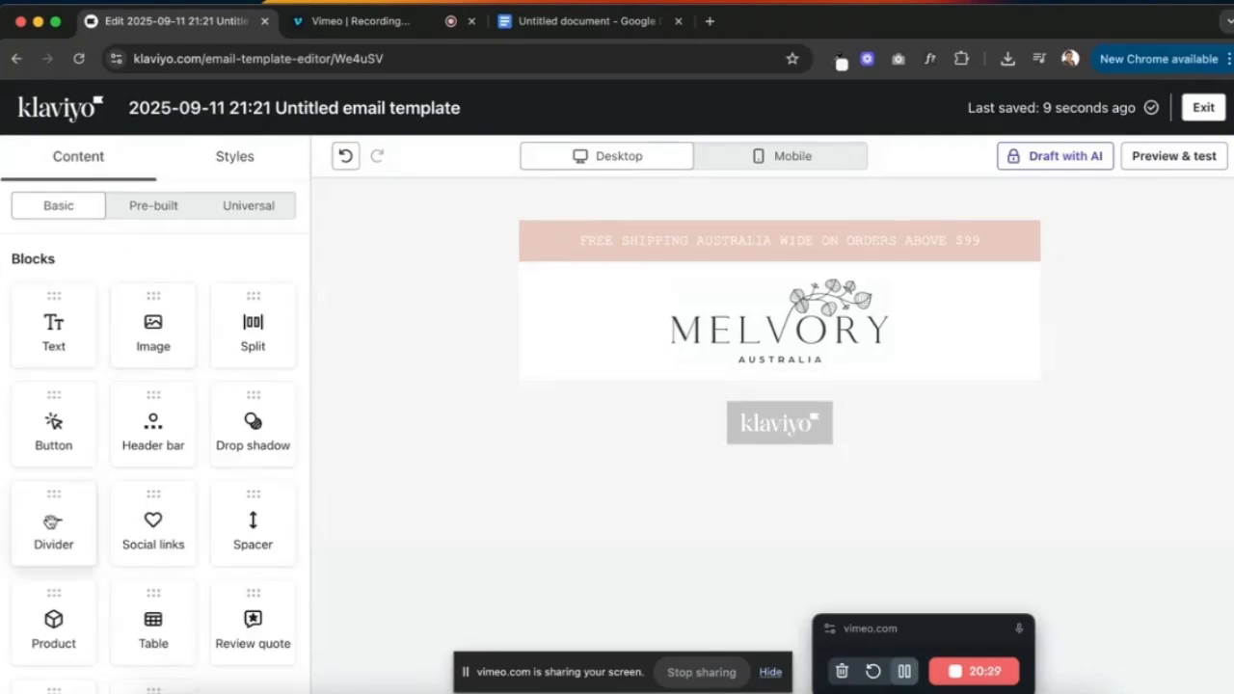
drag(53, 522, 622, 390)
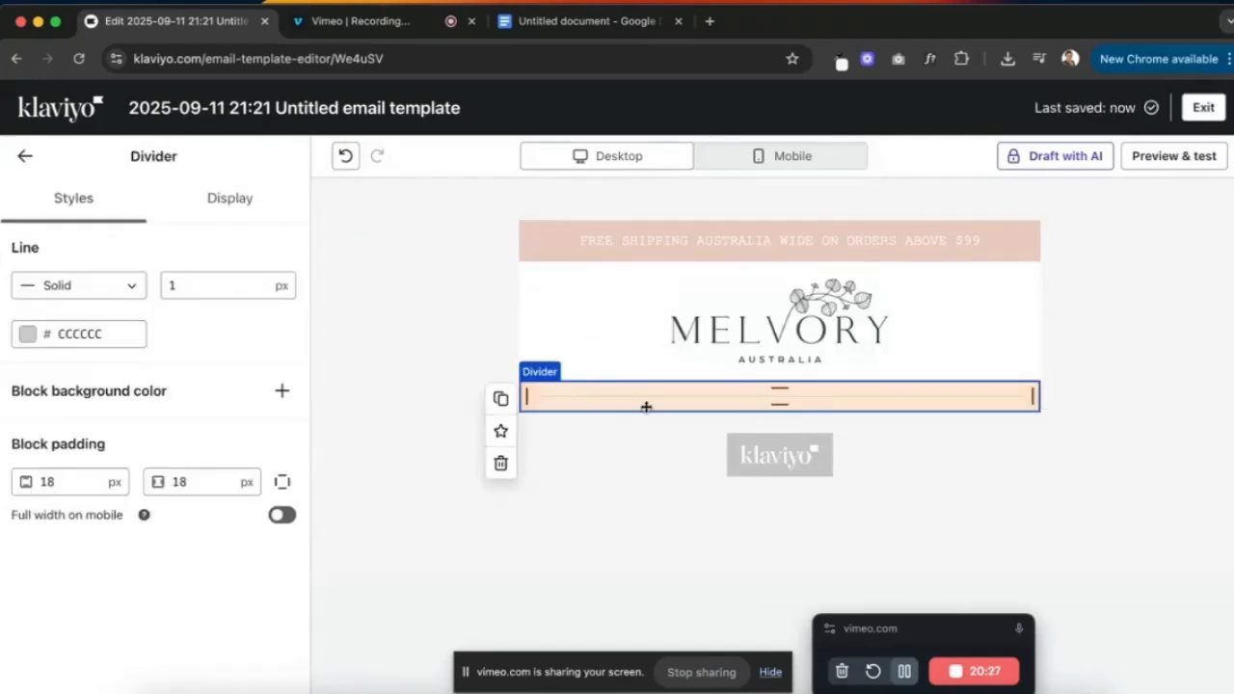
click(93, 481)
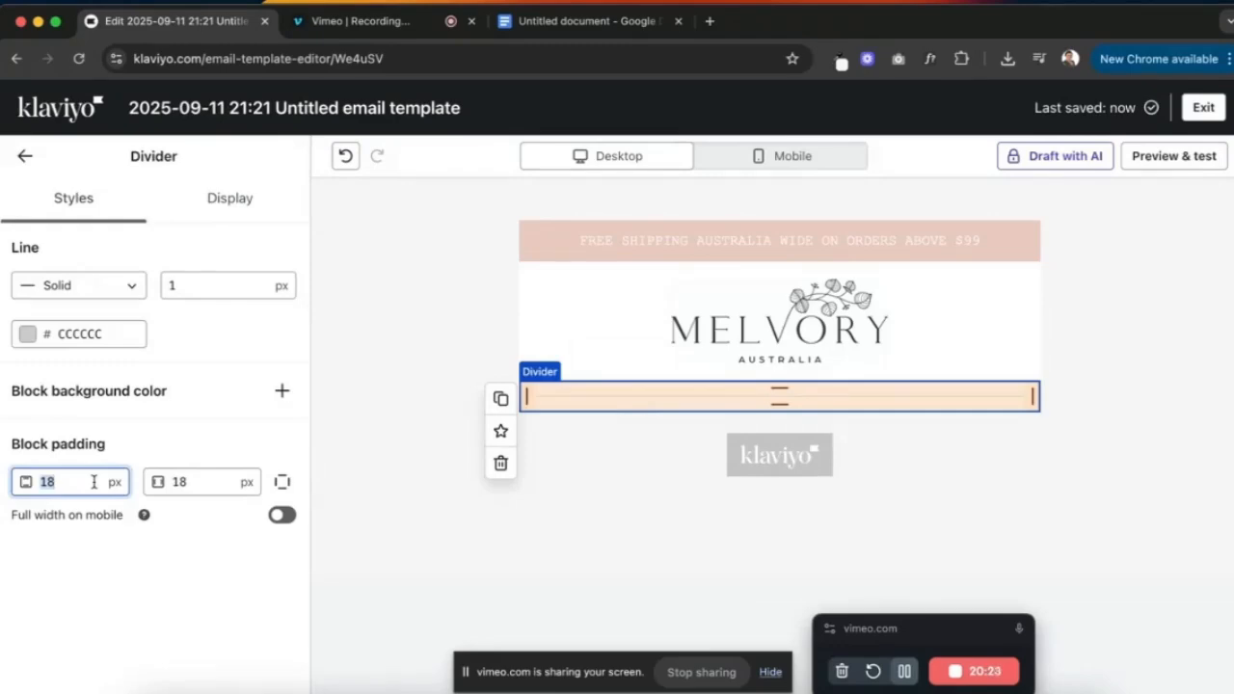
text(3)
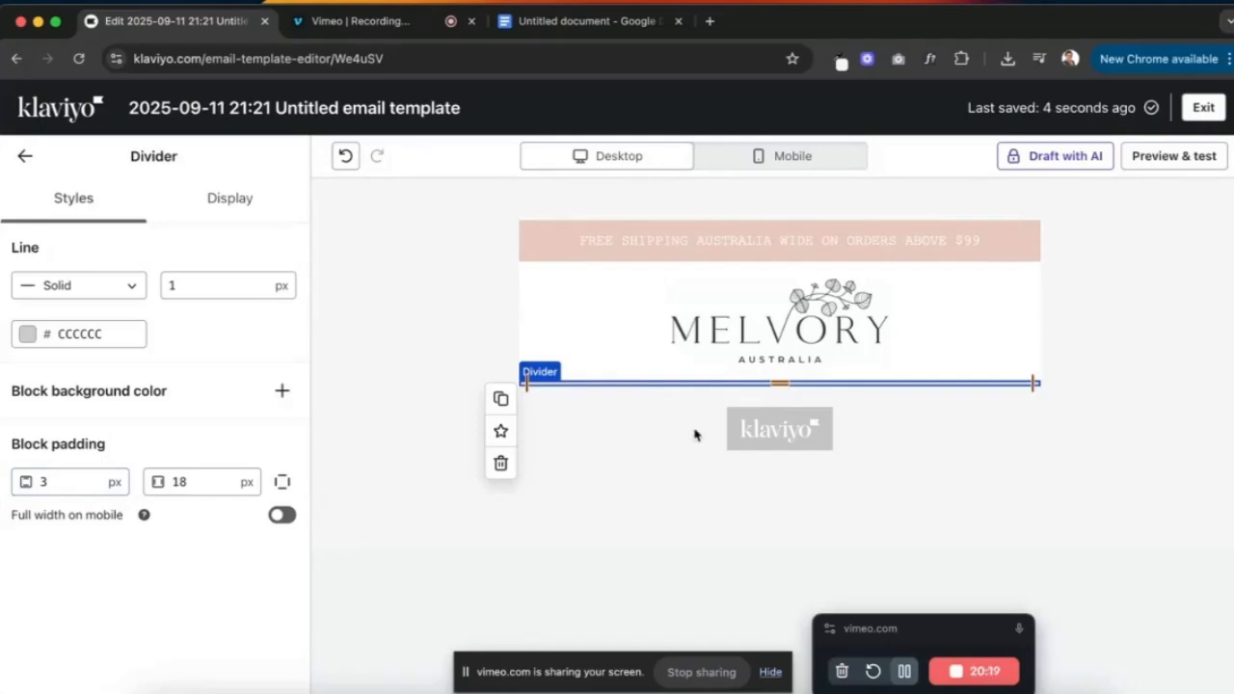
click(805, 433)
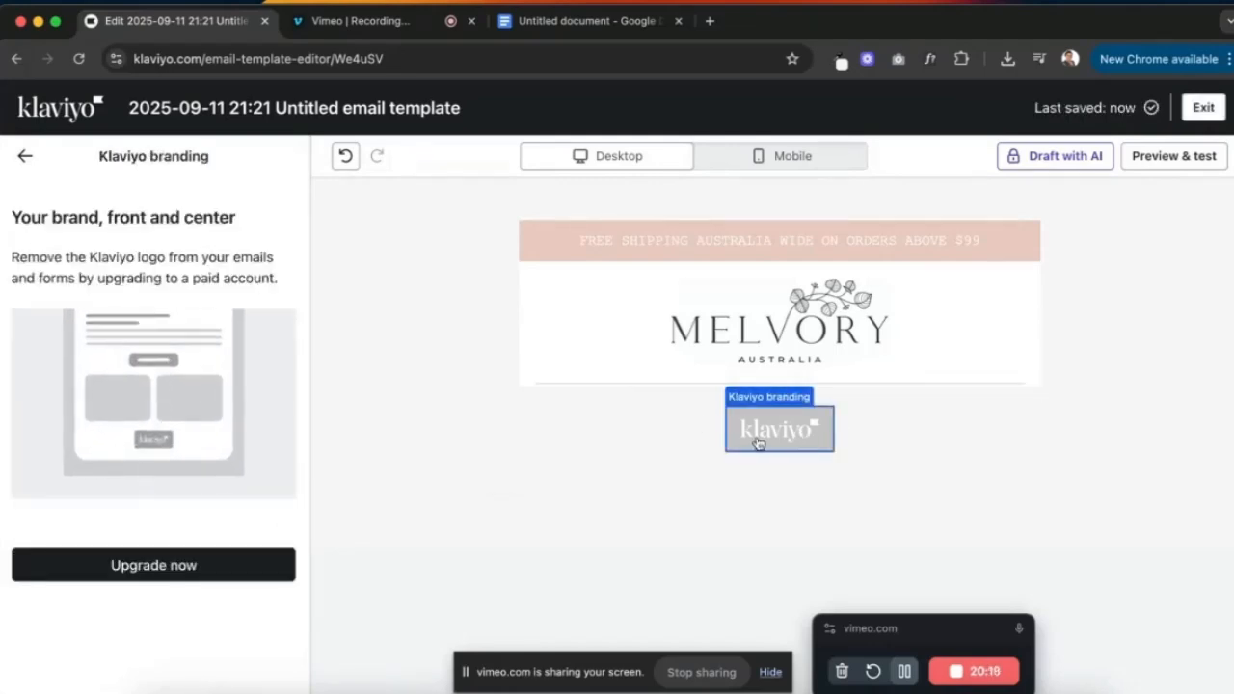
click(27, 157)
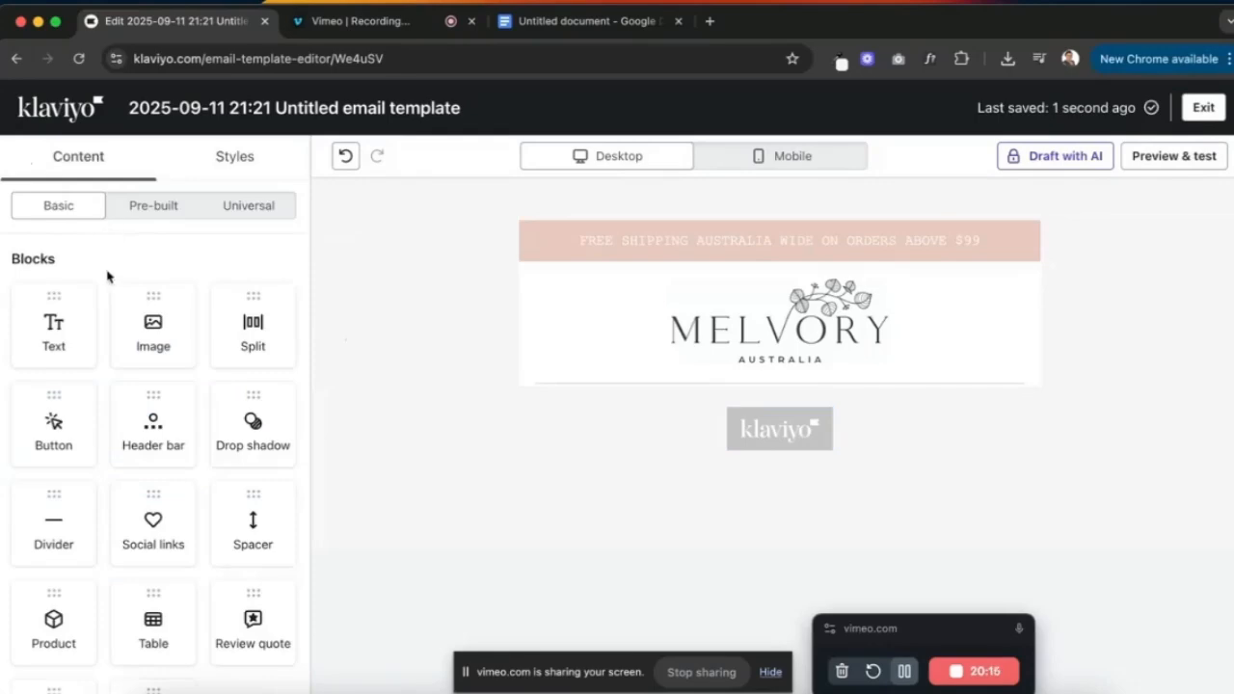
- Add an Image block under the divider and upload the 'Welcome to the Melvory Family' hero PNG
drag(152, 328, 653, 427)
click(164, 449)
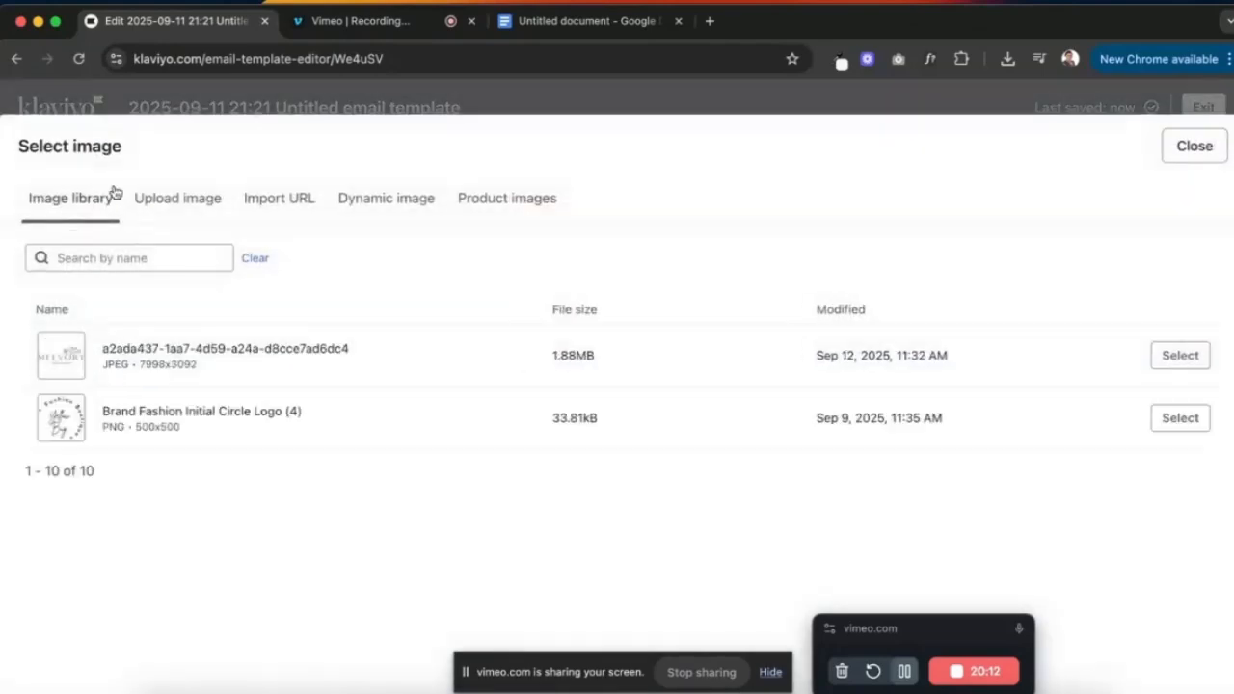
click(177, 205)
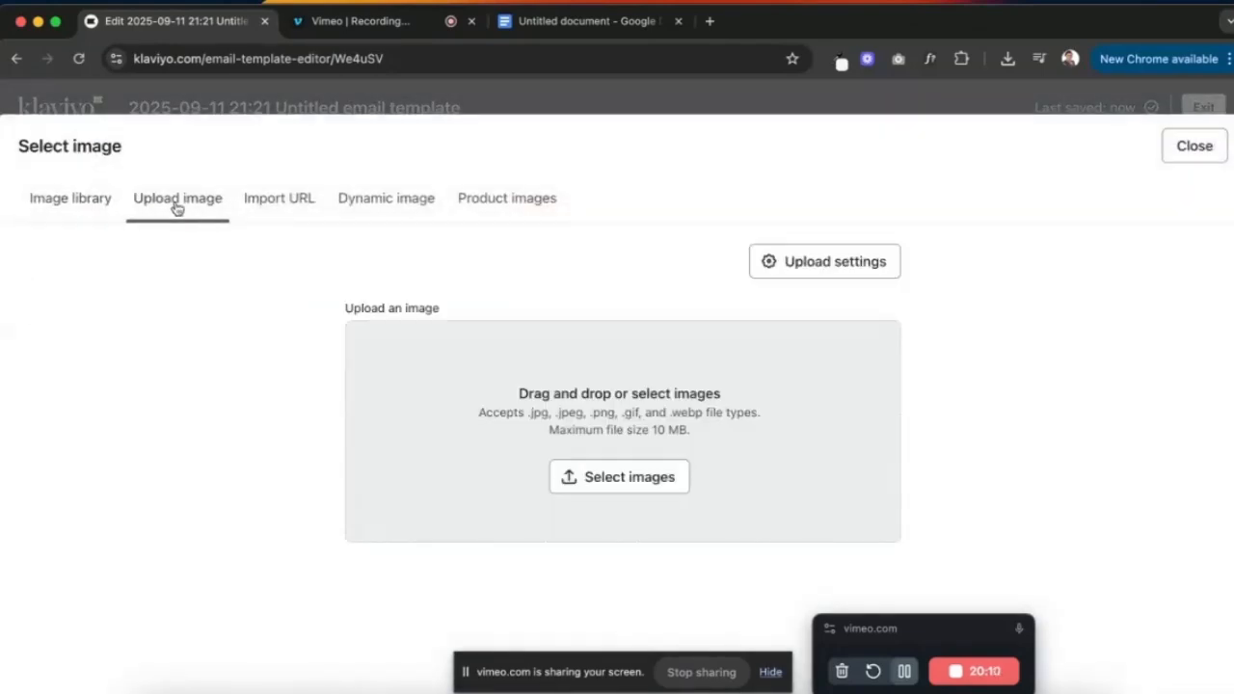
click(618, 476)
double_click(189, 195)
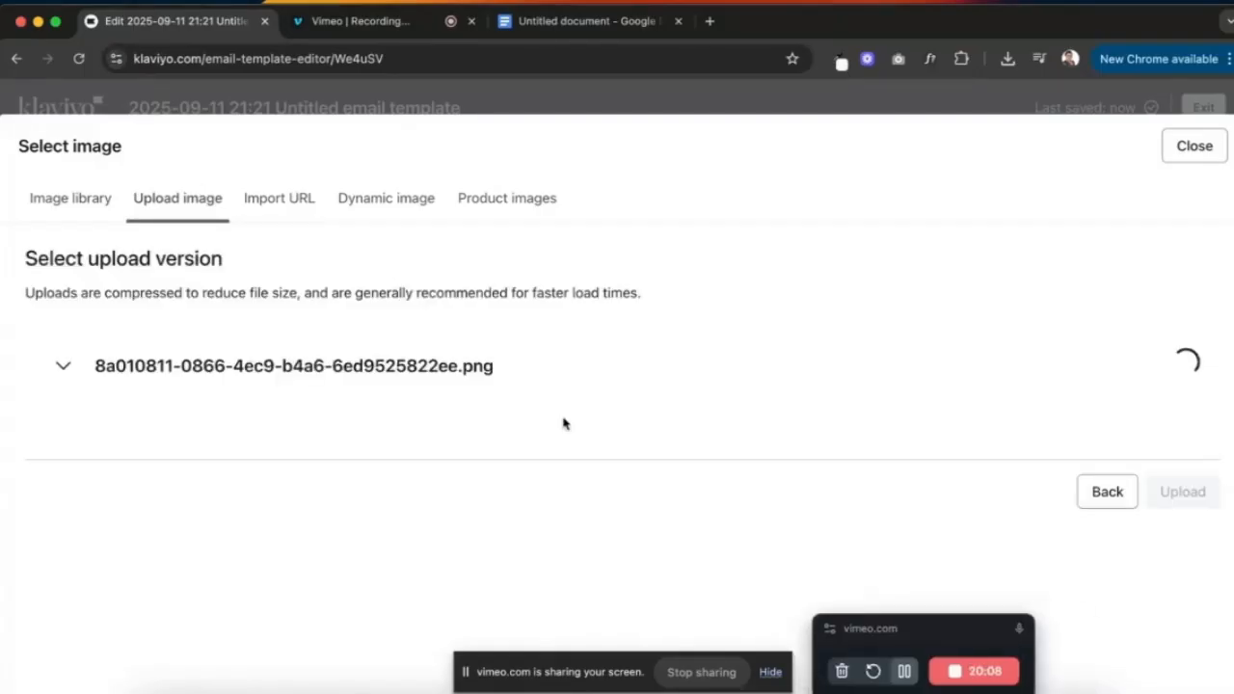
scroll(988, 414, down, 2)
scroll(988, 415, down, 4)
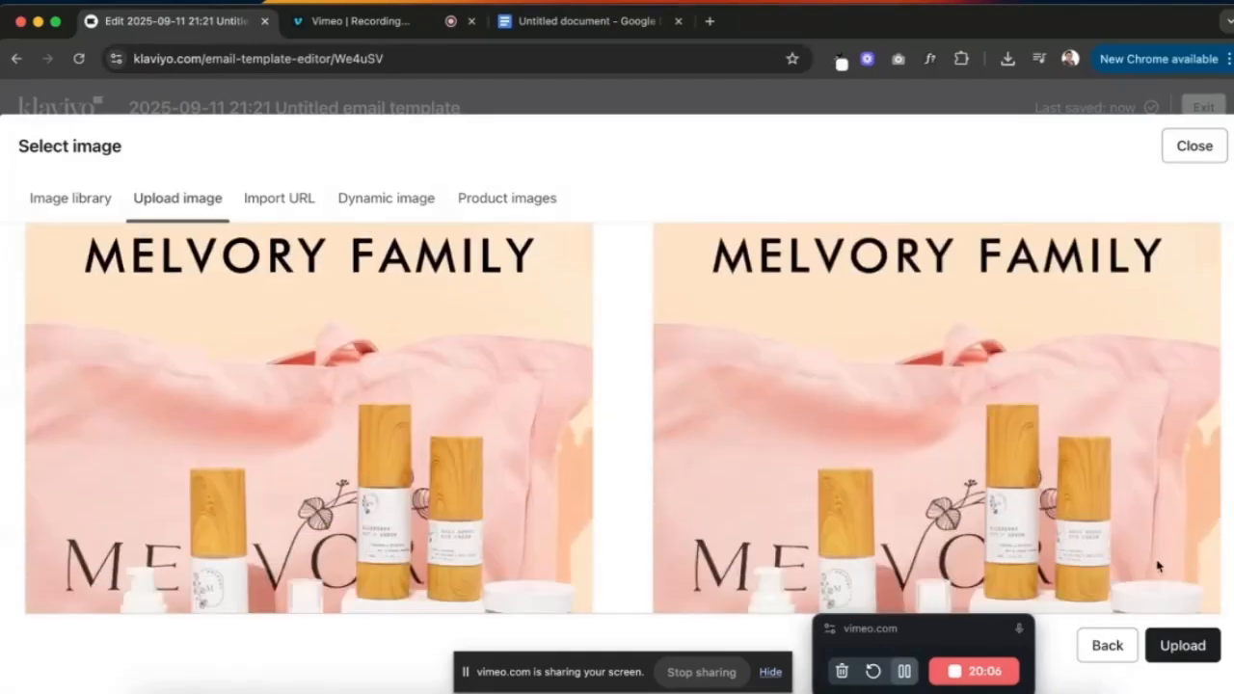
click(1180, 646)
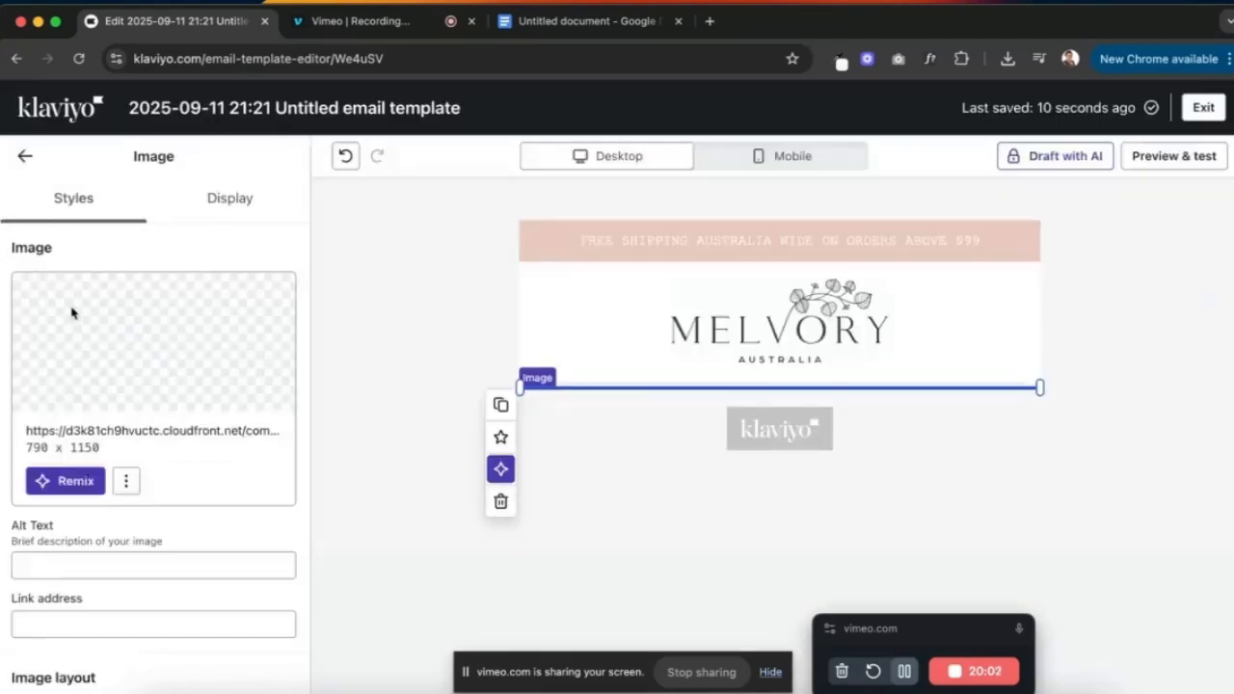
scroll(812, 349, down, 1)
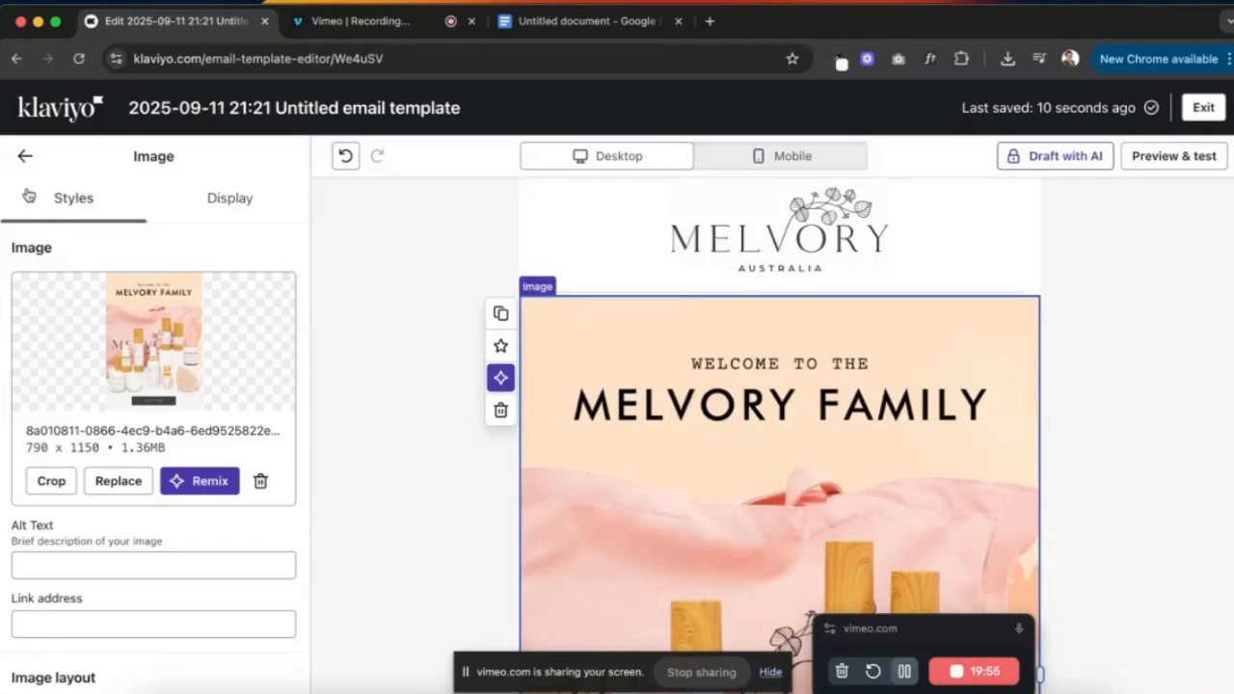
- Insert a text block reading 'WELCOME TO THE FAMILY' between the divider and hero image
click(25, 156)
drag(54, 323, 665, 328)
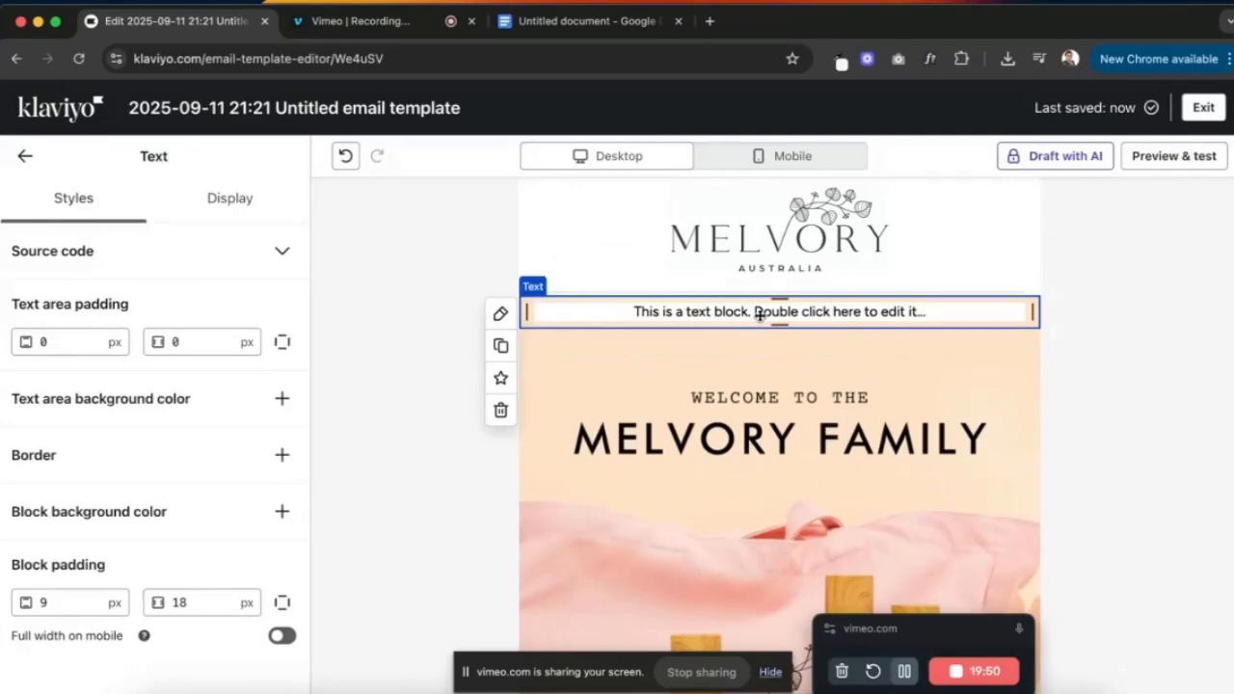
double_click(760, 312)
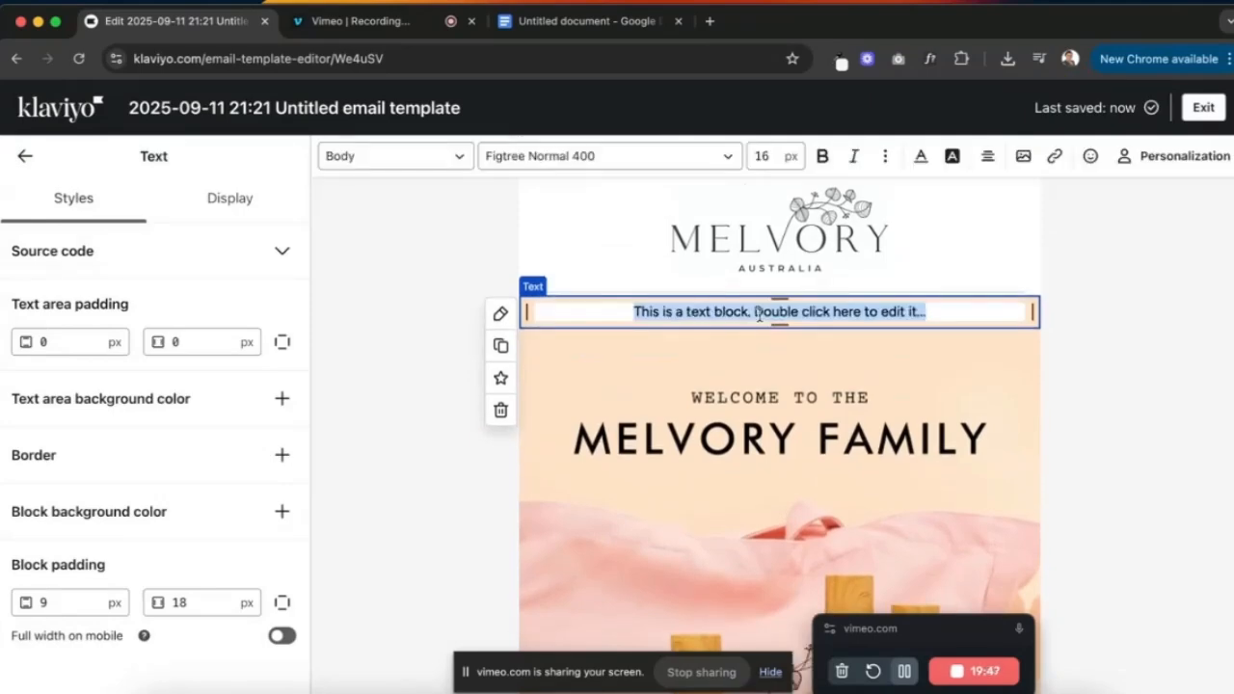
text(WELCOME TO )
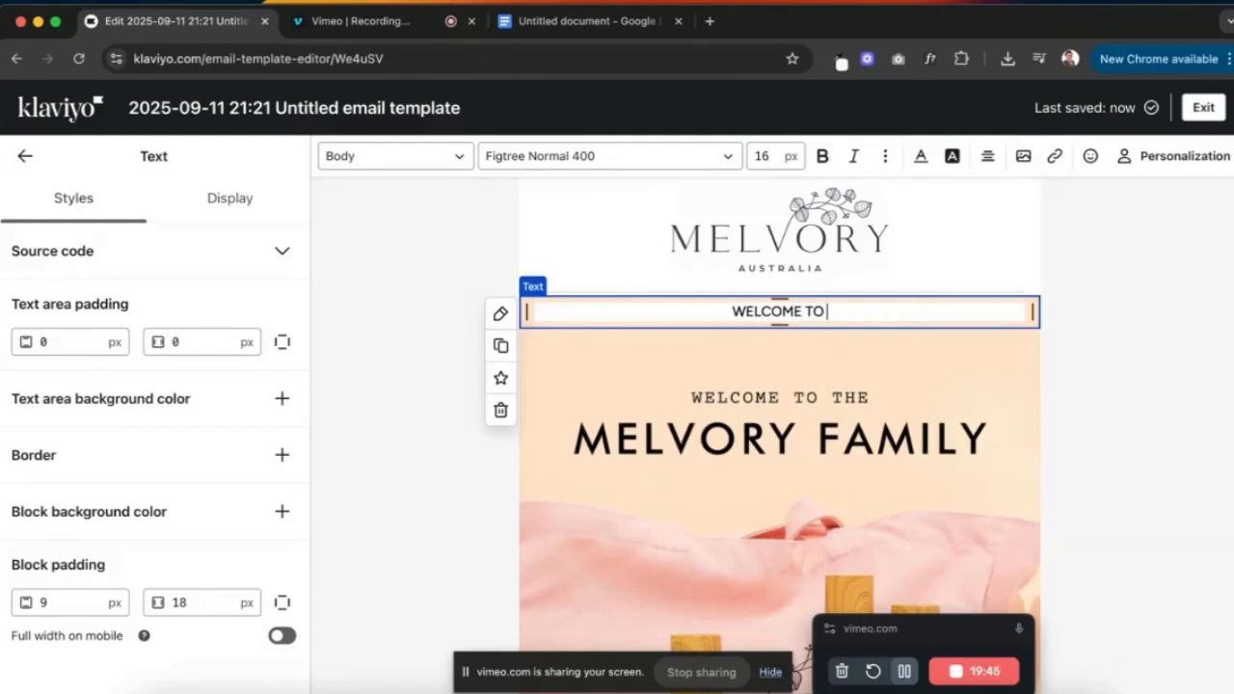
text(THE FAMILY)
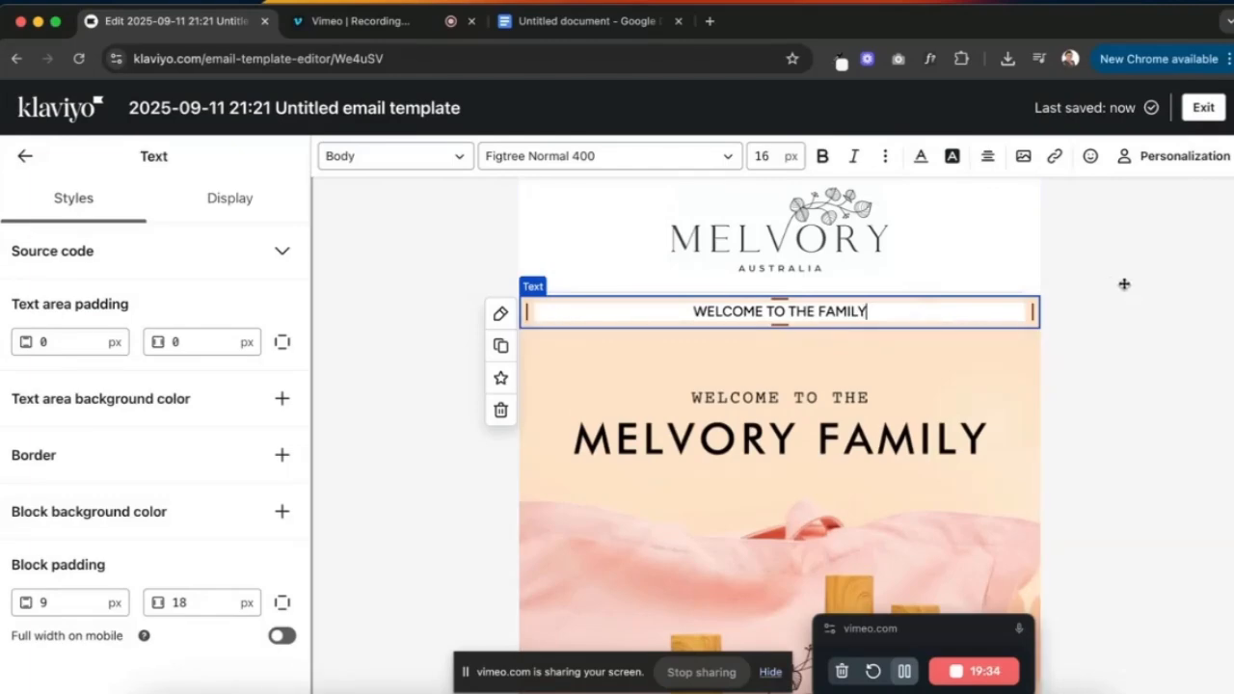
click(983, 298)
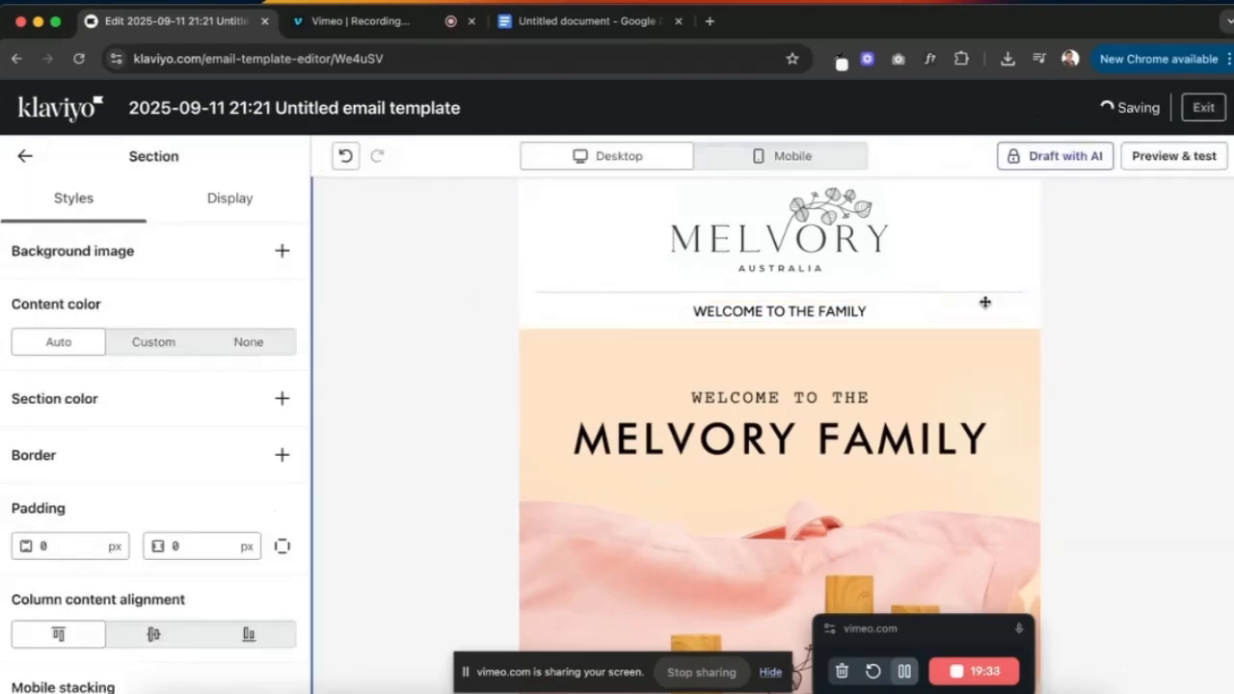
click(825, 311)
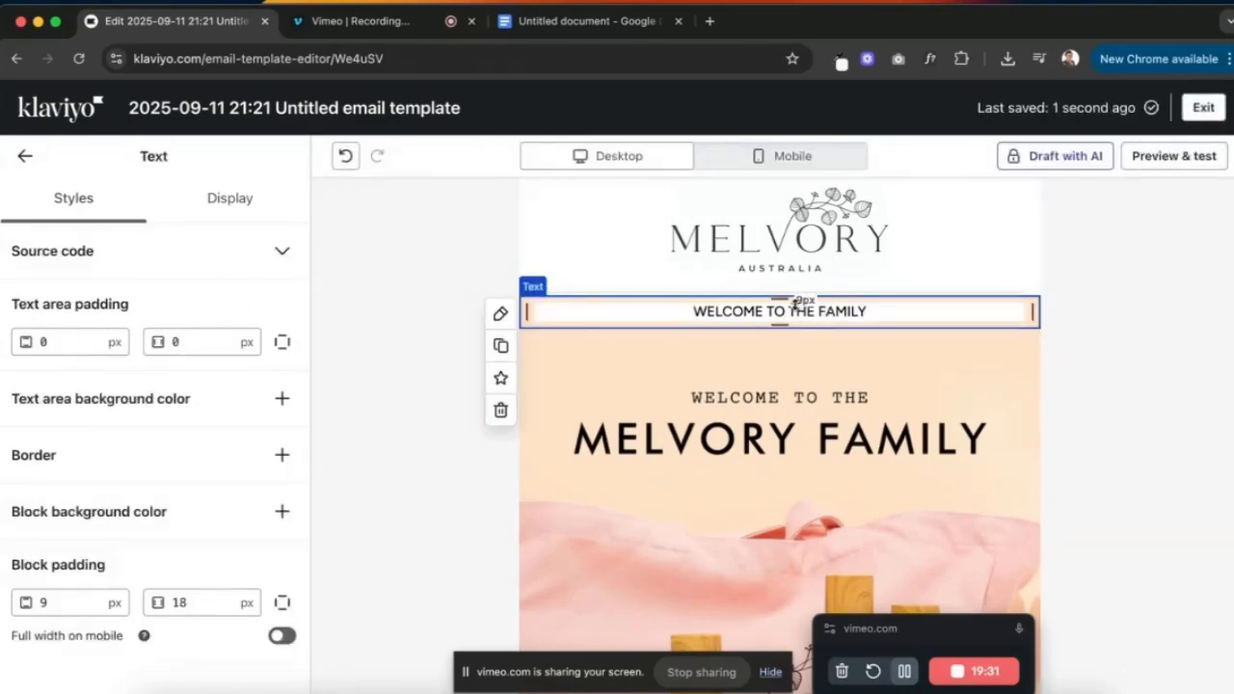
- Change the welcome line's font to Courier New
triple_click(757, 317)
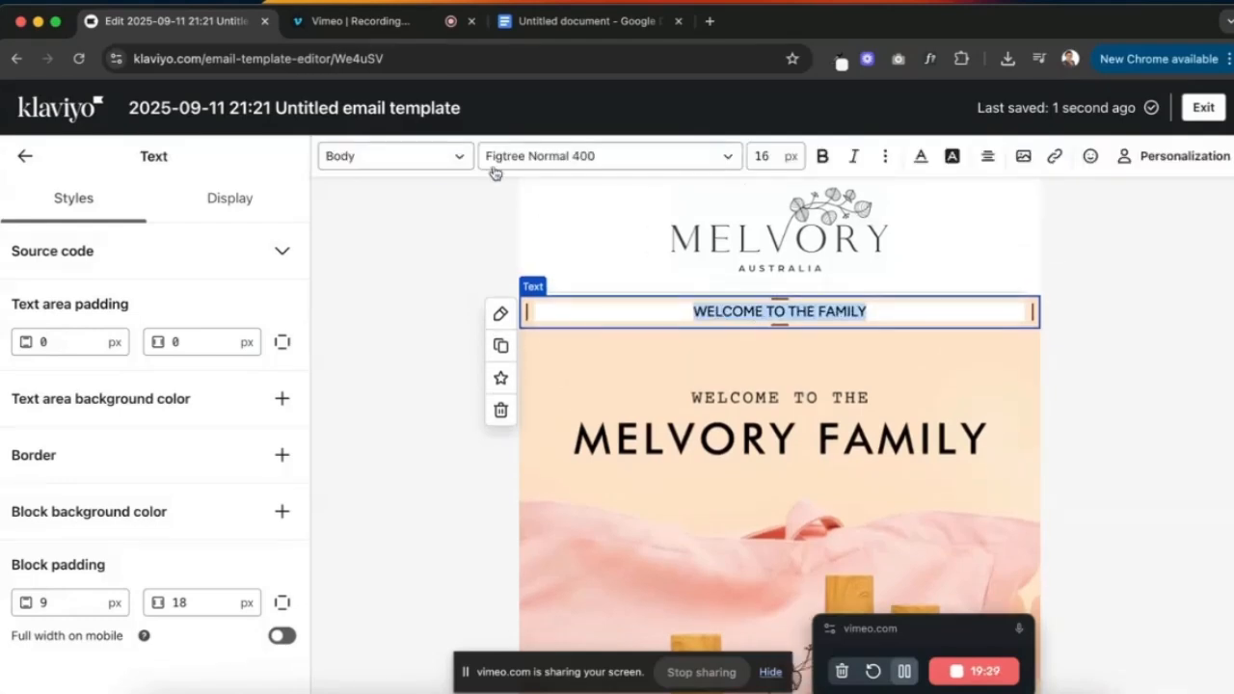
click(439, 161)
click(543, 157)
click(543, 158)
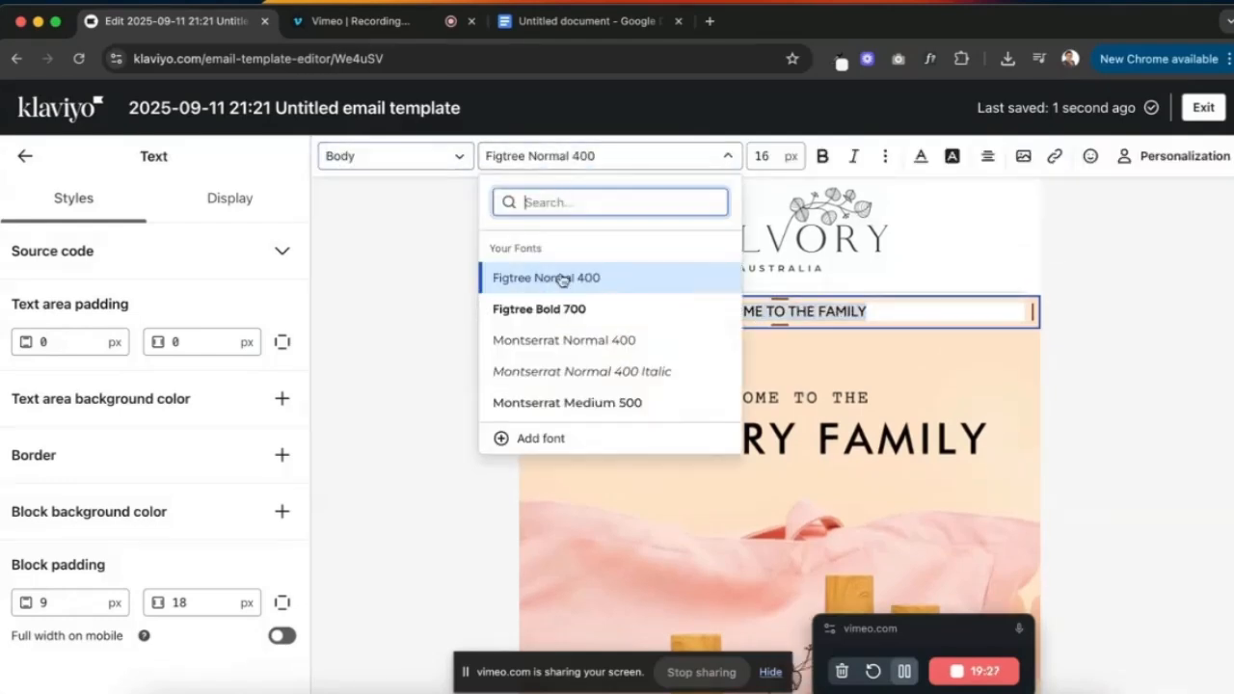
scroll(562, 295, down, 5)
text(com)
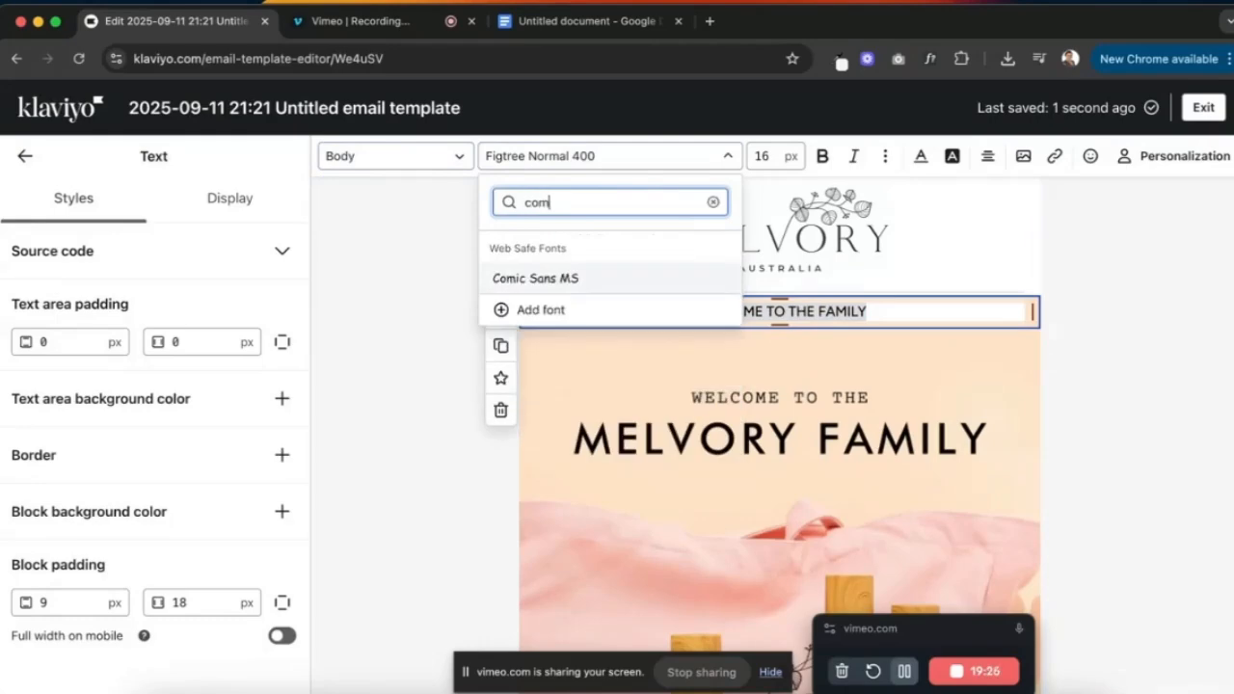
key(BackSpace)
key(BackSpace)
text(ou)
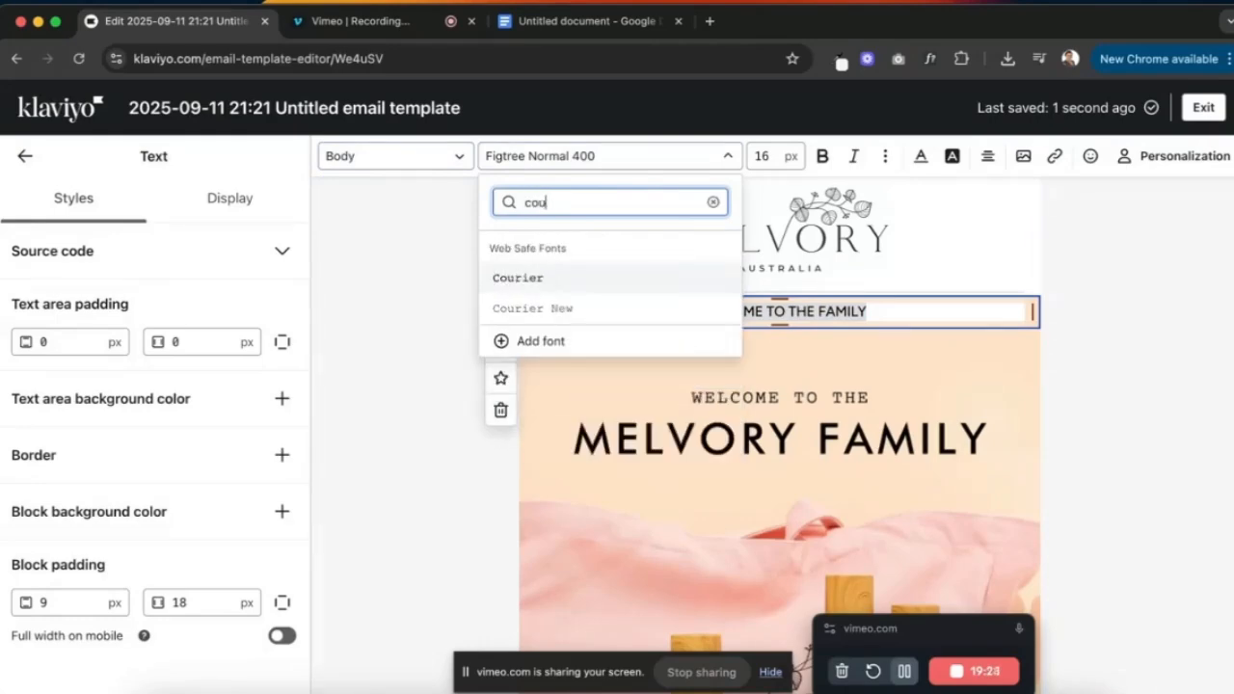
click(552, 312)
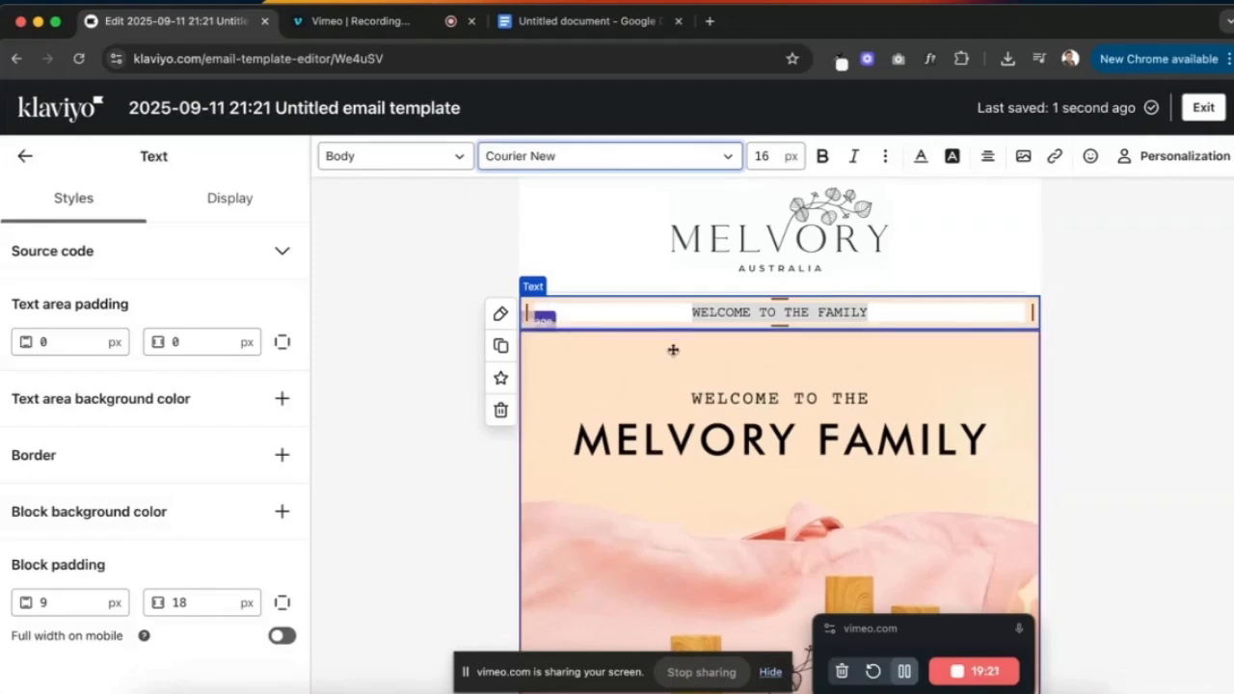
key(Down)
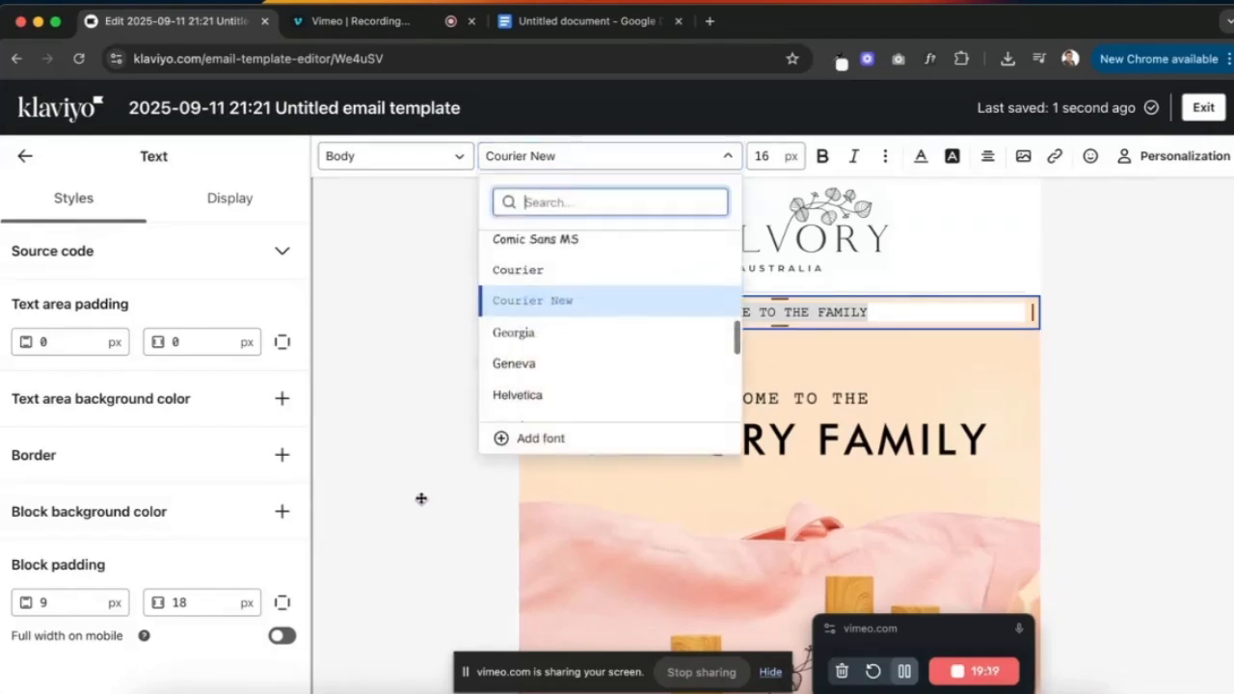
triple_click(802, 309)
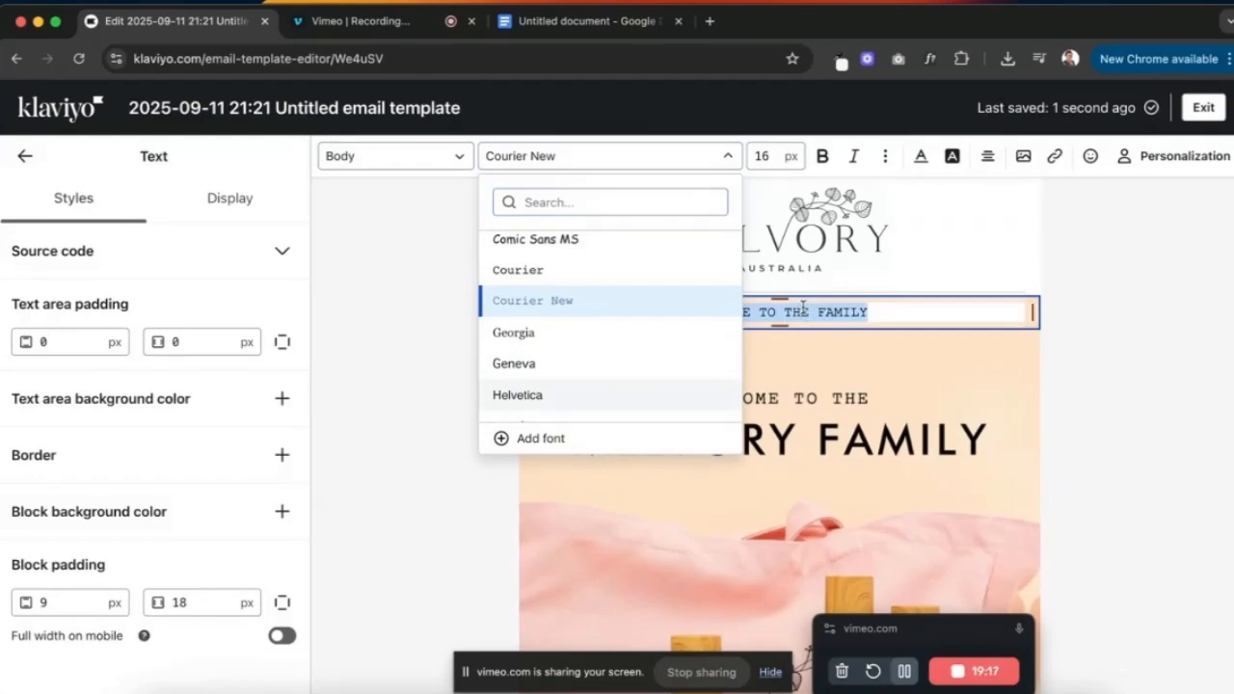
click(761, 396)
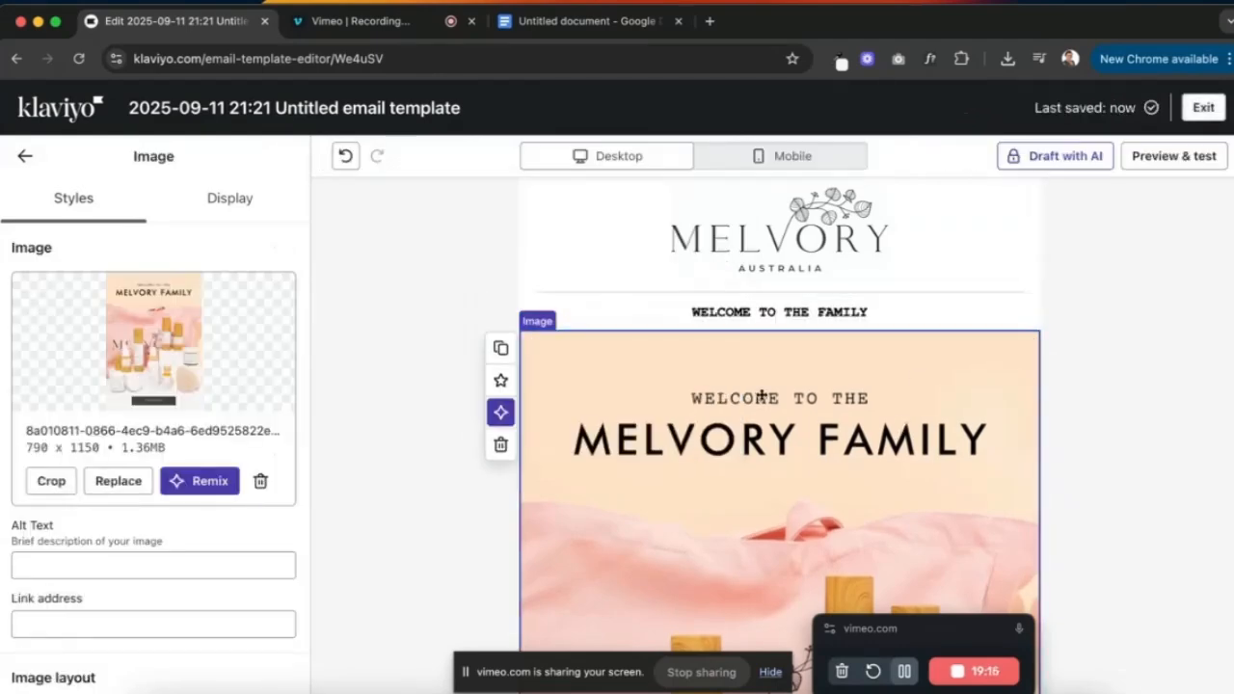
- Set the welcome line's font size to 17 px
click(757, 311)
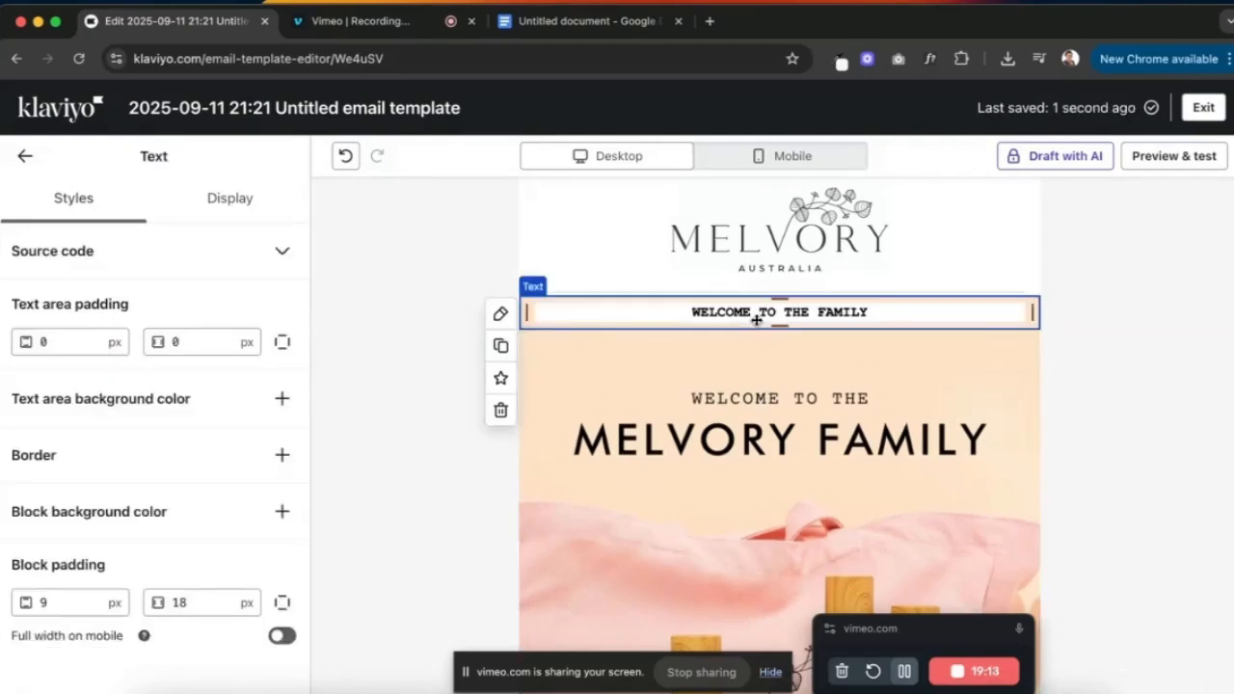
click(757, 320)
triple_click(703, 308)
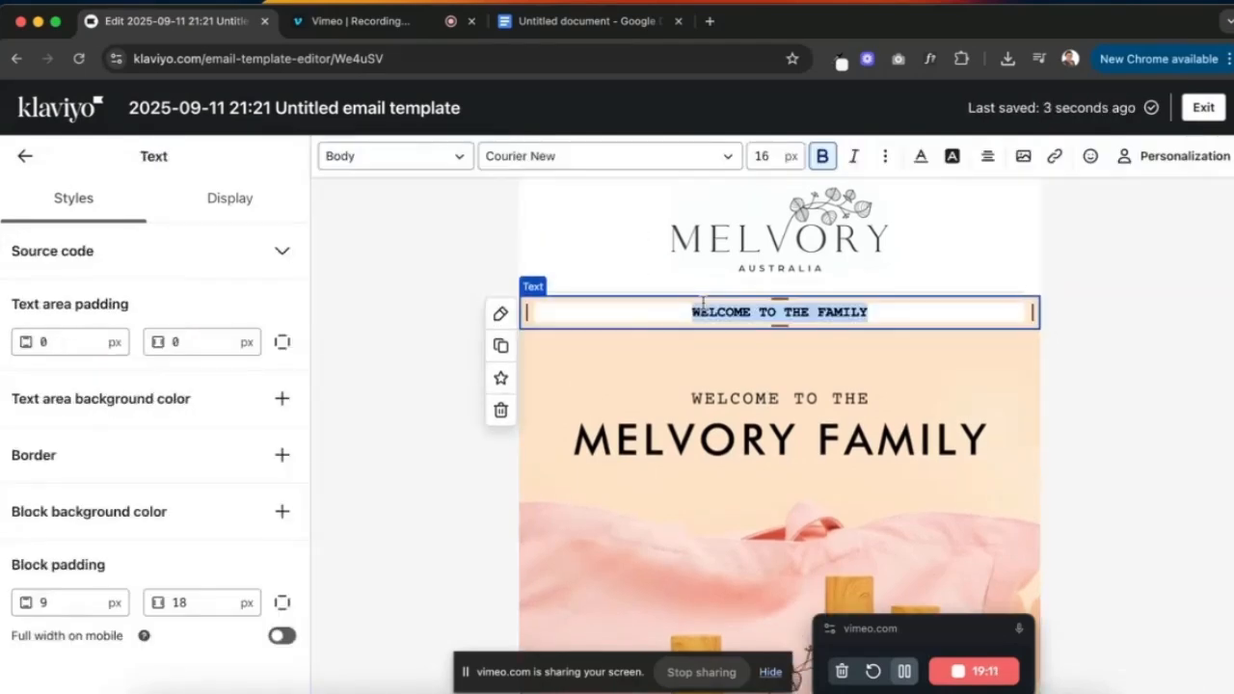
click(767, 152)
text(17)
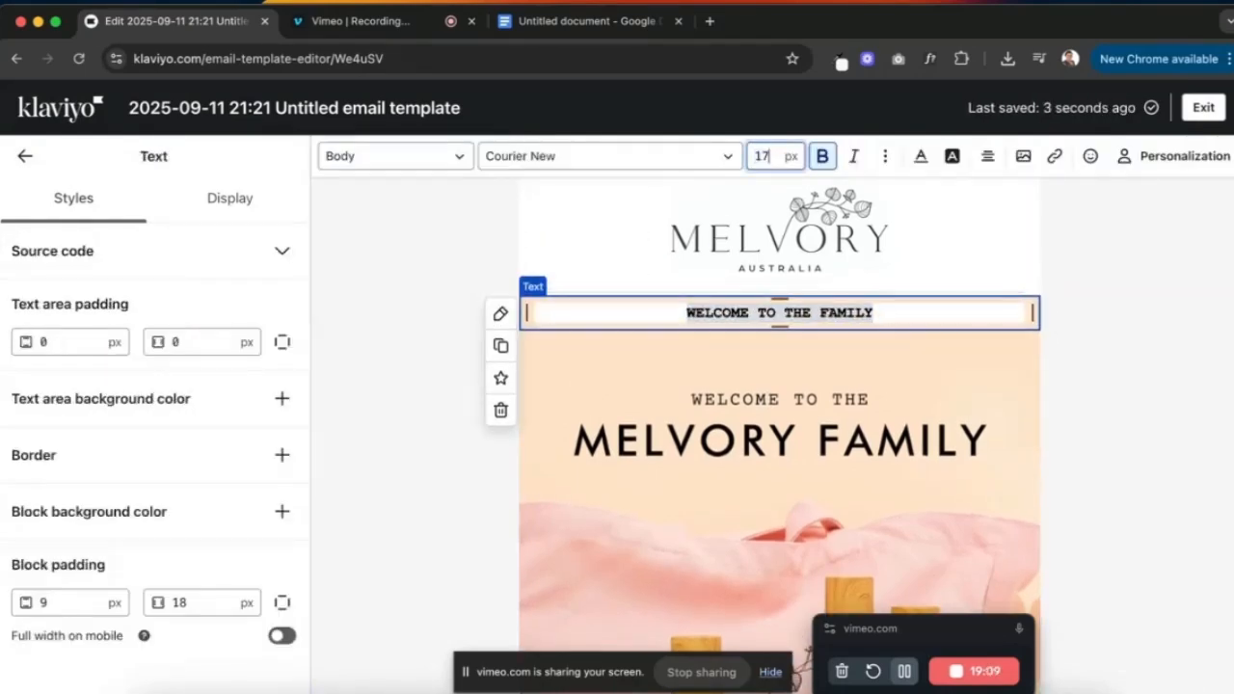
click(1161, 353)
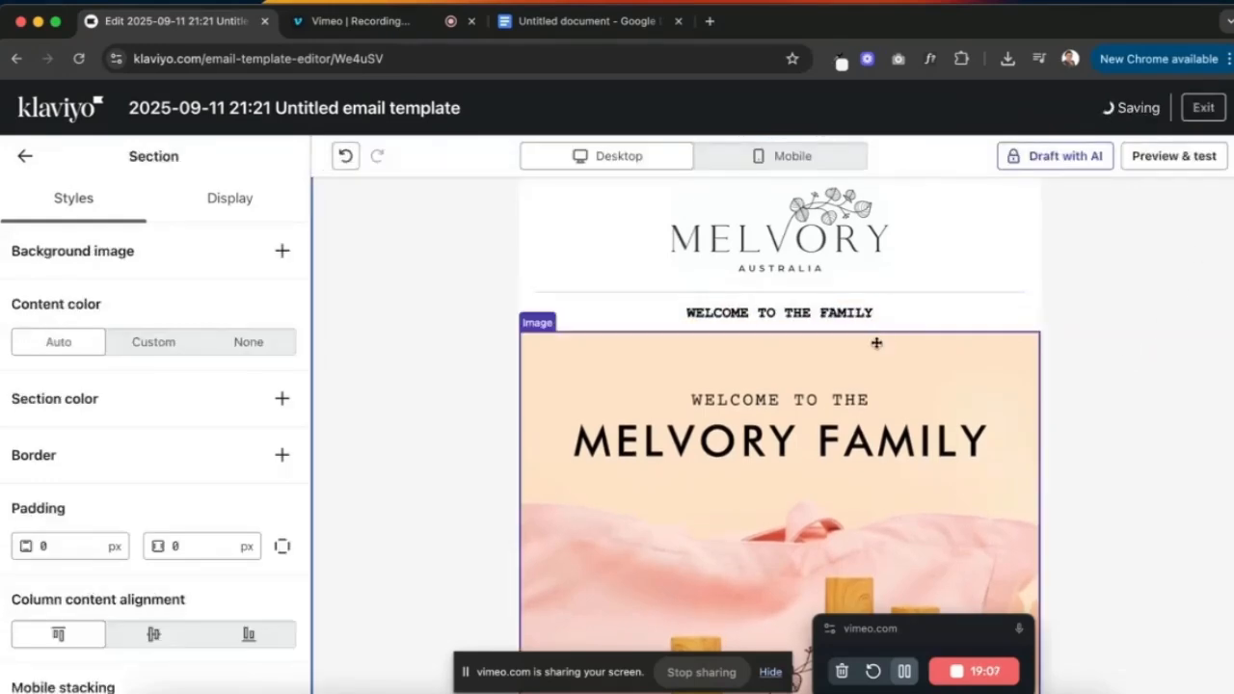
click(601, 305)
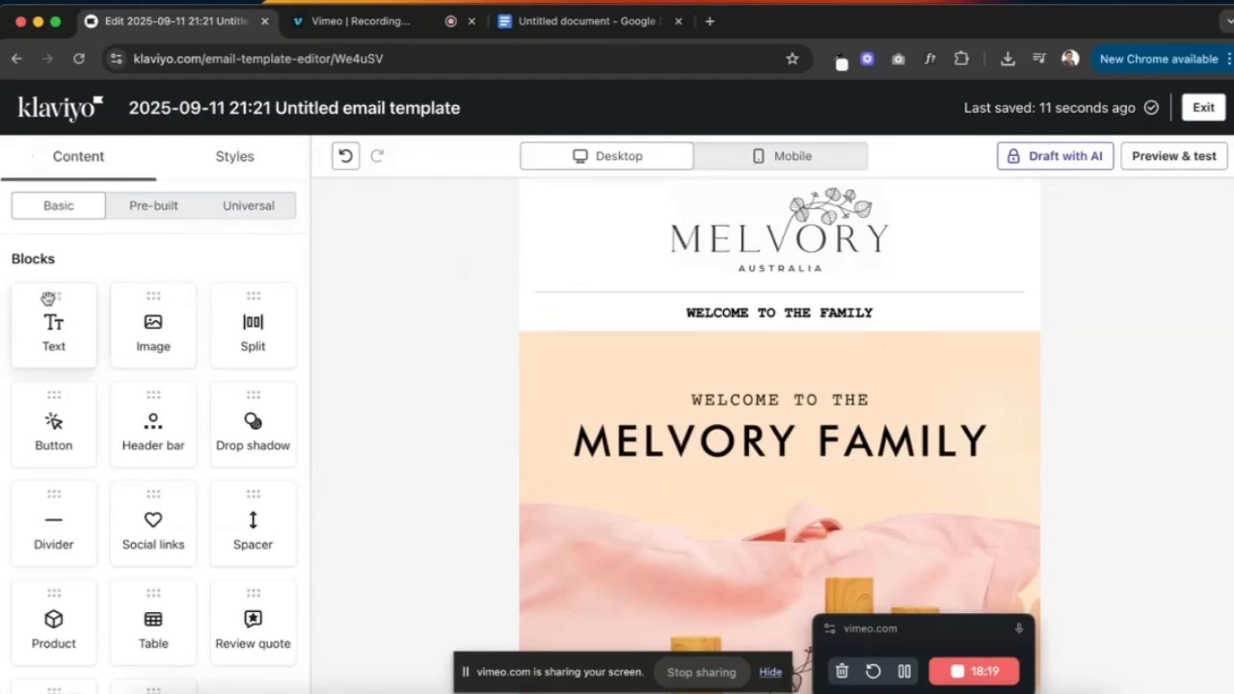
- Add a 'MELVORY FAMILY' text block below the welcome line and style it as Heading 1
drag(54, 304, 661, 338)
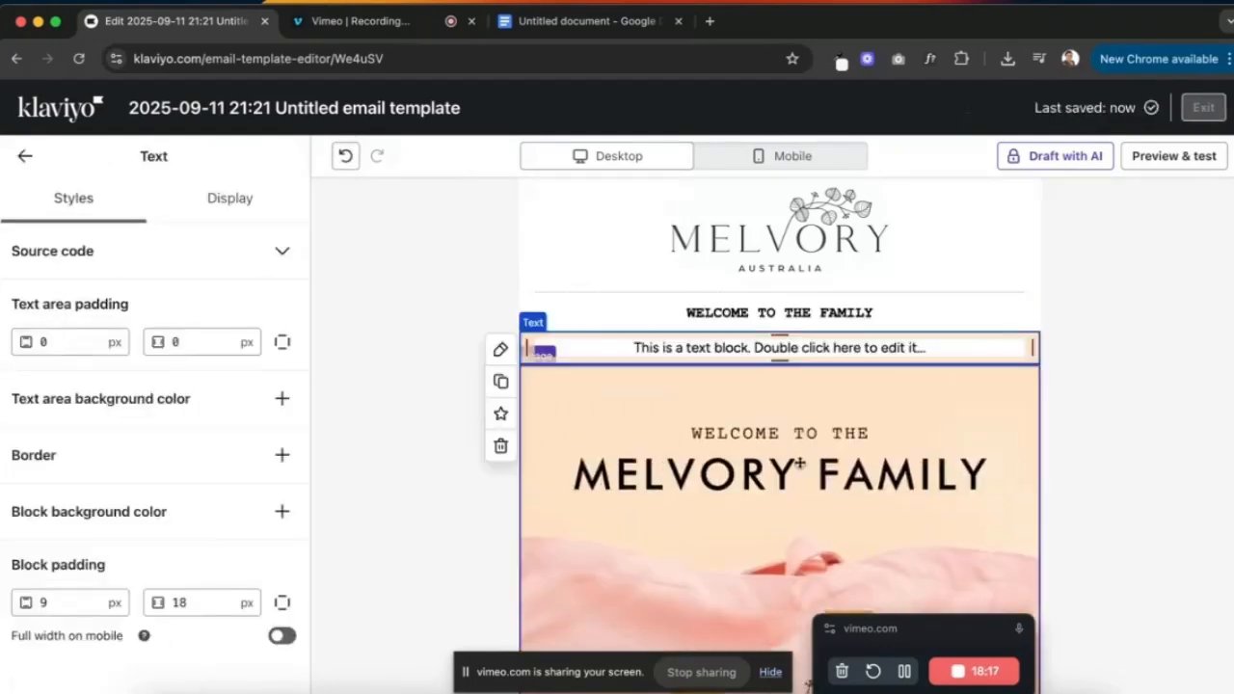
click(788, 349)
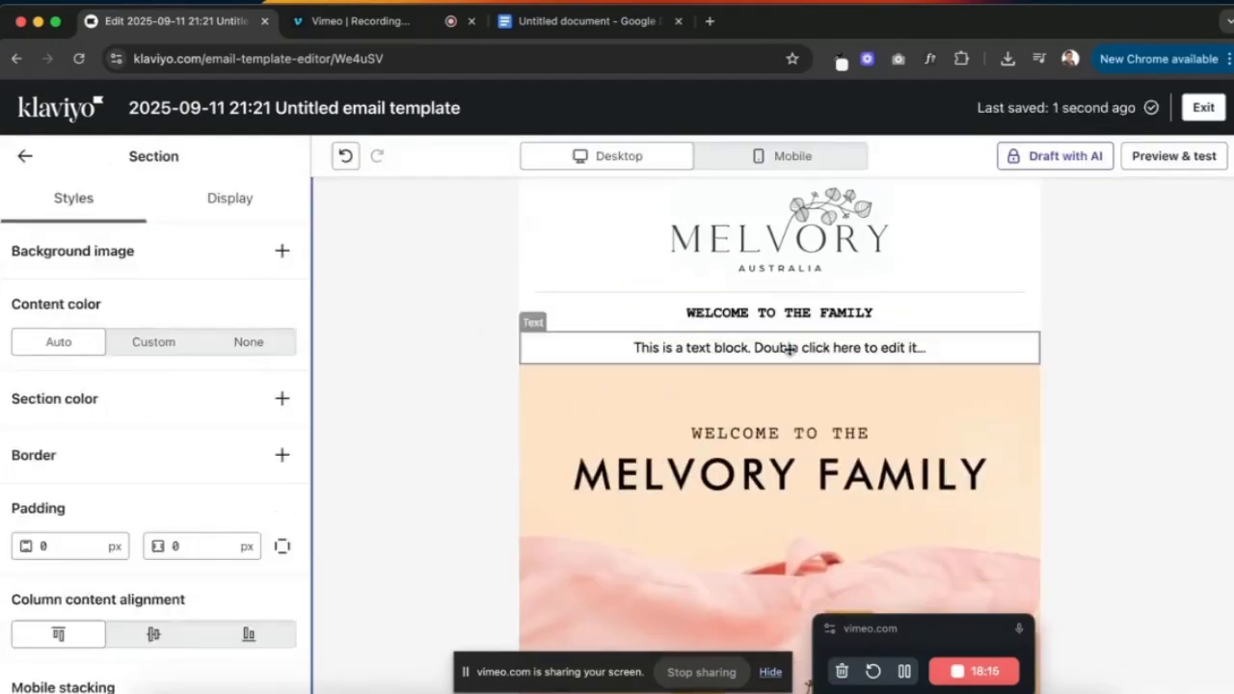
double_click(783, 348)
text(MELVO)
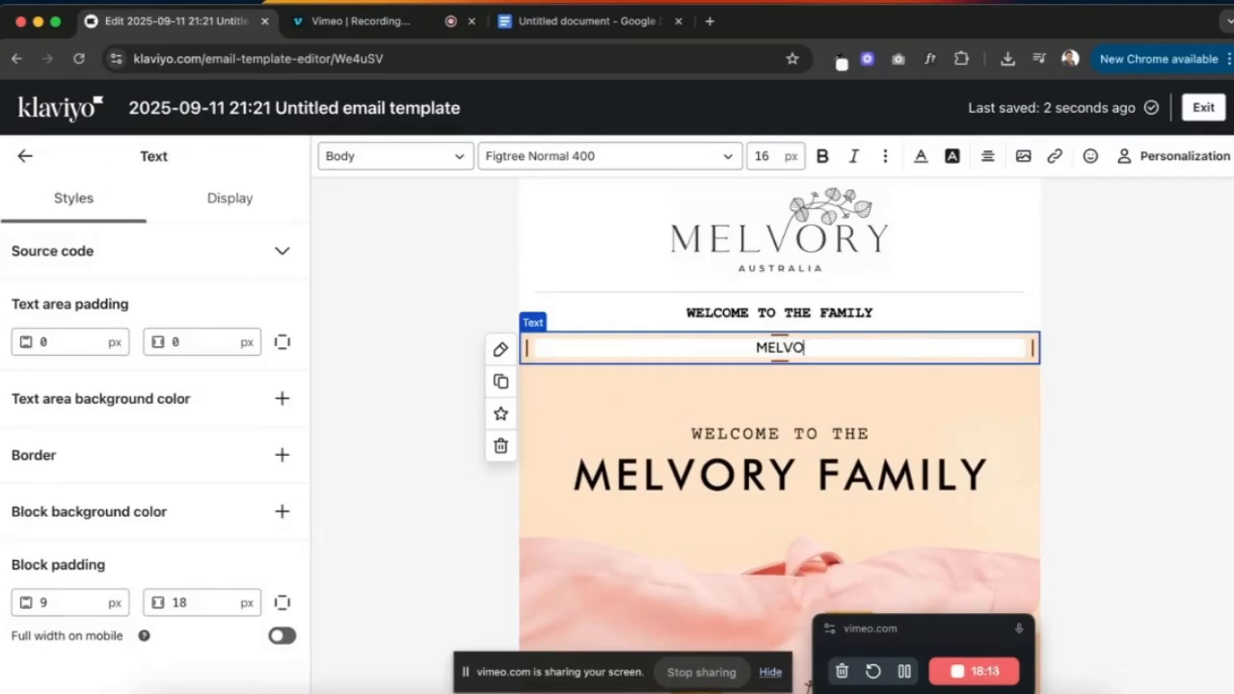
text(RY FAMILY)
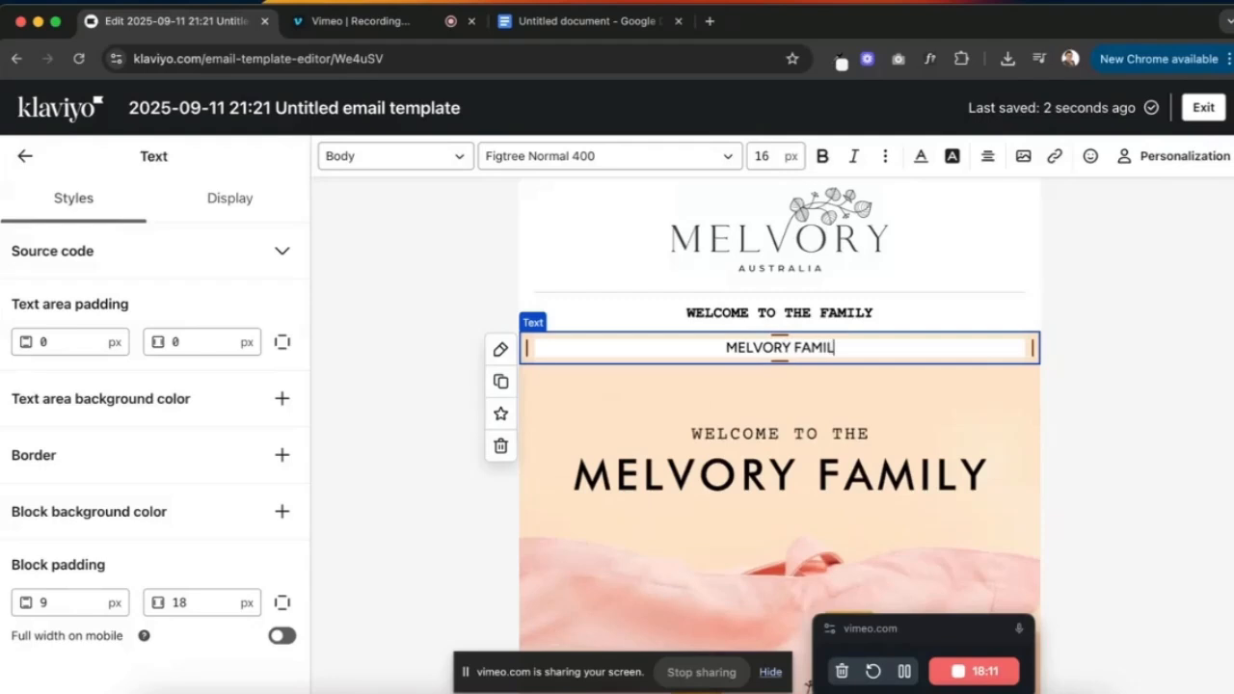
click(861, 384)
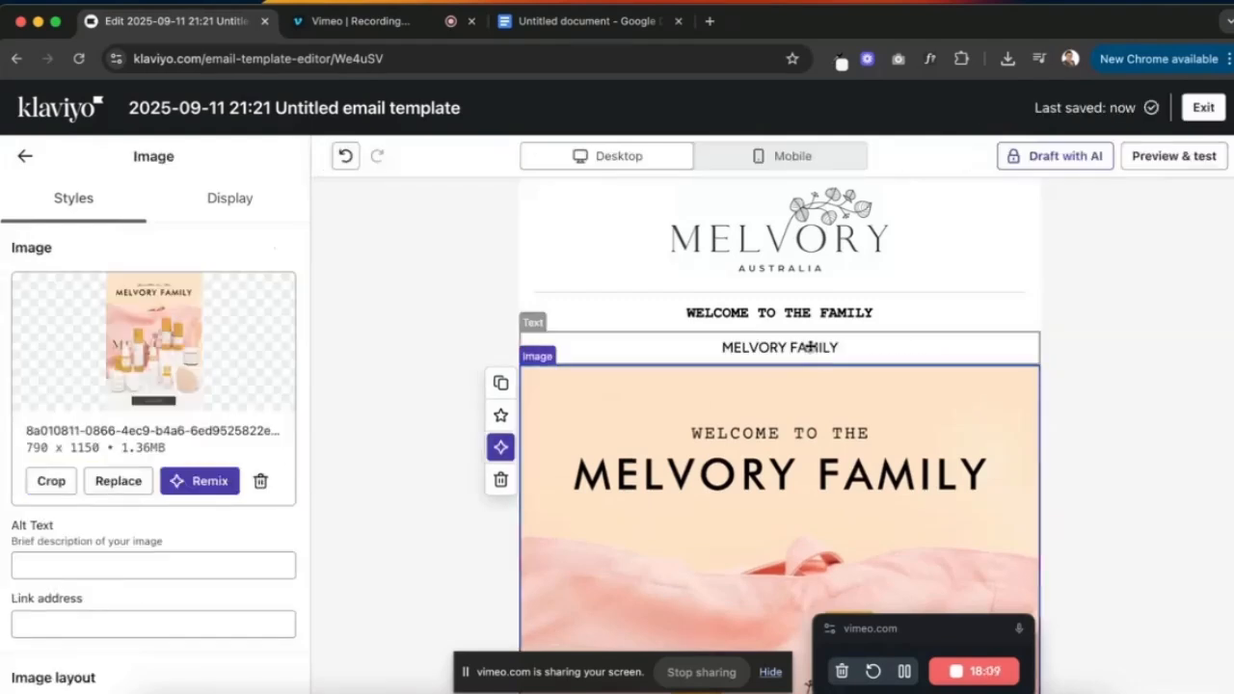
double_click(810, 347)
click(441, 157)
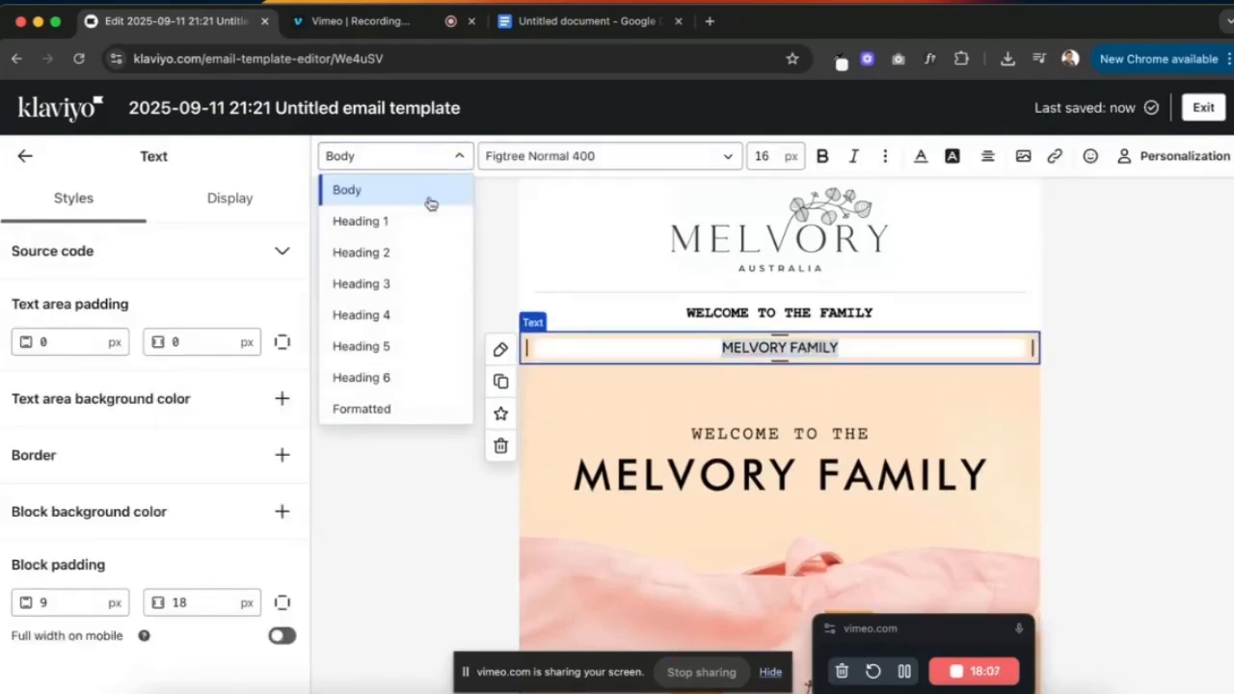
click(400, 221)
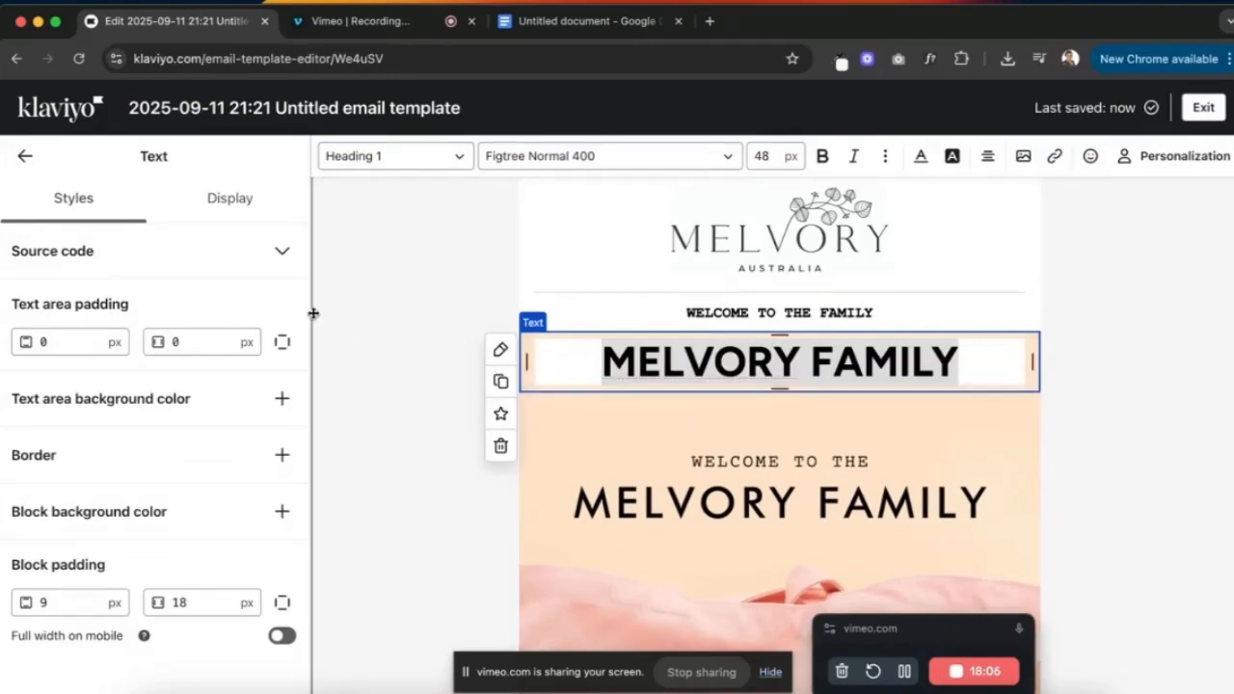
click(25, 156)
click(234, 156)
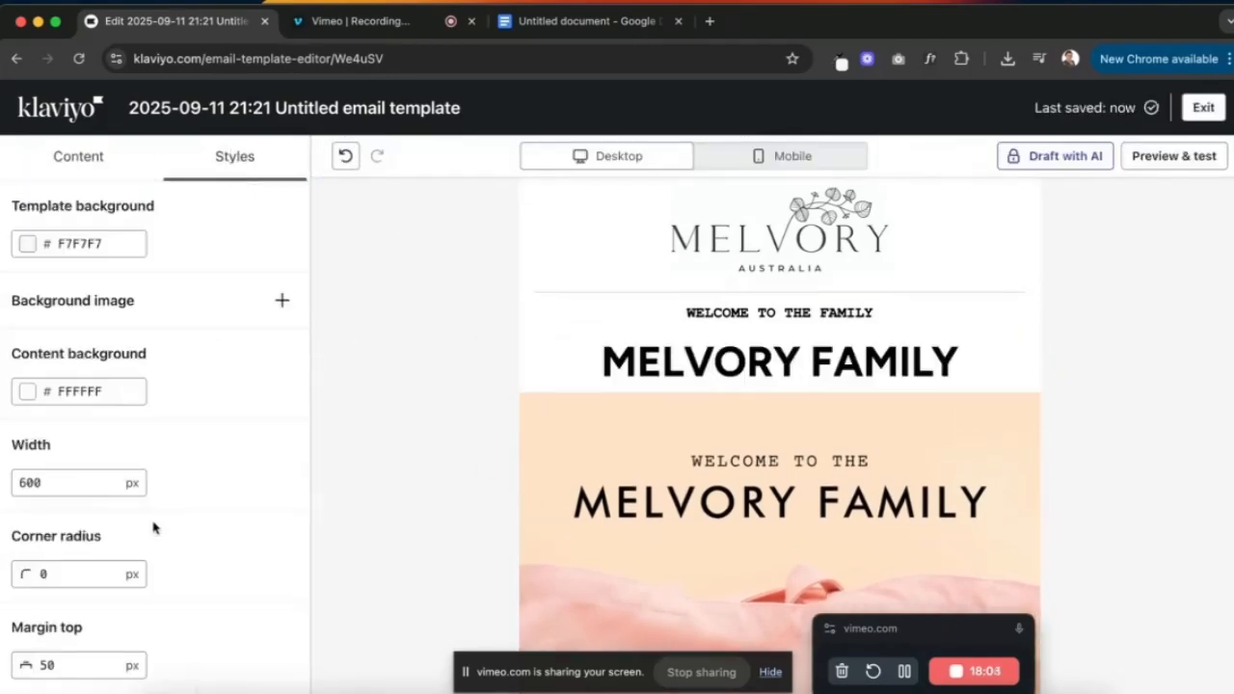
scroll(154, 524, down, 5)
click(150, 525)
click(122, 572)
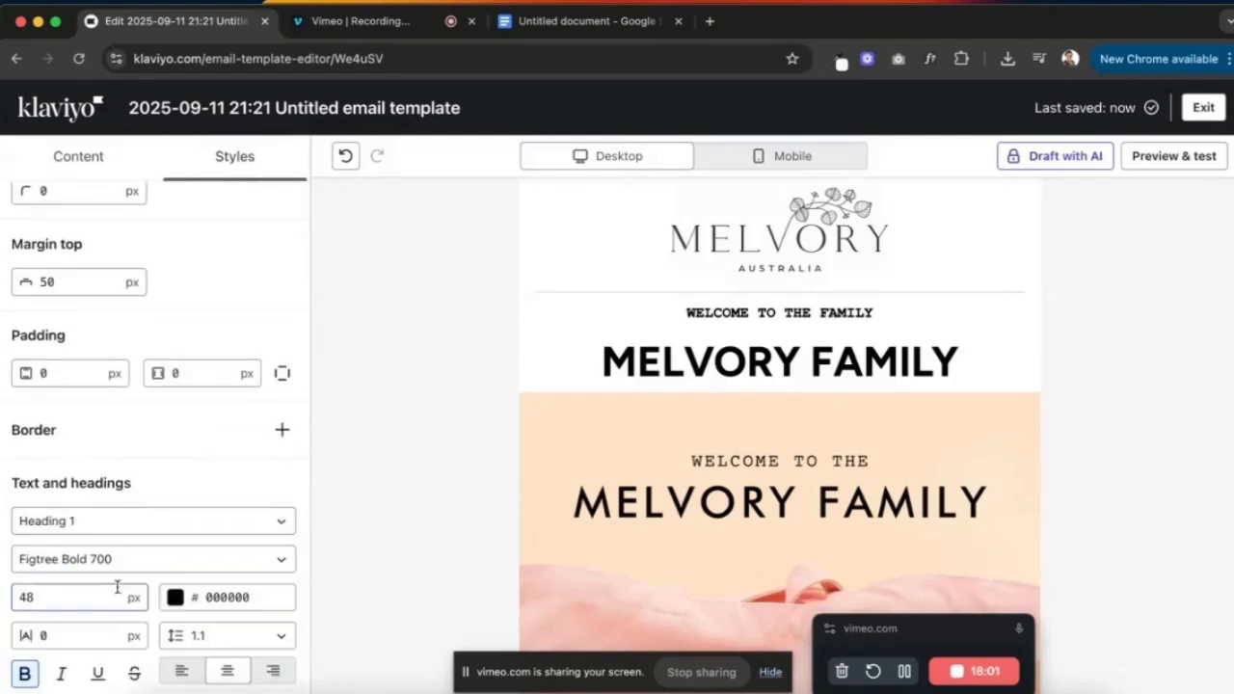
scroll(110, 585, down, 3)
click(93, 408)
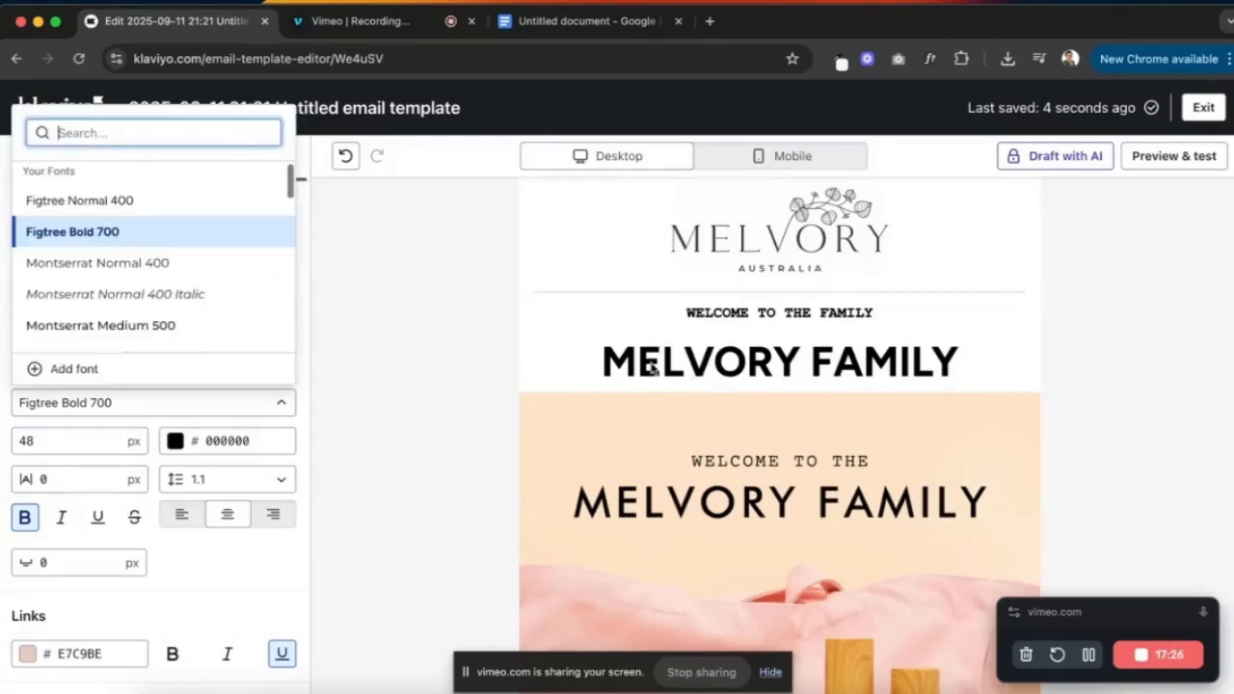
click(318, 352)
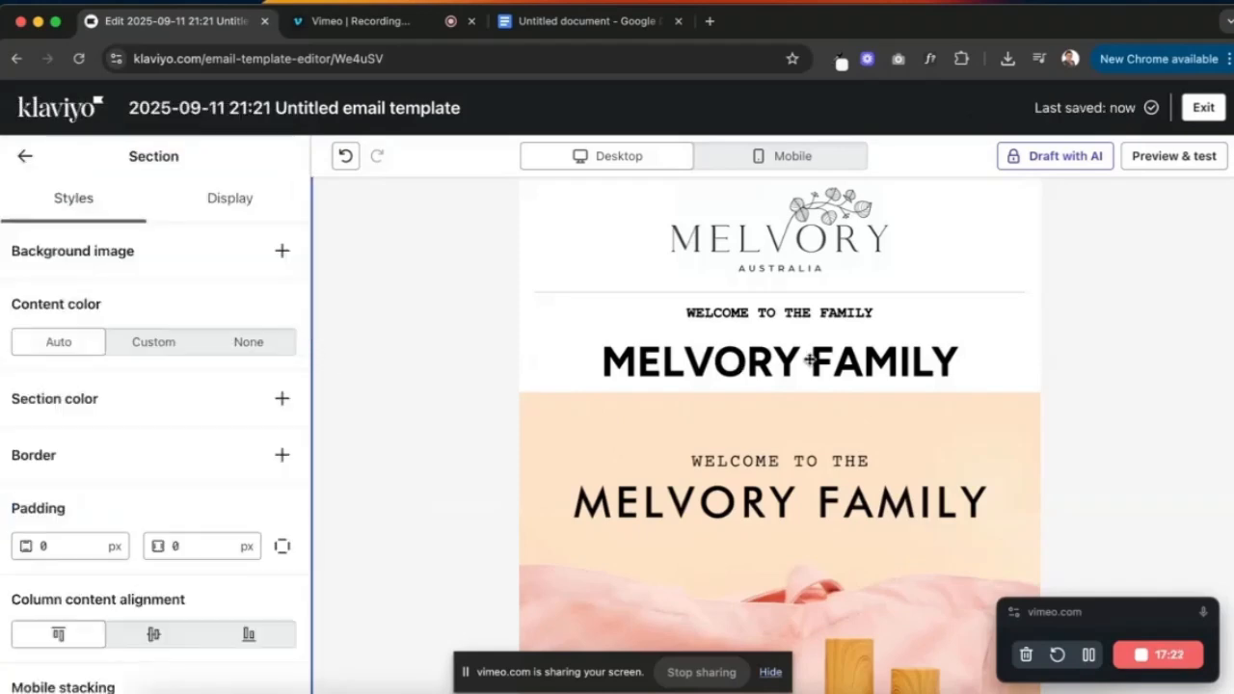
scroll(820, 421, up, 1)
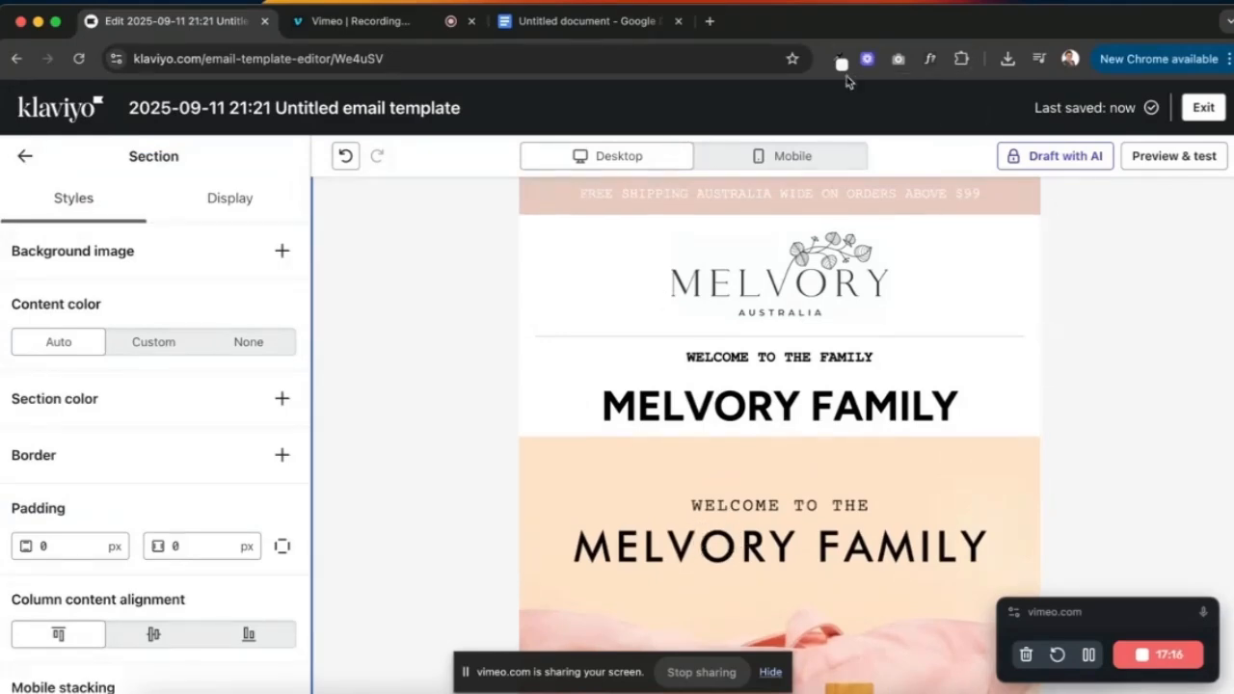
- Sample the hero image's peach colour ffe3c8 with the colour-picker extension and copy it
click(841, 62)
click(540, 97)
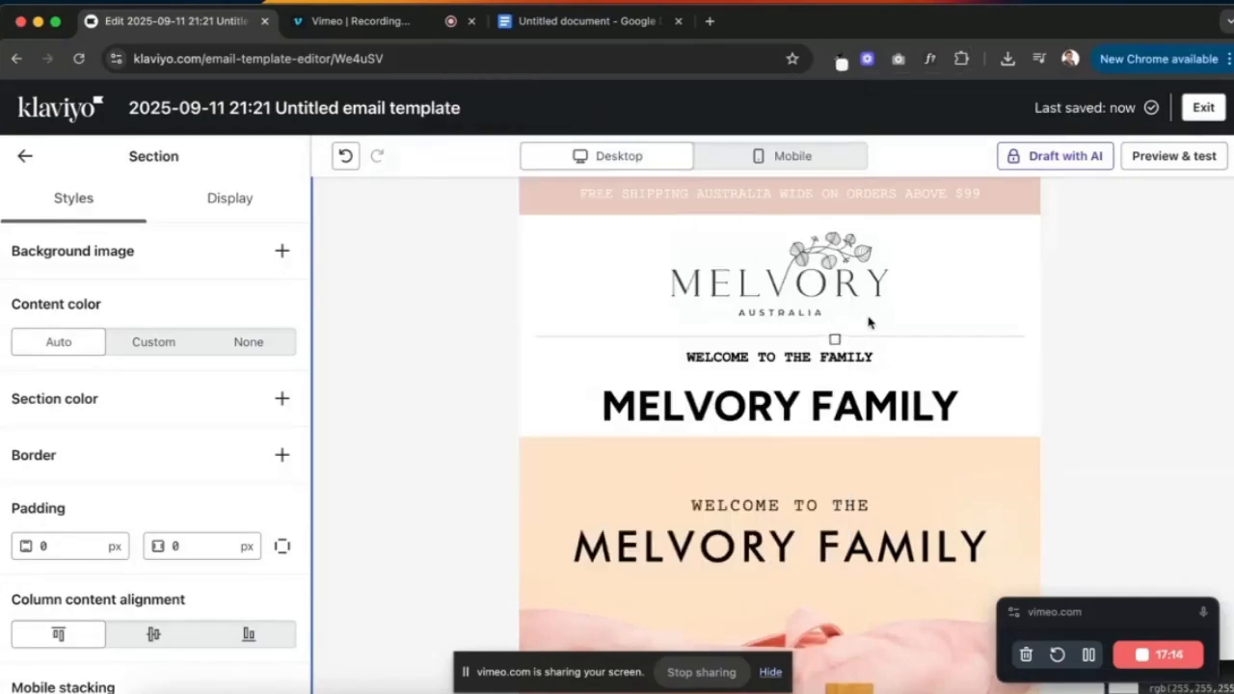
click(911, 465)
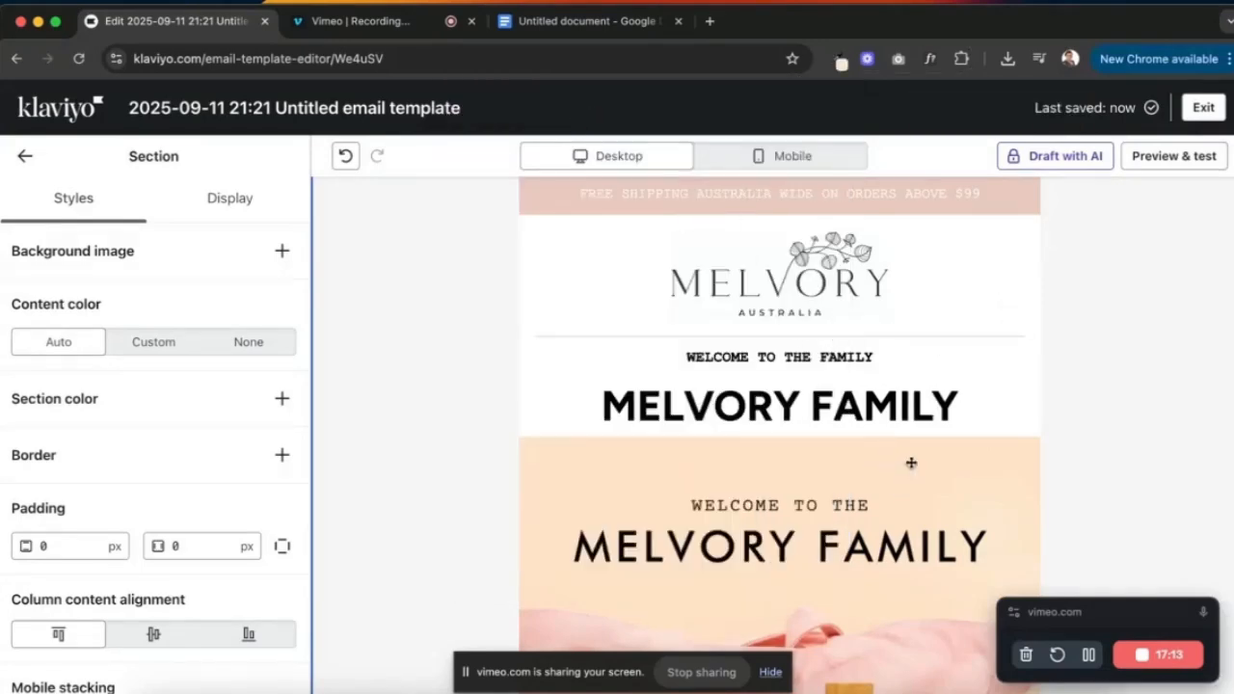
click(840, 62)
right_click(775, 91)
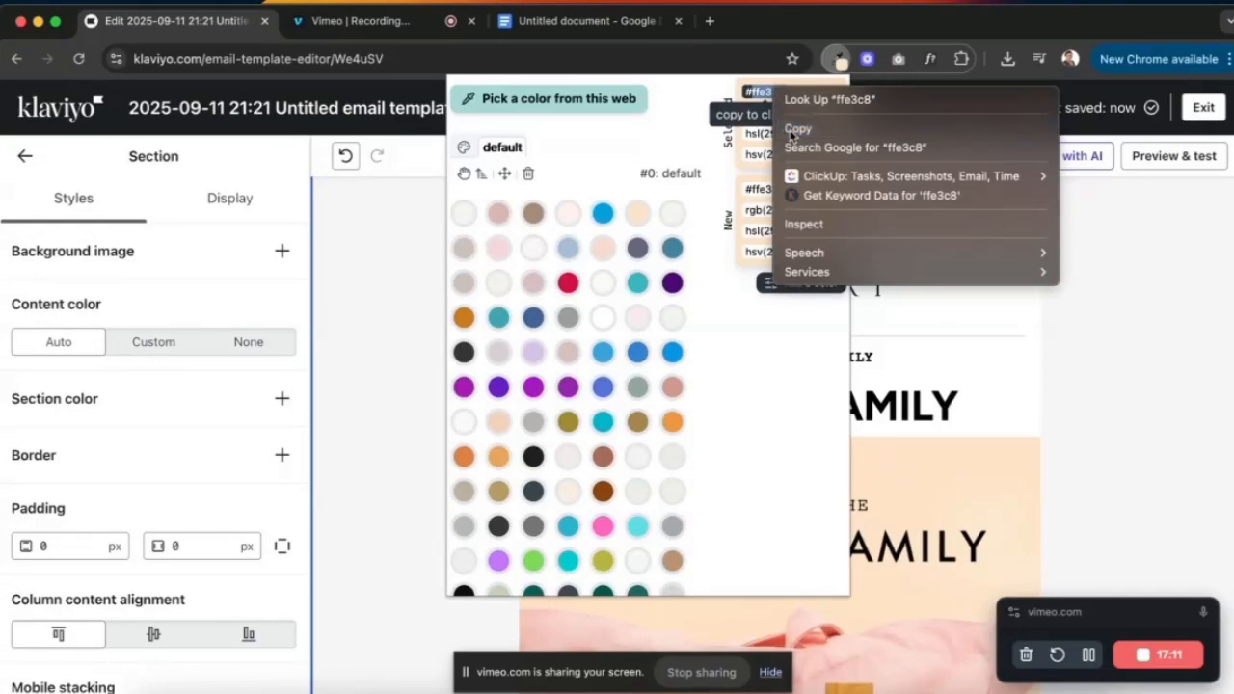
click(792, 130)
click(960, 364)
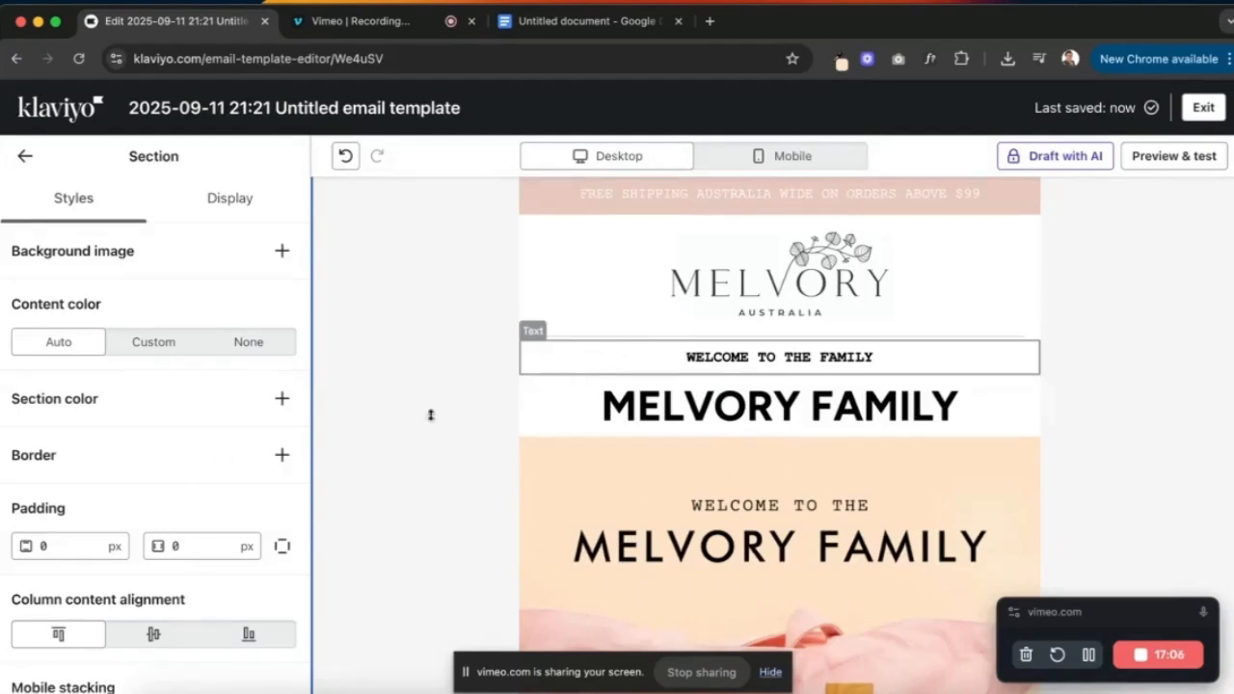
- Set FFE3C8 as the block background of both the WELCOME TO THE FAMILY and MELVORY FAMILY blocks
click(598, 358)
click(282, 511)
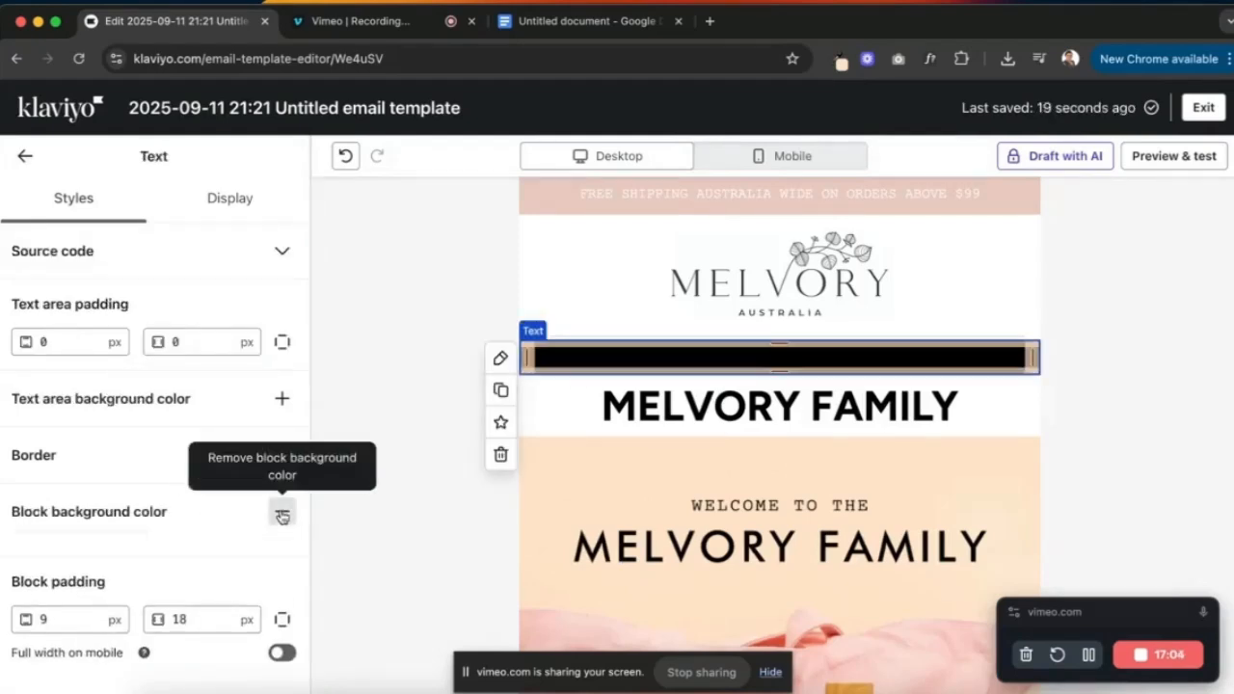
click(97, 552)
key(super+v)
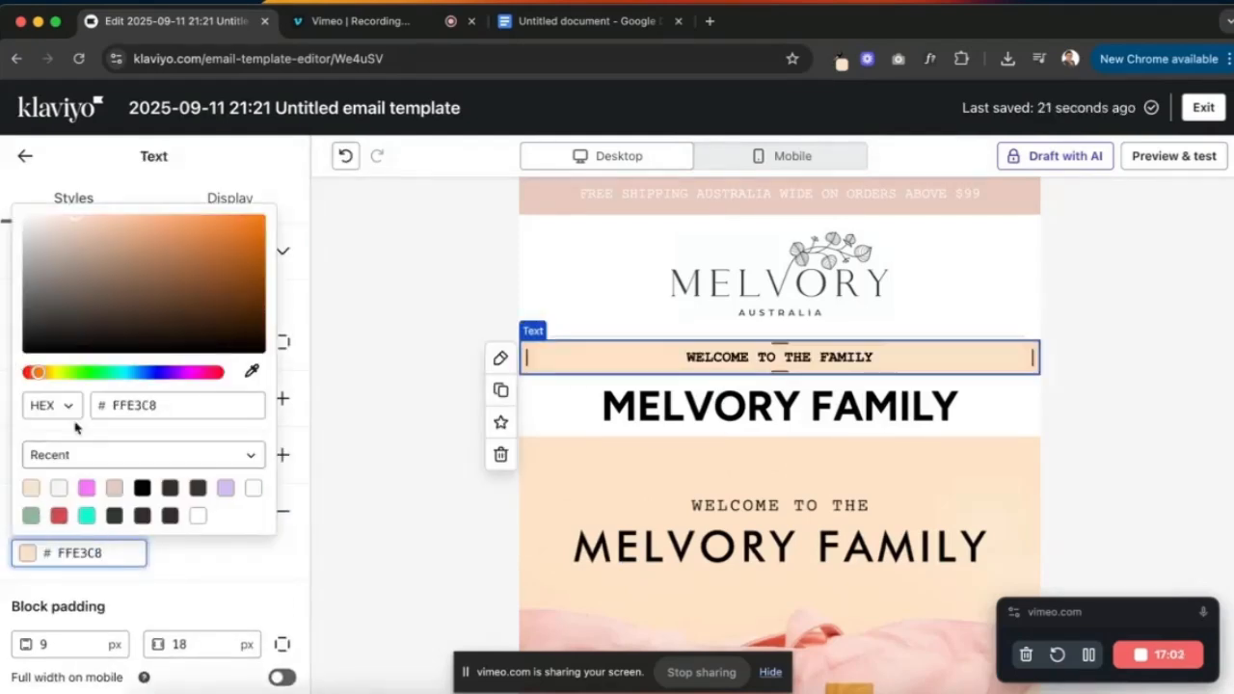
click(35, 490)
click(694, 413)
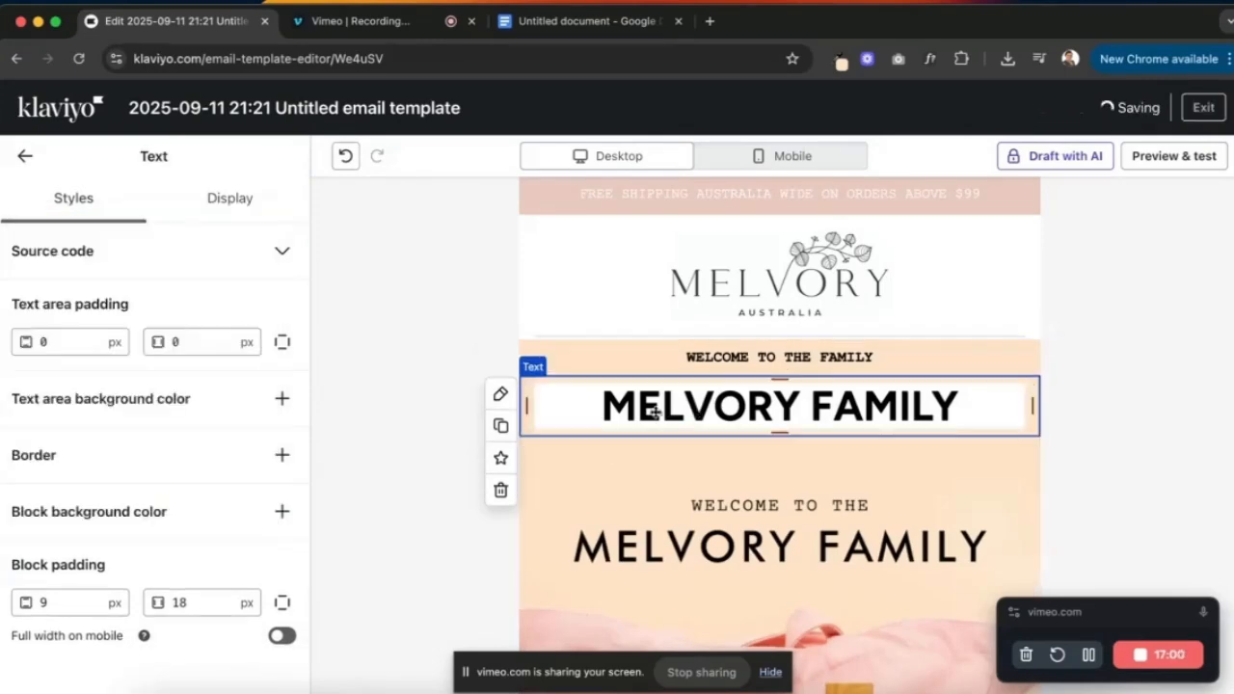
click(281, 511)
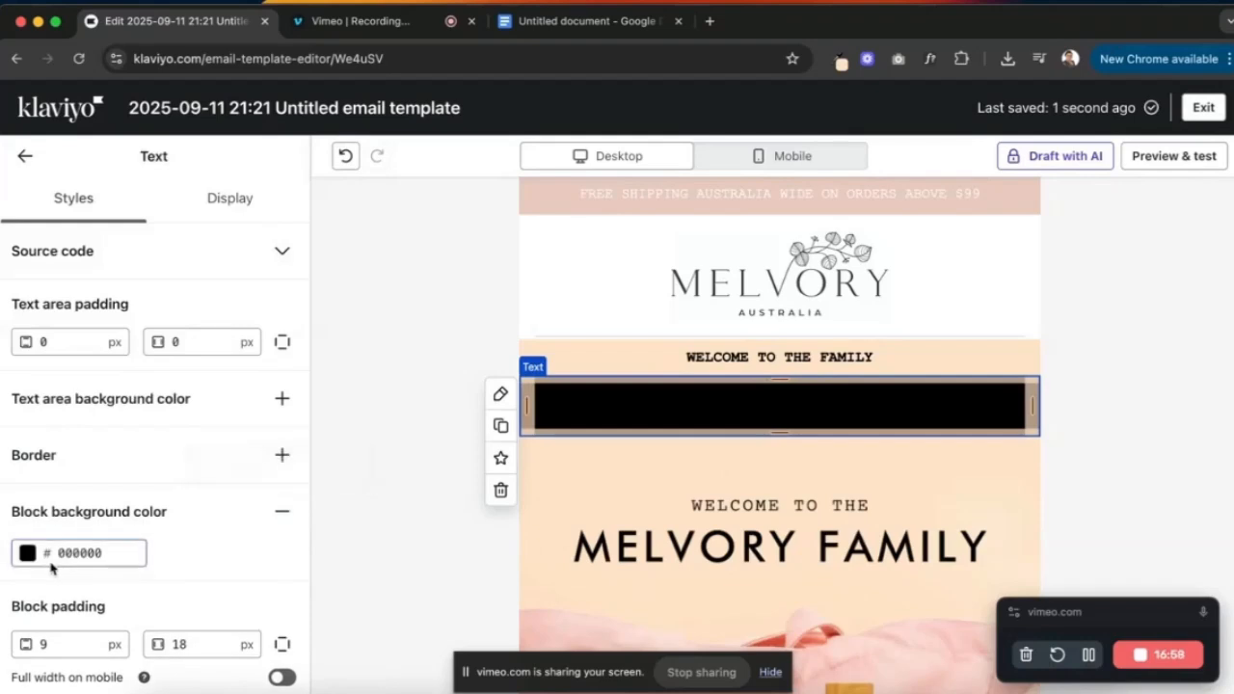
click(77, 551)
key(super+v)
- Crop the top of the hero image to remove its built-in MELVORY FAMILY heading
click(704, 457)
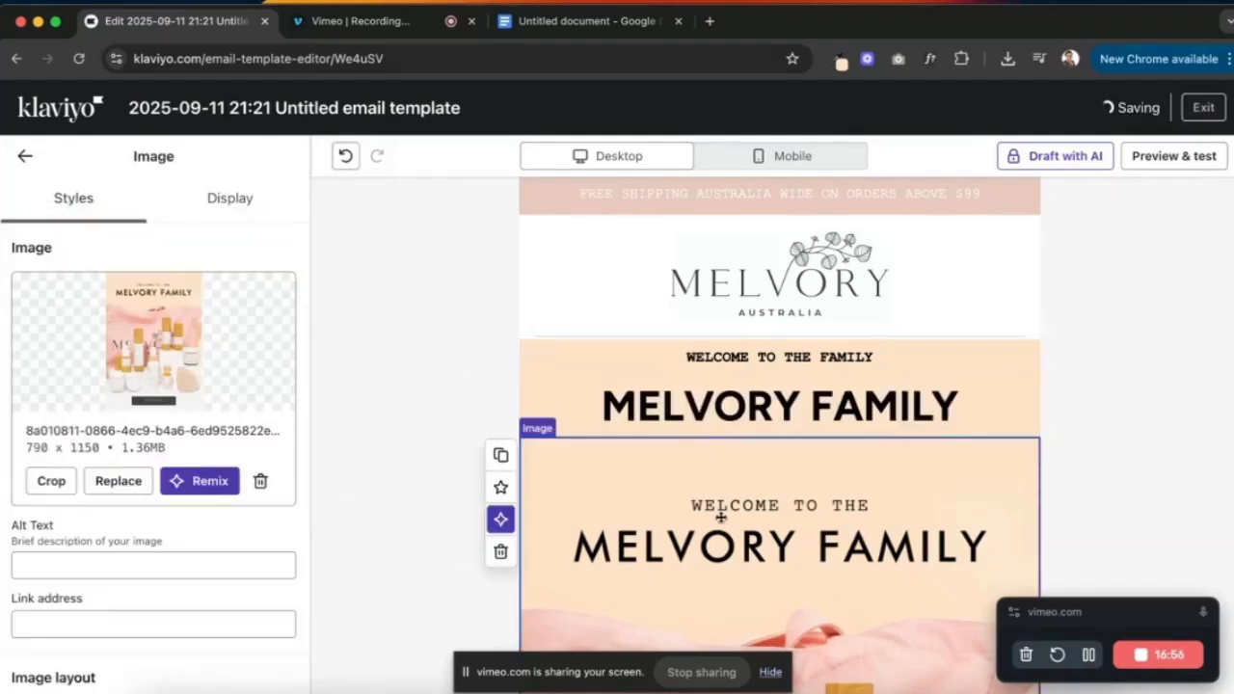
scroll(1074, 396, down, 3)
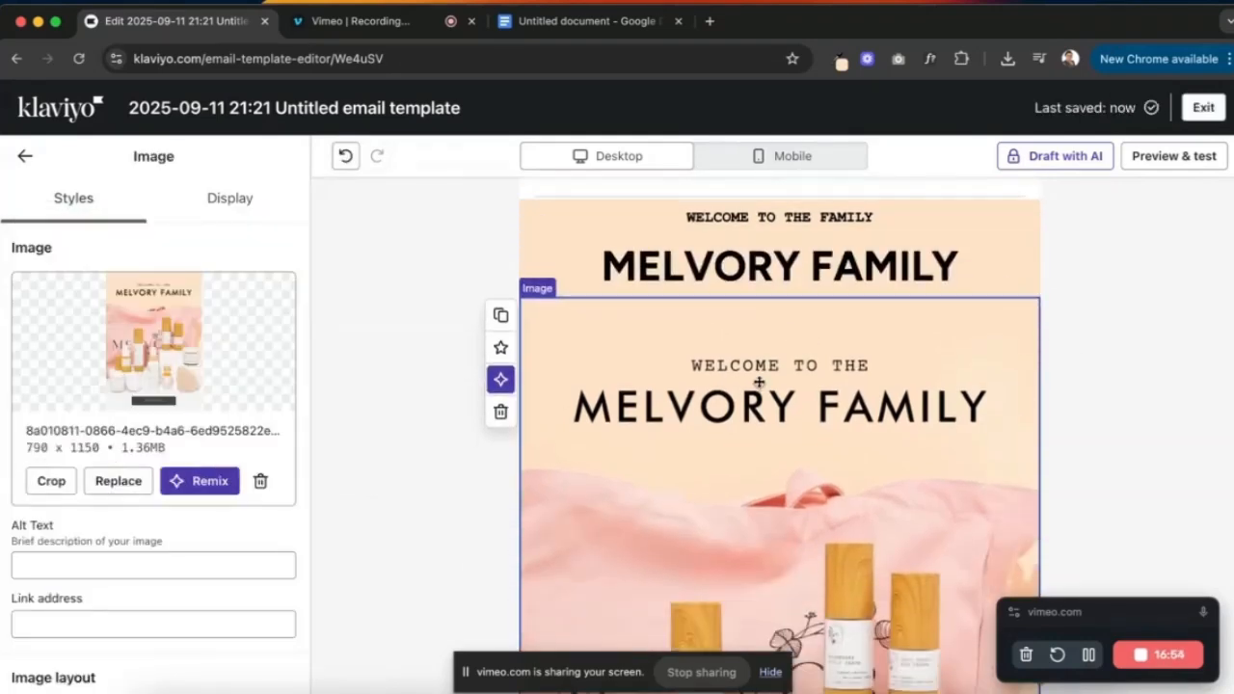
click(52, 480)
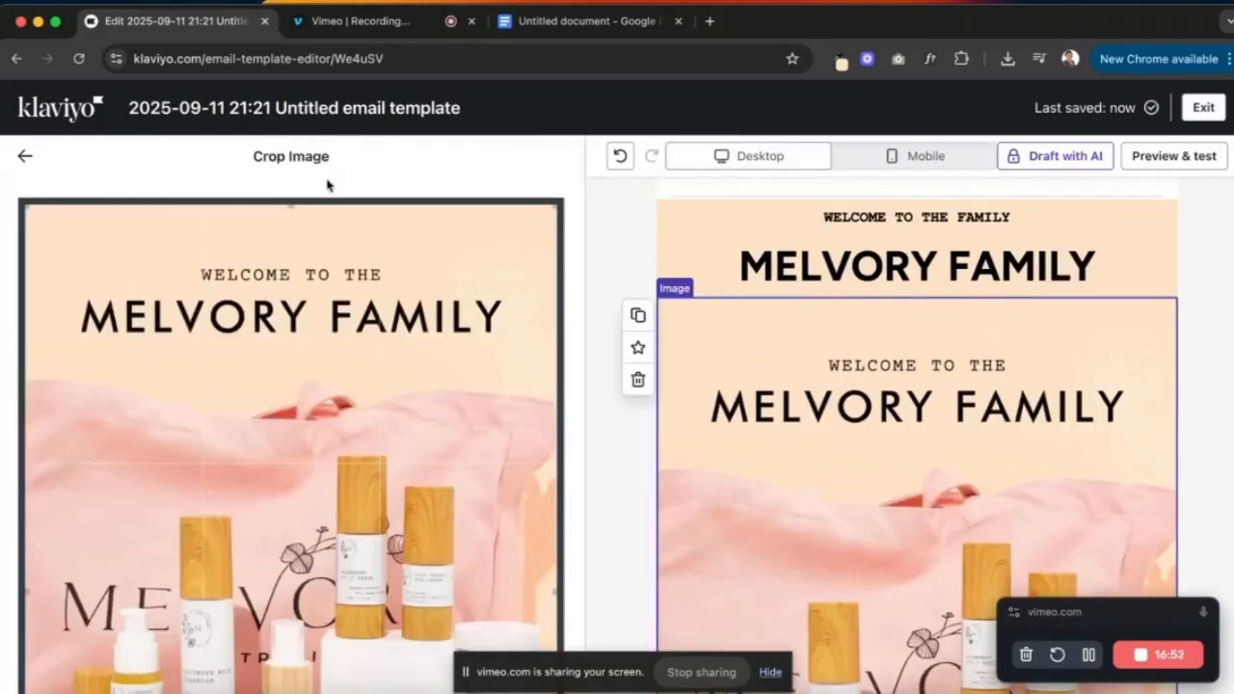
drag(290, 207, 280, 353)
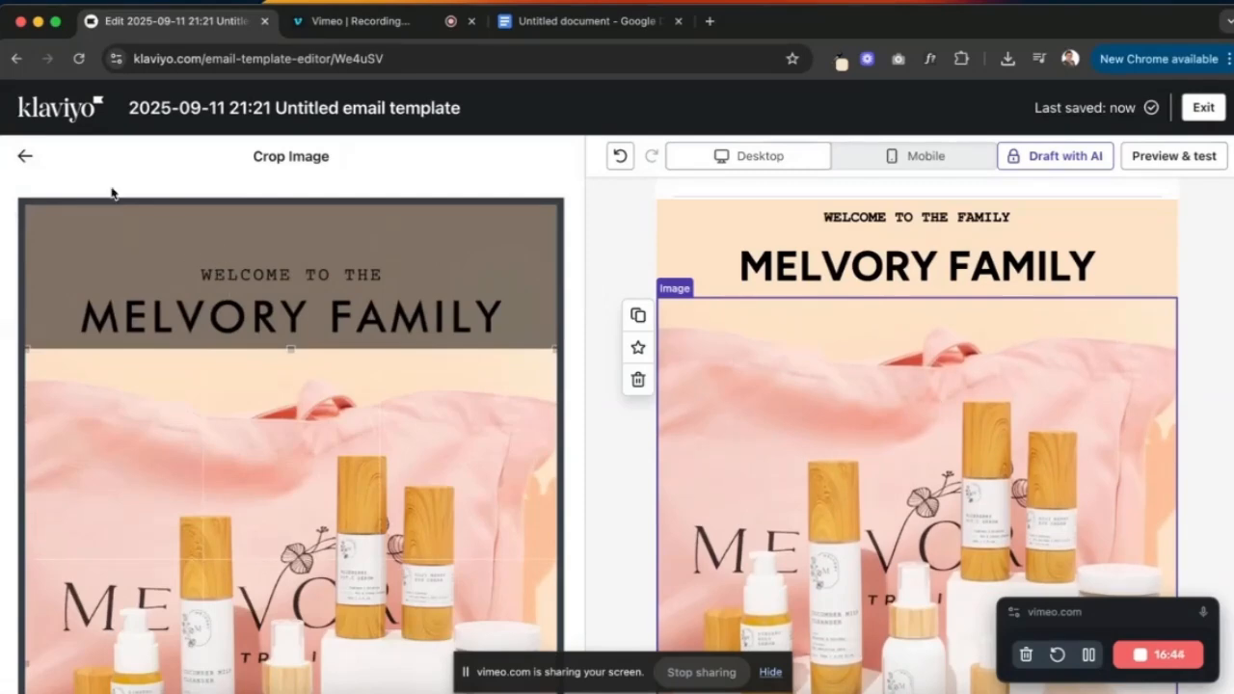
click(25, 155)
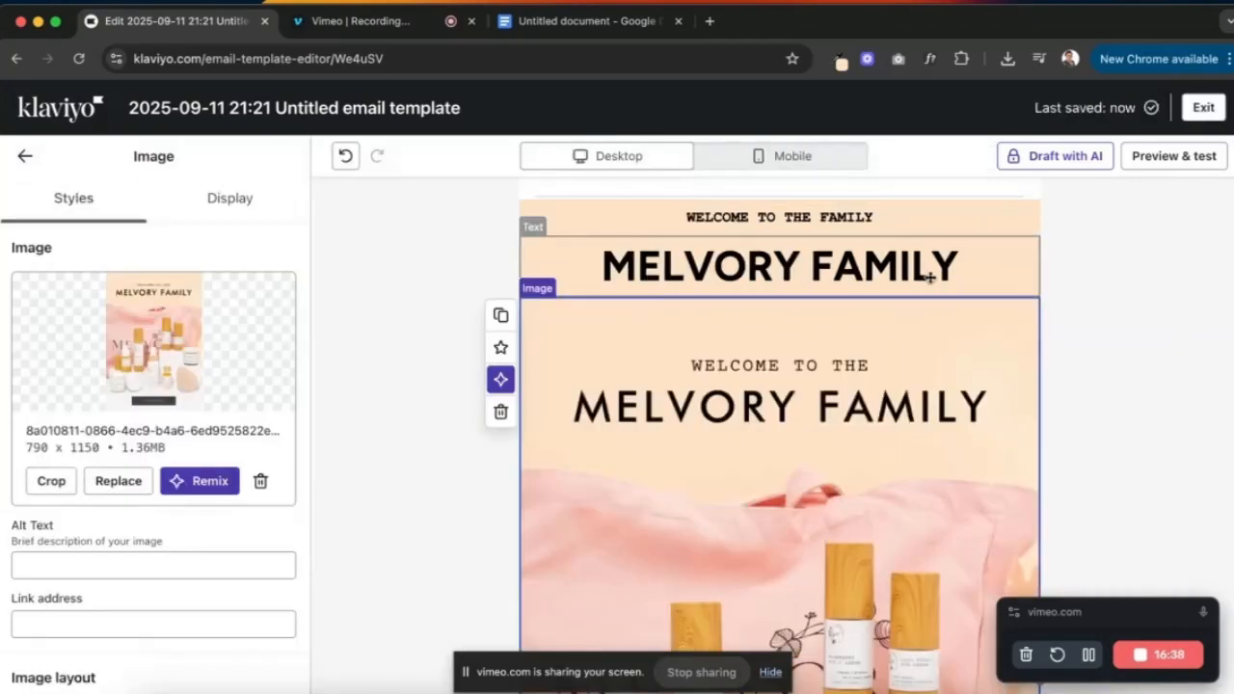
- Switch the welcome block to individual padding and set its top padding to 40 px
click(1097, 306)
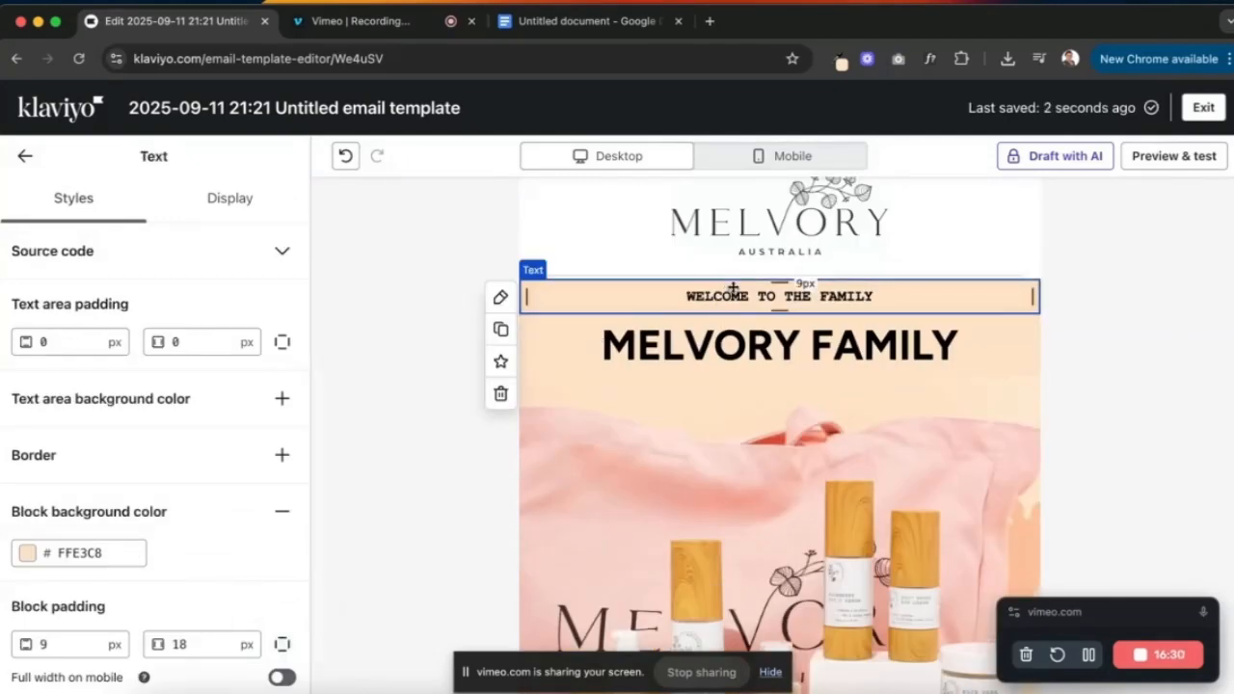
click(284, 647)
click(63, 642)
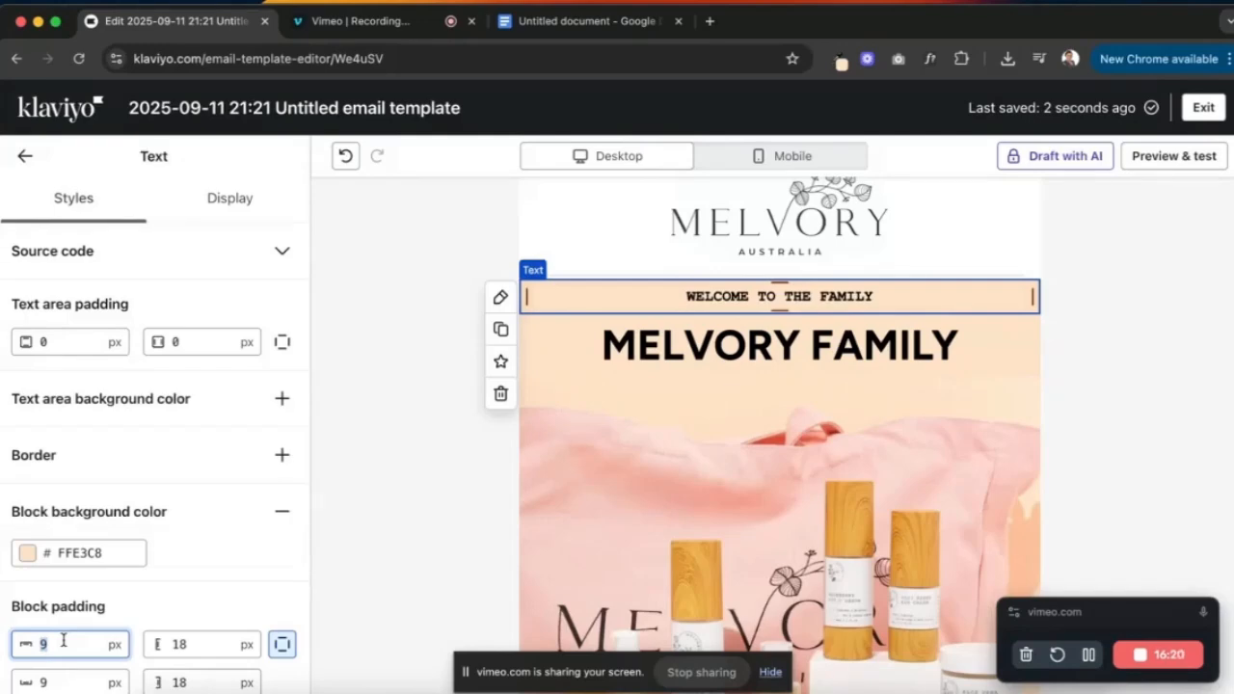
text(40)
key(Tab)
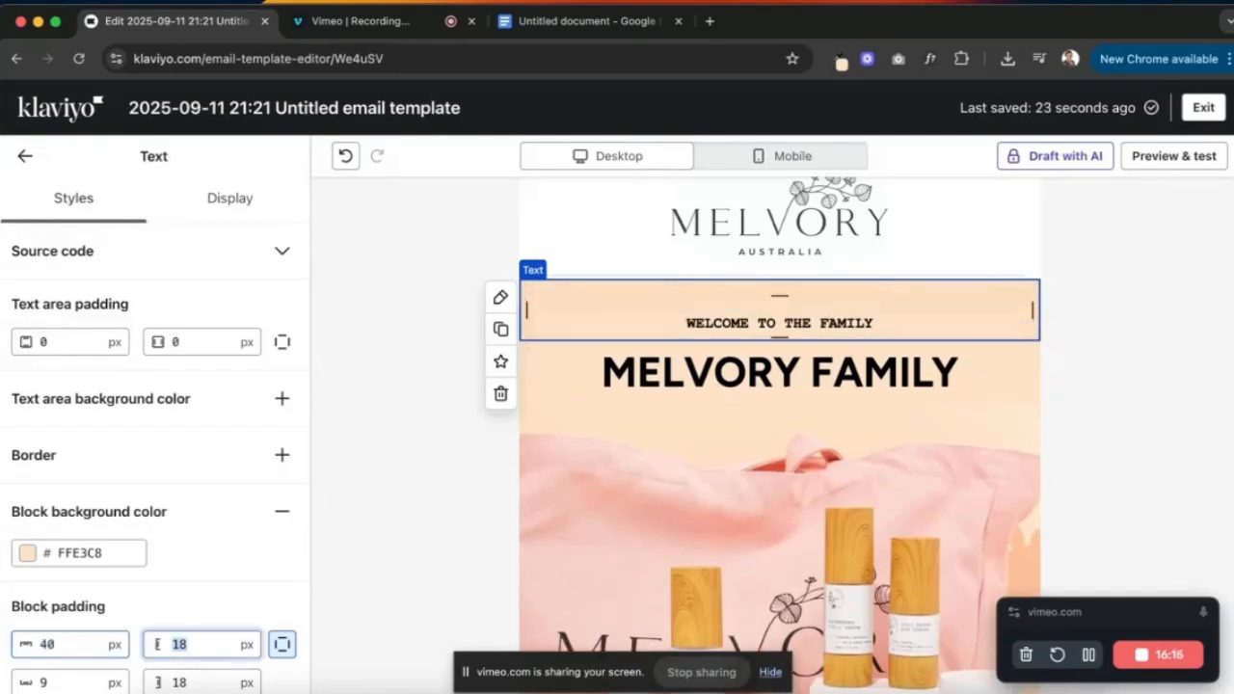
click(1114, 469)
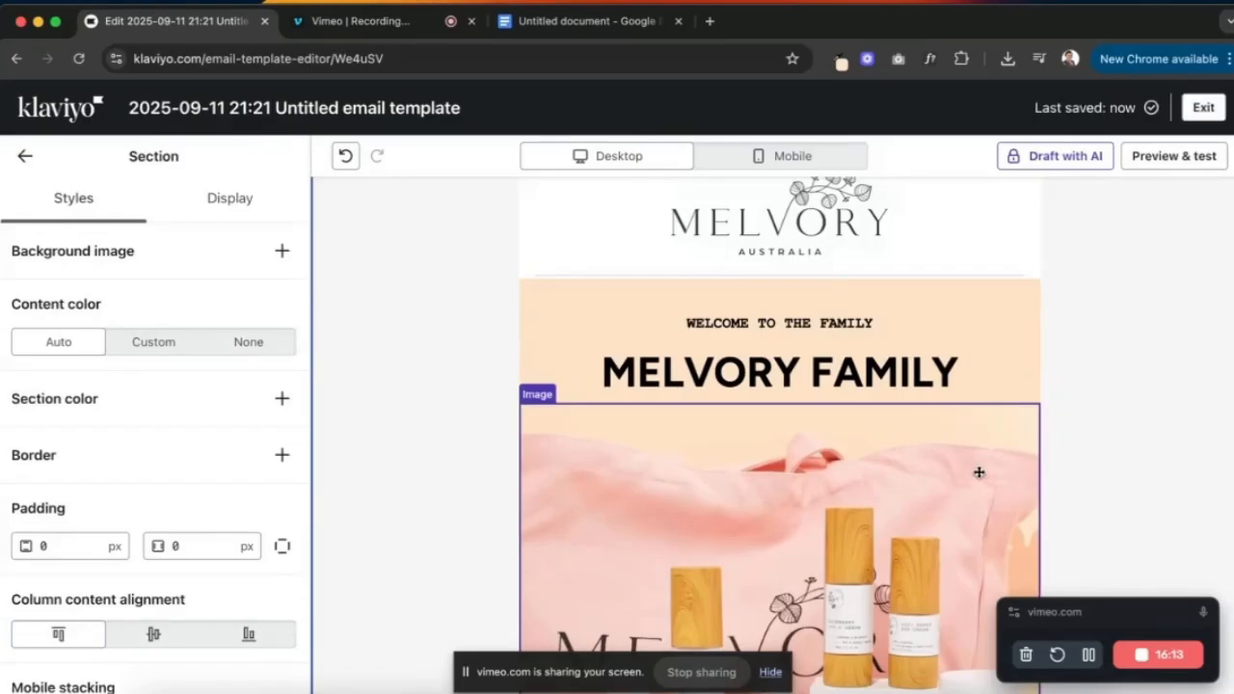
key(ctrl+Up)
click(202, 341)
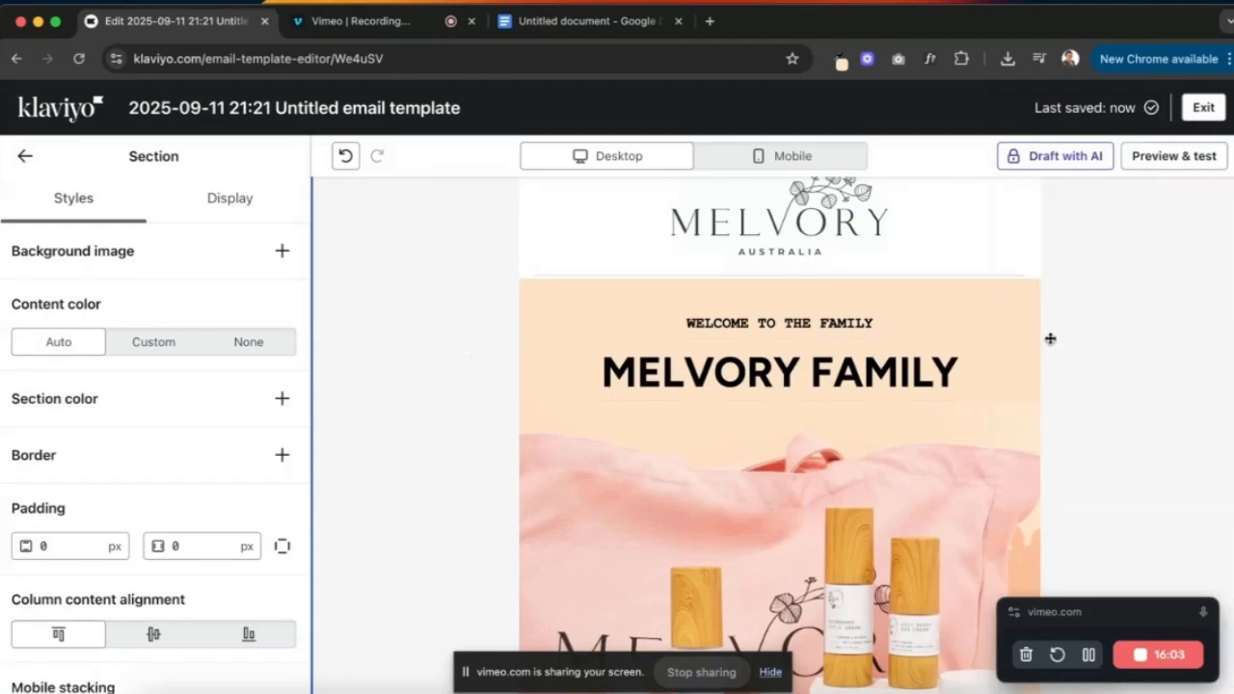
scroll(1050, 340, down, 5)
scroll(743, 437, down, 2)
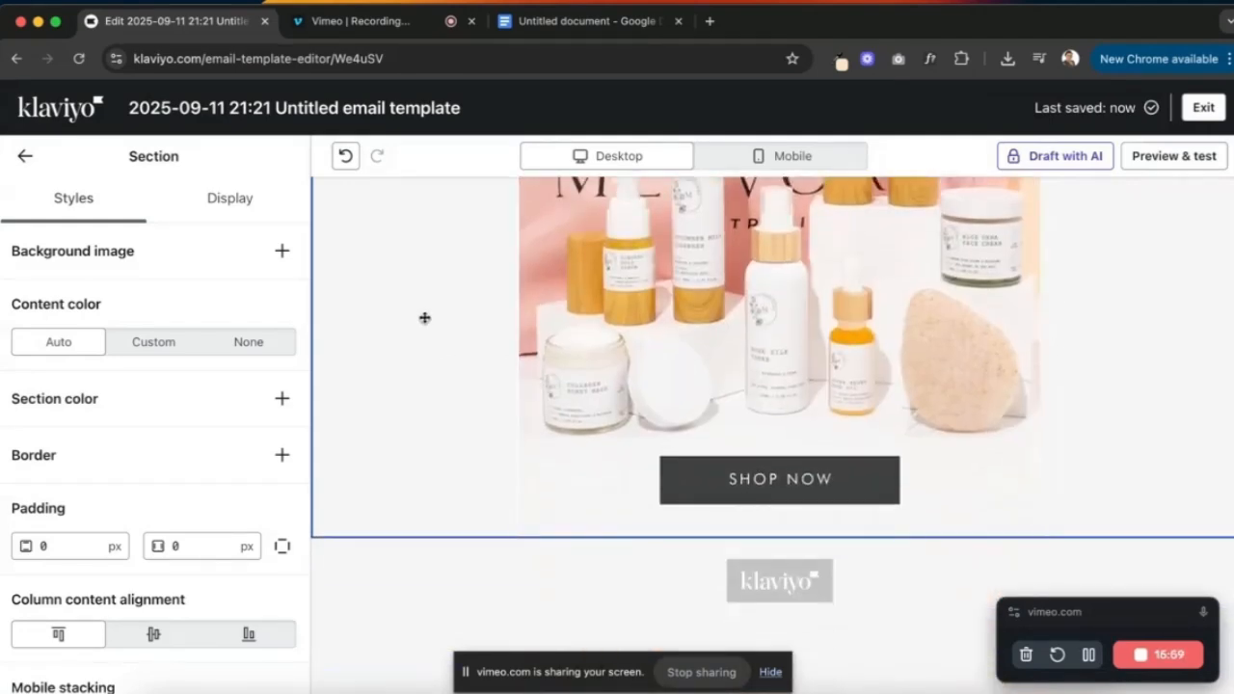
- Add a SHOP NOW Button block below the hero image with 2 px letter spacing
click(21, 158)
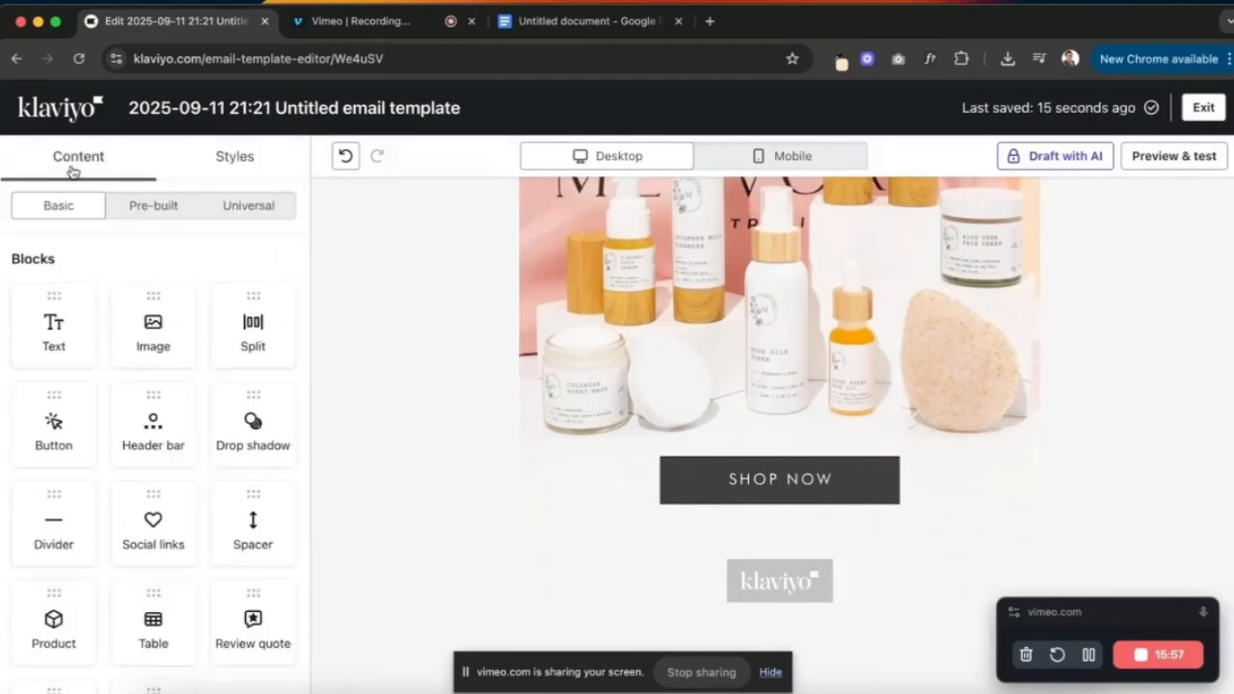
drag(53, 425, 687, 528)
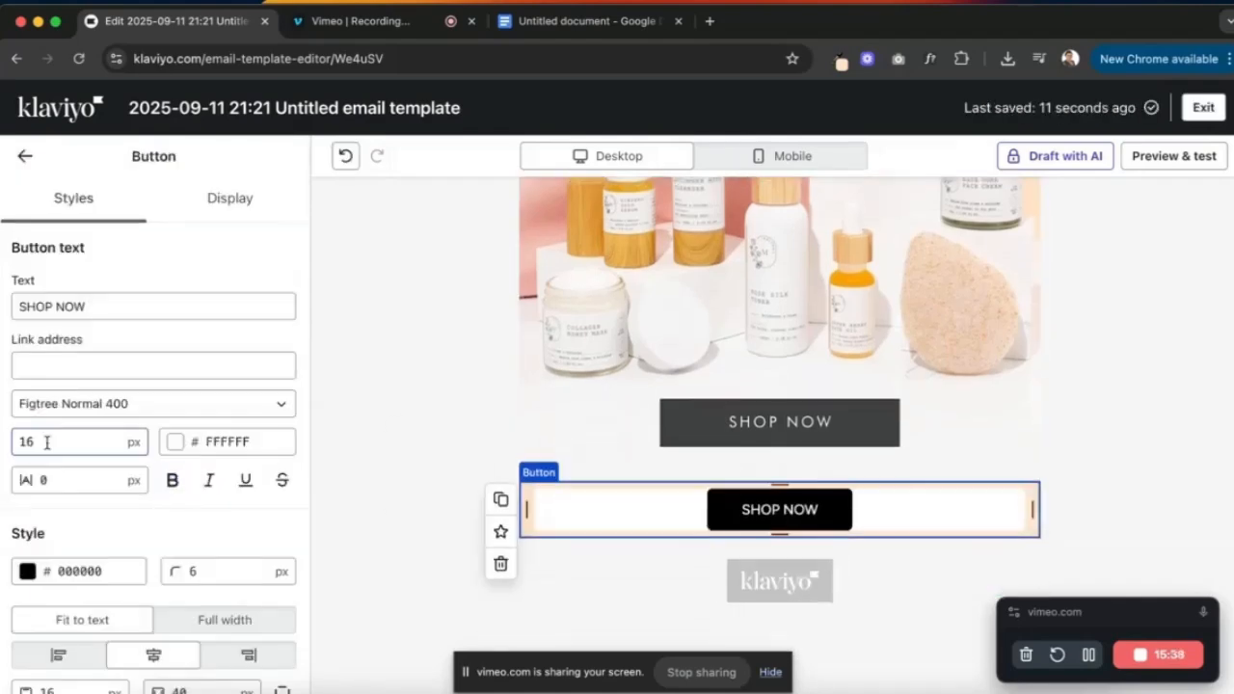
scroll(225, 439, down, 1)
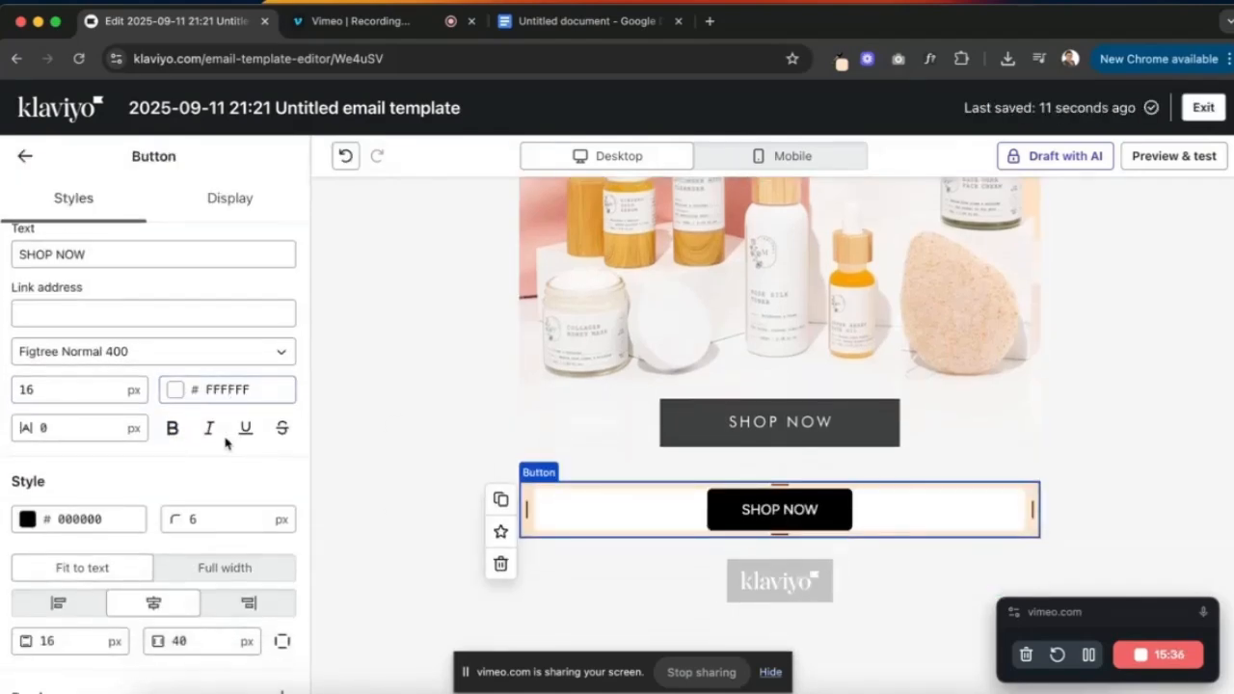
click(89, 429)
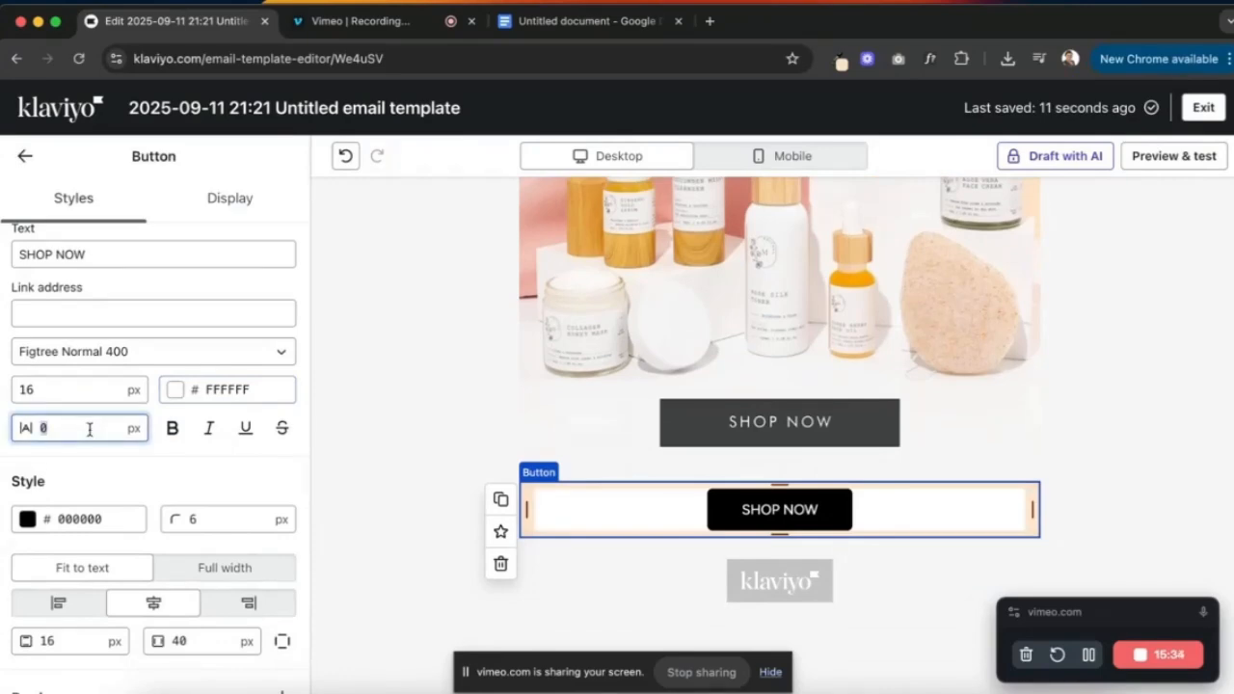
text(1)
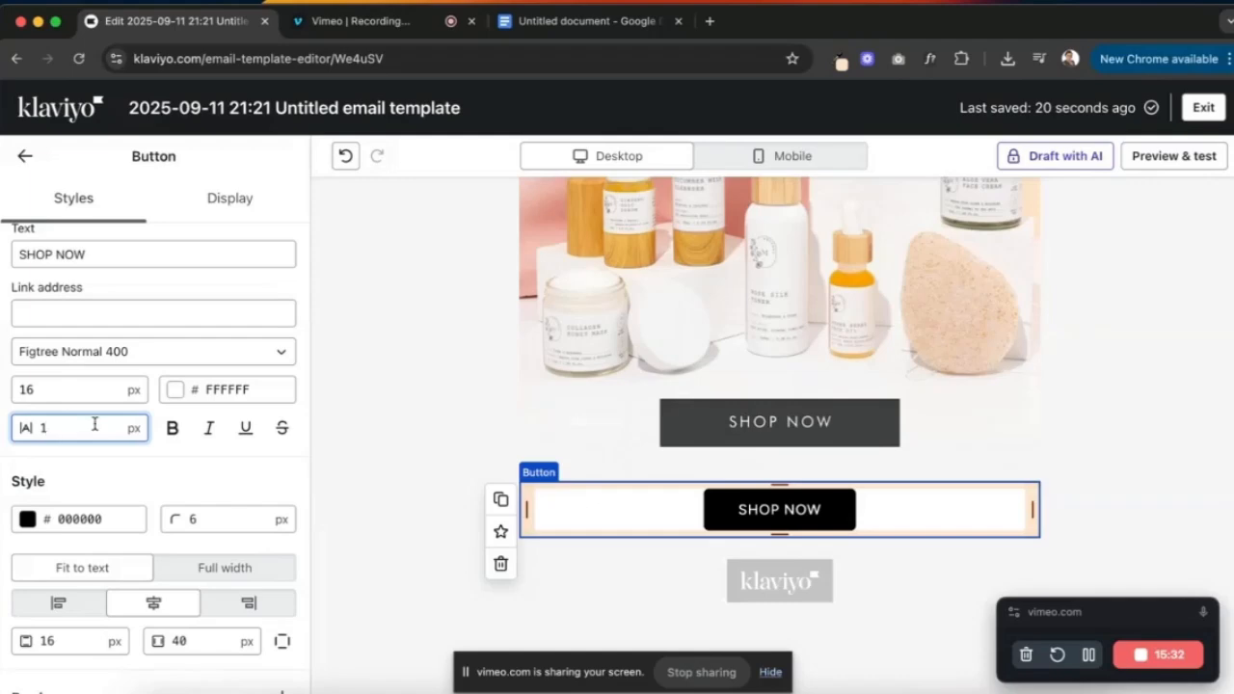
key(BackSpace)
text(2)
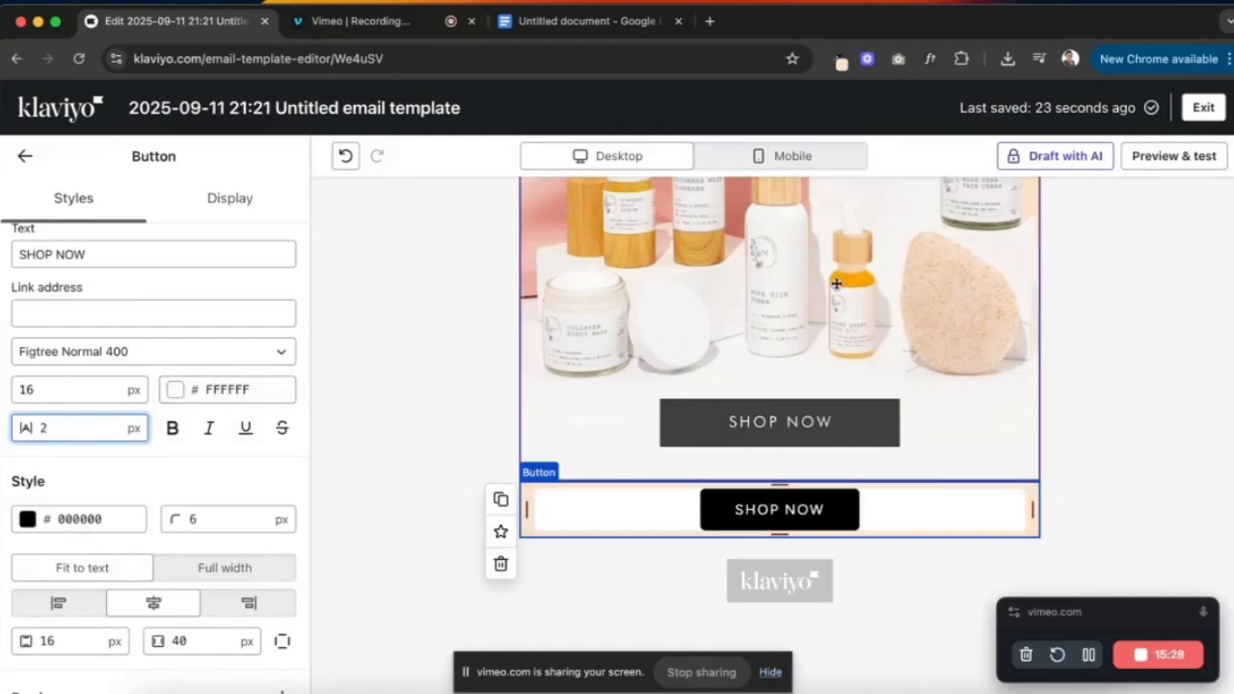
click(843, 60)
click(545, 100)
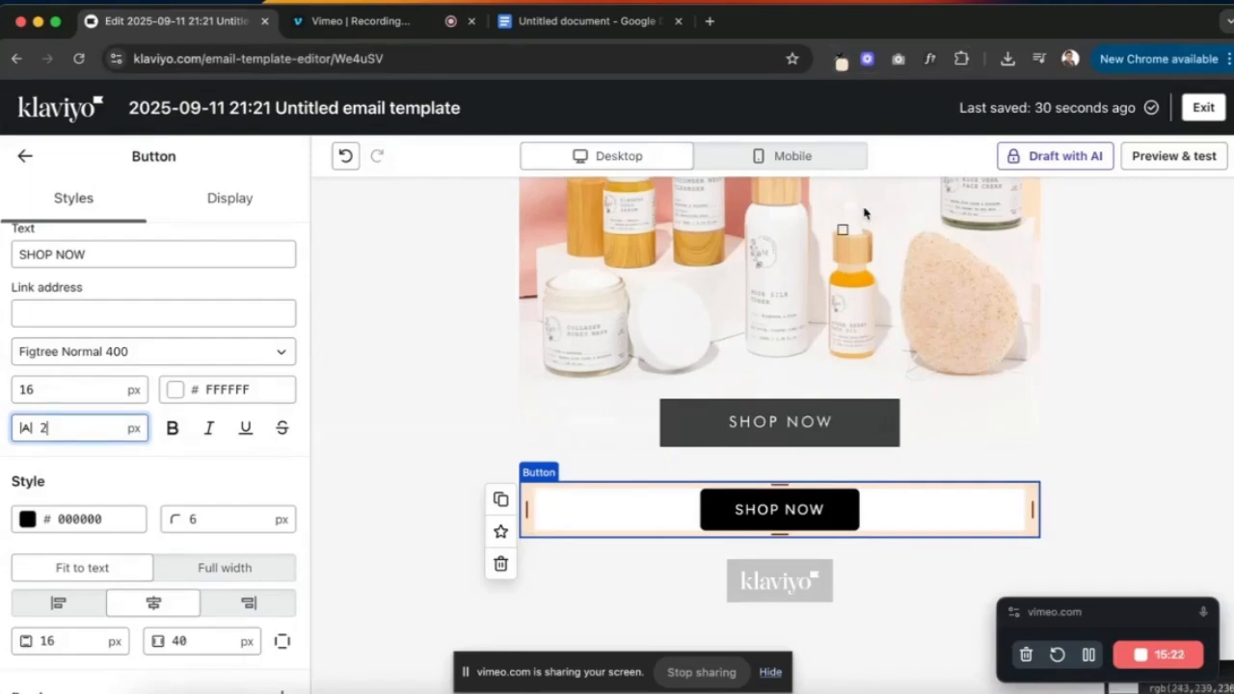
- Copy the pictured button's #414043 colour and paste it as the SHOP NOW button's background
click(876, 420)
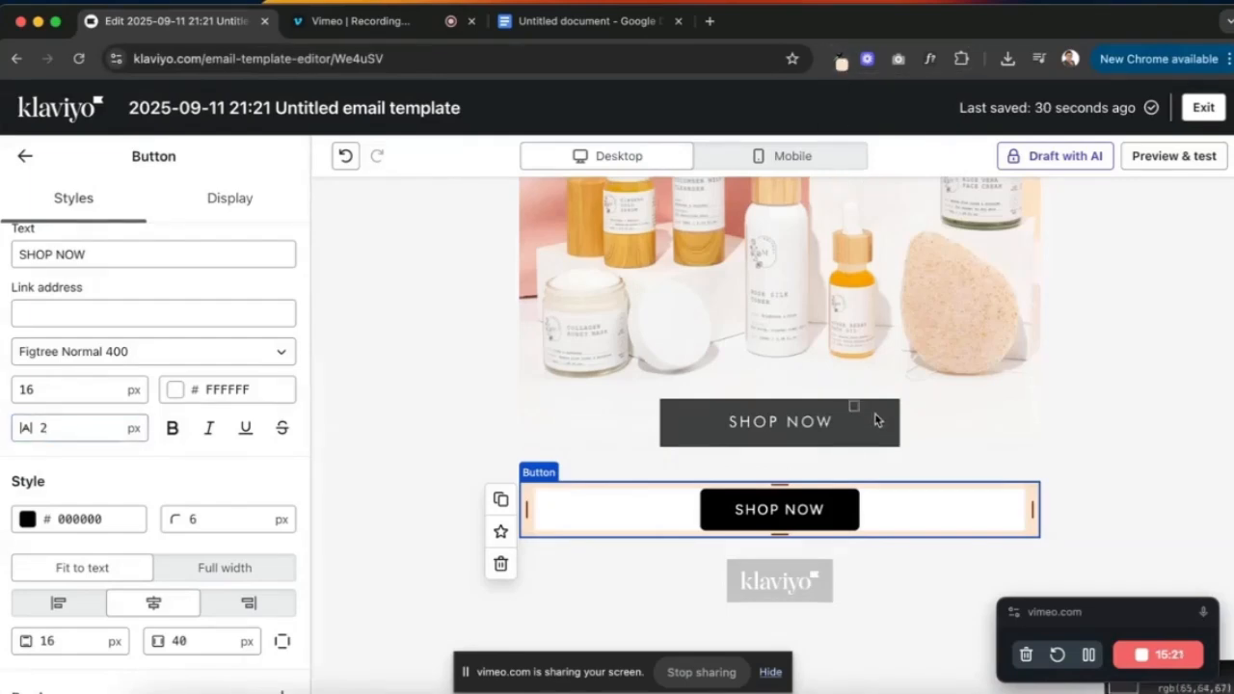
click(845, 61)
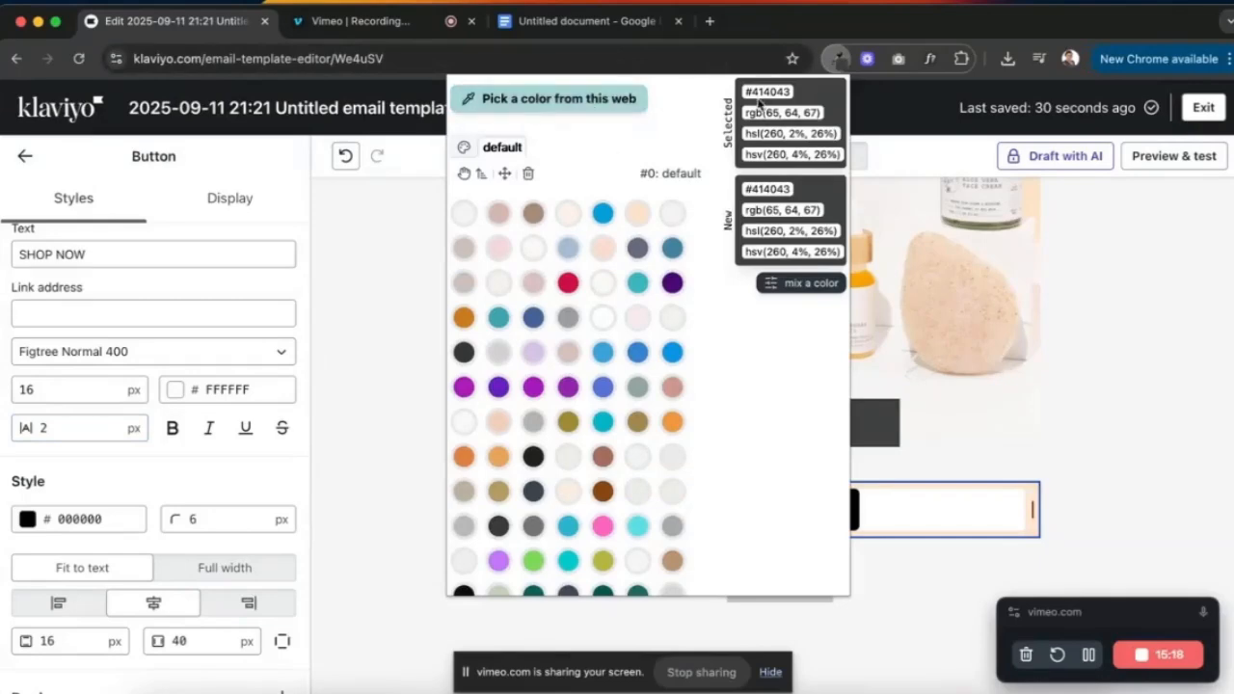
right_click(768, 95)
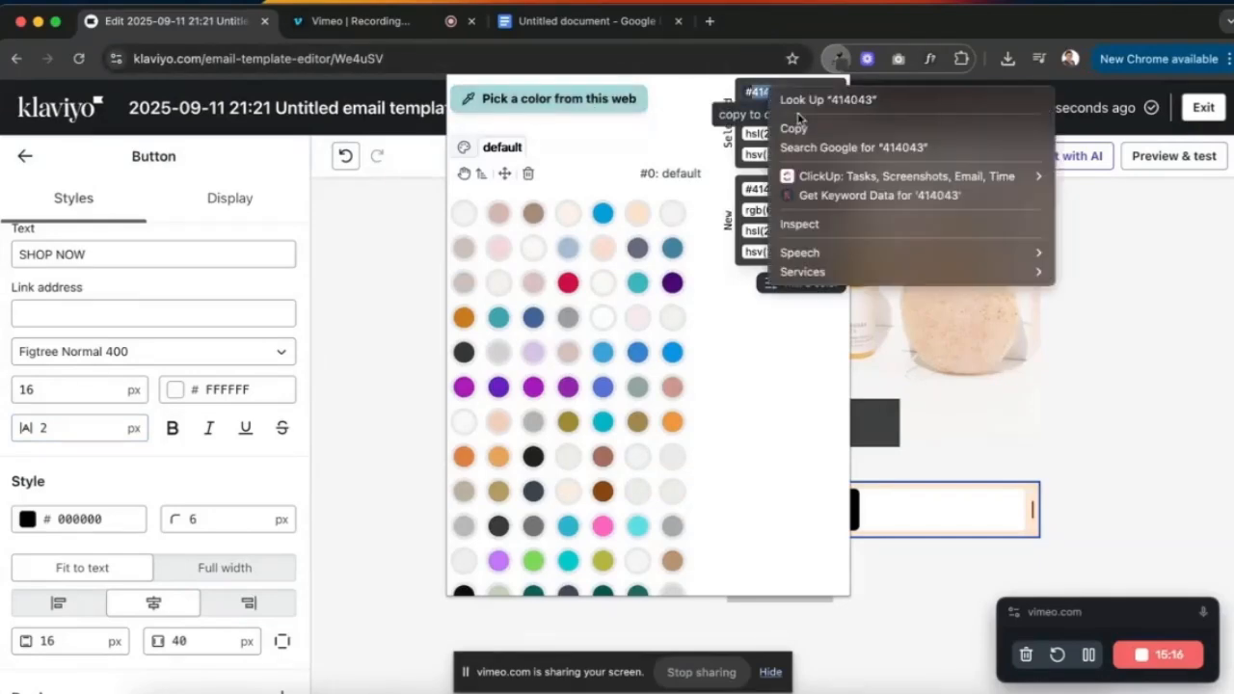
click(793, 124)
click(436, 309)
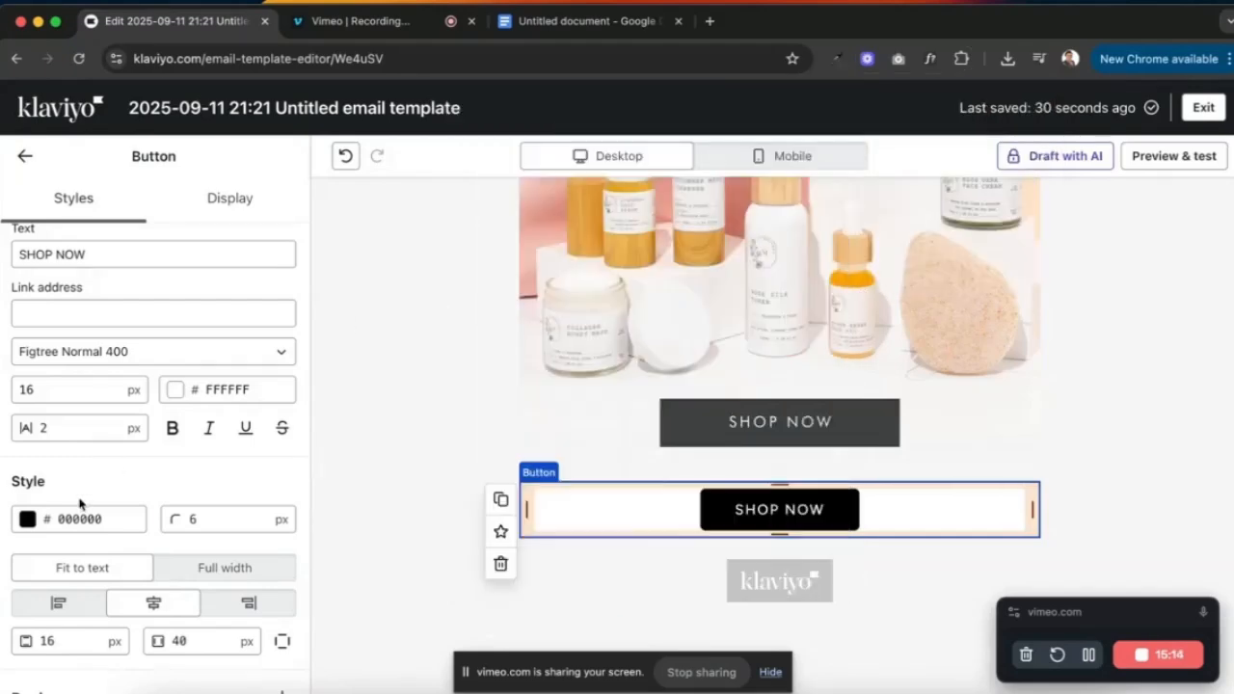
click(77, 519)
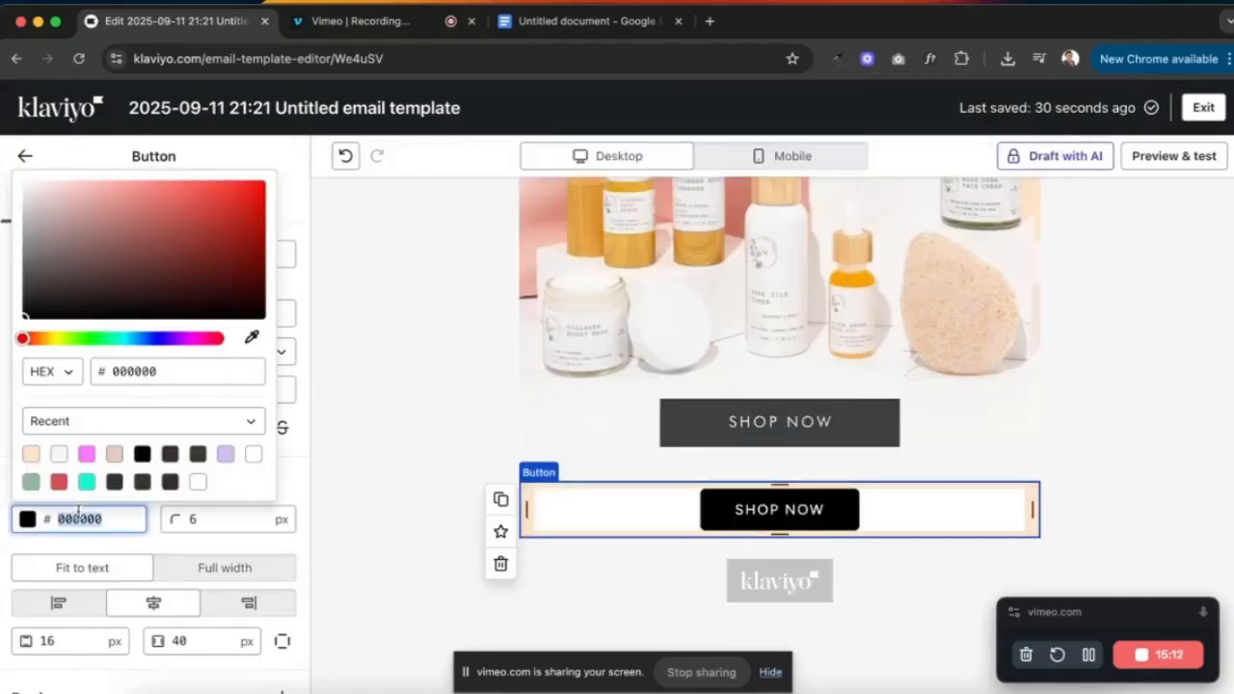
key(ctrl+v)
click(311, 485)
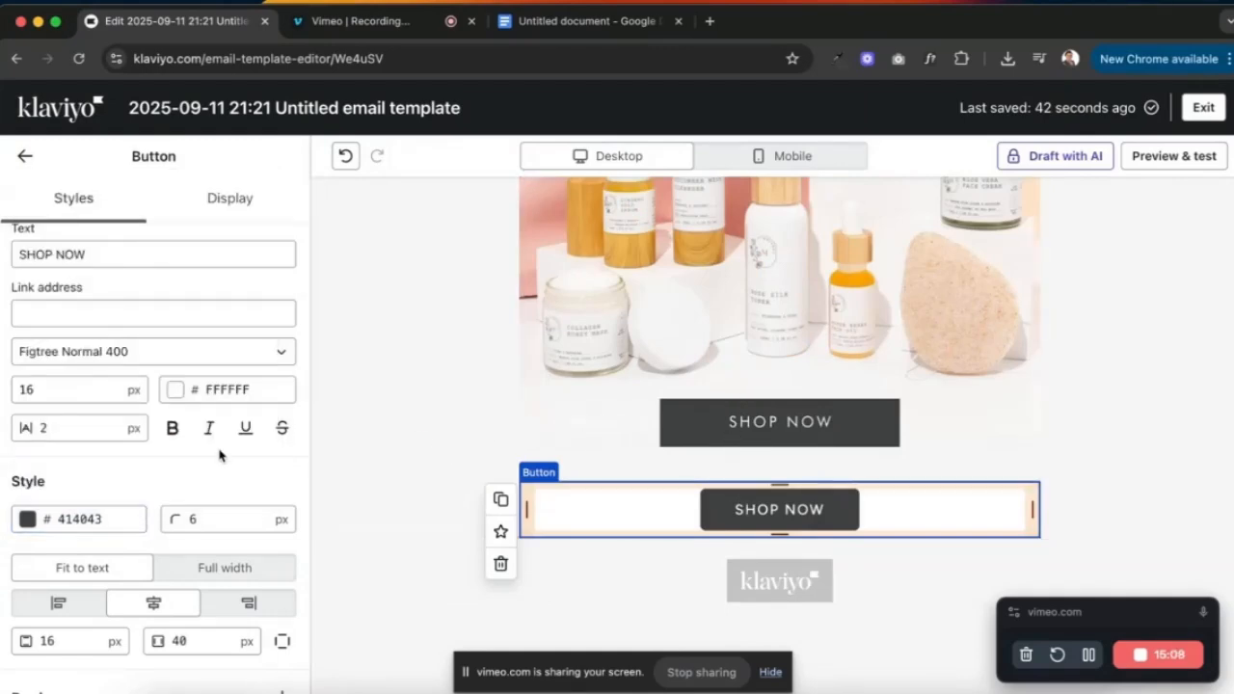
scroll(220, 449, down, 2)
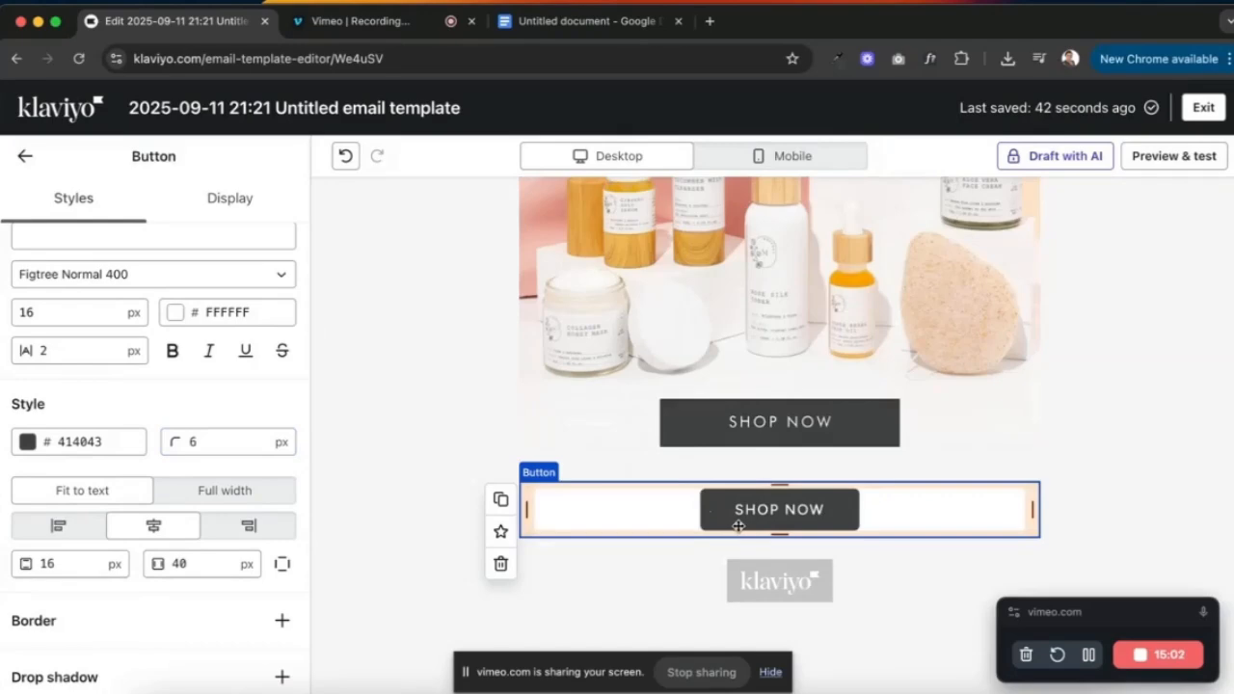
- Set the SHOP NOW button's corner radius to 0 and try stretching it to full block width
double_click(194, 441)
text(0)
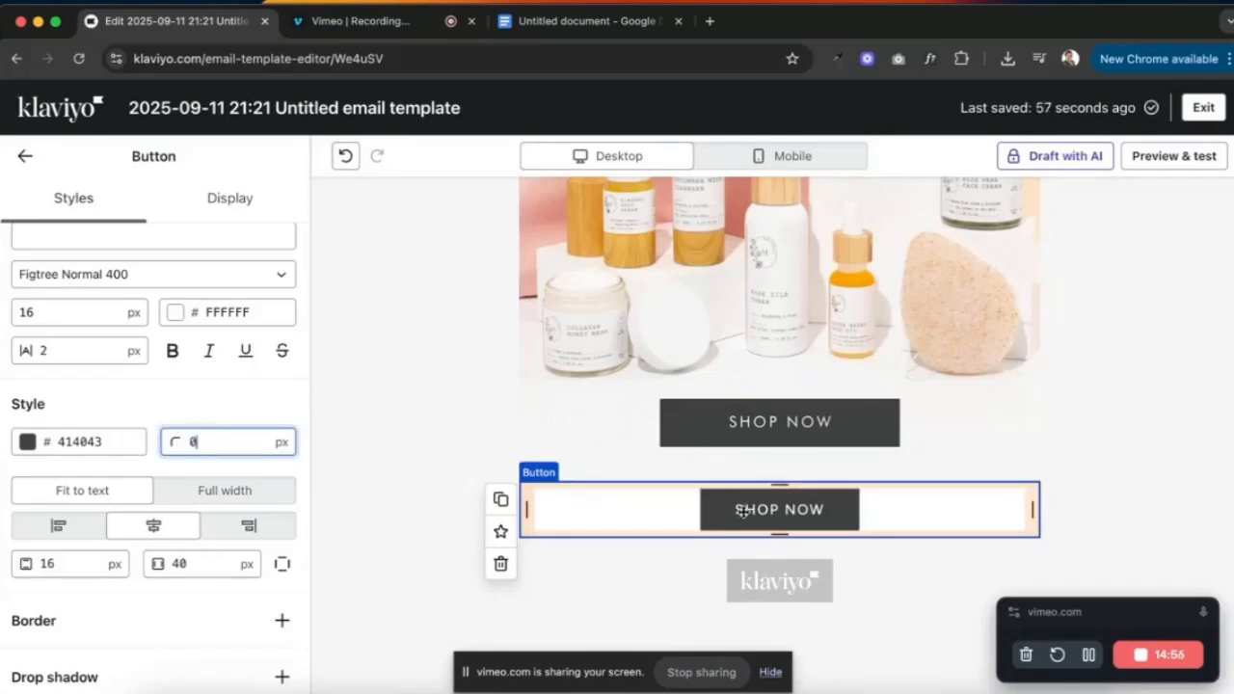
scroll(213, 502, down, 2)
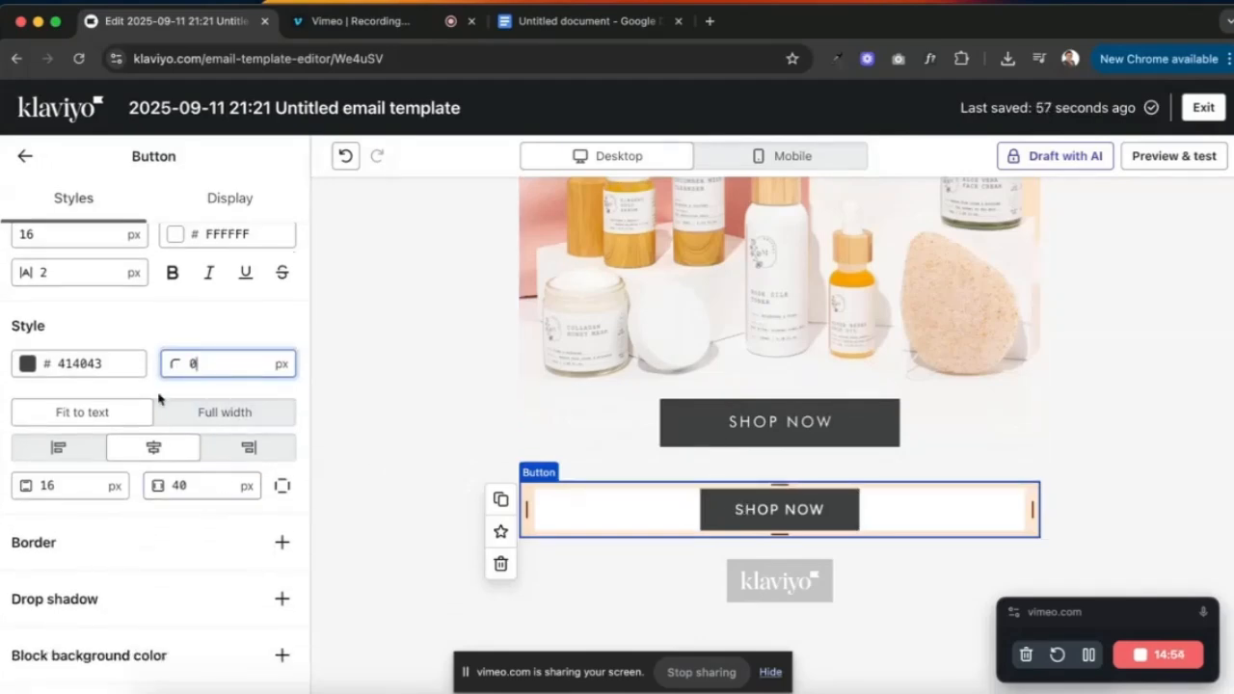
click(229, 413)
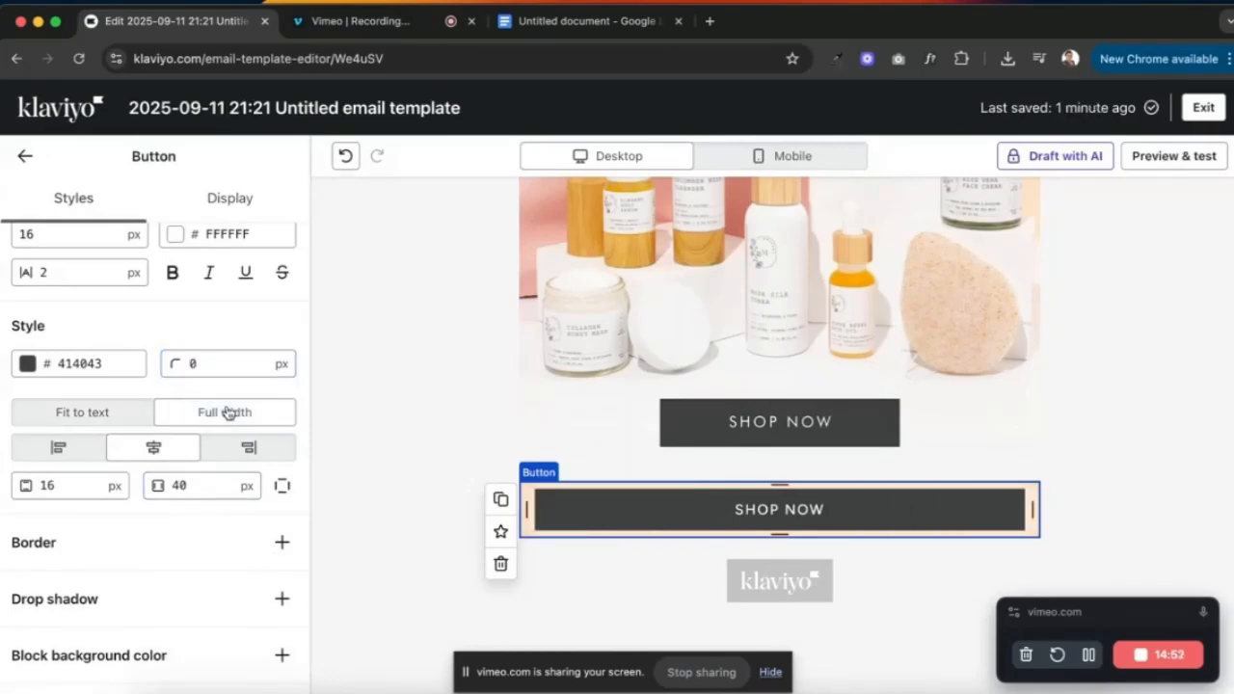
click(771, 458)
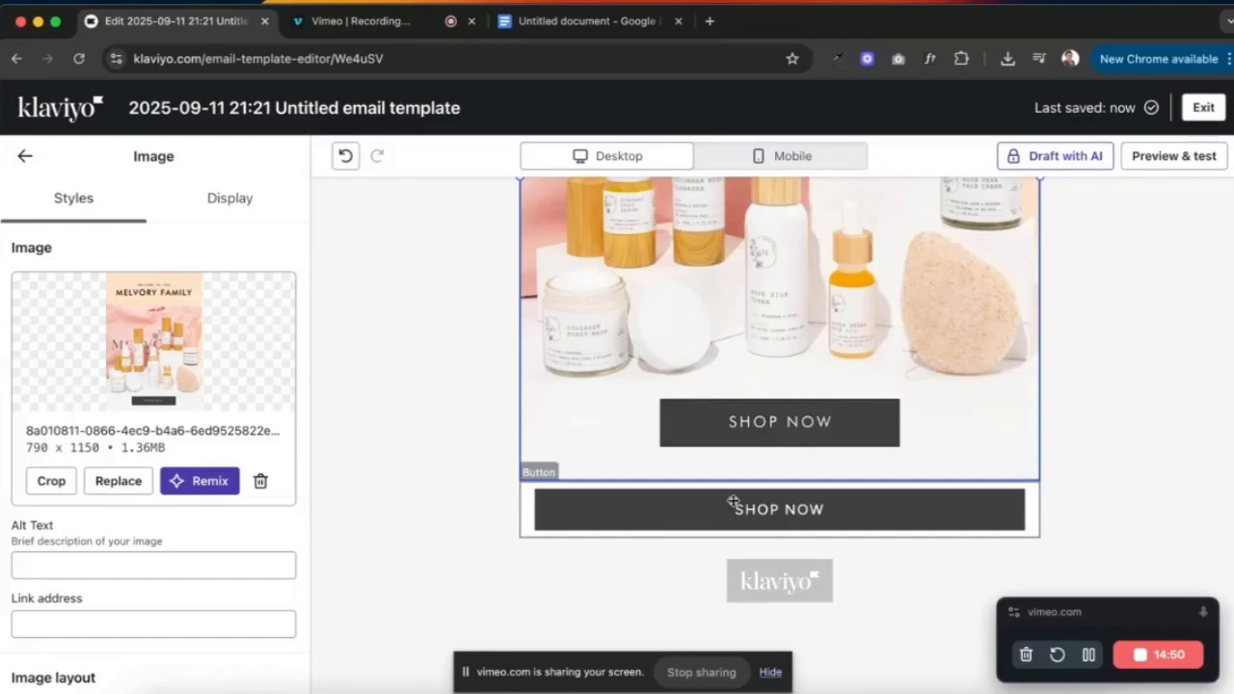
- Return the button to fit-to-text width and set its vertical padding to 20 px
click(710, 524)
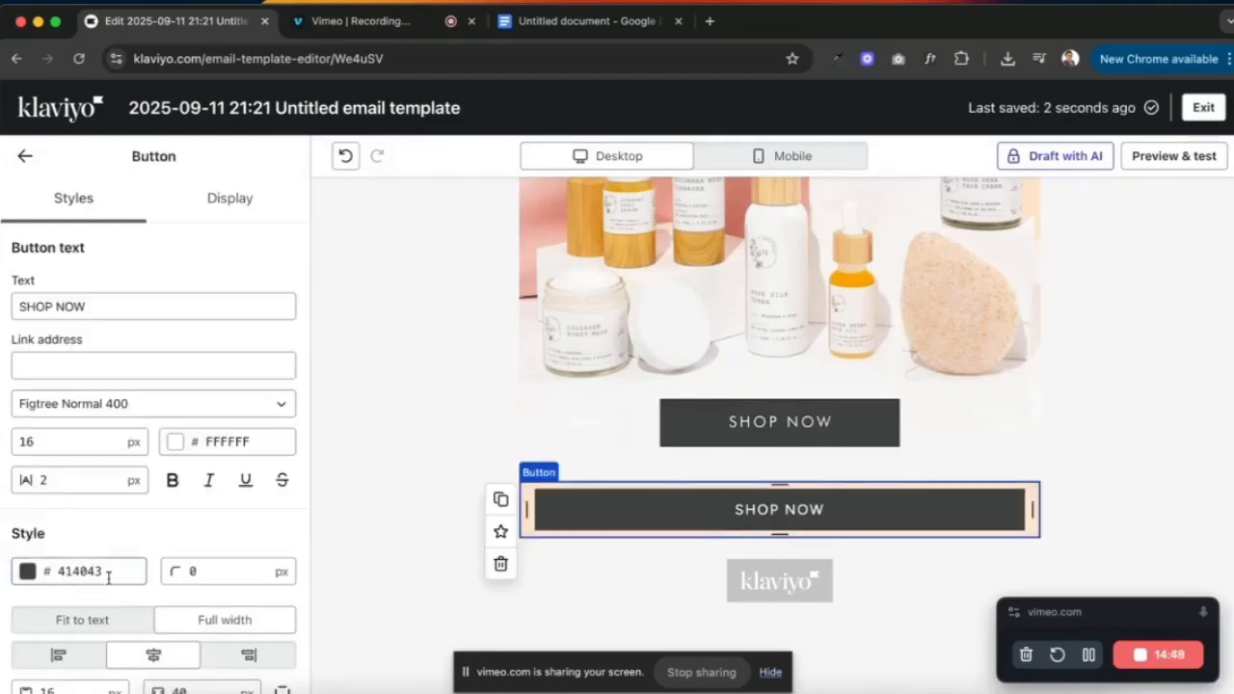
scroll(135, 559, down, 3)
click(111, 399)
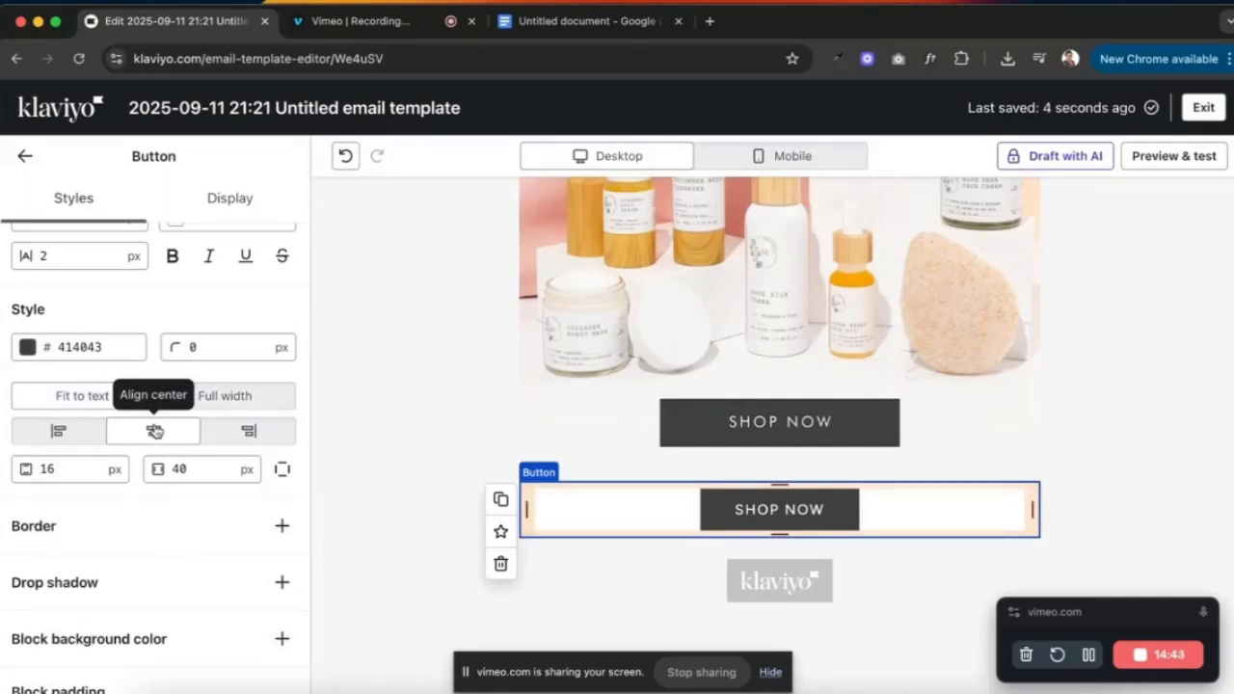
scroll(68, 417, down, 1)
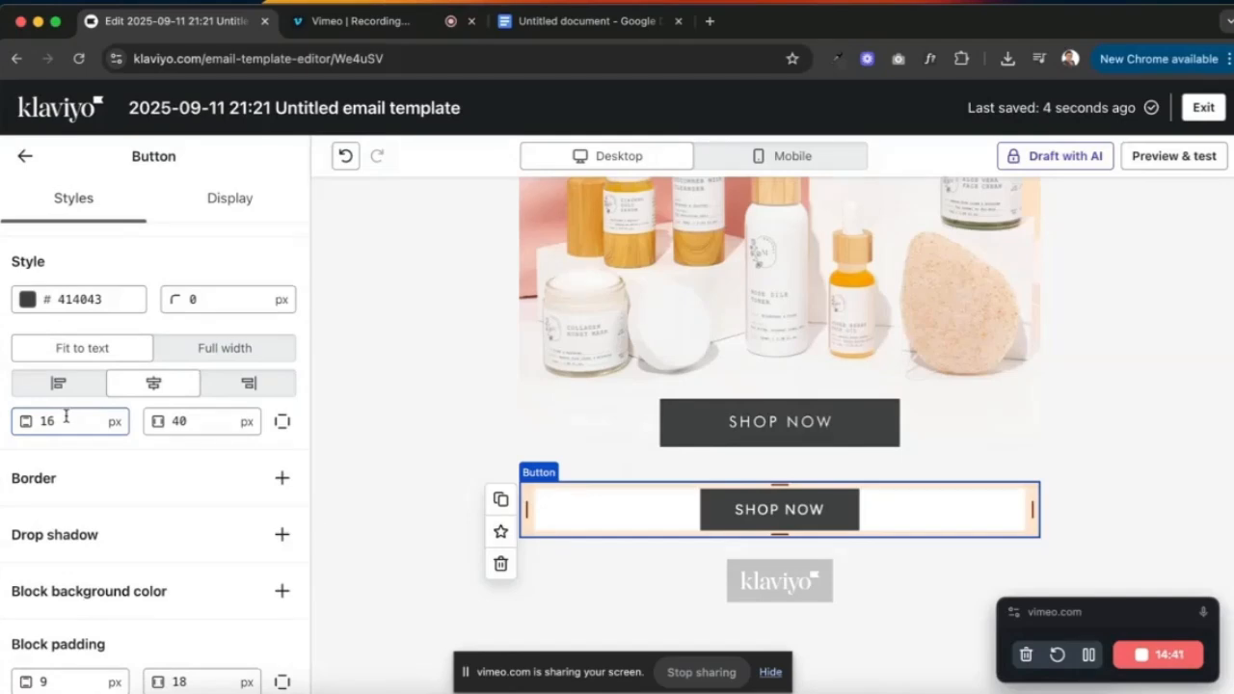
click(65, 415)
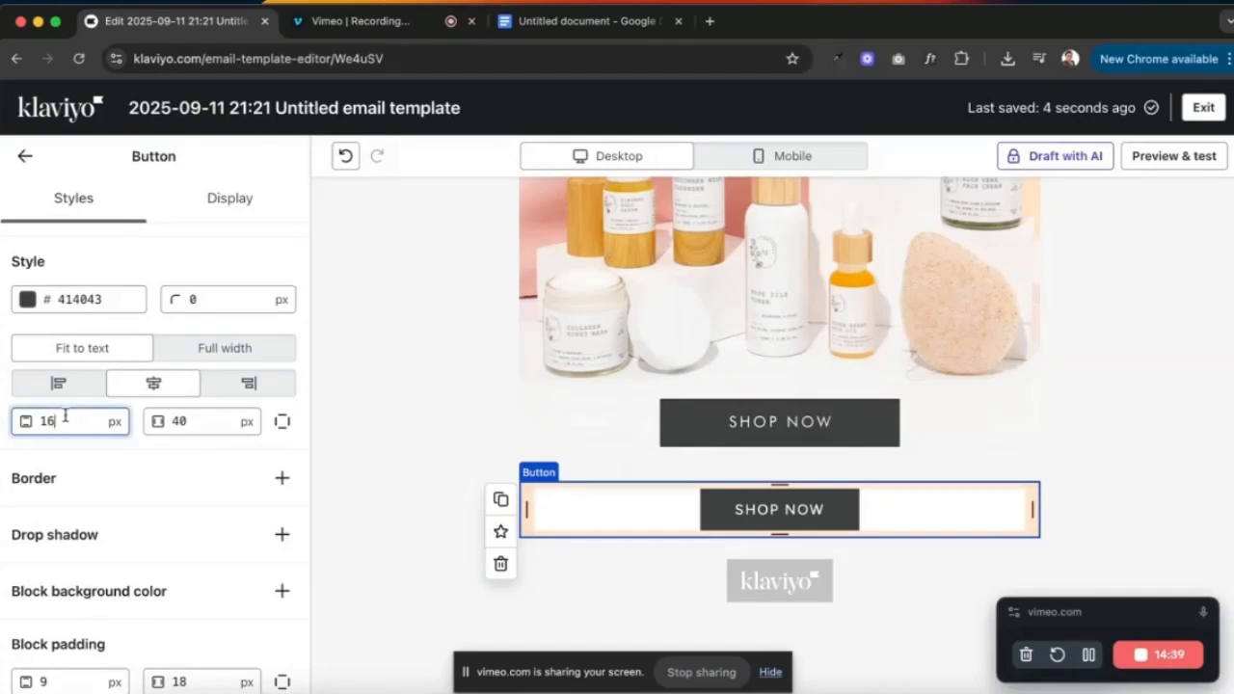
text(20)
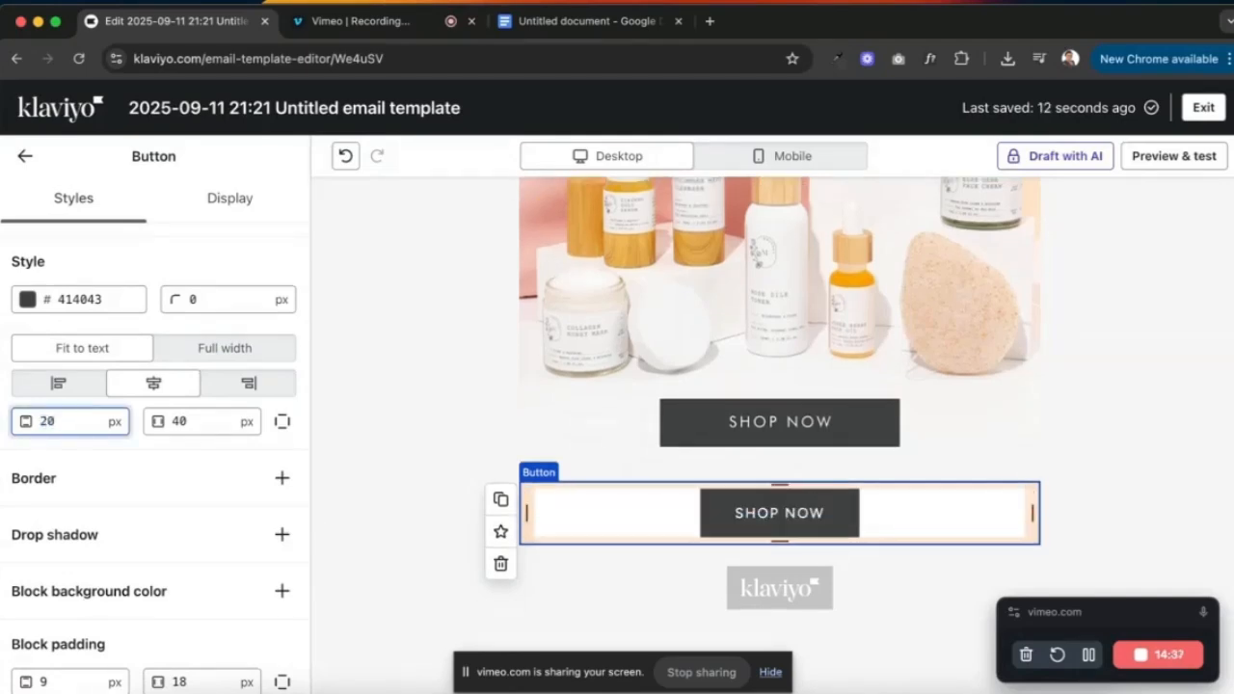
click(183, 421)
- Set the button's horizontal padding to 90 px, then reselect the button and its link field
text(90)
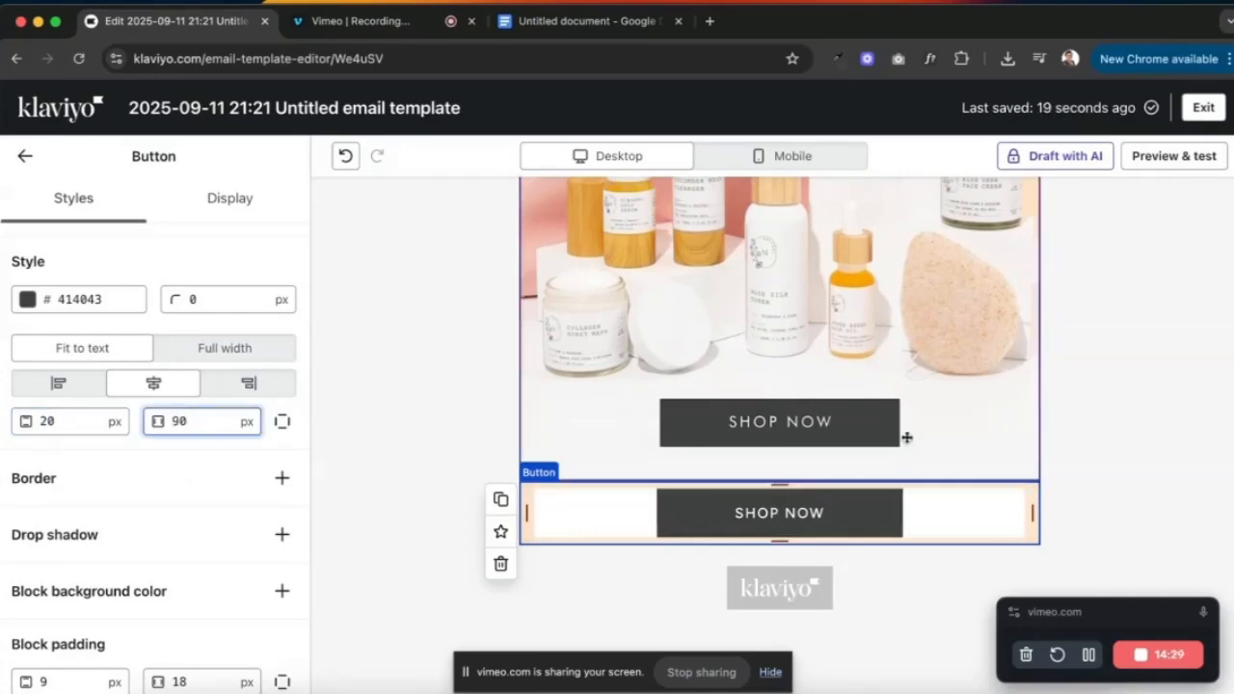
click(1085, 438)
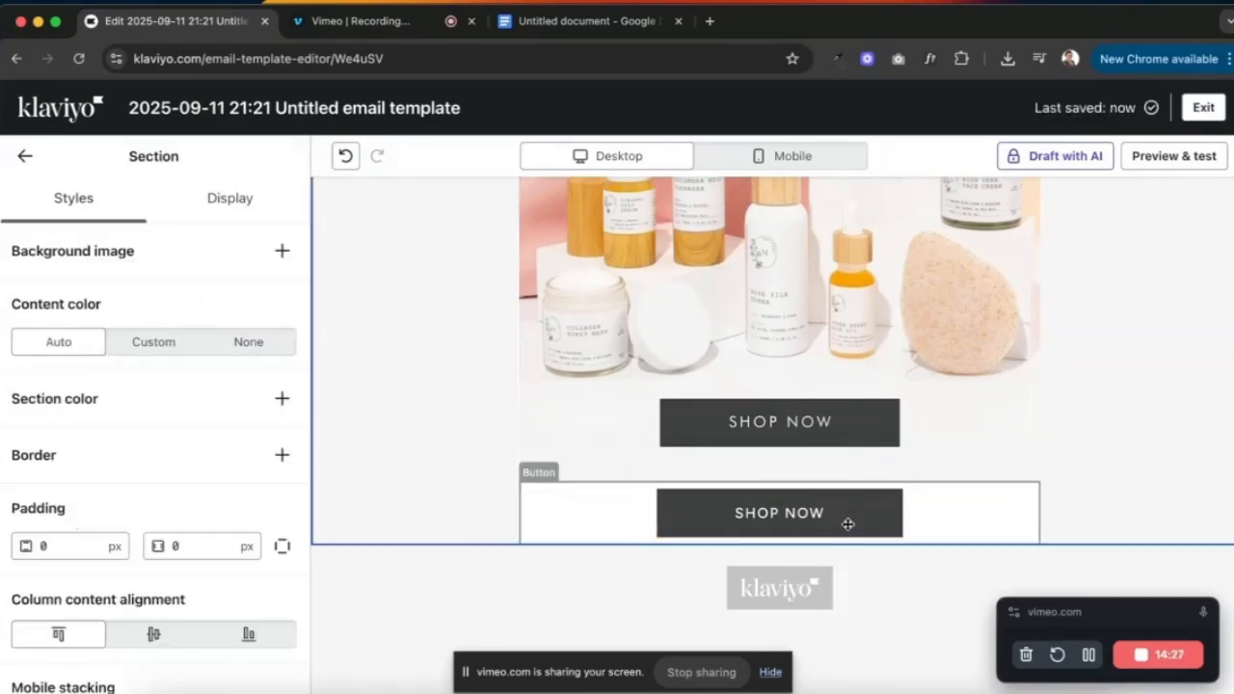
click(848, 524)
click(87, 361)
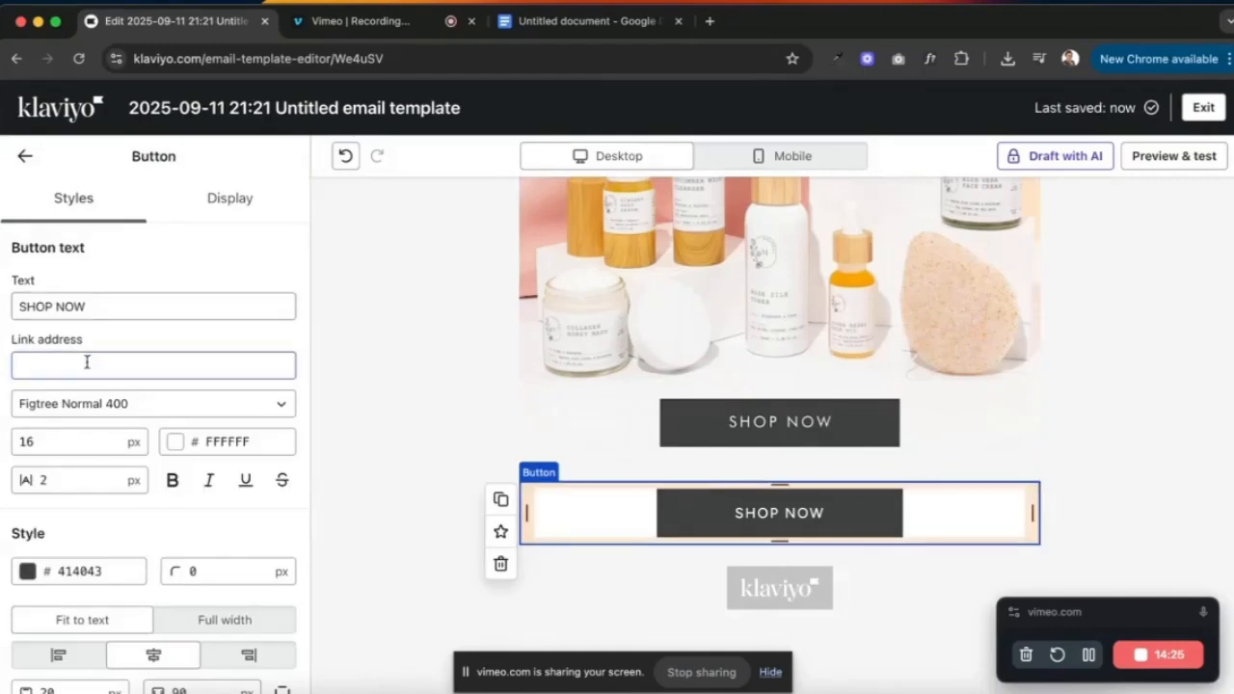
click(87, 361)
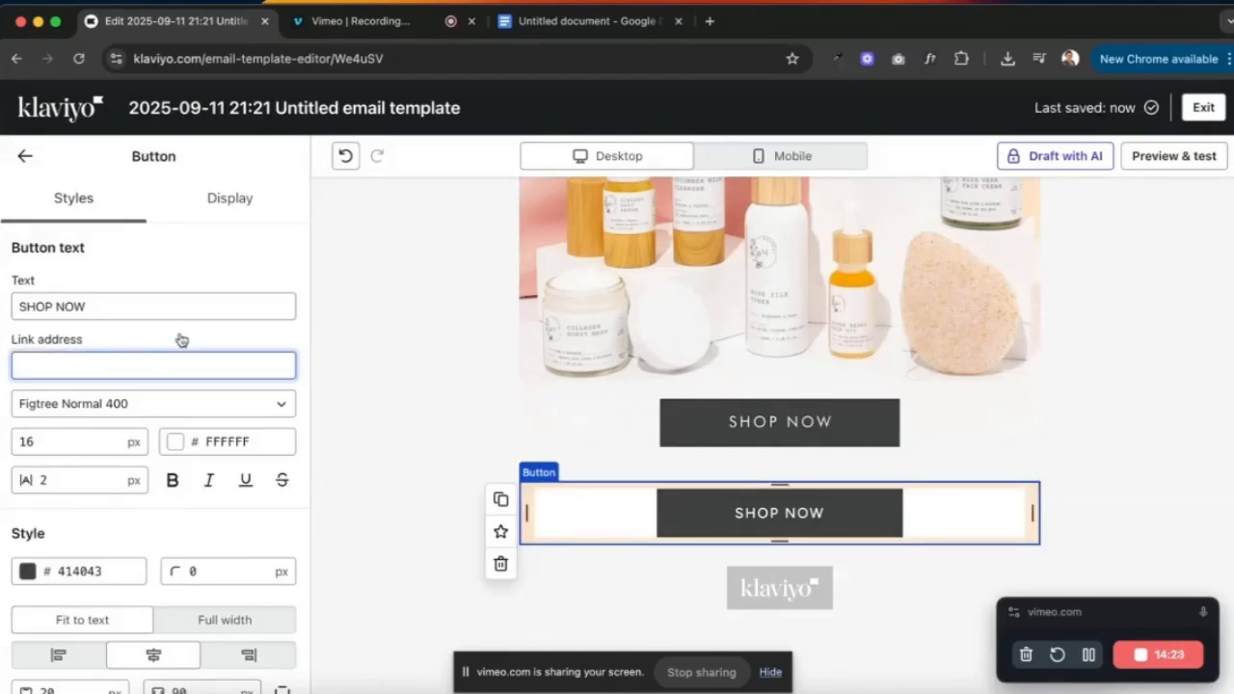
click(1088, 457)
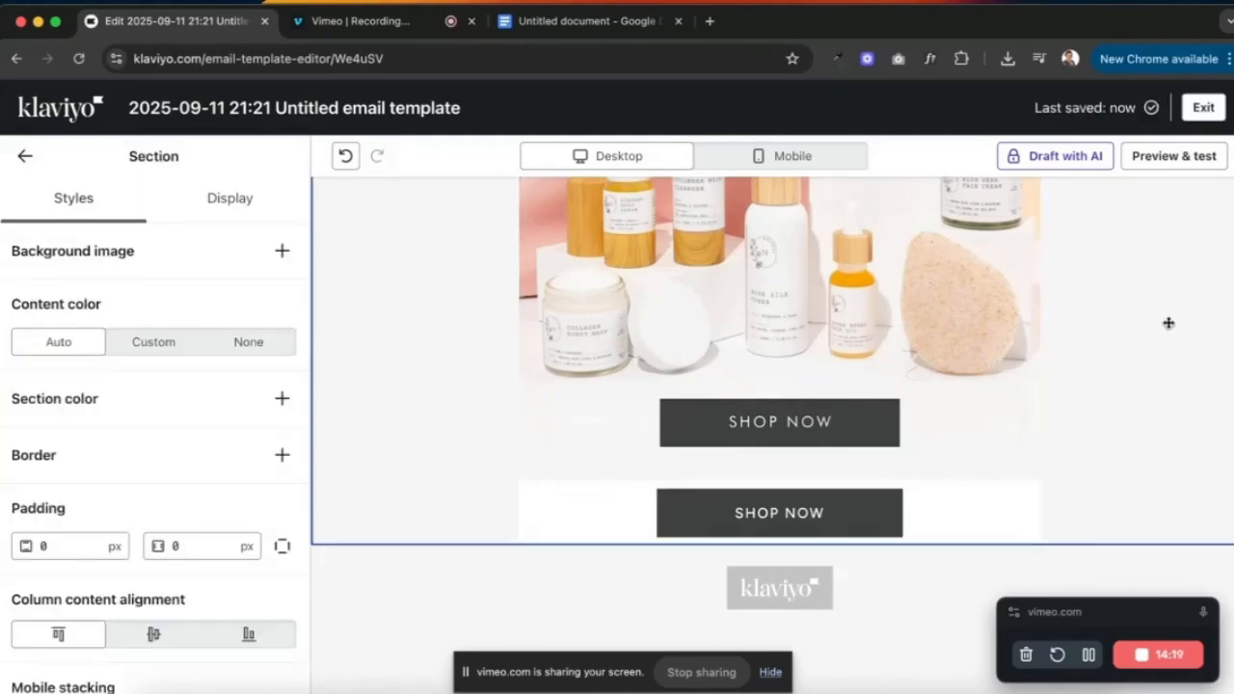
- Sample the light grey F7F7F7 with the colour-picker extension and copy the hex value
click(839, 59)
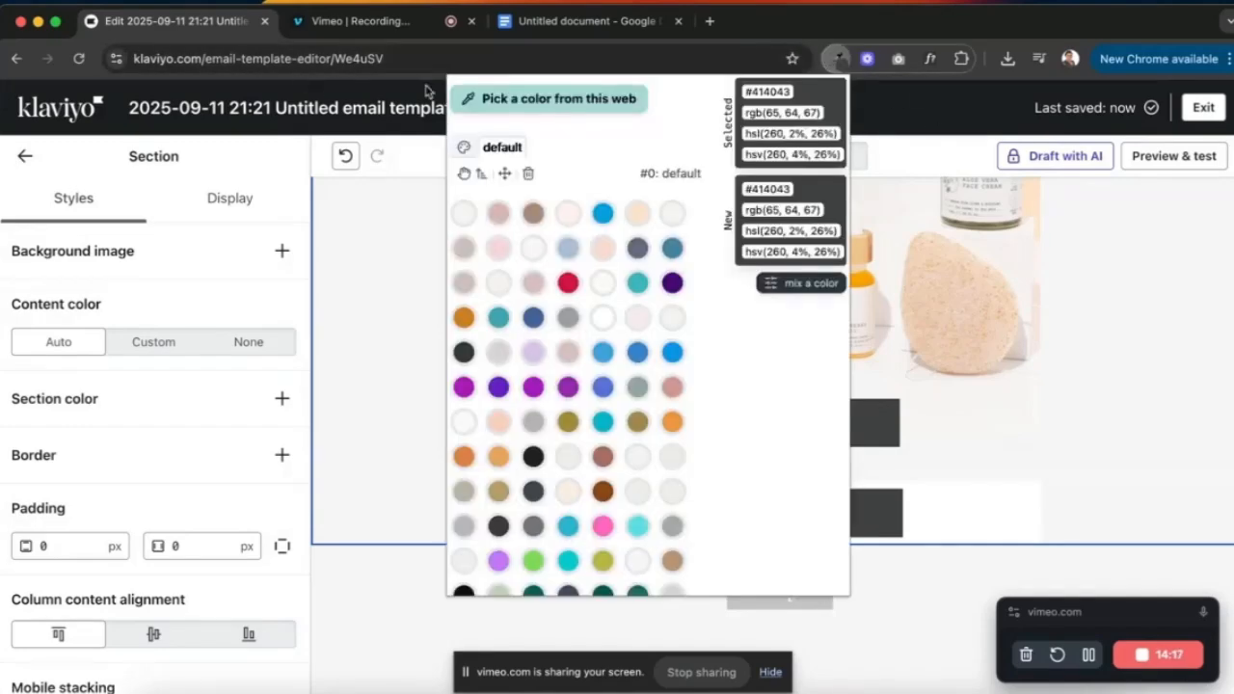
click(535, 98)
click(954, 439)
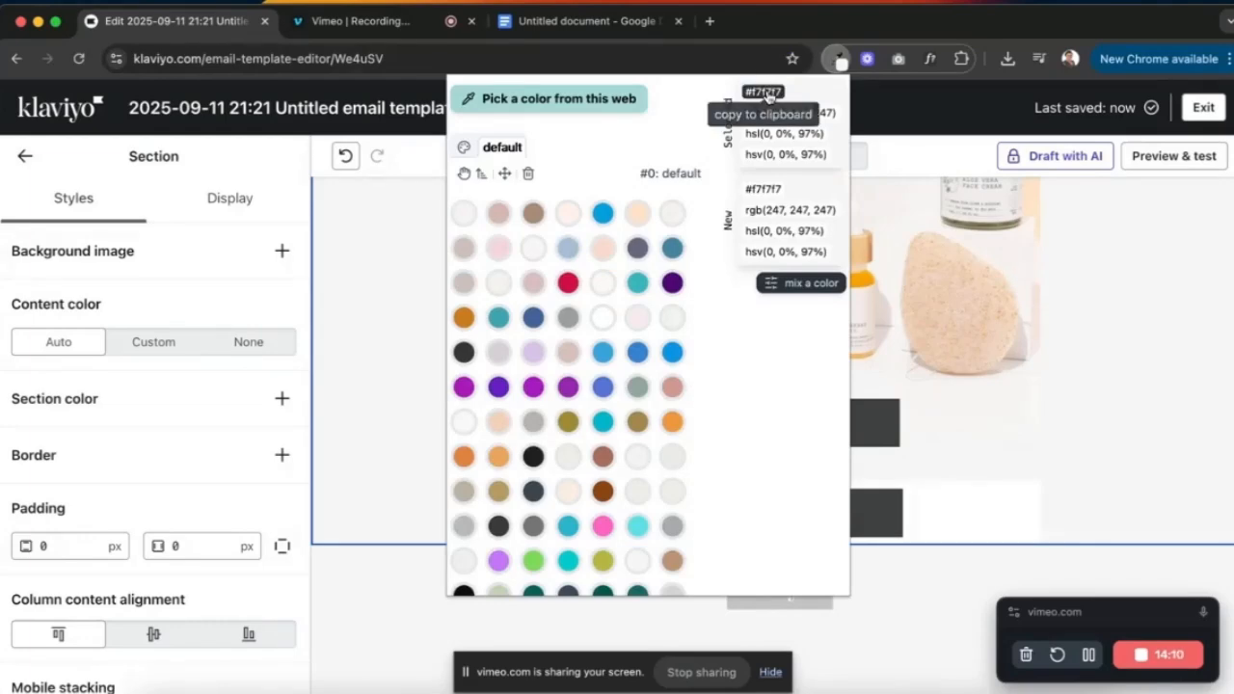
right_click(763, 93)
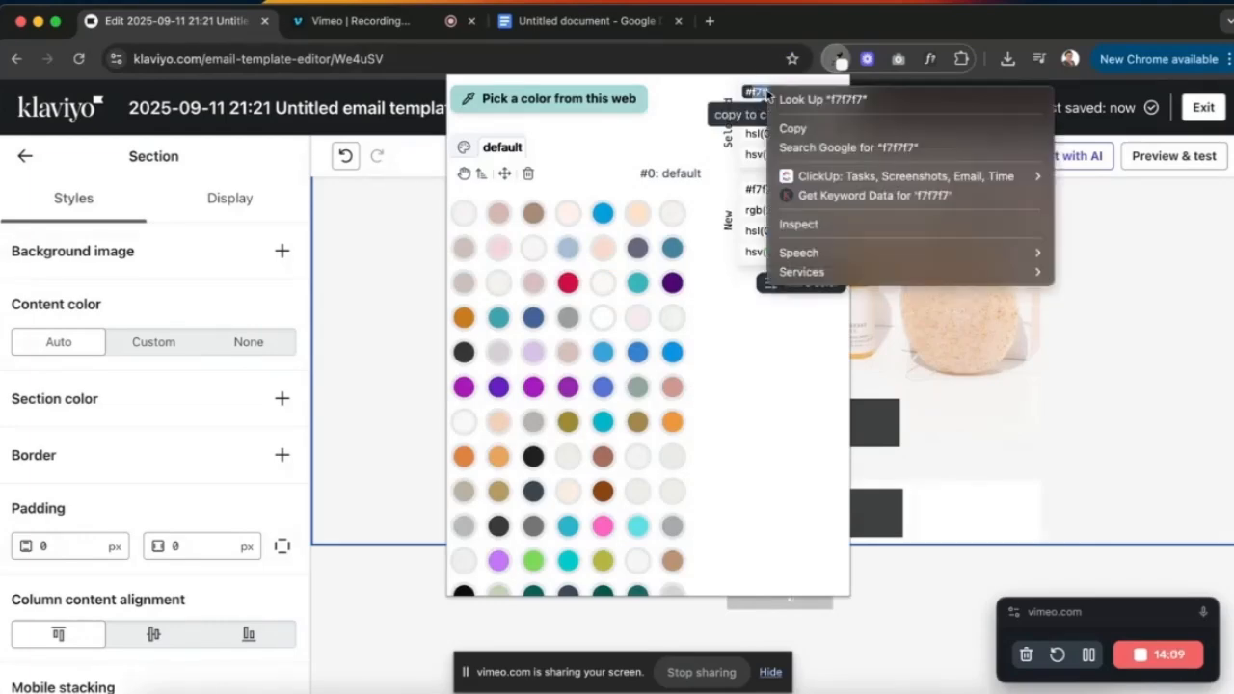
click(811, 129)
click(964, 519)
- Give the second SHOP NOW button block an F7F7F7 block background colour
click(564, 511)
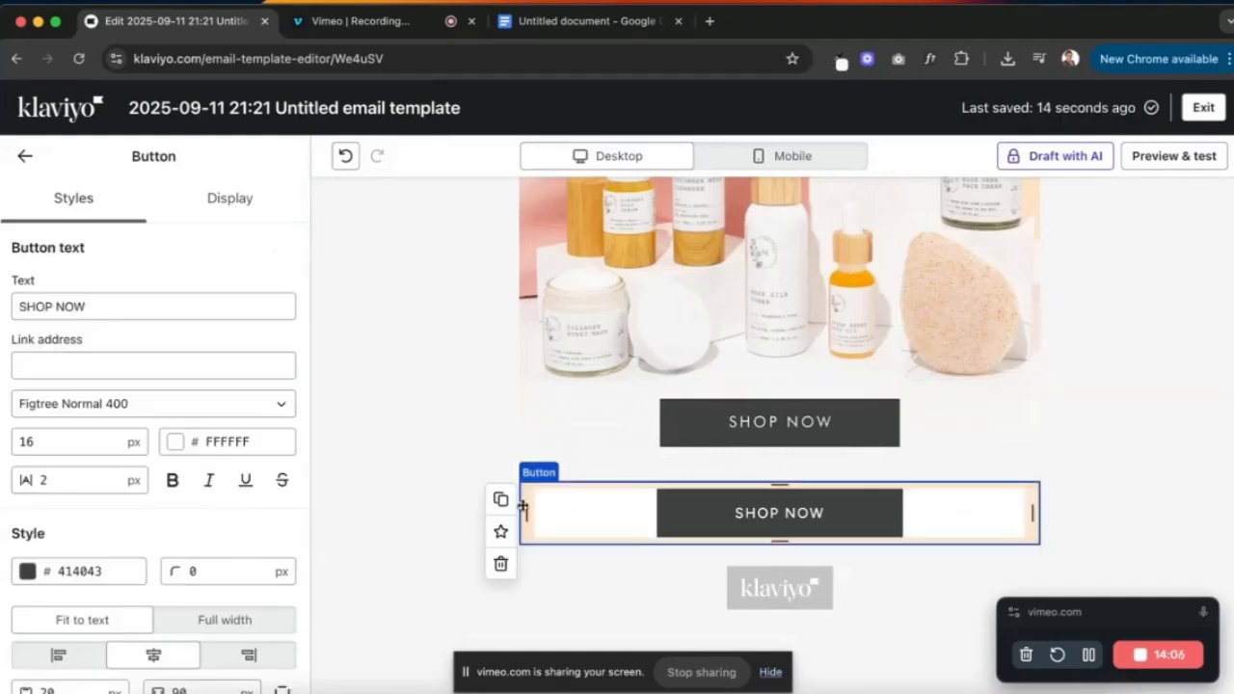
scroll(216, 505, down, 5)
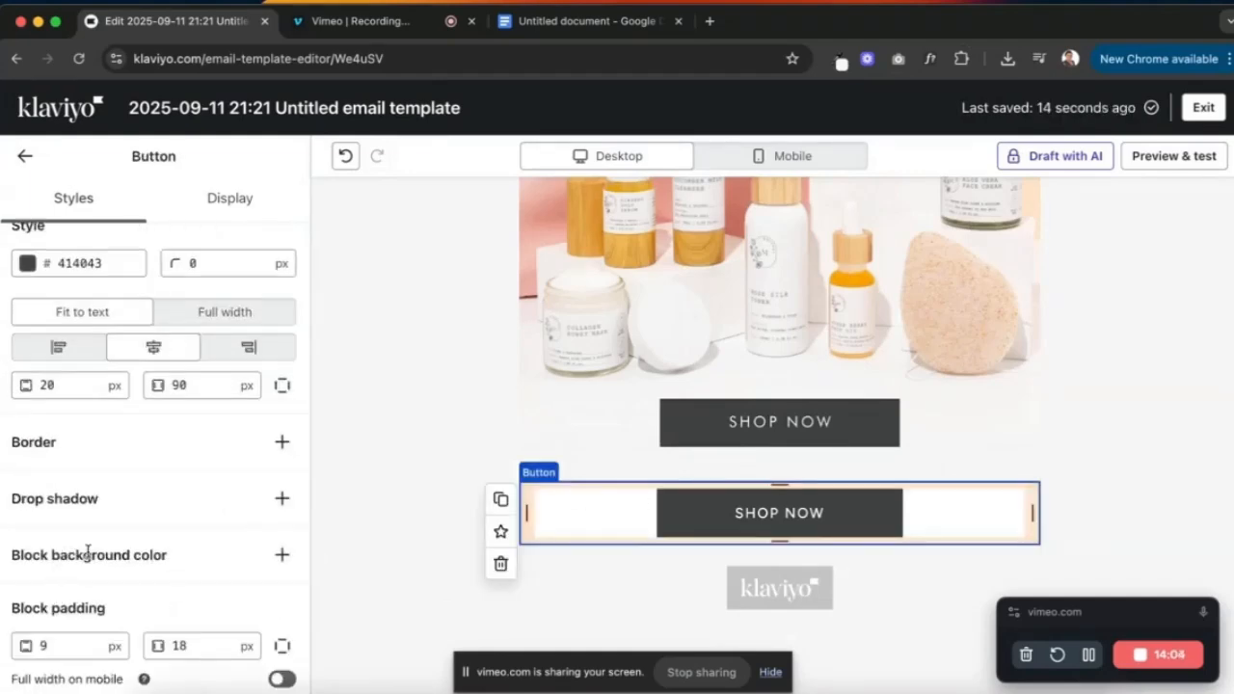
click(281, 555)
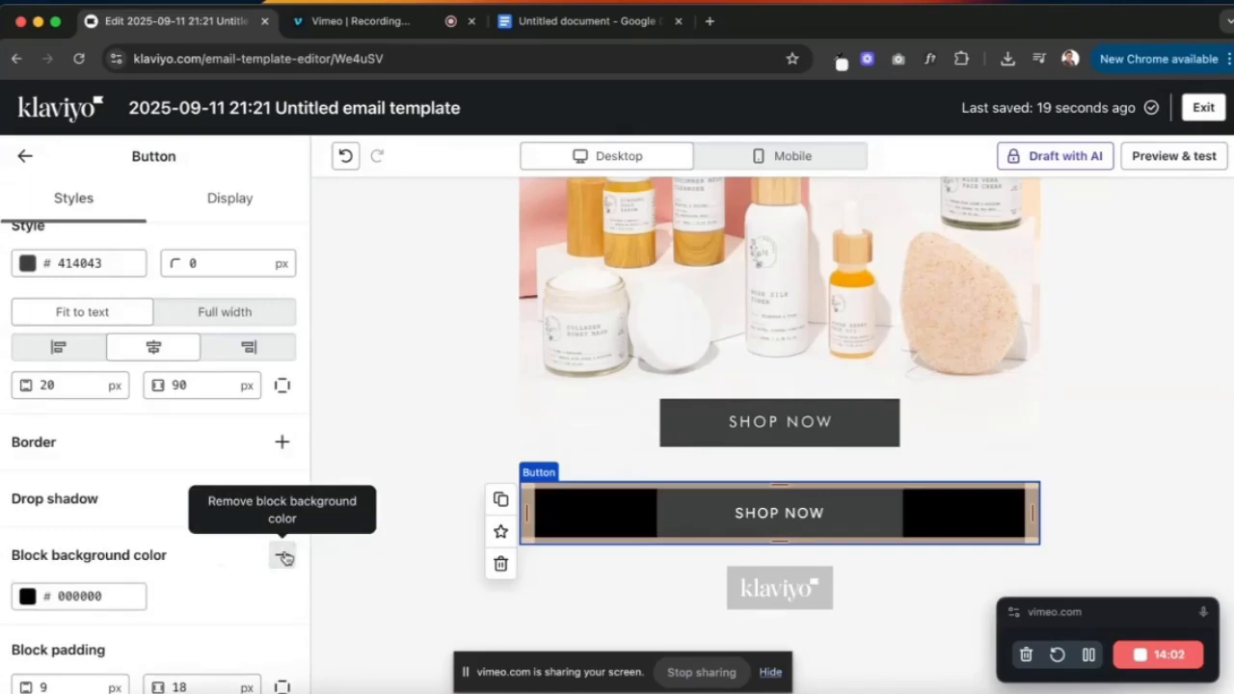
click(95, 594)
text(F)
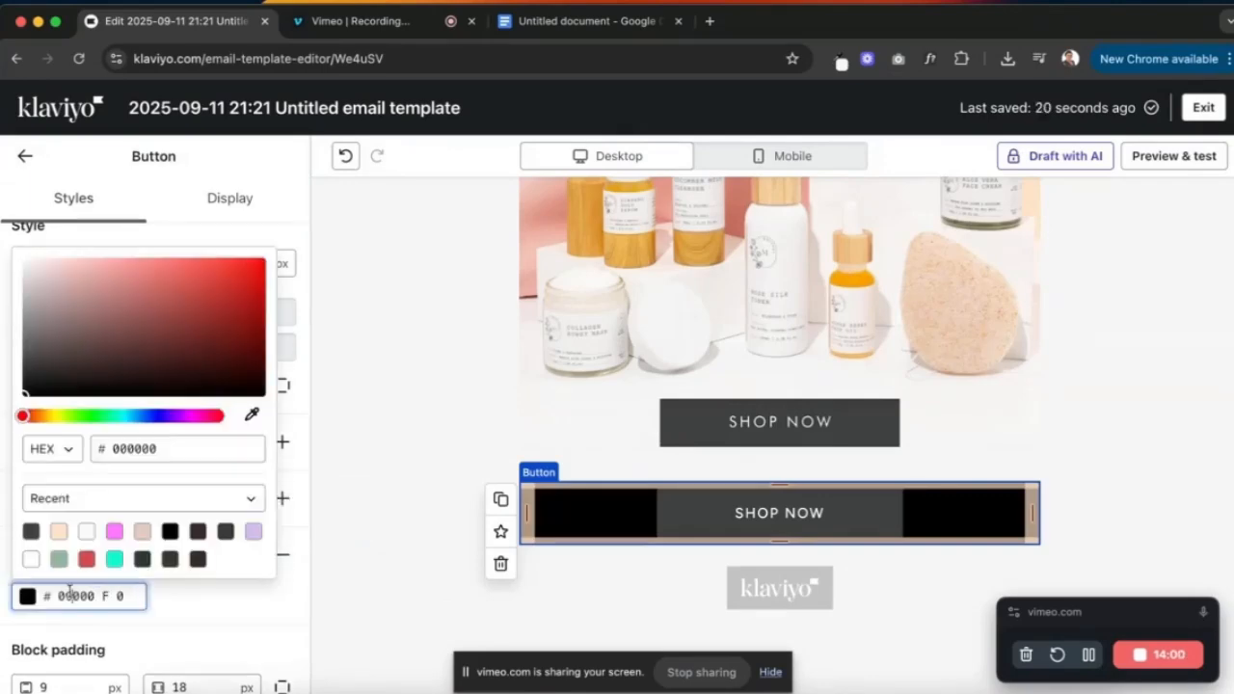
triple_click(71, 593)
key(super+v)
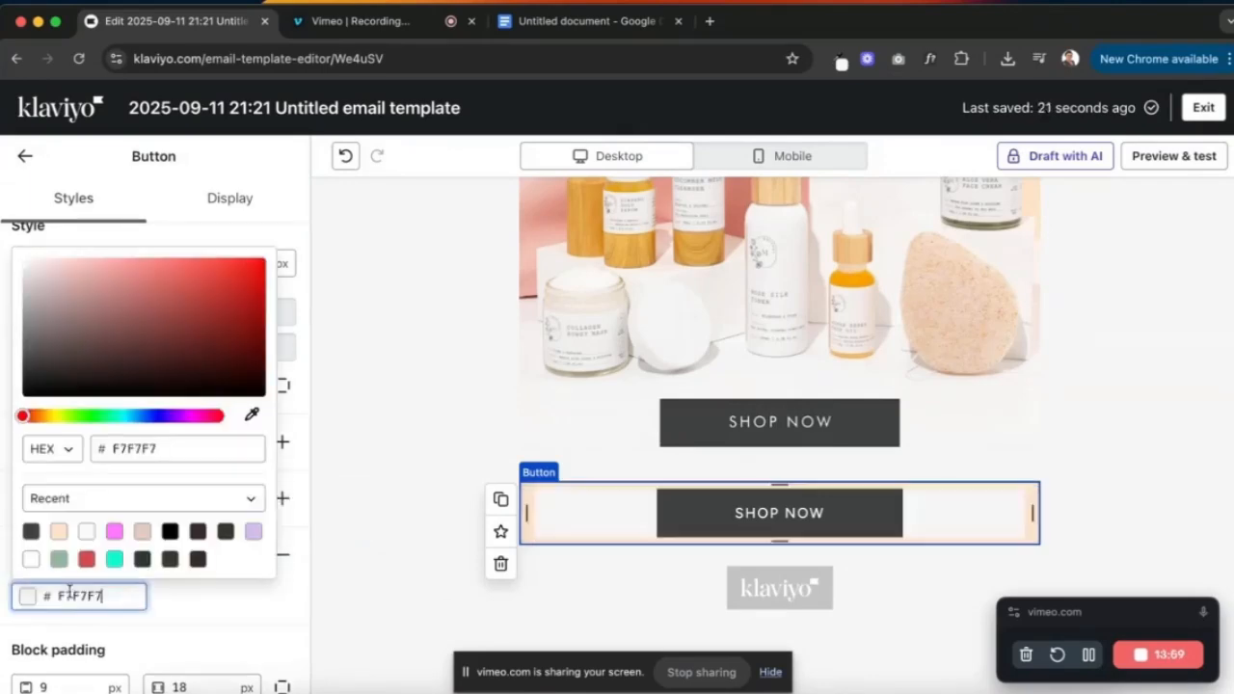
click(294, 539)
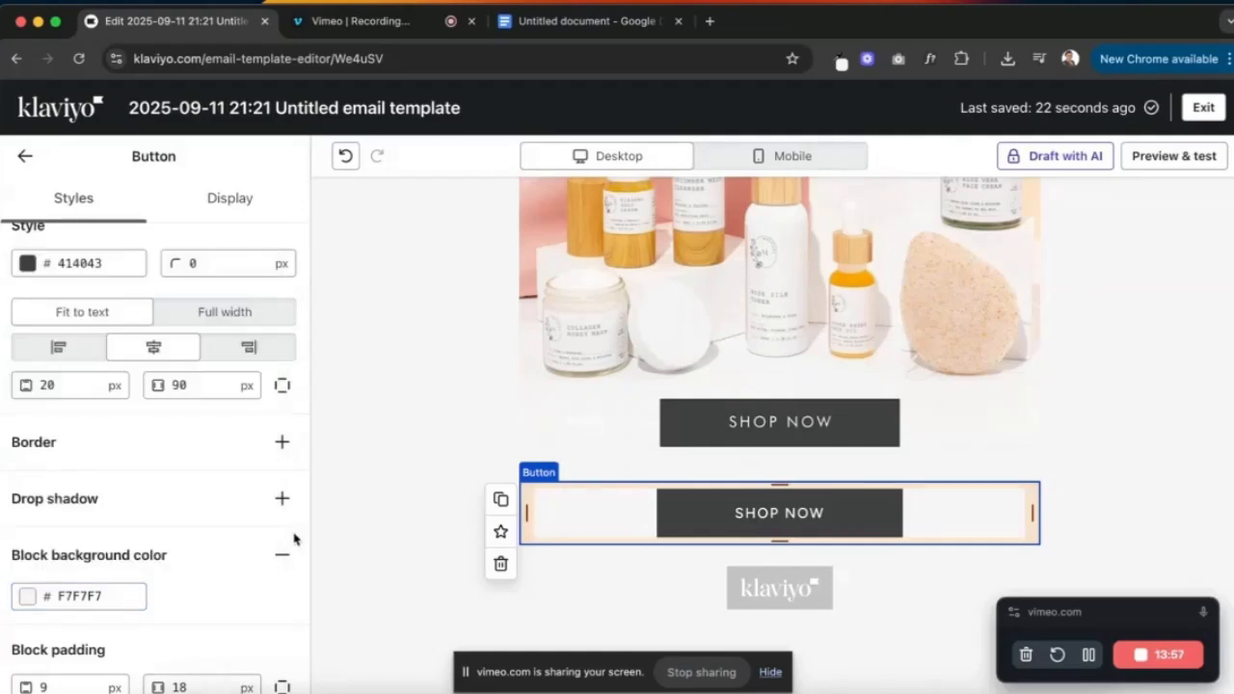
click(1148, 446)
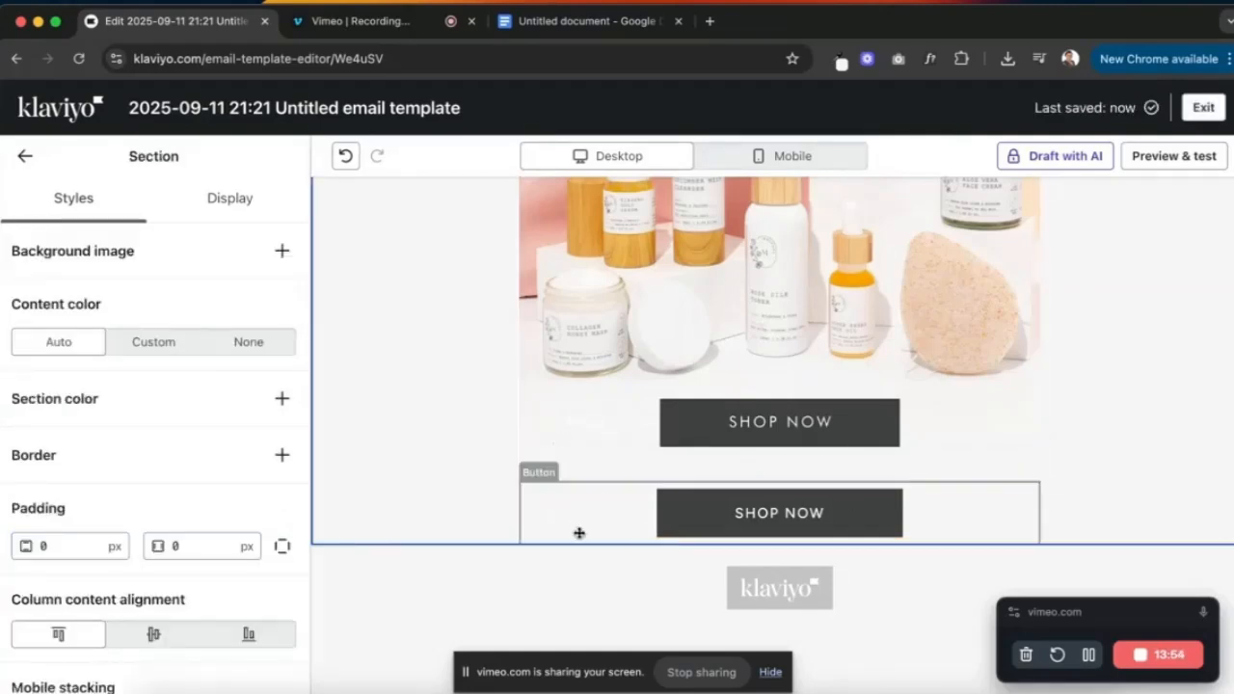
- Crop the product image's bottom edge to just above its built-in SHOP NOW button
click(727, 381)
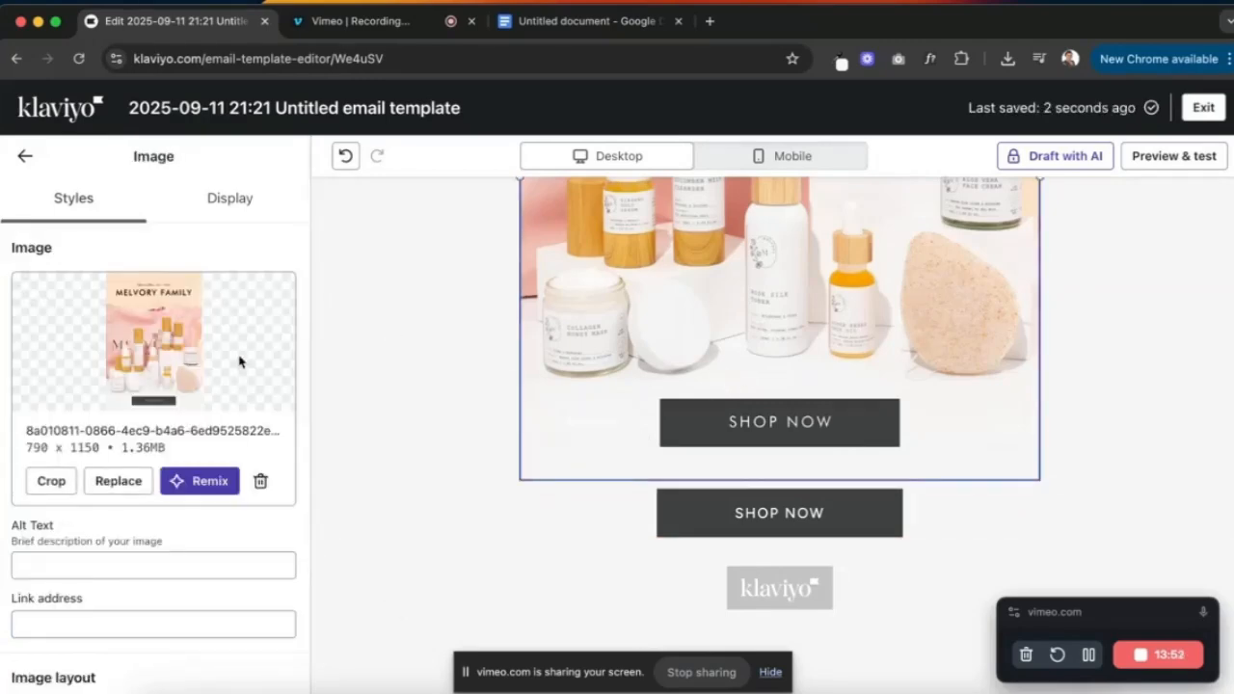
click(51, 480)
scroll(329, 298, down, 6)
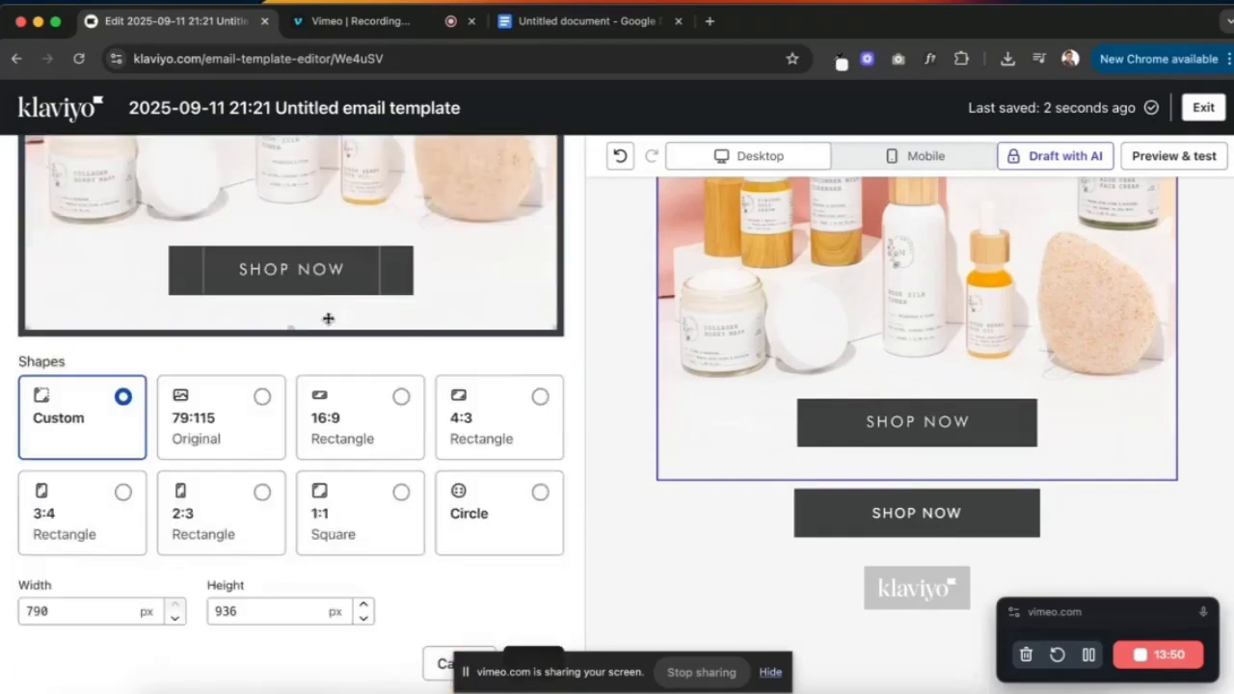
scroll(308, 391, up, 1)
drag(290, 424, 290, 330)
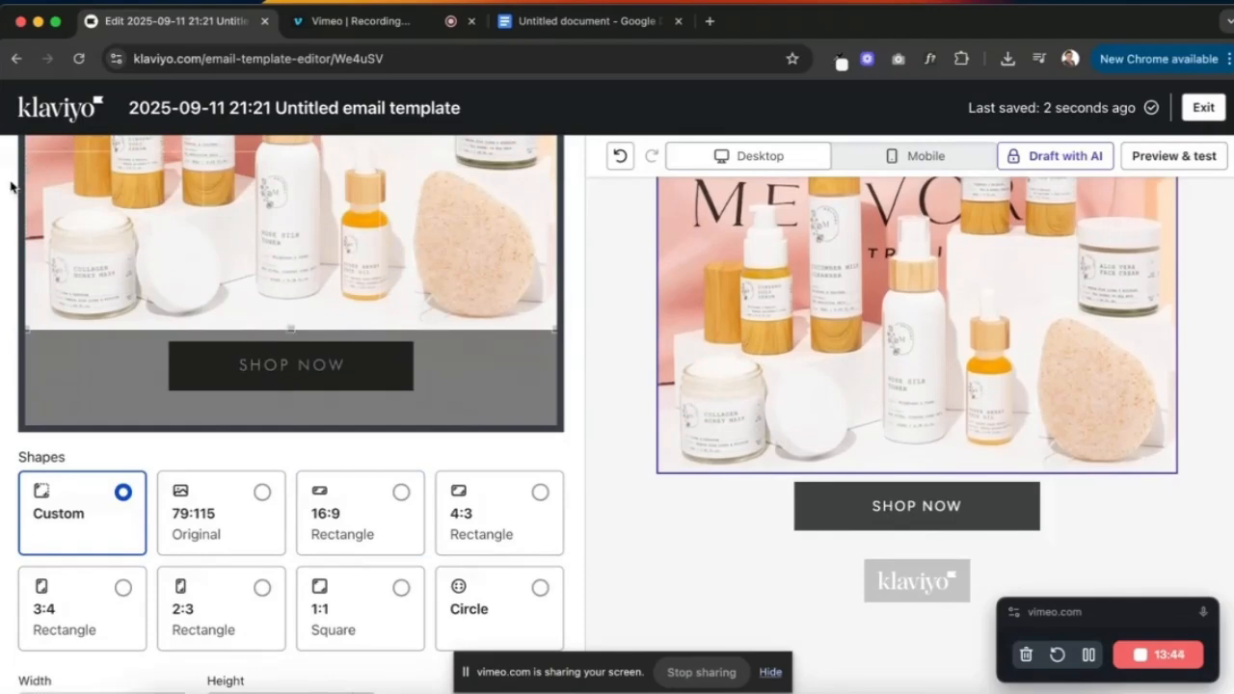
scroll(11, 186, up, 5)
scroll(12, 187, up, 2)
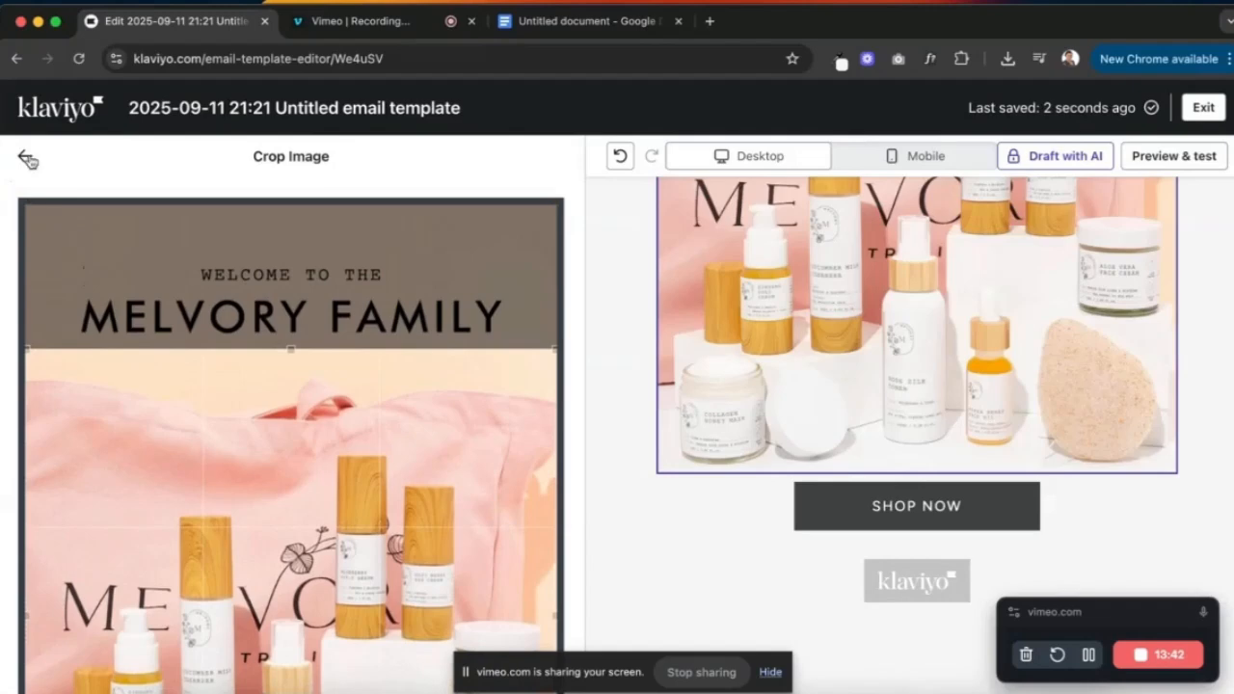
click(25, 159)
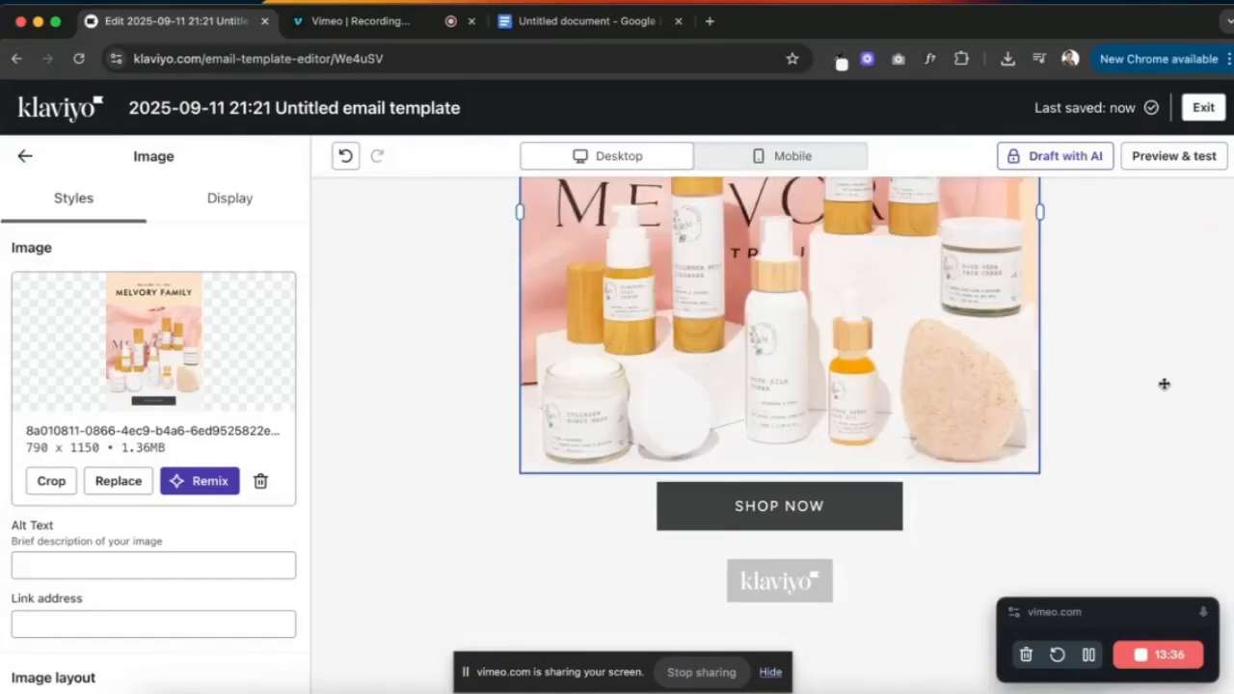
scroll(1163, 384, up, 5)
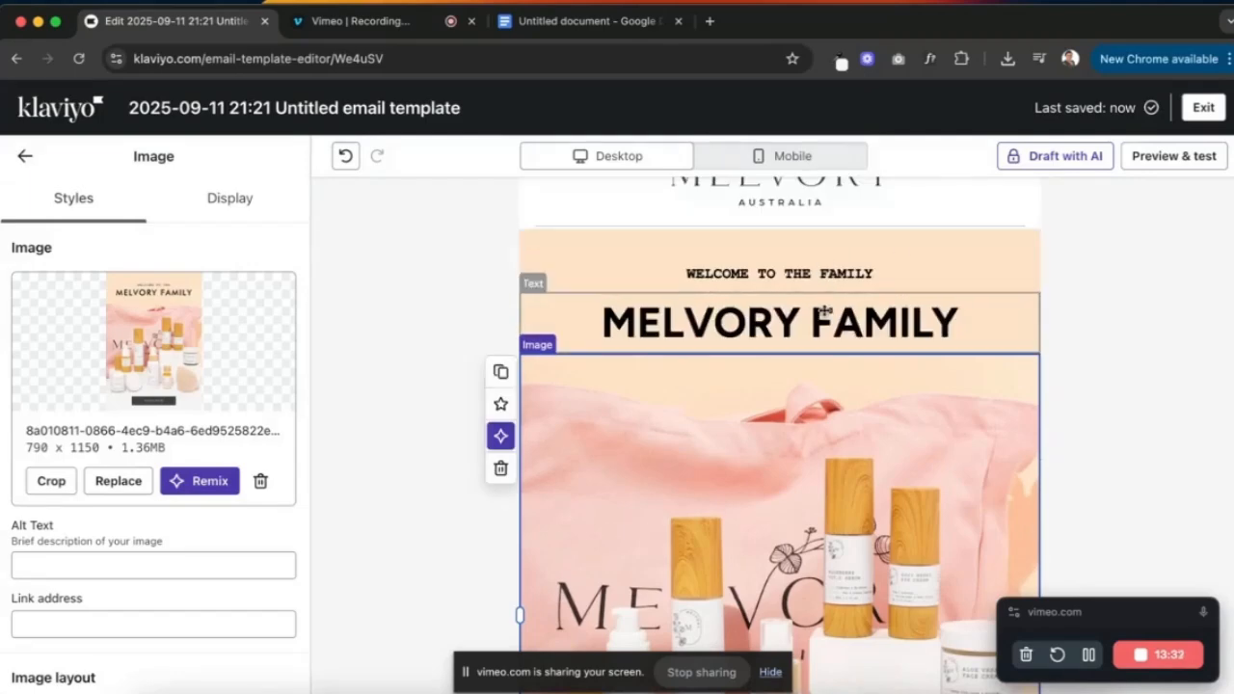
scroll(824, 310, down, 7)
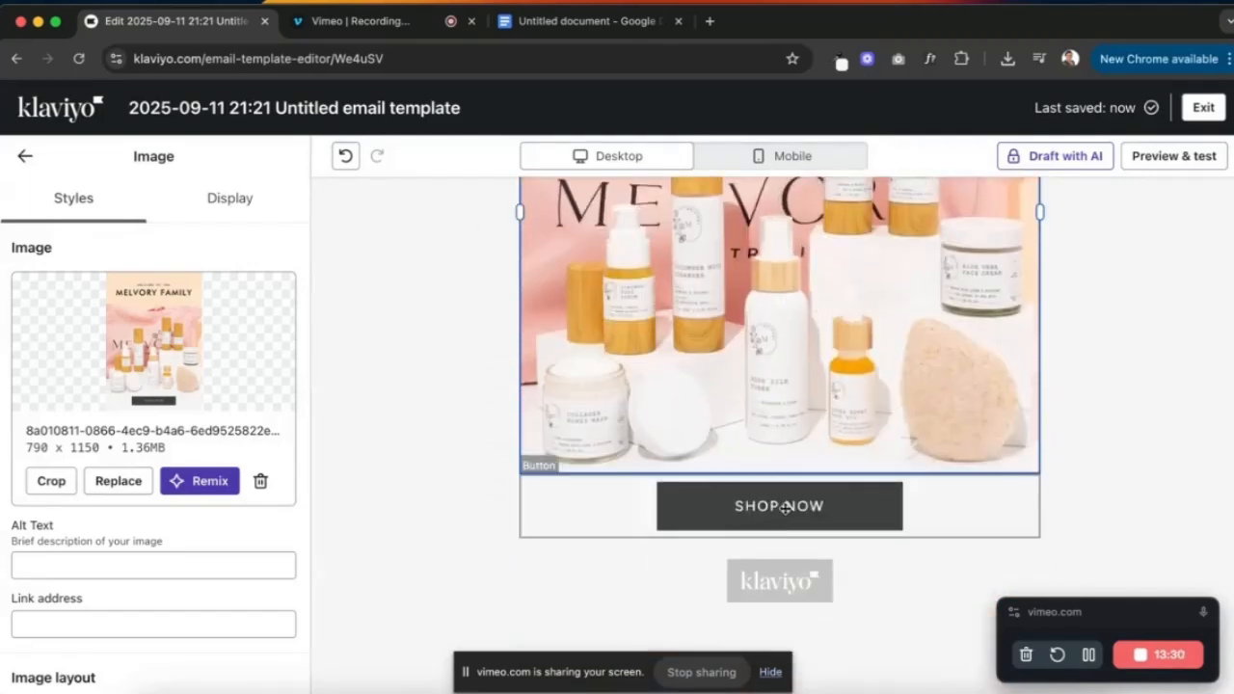
- Add a Text block below SHOP NOW and paste the welcome copy as plain text
click(1046, 484)
drag(56, 303, 654, 545)
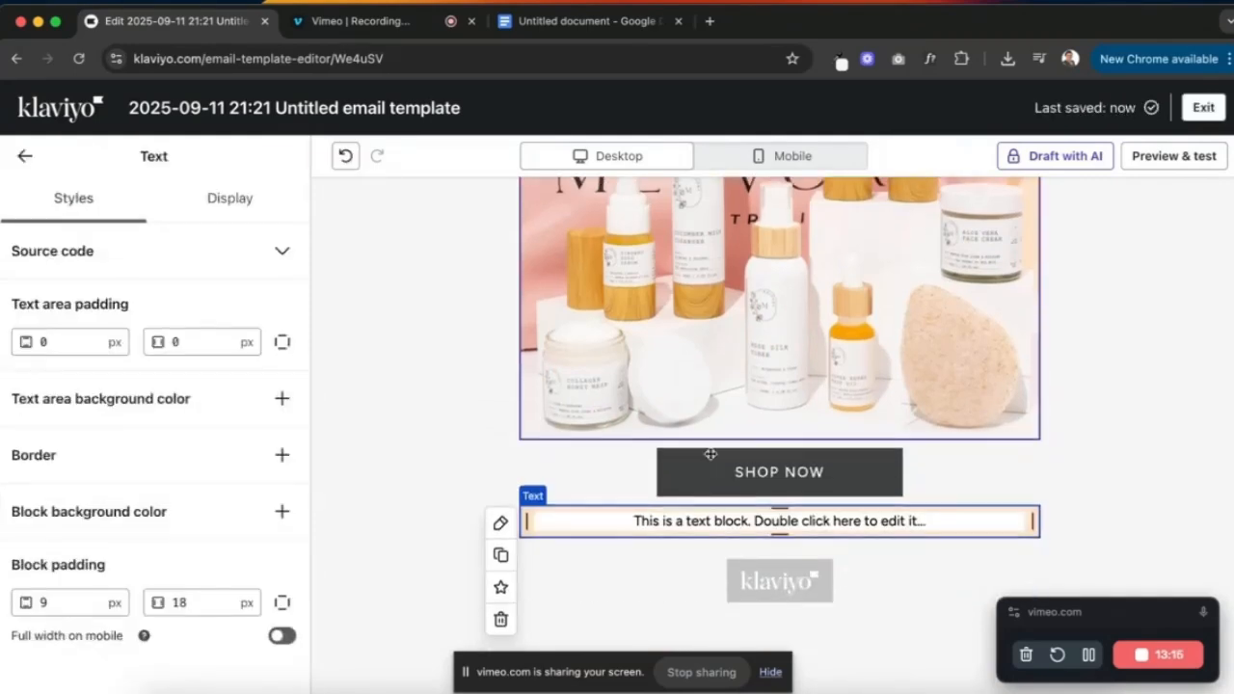
triple_click(738, 524)
key(ctrl+v)
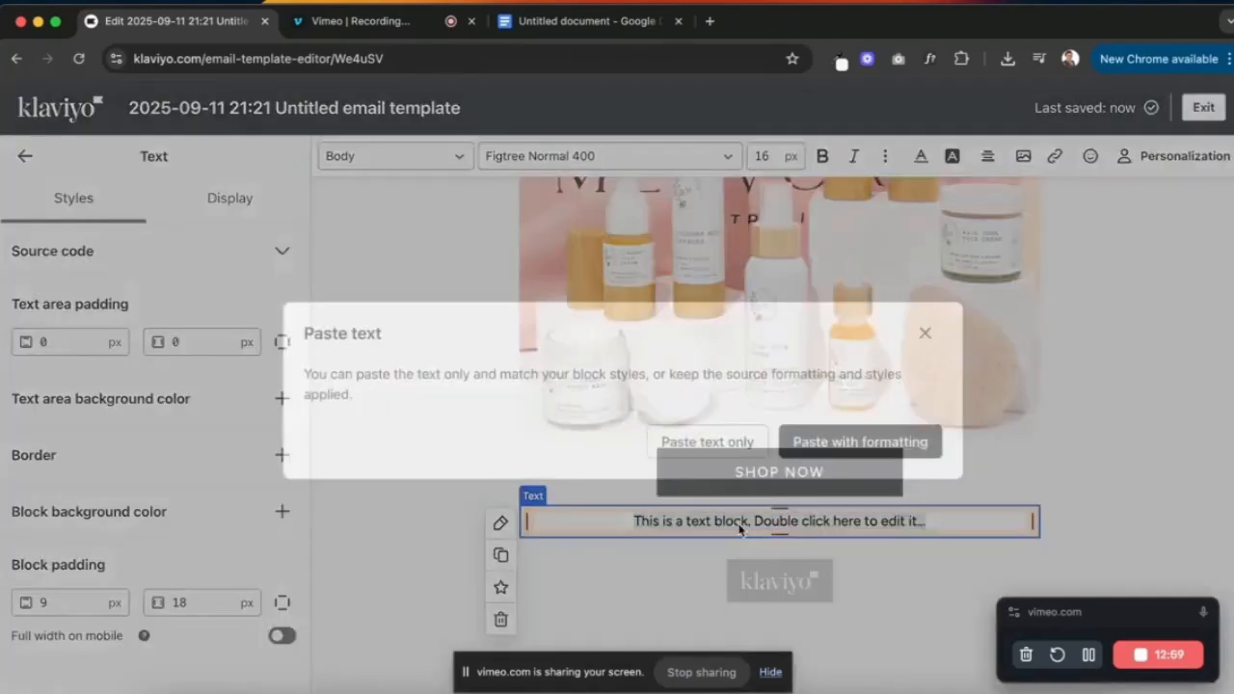
click(739, 449)
- Bold the 'We're glad you're here!' opening line and add a blank line after it
scroll(733, 462, down, 3)
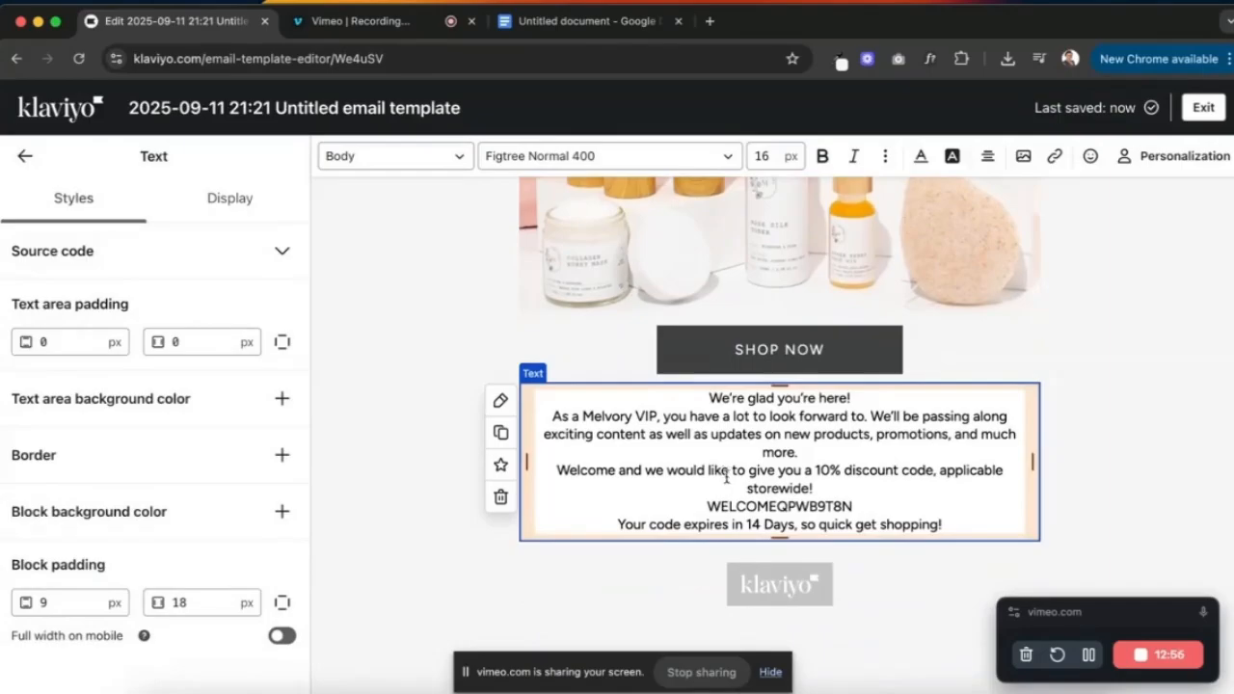
key(ctrl+Up)
click(484, 321)
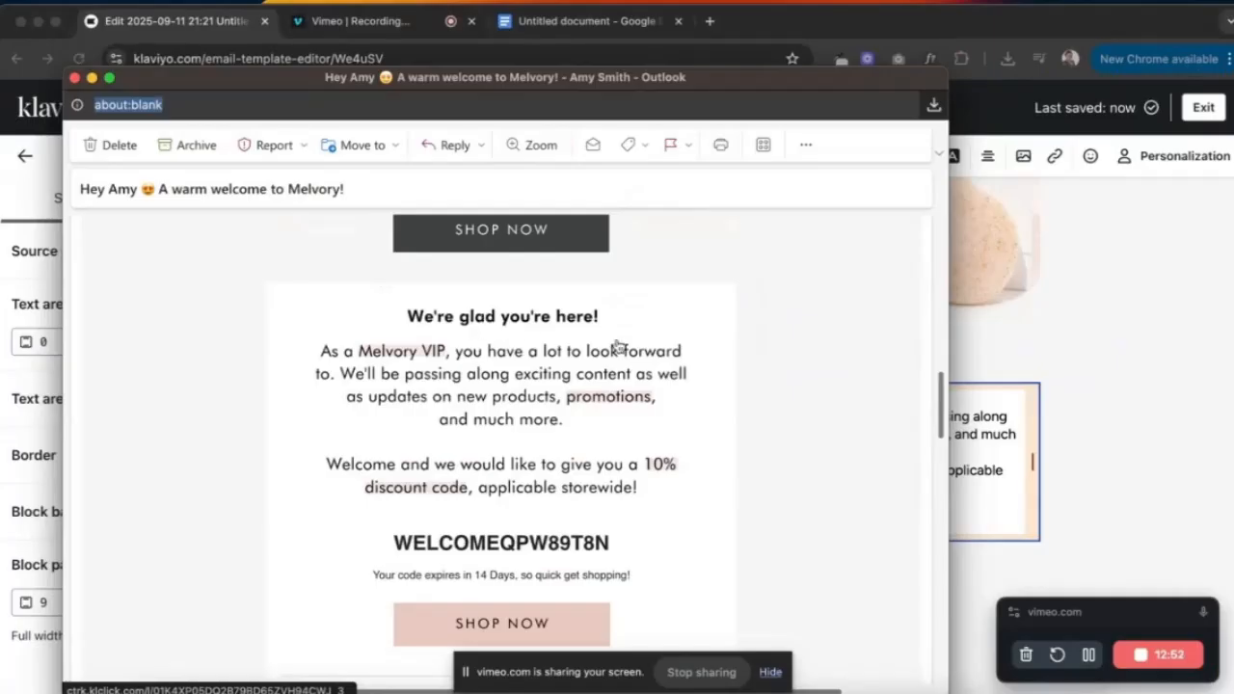
click(984, 462)
click(855, 400)
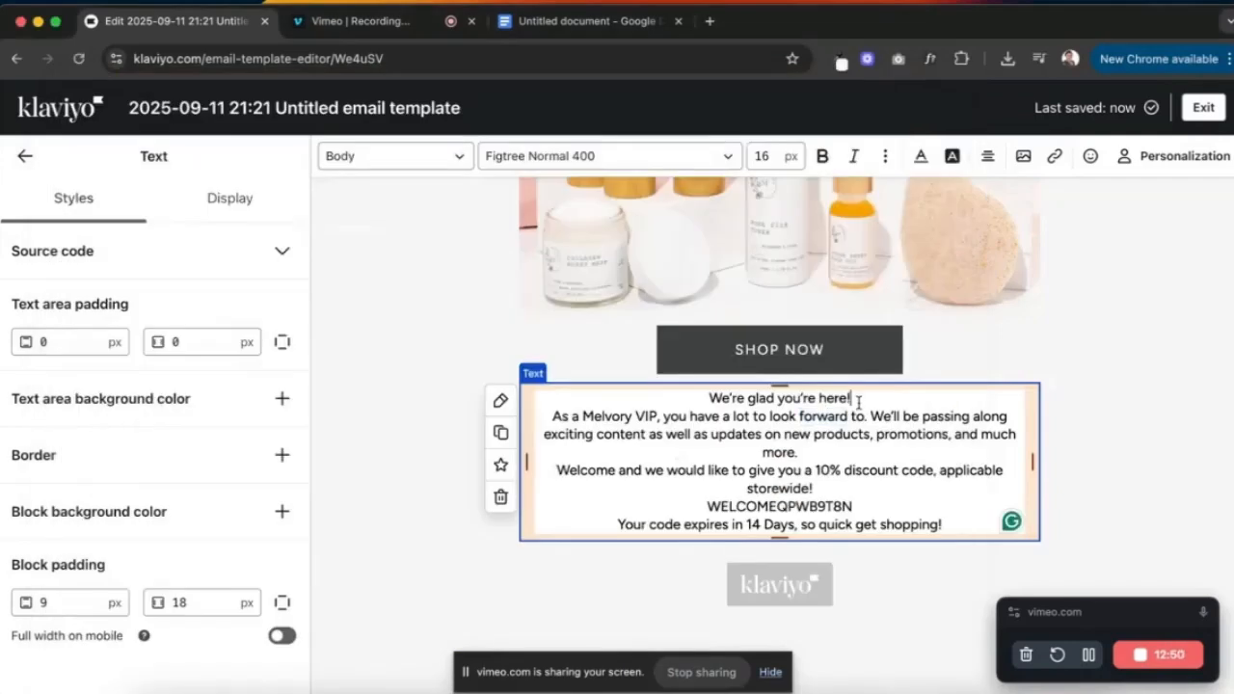
key(Return)
drag(861, 400, 703, 398)
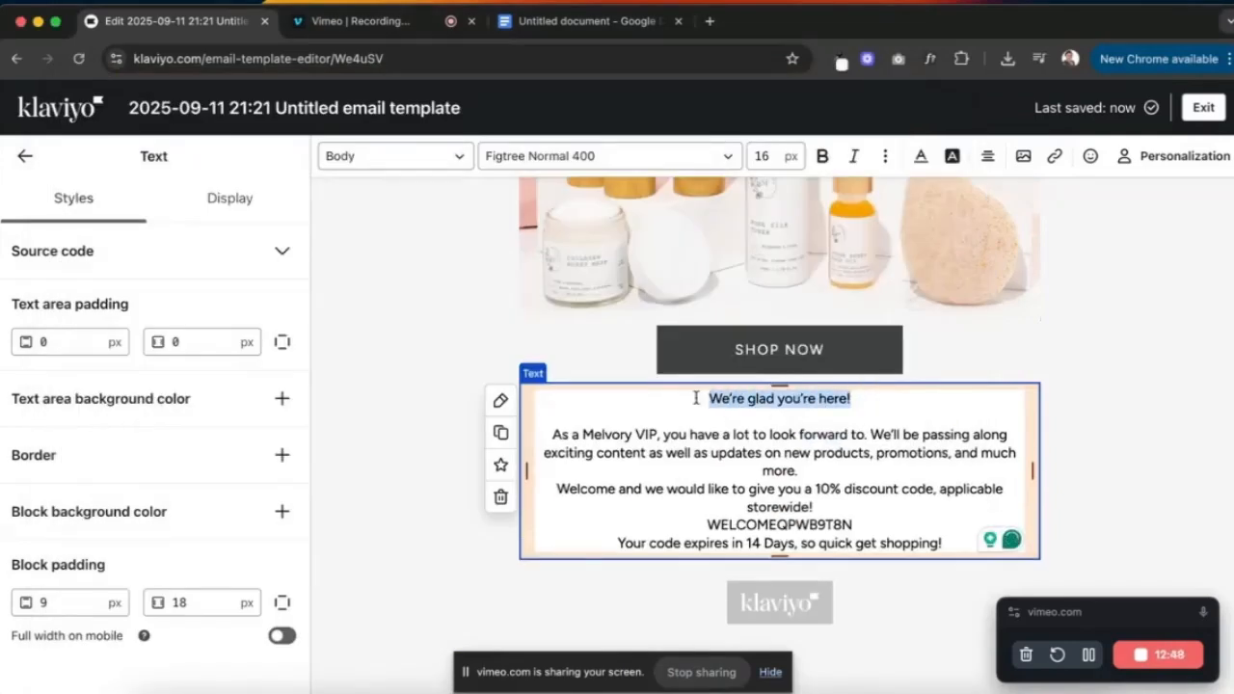
click(822, 156)
- Add blank lines after 'much more.' and 'storewide!', then compare spacing with the original email
click(852, 471)
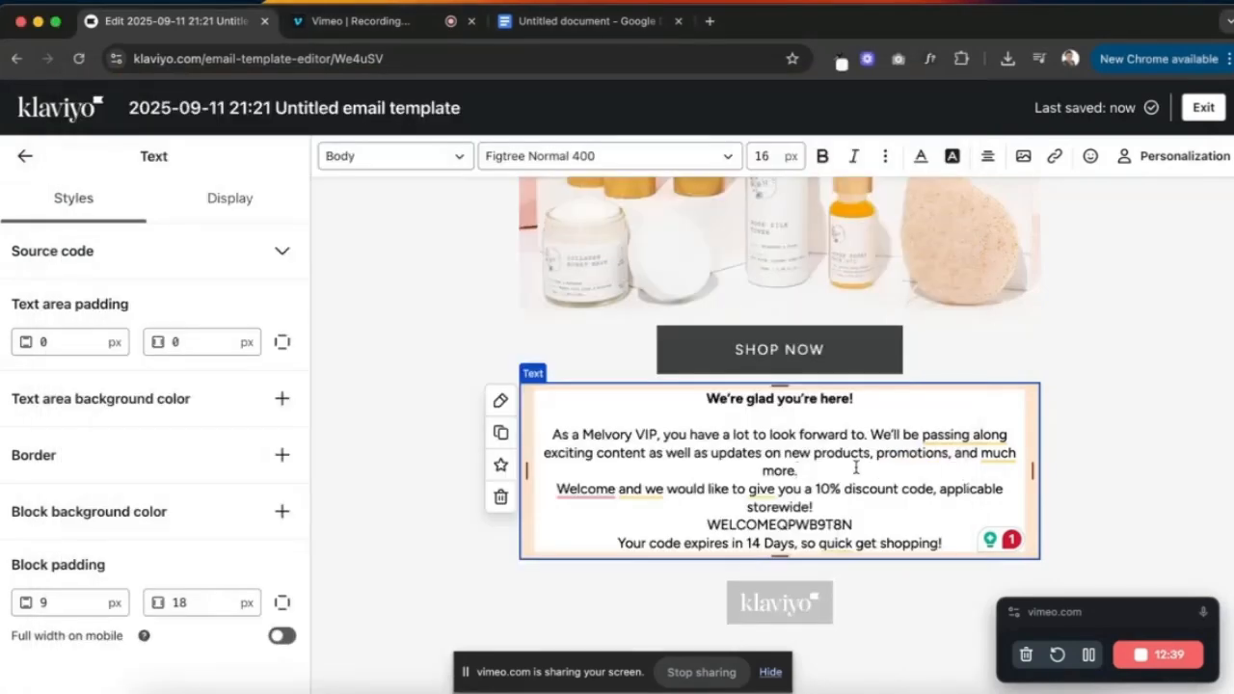
key(Return)
click(844, 521)
key(Return)
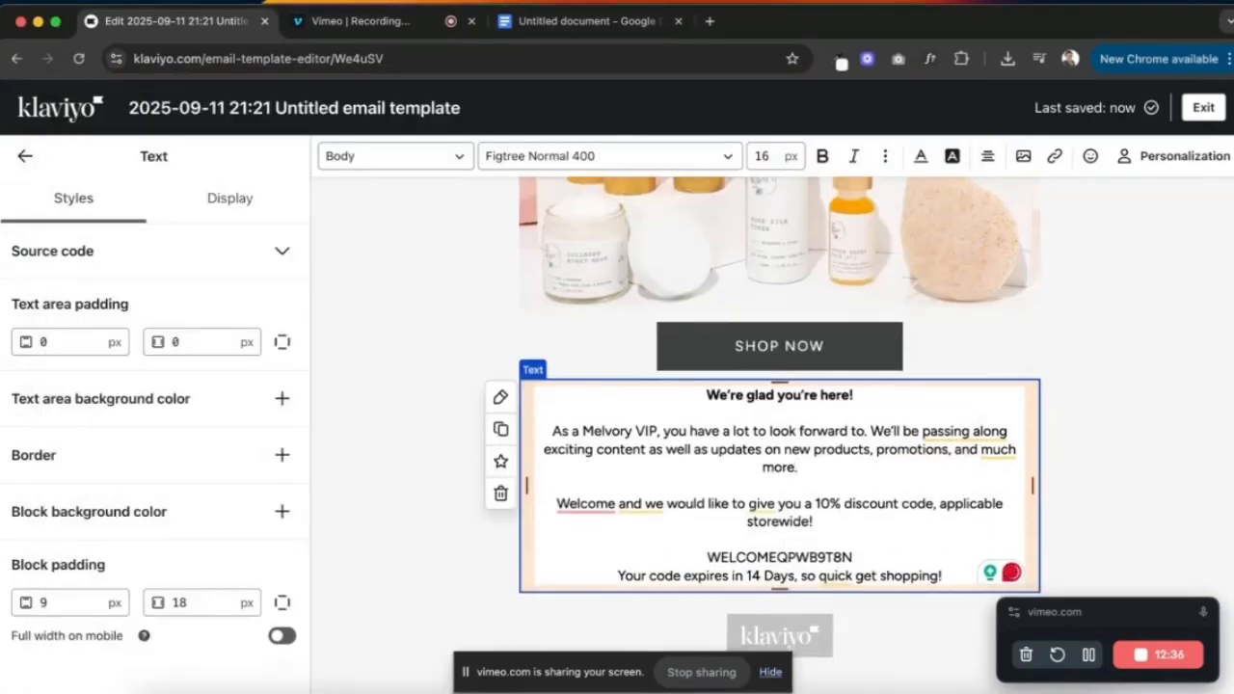
scroll(849, 520, down, 1)
key(ctrl+Up)
click(389, 328)
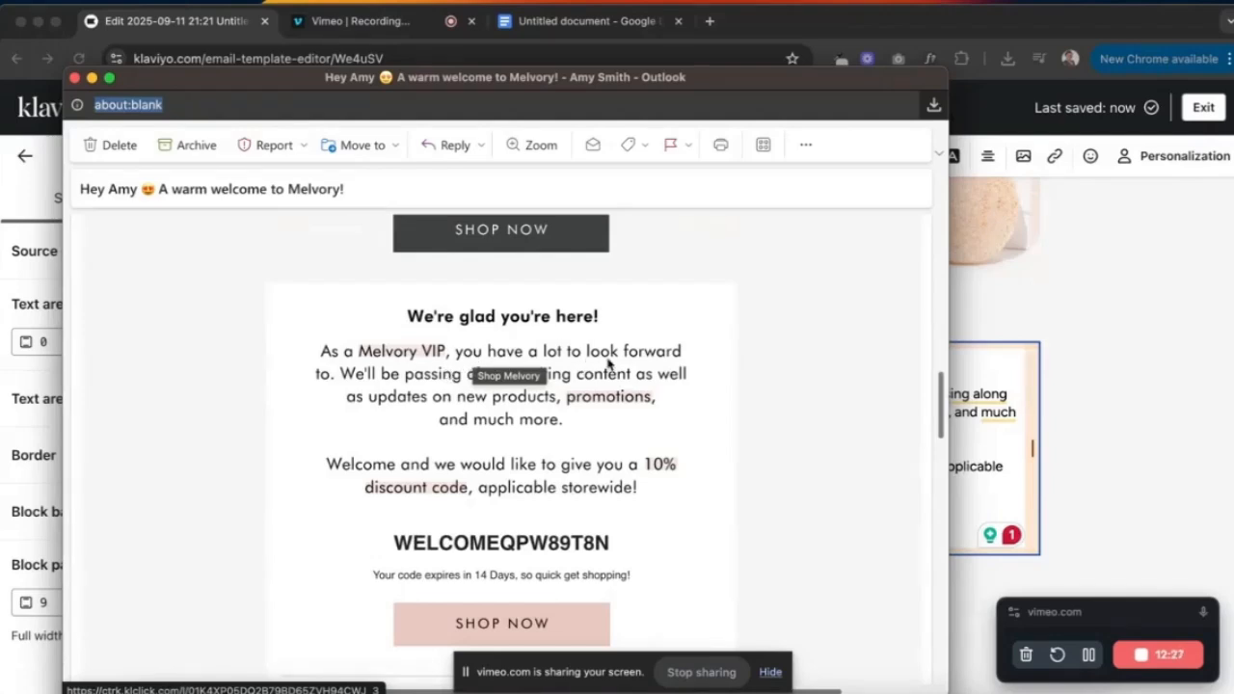
click(1146, 396)
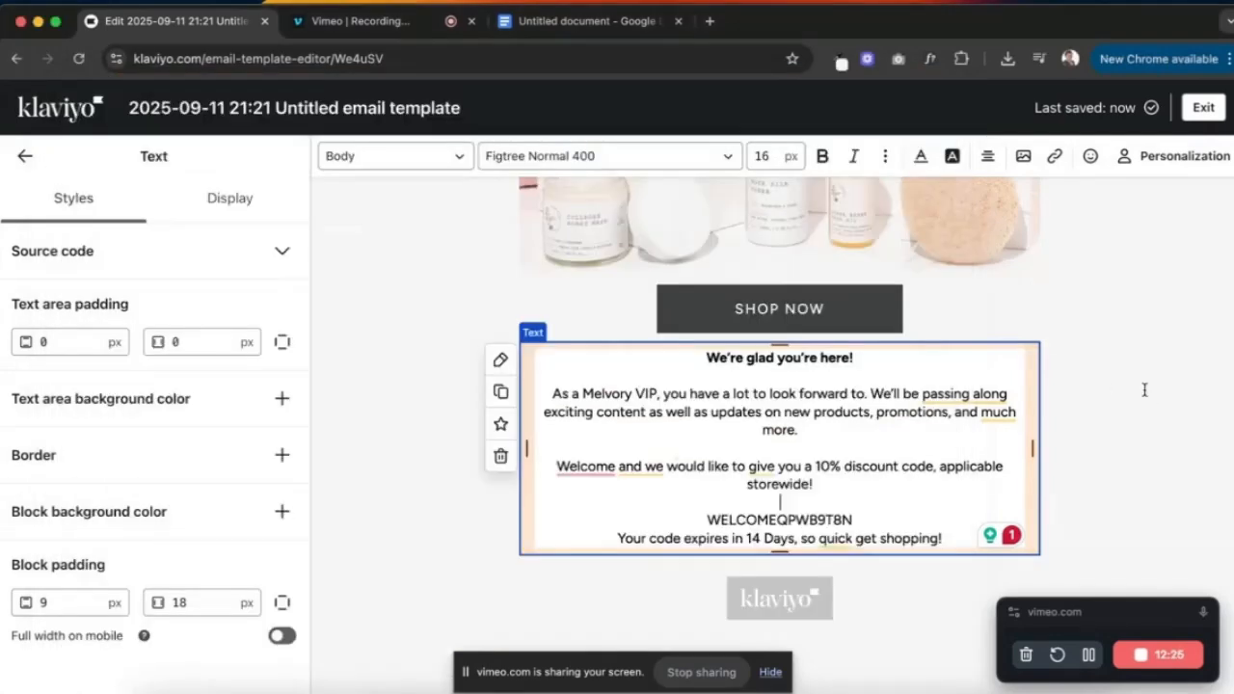
- Set the body text letter spacing to 1 px in the template-wide styles
key(Escape)
click(236, 158)
scroll(183, 377, down, 8)
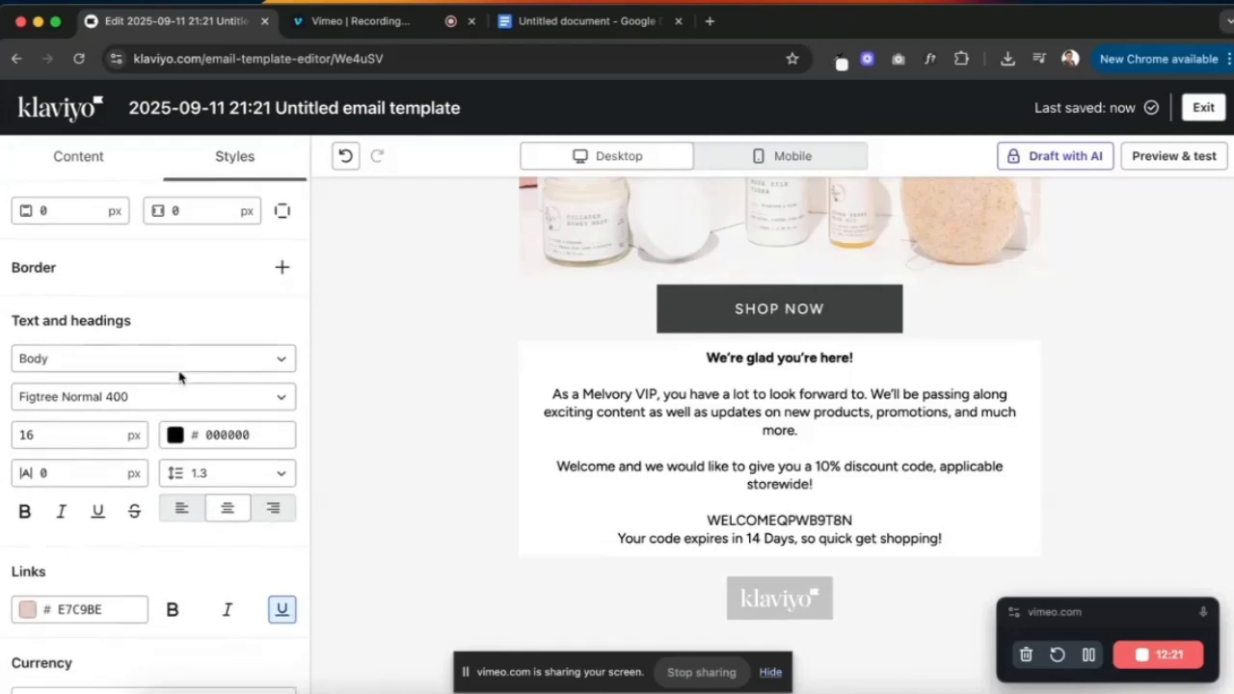
scroll(180, 377, down, 1)
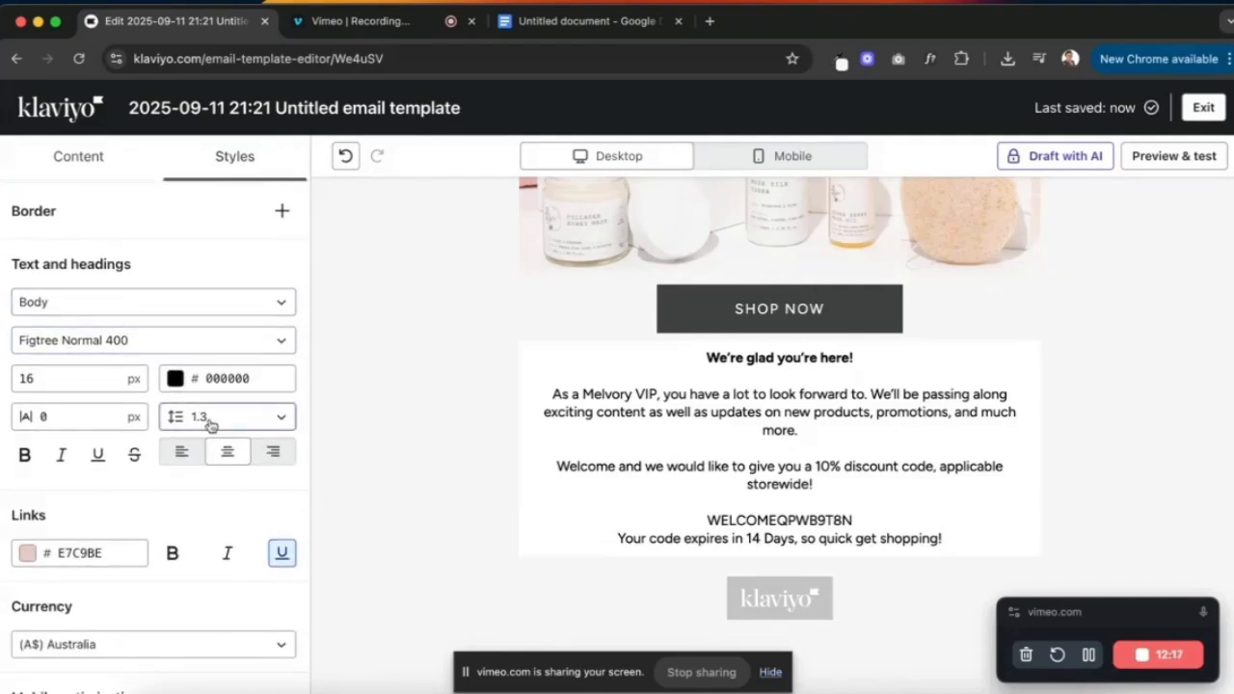
click(65, 417)
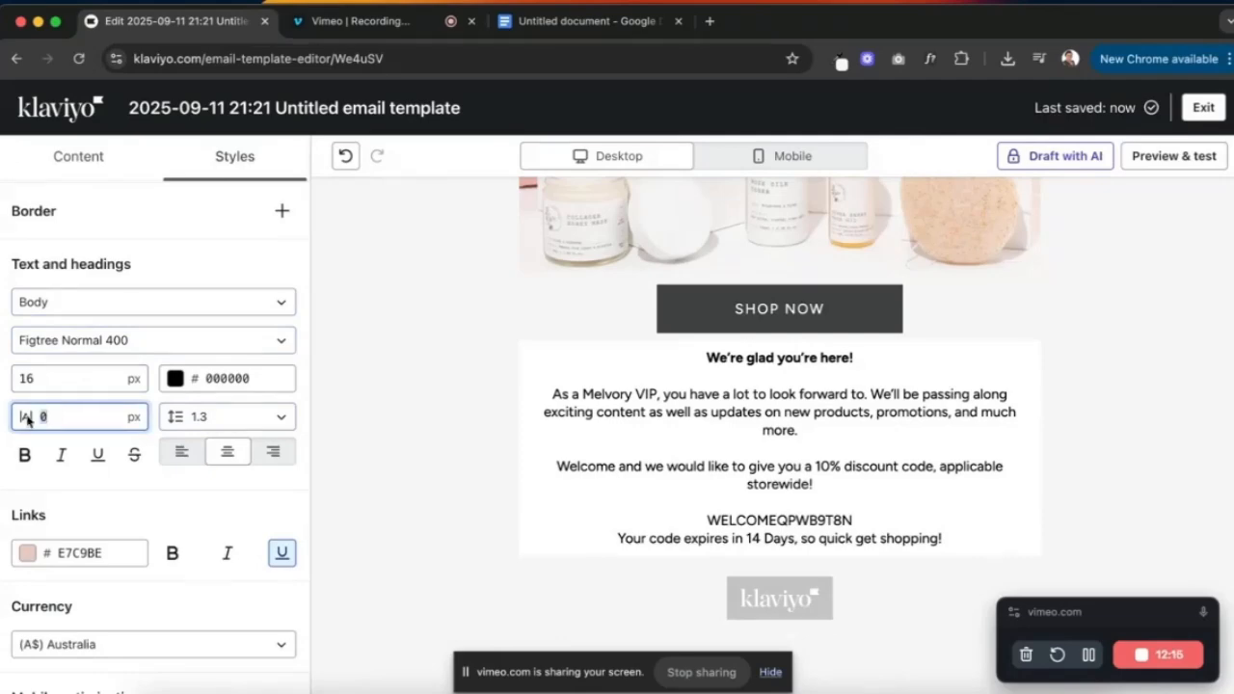
key(Up)
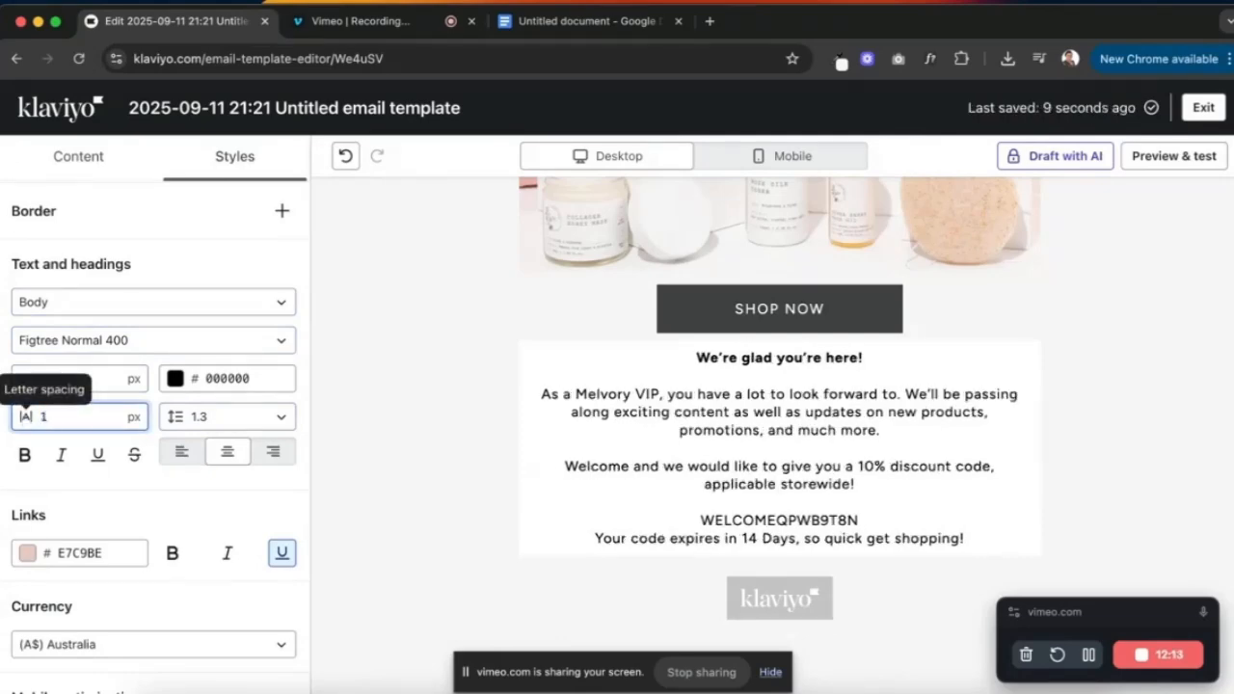
- Set body line height to 2.0 and place the reference email alongside at half width
click(208, 424)
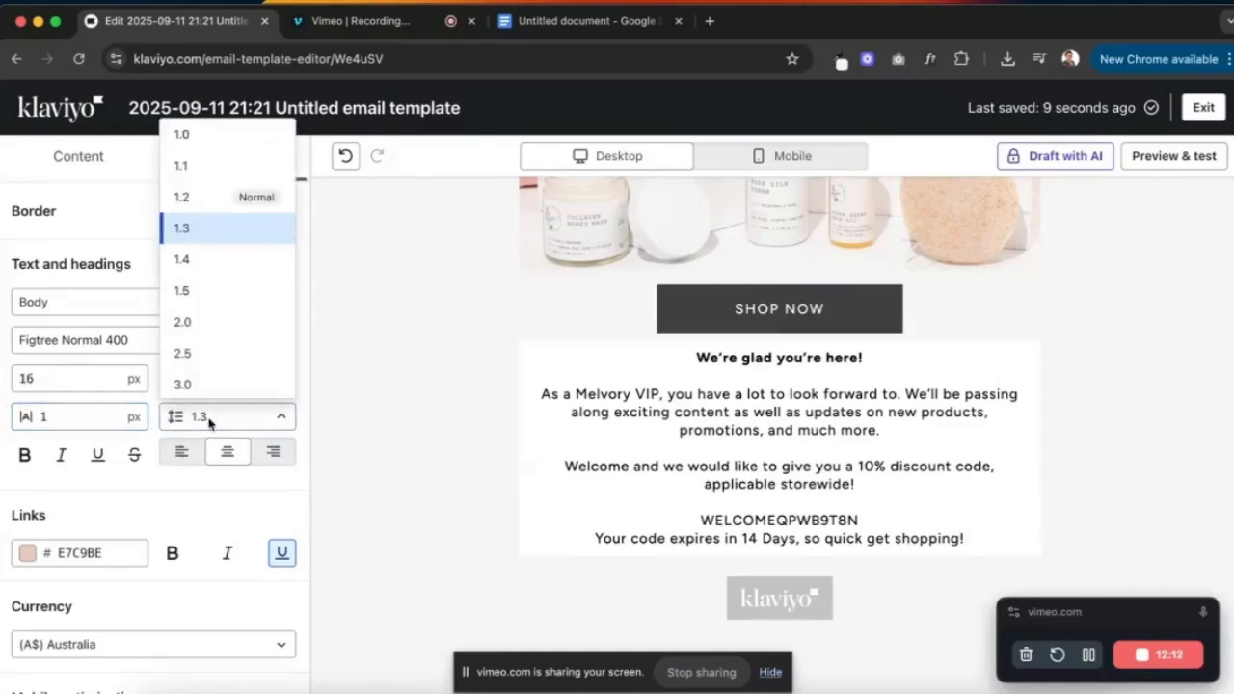
click(193, 292)
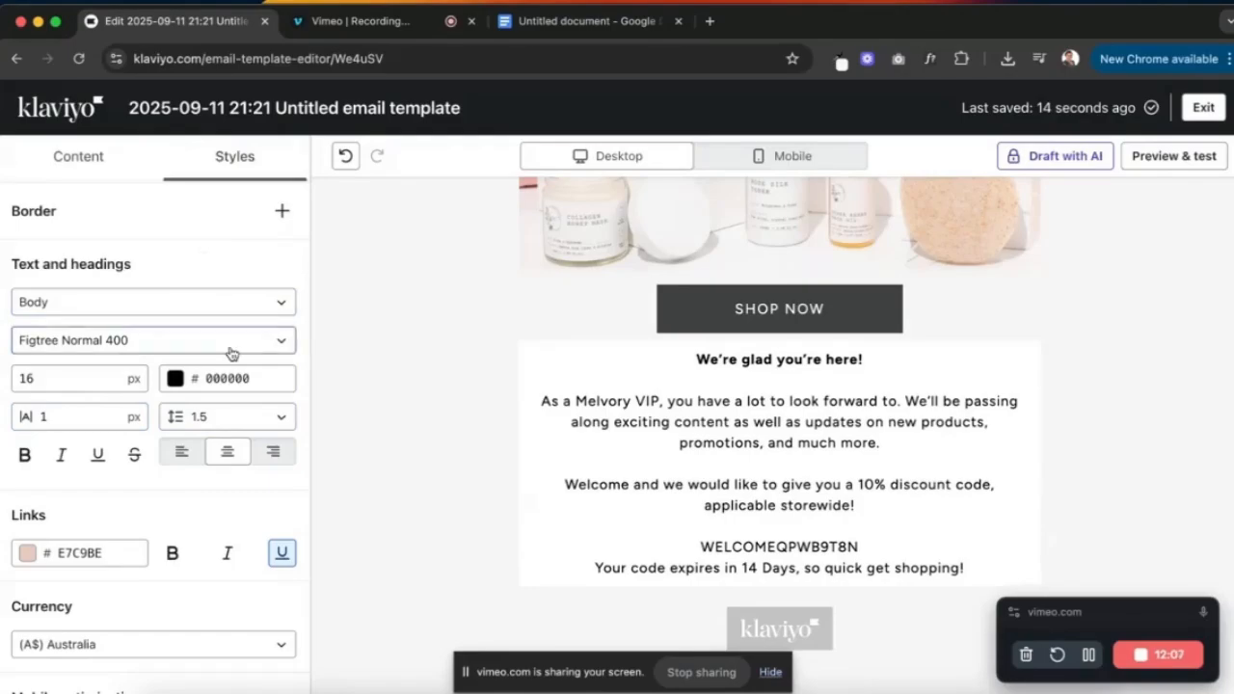
key(ctrl+Up)
click(846, 243)
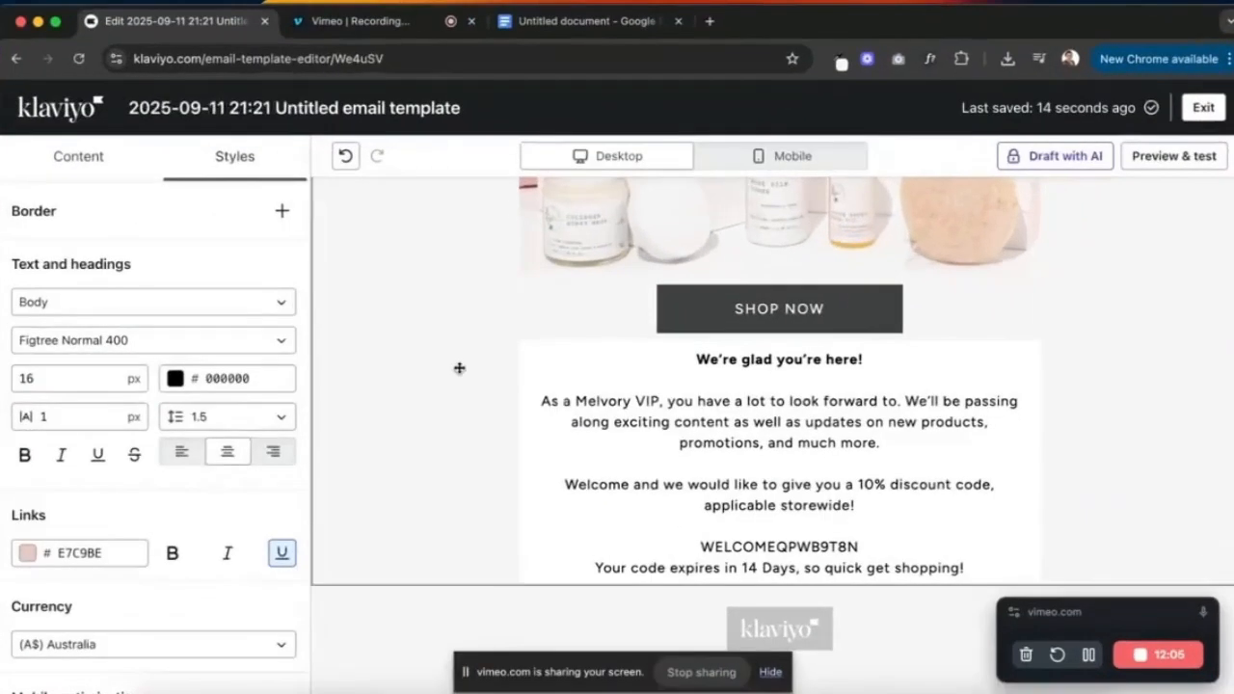
click(275, 416)
click(208, 321)
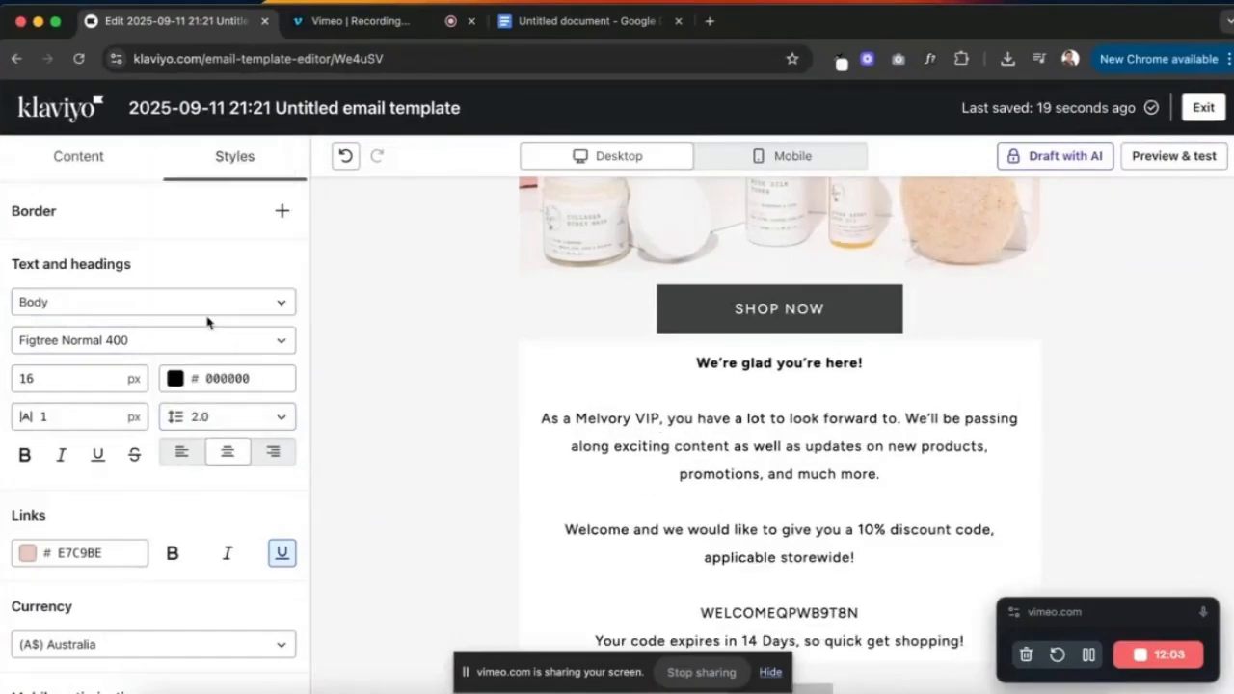
key(ctrl+Up)
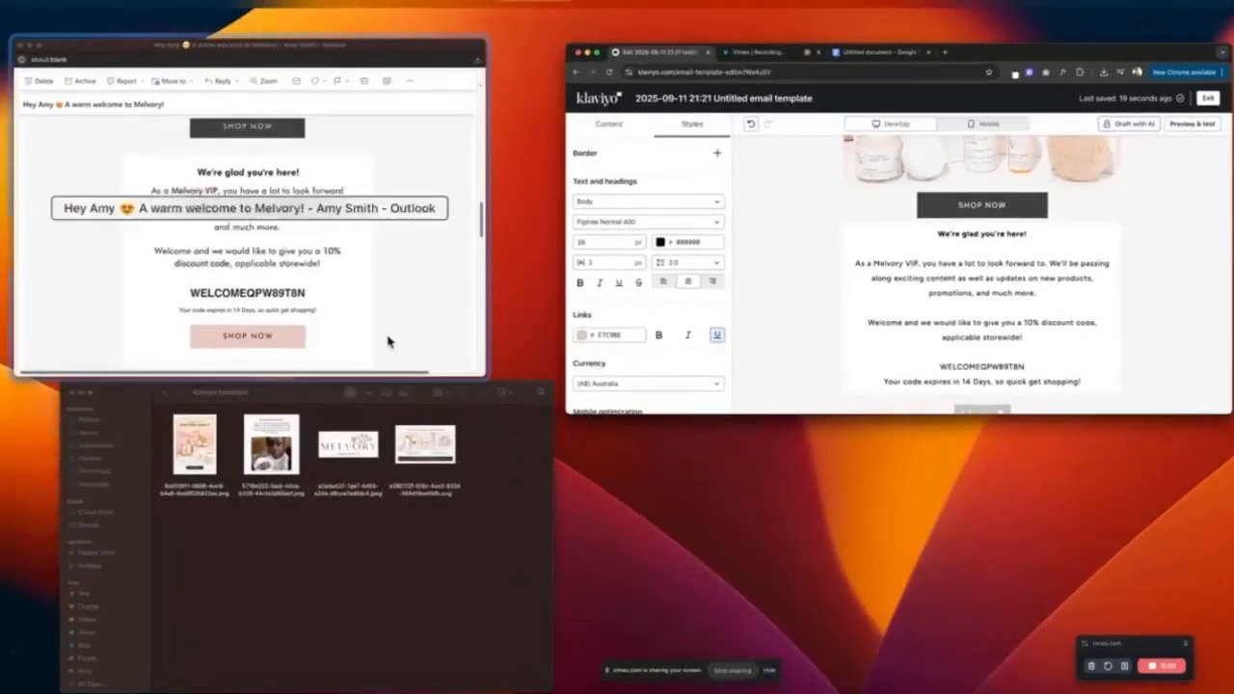
click(336, 337)
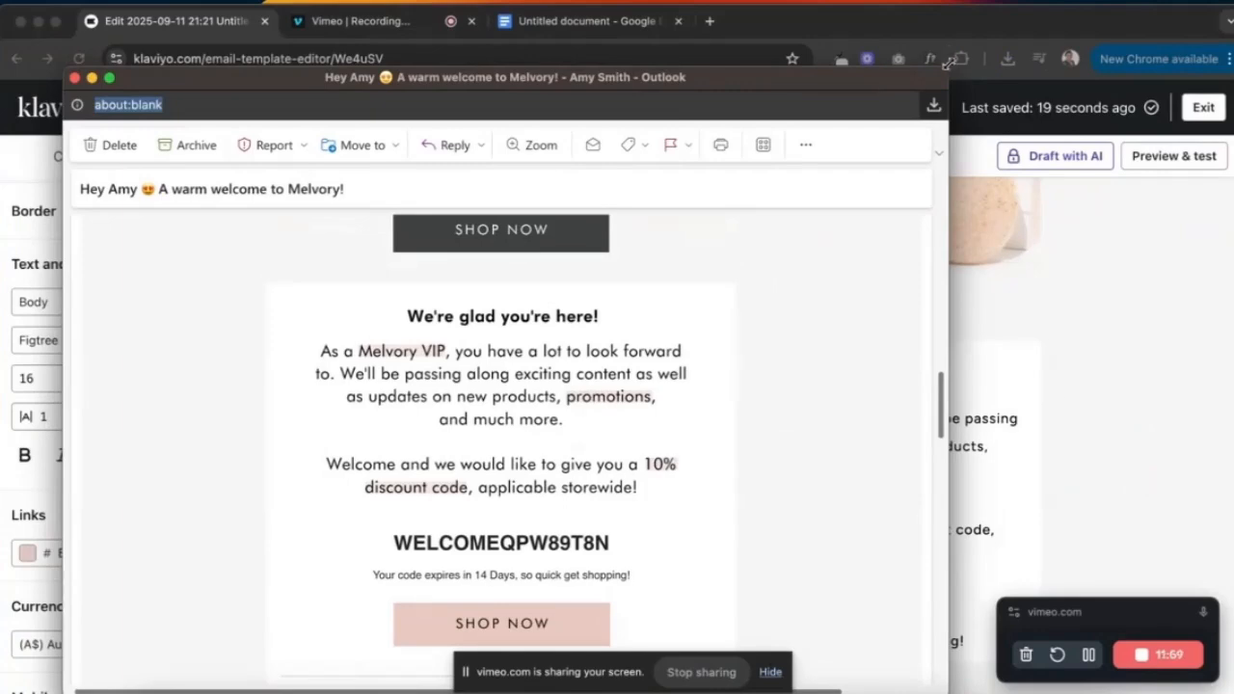
drag(943, 72, 618, 118)
scroll(914, 300, down, 3)
scroll(908, 397, up, 1)
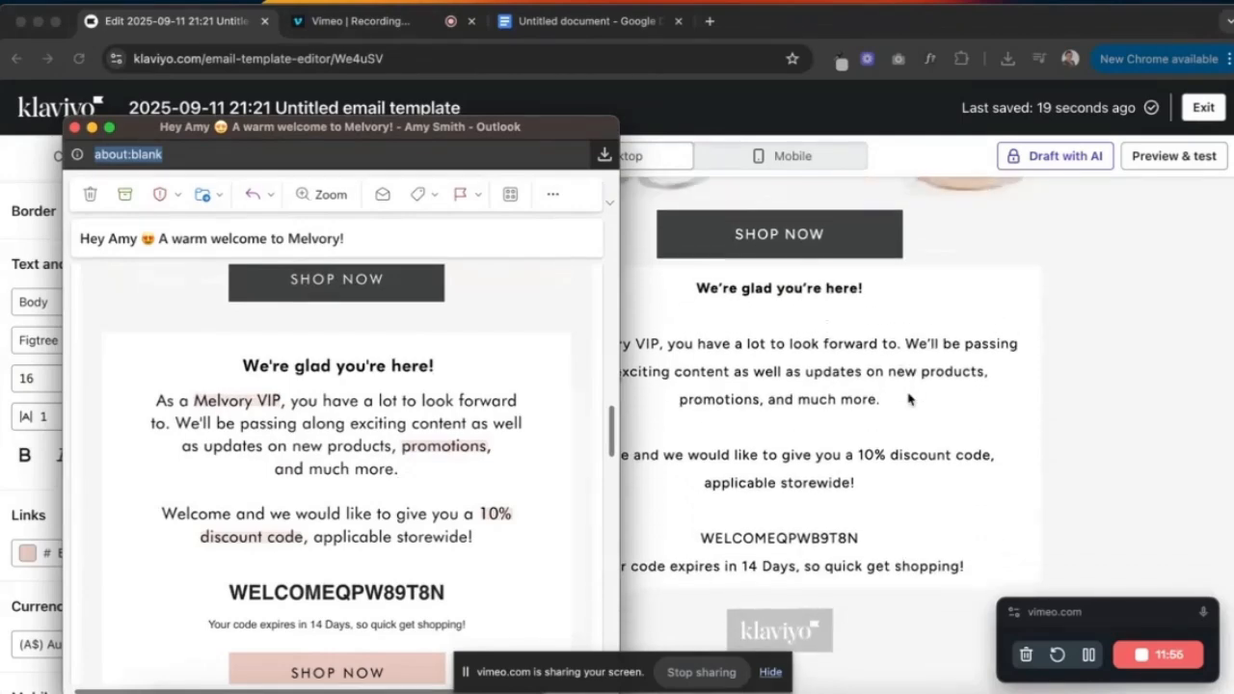
scroll(908, 398, up, 1)
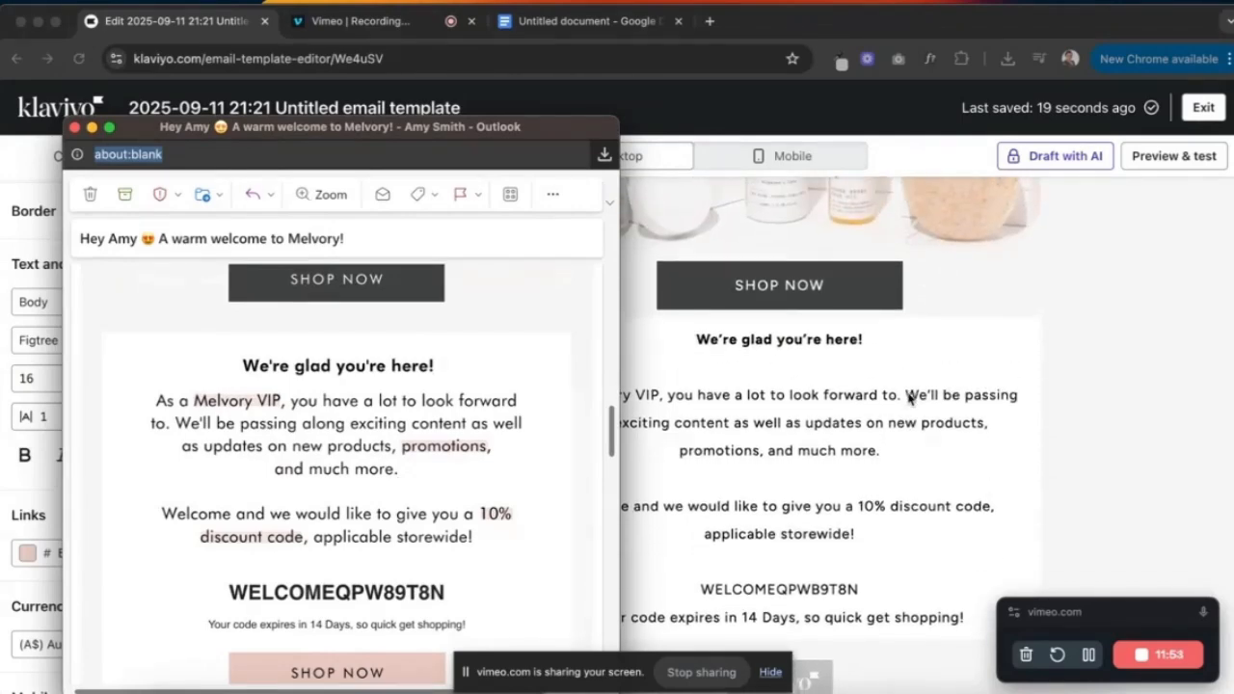
- Switch the preview to mobile width and inspect the MELVORY FAMILY heading block at the top
click(910, 396)
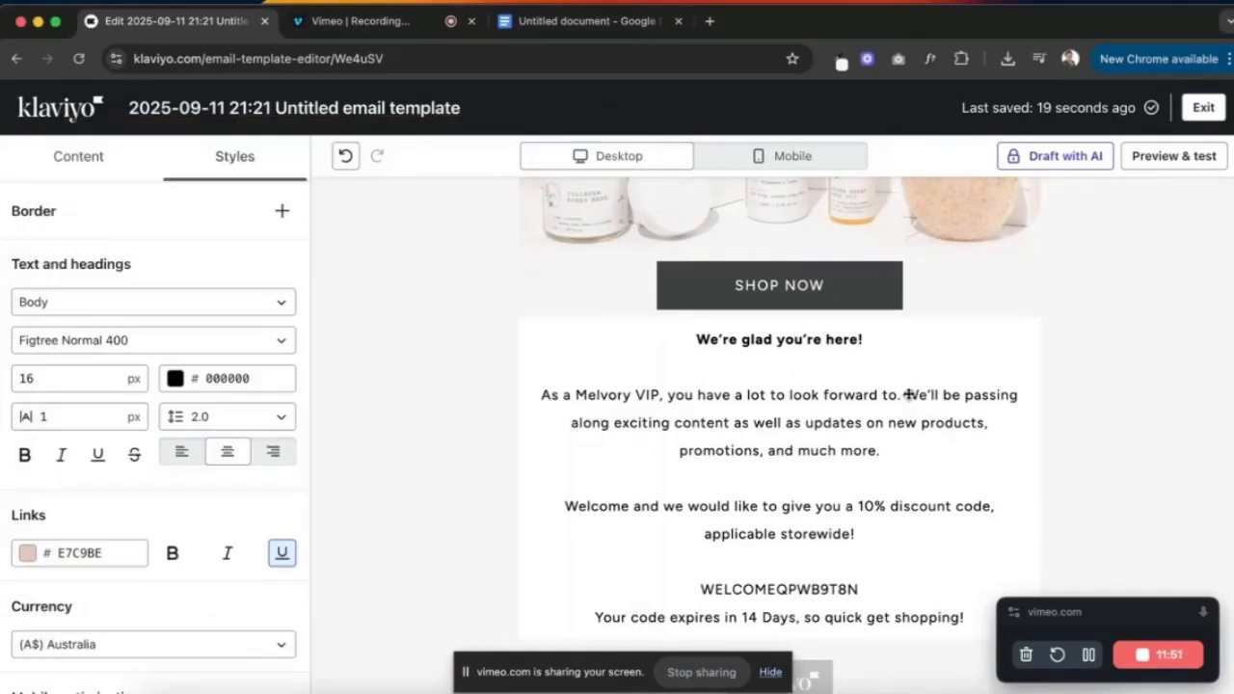
scroll(837, 383, down, 2)
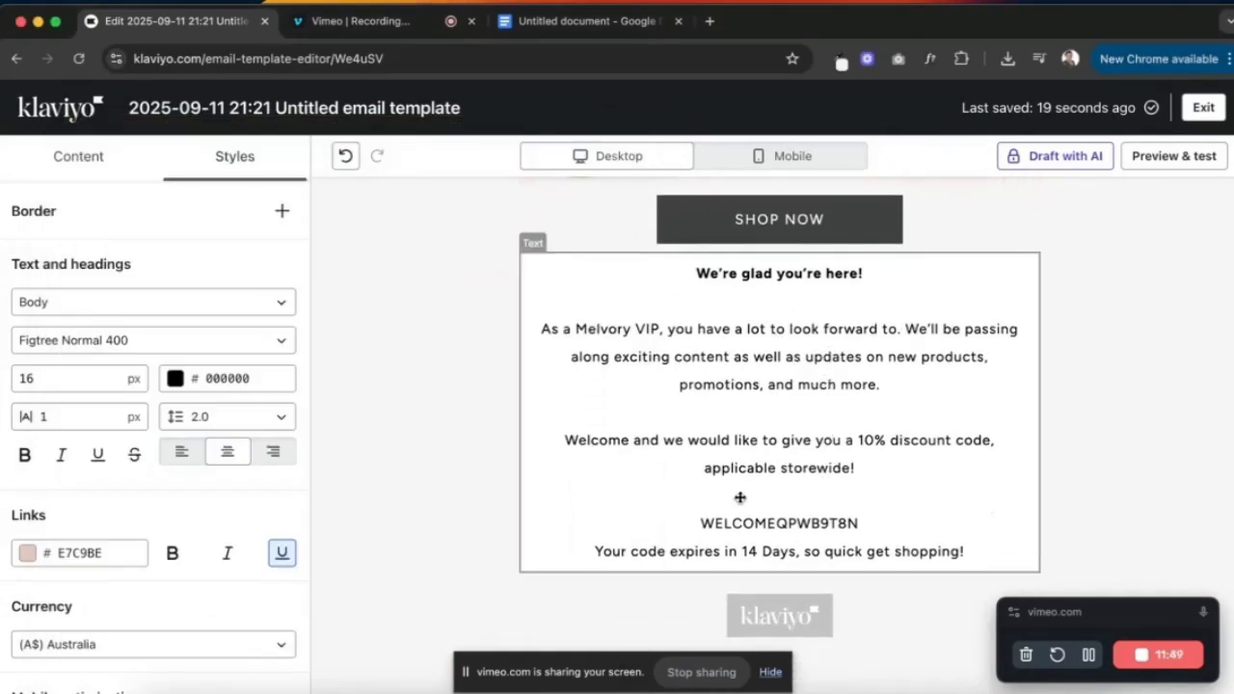
click(747, 439)
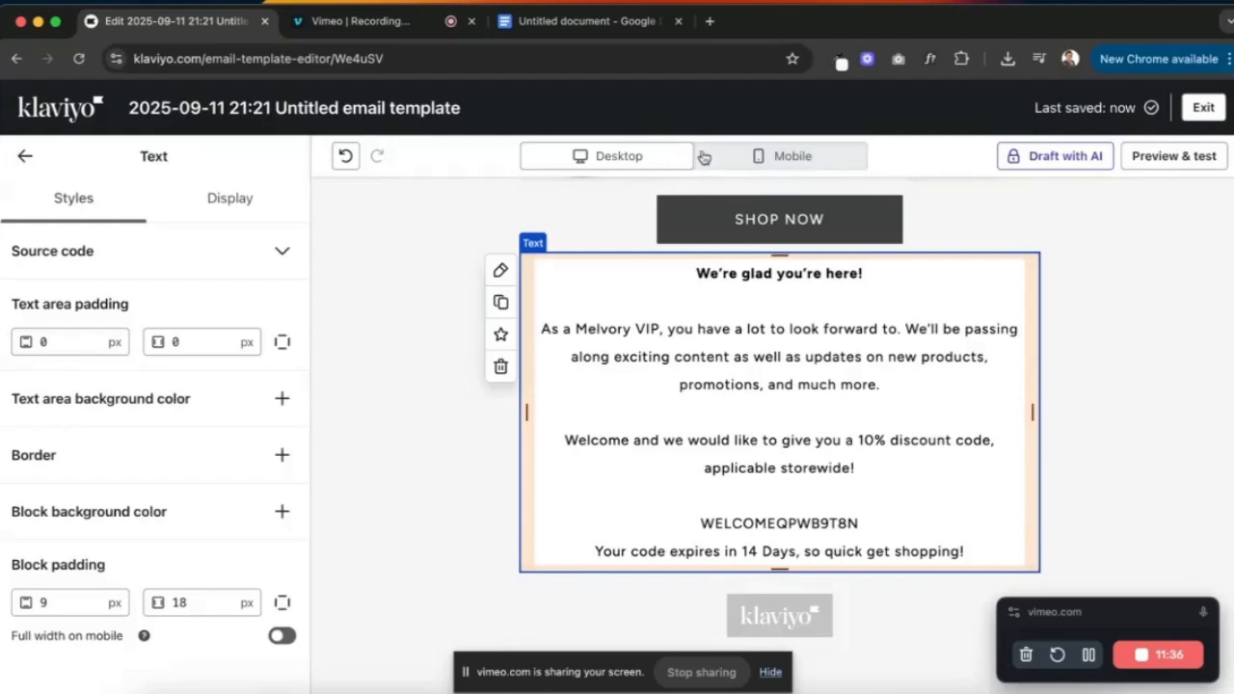
click(750, 164)
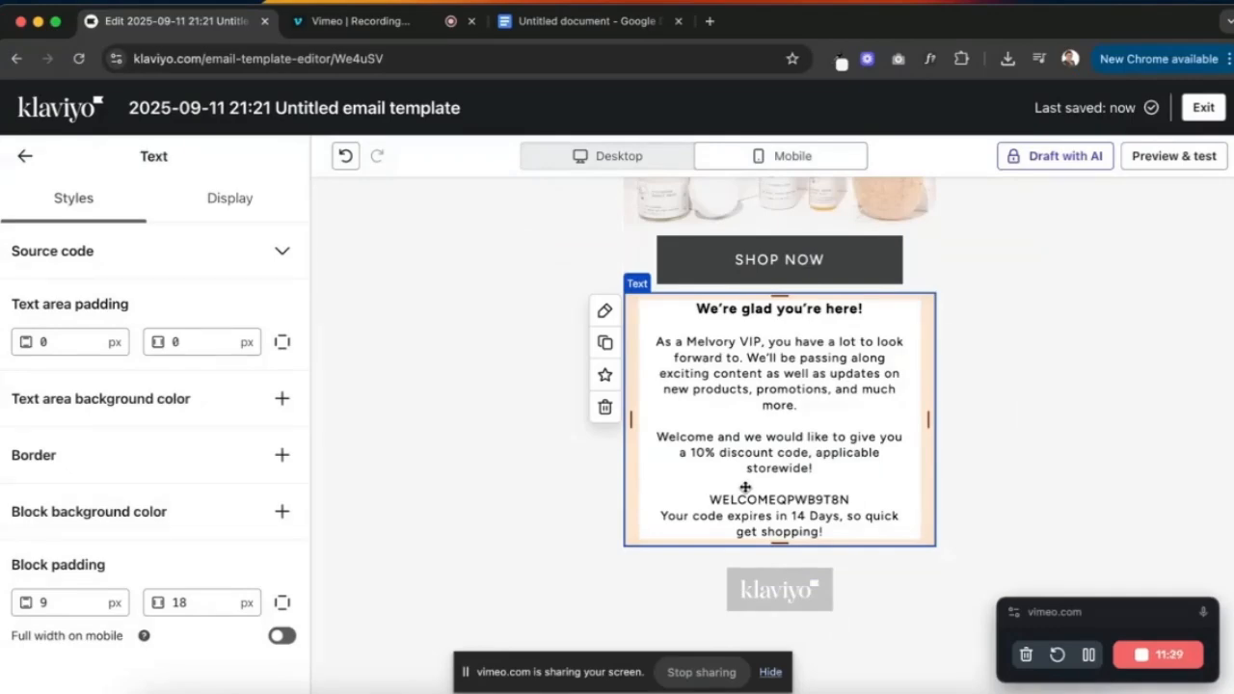
scroll(745, 487, up, 1)
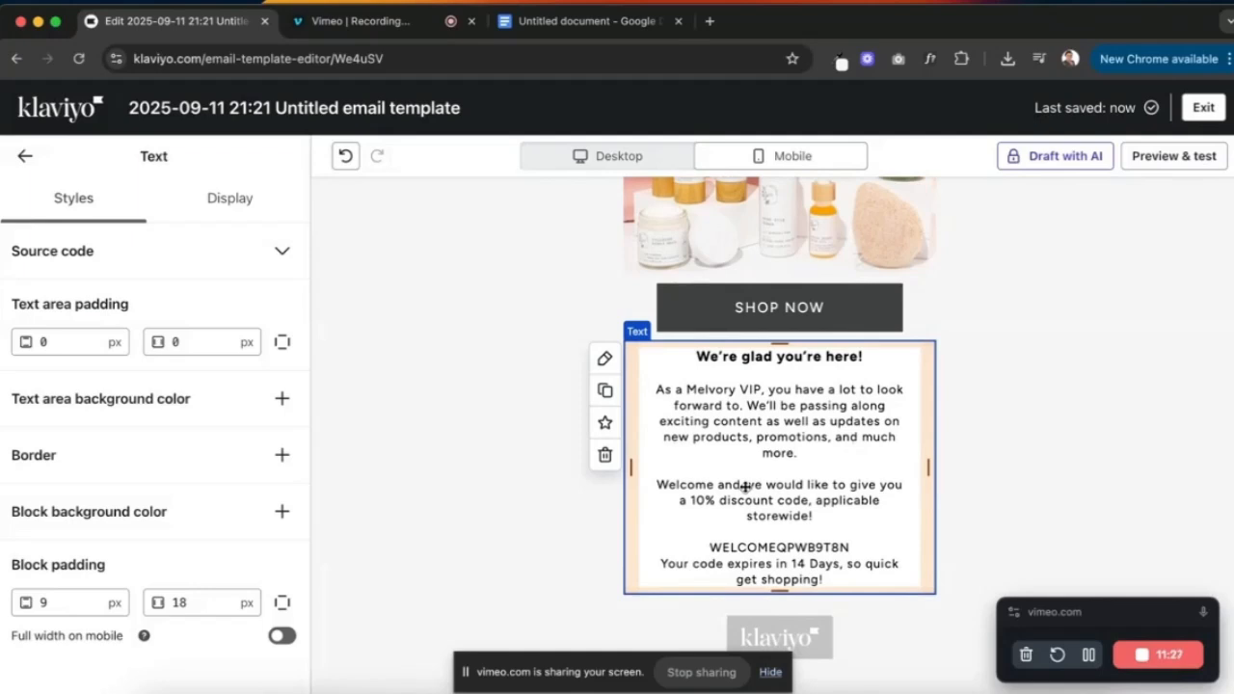
scroll(745, 487, up, 10)
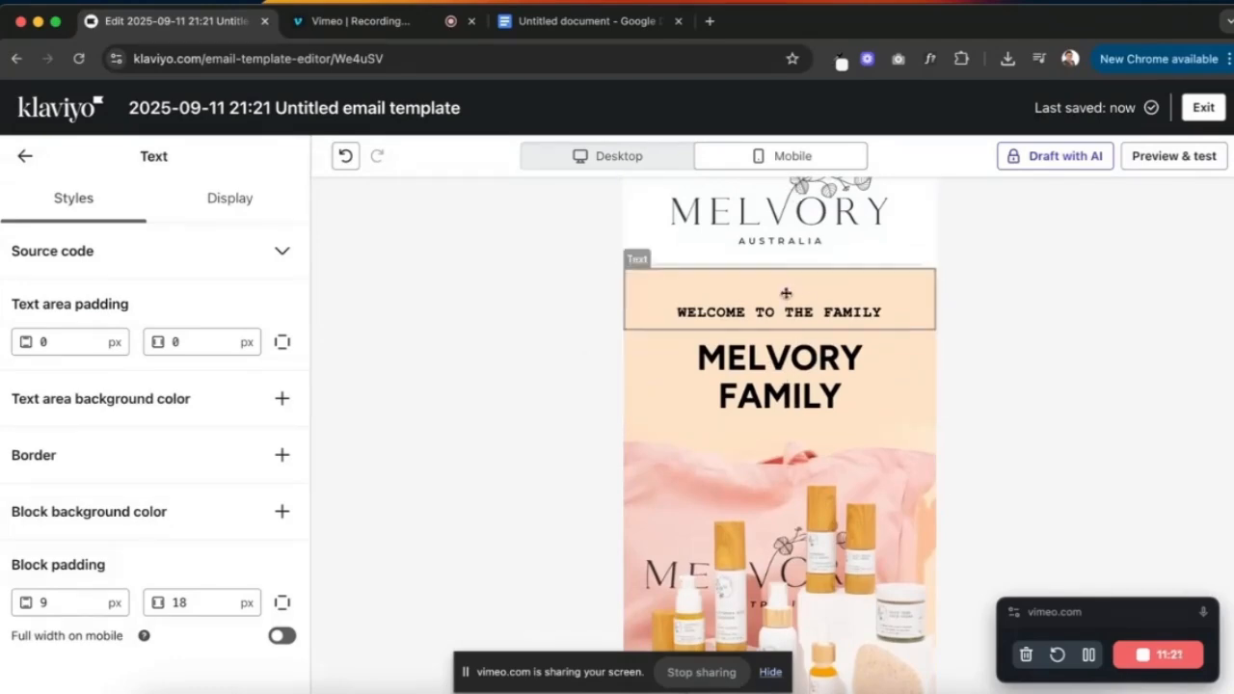
scroll(796, 389, up, 1)
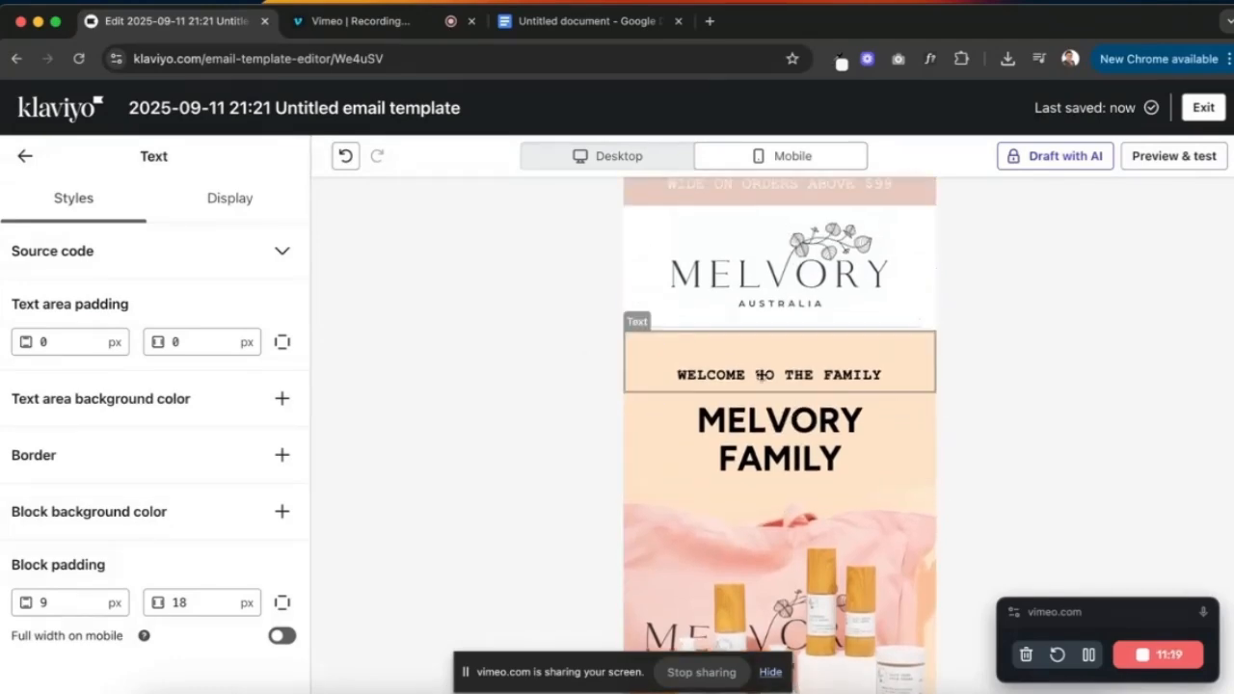
click(798, 442)
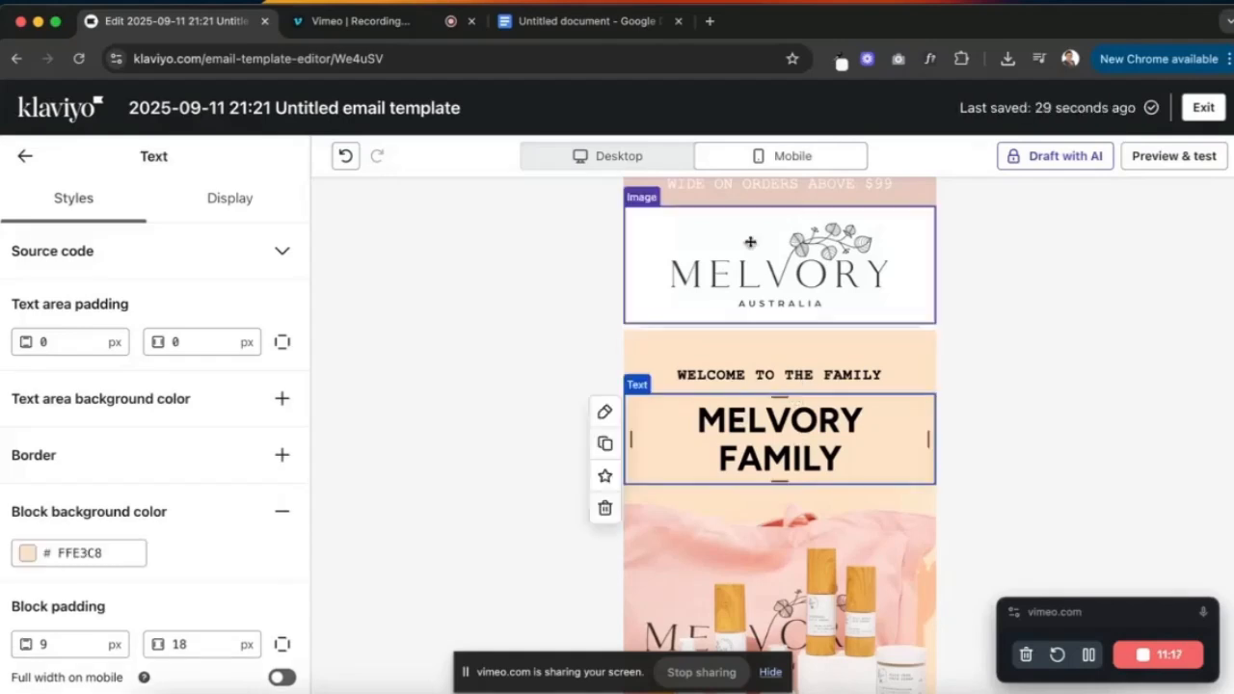
click(25, 156)
- Change the mobile Heading 1 font size from 40 to 30 px
click(259, 166)
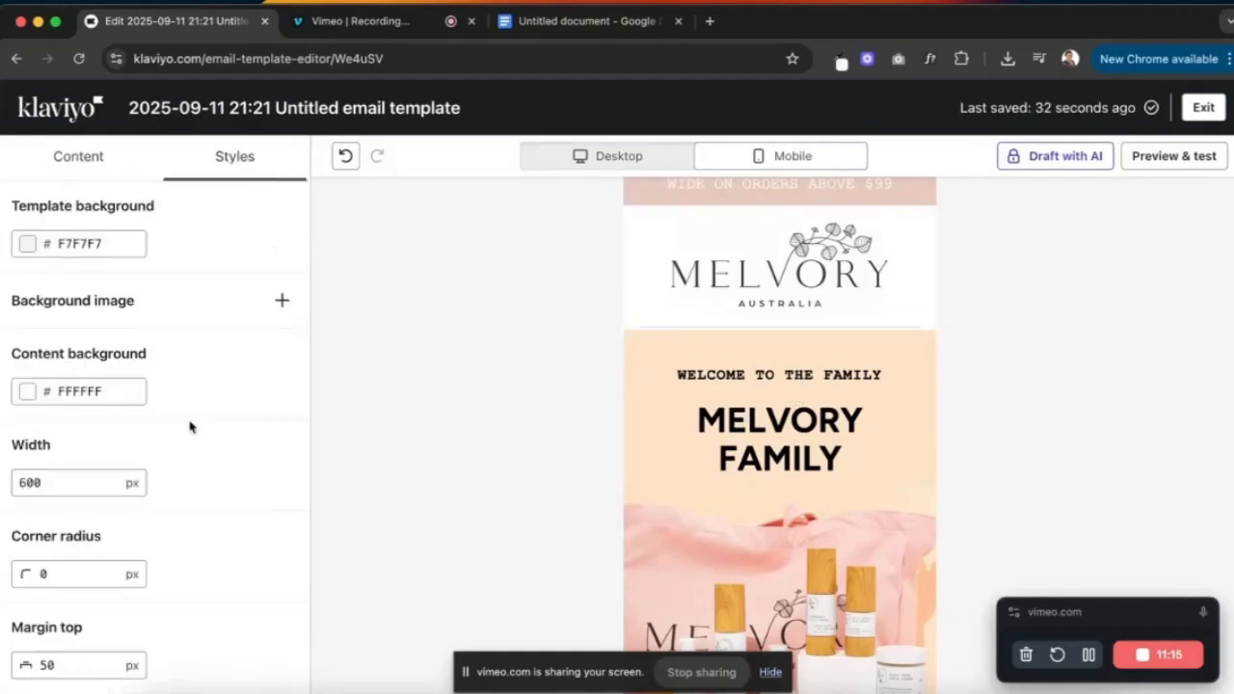
scroll(218, 448, down, 10)
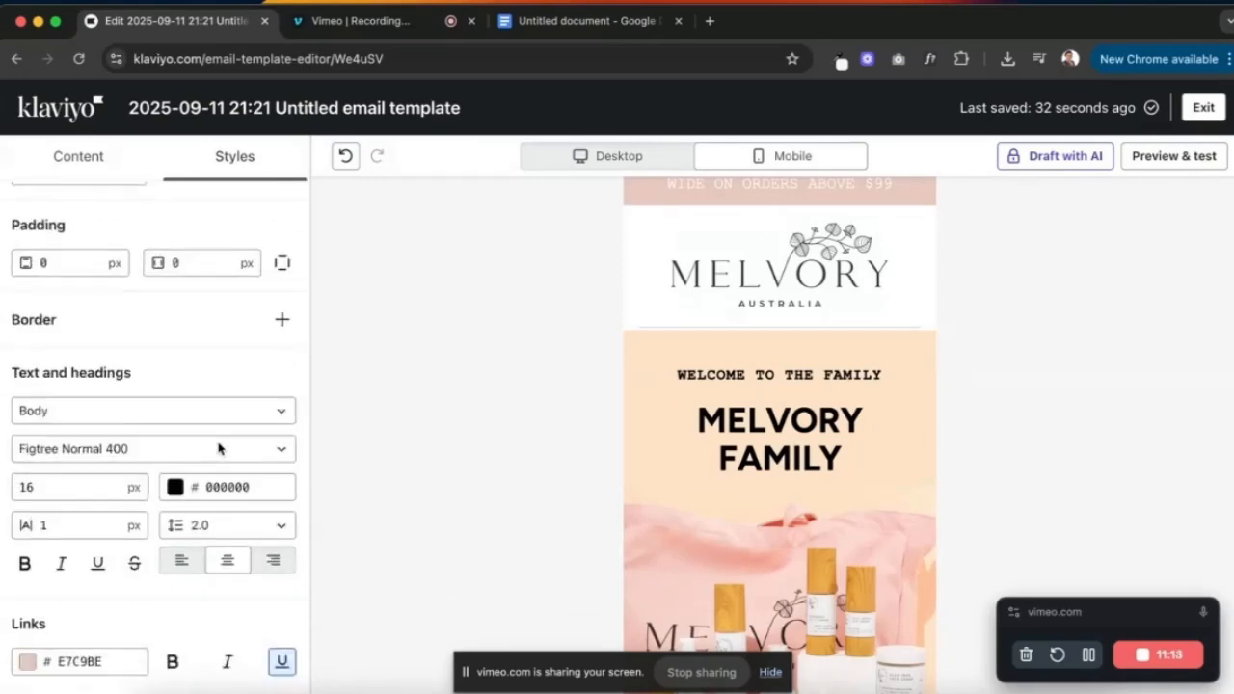
scroll(218, 448, down, 4)
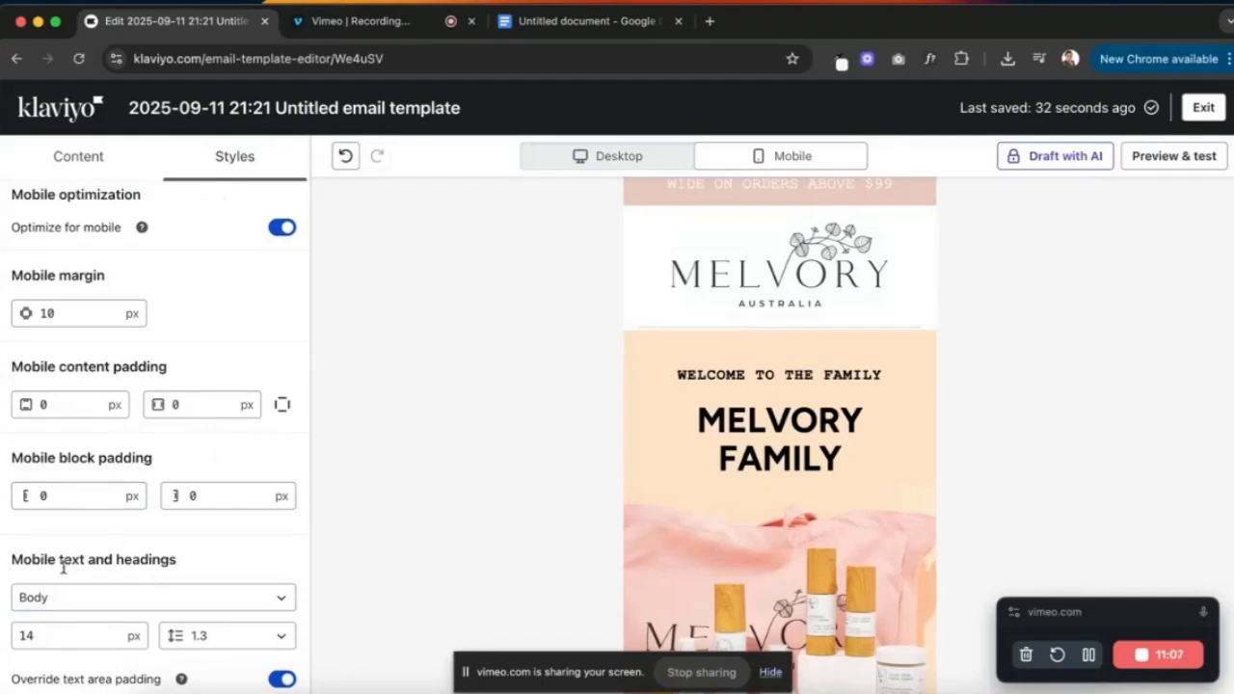
click(251, 598)
click(152, 468)
click(81, 640)
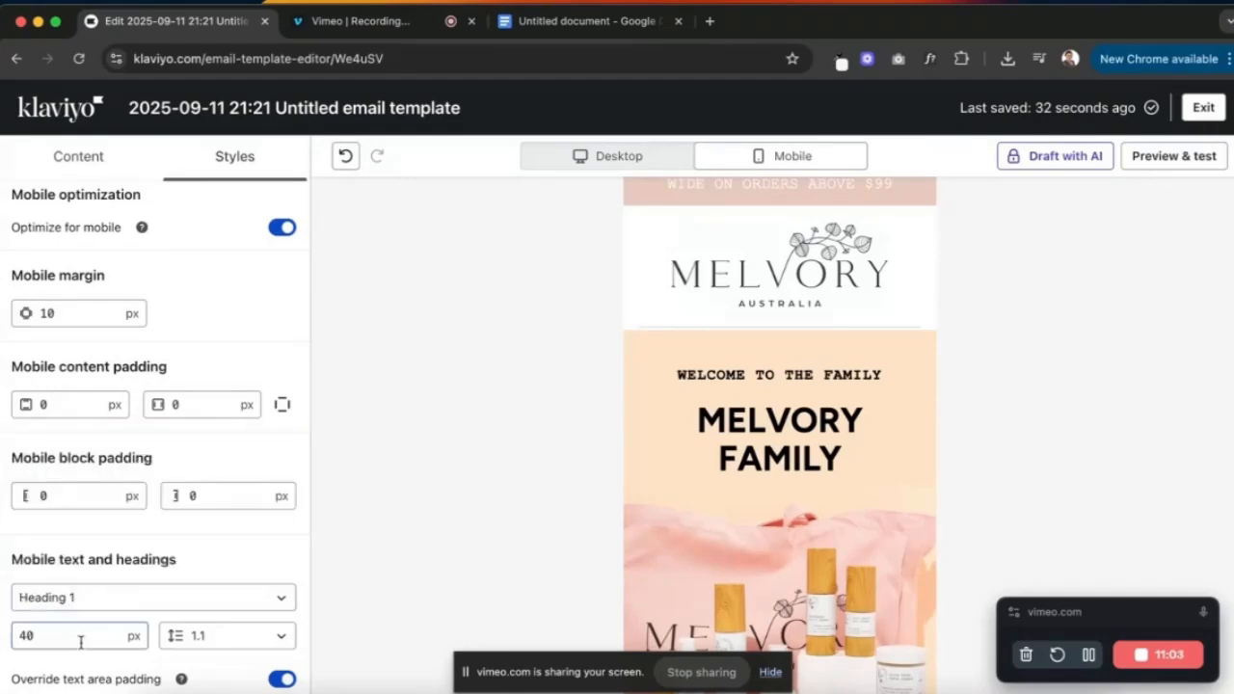
text(30)
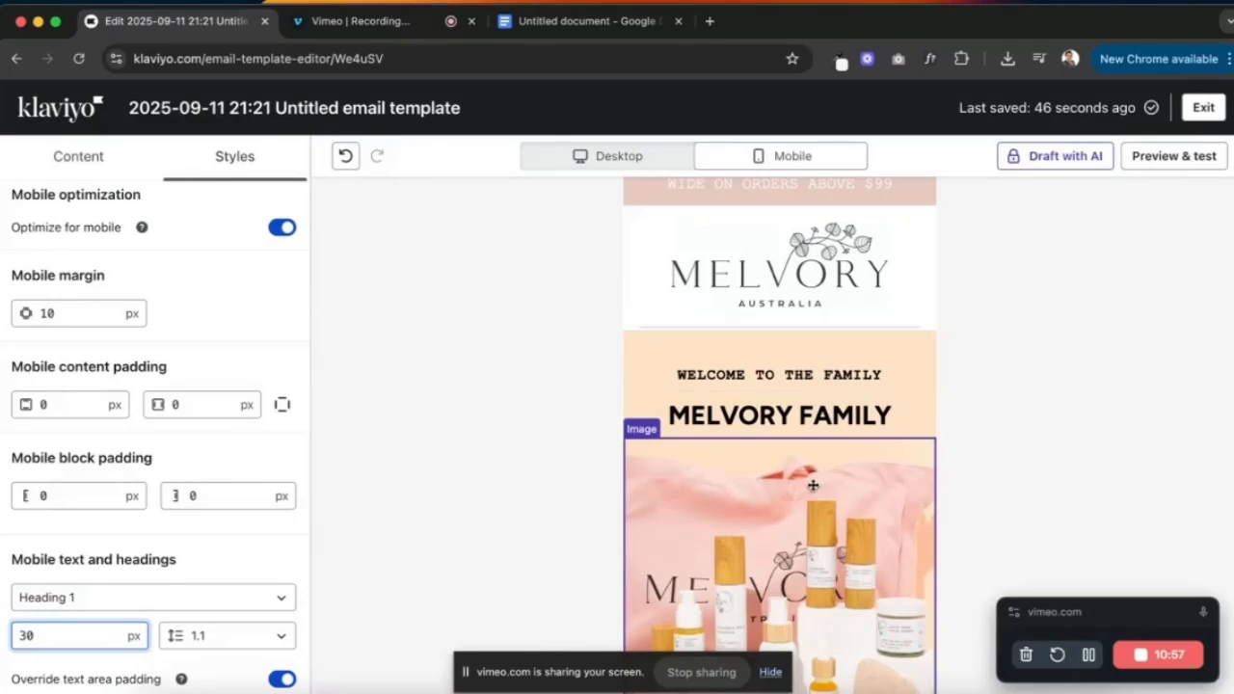
scroll(777, 434, up, 1)
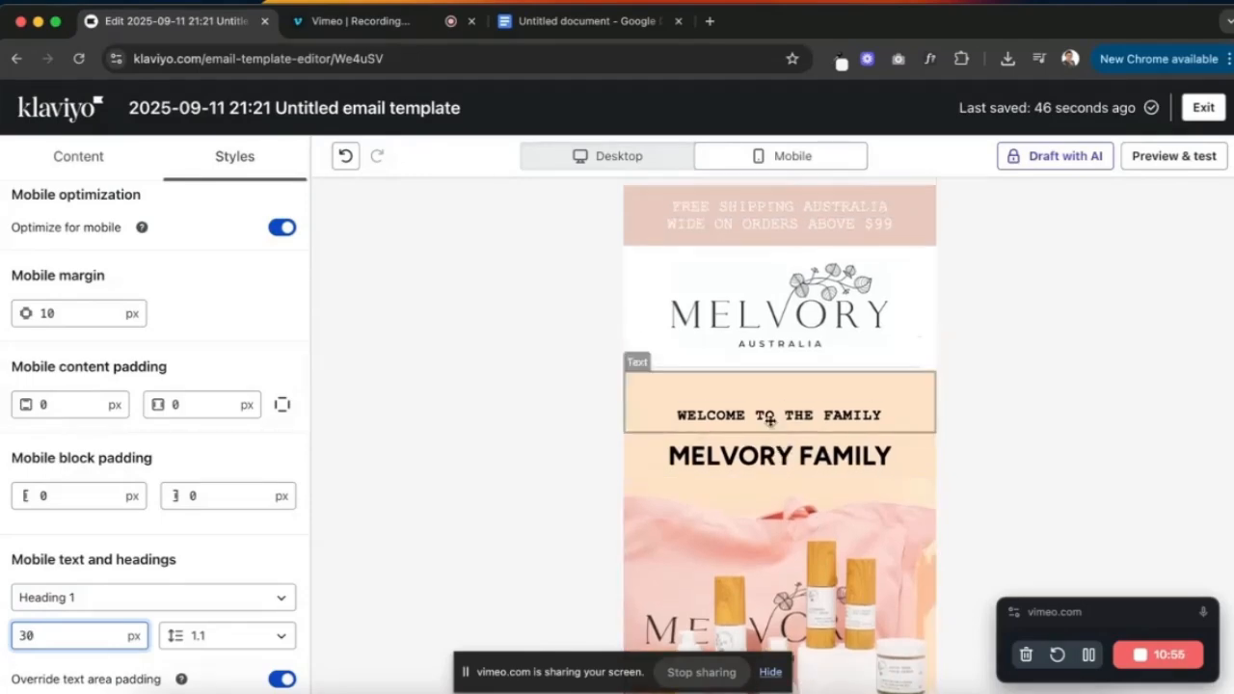
click(774, 211)
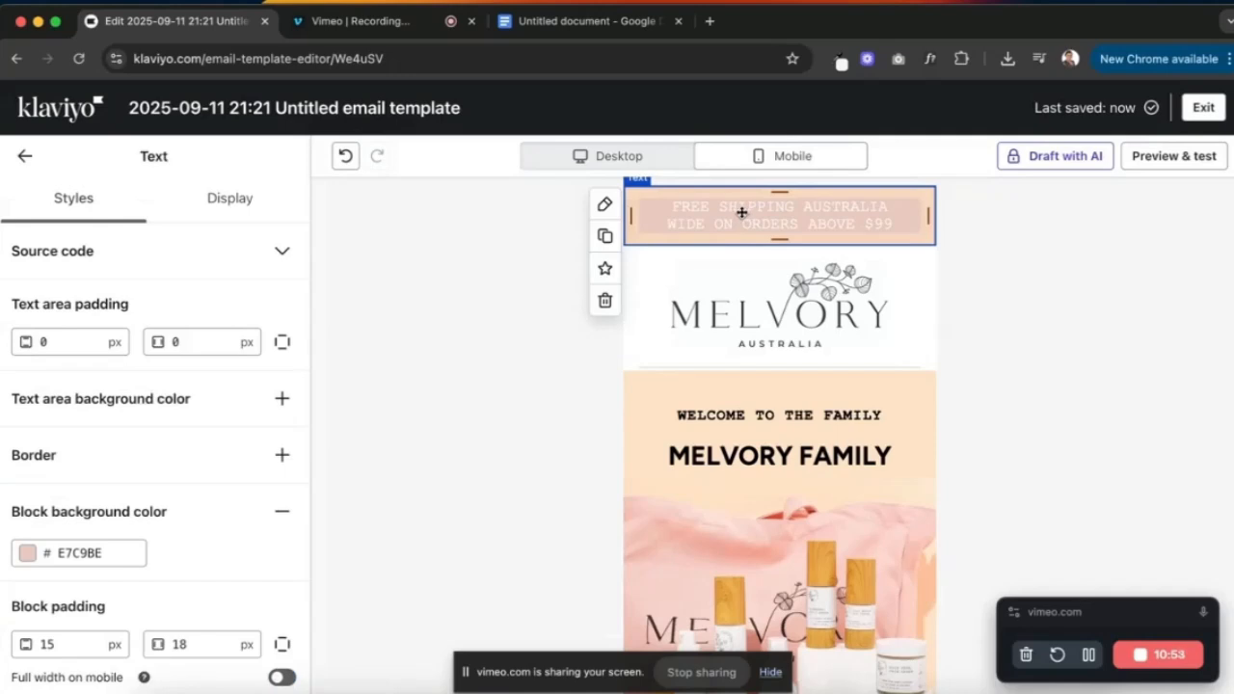
- Set the mobile Heading 4 font size to 12 px
click(731, 210)
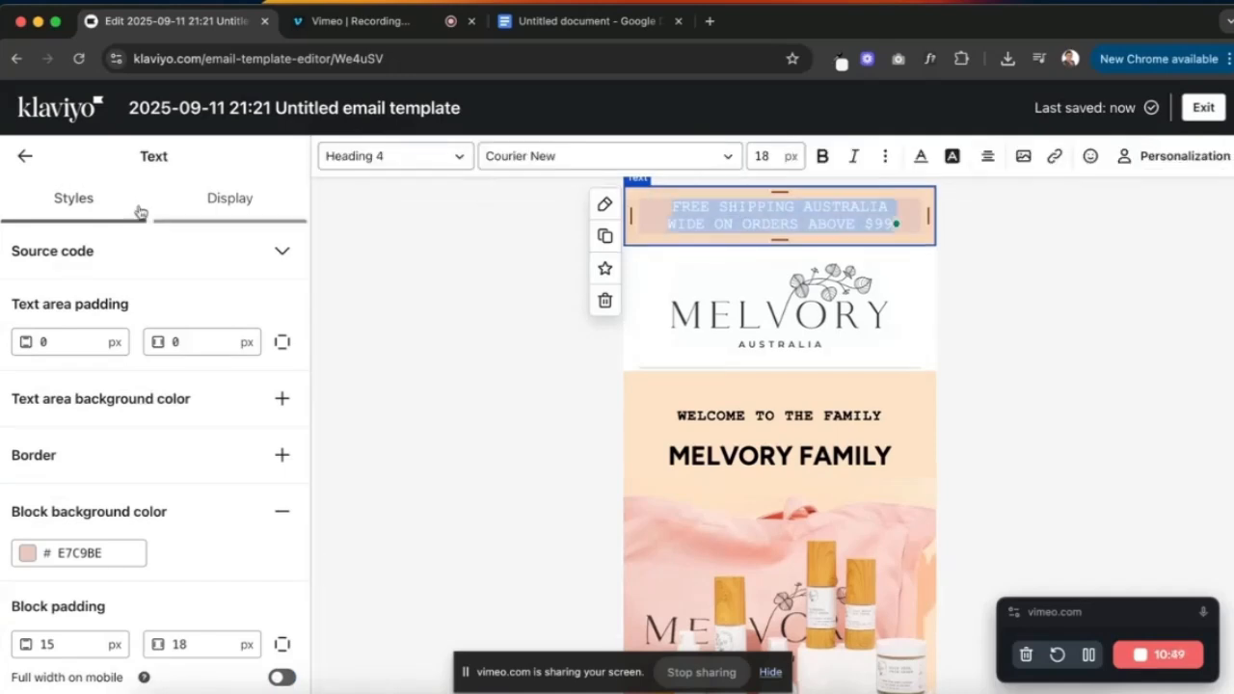
click(29, 158)
click(218, 164)
scroll(203, 380, down, 8)
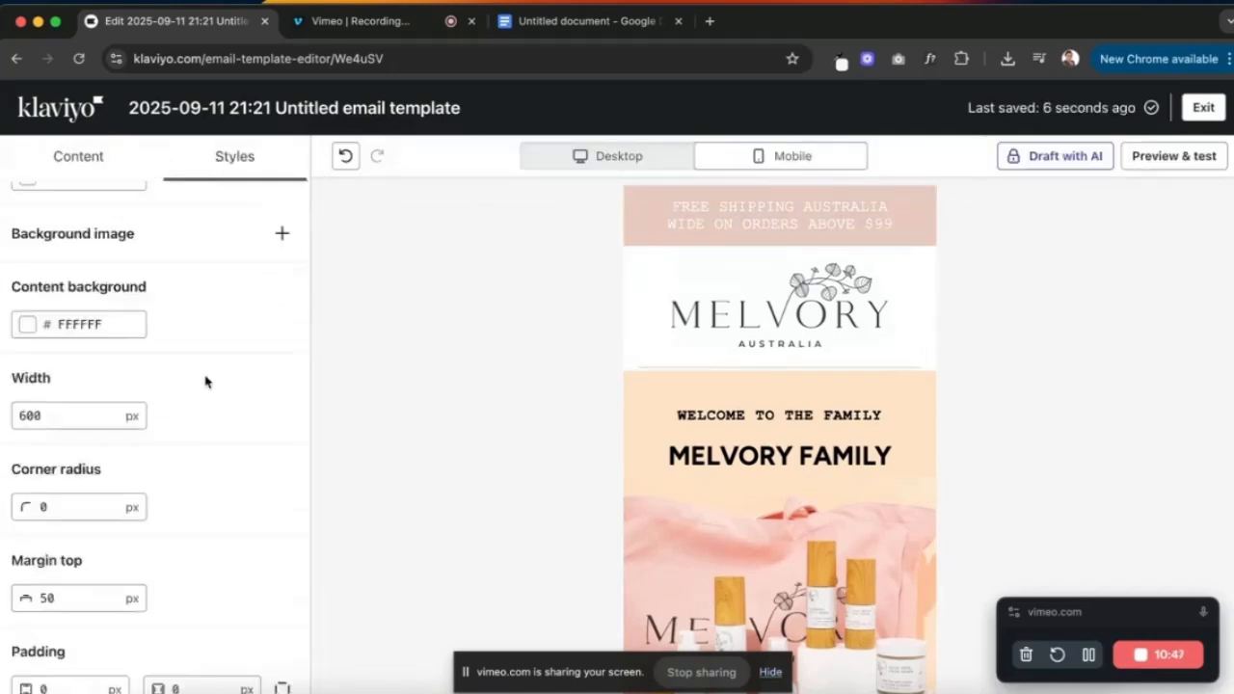
click(229, 595)
click(130, 562)
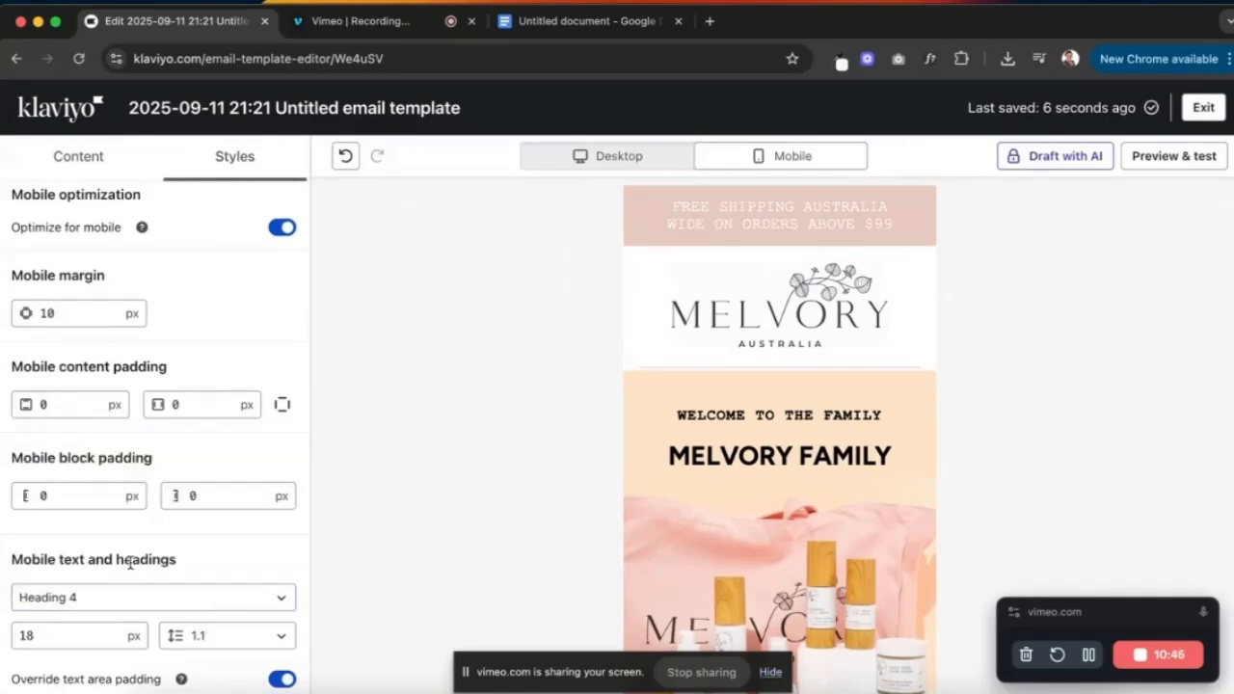
click(33, 636)
text(14)
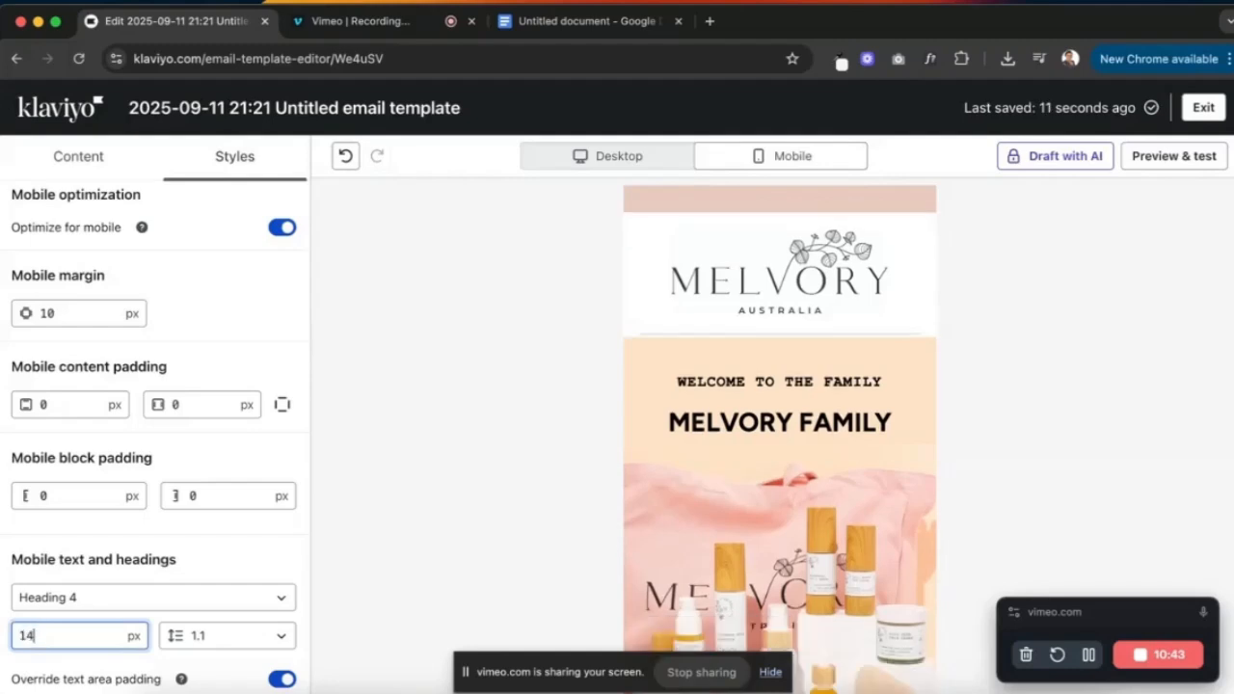
key(BackSpace)
text(2)
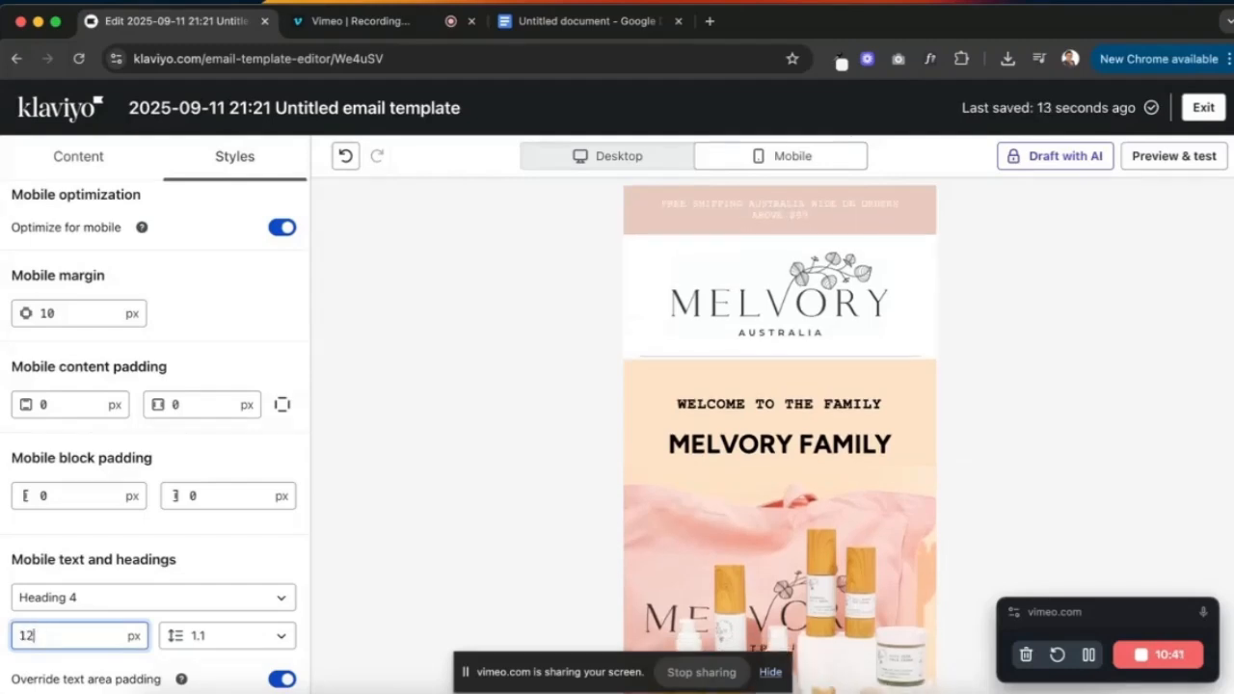
- Set the free-shipping banner text block's right padding to 0
click(1005, 380)
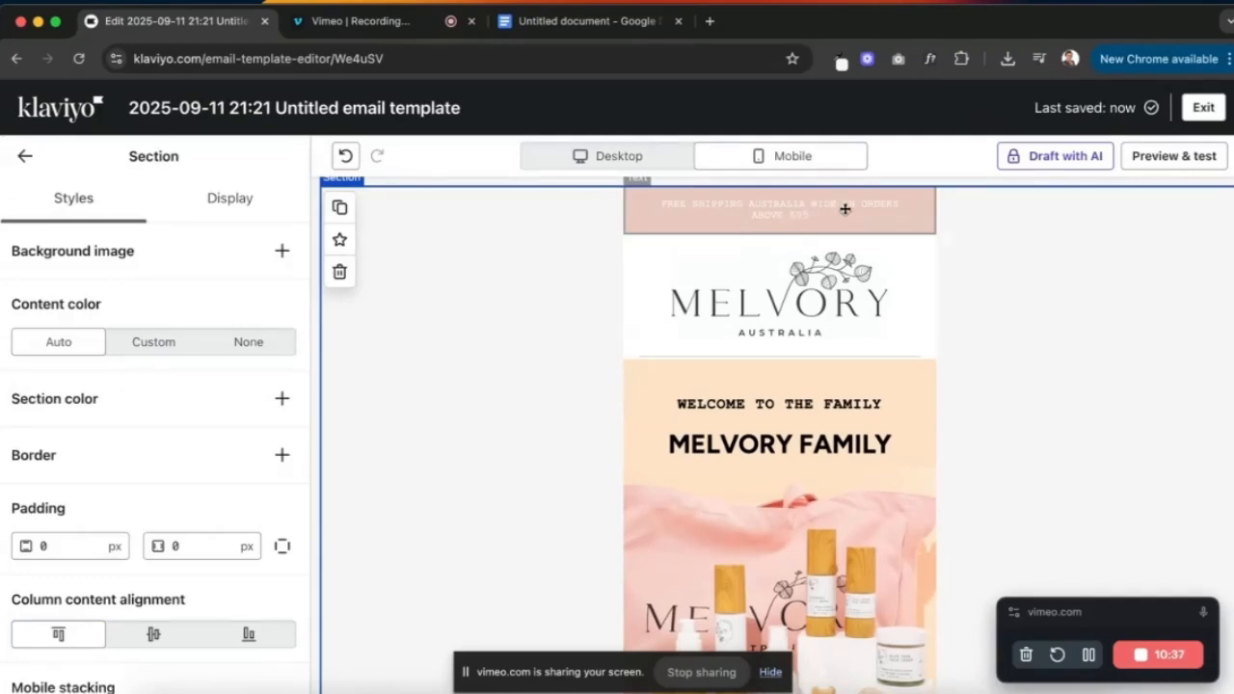
click(845, 209)
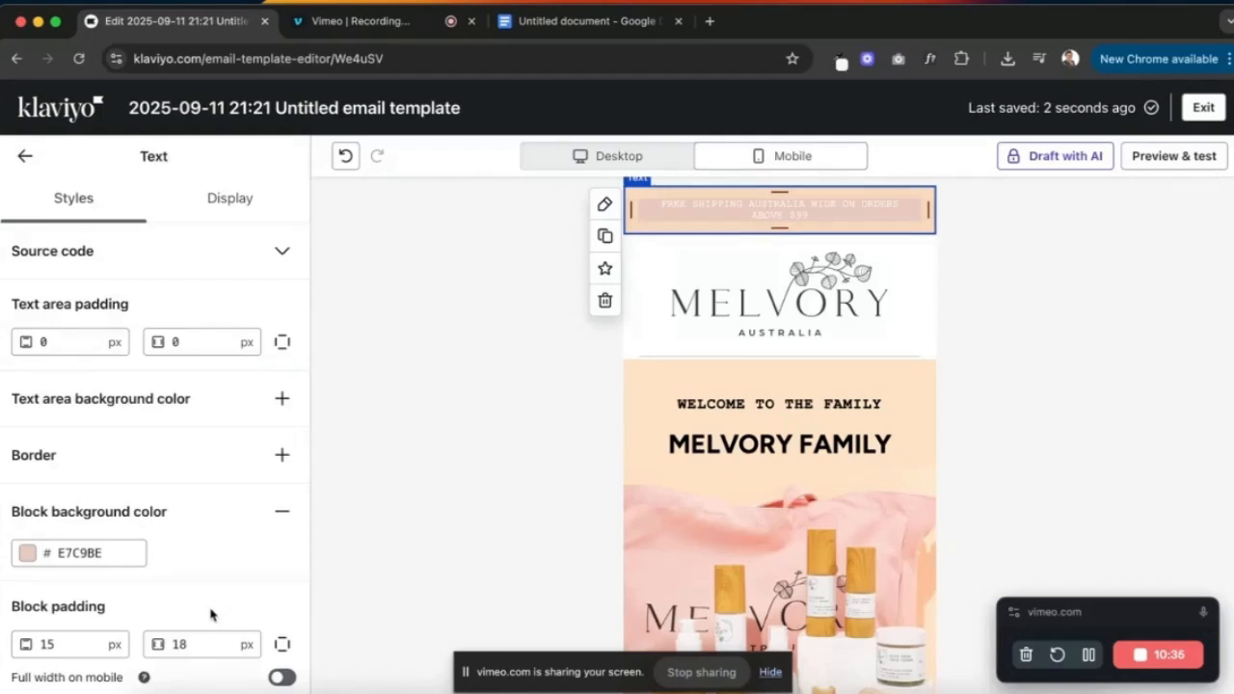
double_click(190, 644)
text(0)
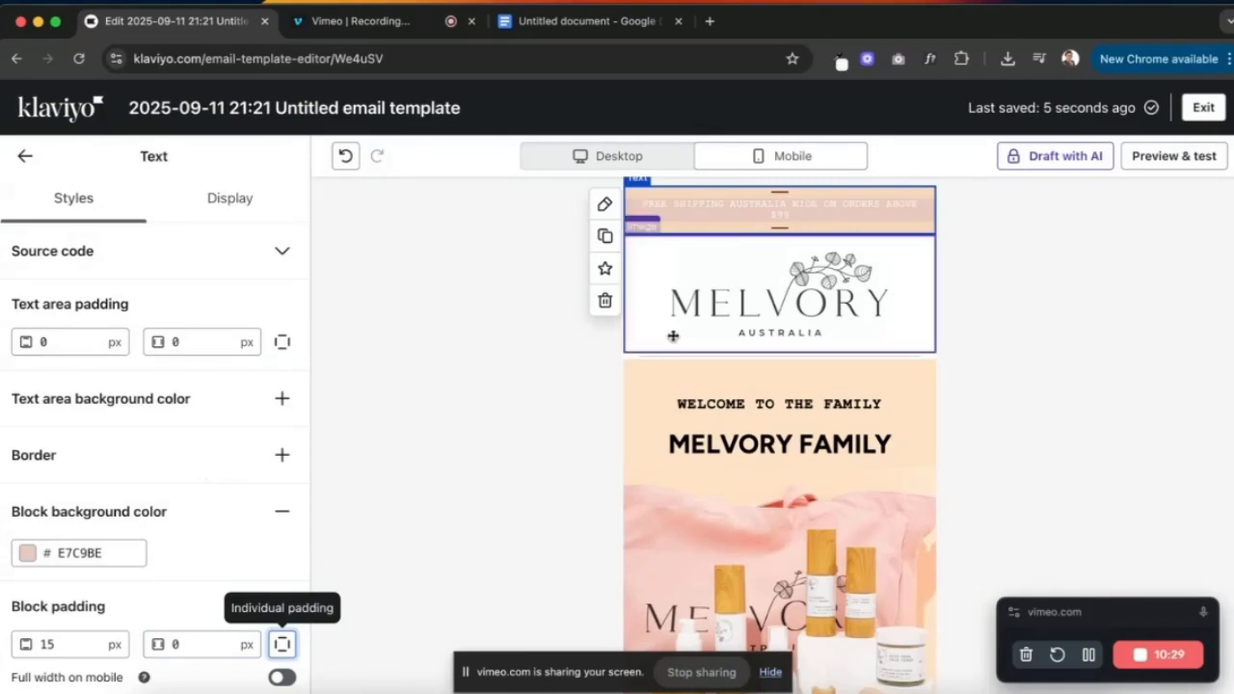
click(1077, 369)
- Make the welcome text block full width on mobile with 60 px side padding
scroll(821, 351, down, 1)
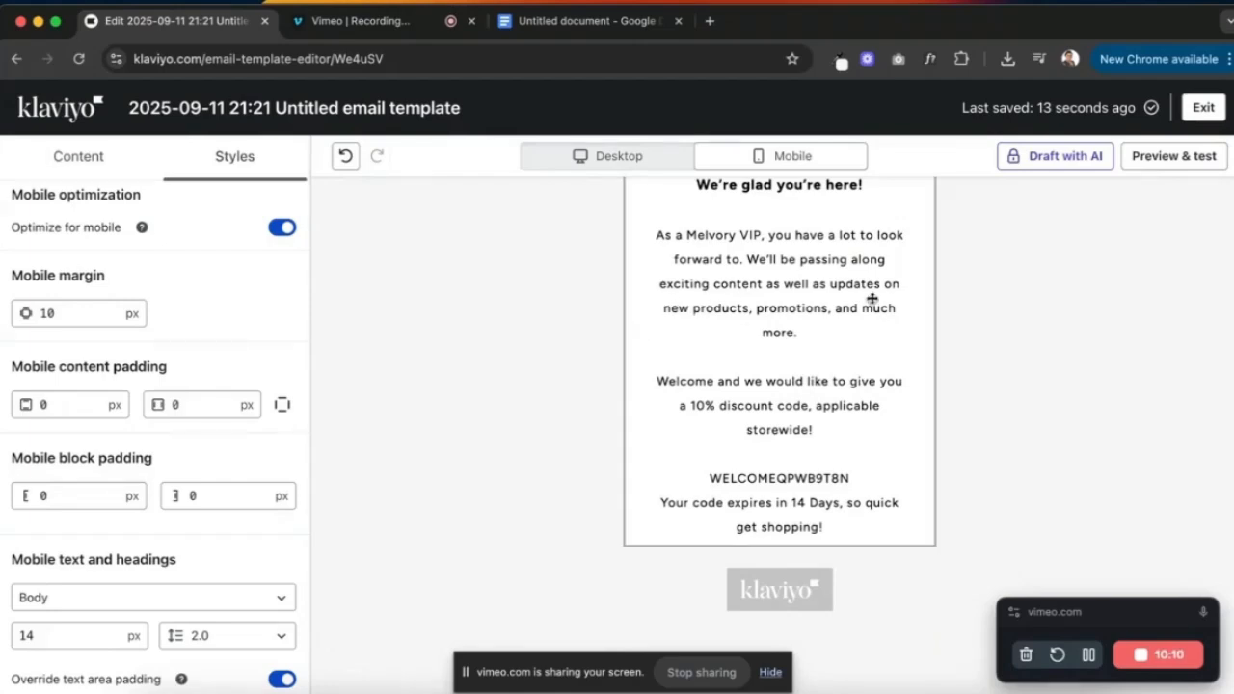
scroll(871, 300, up, 1)
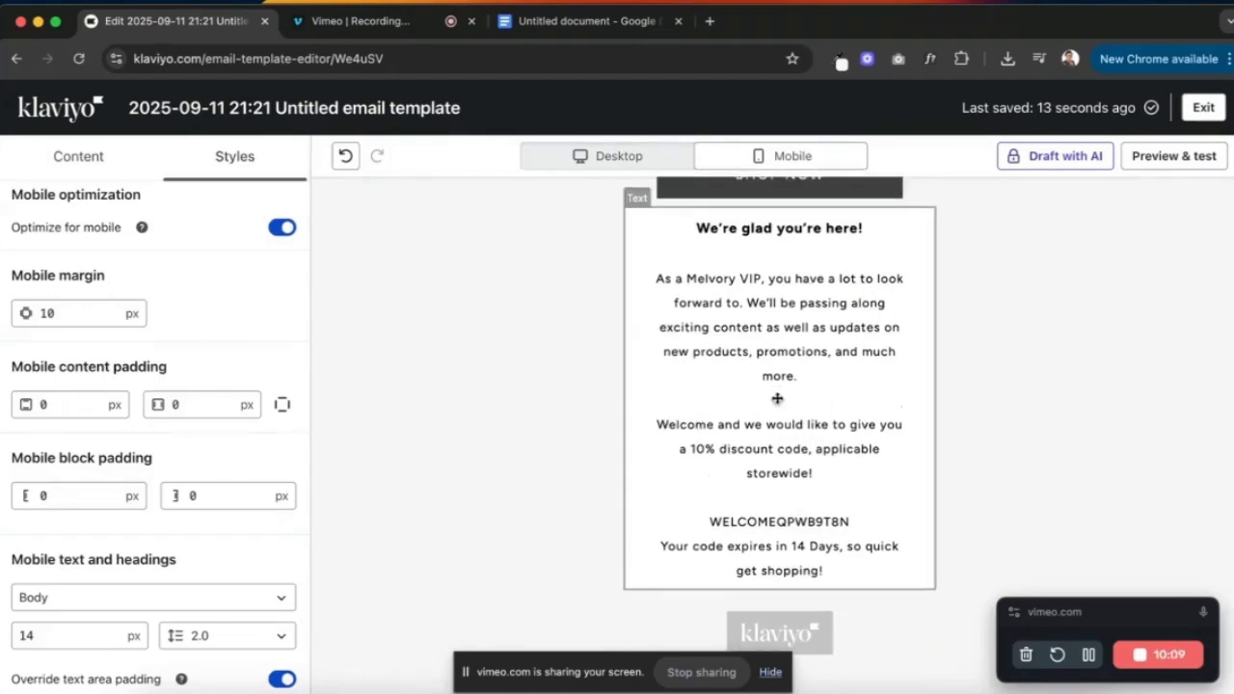
scroll(183, 408, up, 3)
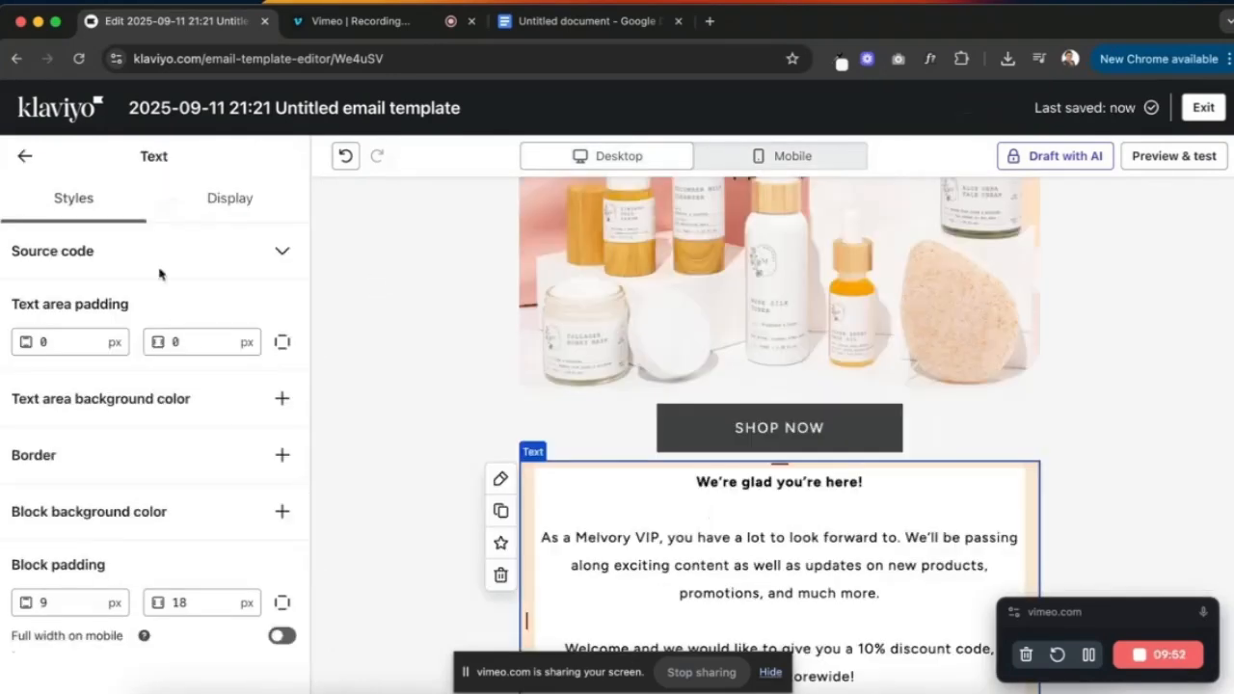
scroll(618, 454, down, 4)
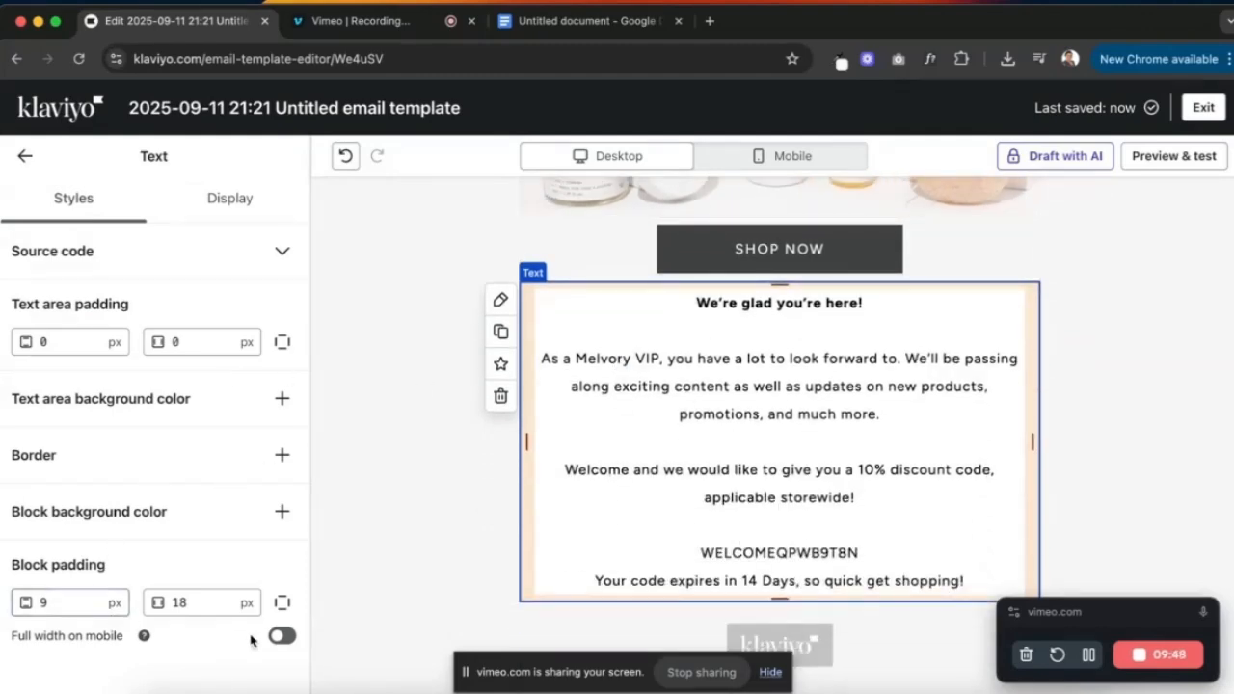
click(282, 638)
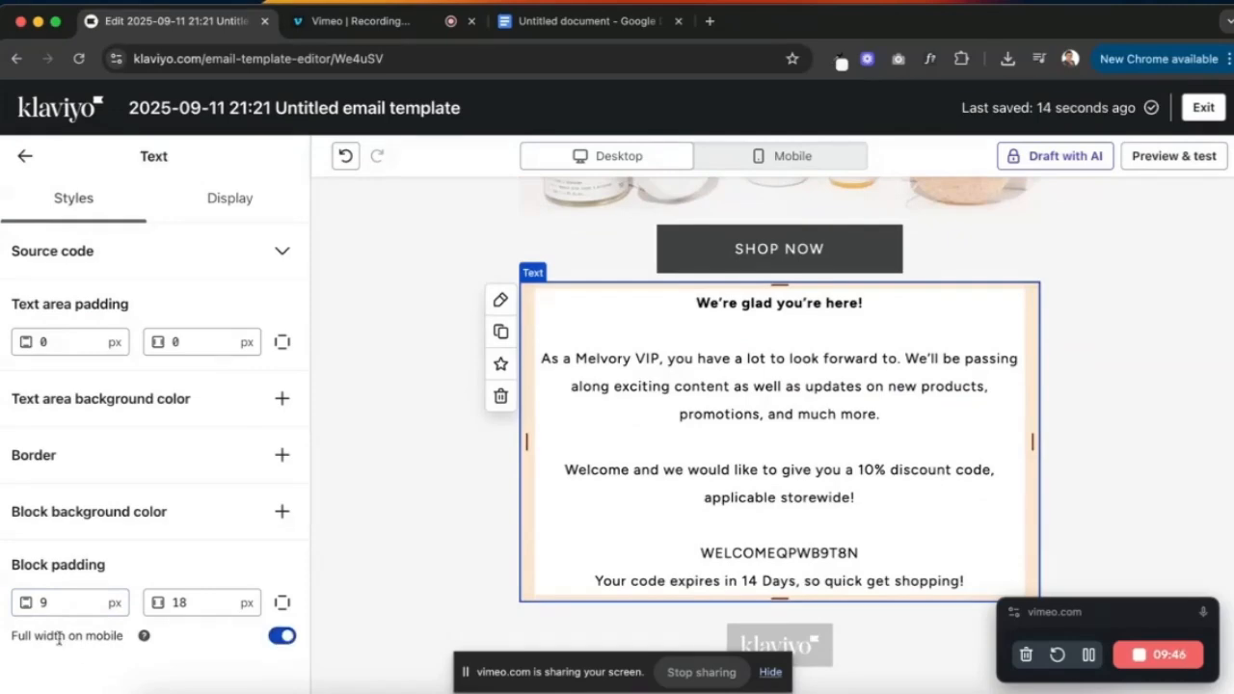
click(208, 600)
text(40)
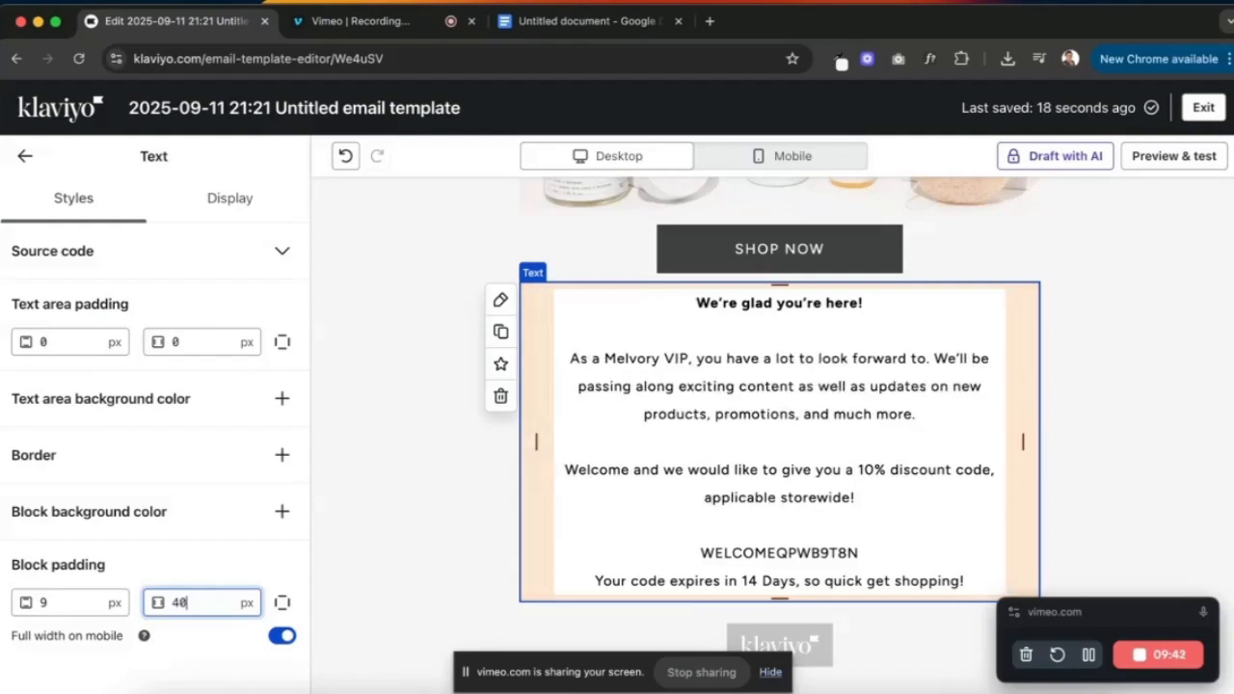
key(BackSpace)
key(BackSpace)
text(0)
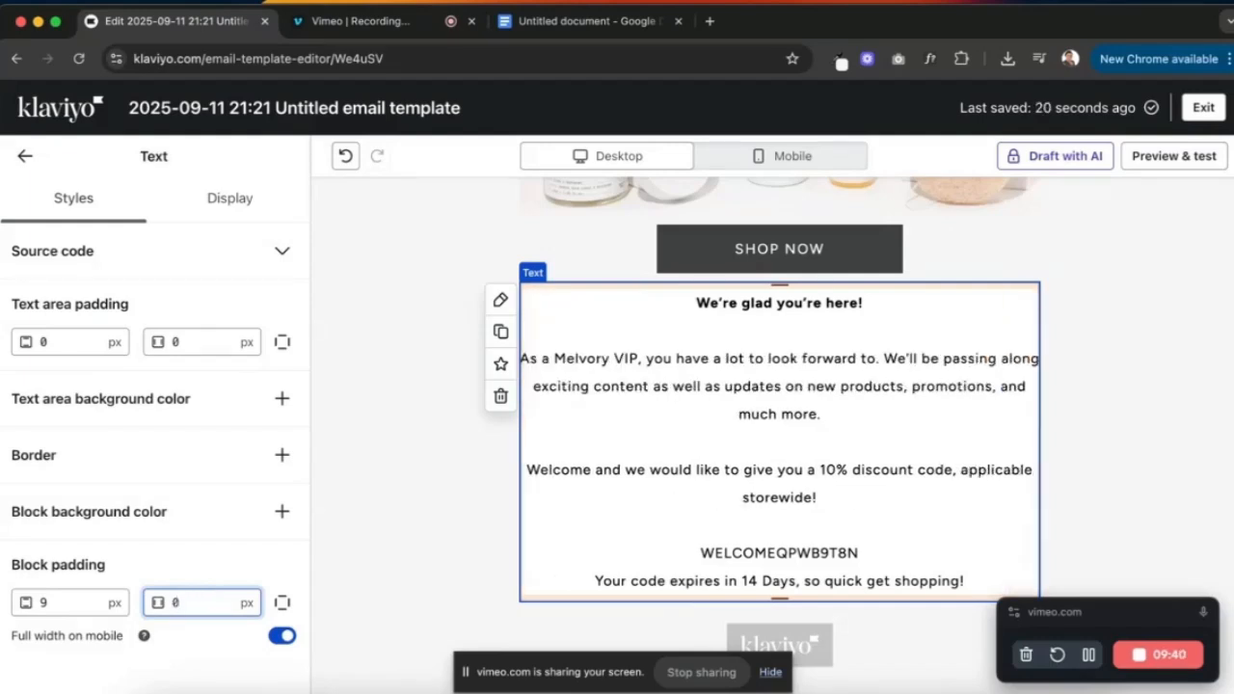
text(60)
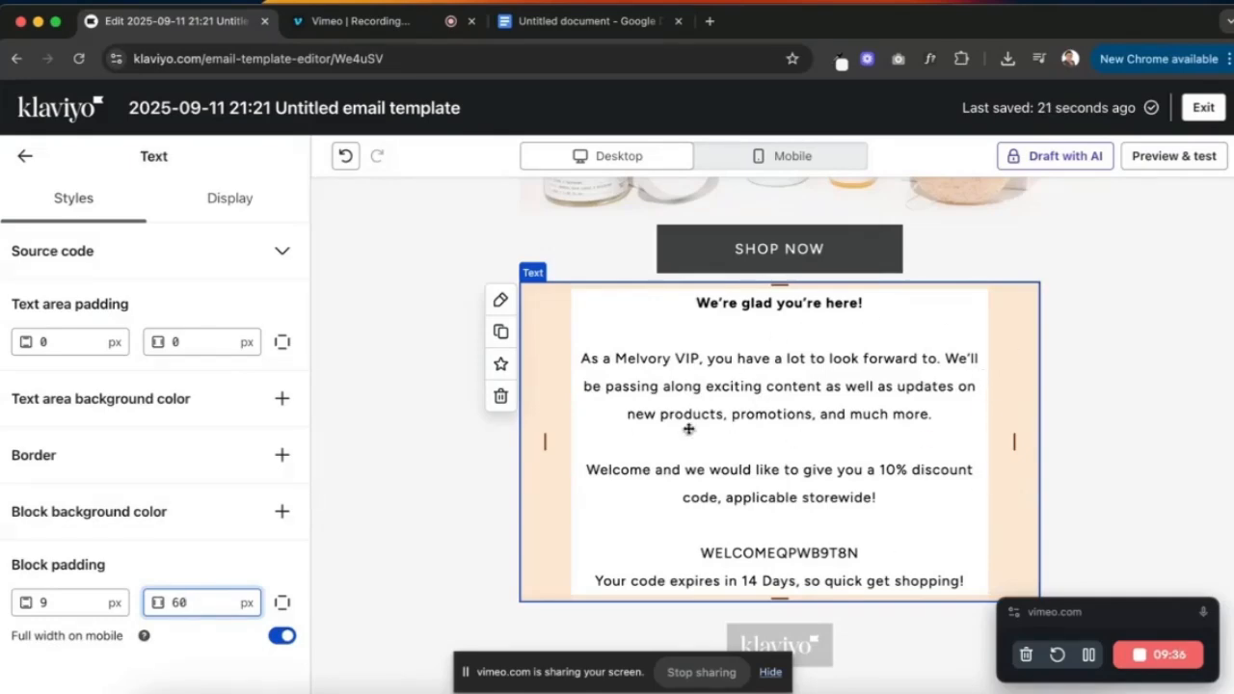
- Preview at mobile width, comparing the welcome block with full width on mobile off and on
click(837, 166)
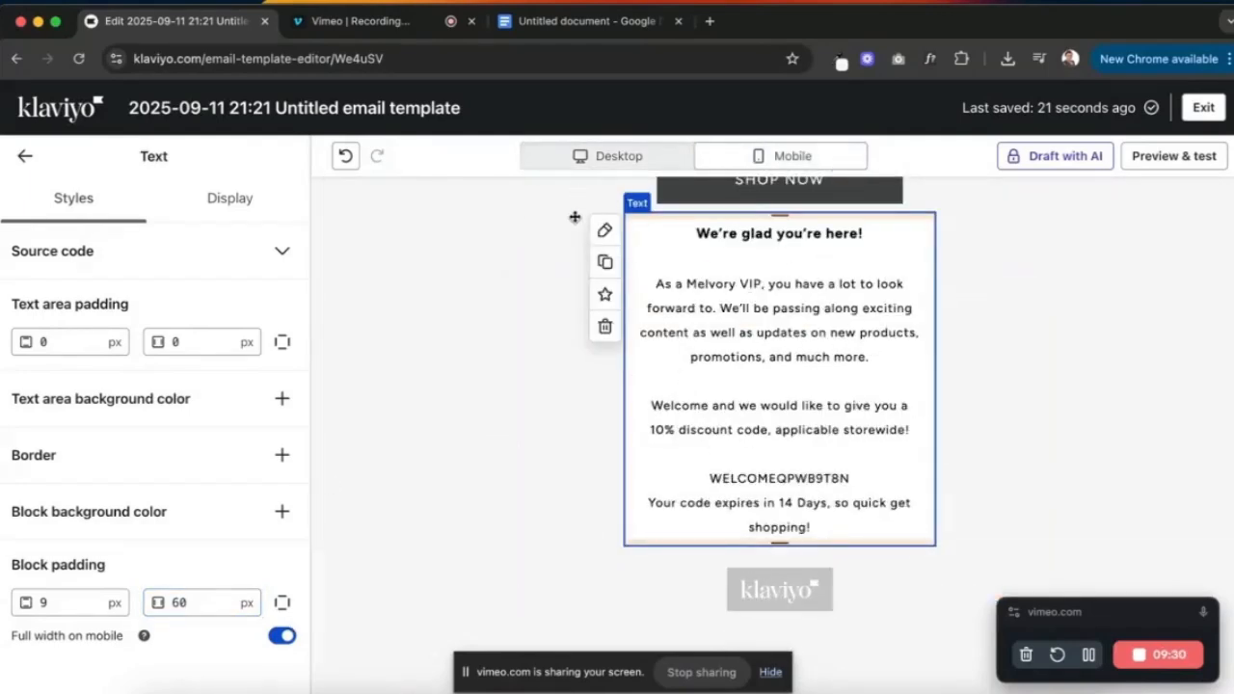
click(285, 636)
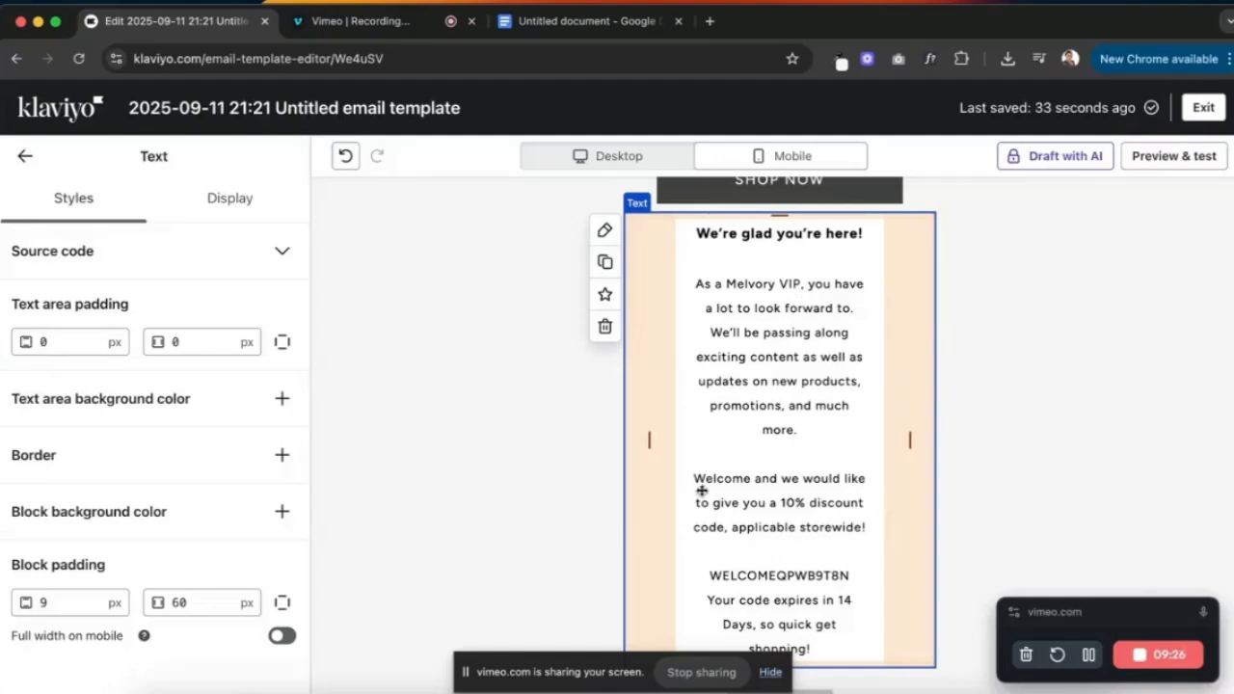
click(283, 636)
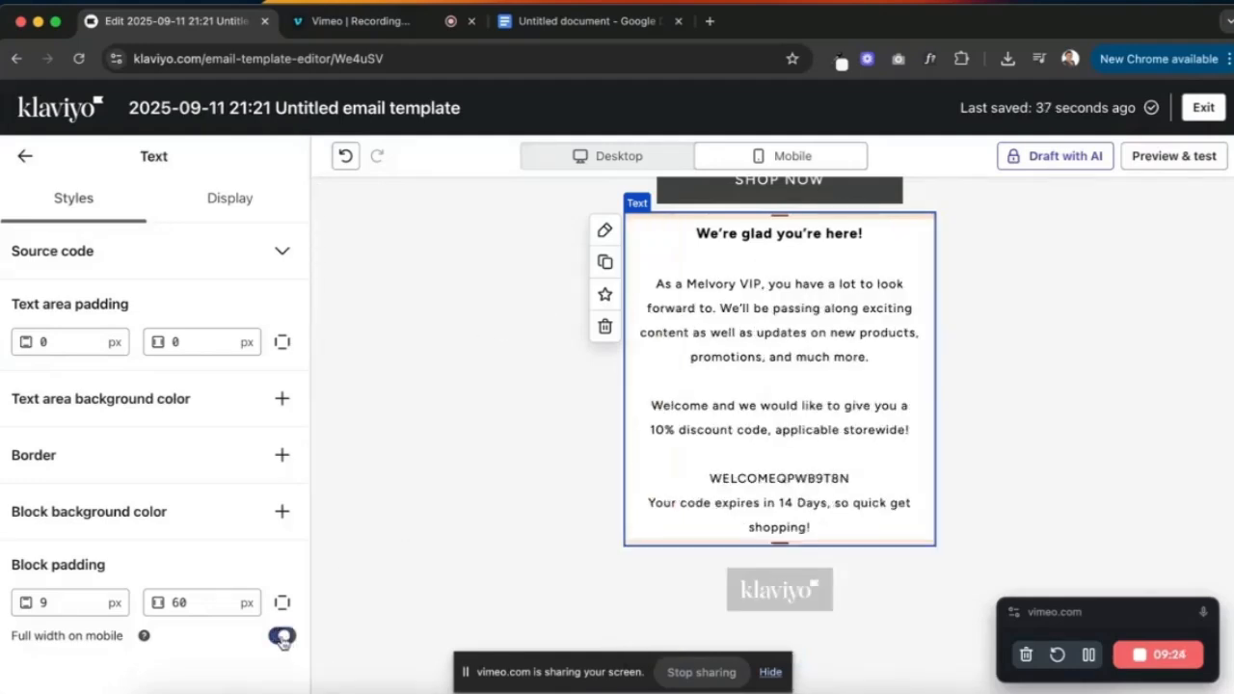
click(794, 371)
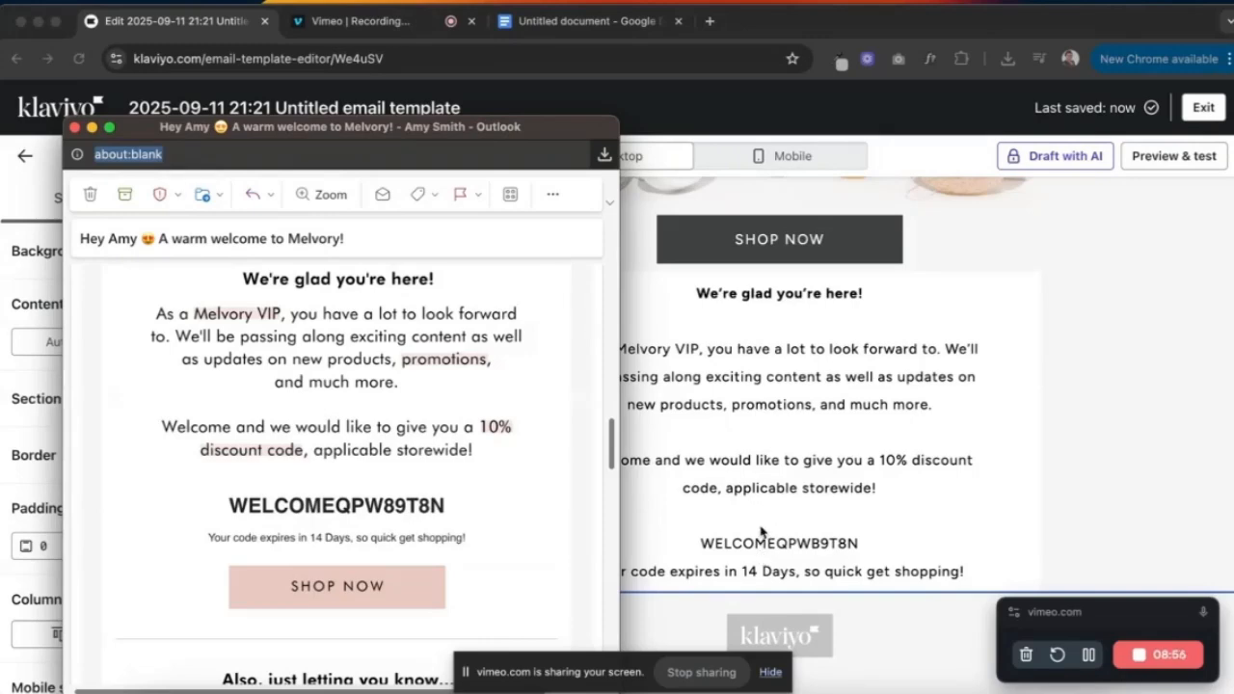
click(763, 565)
click(761, 544)
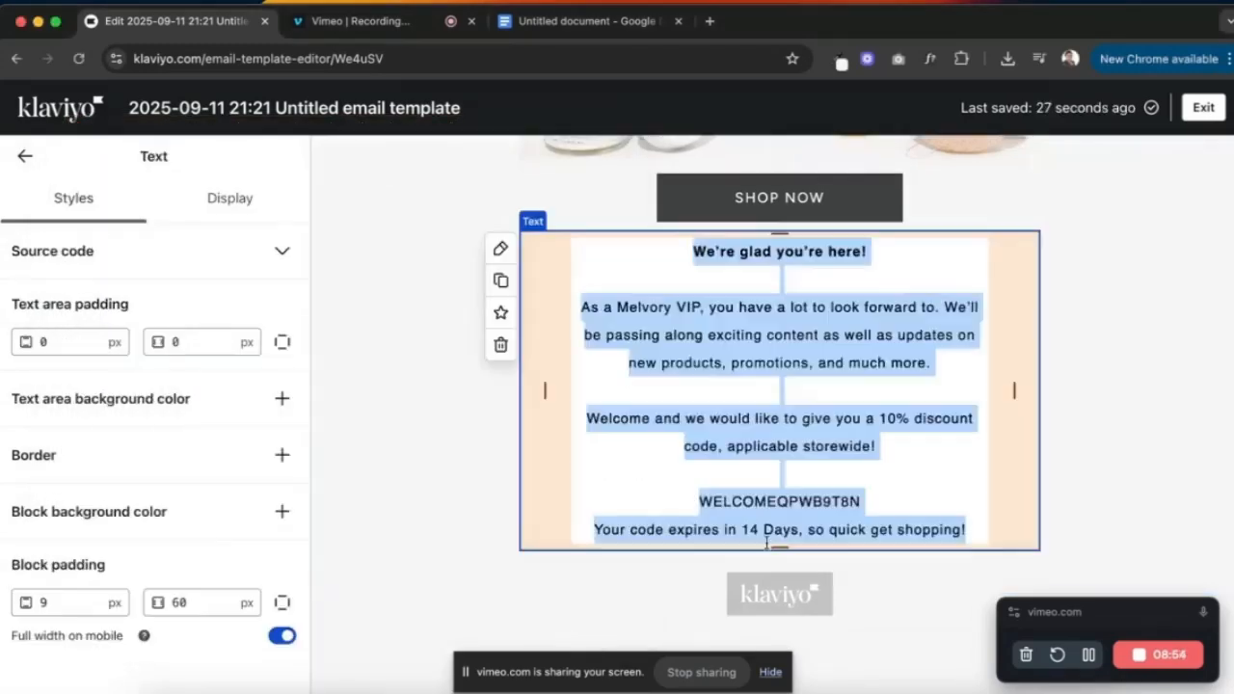
double_click(774, 543)
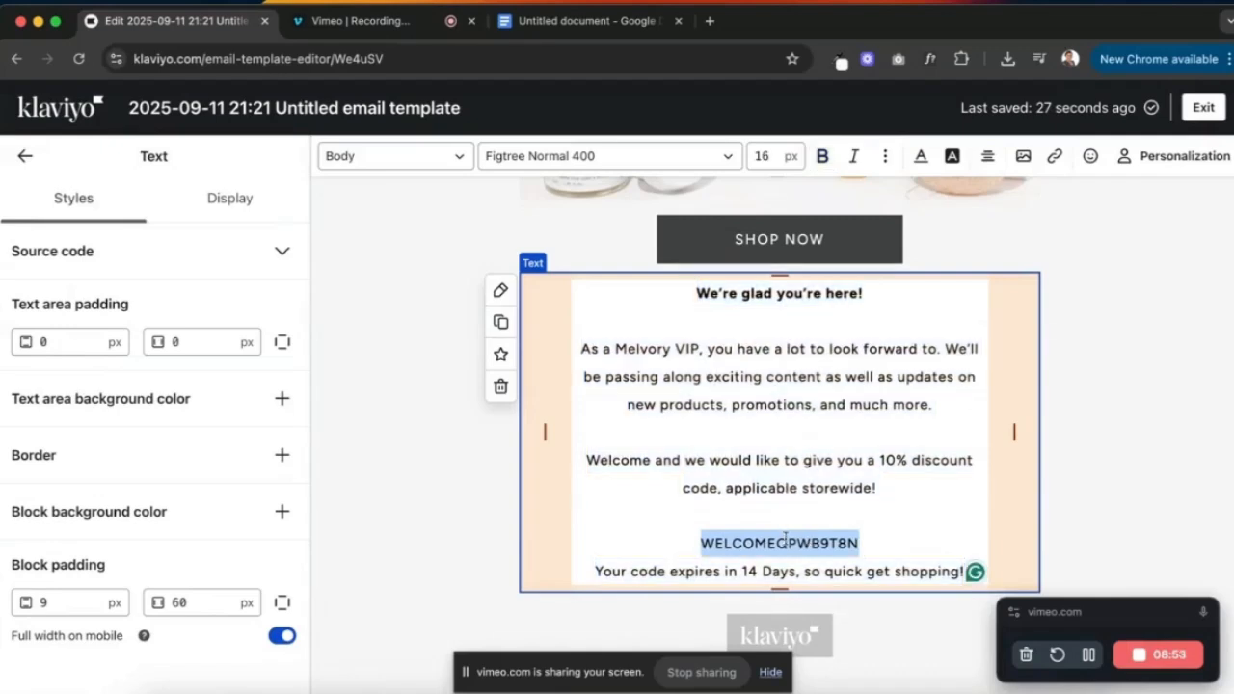
click(459, 157)
click(409, 284)
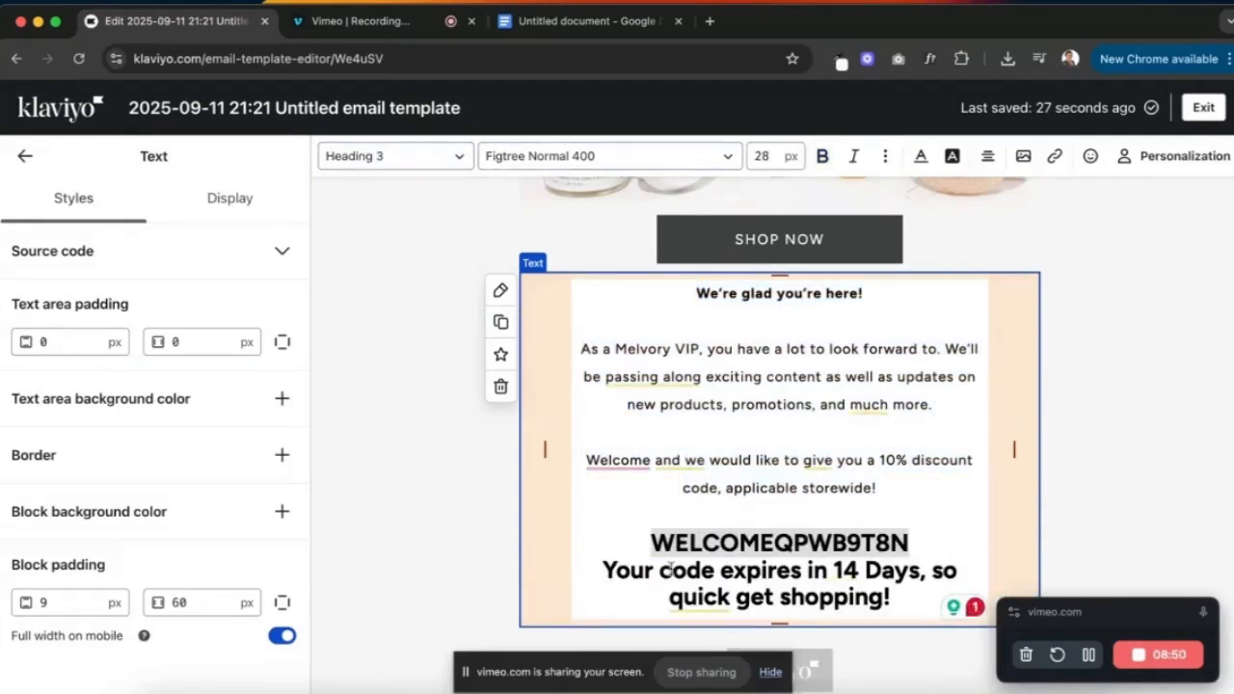
- Keep the expiry line as its own paragraph and set it to Heading 4
click(581, 571)
key(BackSpace)
key(Return)
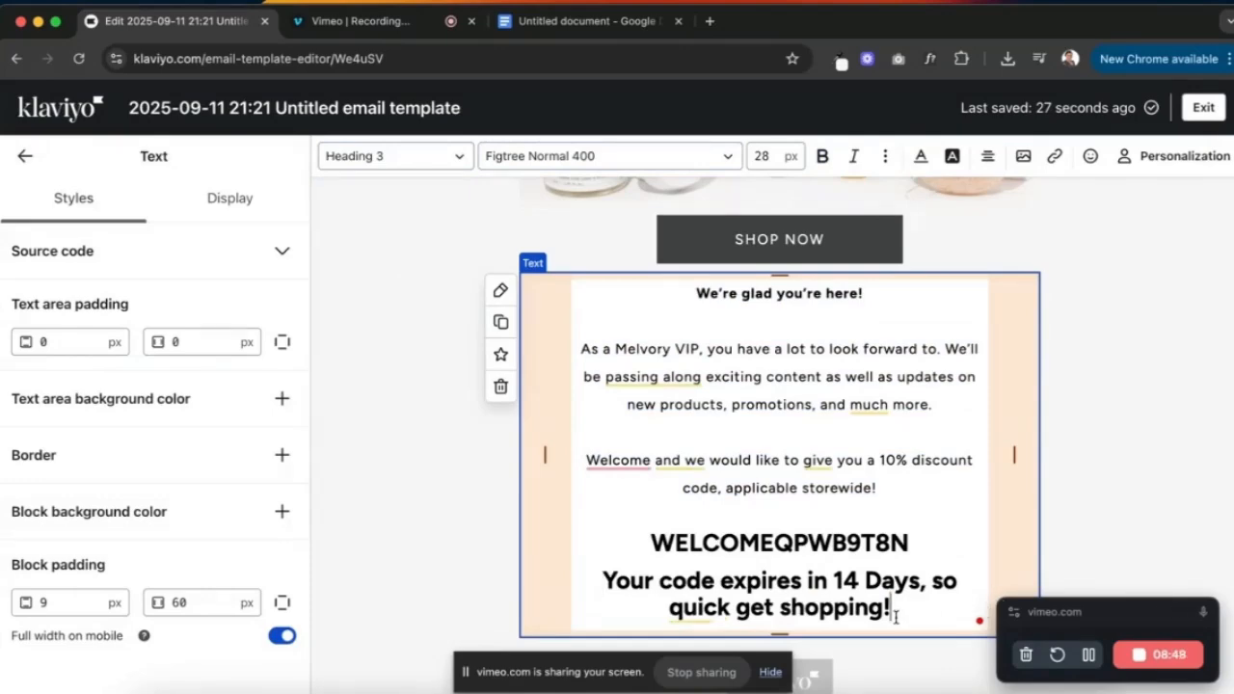
drag(902, 610, 601, 578)
click(417, 147)
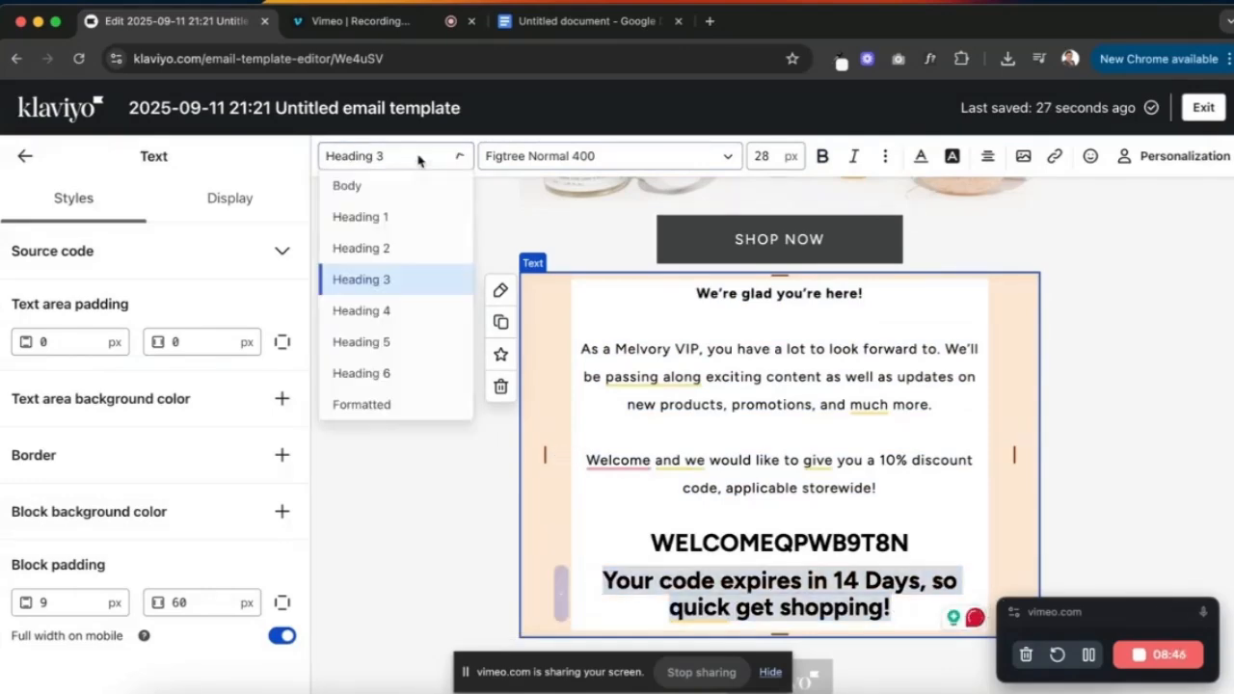
click(391, 319)
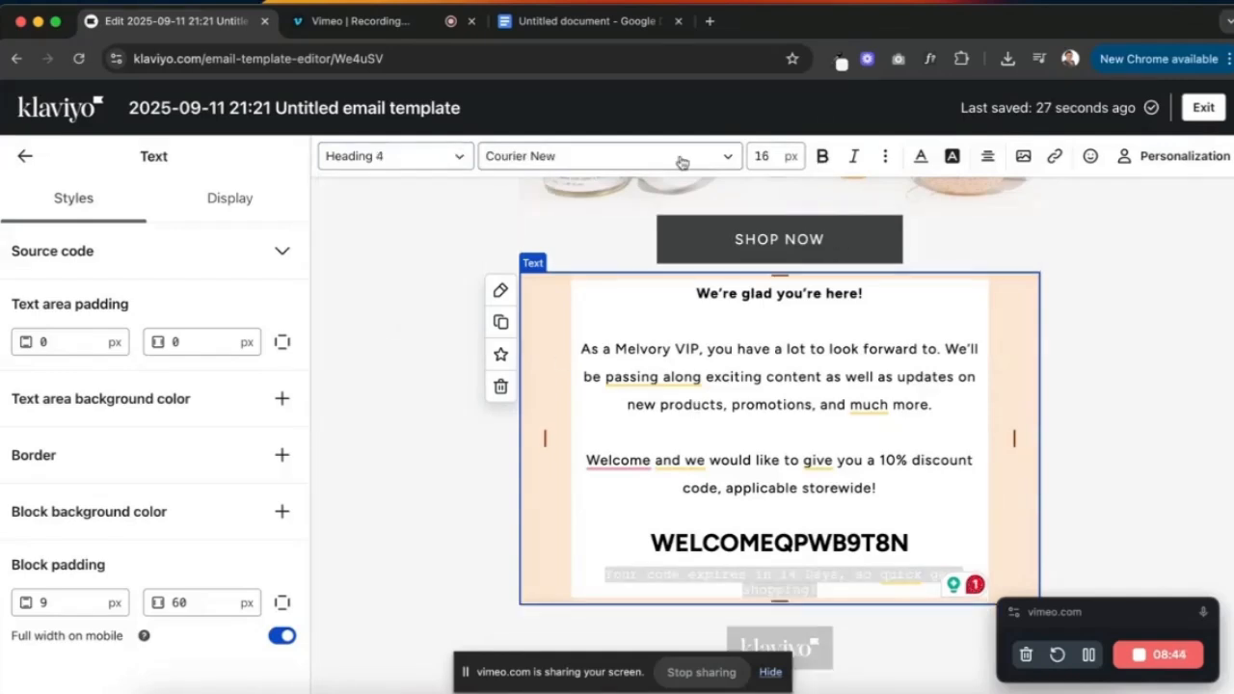
- Style the expiry line as Figtree Normal 400, black, size 12
click(670, 157)
scroll(565, 261, up, 10)
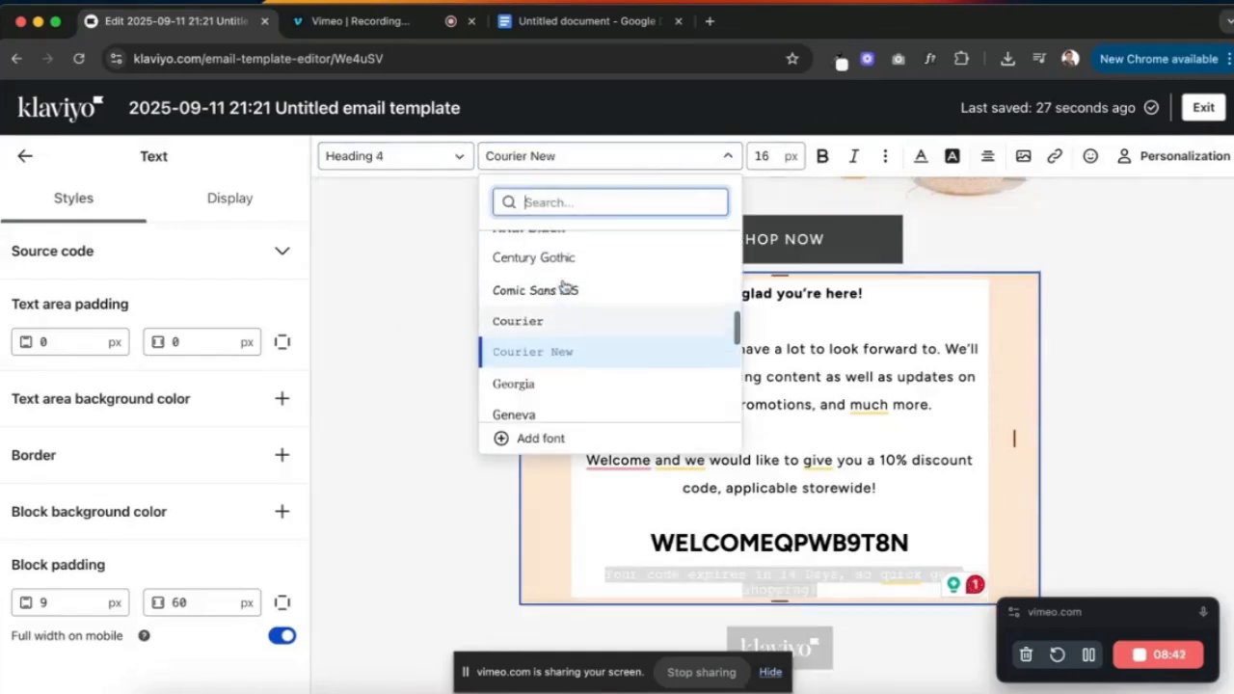
scroll(565, 282, up, 2)
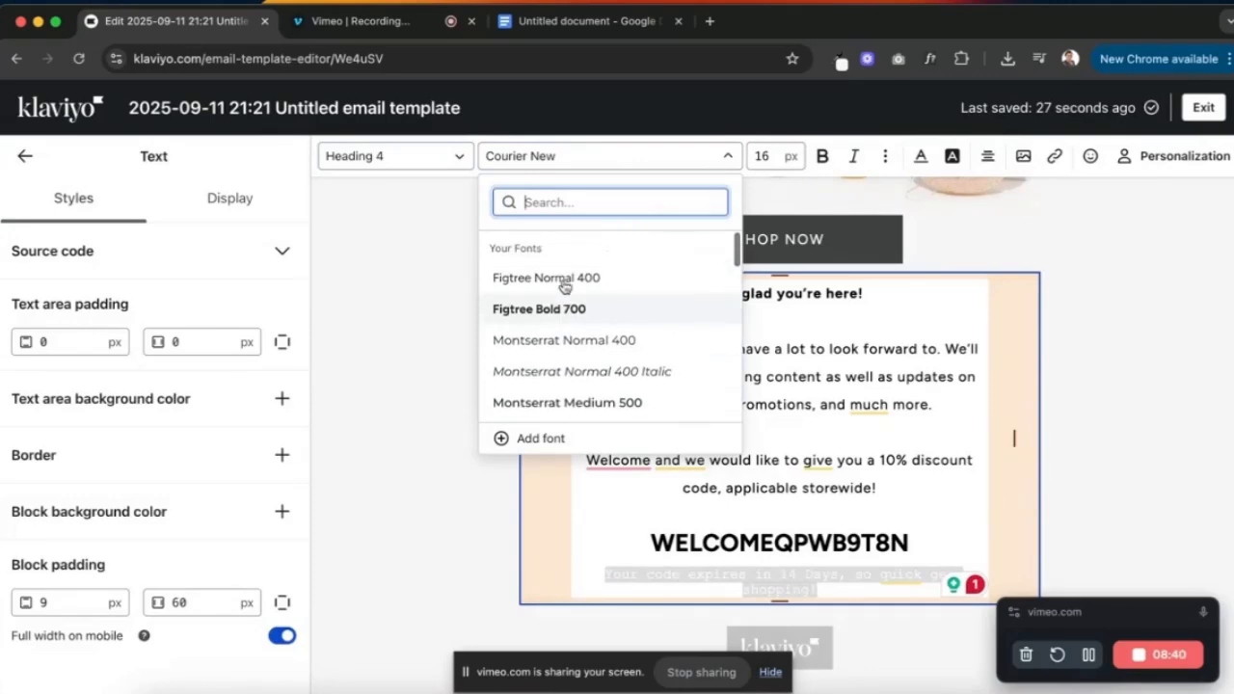
click(567, 278)
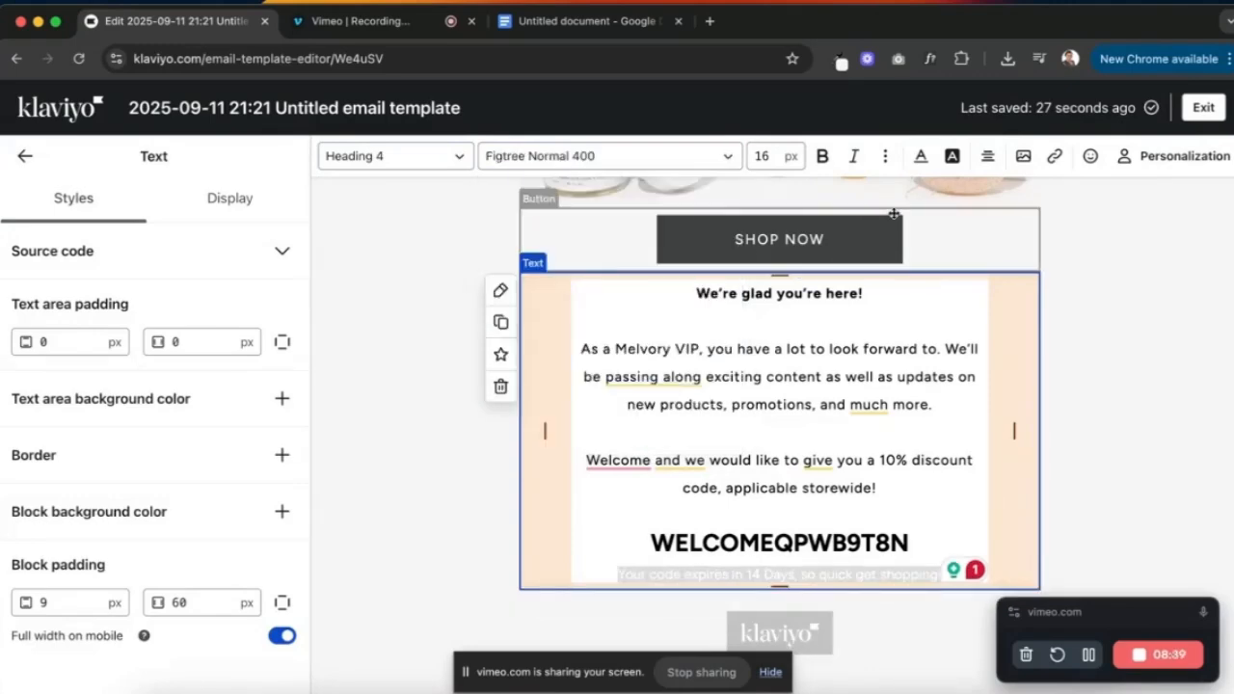
click(921, 155)
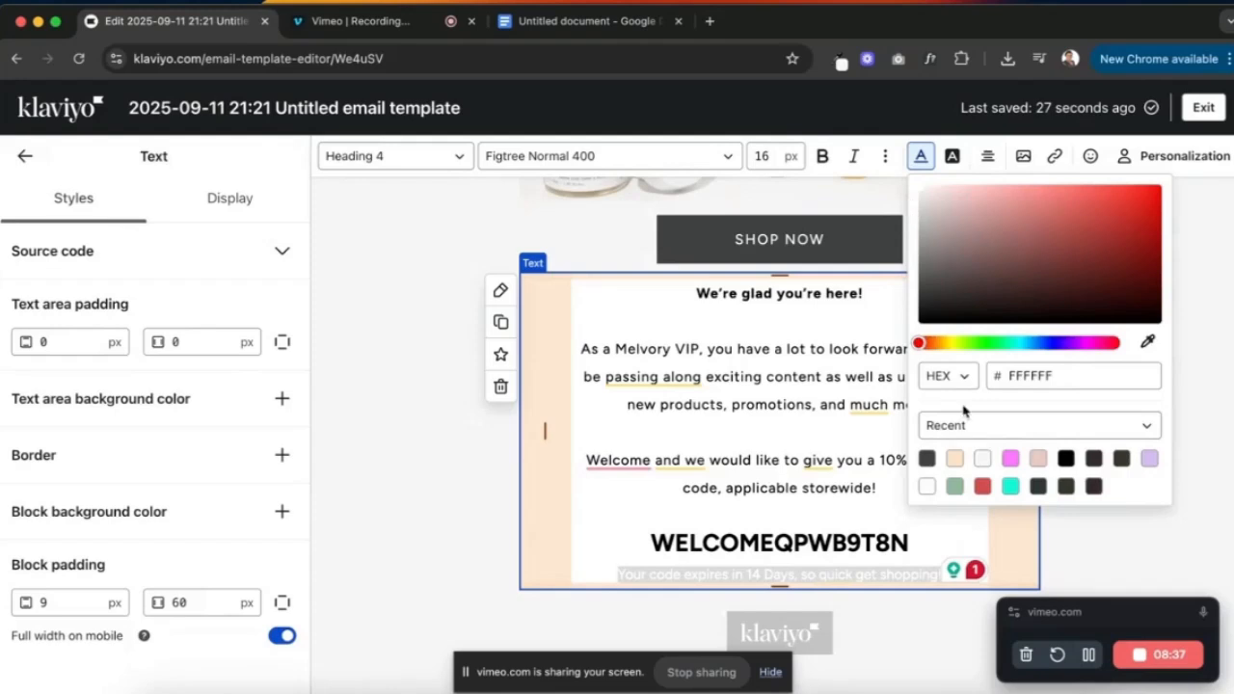
click(1066, 459)
click(772, 152)
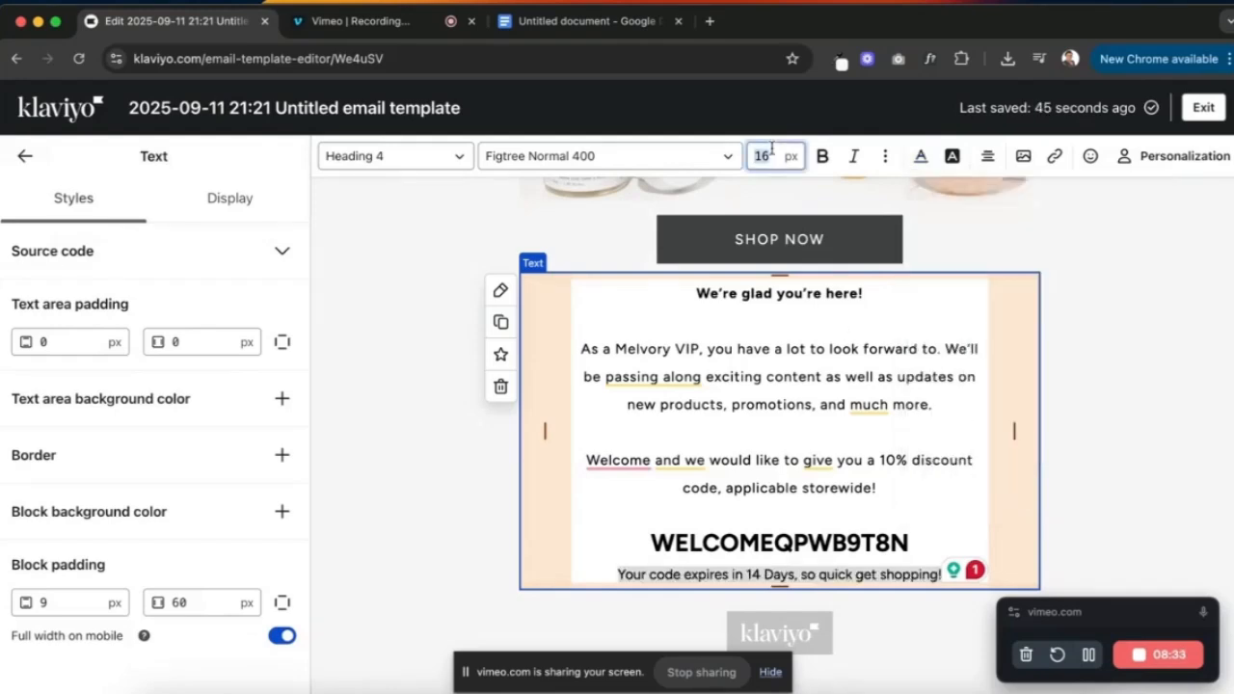
text(12)
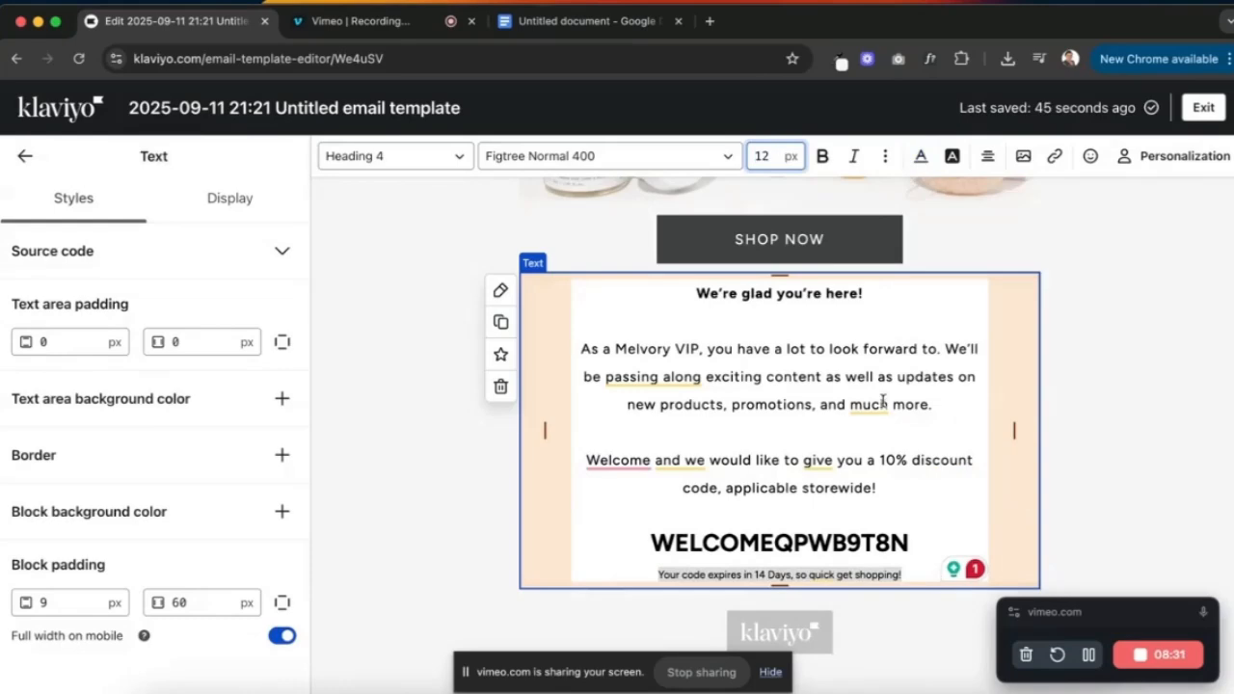
- Select the whole code WELCOMEQPWB9T8N and paste the coupon code tag over it
click(808, 543)
drag(917, 543, 778, 544)
click(775, 545)
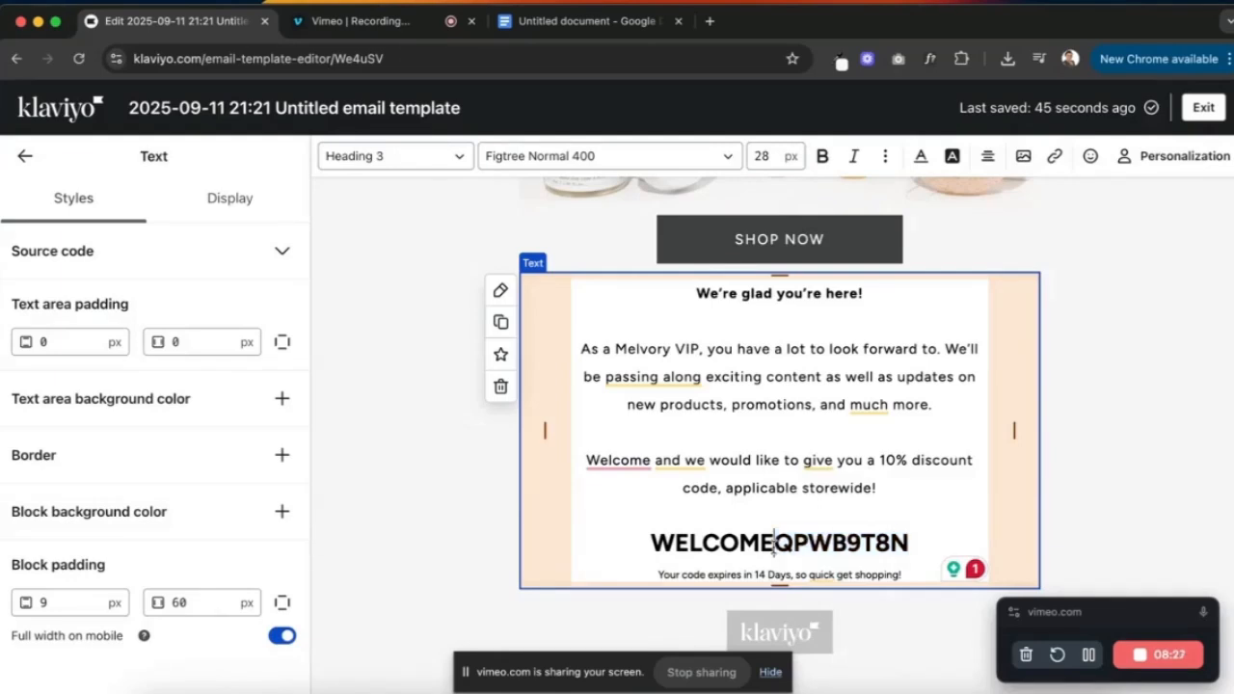
double_click(771, 543)
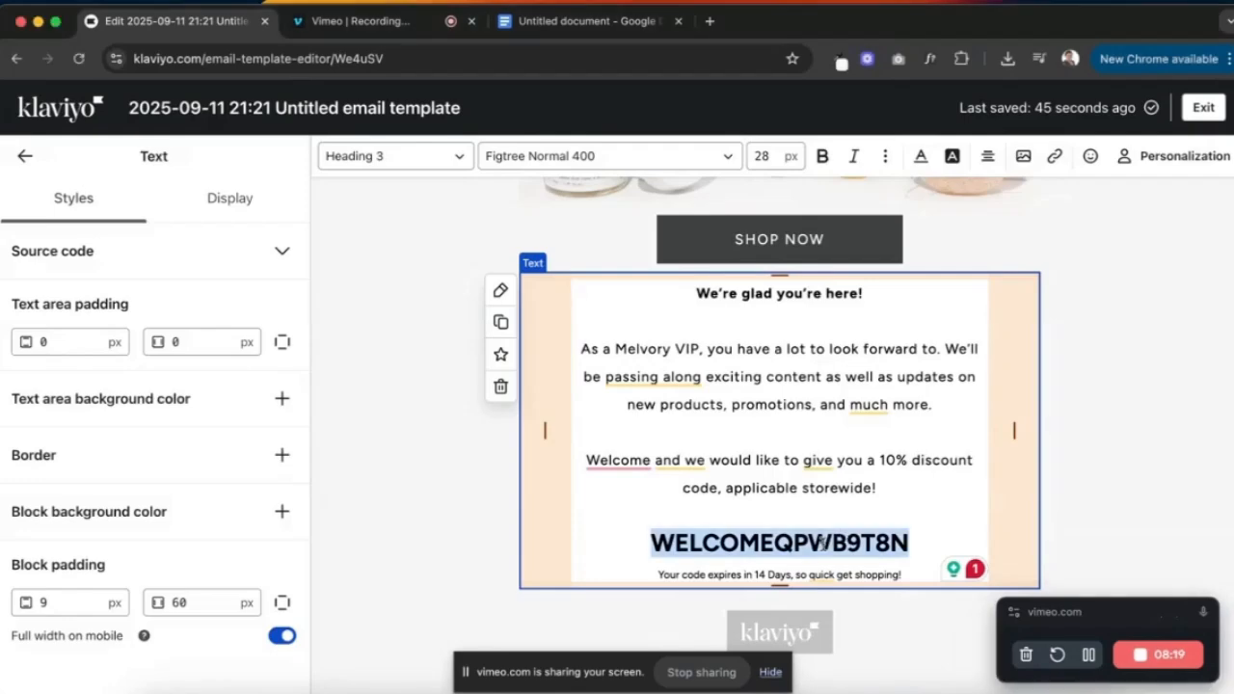
key(super+v)
- Insert the {% coupon_code 'CouponName' %} tag as plain text and select its CouponName placeholder
click(719, 441)
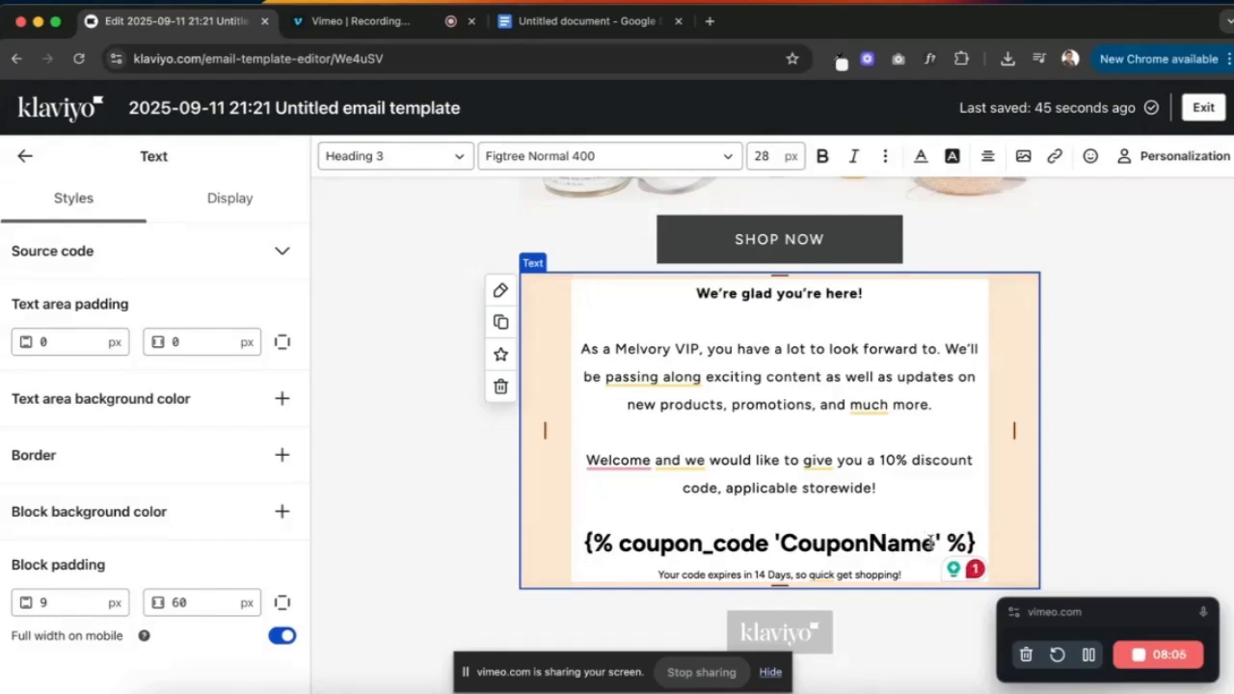
drag(935, 540, 784, 544)
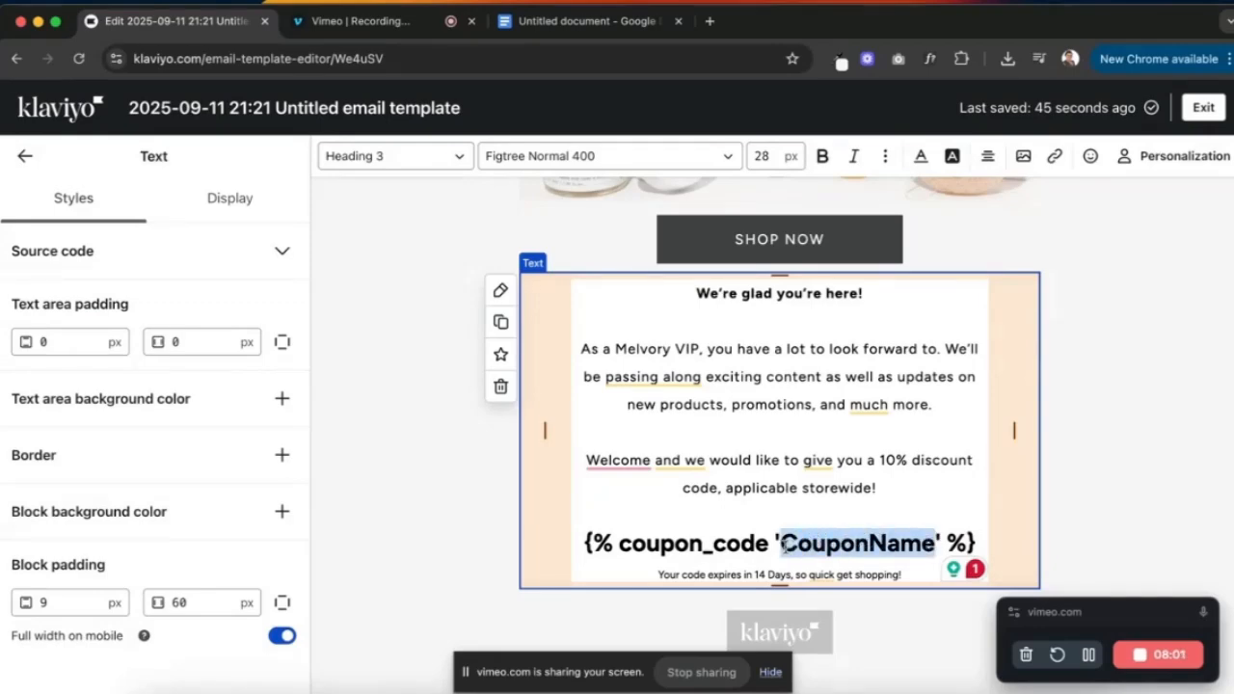
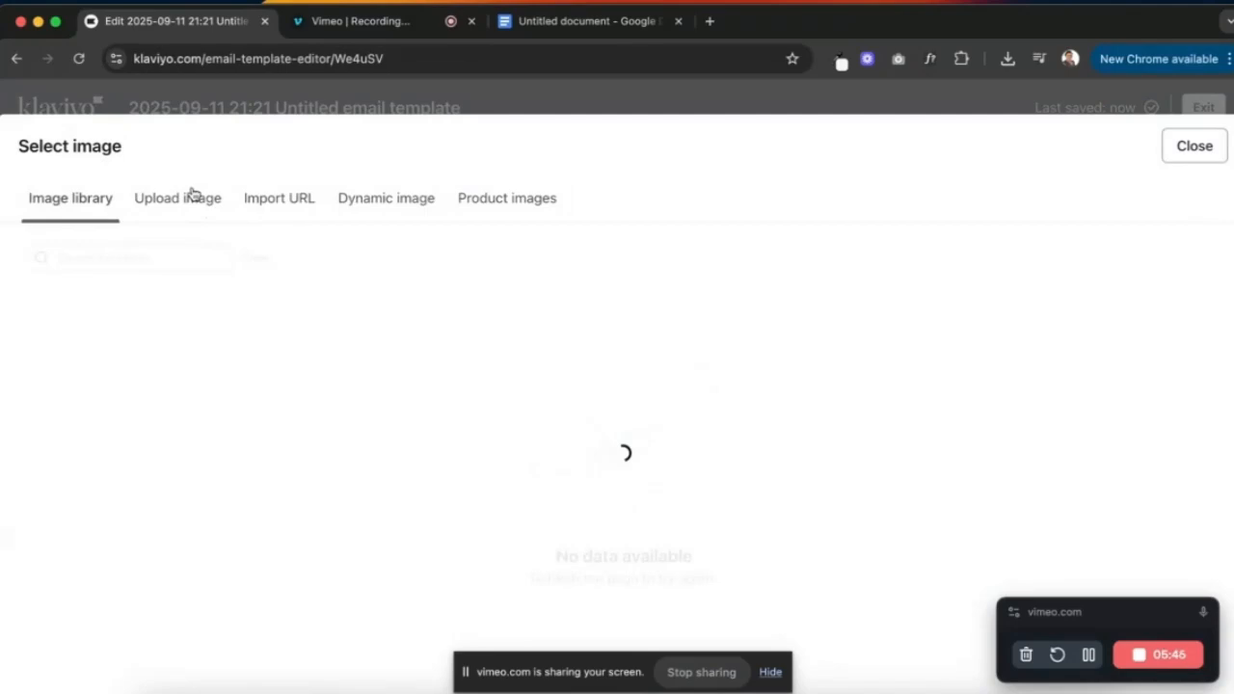
- Upload the compressed charity section screenshot png into the image block
click(192, 194)
click(608, 475)
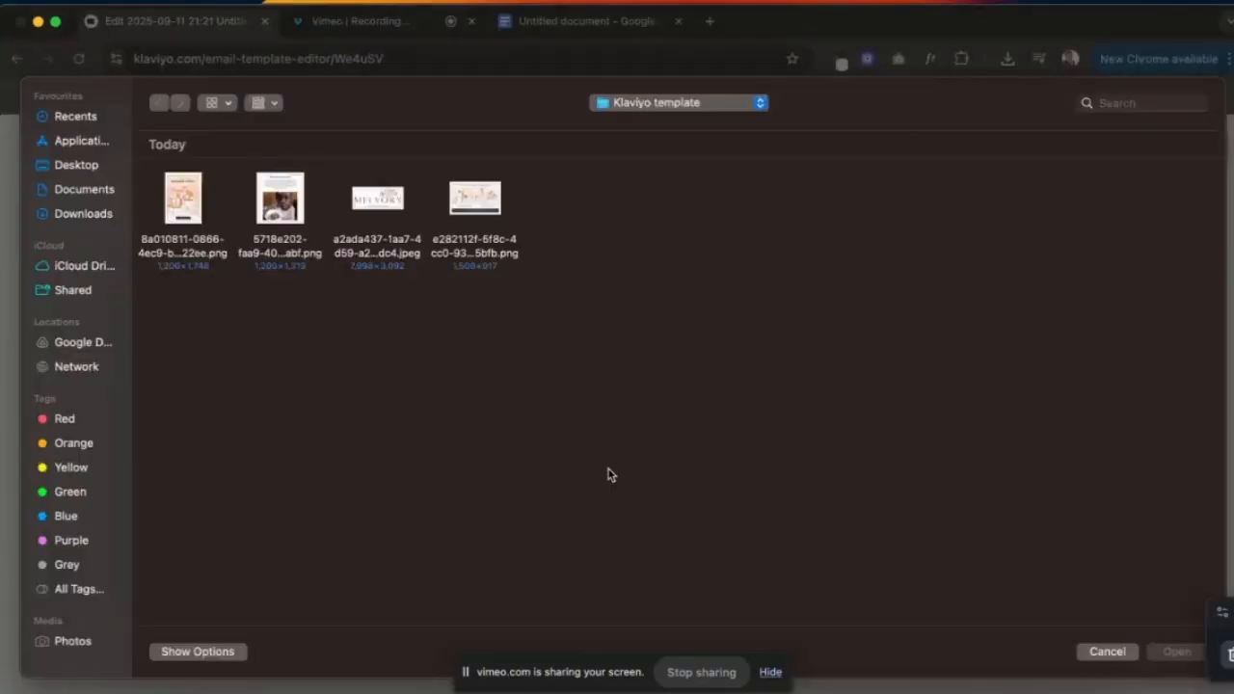
double_click(278, 199)
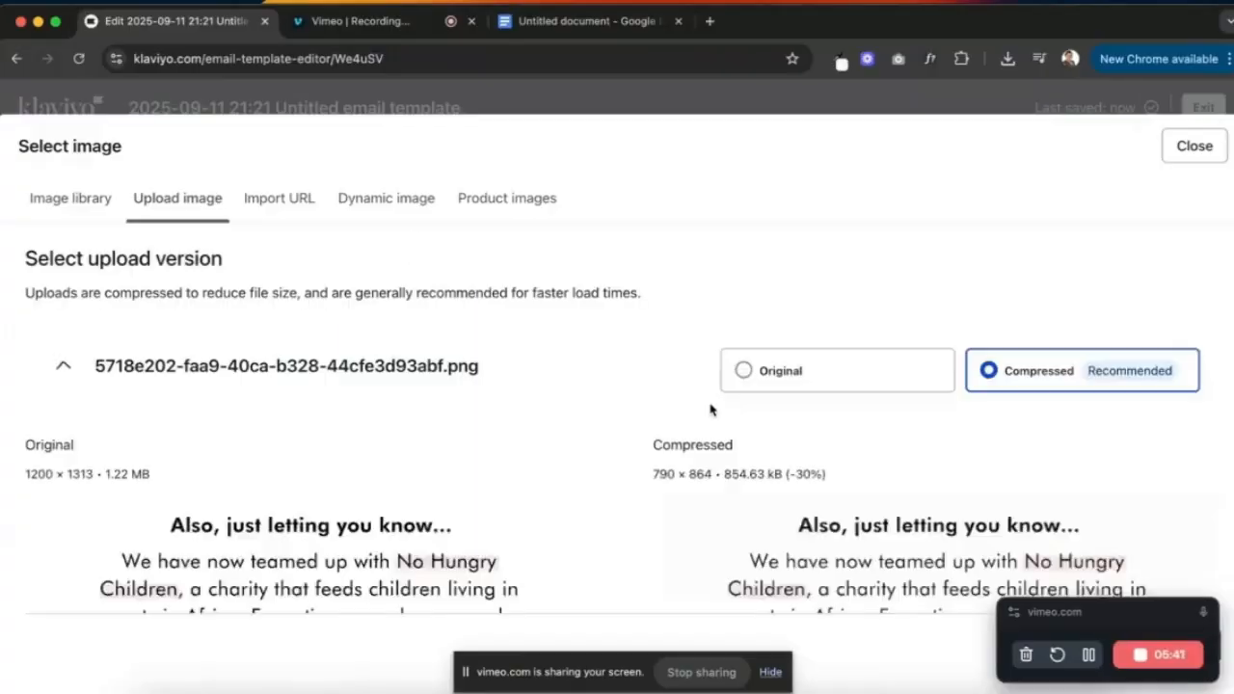
scroll(855, 436, down, 10)
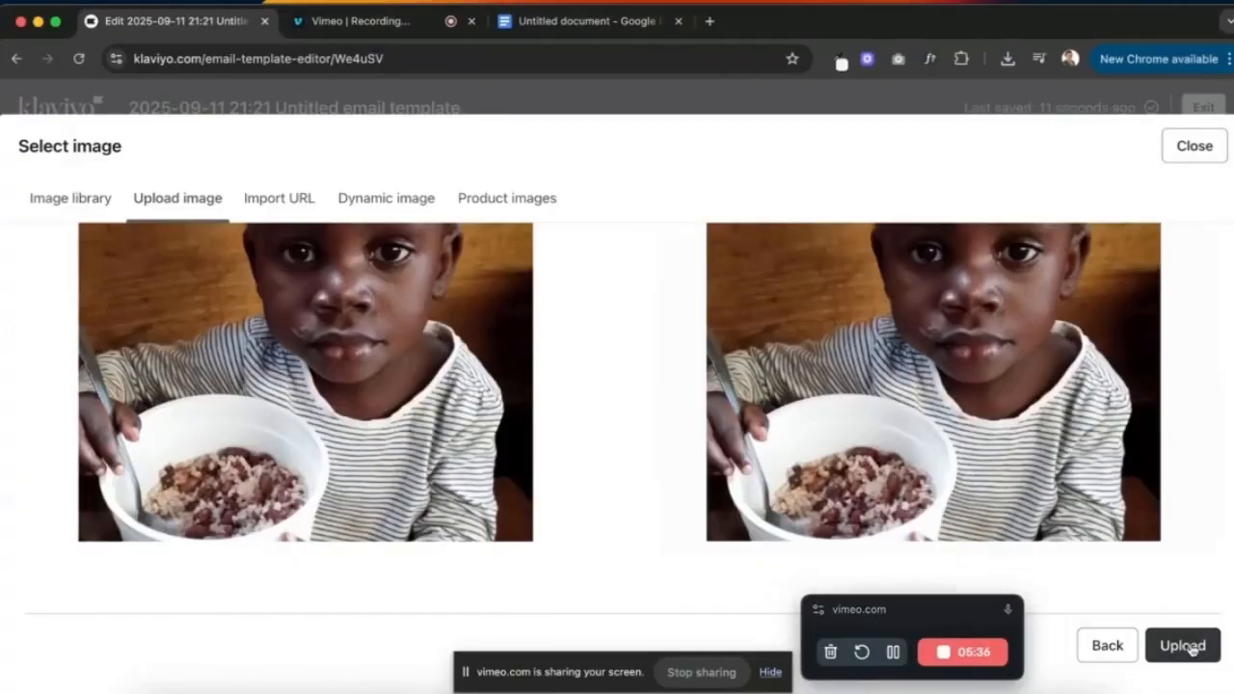
click(1183, 646)
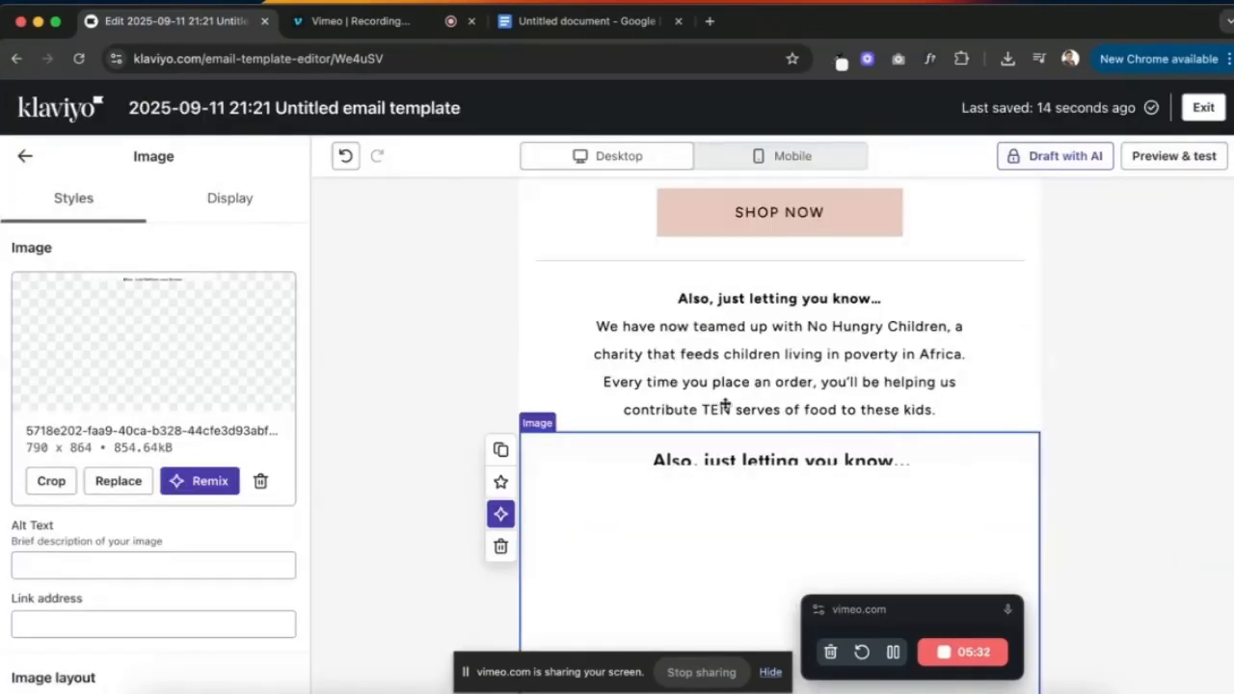
- Crop the image's top edge down so only the child's photo remains
scroll(675, 424, down, 5)
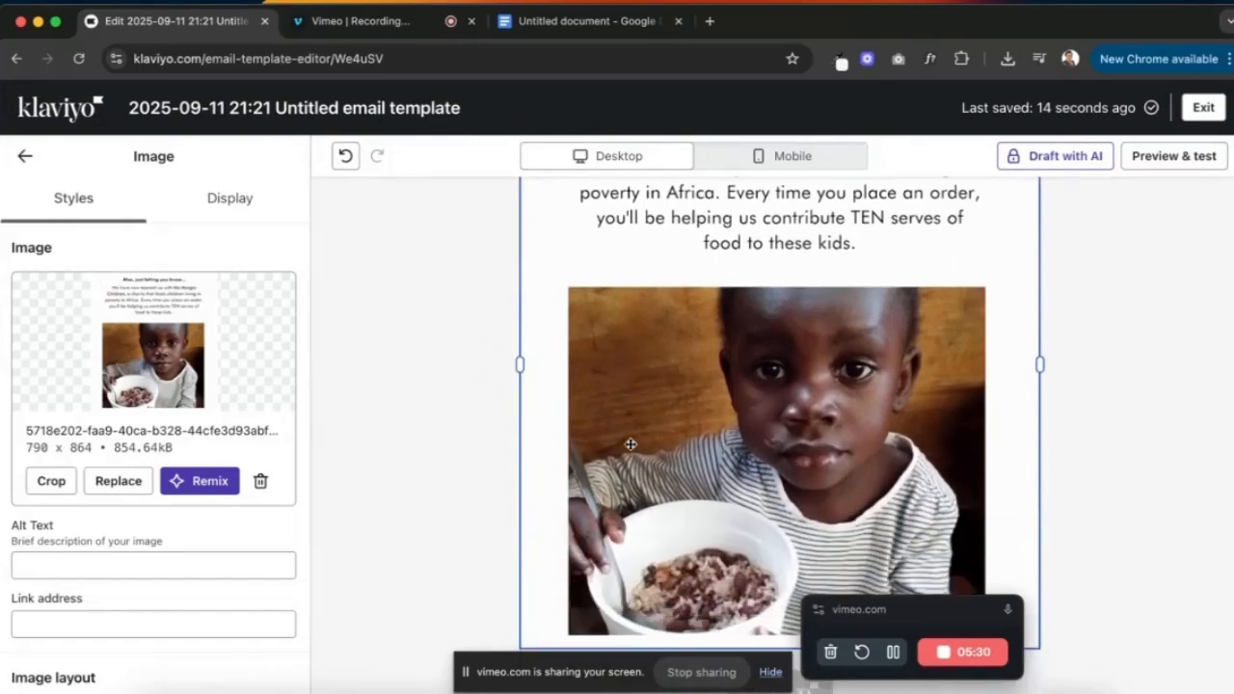
click(51, 482)
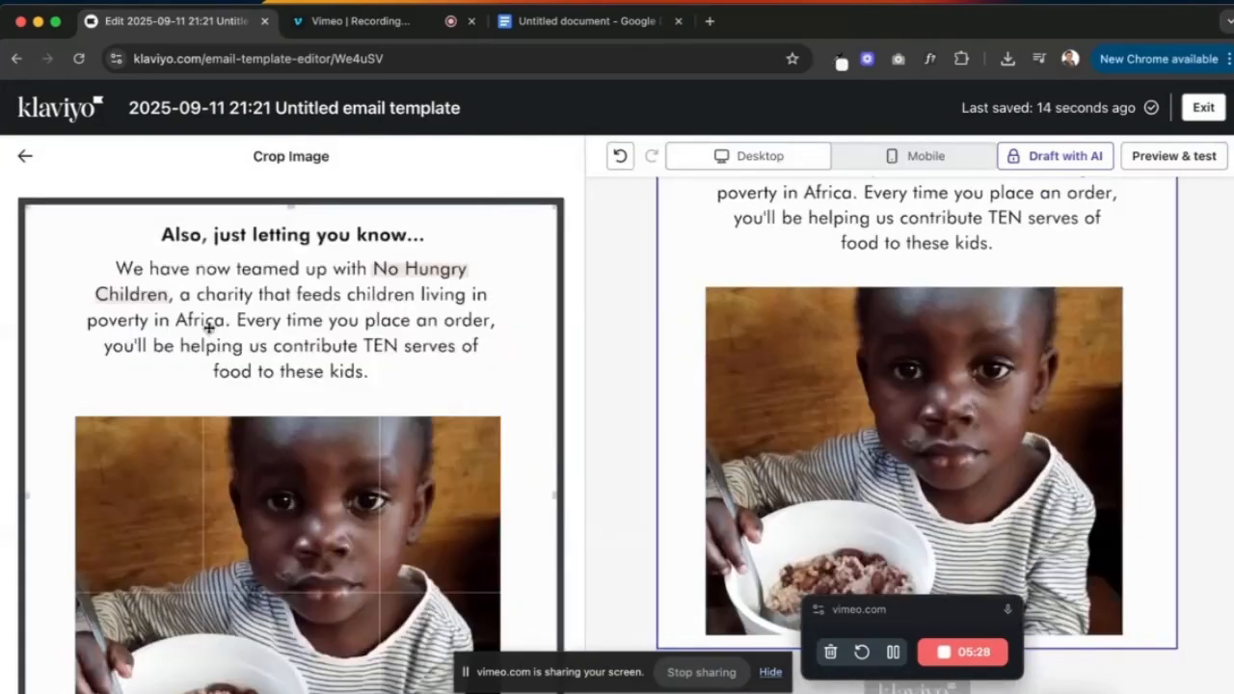
drag(289, 206, 291, 410)
scroll(176, 287, down, 5)
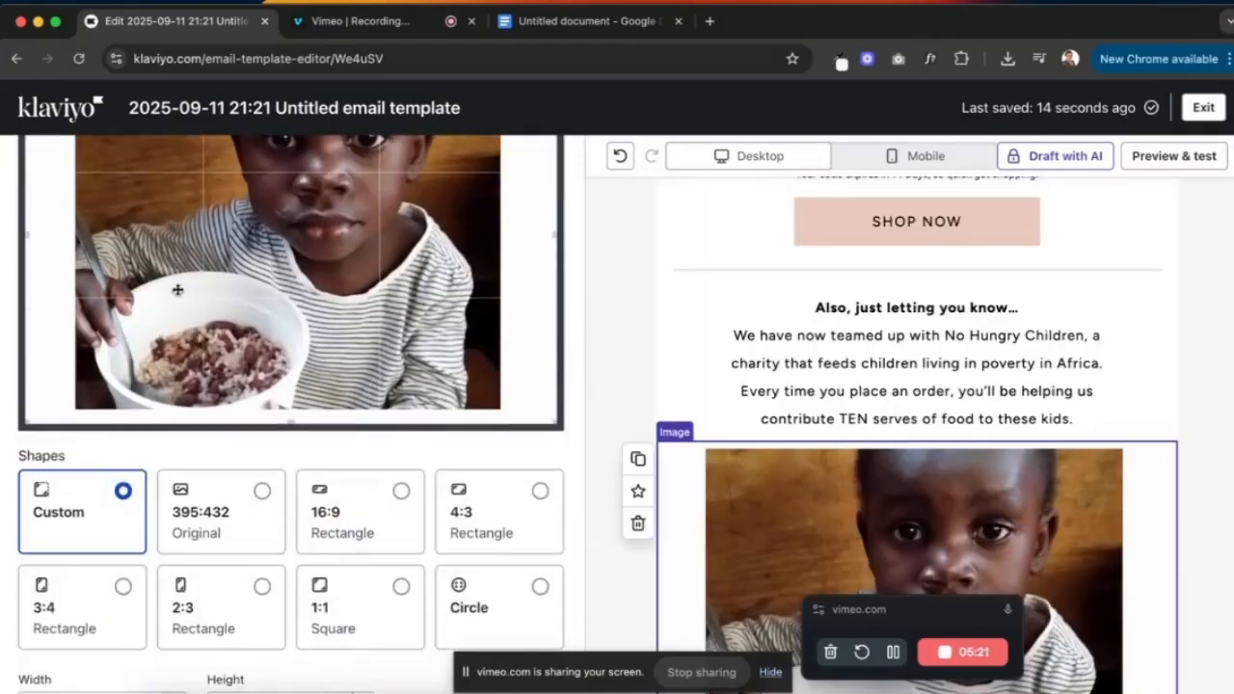
scroll(176, 287, up, 5)
click(26, 156)
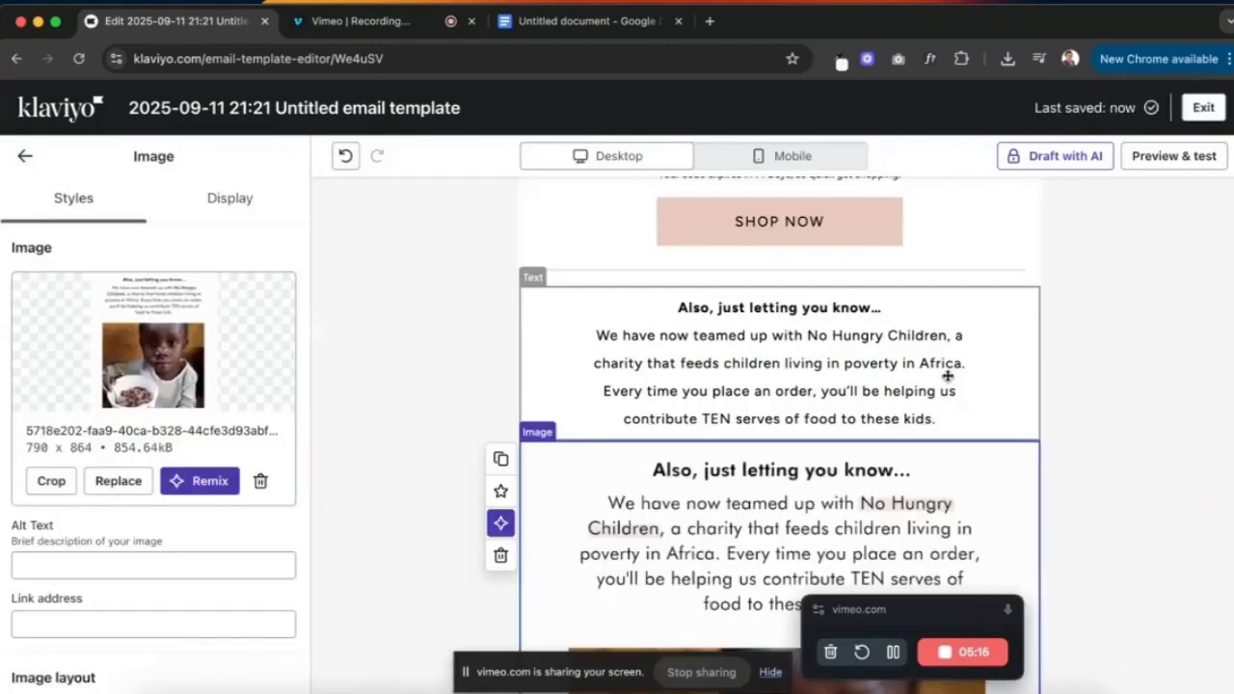
- Give the charity text block 15 px block padding
click(784, 353)
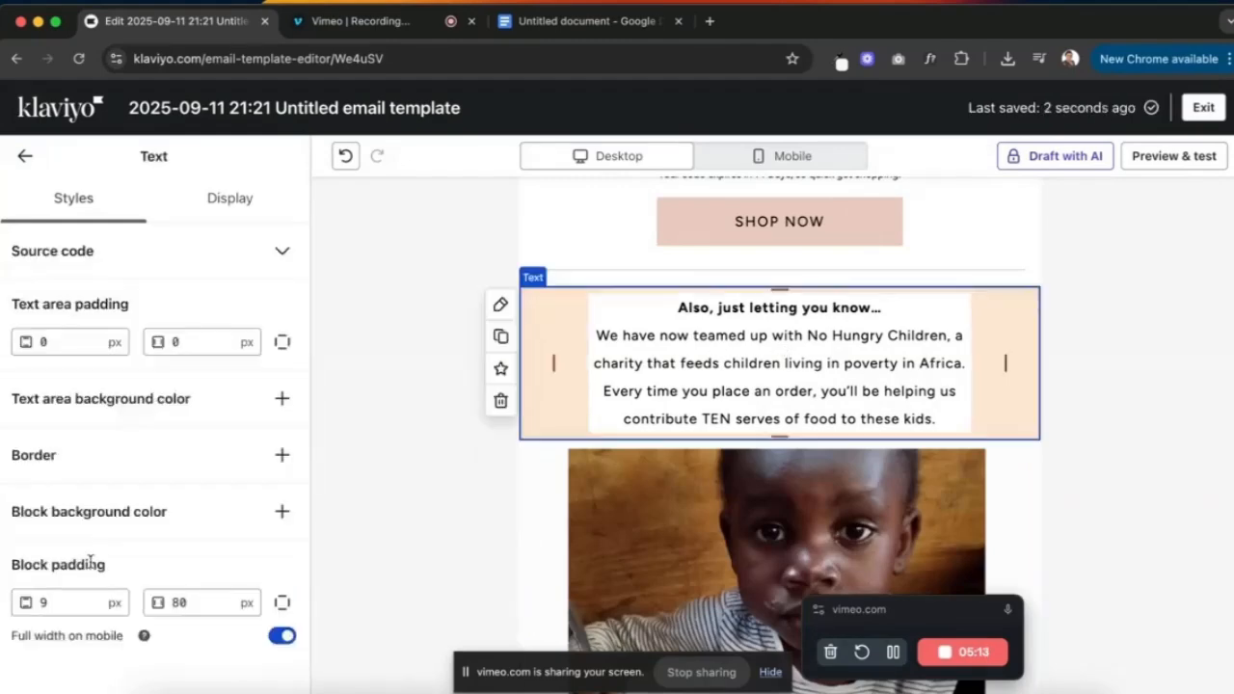
click(72, 602)
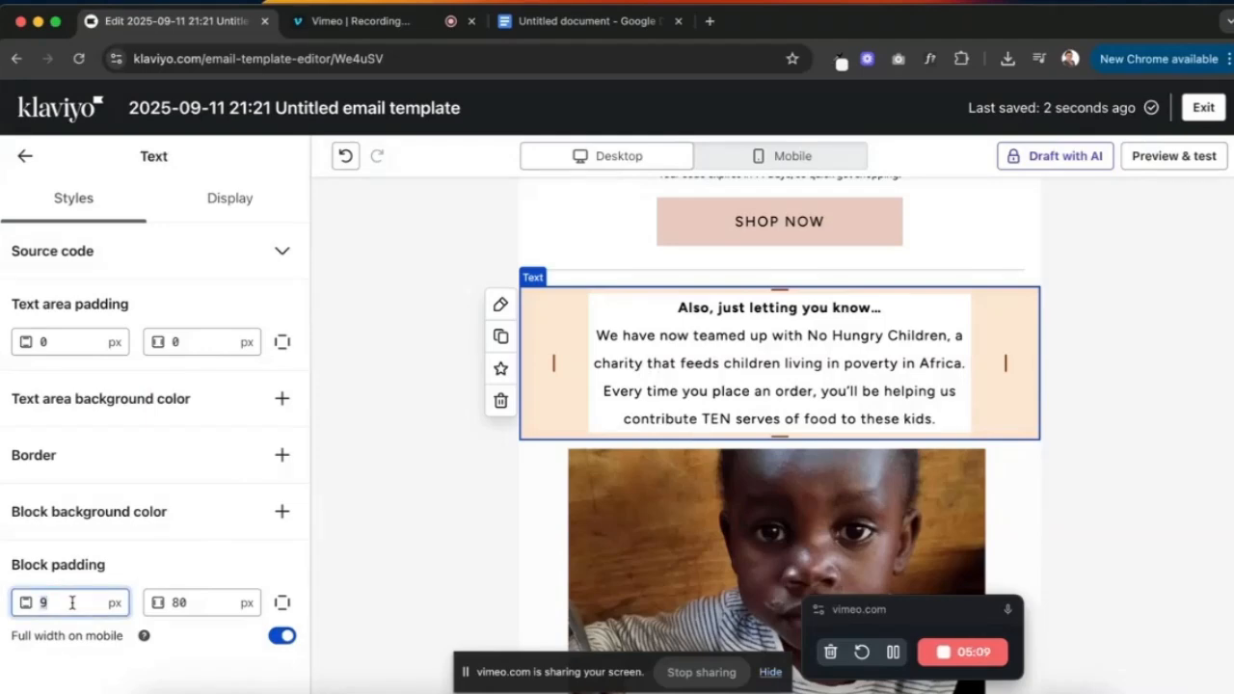
text(15)
click(1098, 516)
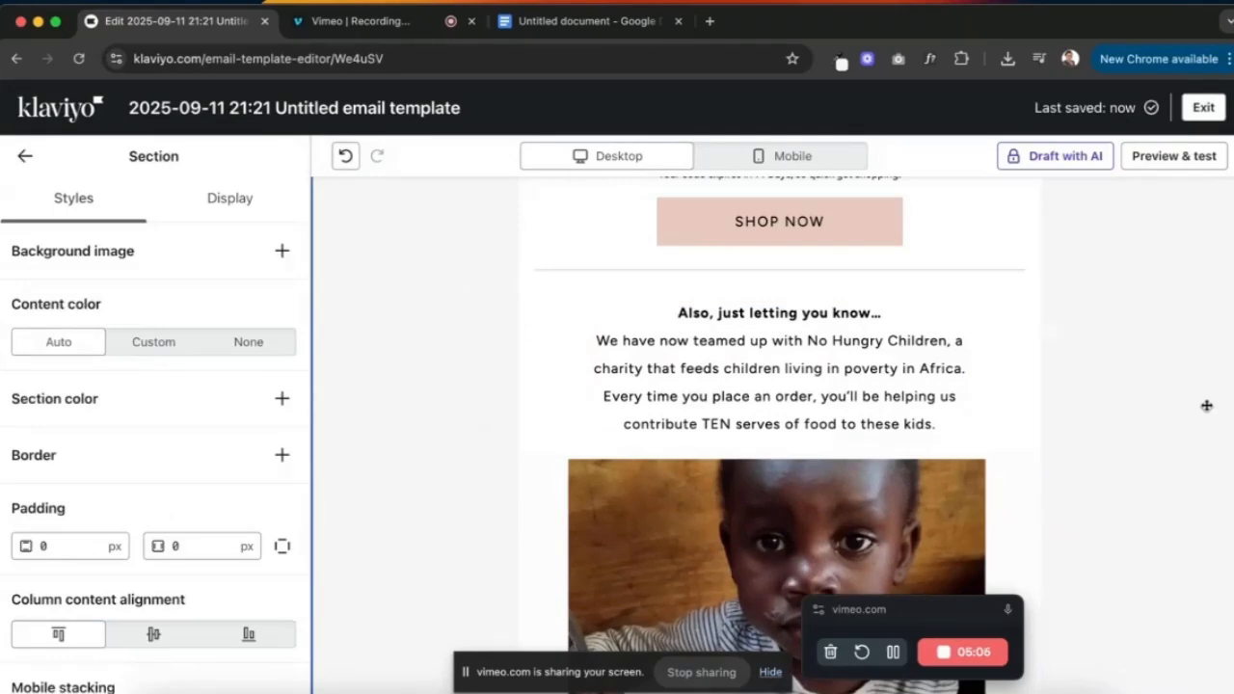
scroll(1206, 405, down, 5)
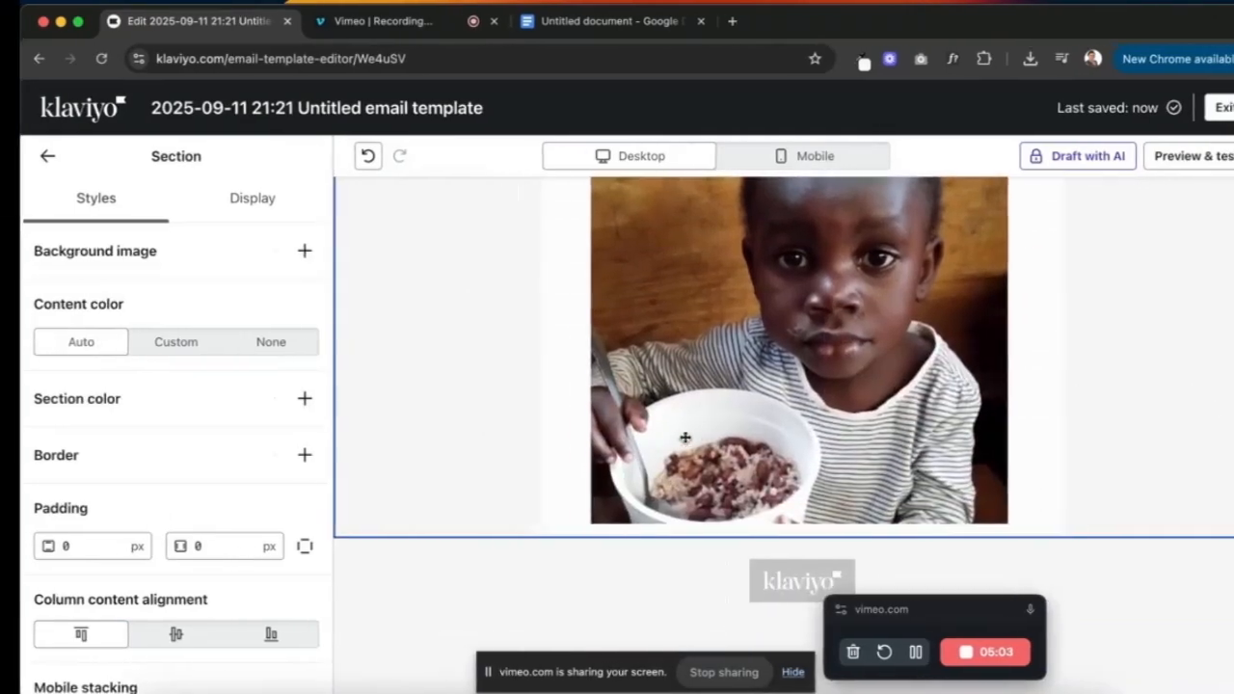
- Compare the template against the original Outlook email
key(ctrl+Up)
click(221, 340)
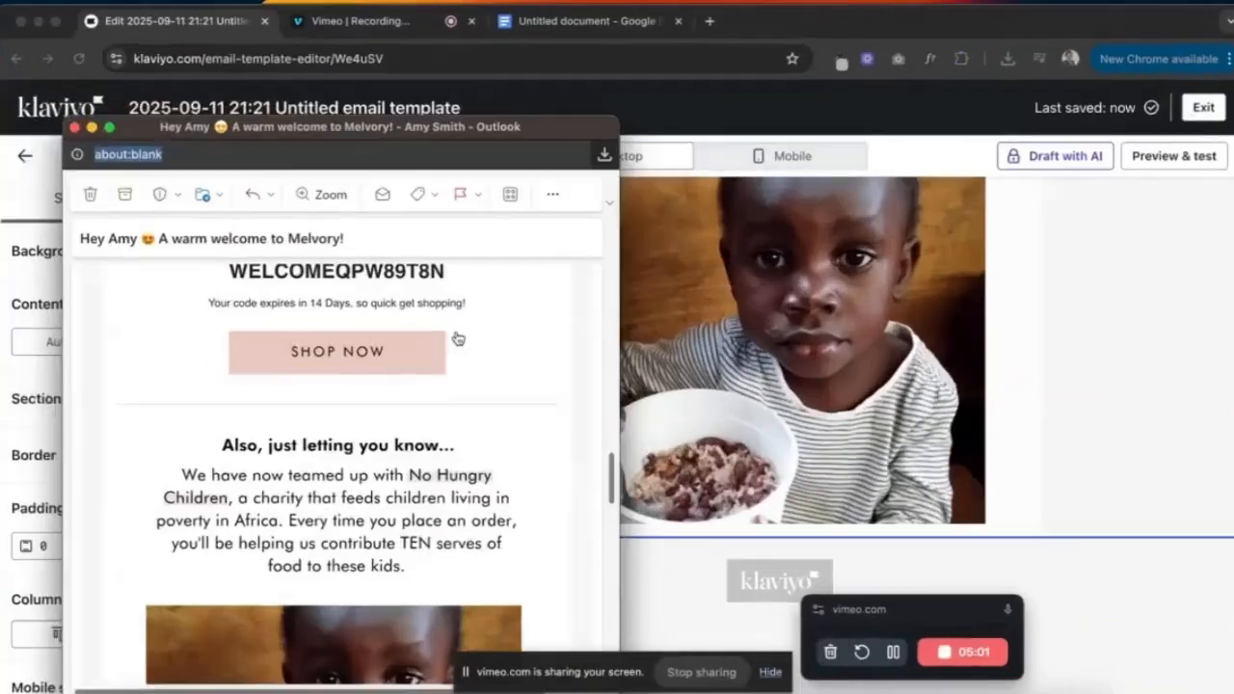
scroll(458, 338, down, 10)
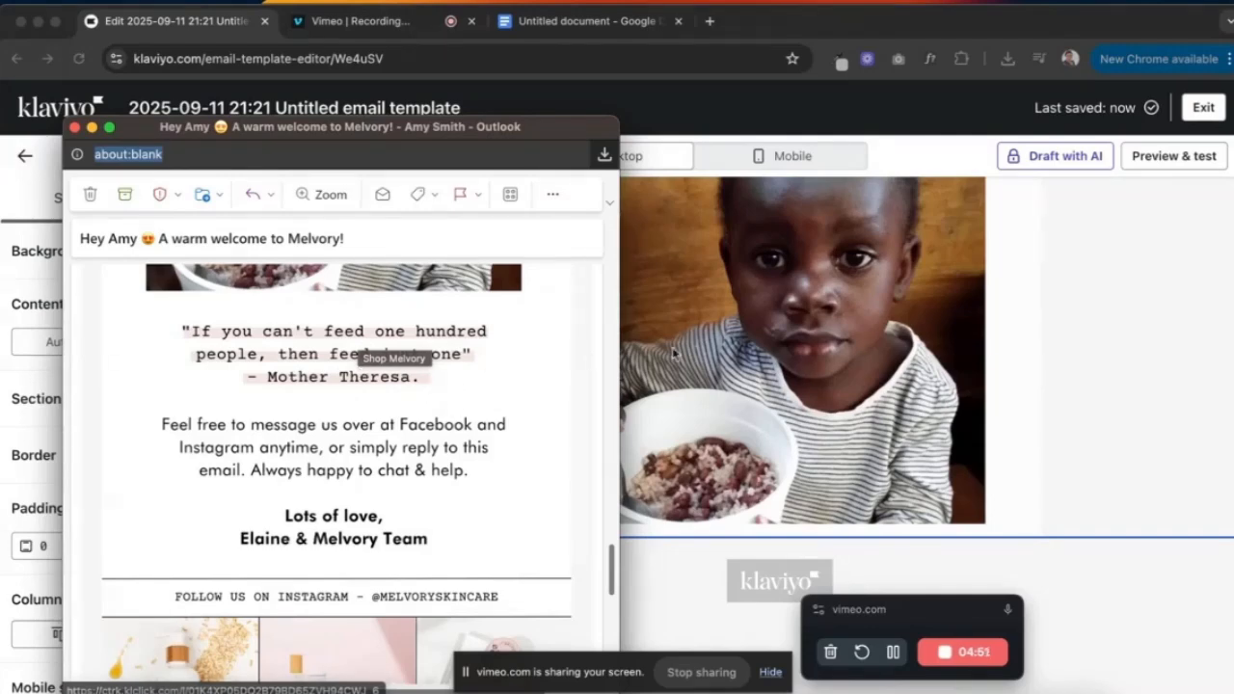
click(1048, 408)
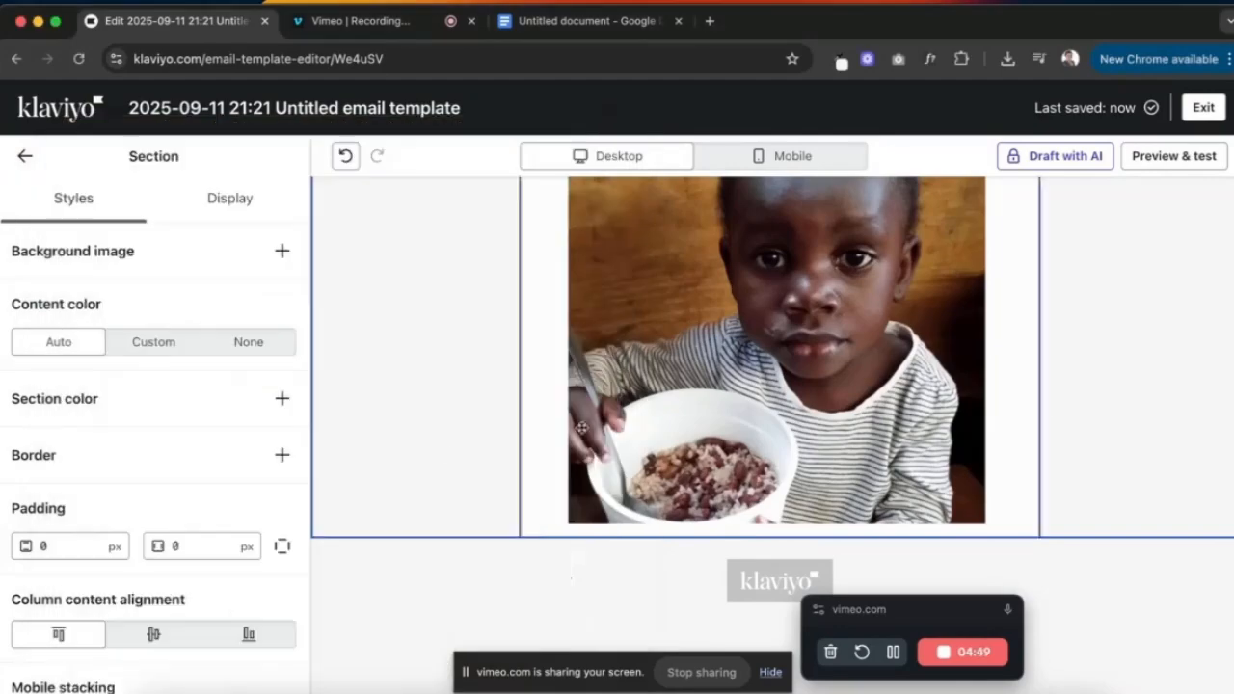
- Duplicate the charity text block, move the image above the copy, and open the email copy doc
click(25, 156)
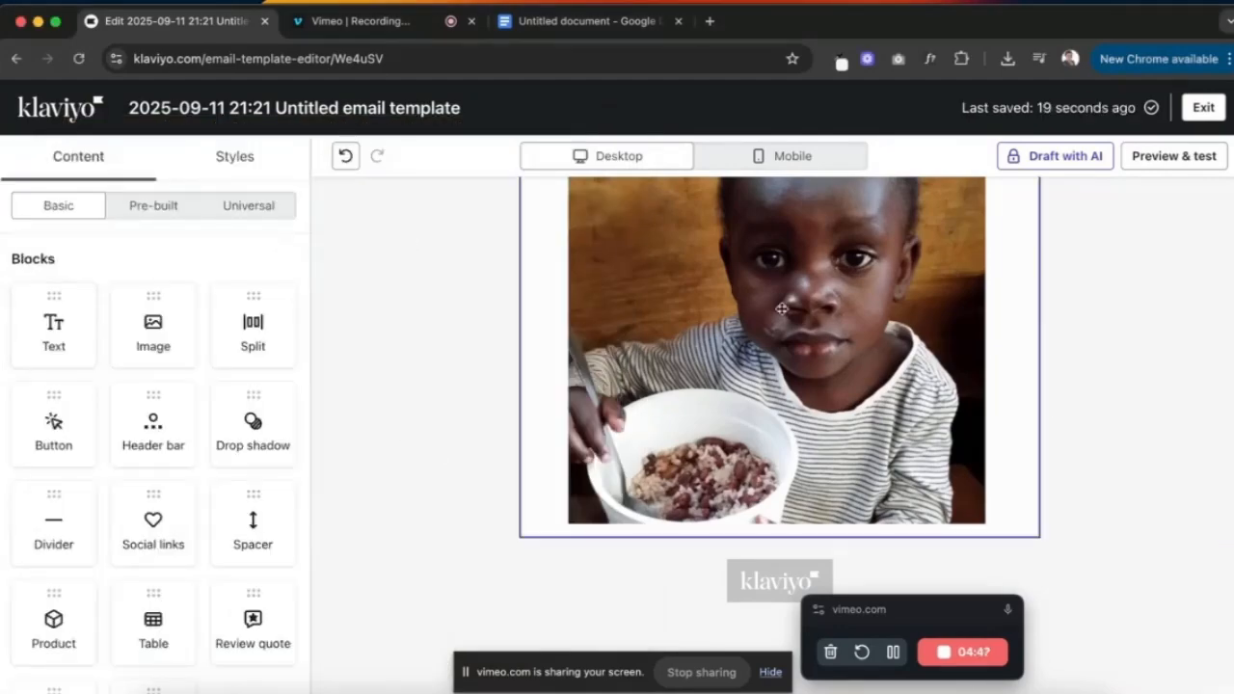
scroll(782, 309, up, 3)
click(782, 311)
click(515, 343)
scroll(699, 396, down, 2)
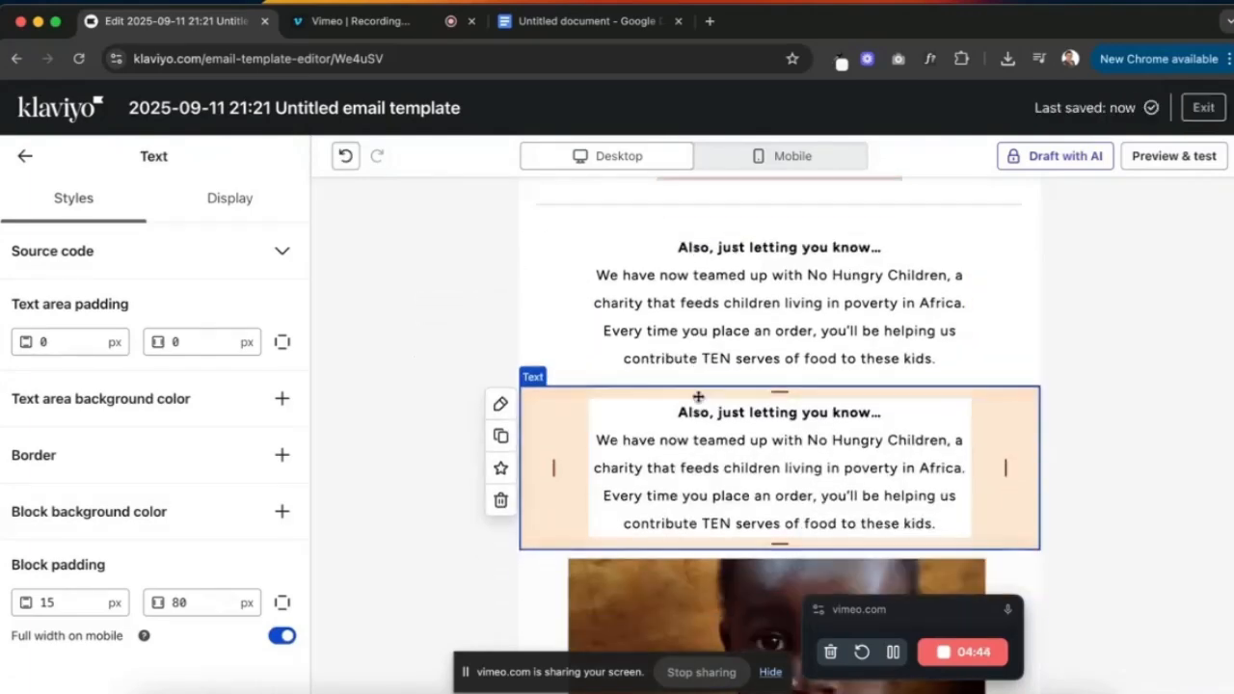
drag(691, 465, 692, 318)
scroll(712, 450, down, 1)
scroll(712, 450, down, 3)
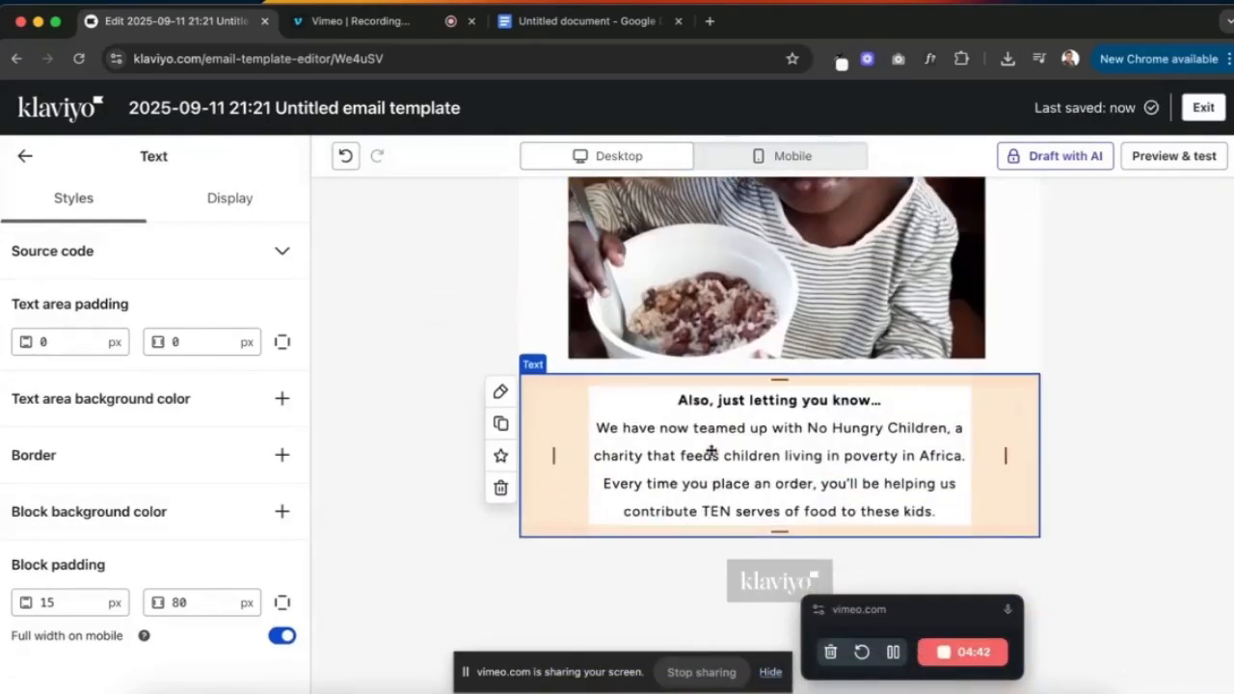
click(584, 20)
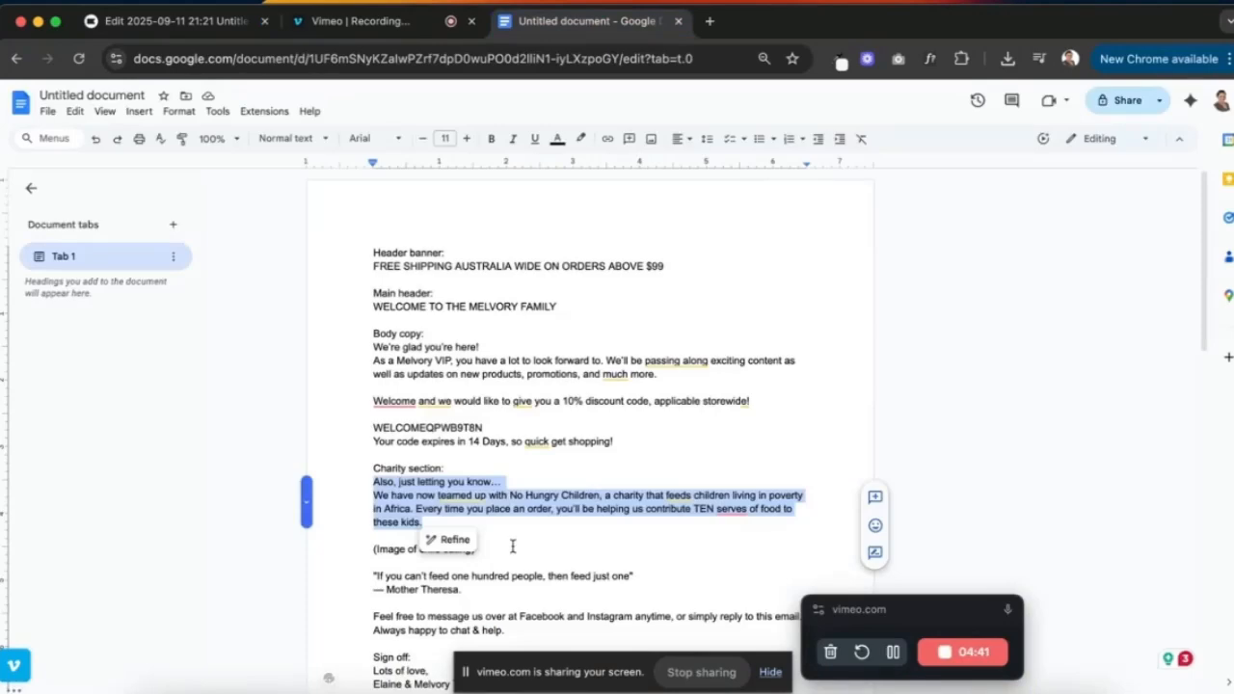
- Paste the Mother Theresa quote from the Google Doc as plain text into the duplicated block
scroll(513, 547, down, 1)
click(456, 525)
drag(379, 525, 367, 514)
key(super+c)
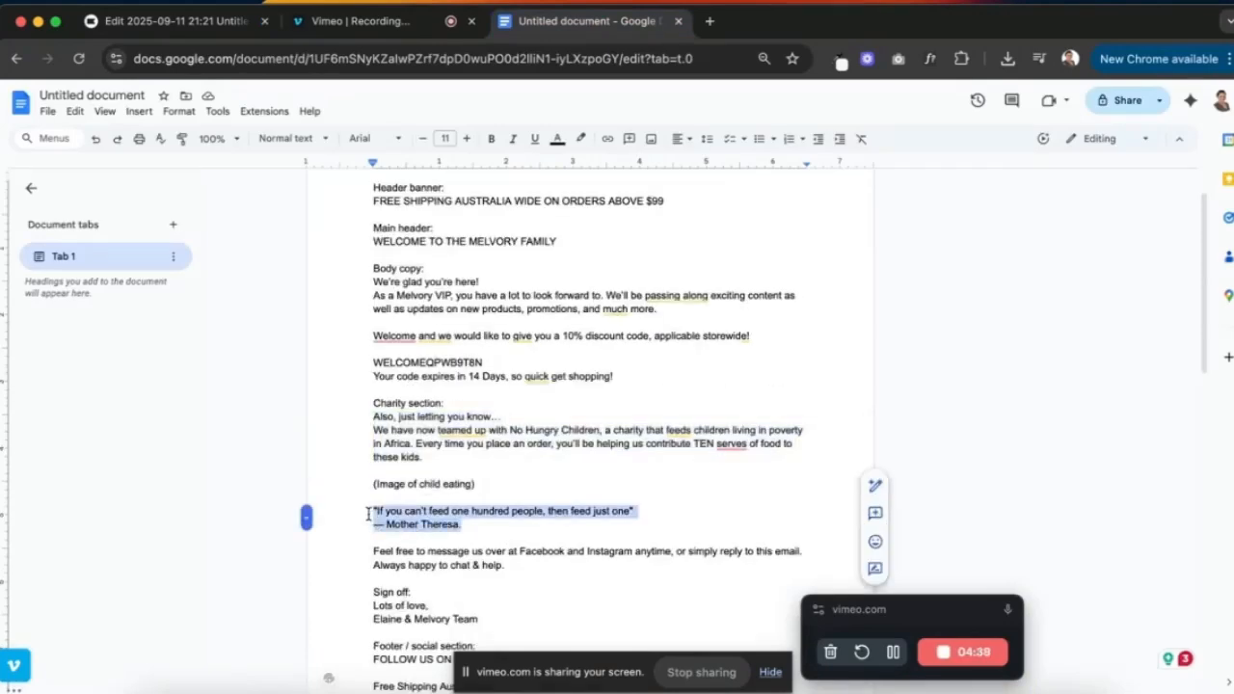
click(205, 10)
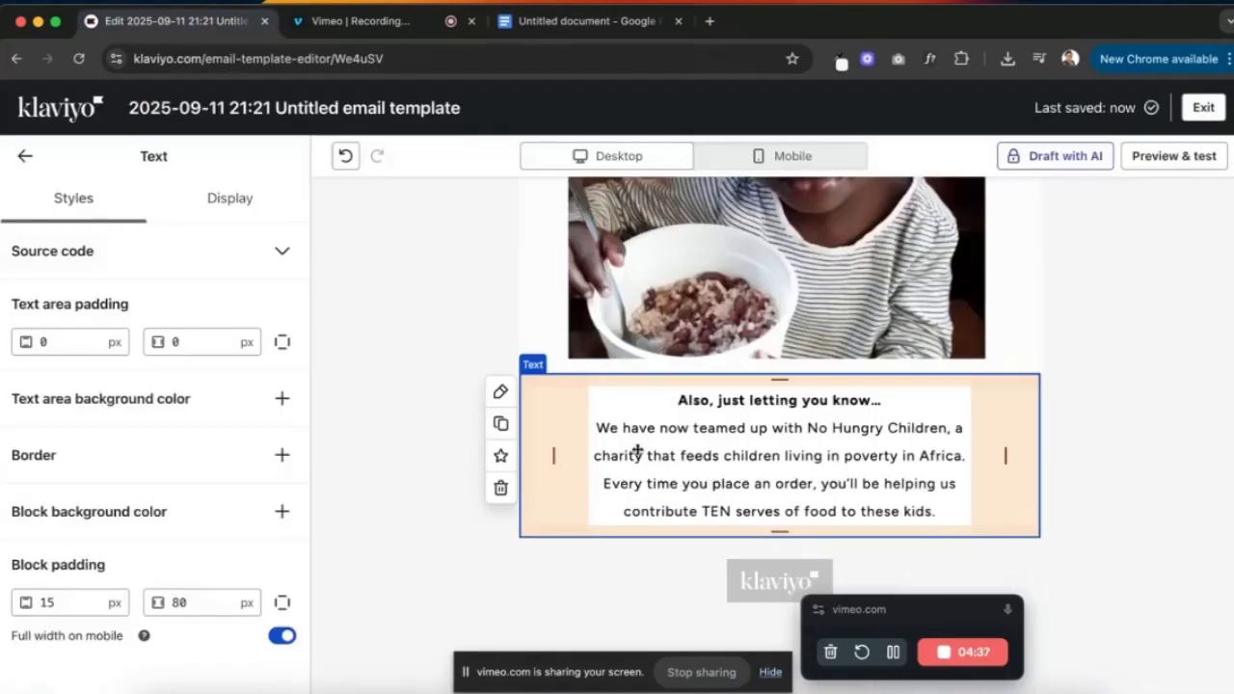
click(699, 455)
key(ctrl+a)
key(ctrl+v)
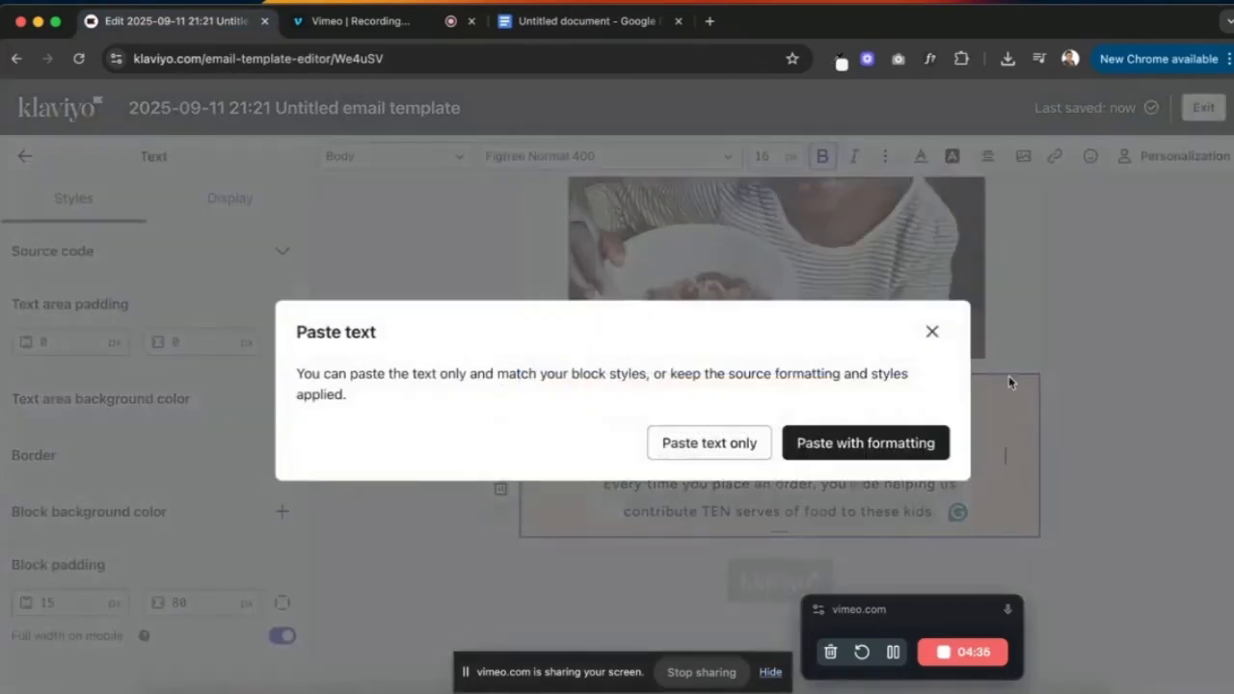
click(752, 441)
click(1017, 363)
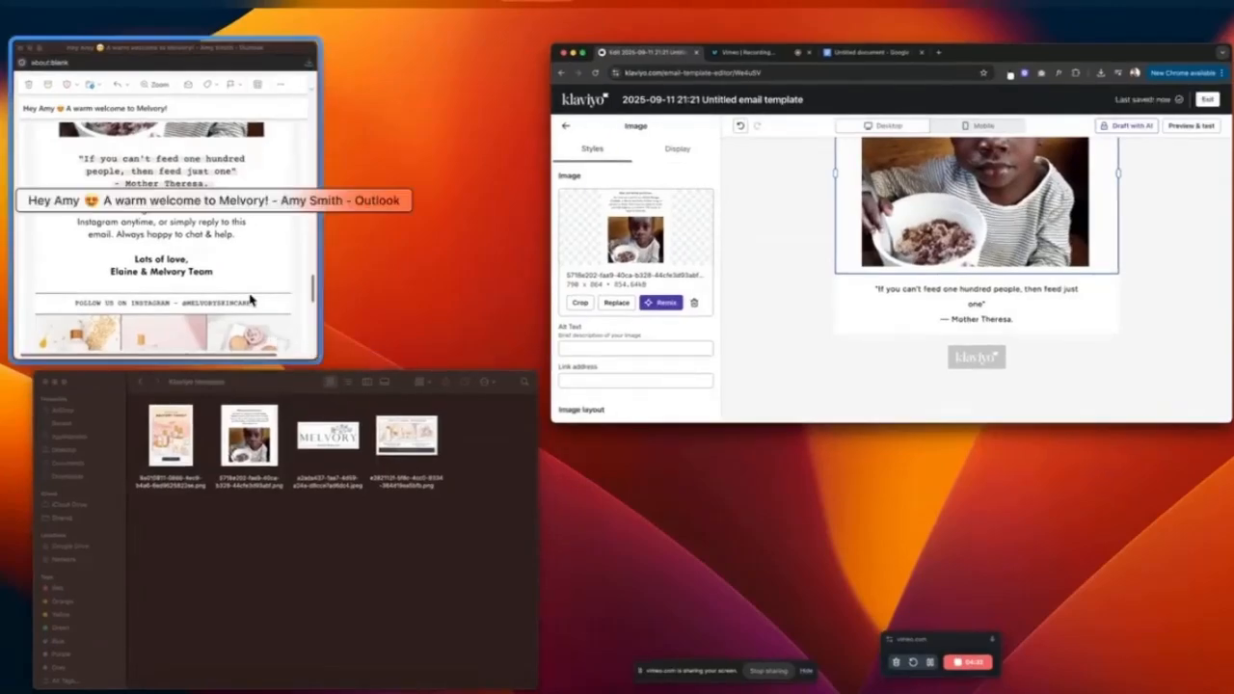
- Set the quote block's side padding to 140 px to match the Outlook email
click(249, 300)
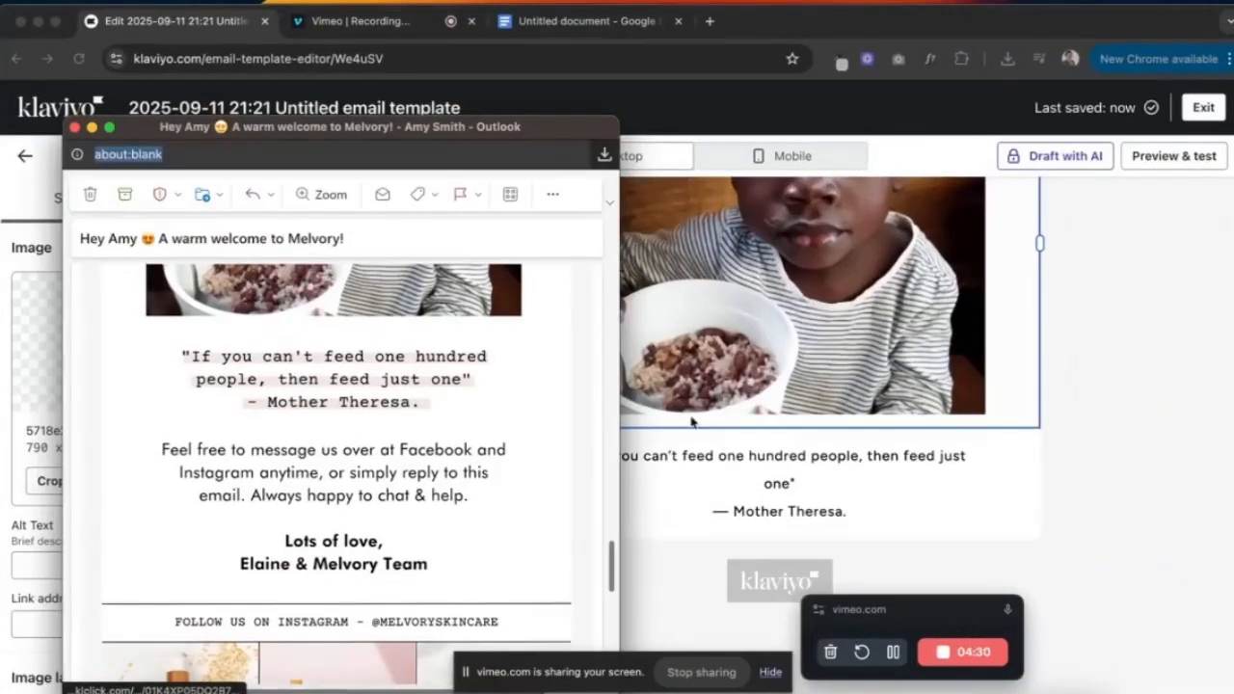
click(760, 491)
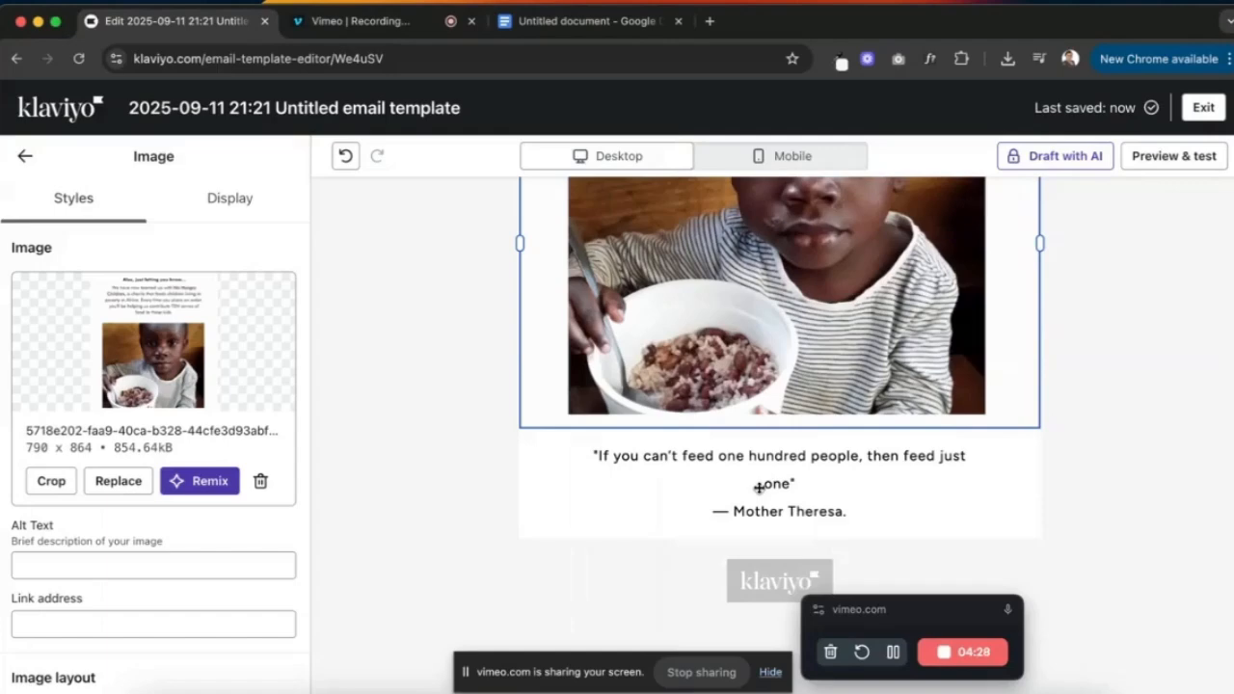
click(760, 487)
double_click(202, 601)
text(140)
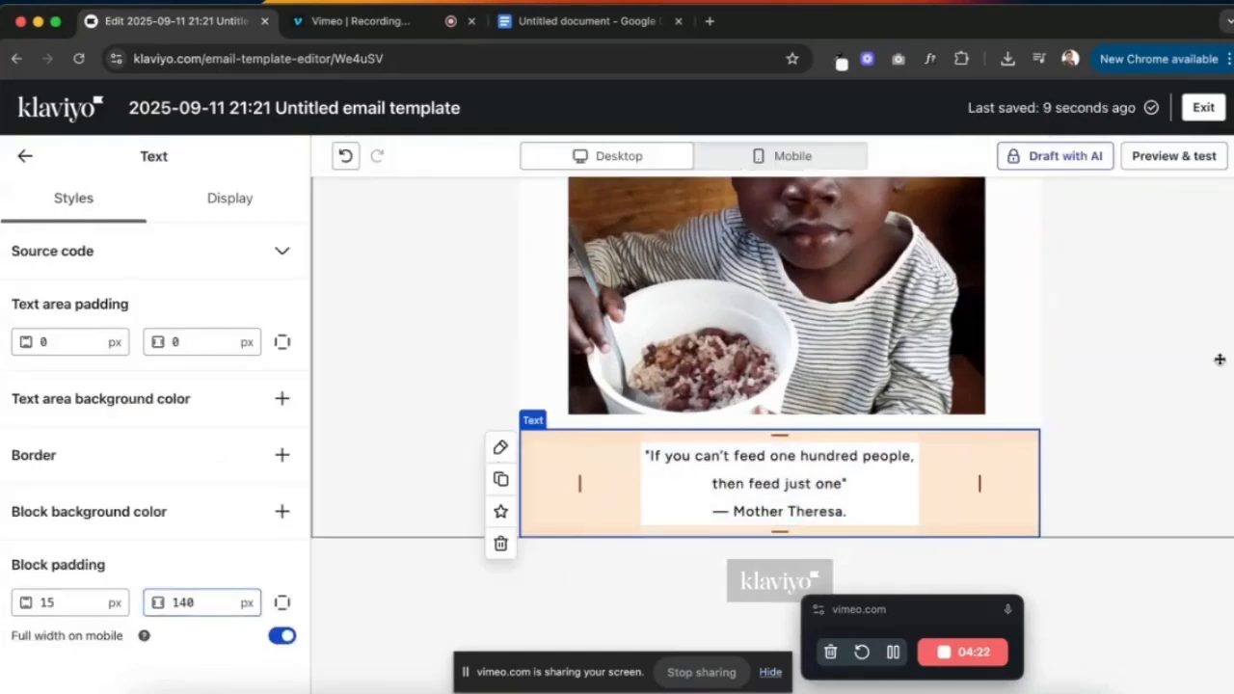
click(1221, 357)
- Add '- ' before the Mother Theresa attribution, then select the whole quote
key(ctrl+Up)
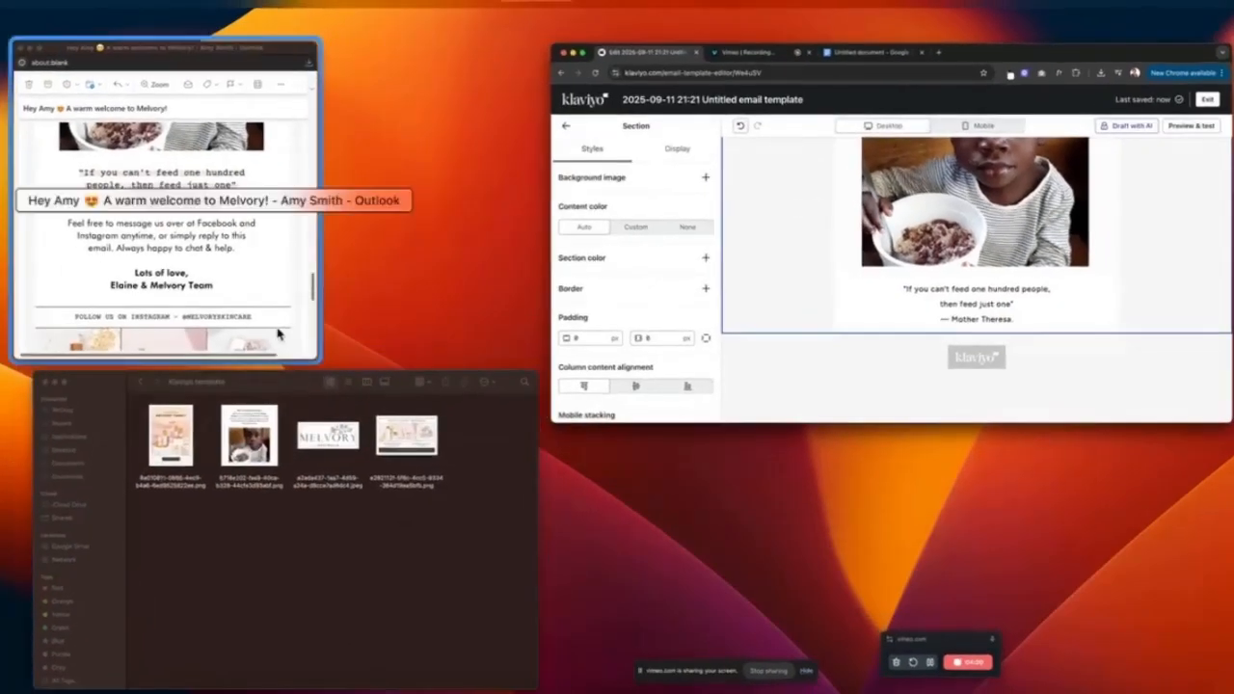
click(277, 330)
click(764, 461)
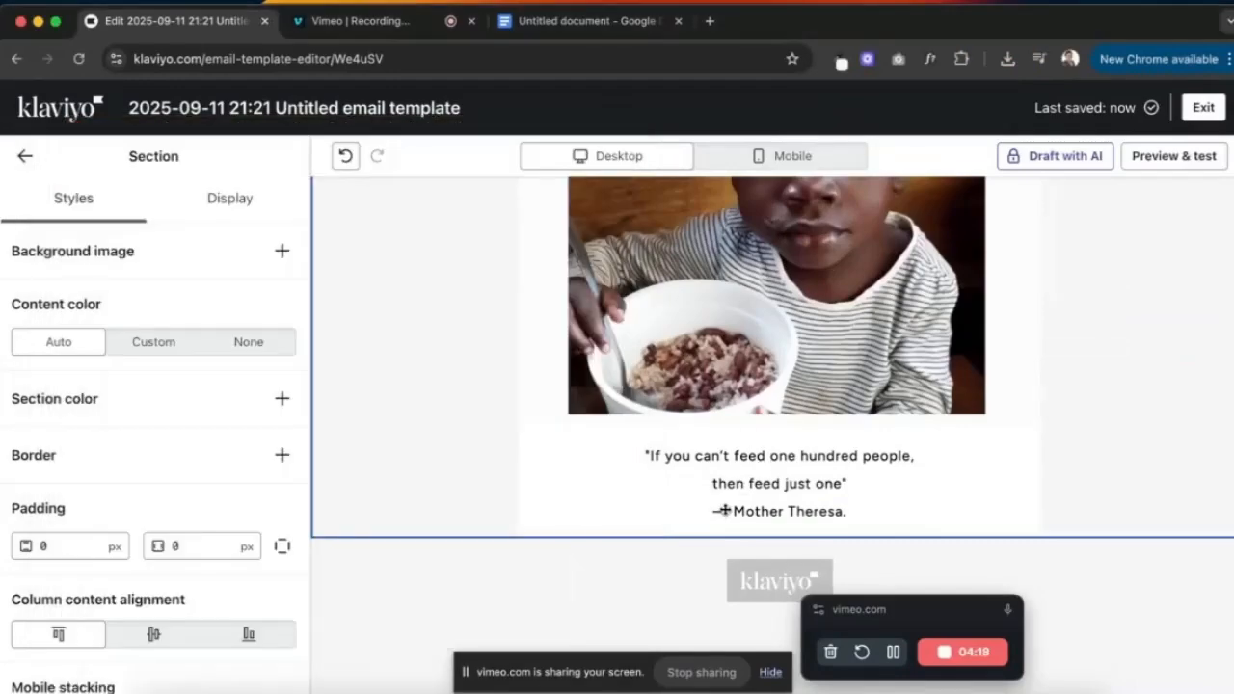
click(723, 511)
text(-)
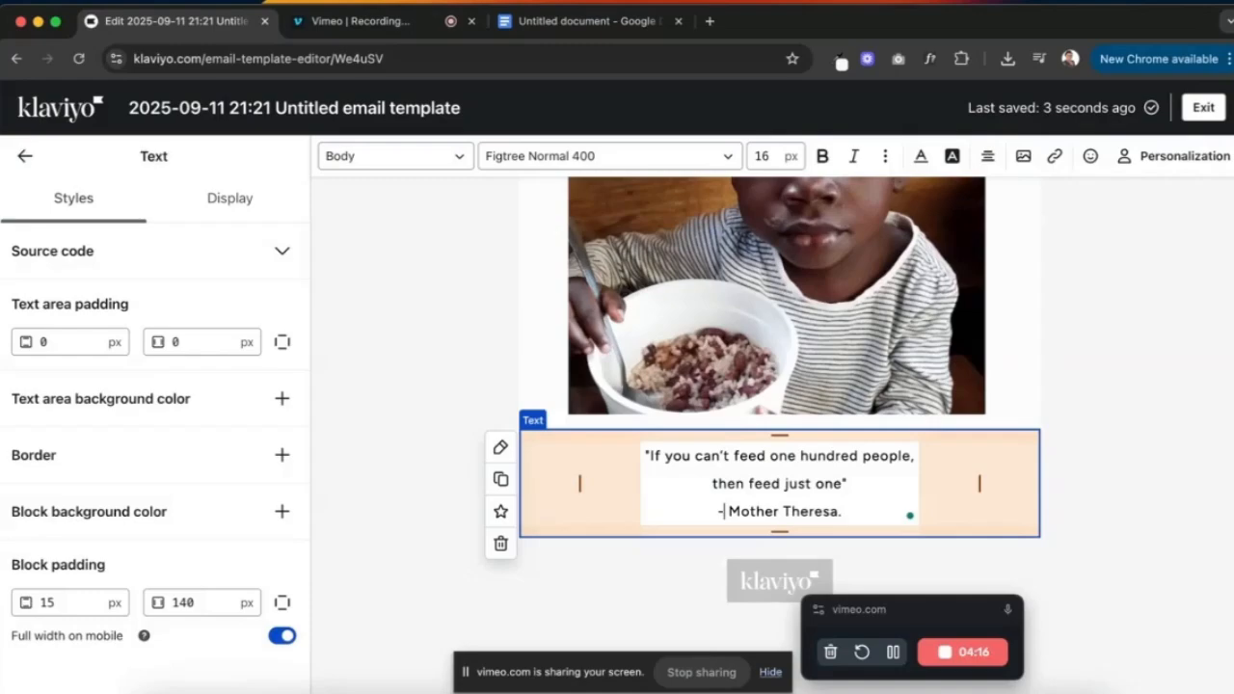
key(ctrl+Up)
click(306, 276)
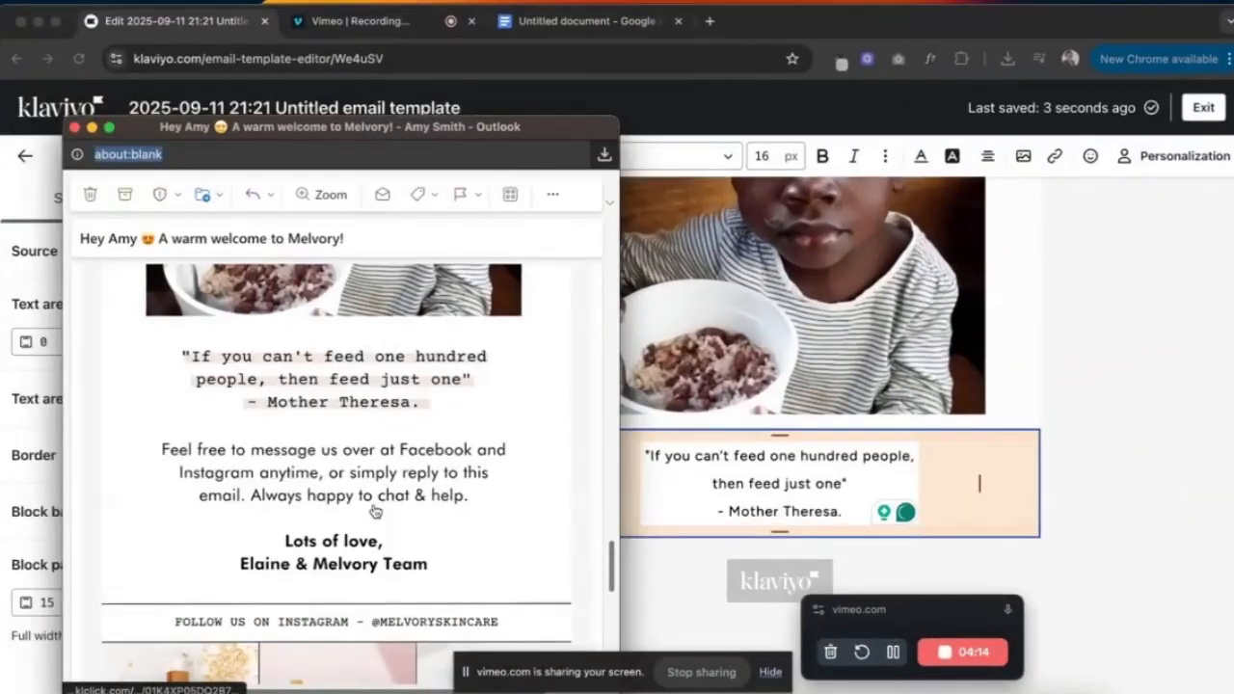
click(803, 495)
drag(841, 517, 652, 464)
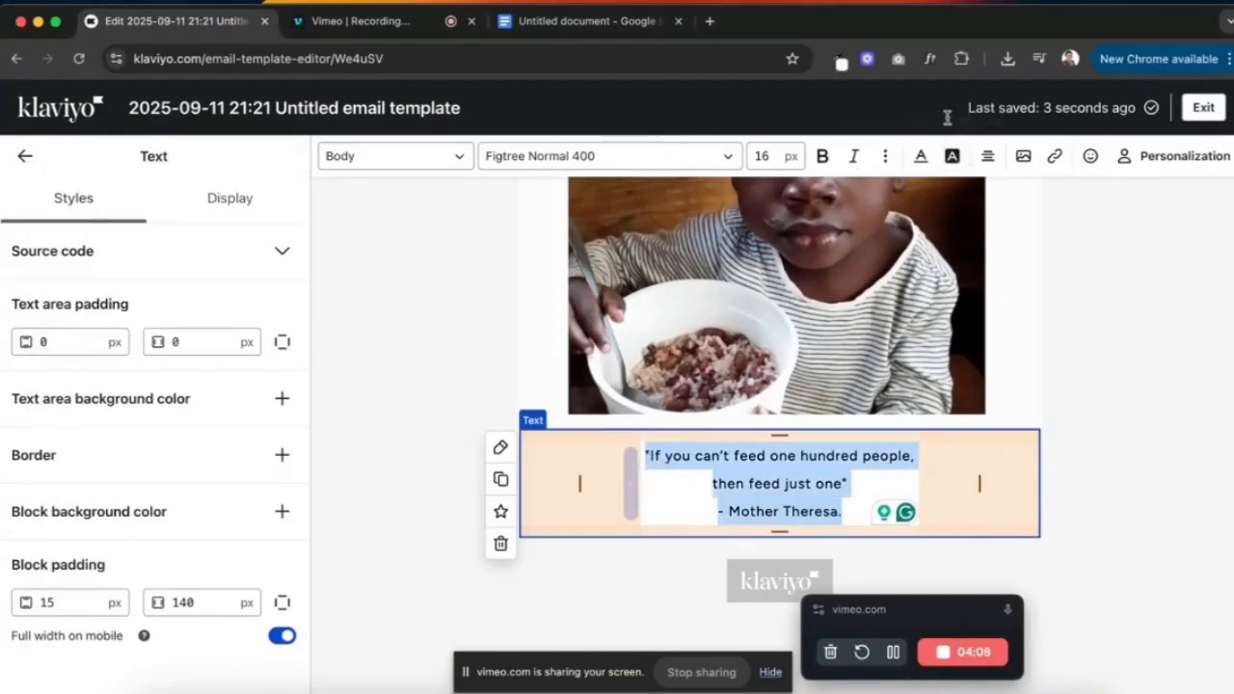
- Give the Mother Theresa quote a light beige highlight
click(950, 165)
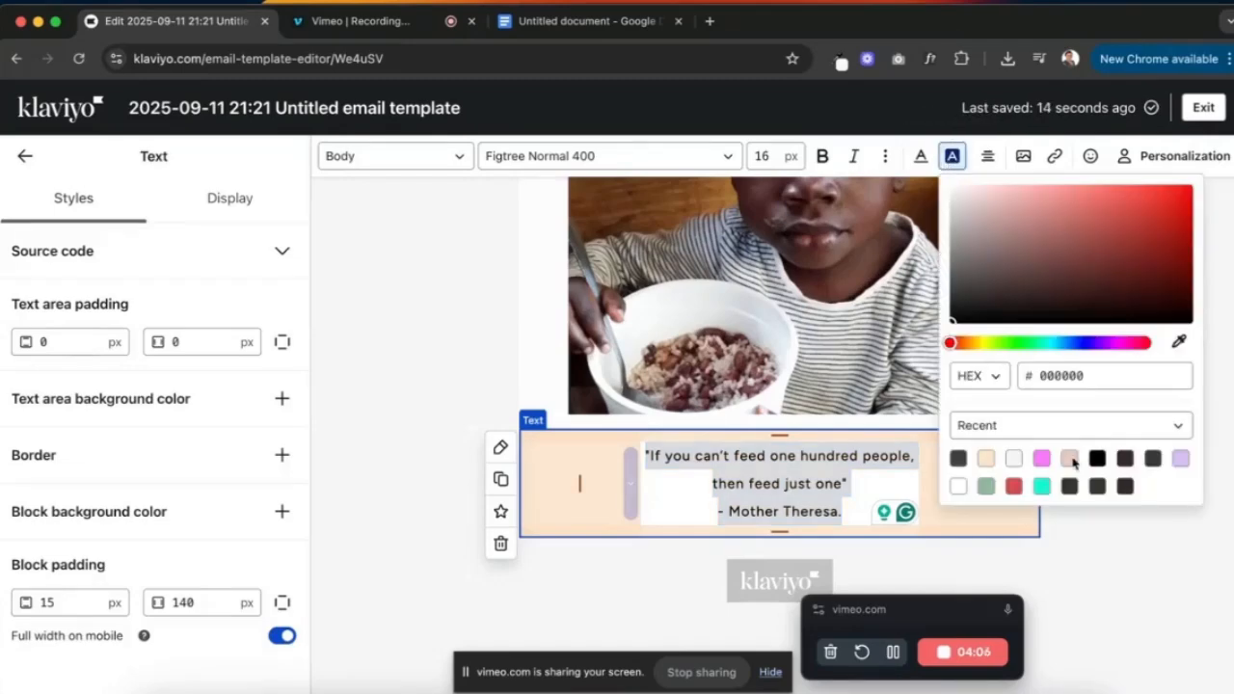
click(1071, 461)
click(1050, 562)
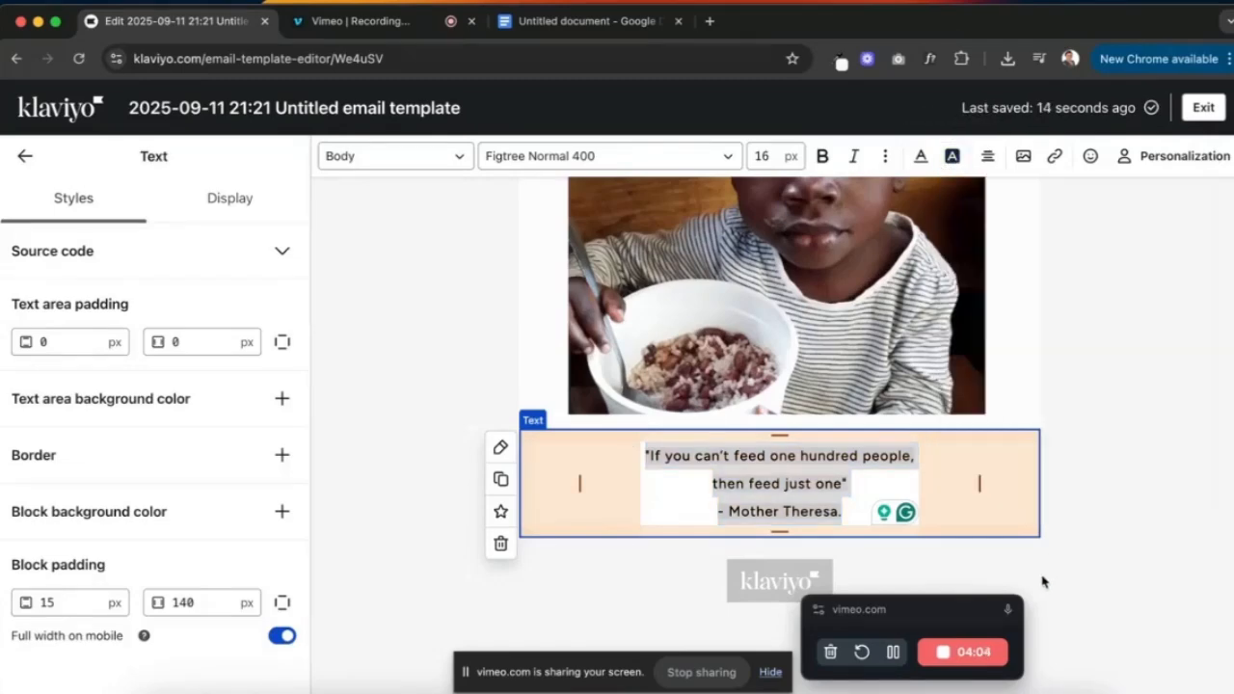
click(1105, 440)
click(1105, 440)
key(ctrl+Up)
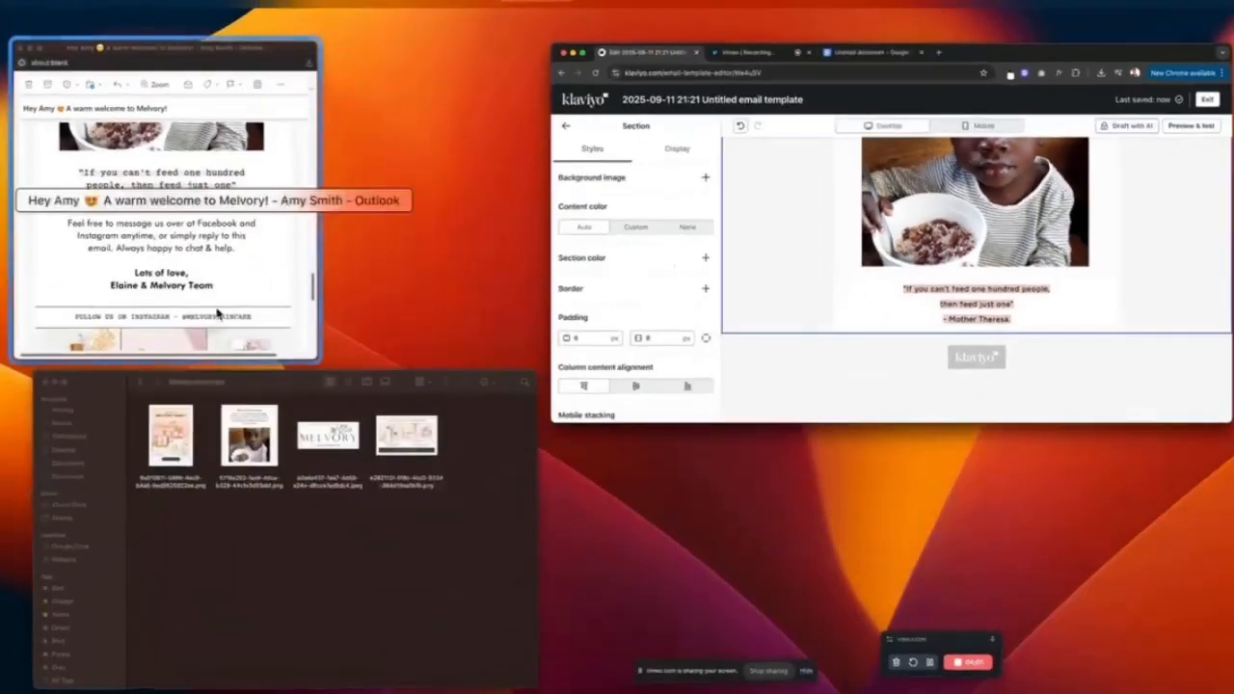
click(220, 314)
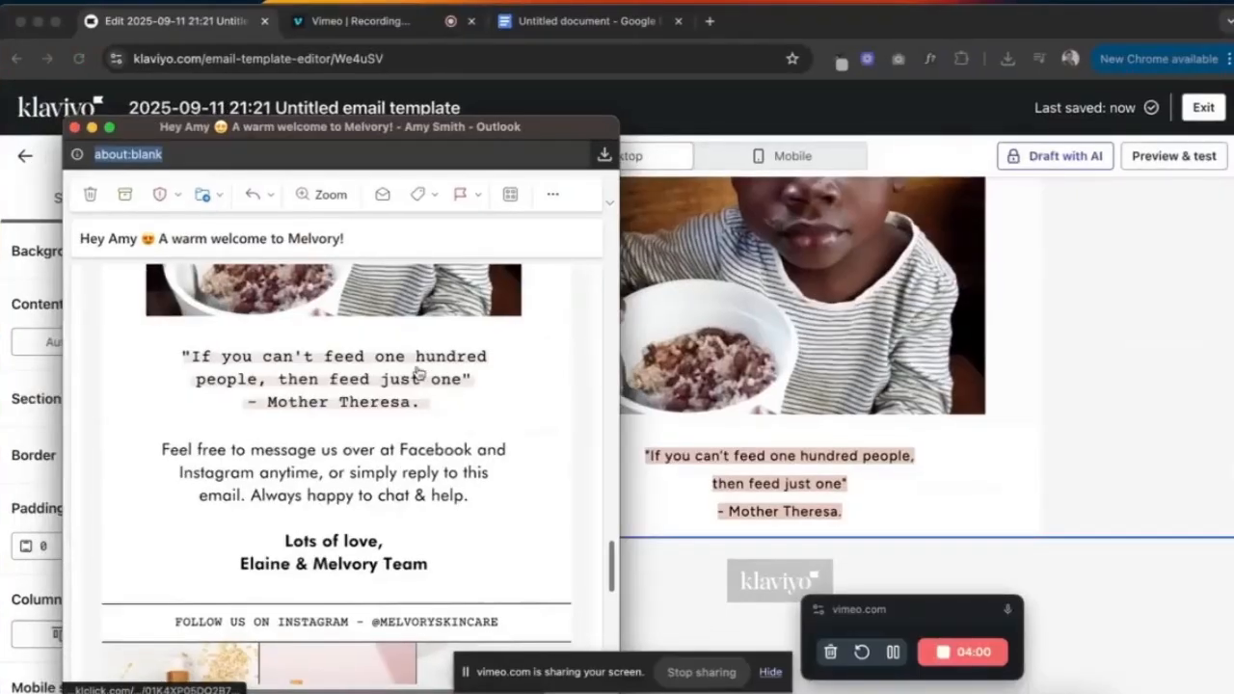
click(866, 484)
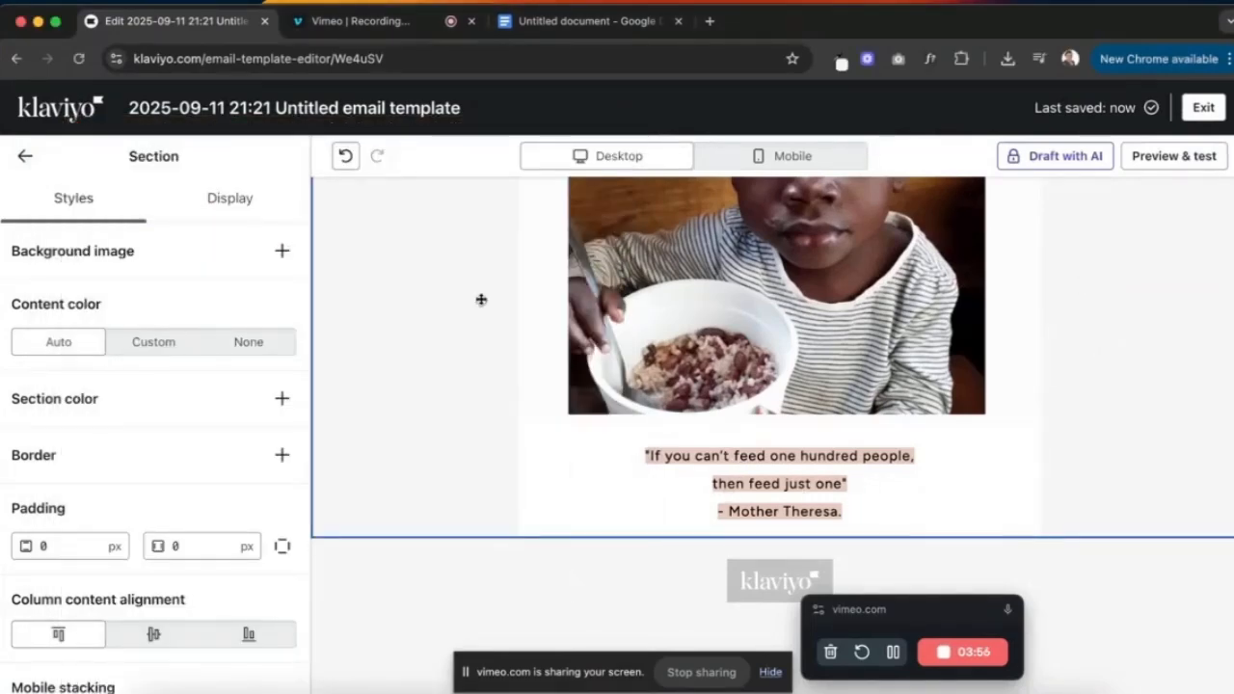
- Highlight the words 'No Hungry Children' in the same beige
scroll(627, 299, up, 5)
key(ctrl+Up)
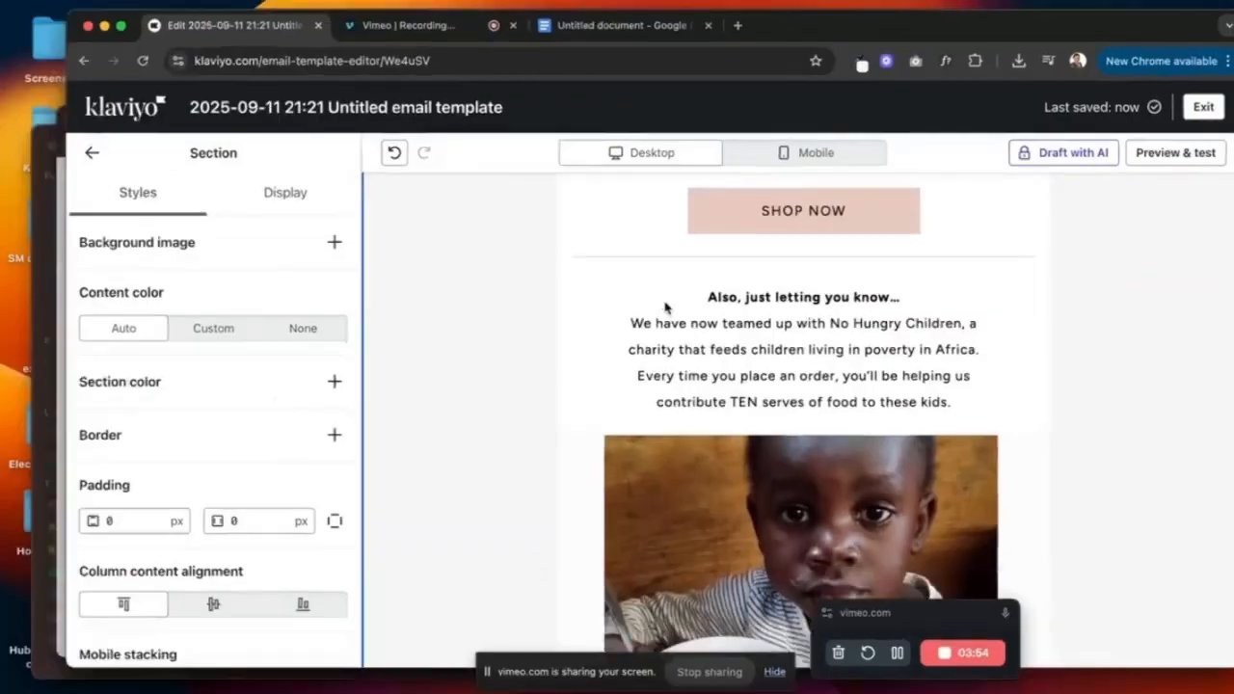
click(256, 294)
scroll(403, 318, up, 10)
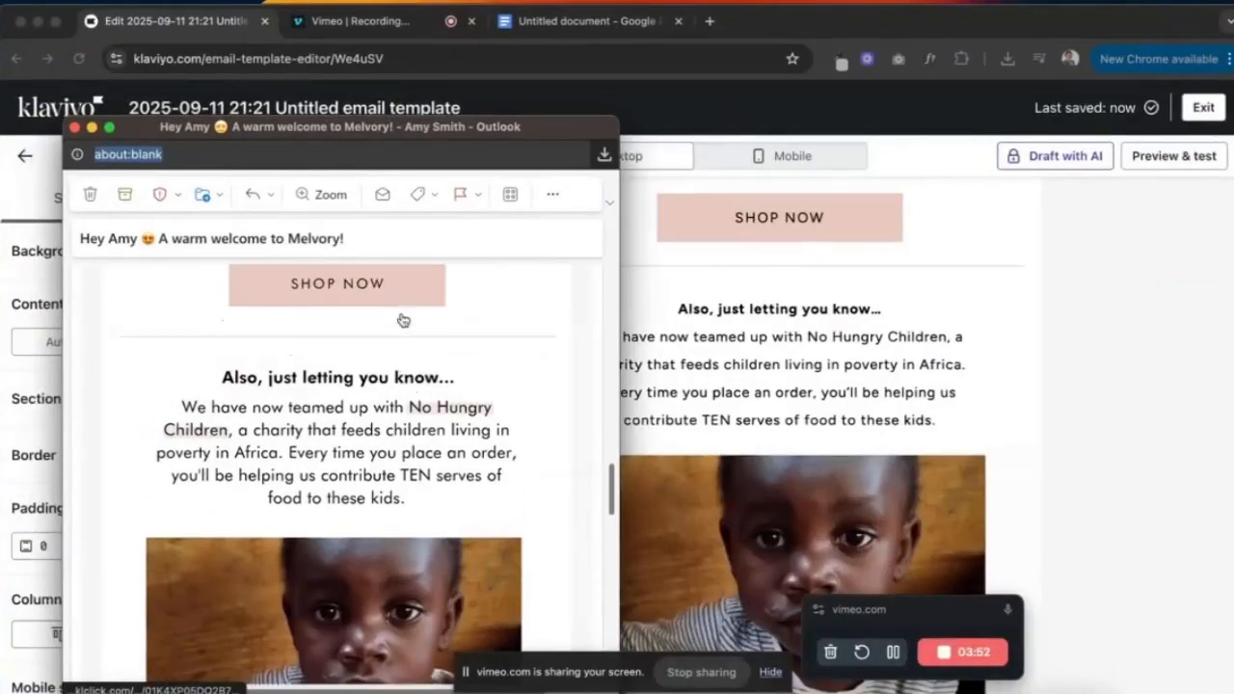
click(797, 343)
click(811, 339)
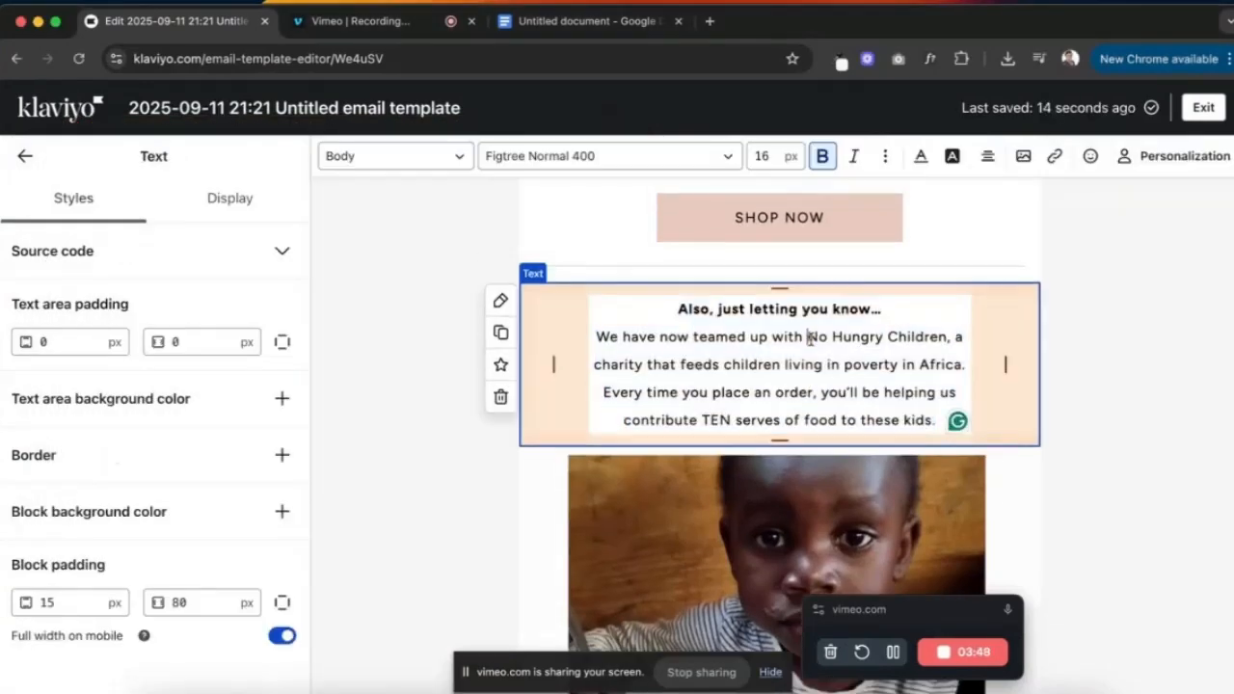
drag(808, 336, 950, 335)
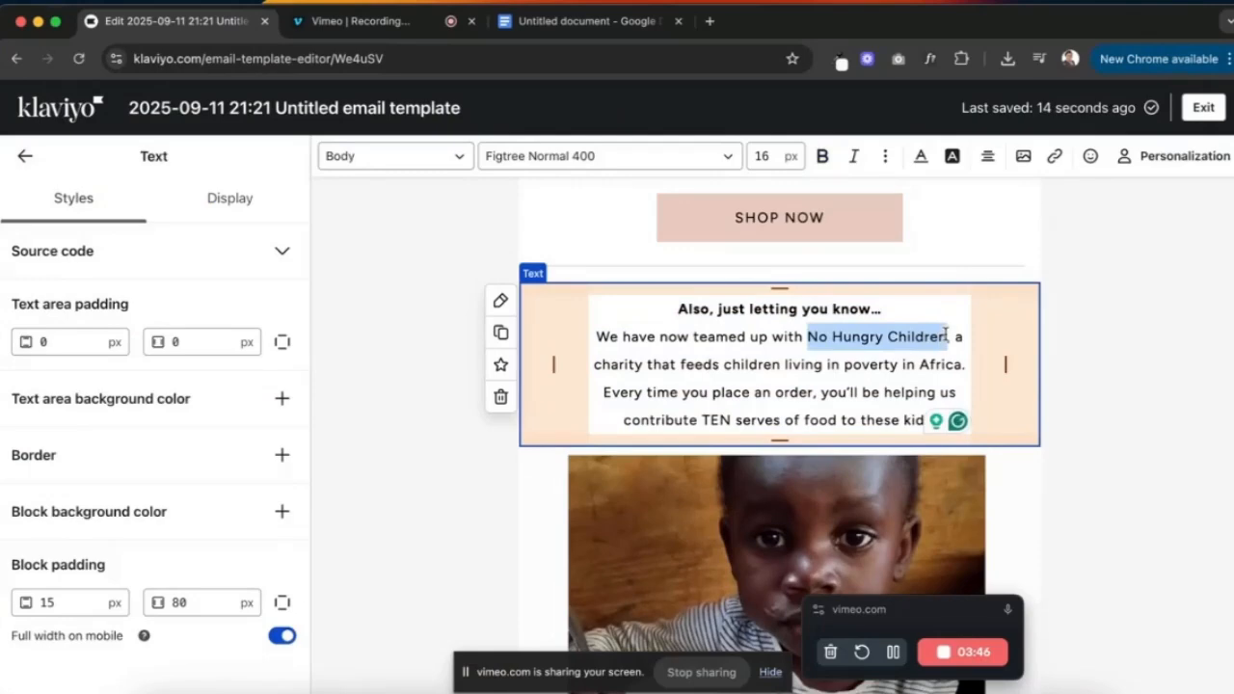
click(953, 156)
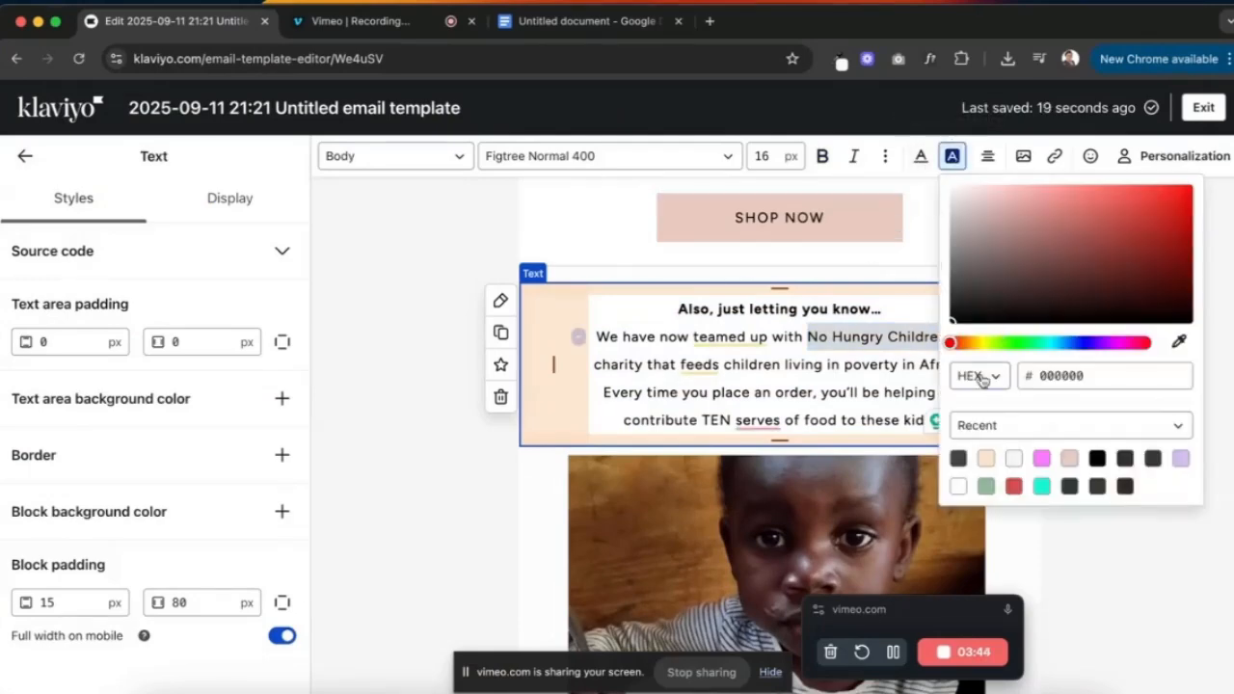
click(1069, 460)
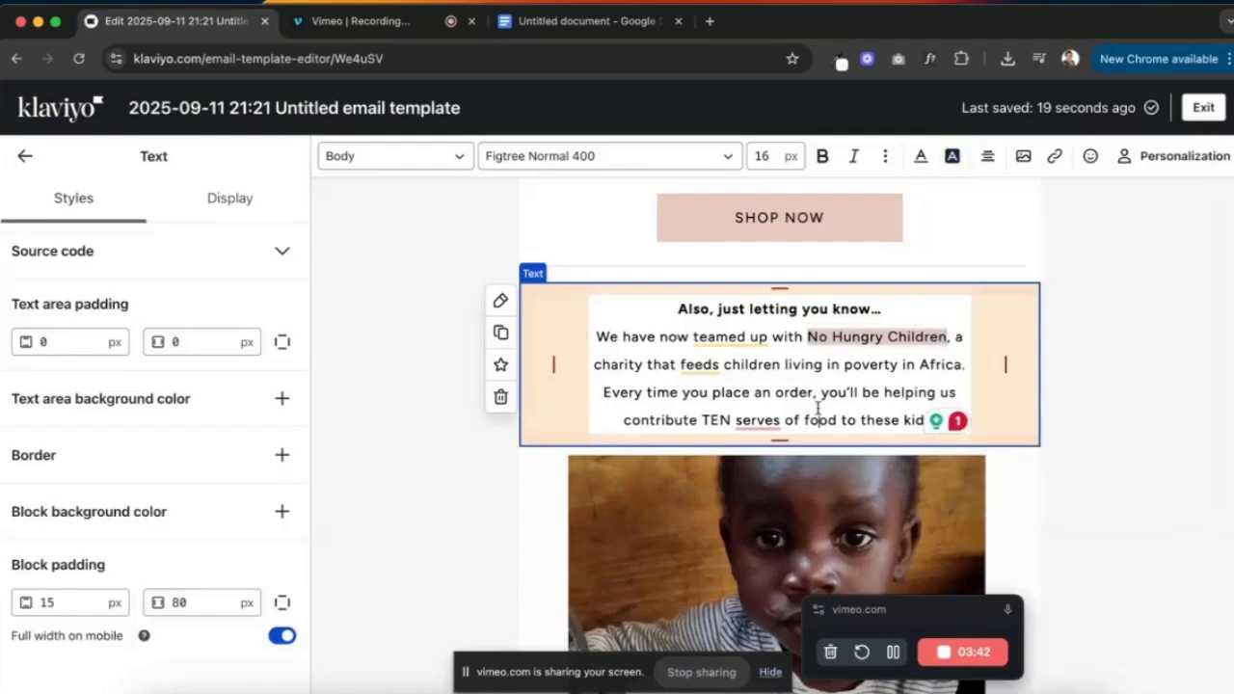
- Move the duplicated charity text block below the quote
scroll(922, 337, up, 5)
scroll(857, 364, down, 12)
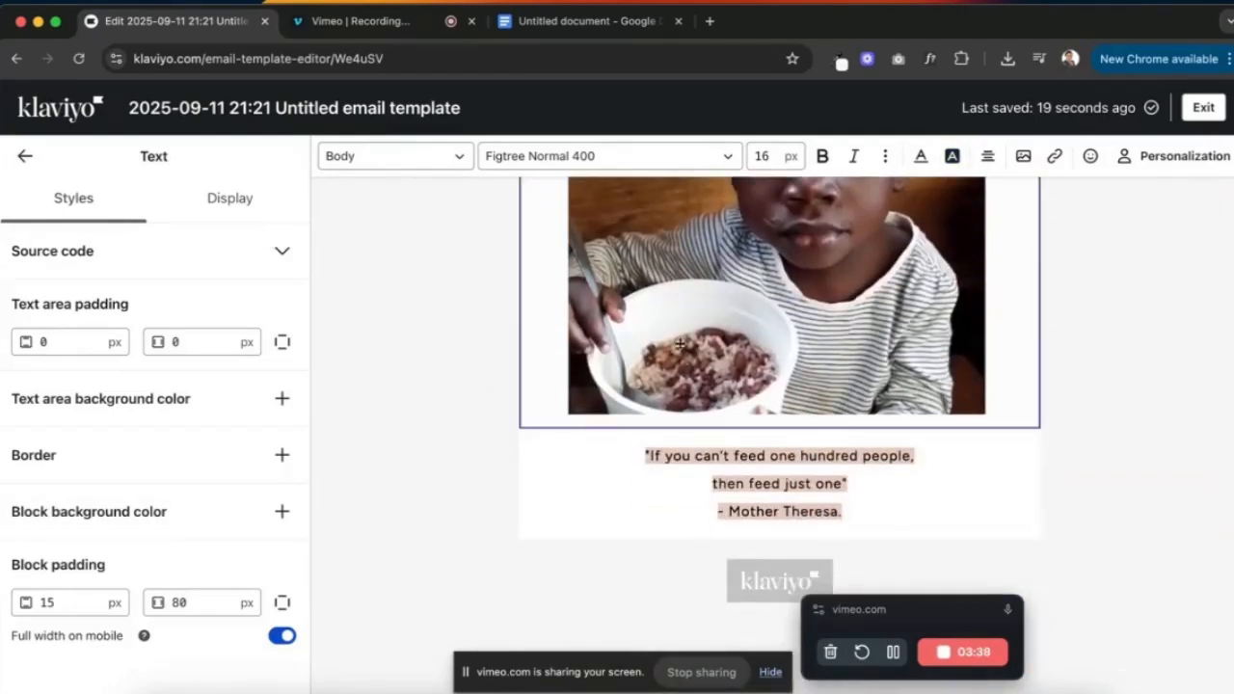
scroll(685, 347, up, 6)
key(ctrl+Up)
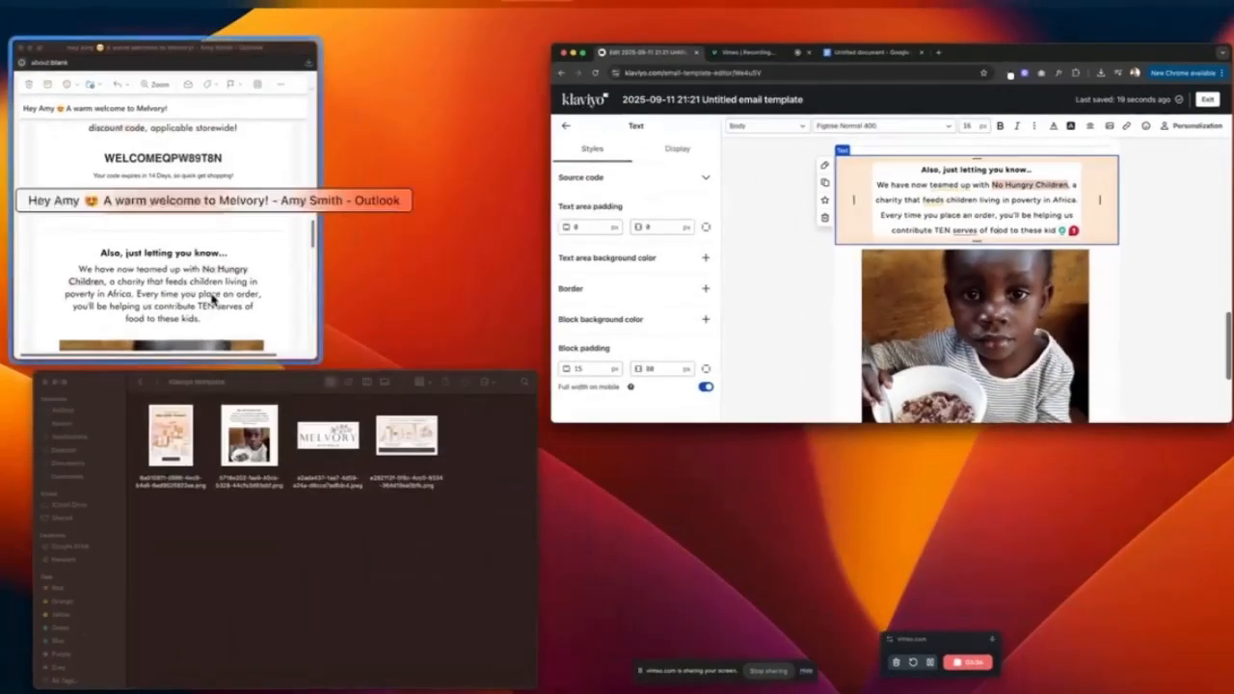
click(861, 228)
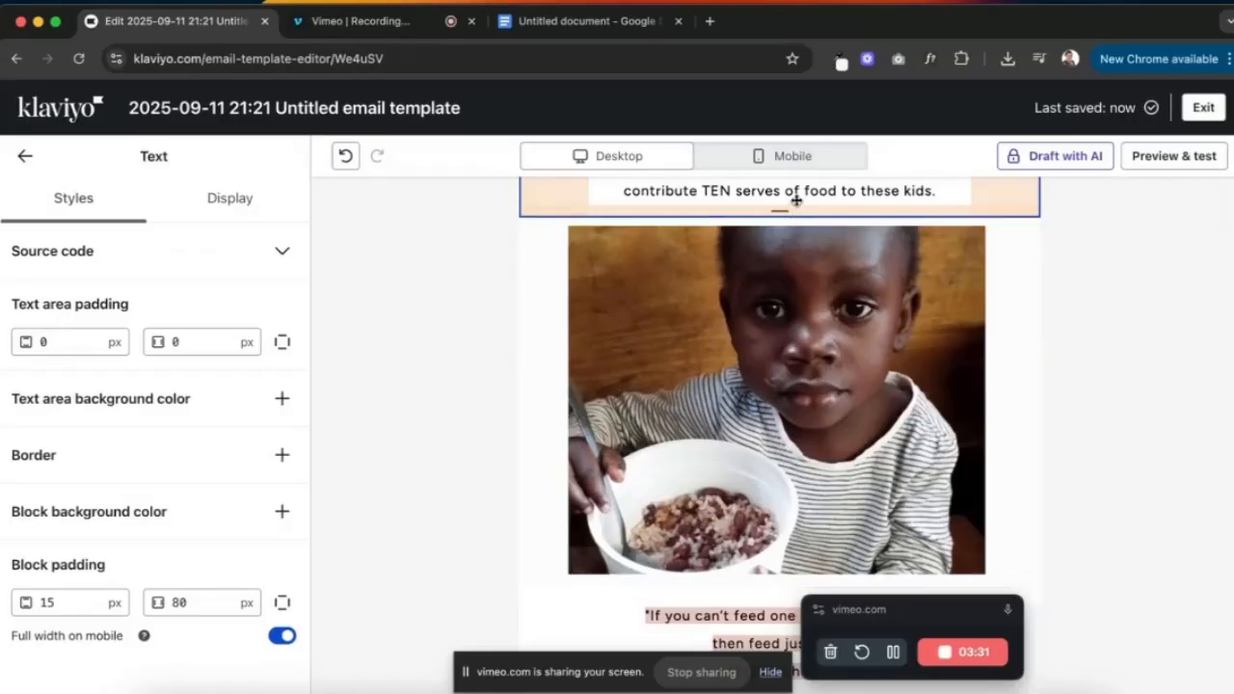
drag(797, 200, 770, 538)
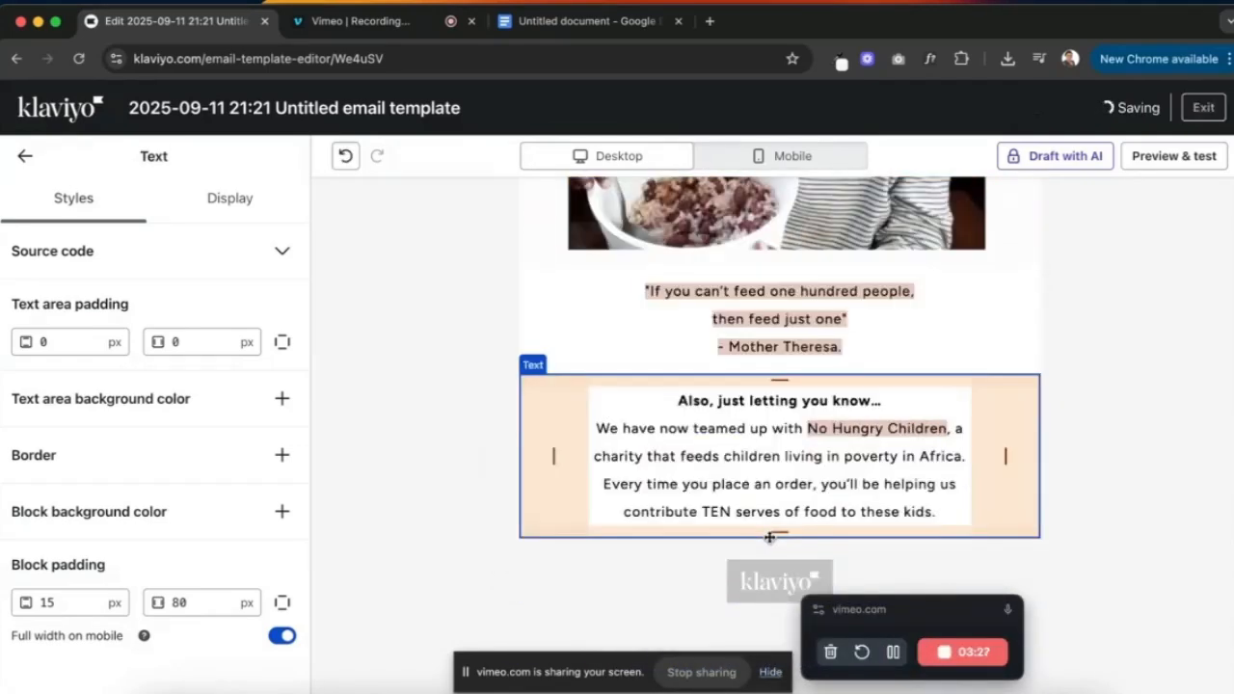
click(632, 23)
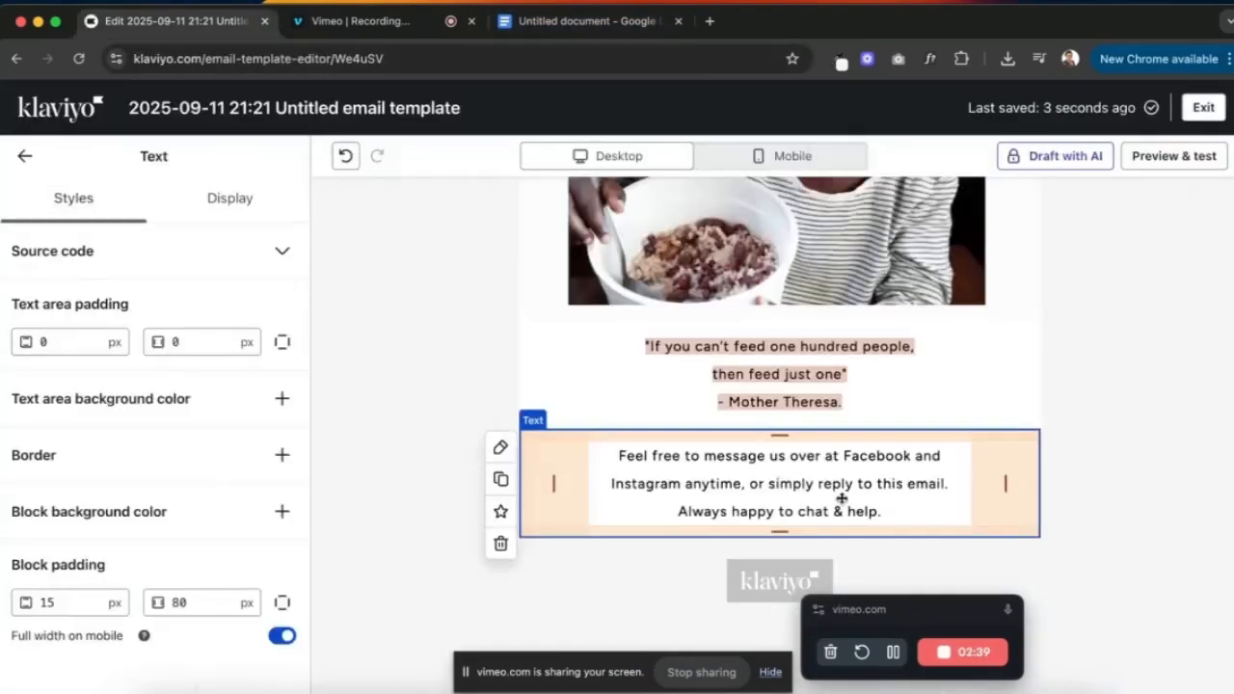
- Paste the Facebook/Instagram paragraph and the 'Lots of love' sign-off from the Google Doc into the block
click(884, 499)
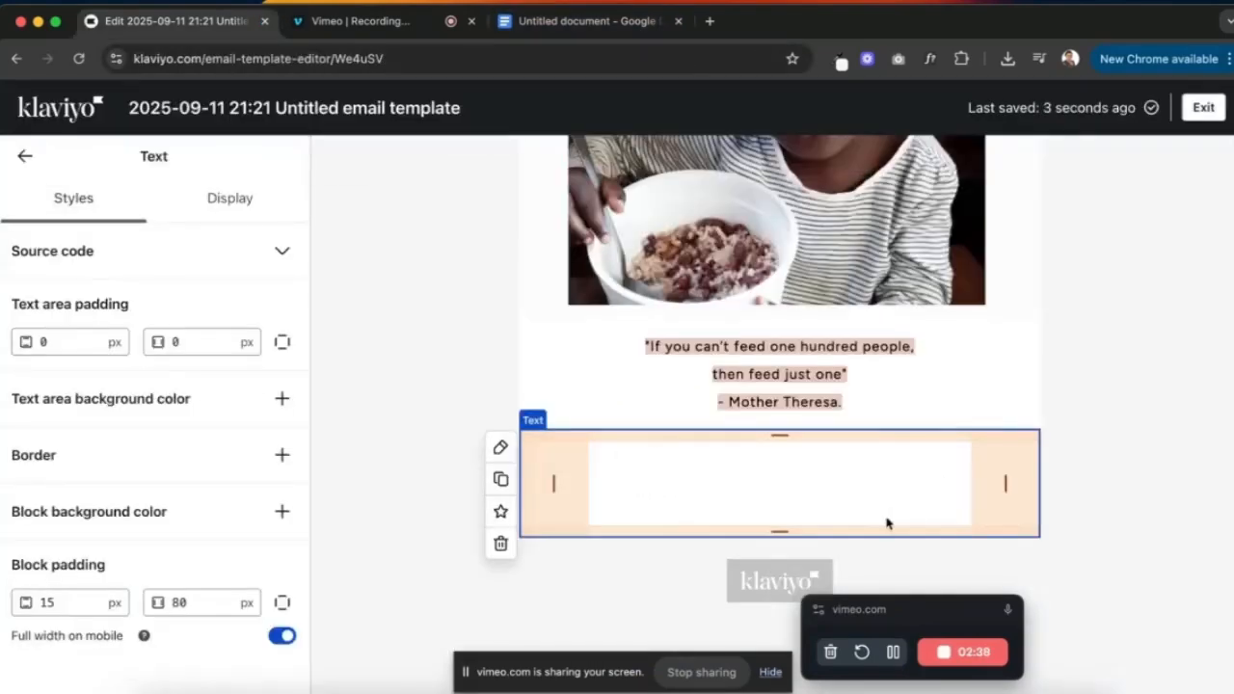
key(super+a)
text(Feel free to message us over at Facebook and Instagram anytime, or simply reply to this email. Always happy to chat & help.)
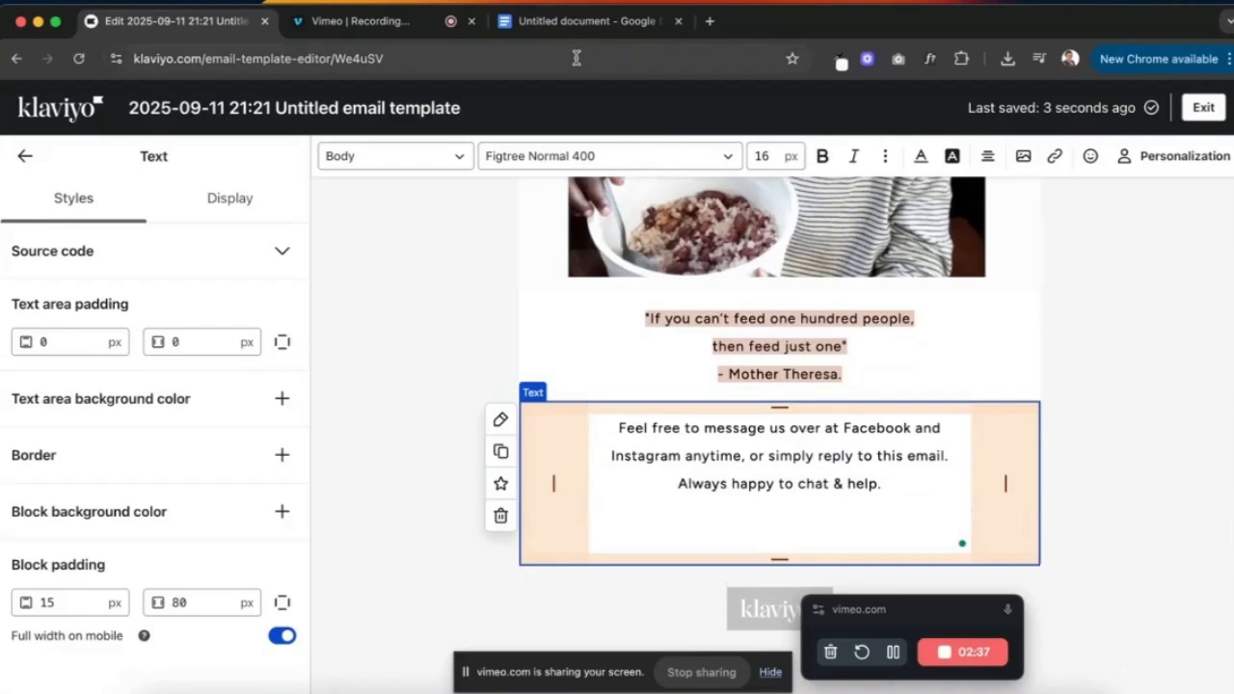
click(588, 21)
drag(482, 458, 382, 456)
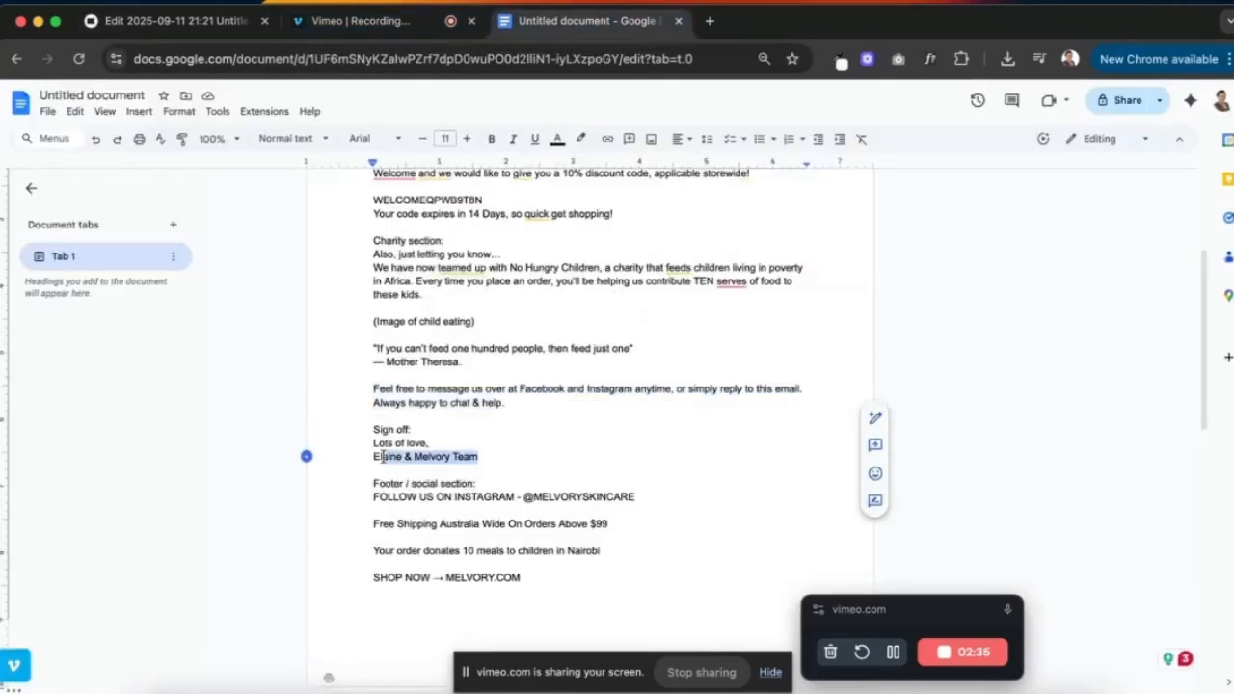
click(177, 12)
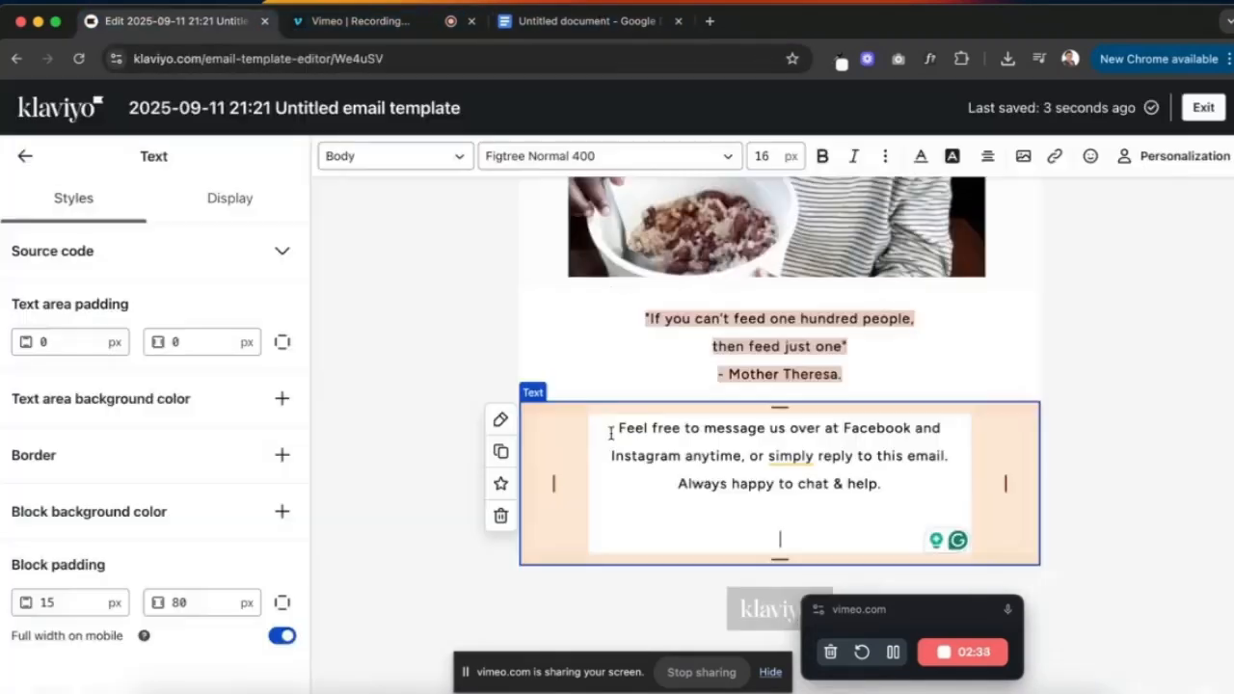
key(super+v)
click(762, 452)
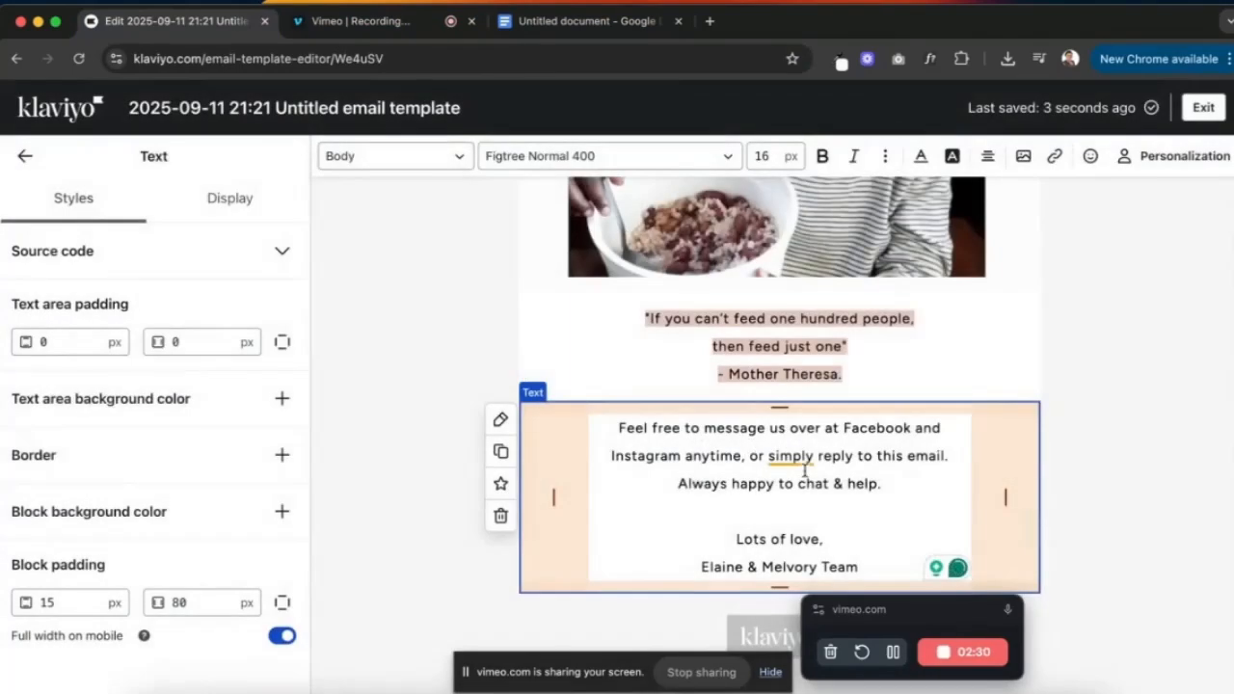
- Bold the two sign-off lines and check them against the Outlook email
drag(858, 567, 710, 543)
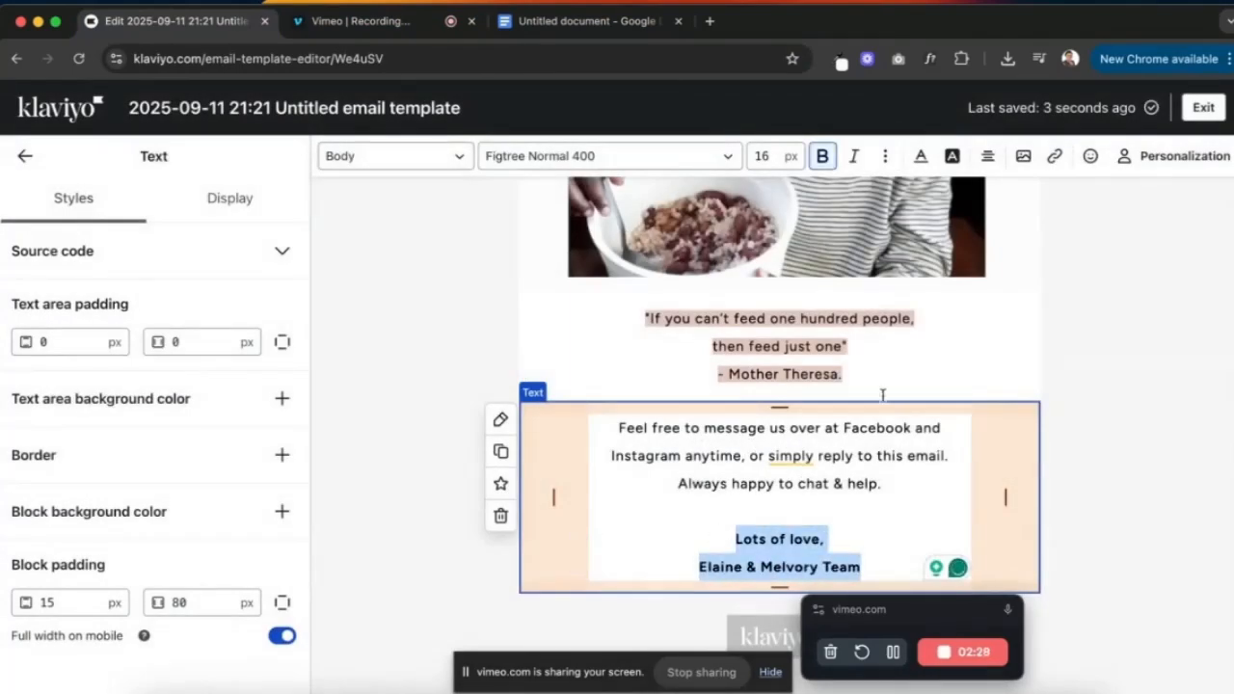
click(1075, 316)
key(ctrl+Up)
click(279, 264)
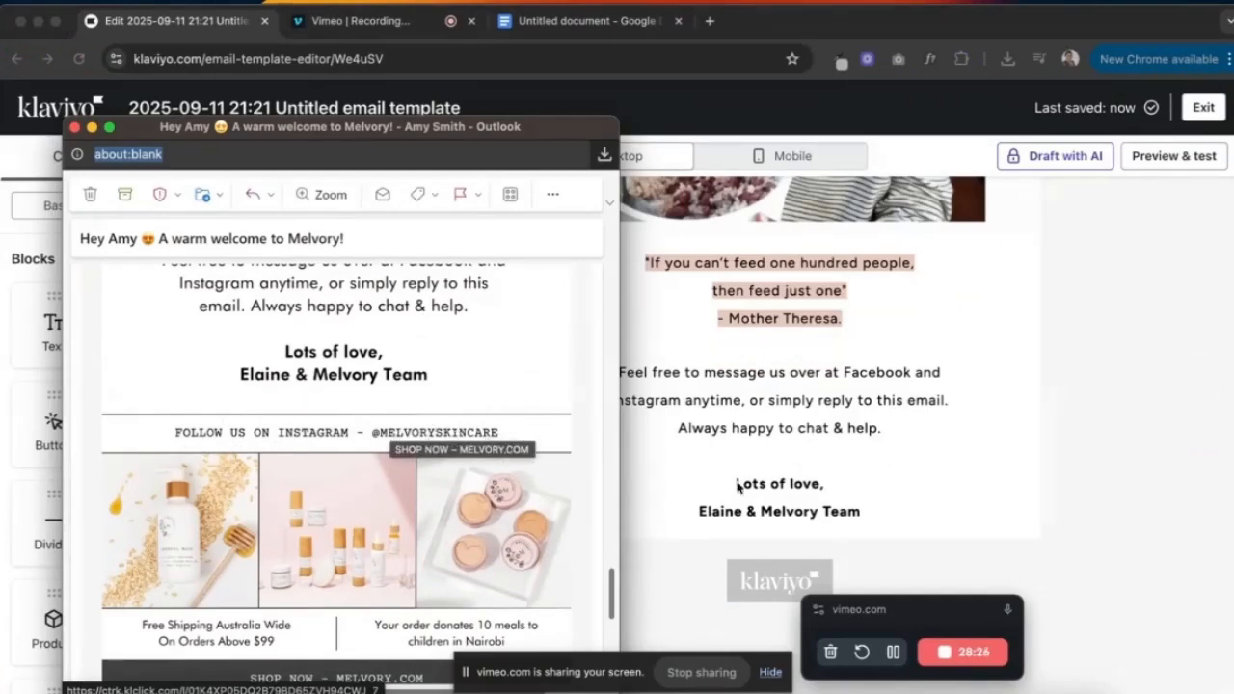
click(787, 391)
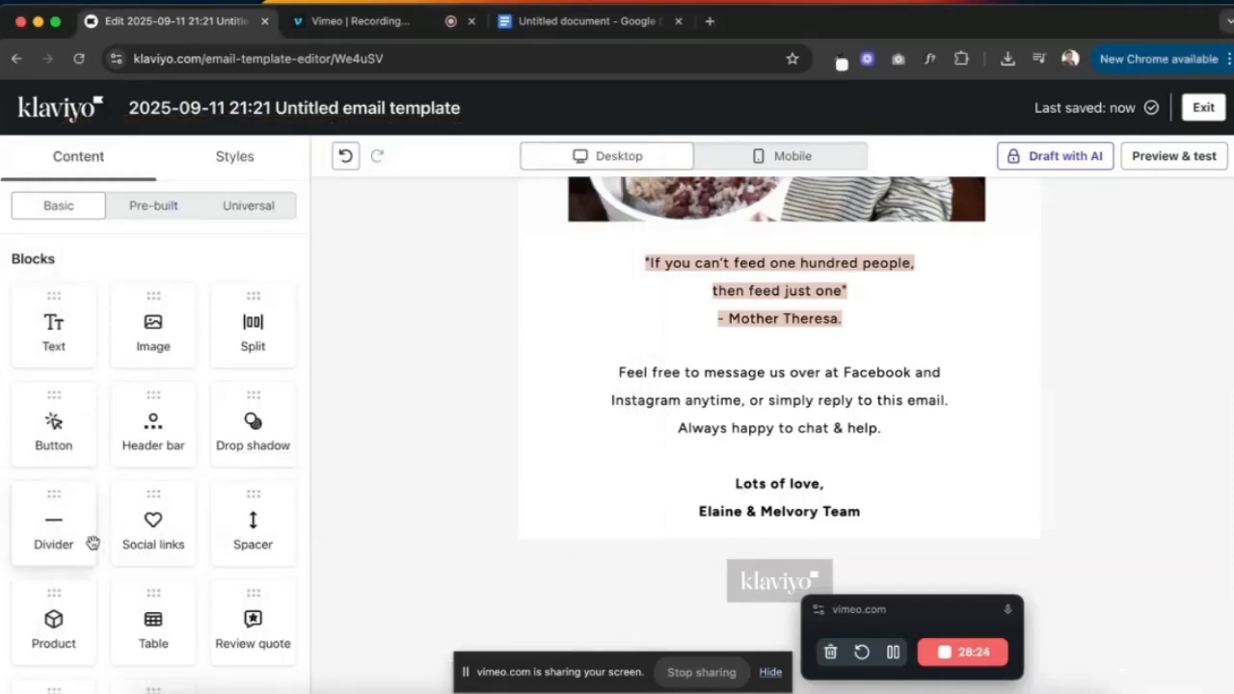
- Add a divider beneath the sign-off and make its line black (000000)
drag(71, 506, 656, 504)
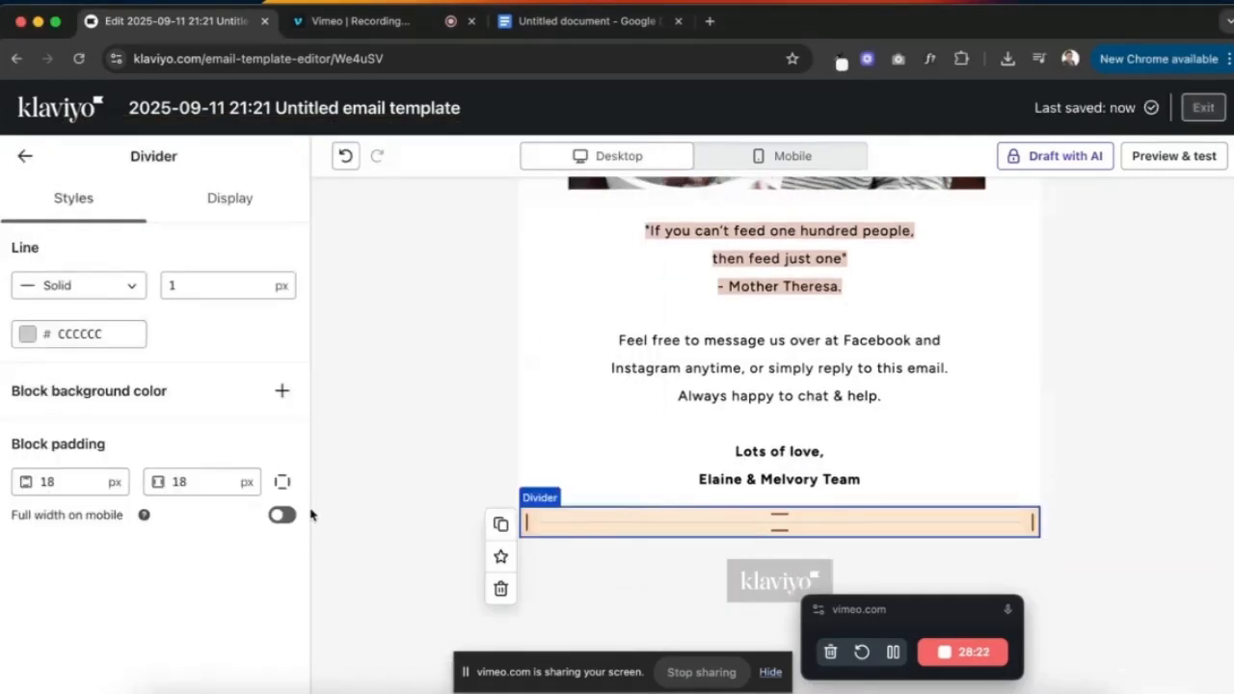
click(25, 160)
key(ctrl+Up)
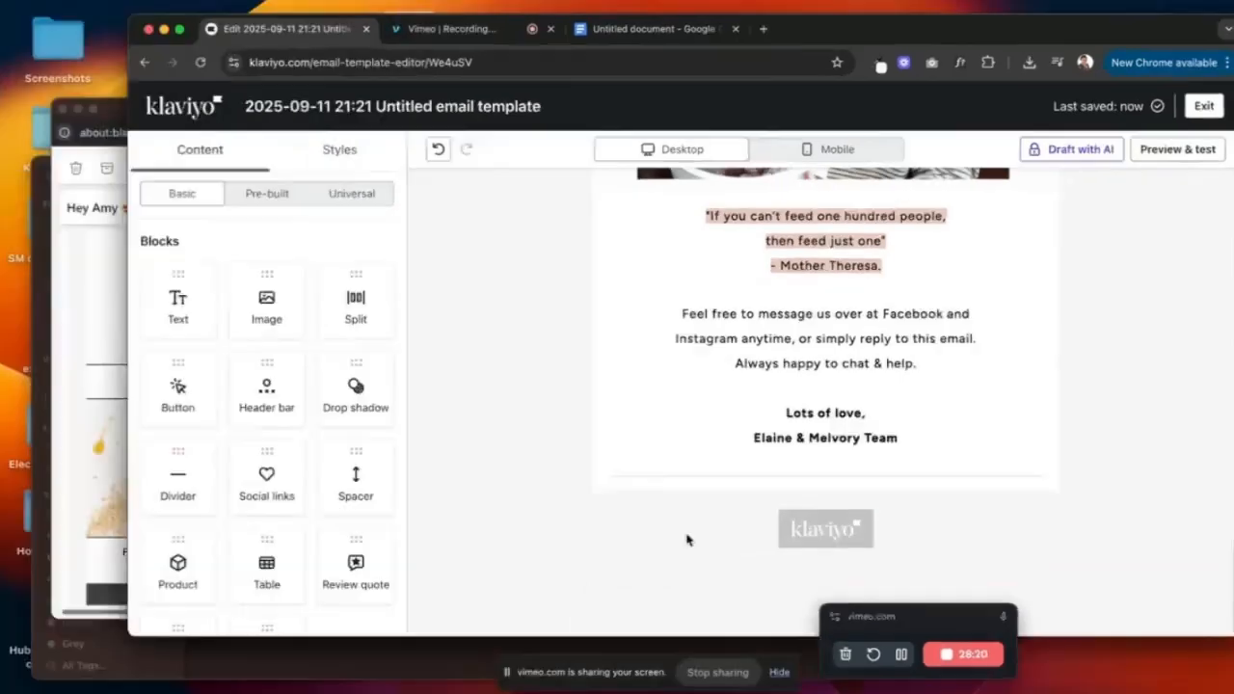
key(ctrl+Up)
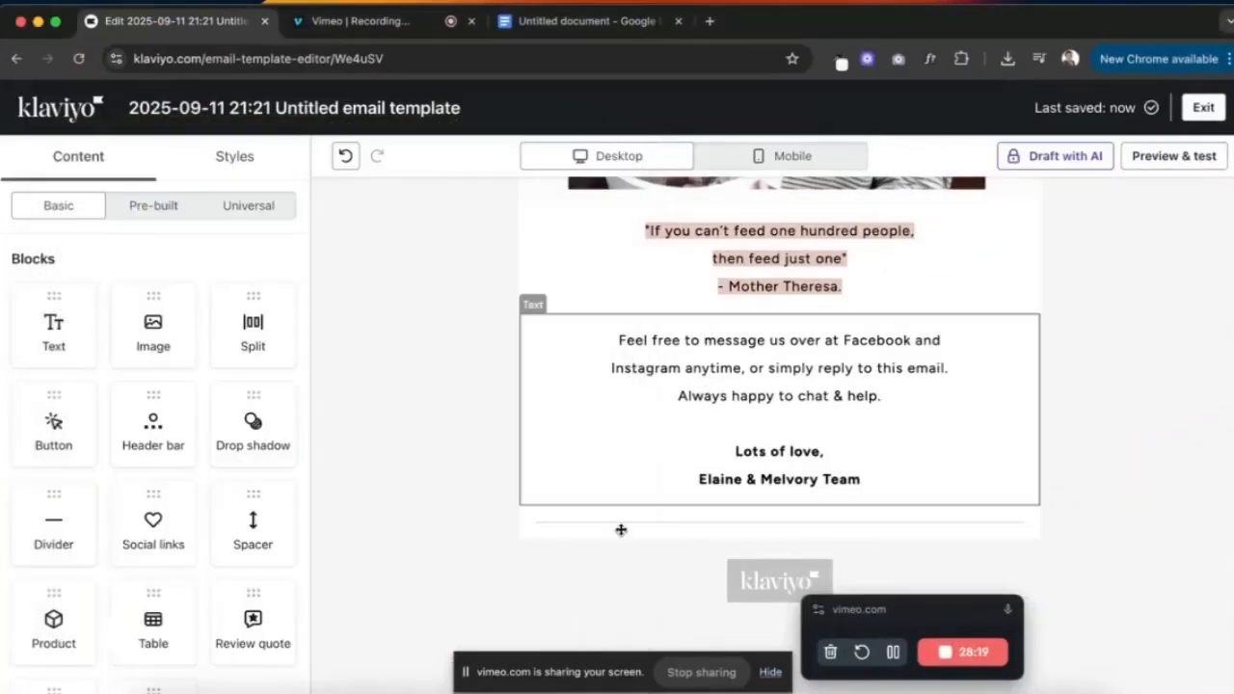
click(620, 521)
click(59, 335)
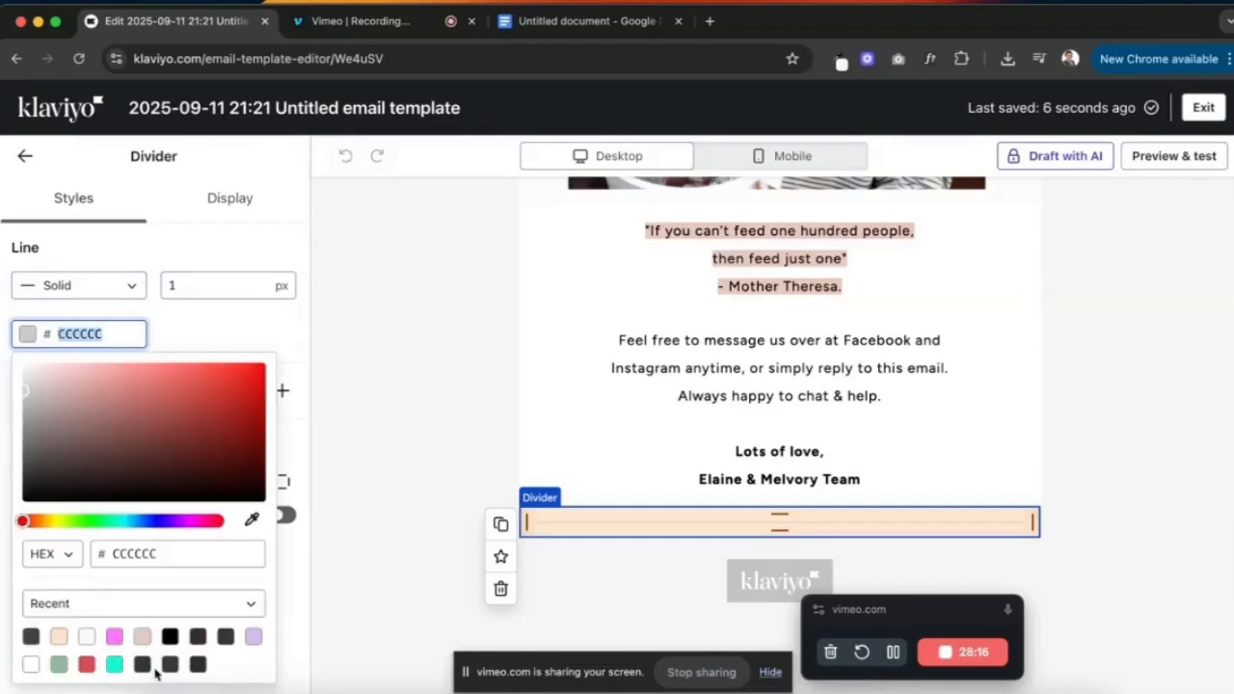
click(169, 637)
key(ctrl+Up)
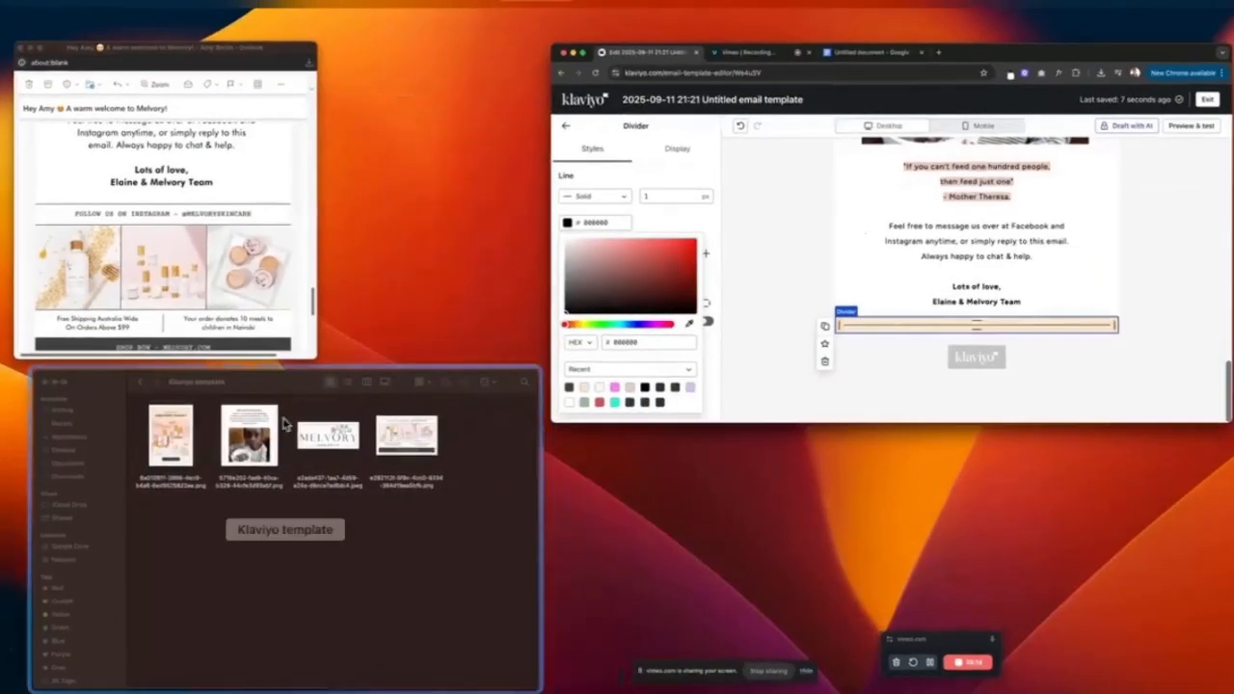
click(756, 291)
click(270, 314)
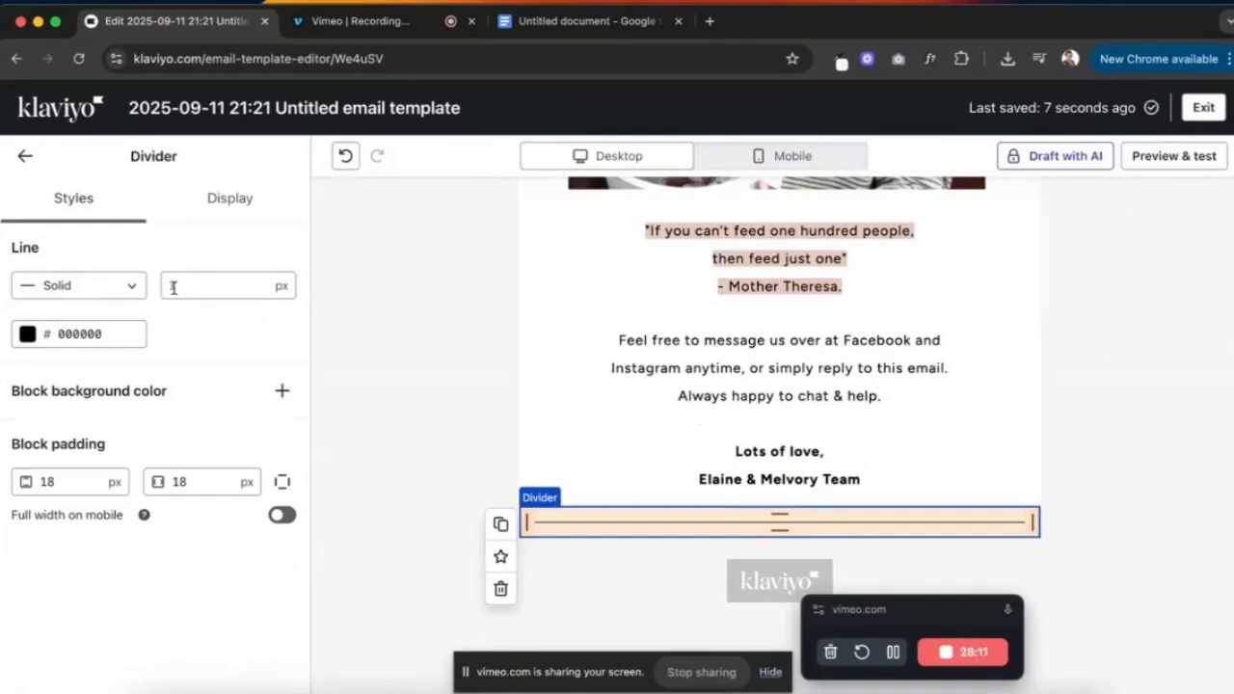
- Set the divider's top and side padding to 0 so it runs full width
click(53, 481)
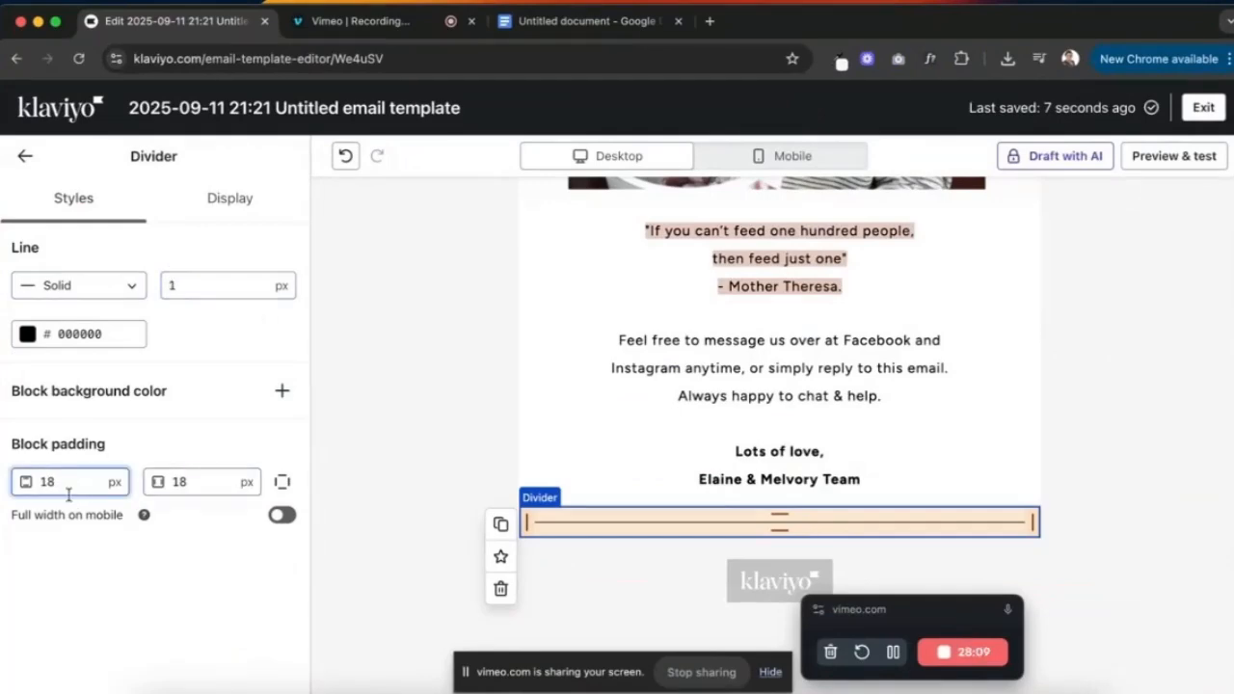
key(BackSpace)
key(BackSpace)
text(00)
key(Tab)
text(0)
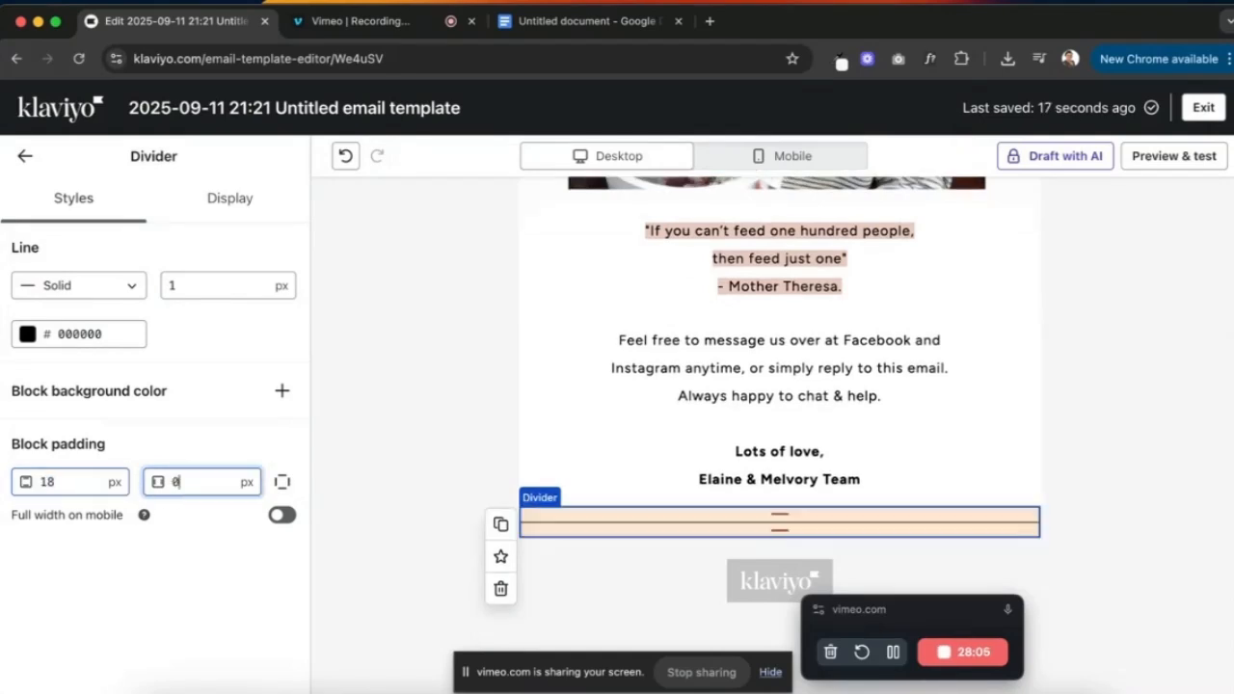
click(1082, 412)
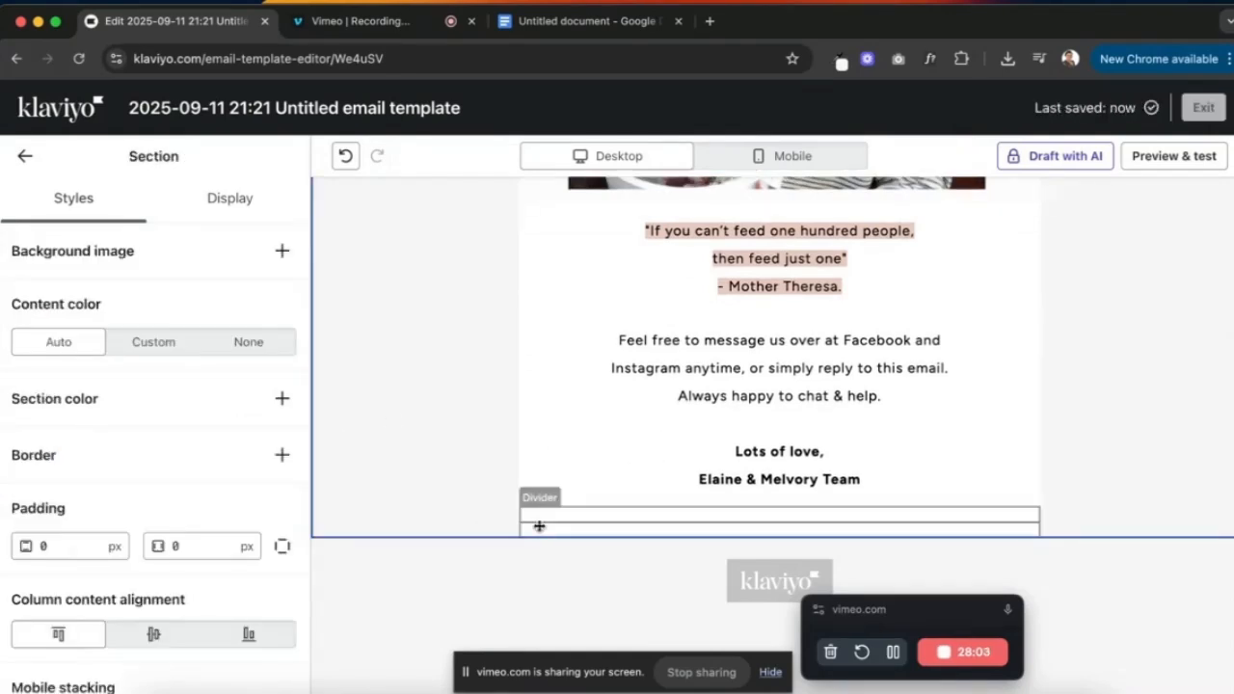
- Duplicate the divider and drop a new text block between the two dividers
click(540, 524)
click(501, 525)
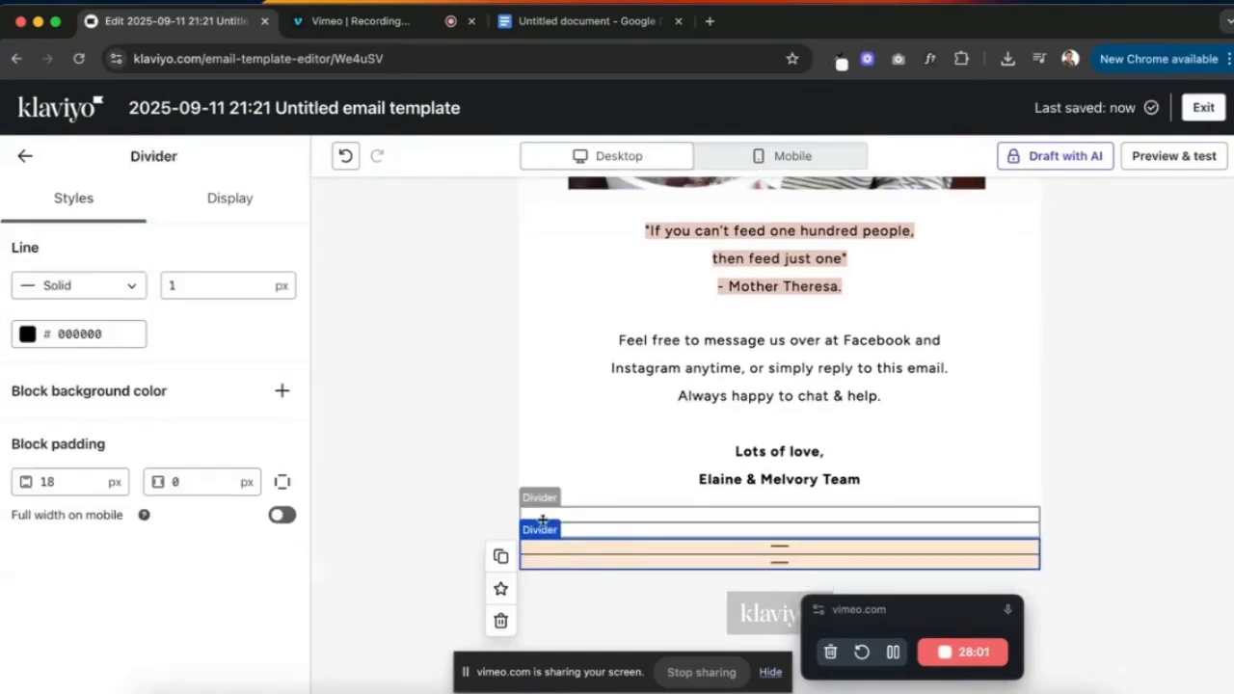
click(25, 156)
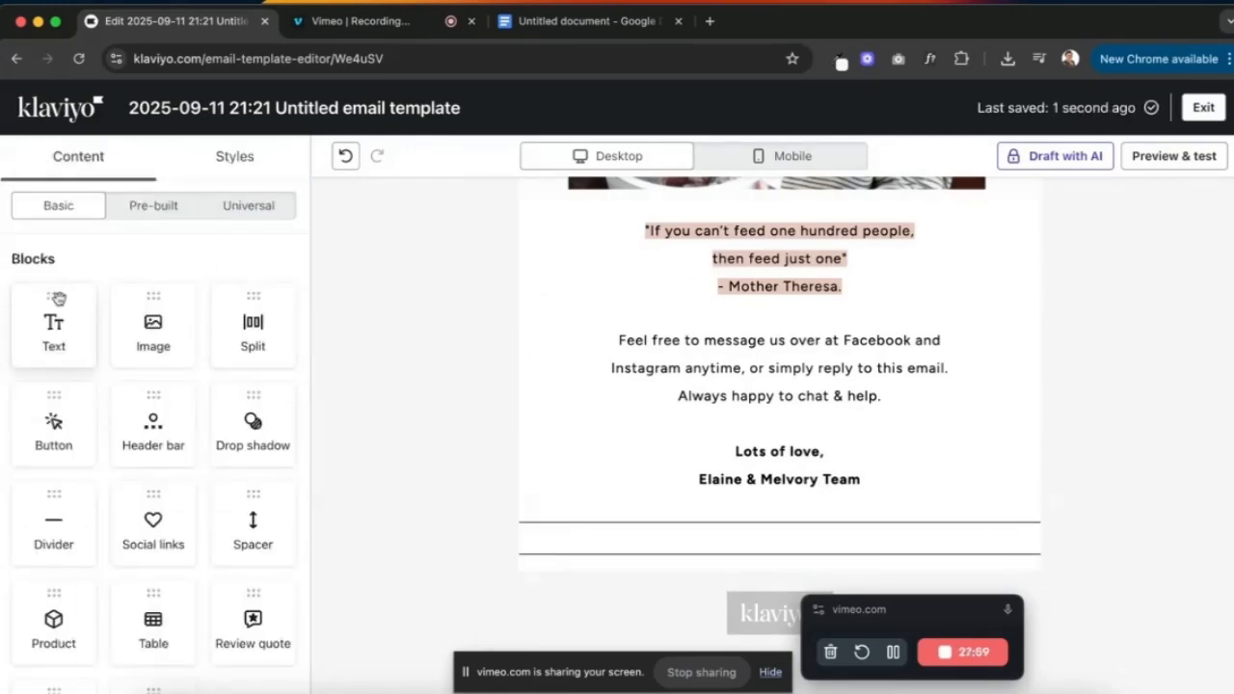
drag(58, 298, 774, 565)
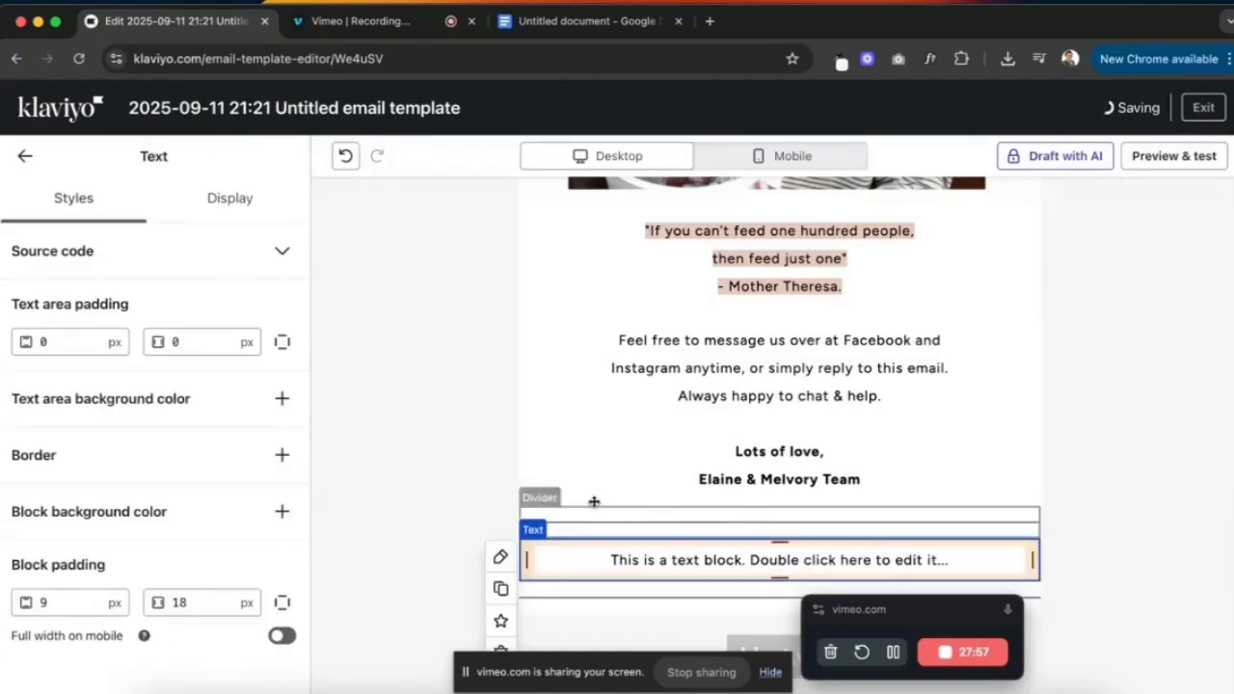
click(595, 20)
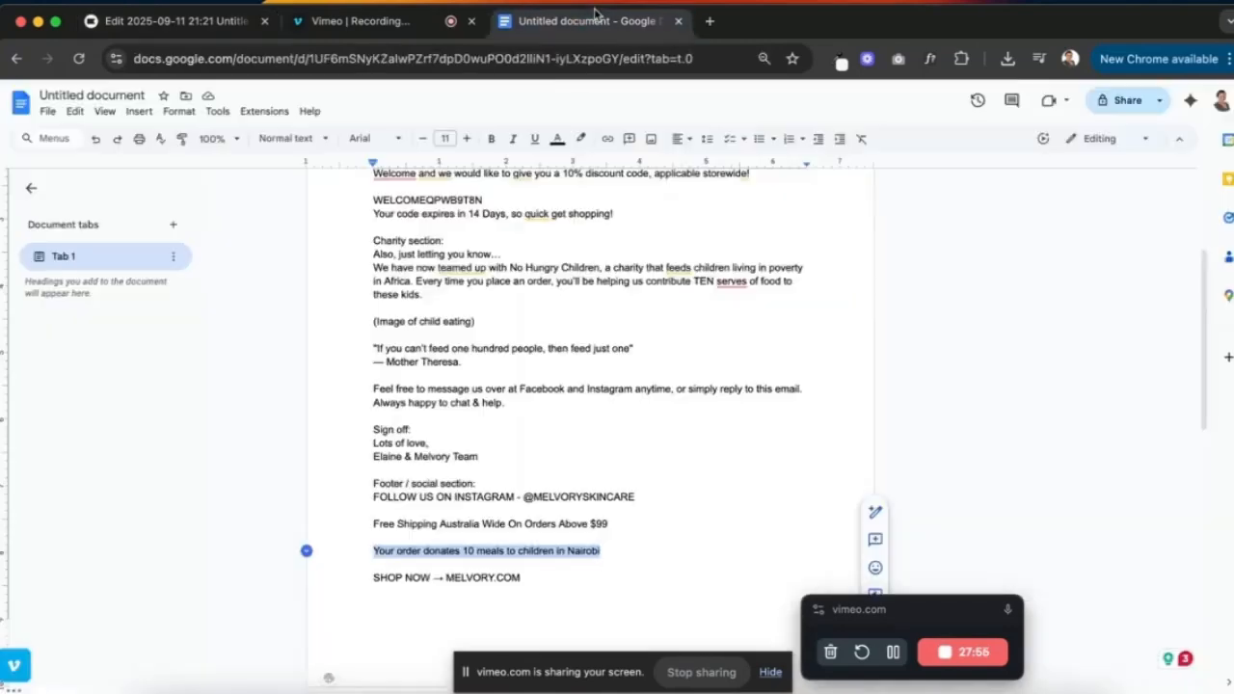
drag(646, 496, 373, 497)
key(super+c)
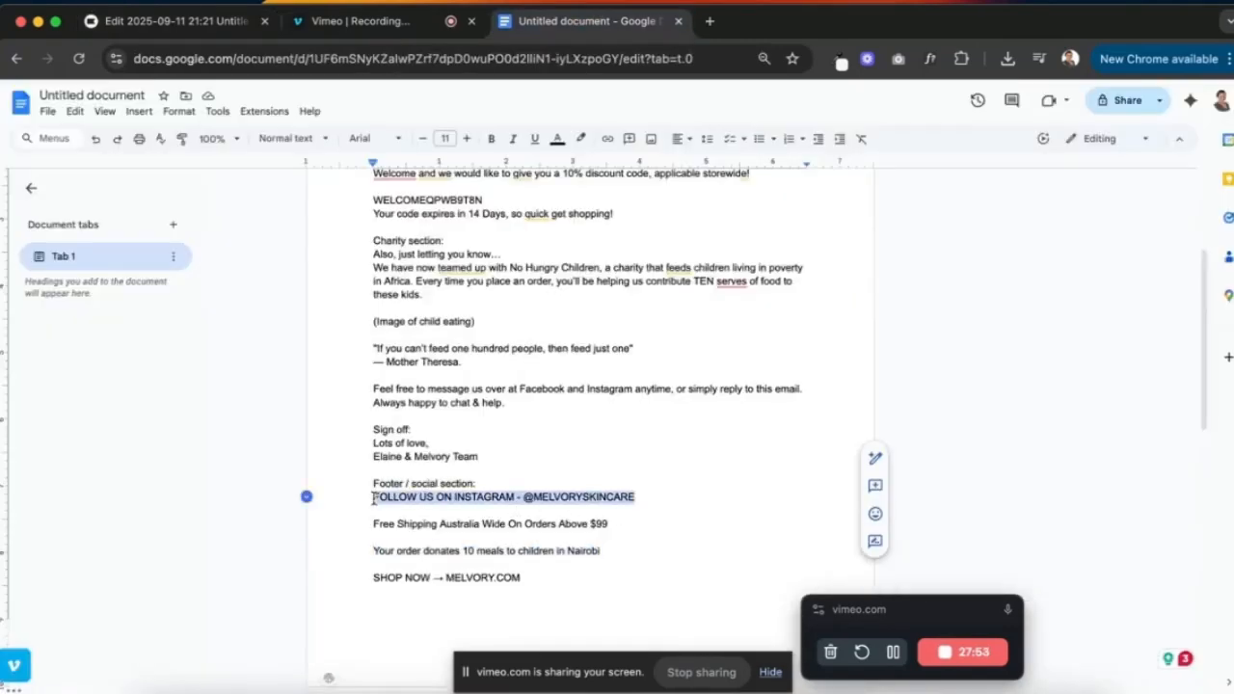
click(198, 21)
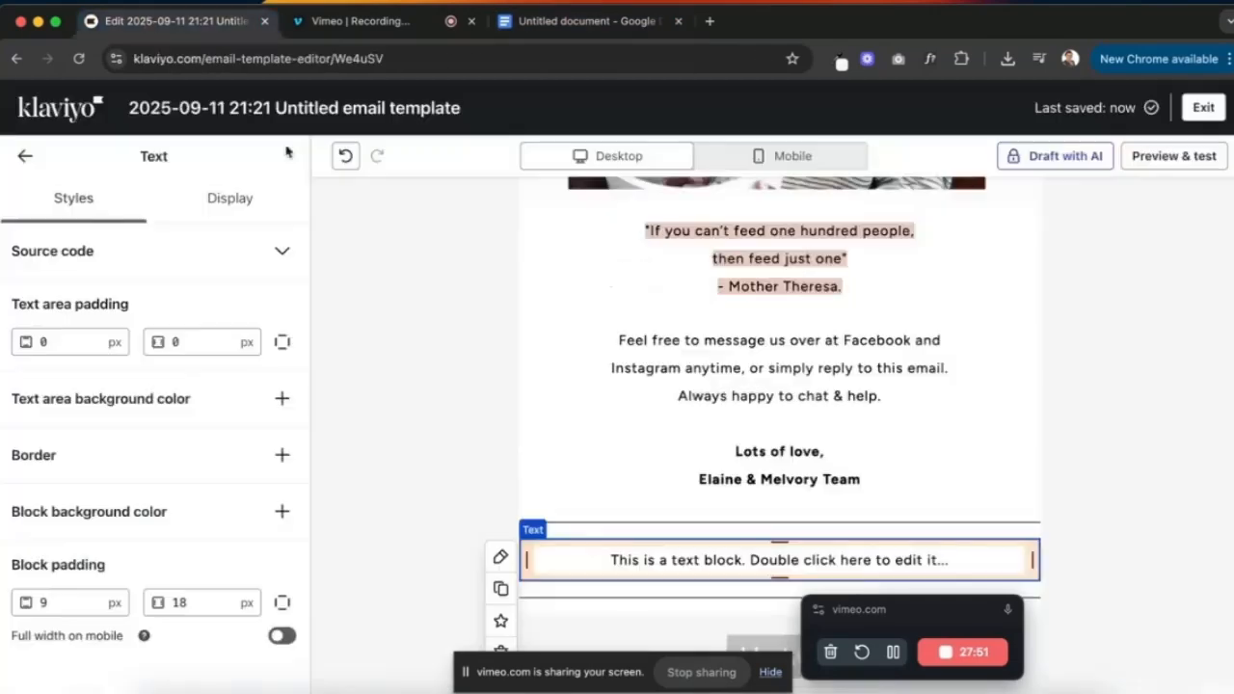
triple_click(680, 570)
key(super+v)
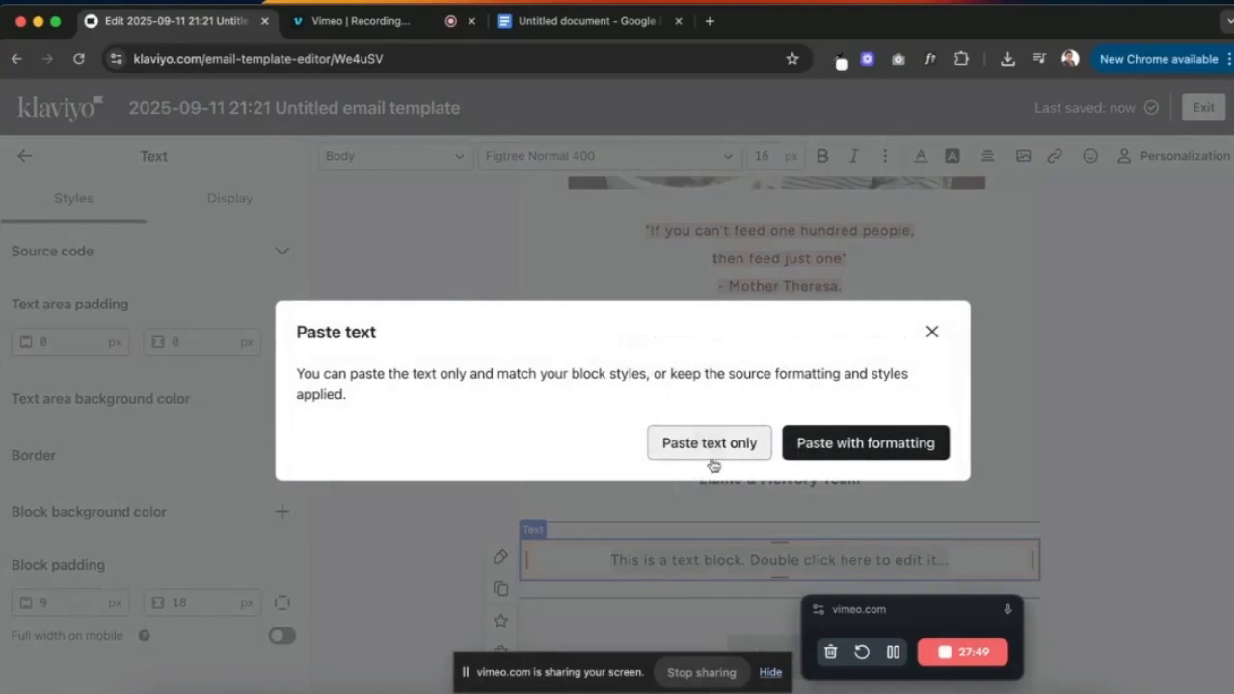
click(714, 460)
- Set the Instagram follow line in Courier New
key(ctrl+Up)
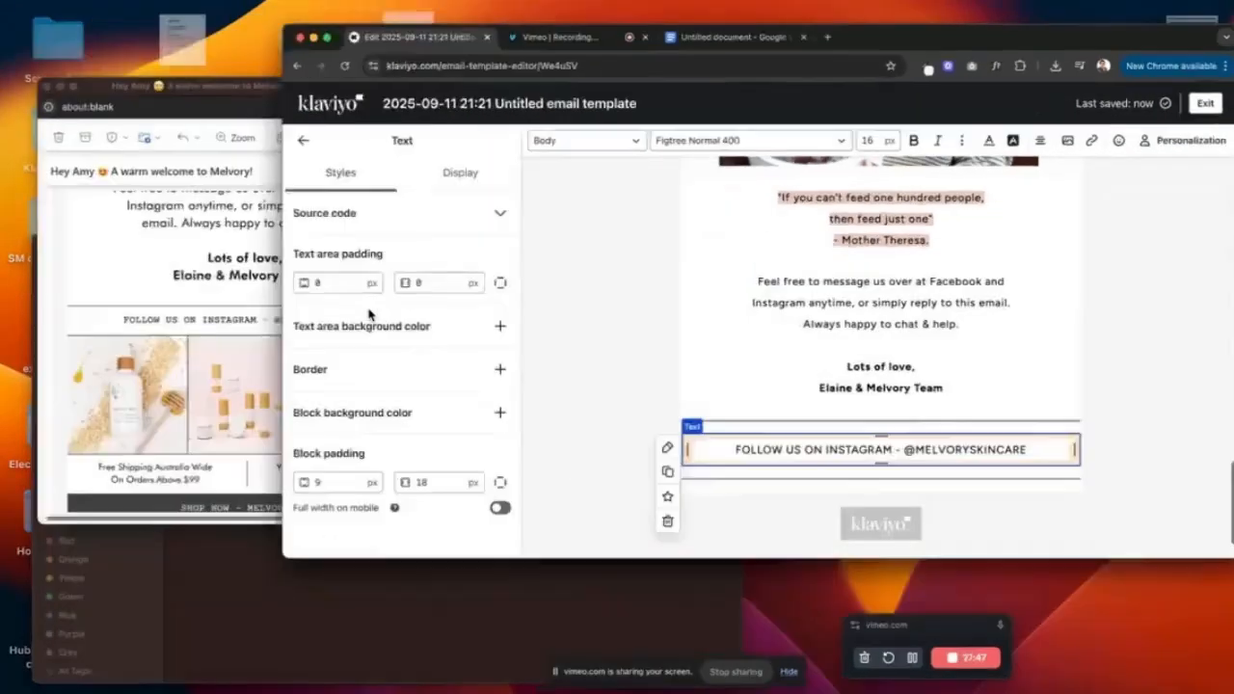
click(220, 289)
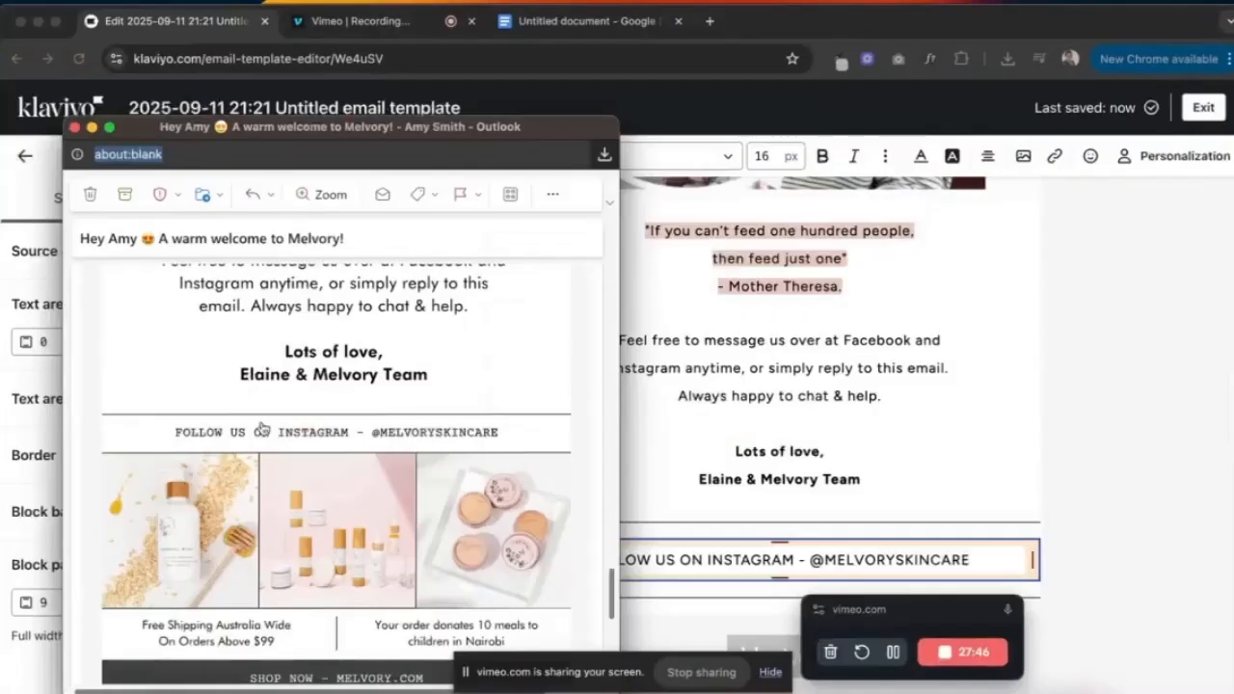
click(776, 554)
triple_click(776, 559)
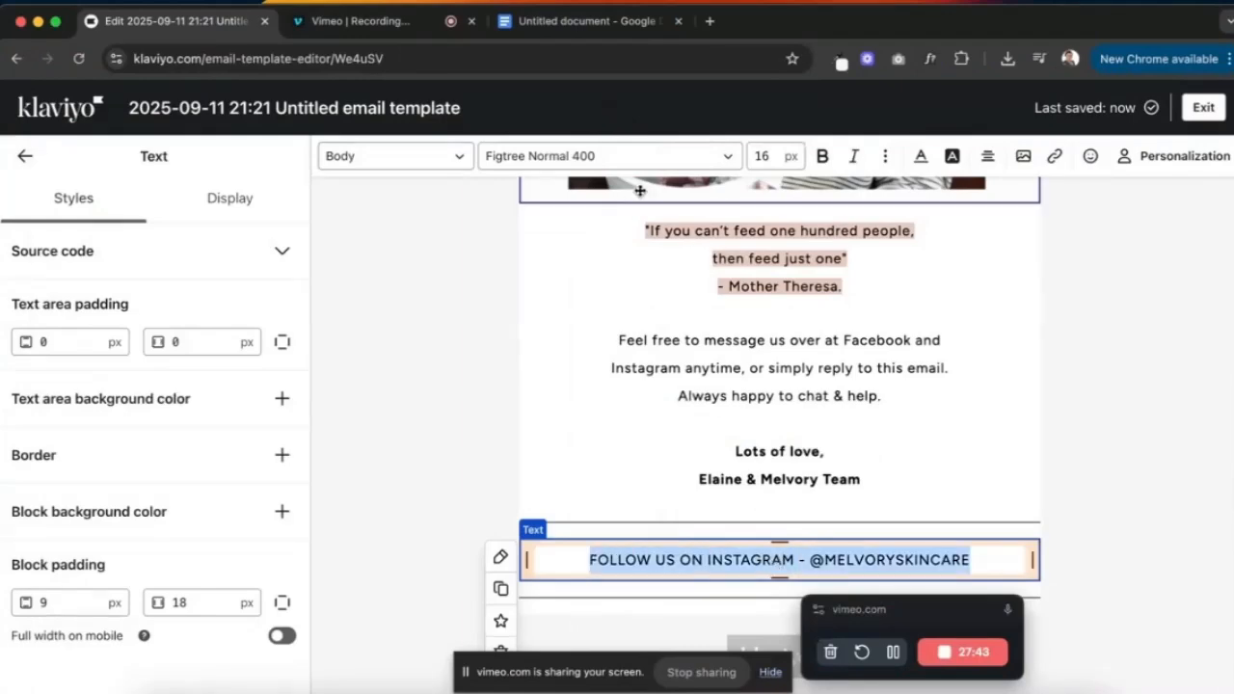
click(644, 156)
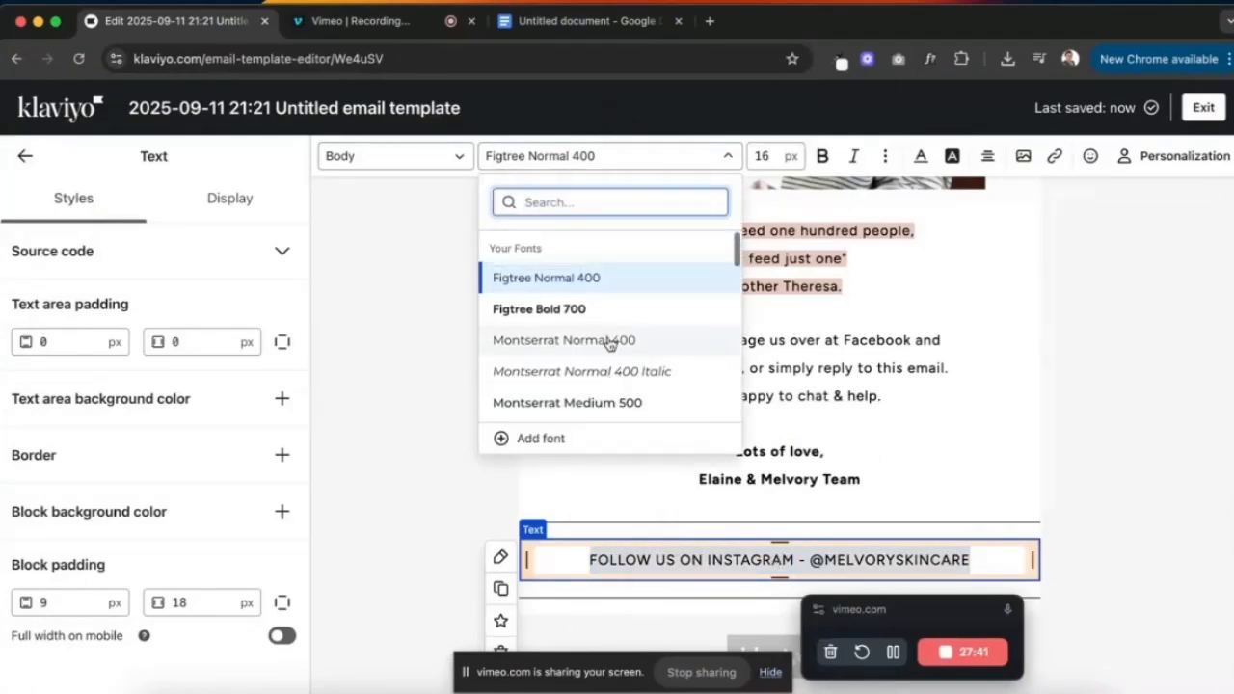
scroll(609, 344, down, 1)
text(cou)
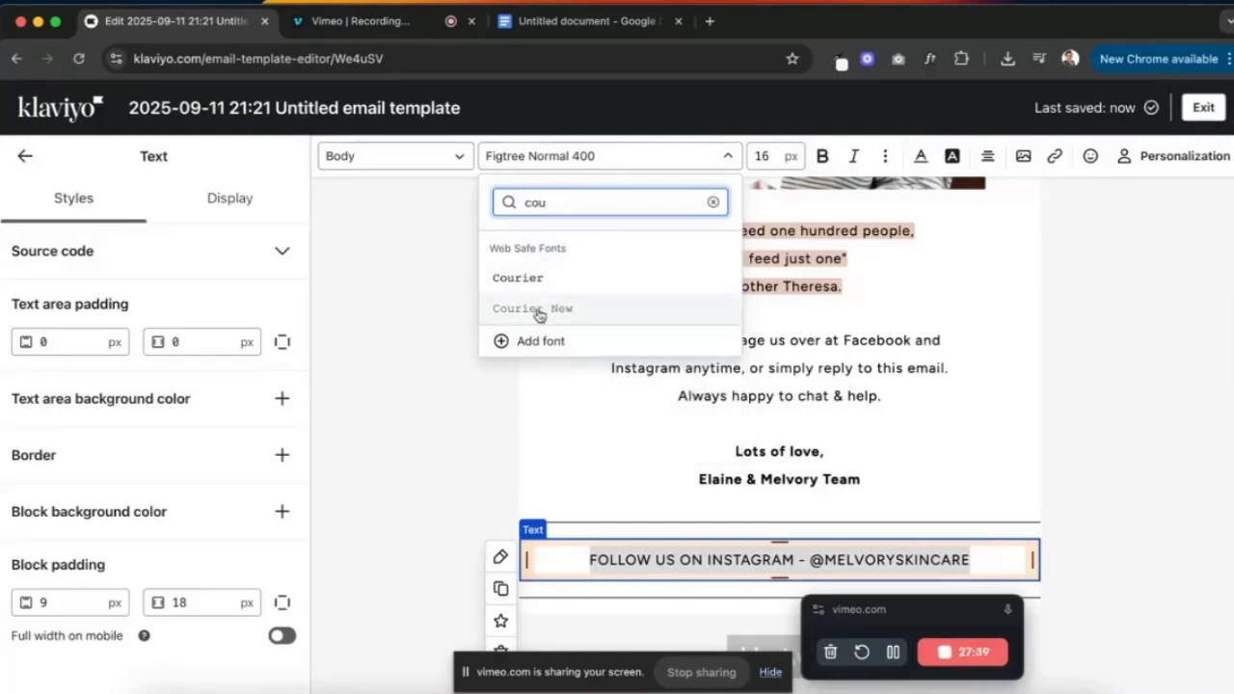
click(539, 308)
click(1039, 453)
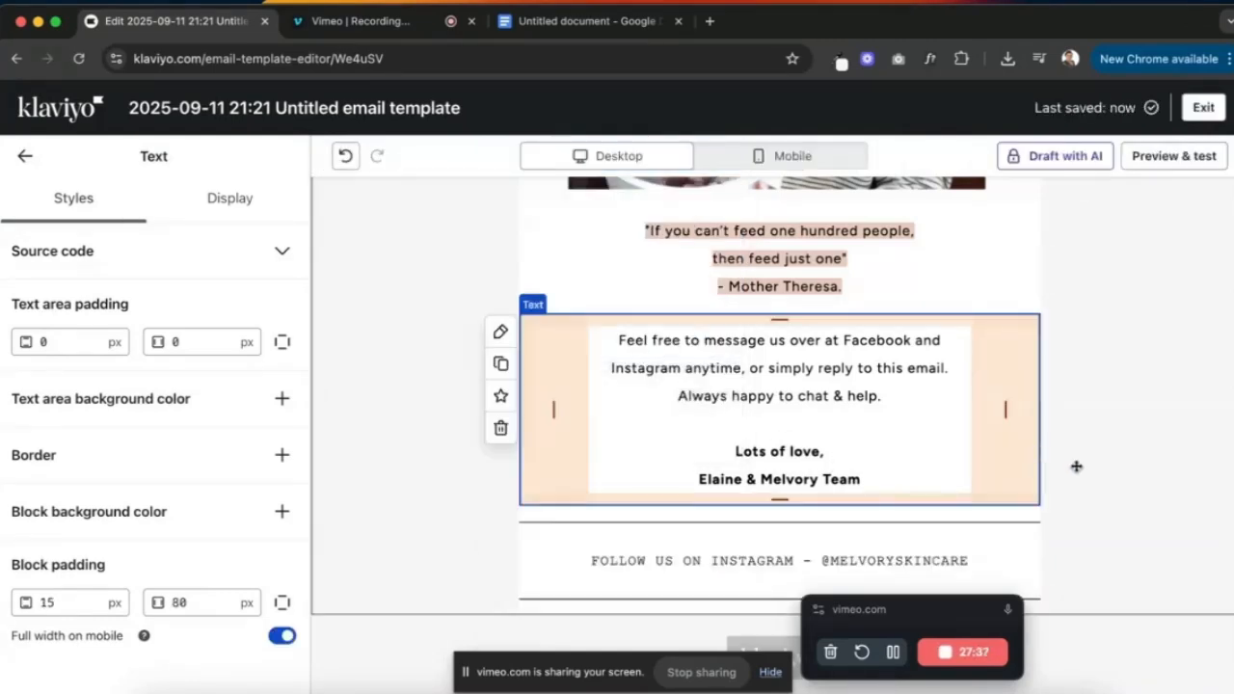
scroll(869, 540, down, 1)
- Give the upper divider individual padding with 0 px bottom padding
click(432, 535)
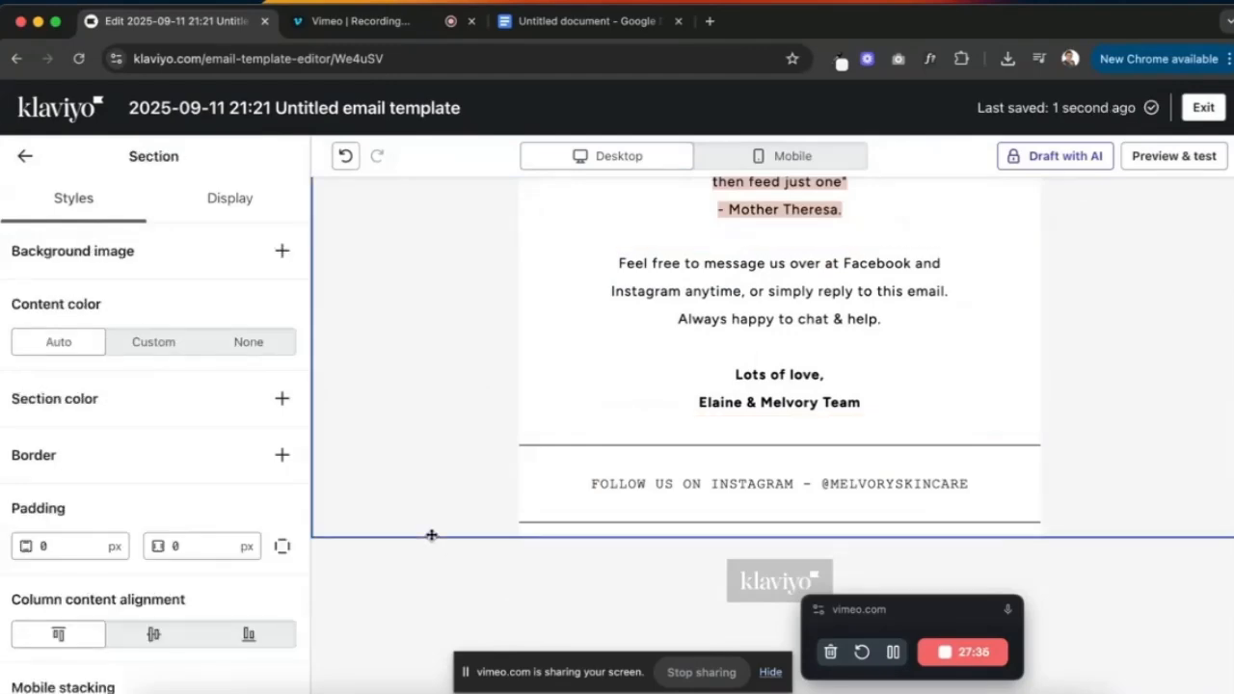
click(658, 449)
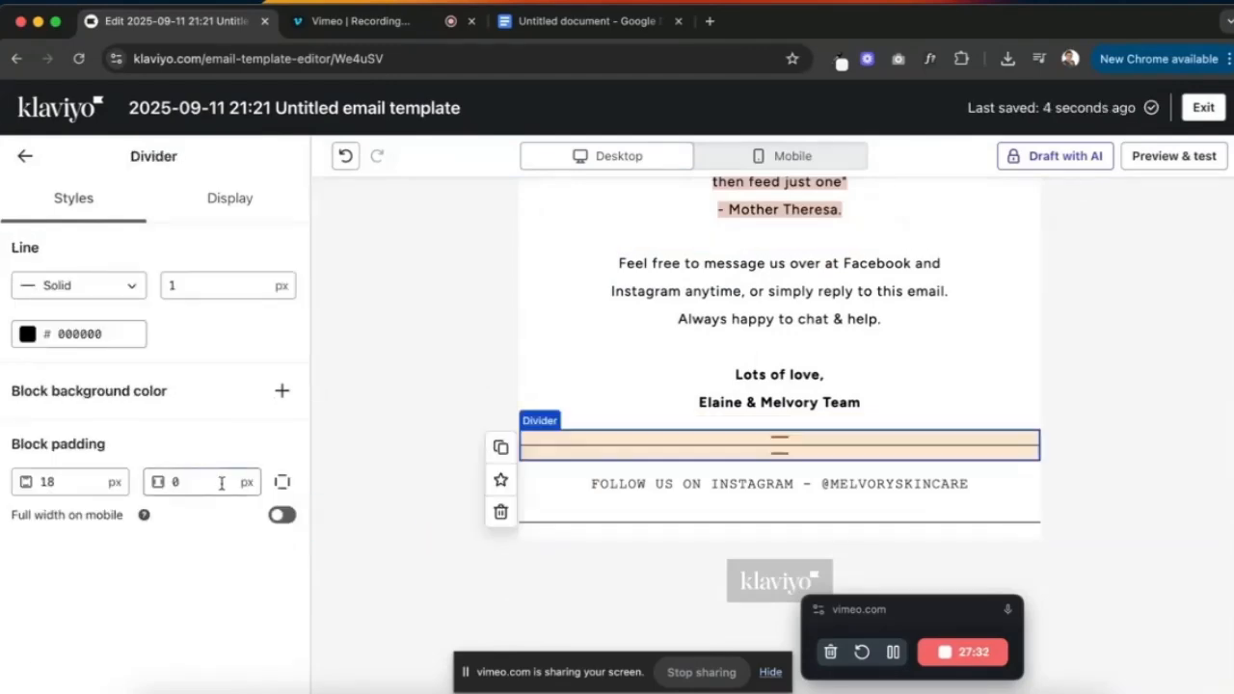
click(283, 482)
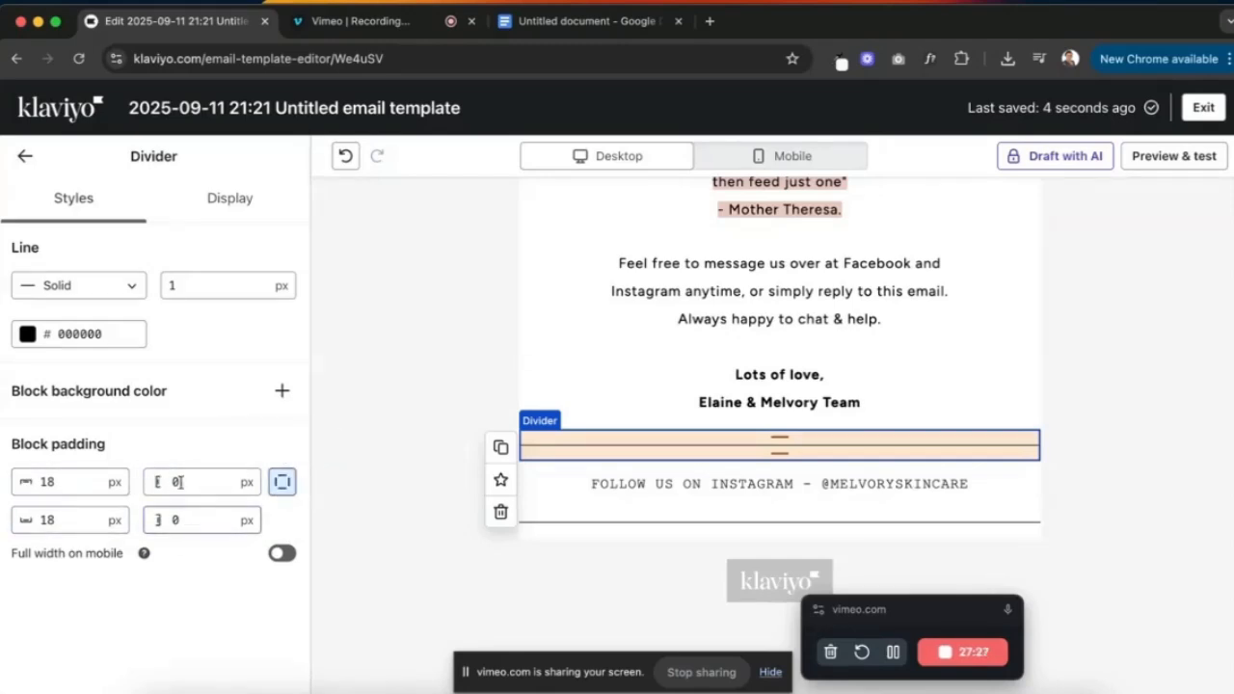
click(178, 517)
double_click(68, 519)
text(0)
key(Tab)
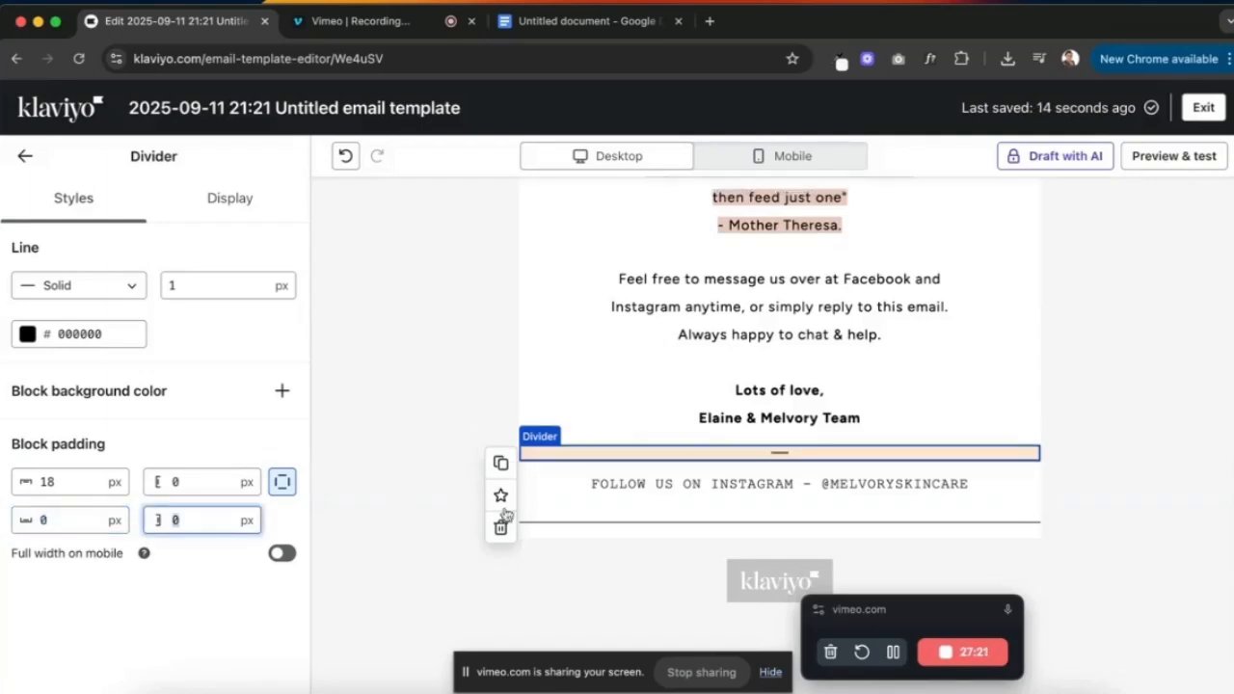
- Place the other divider below the Instagram line with 0 px top padding
drag(576, 507, 576, 520)
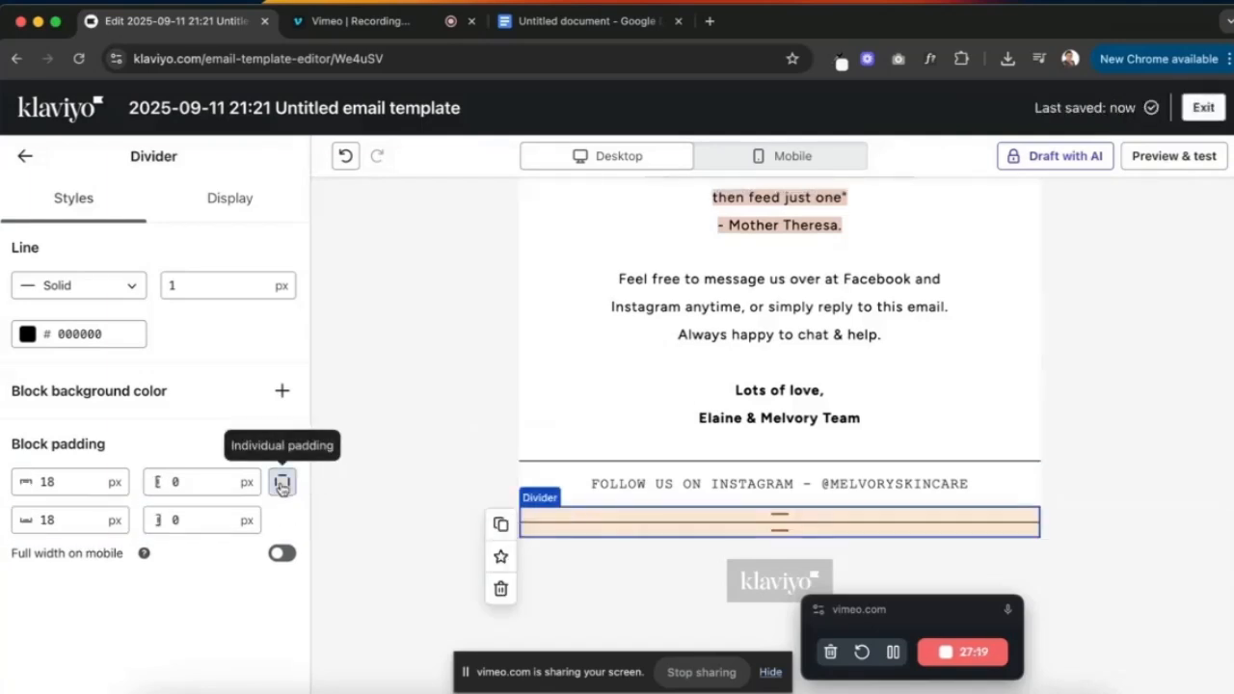
double_click(55, 482)
text(0)
key(Tab)
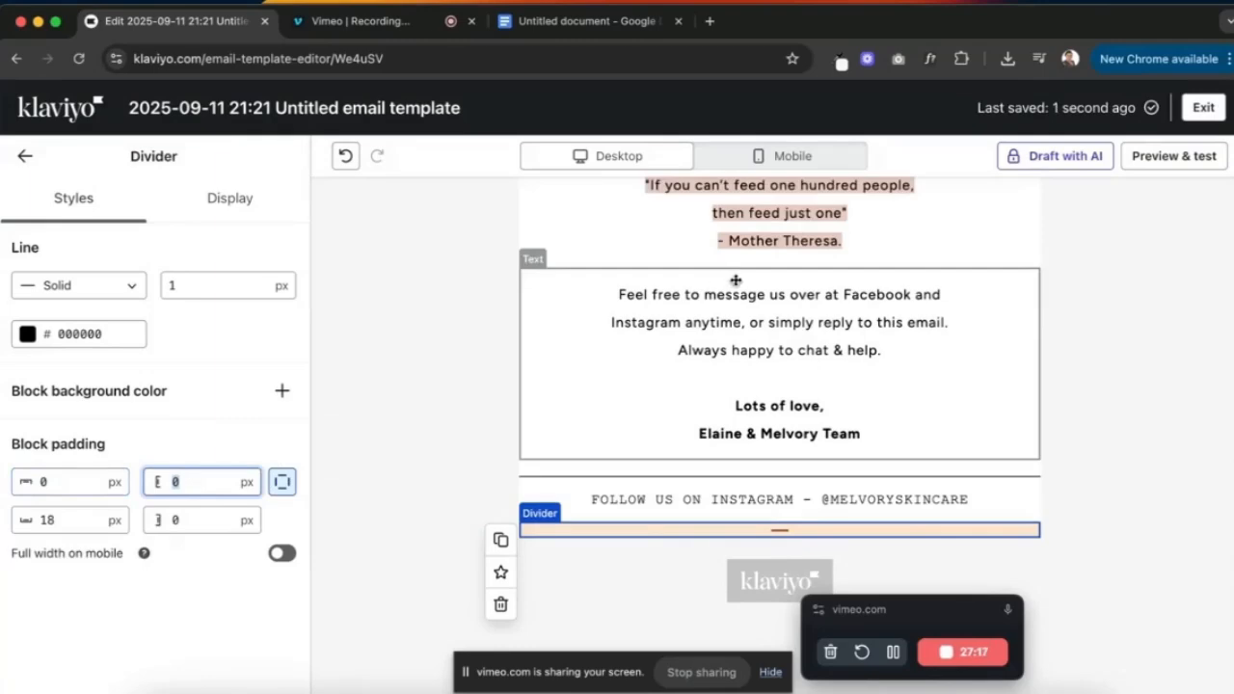
click(1144, 393)
click(1097, 573)
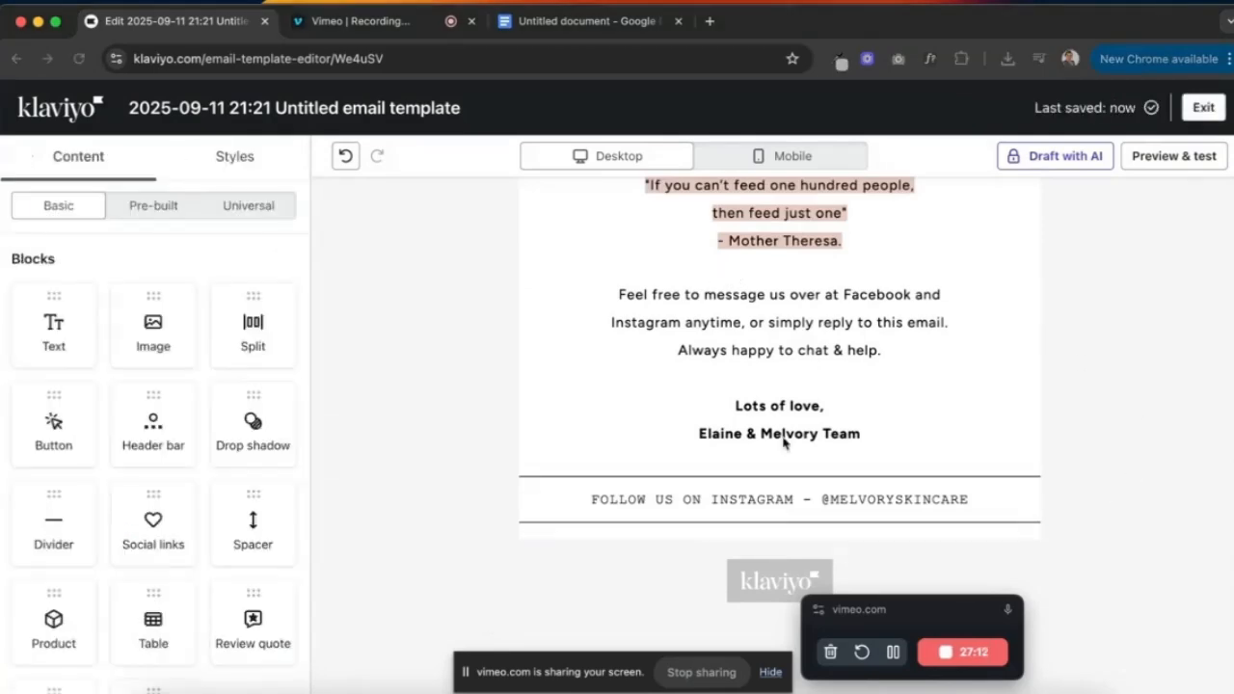
- Add an image block below the Instagram follow line and upload the compressed 931 × 569 footer PNG
drag(153, 326, 785, 530)
scroll(772, 482, down, 1)
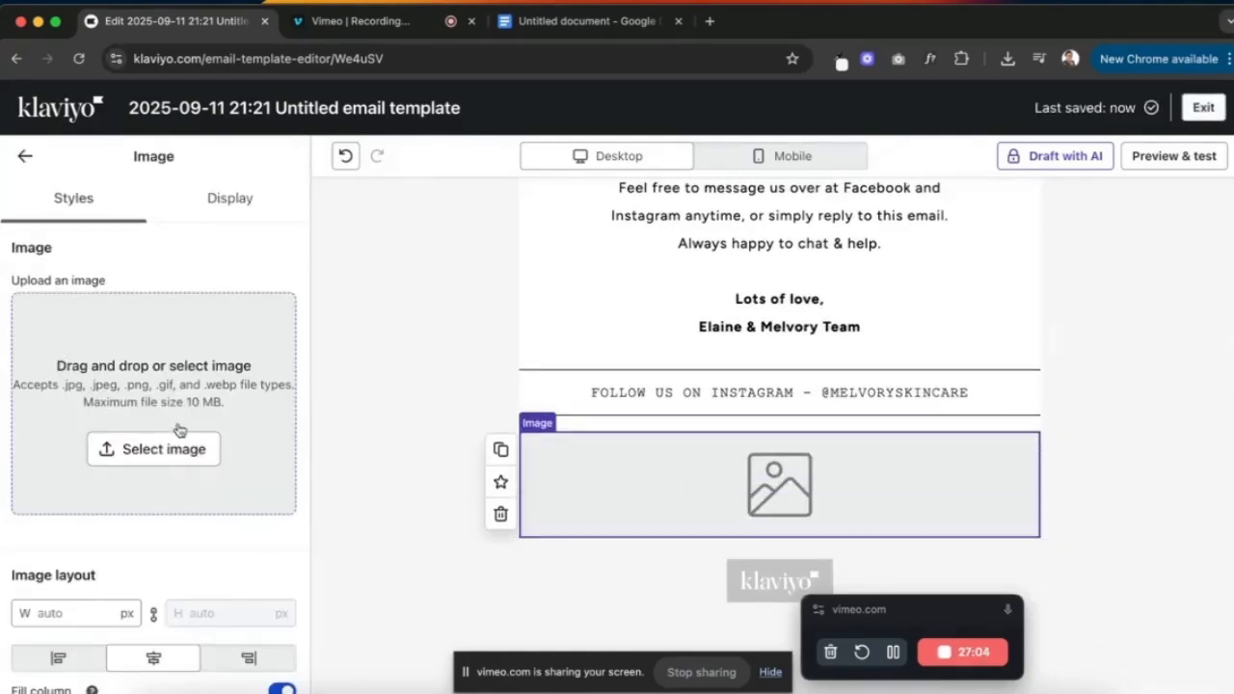
click(179, 444)
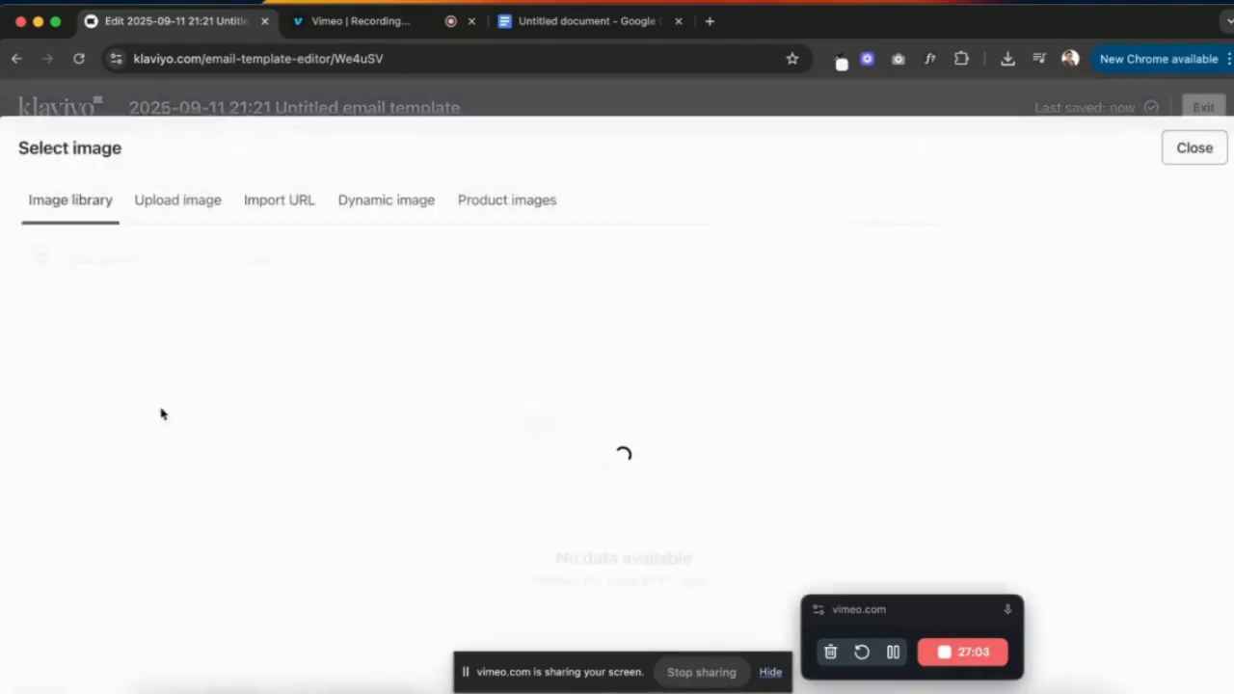
click(181, 202)
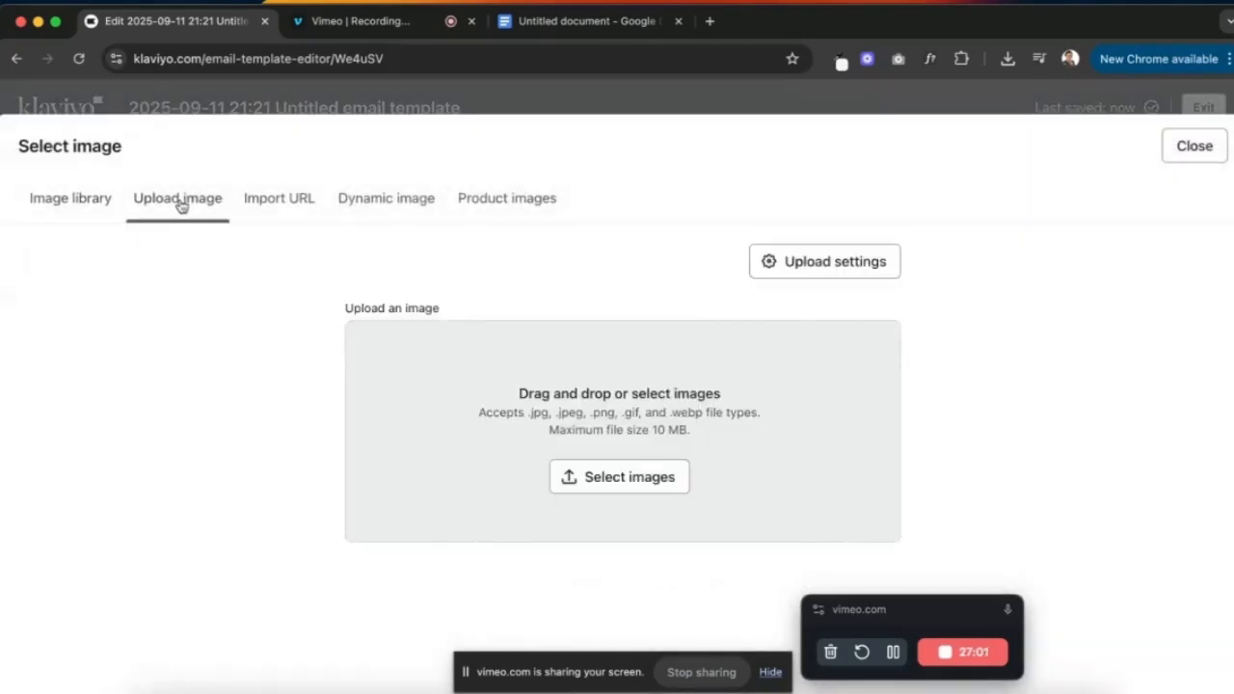
click(604, 499)
double_click(455, 202)
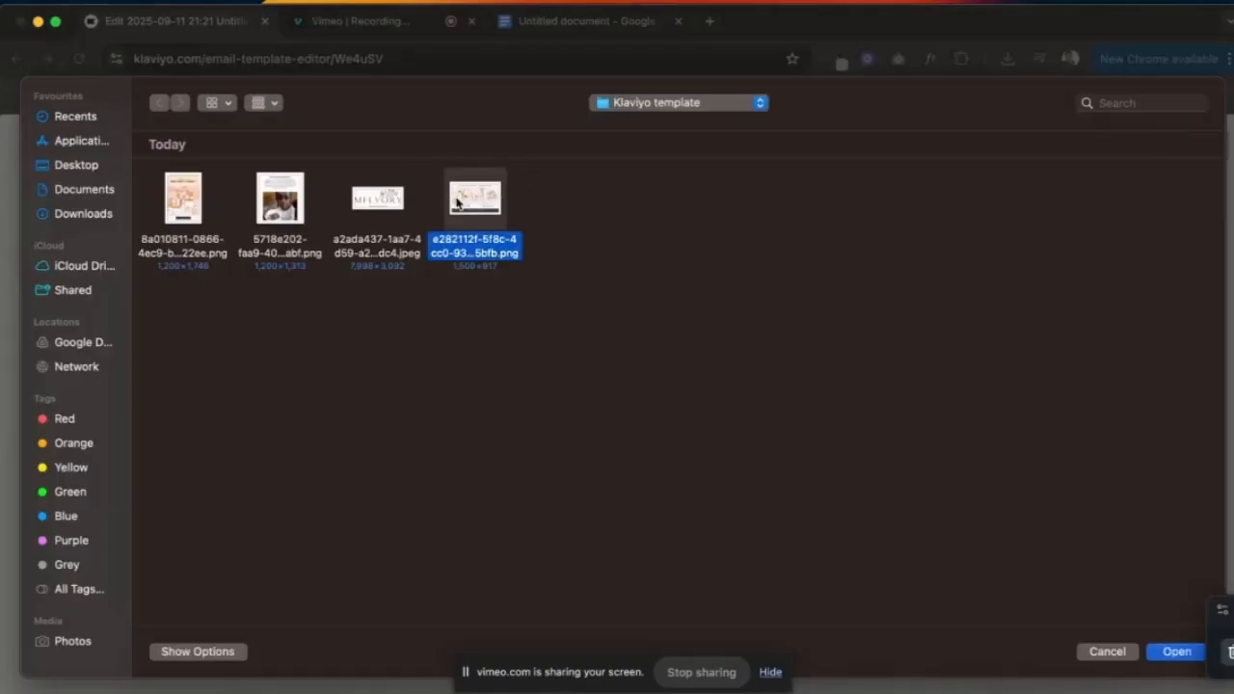
scroll(679, 408, down, 1)
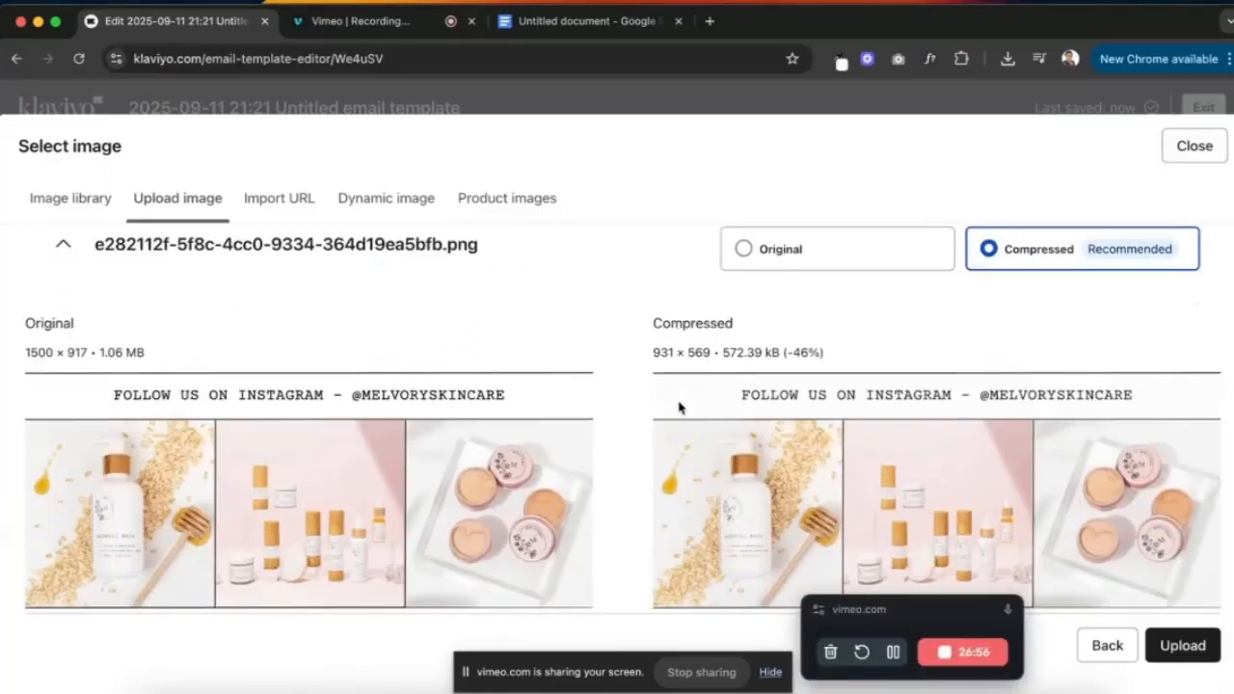
click(1184, 647)
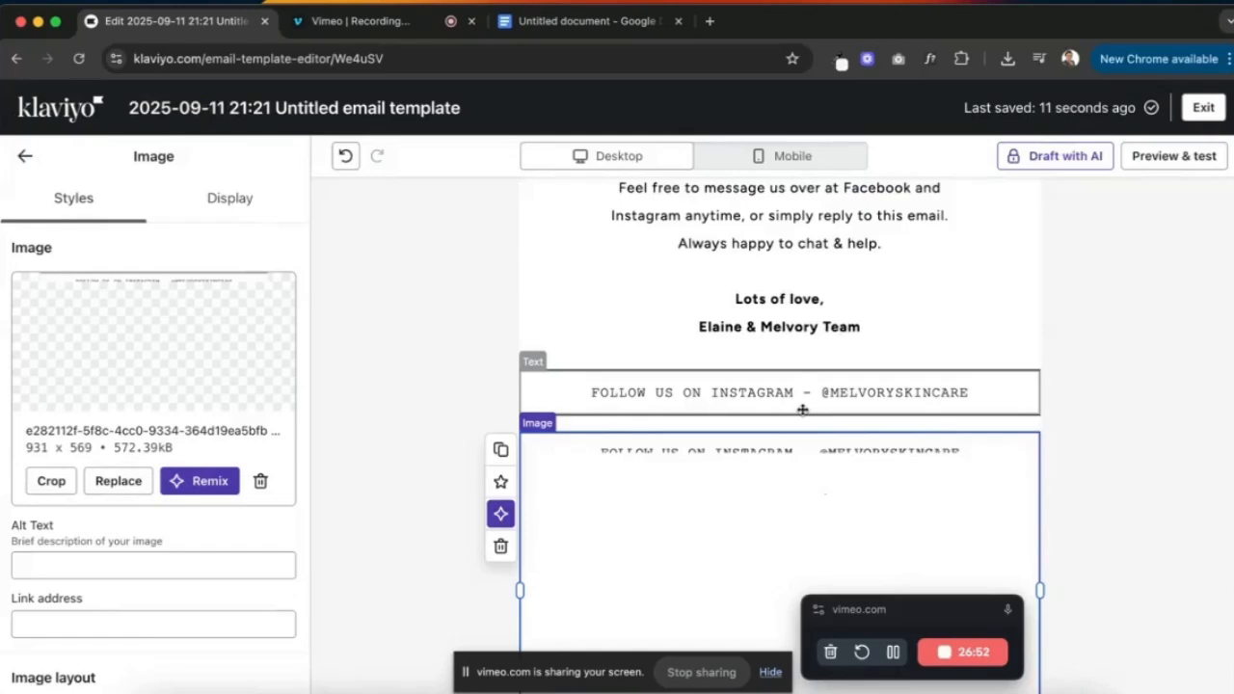
click(1108, 413)
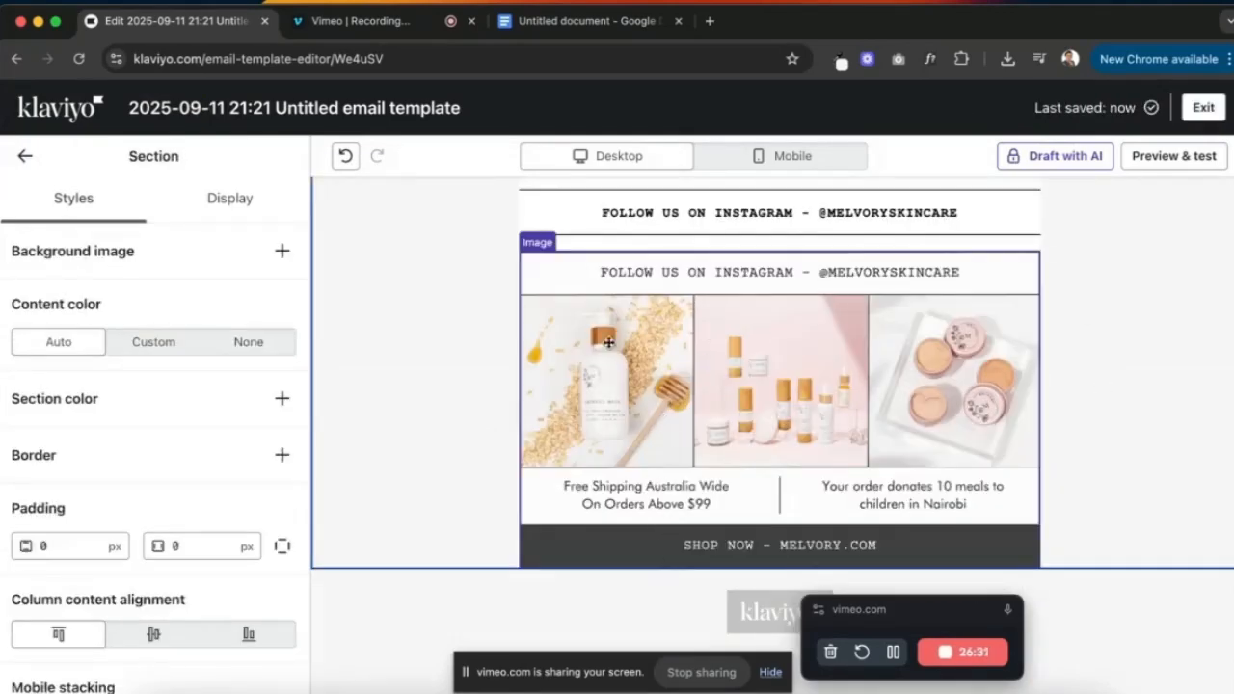
- Drop a Columns layout under the SHOP NOW footer image and add a 2-column Equal row
click(25, 156)
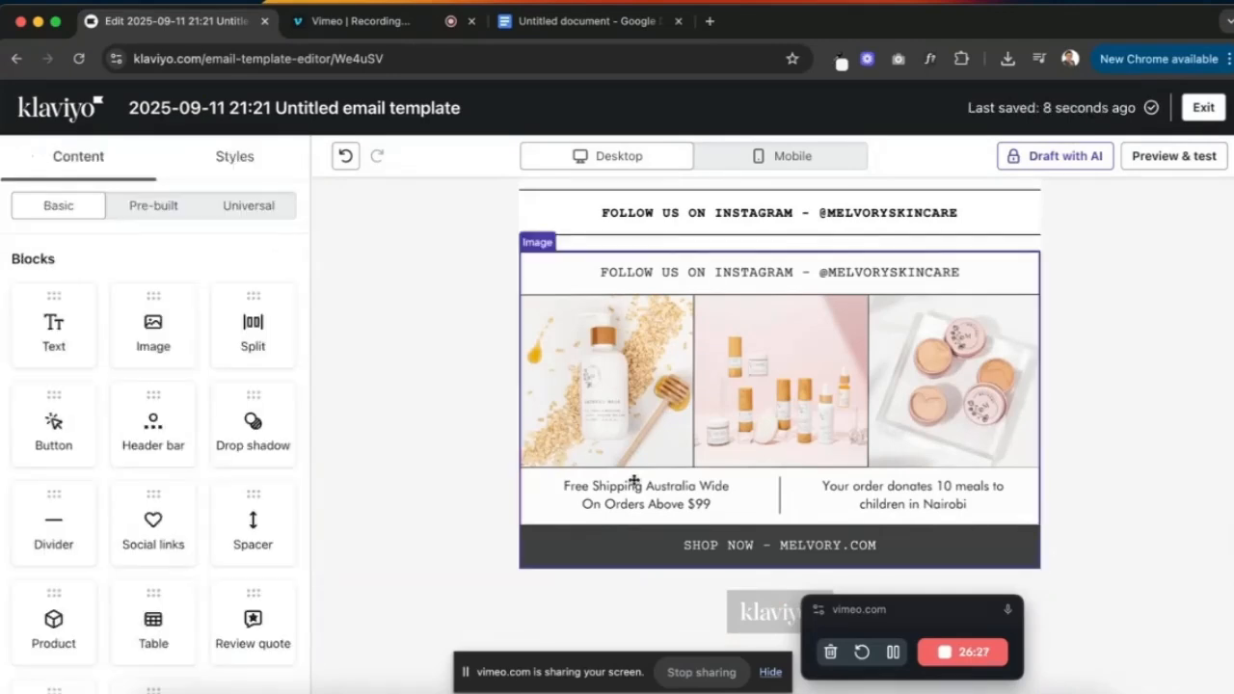
scroll(635, 481, down, 1)
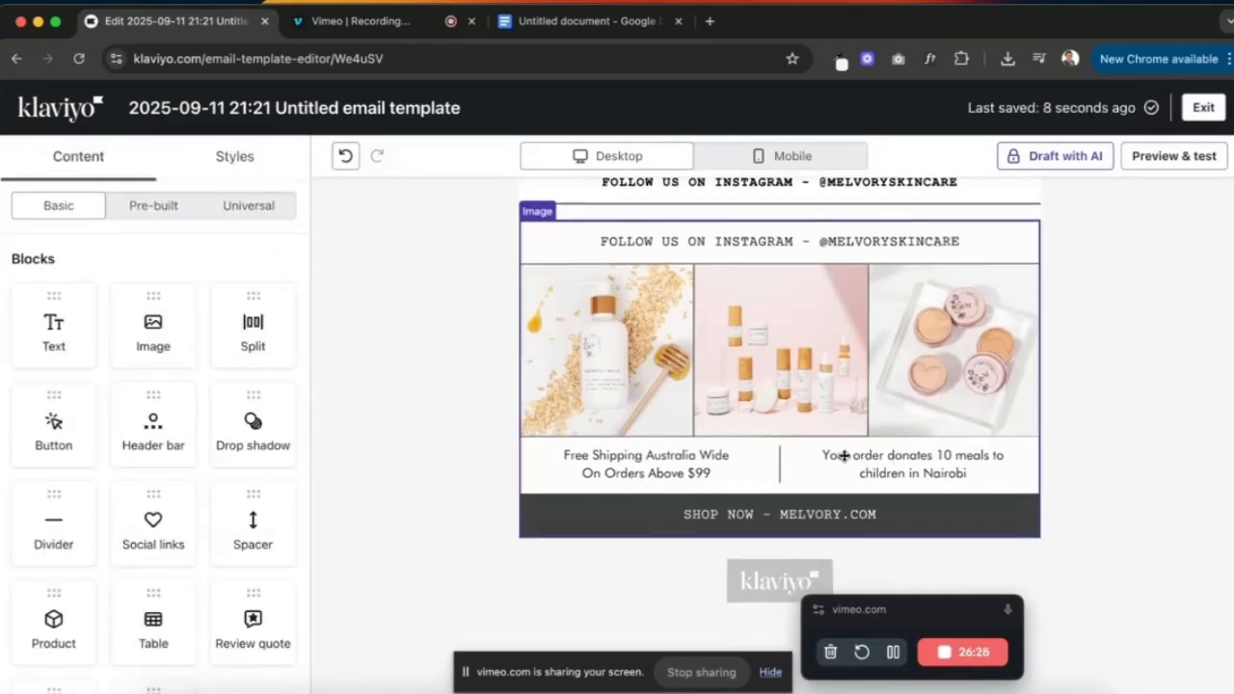
scroll(160, 448, down, 5)
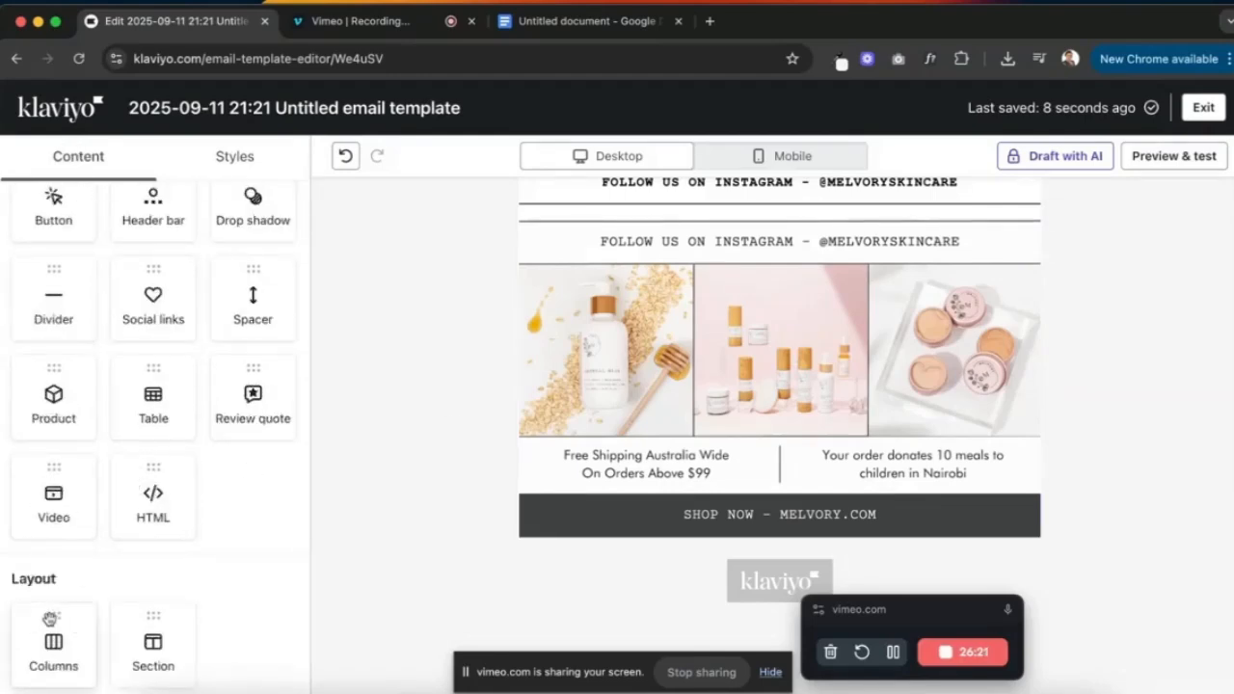
drag(51, 620, 632, 511)
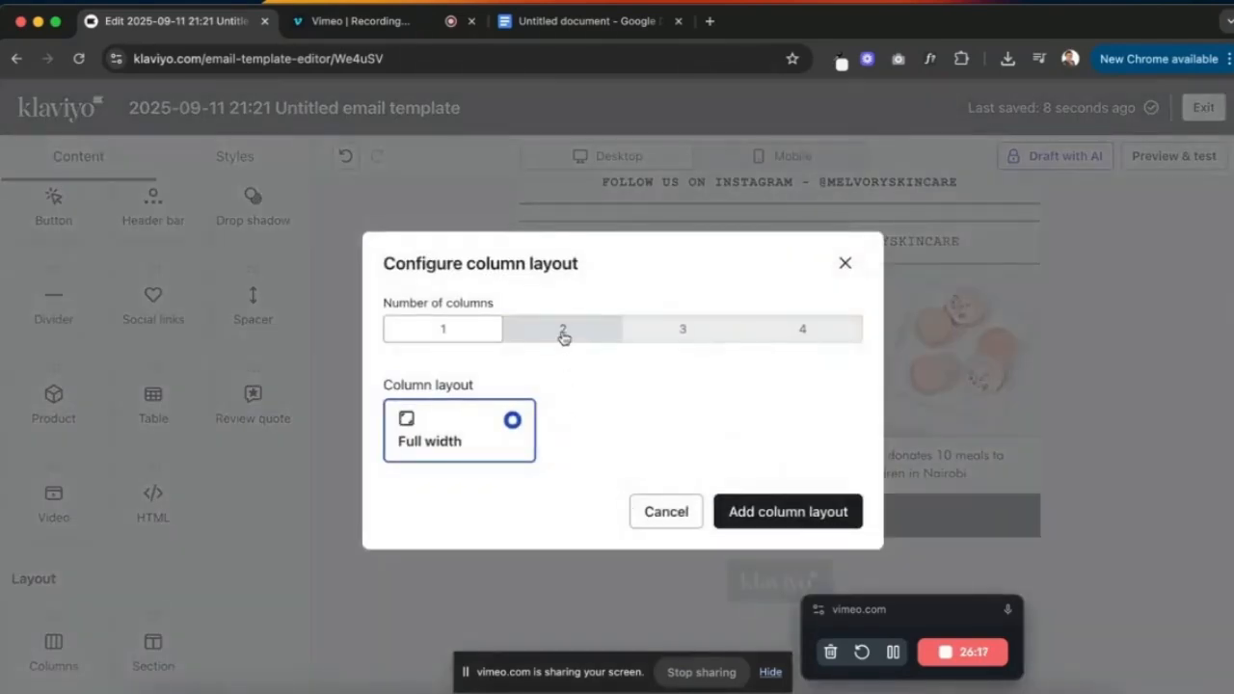
click(564, 334)
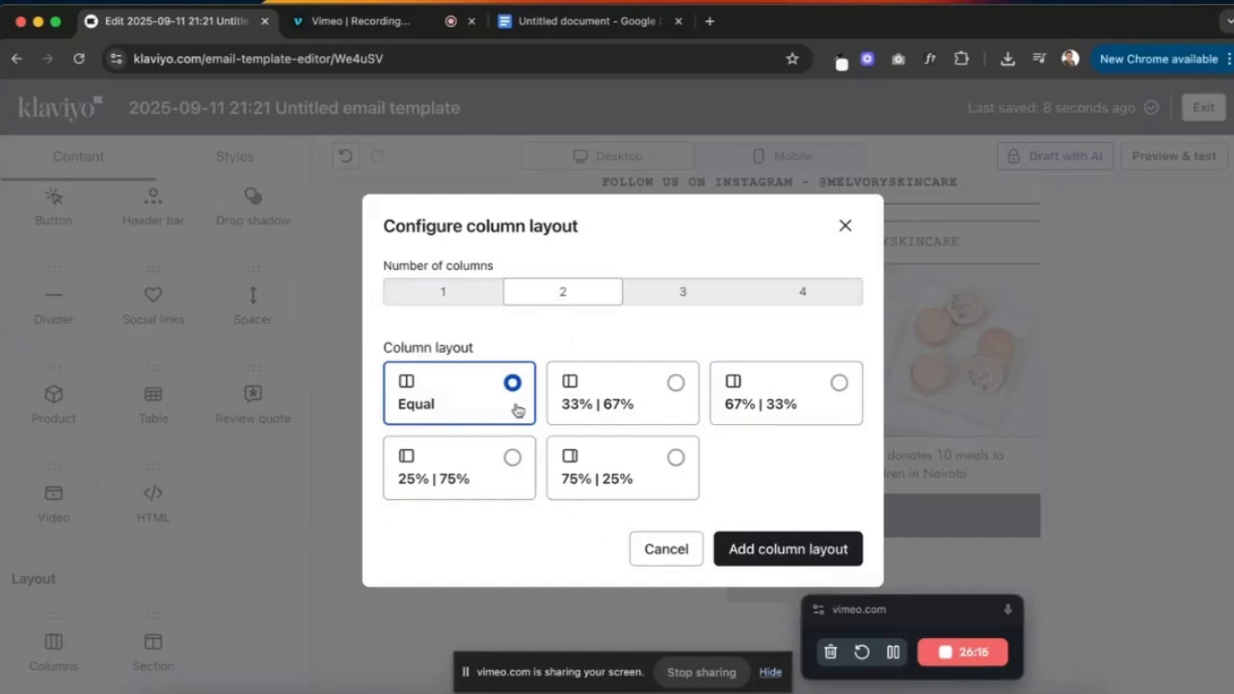
click(703, 285)
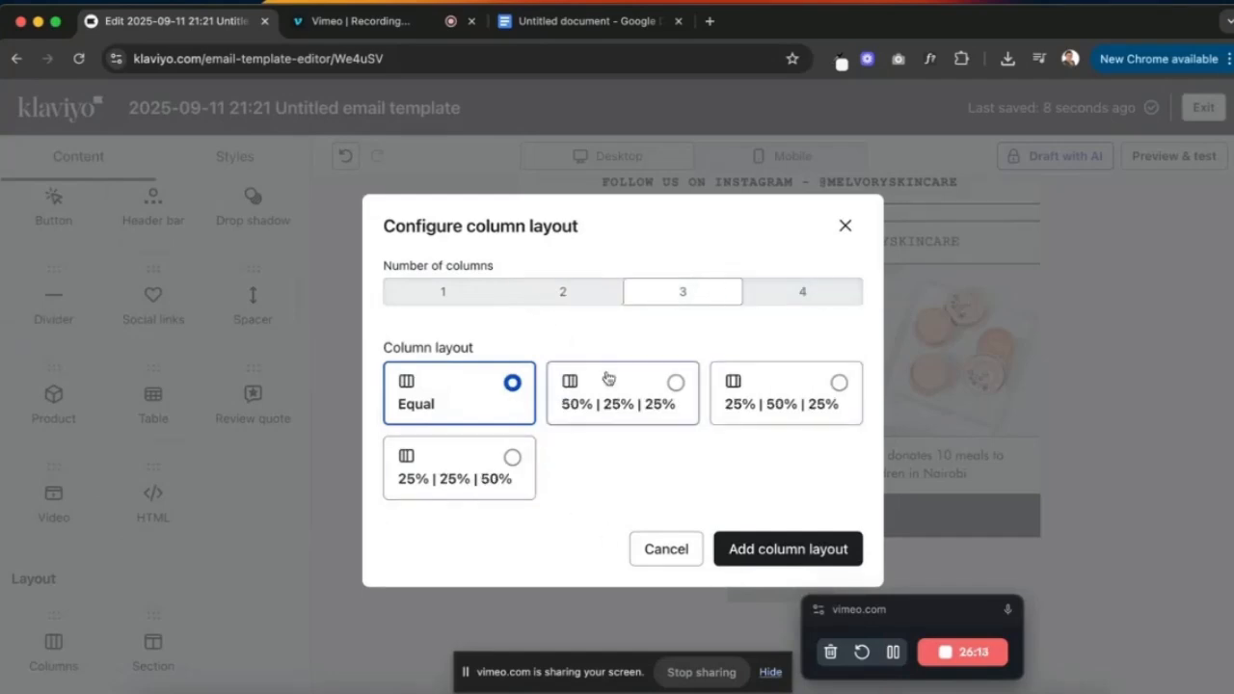
click(557, 293)
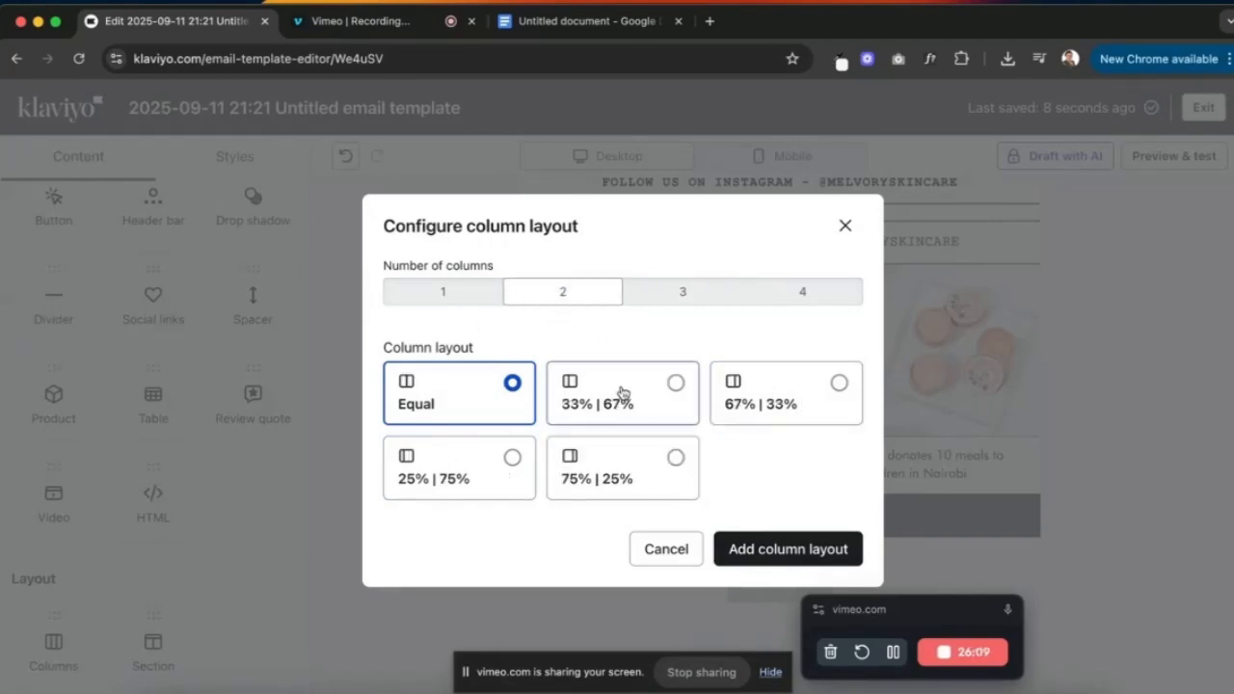
click(816, 550)
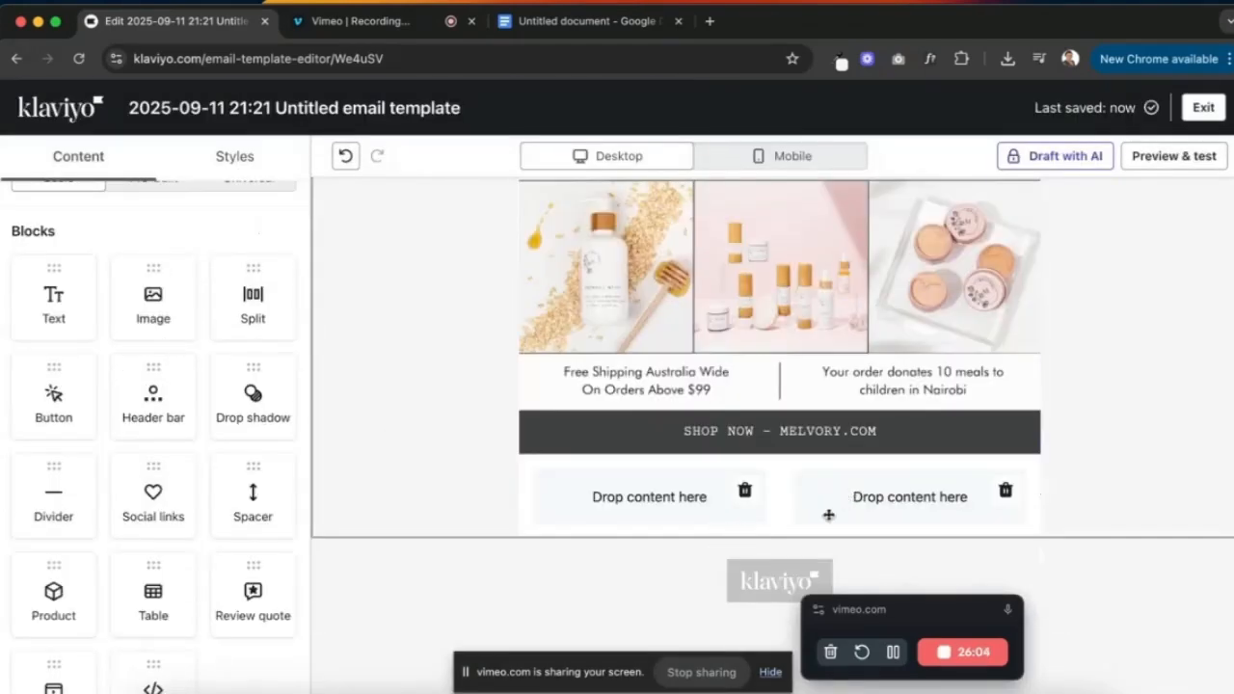
- Put a Text block in the left column with the free shipping over $99 line as plain text
scroll(96, 358, up, 1)
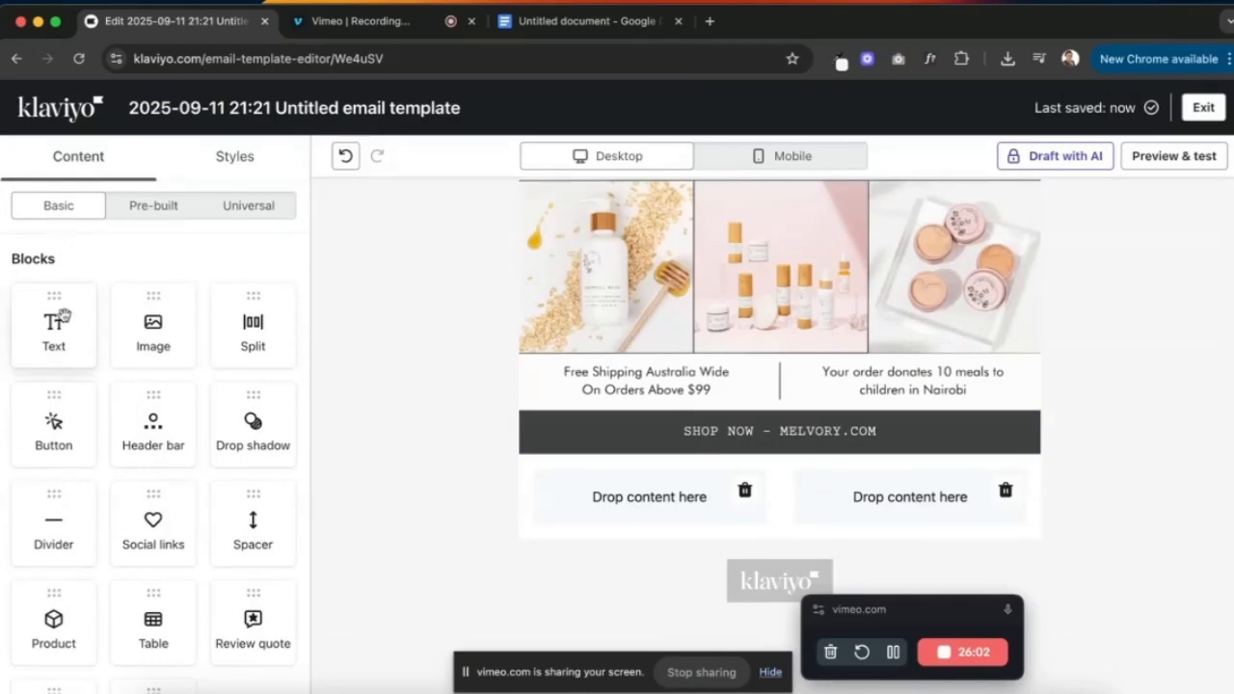
drag(64, 317, 627, 504)
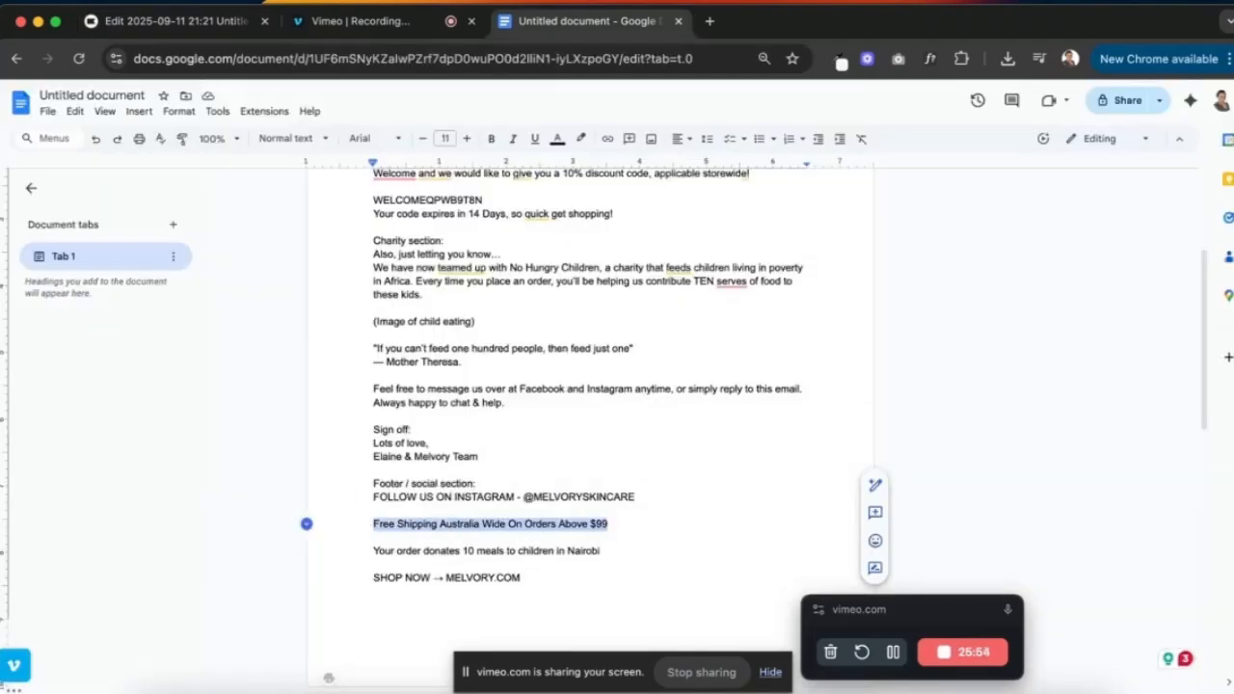
click(174, 20)
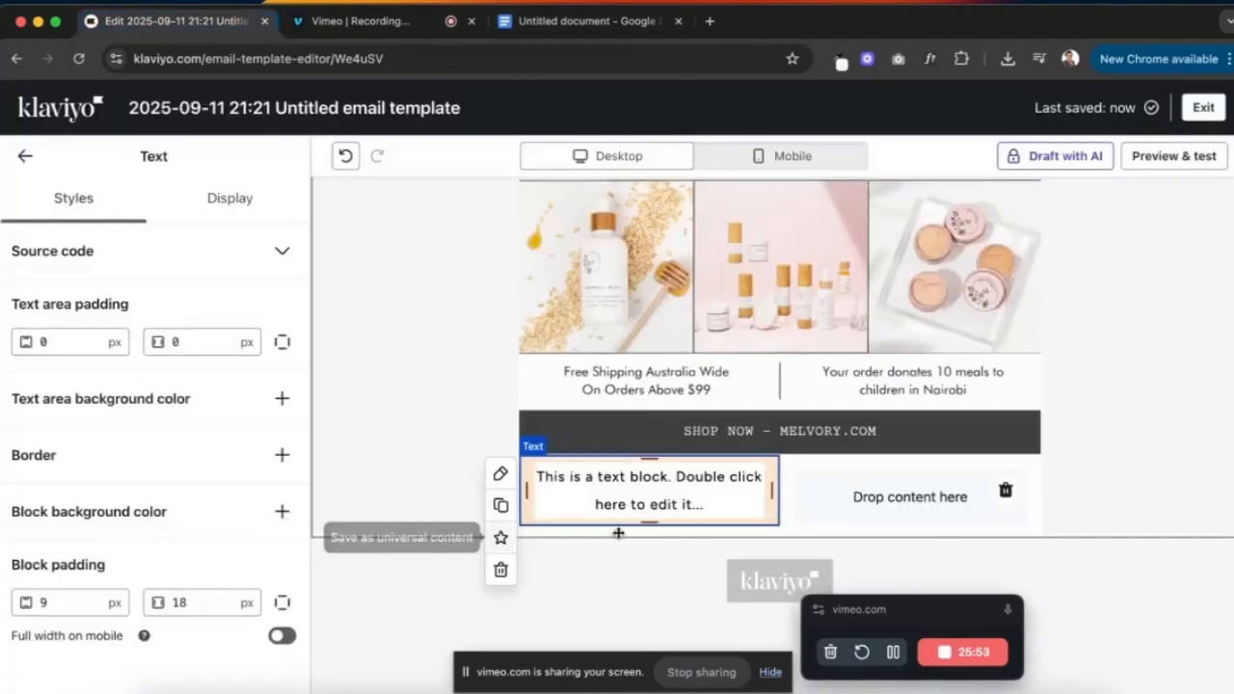
double_click(670, 495)
key(super+v)
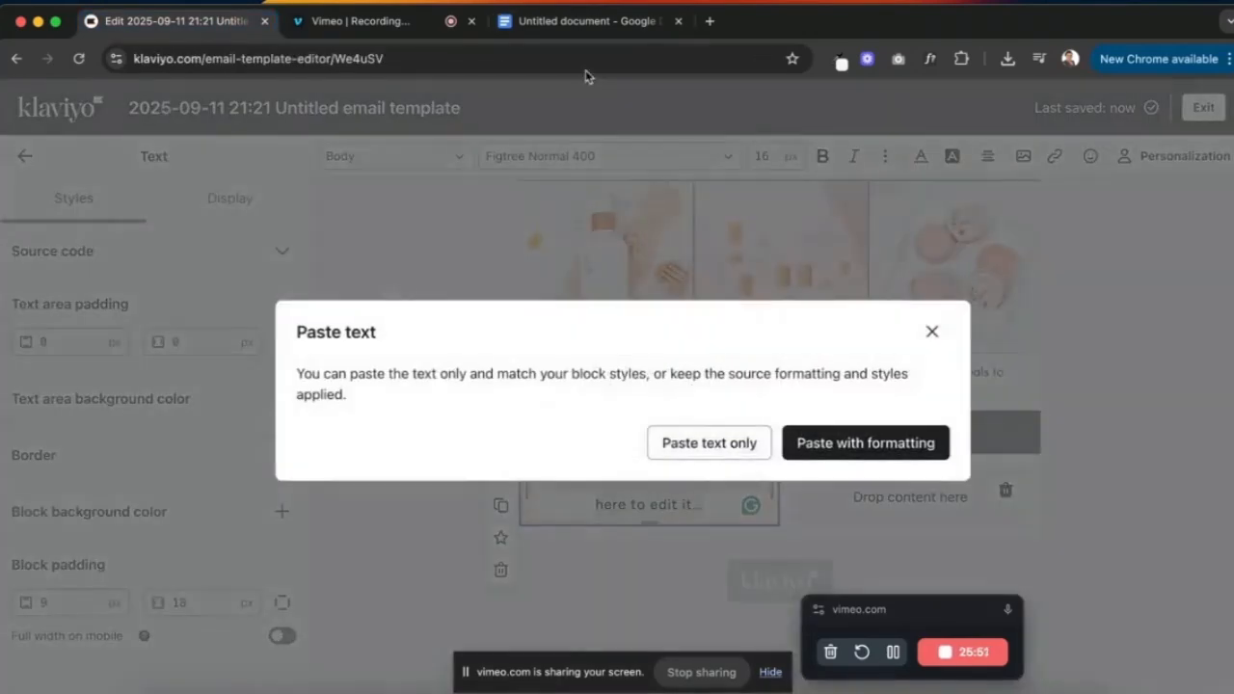
click(746, 444)
- Duplicate it into the right column, replacing its text with the 10 meals Nairobi donation line
click(588, 20)
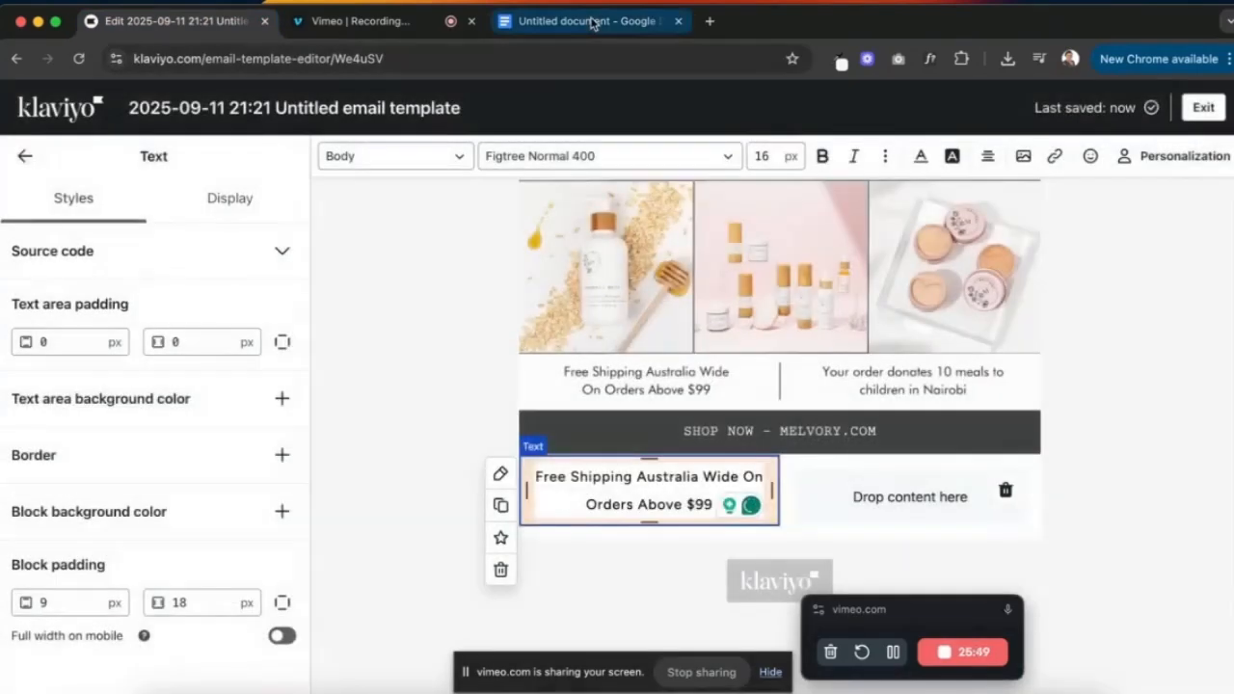
drag(601, 550, 376, 546)
key(super+c)
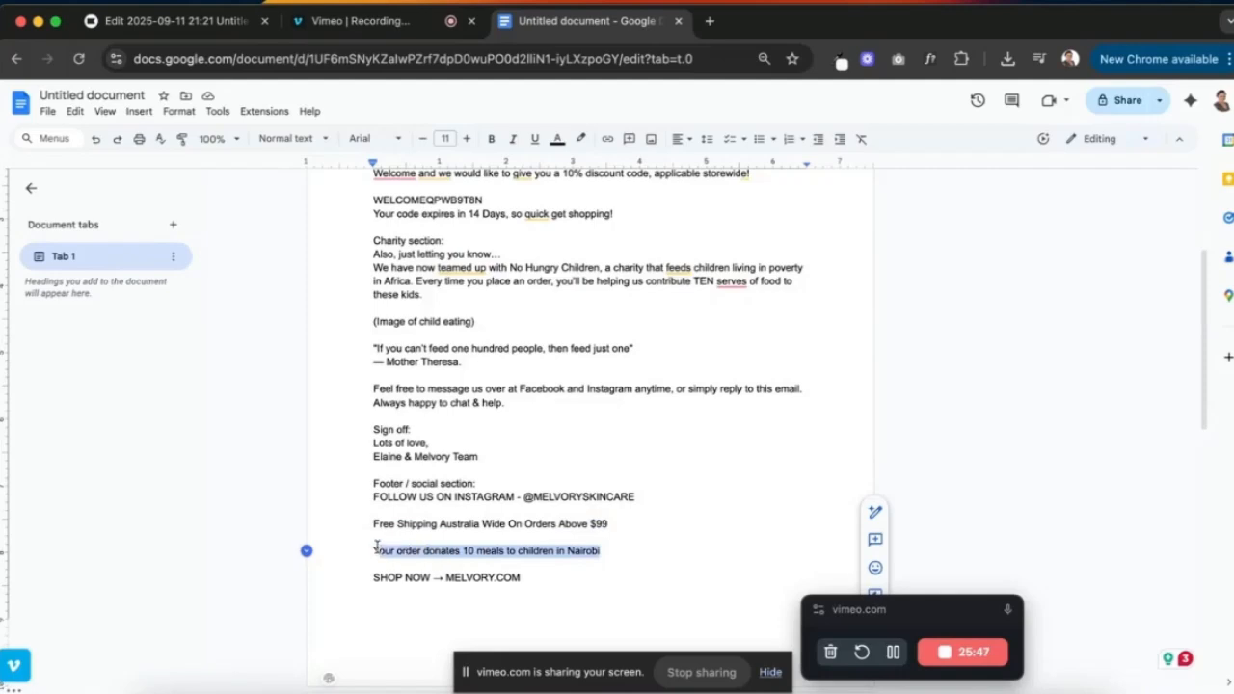
click(171, 20)
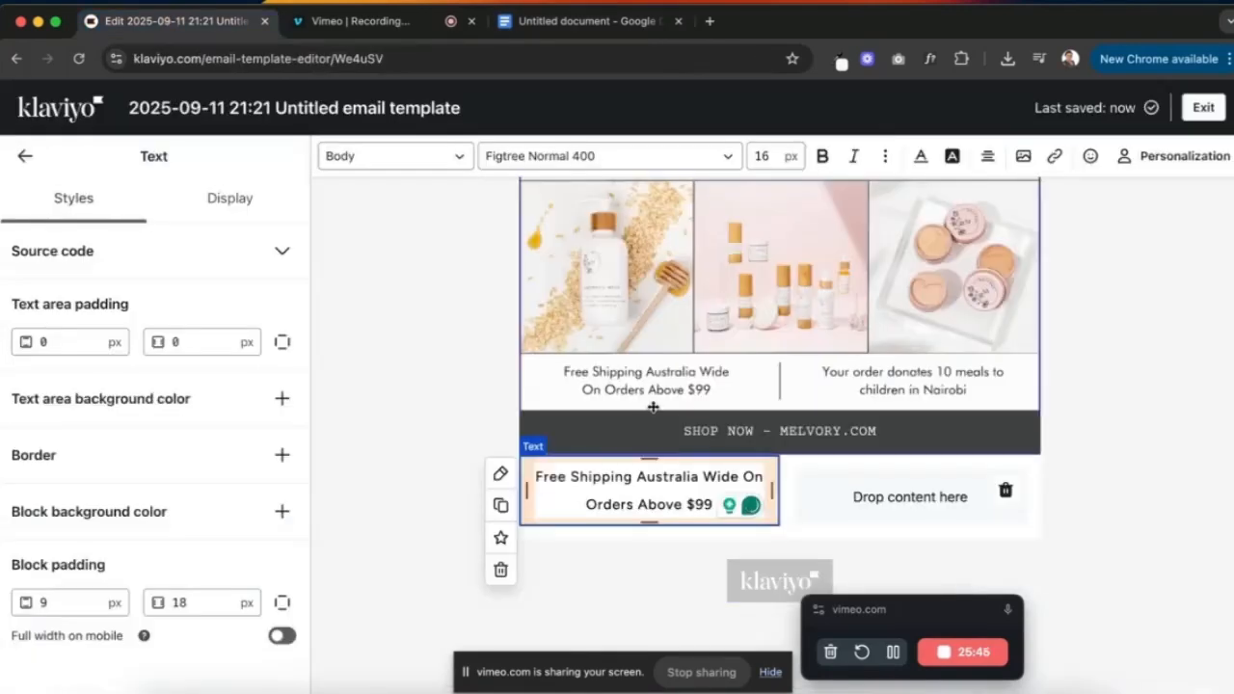
click(909, 492)
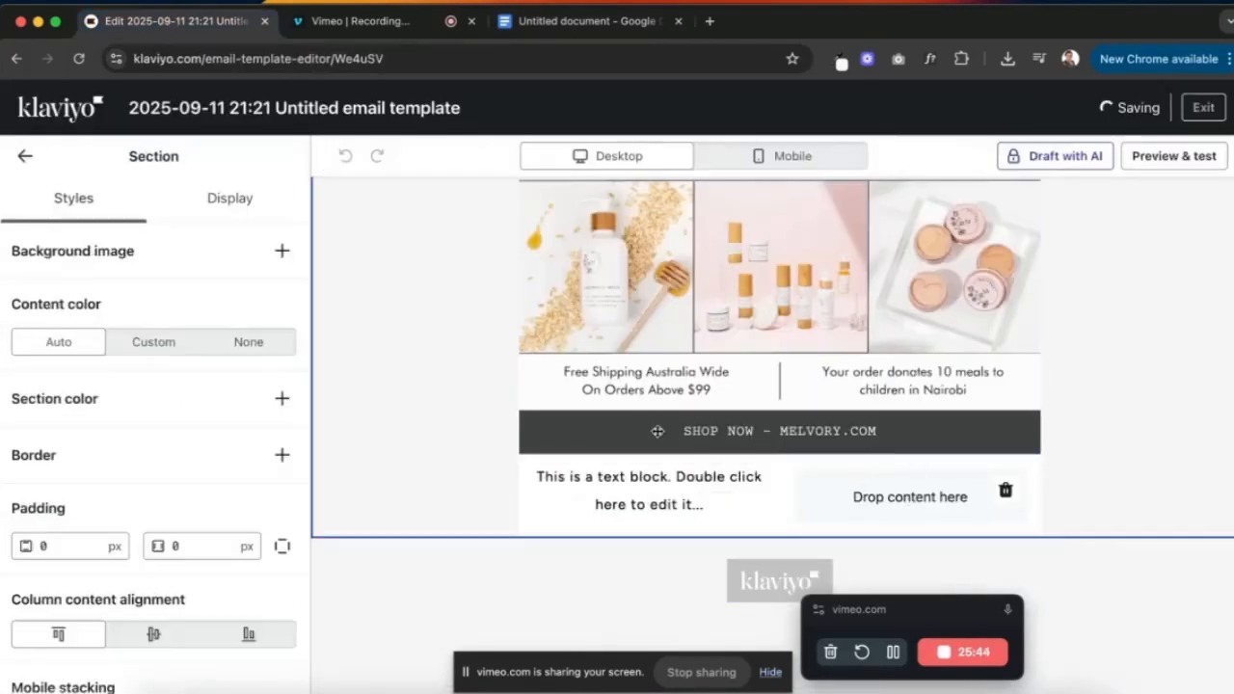
click(639, 499)
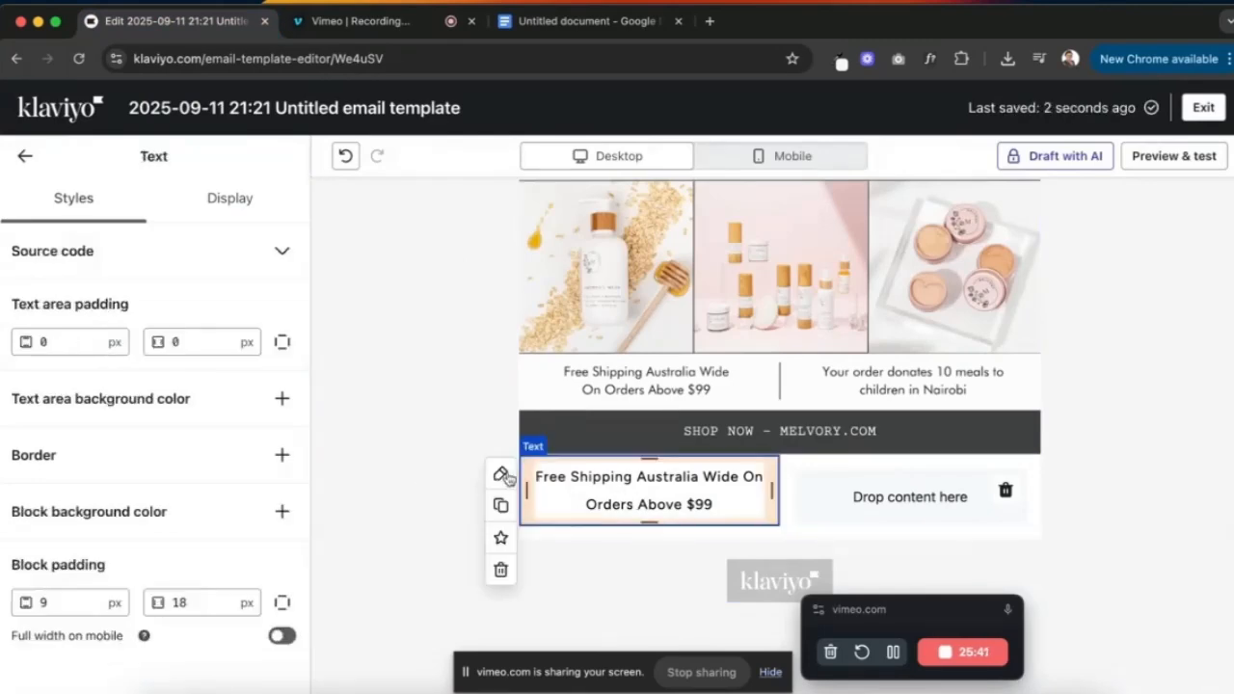
click(500, 507)
drag(666, 566, 854, 498)
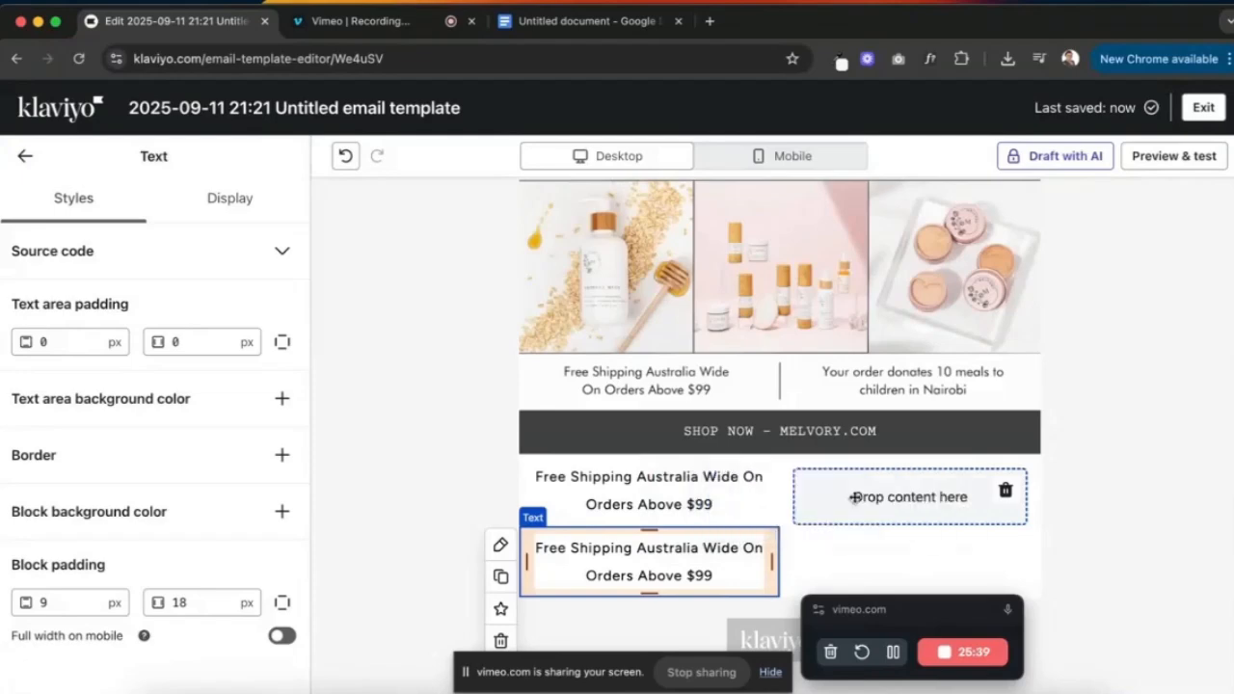
triple_click(854, 498)
key(super+v)
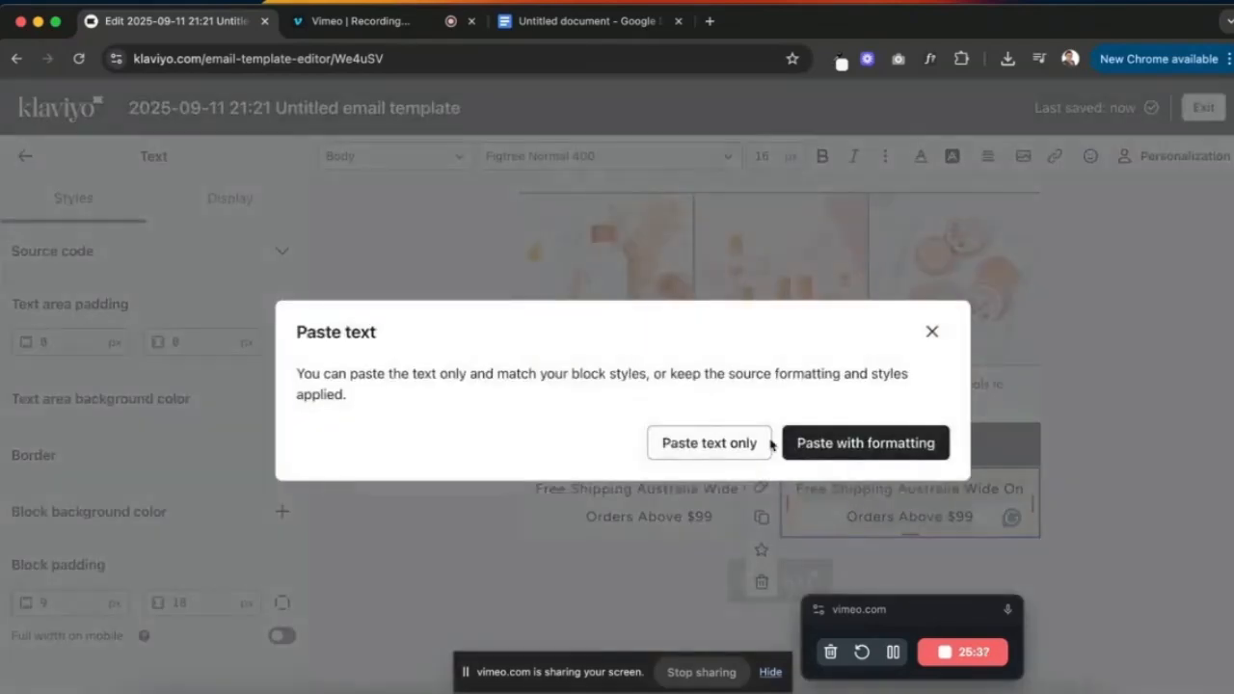
click(761, 443)
click(644, 497)
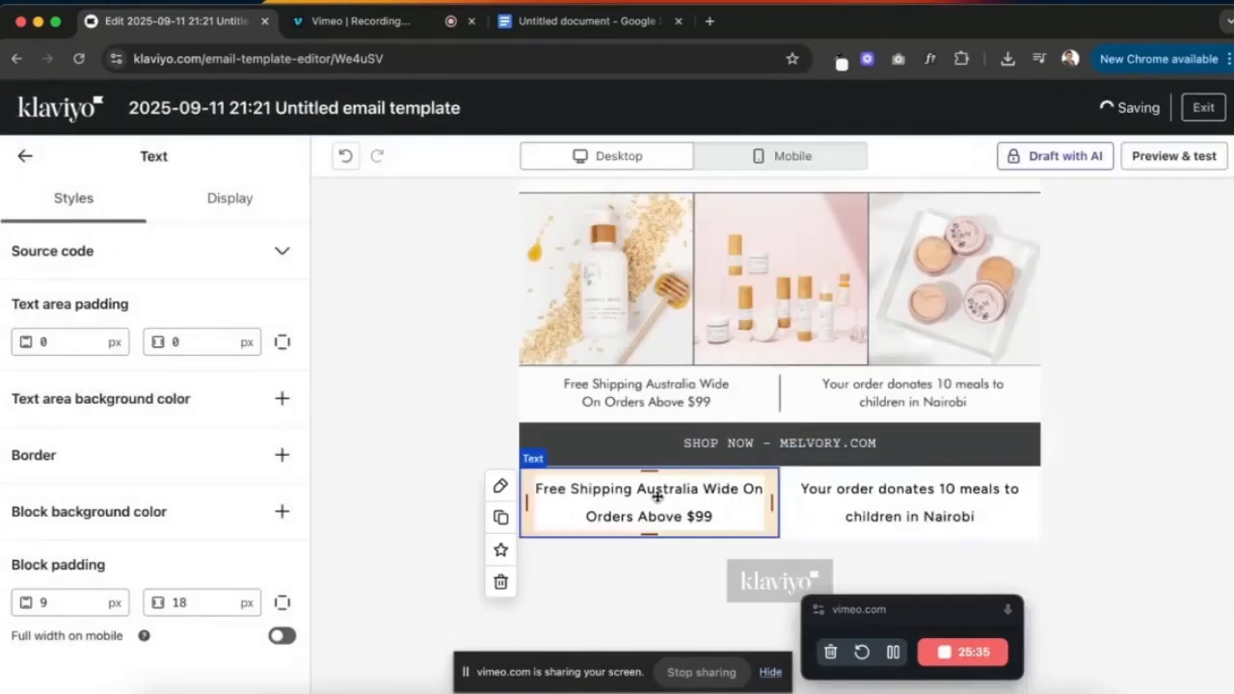
triple_click(646, 502)
- Style the shipping text as Heading 4 in Figtree Normal 400, coloured black
click(449, 156)
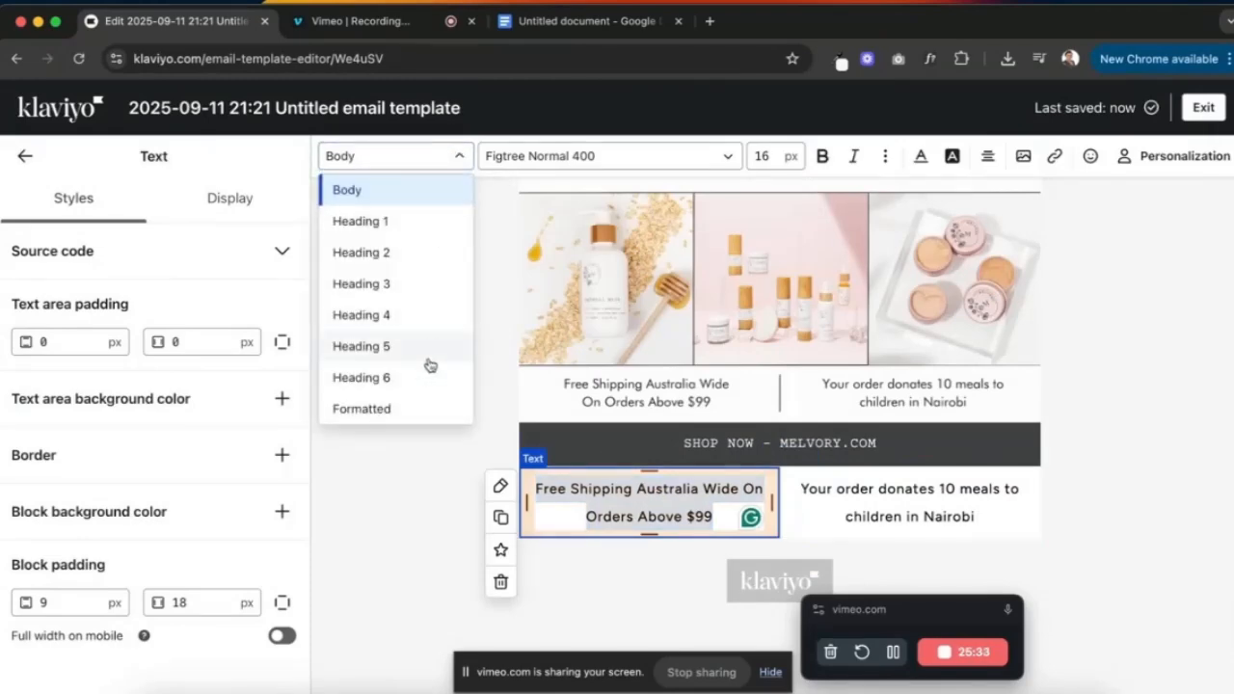
click(419, 319)
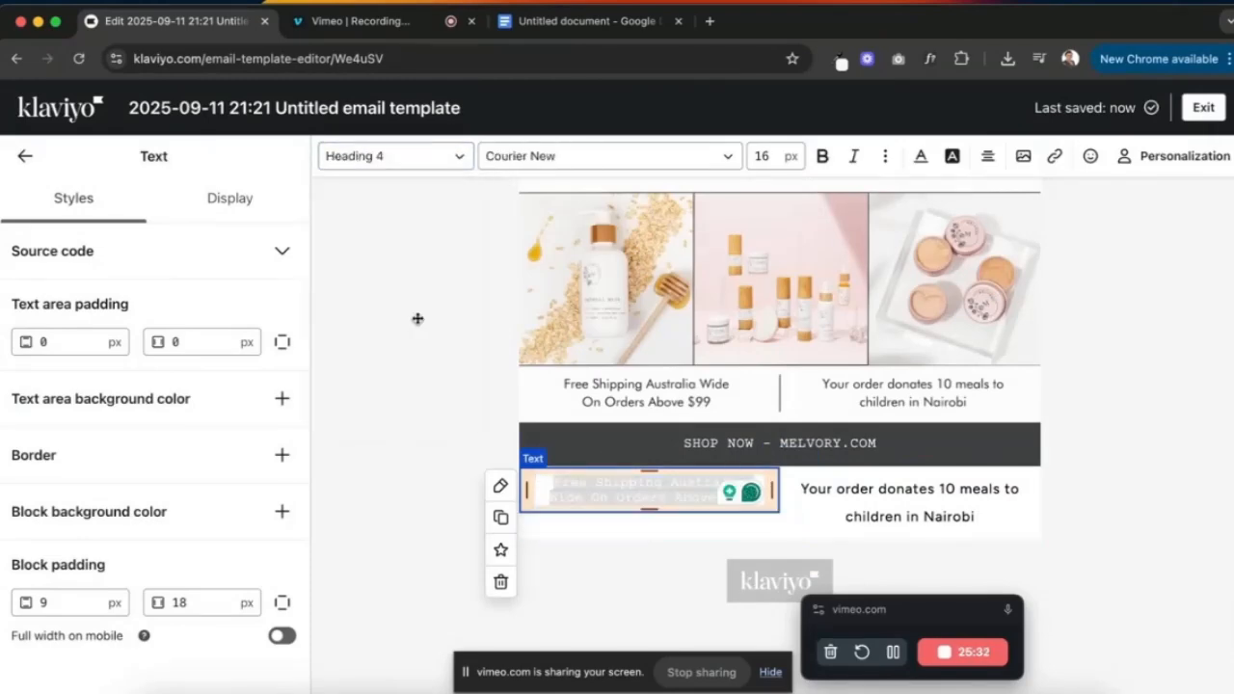
click(688, 156)
scroll(614, 333, up, 8)
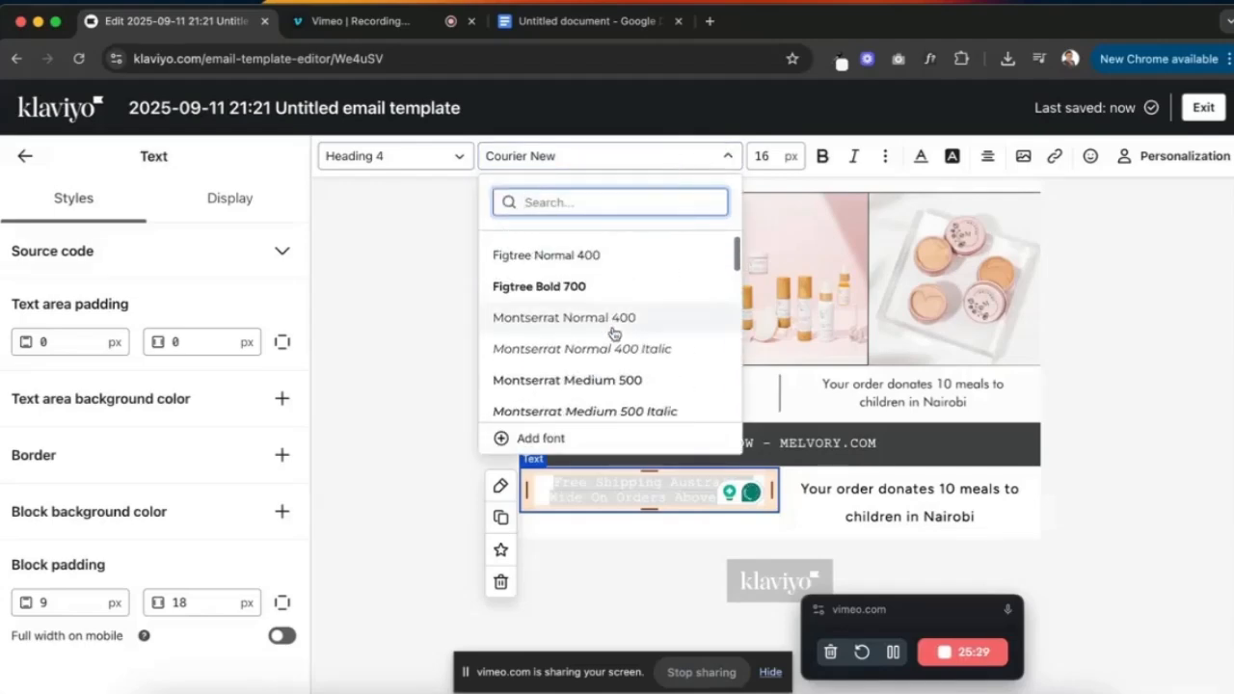
click(543, 280)
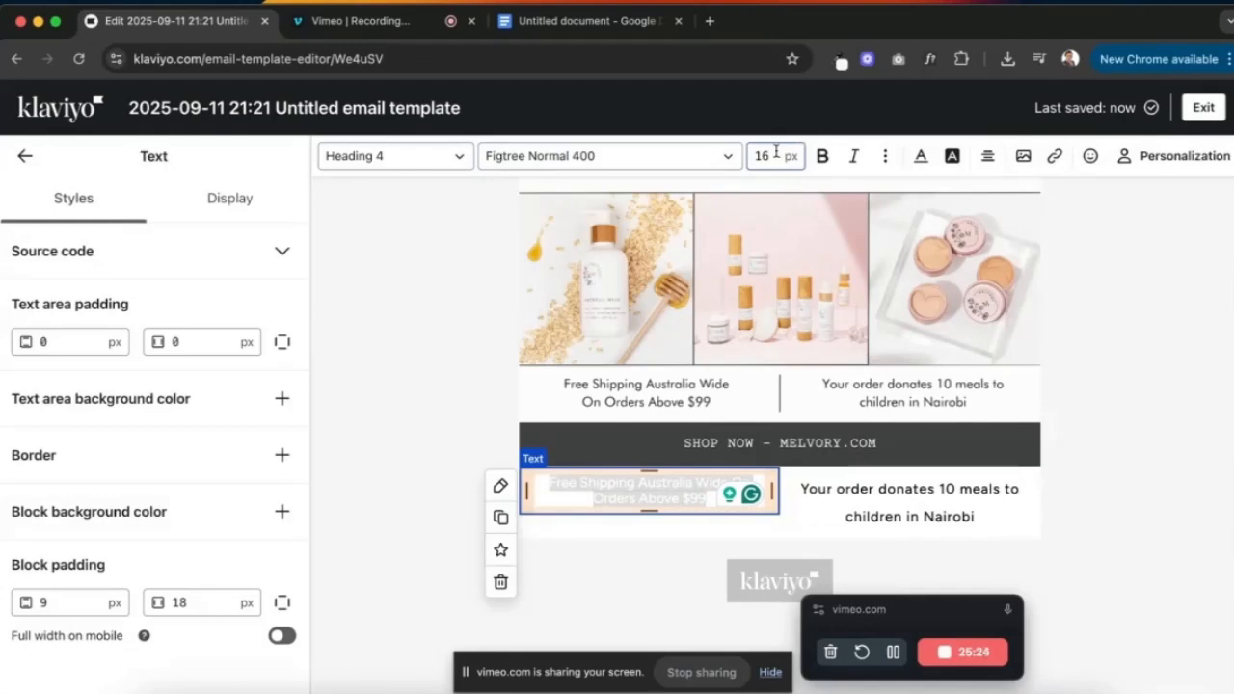
click(922, 158)
click(1067, 459)
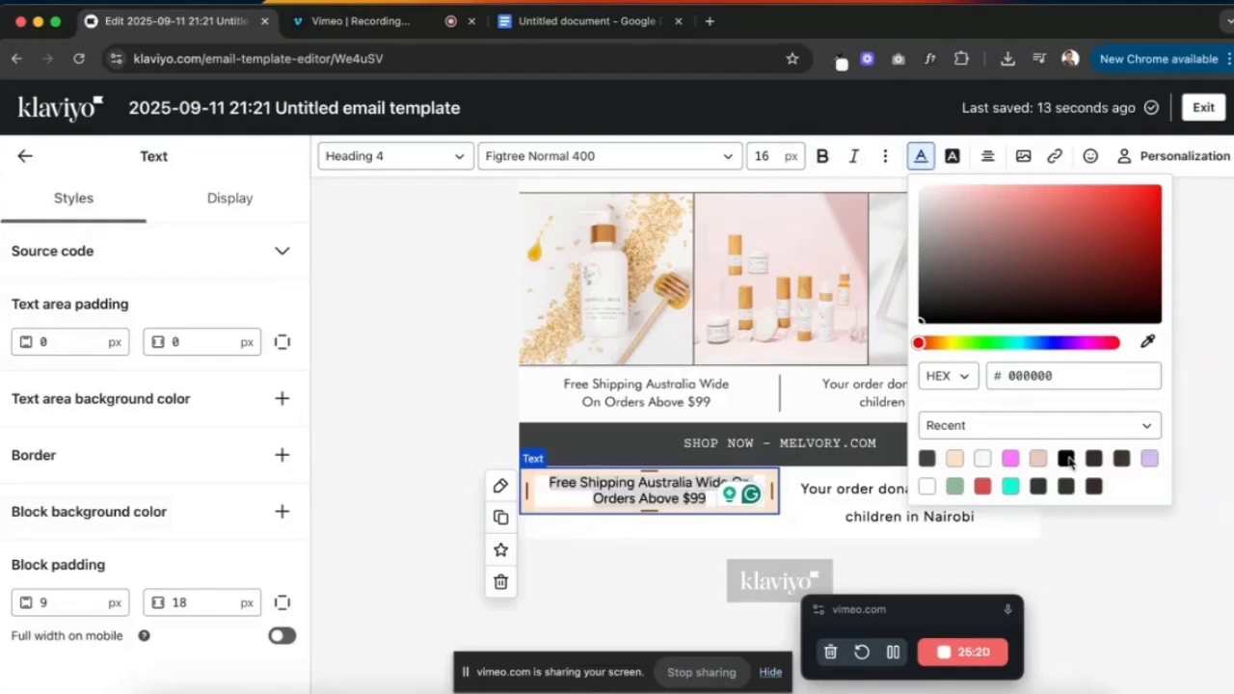
click(899, 495)
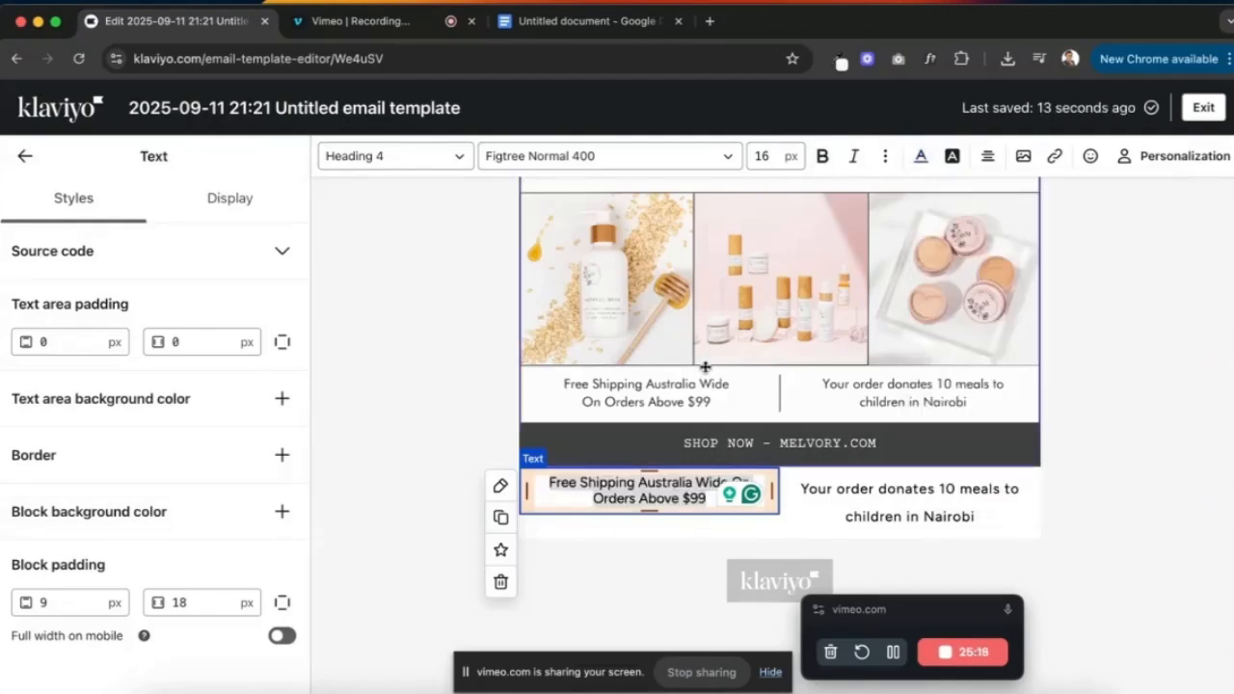
- Set the shipping text to 14 px, its block padding right to 35, and full width on mobile
click(776, 155)
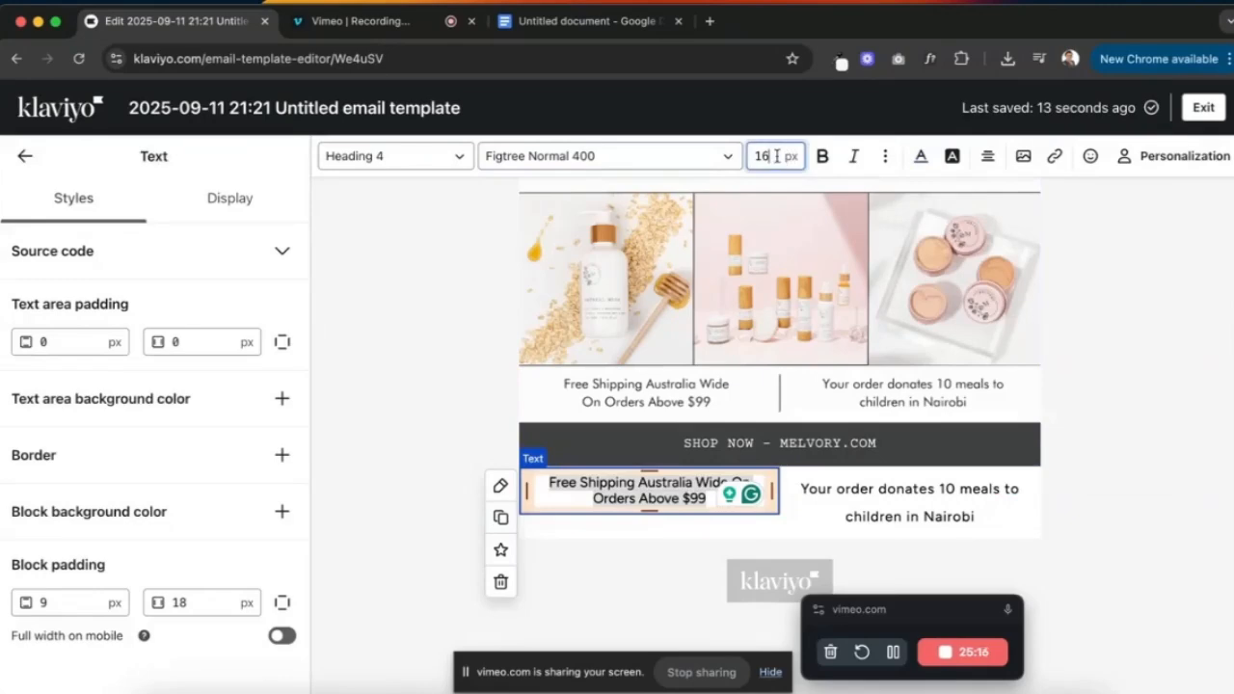
text(14)
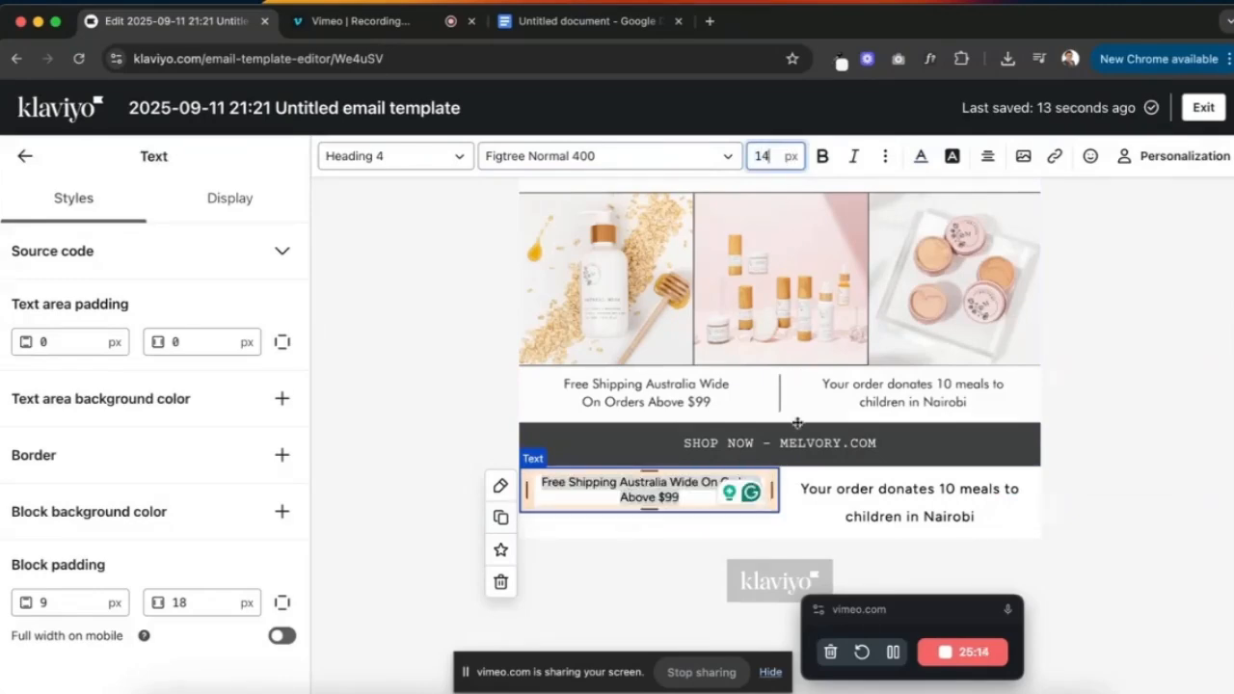
click(203, 603)
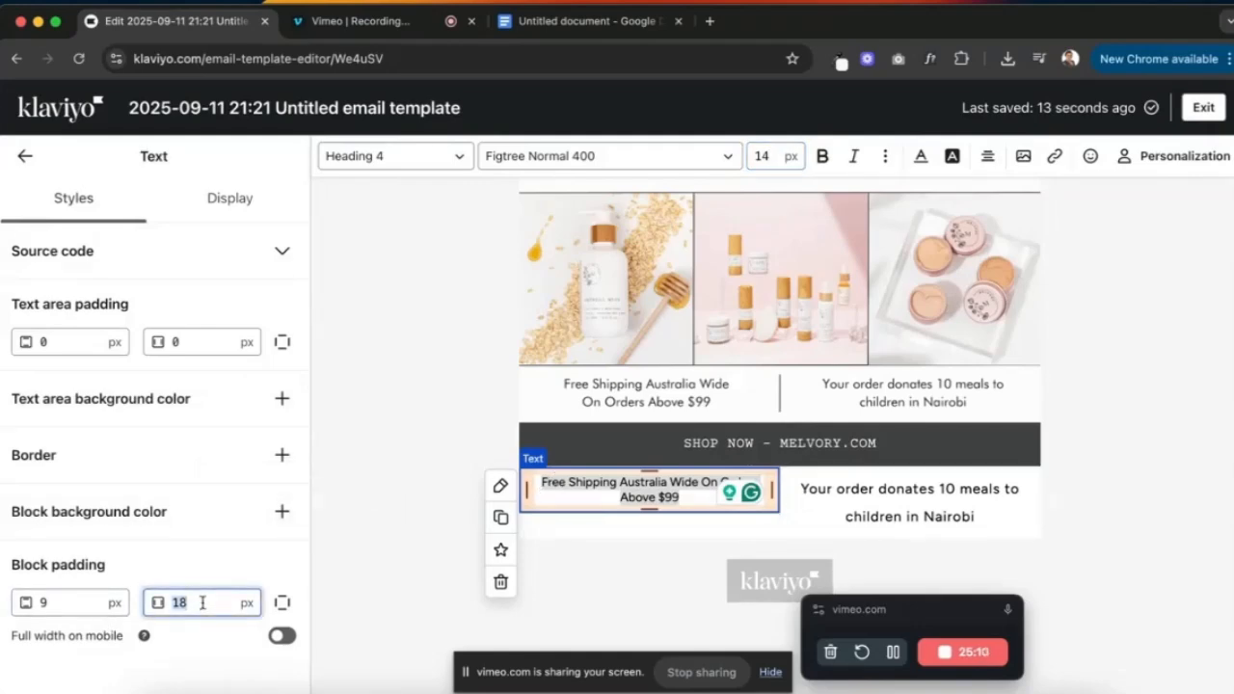
text(35)
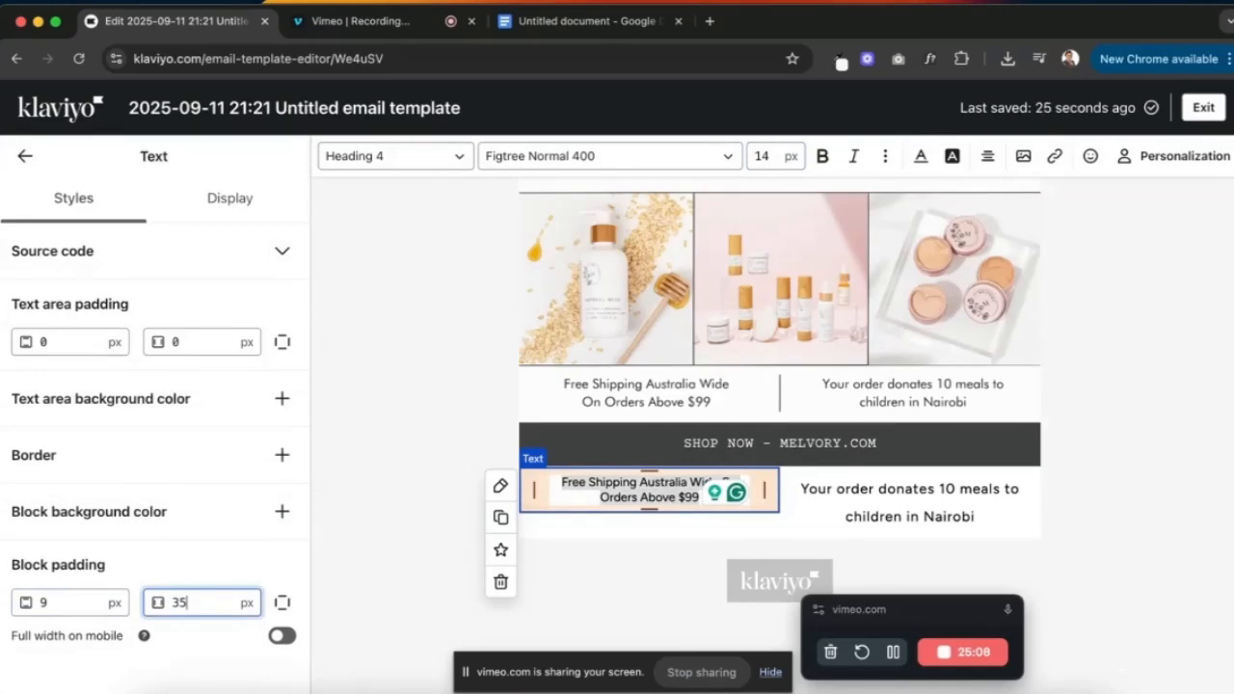
click(286, 638)
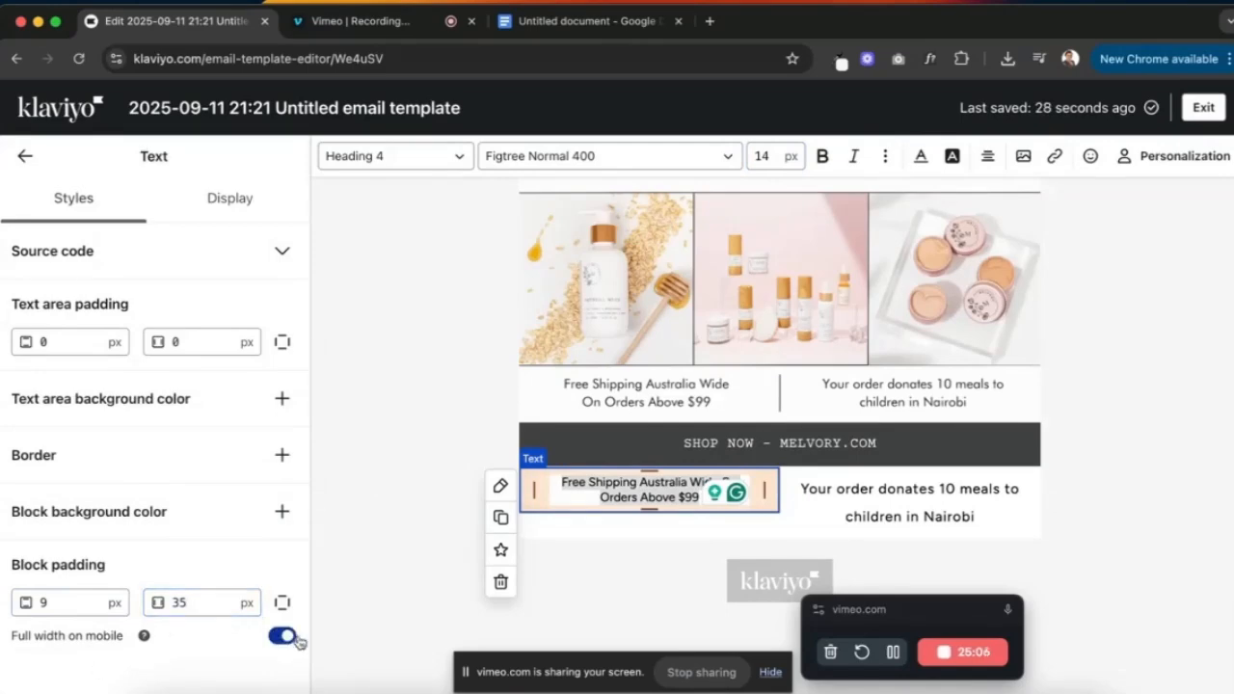
click(885, 491)
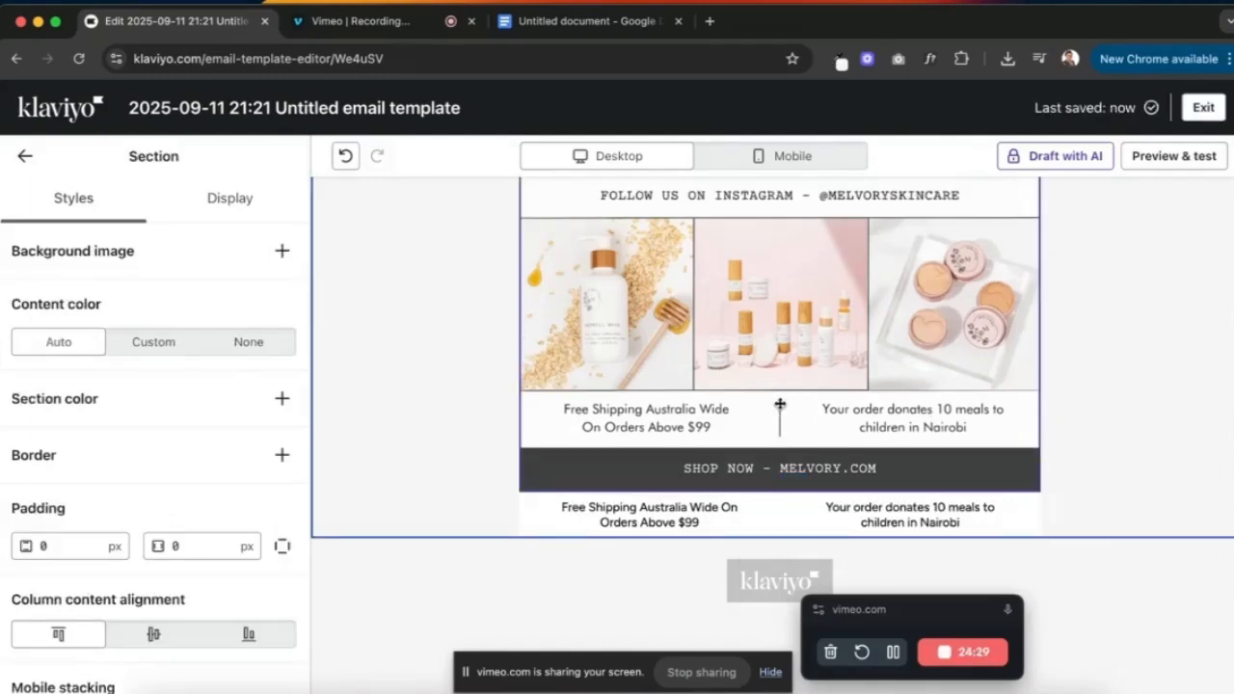
- Try a border on the donation text block, remove it again, and return to the content blocks
click(799, 516)
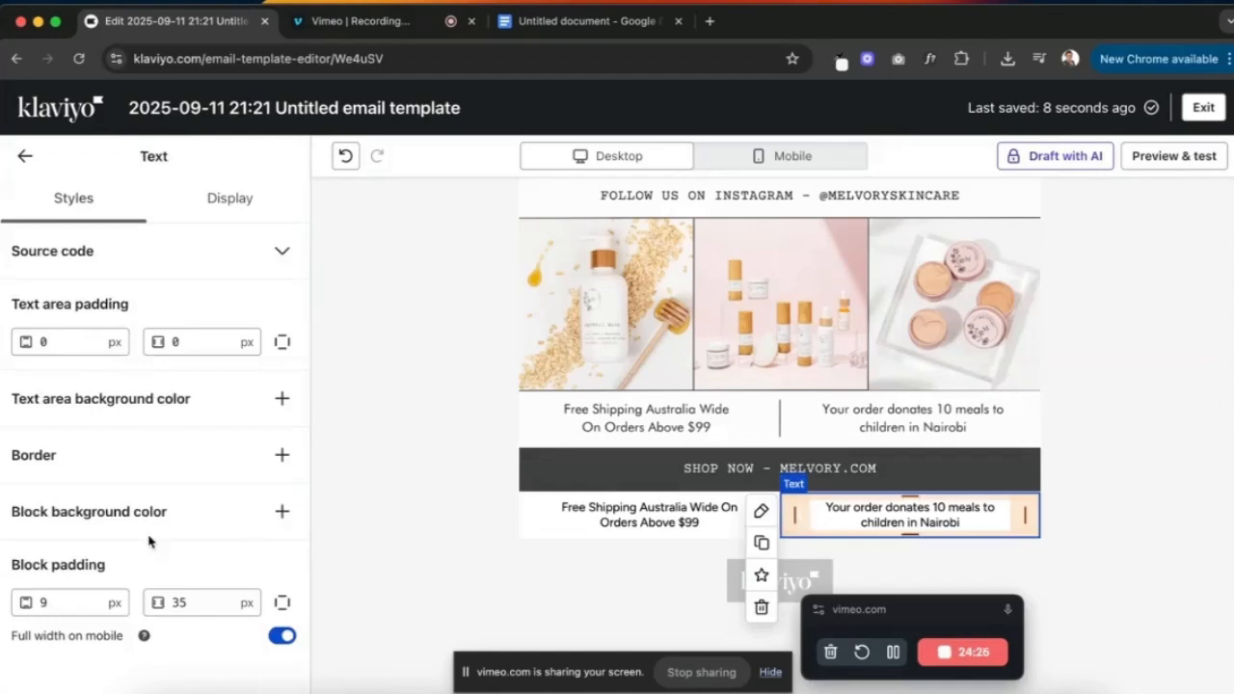
click(281, 453)
scroll(218, 552, down, 1)
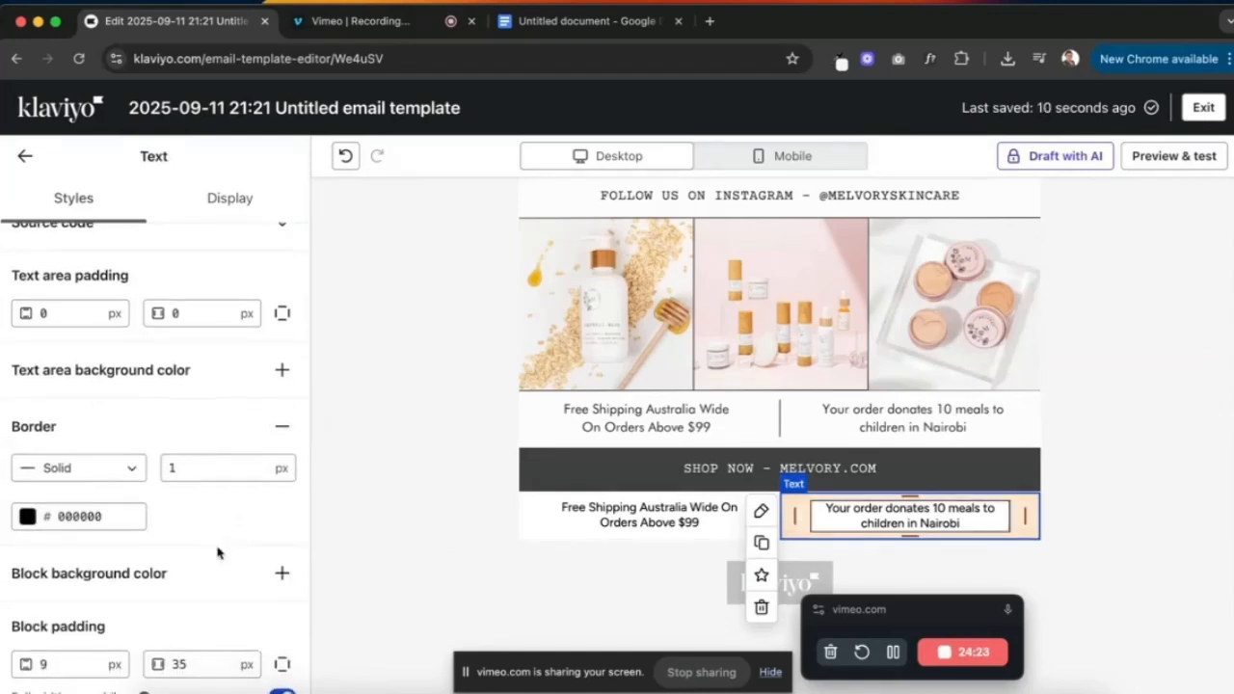
scroll(114, 573, up, 1)
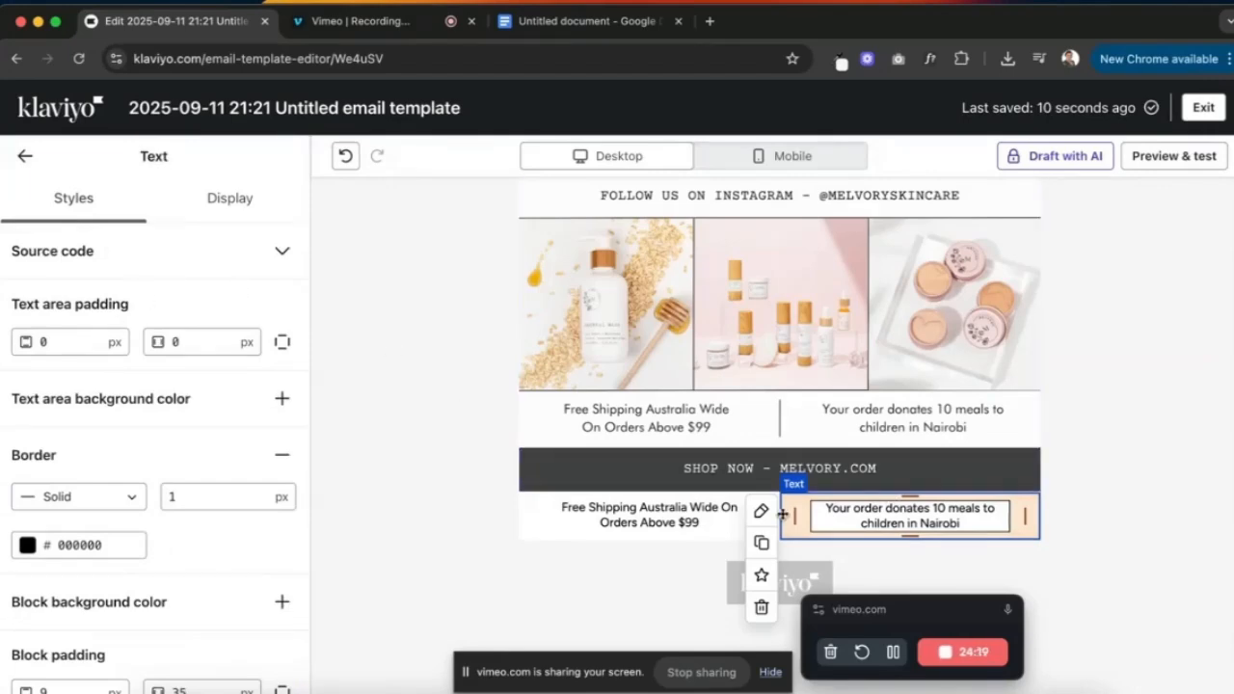
click(1107, 448)
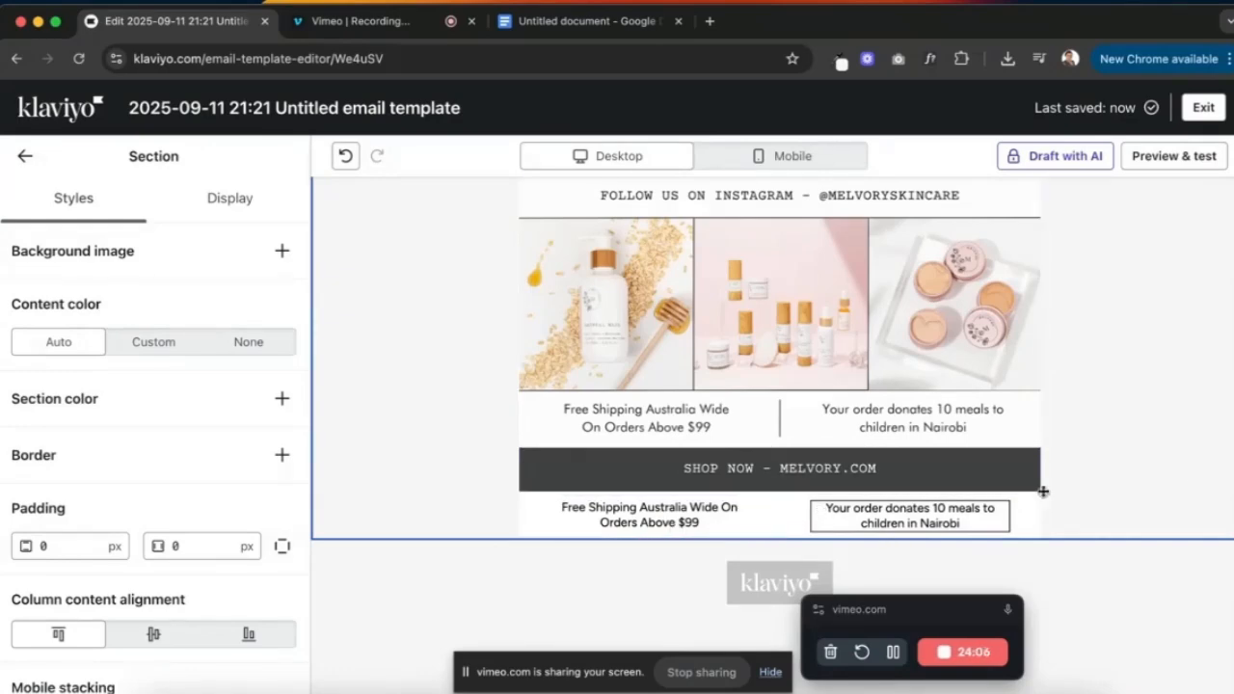
click(946, 512)
click(282, 455)
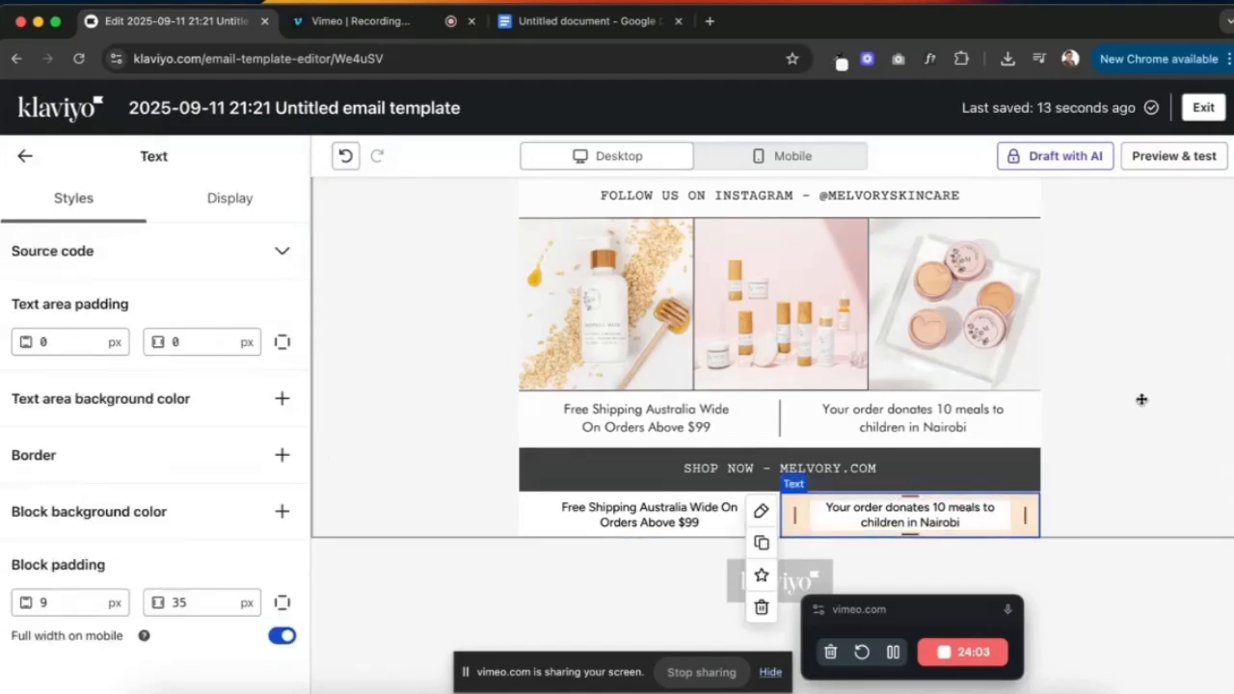
click(1141, 399)
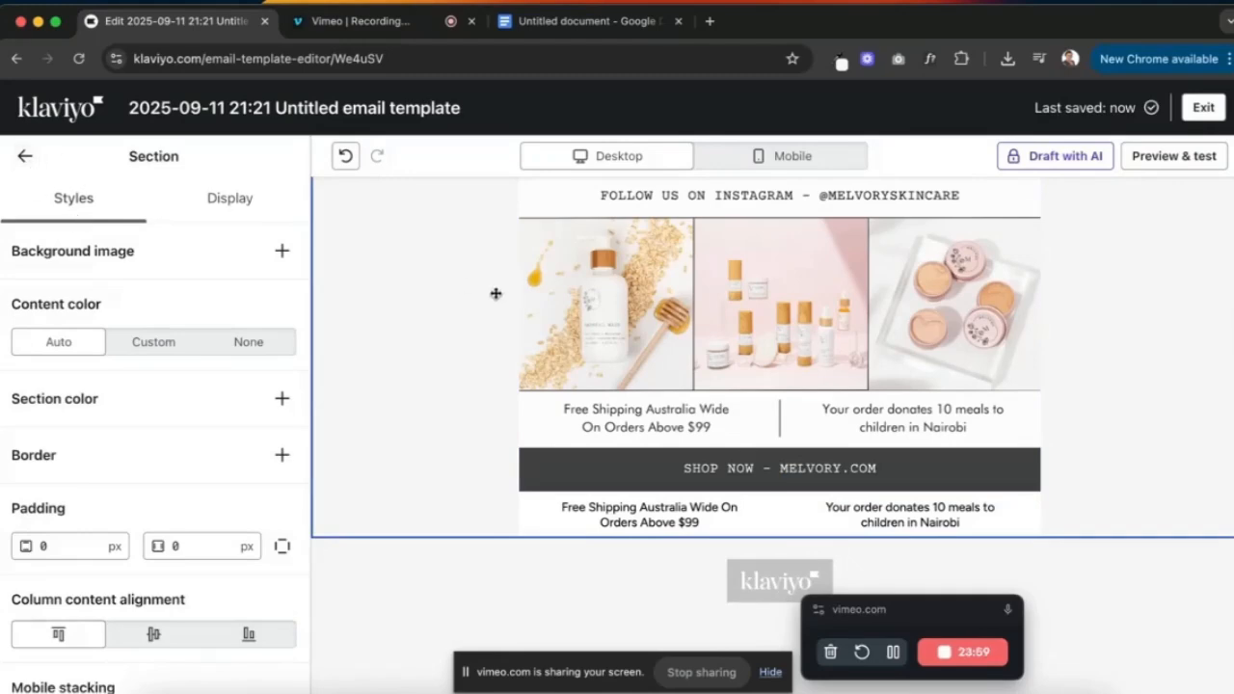
click(24, 156)
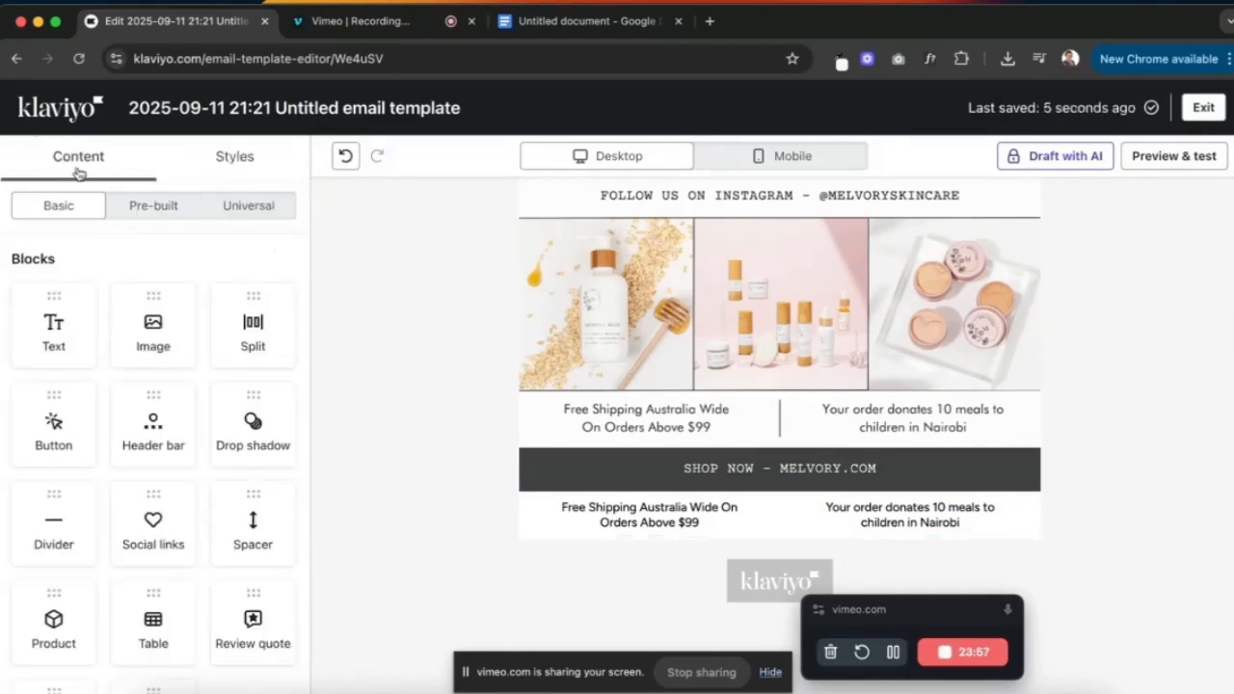
scroll(56, 356, down, 1)
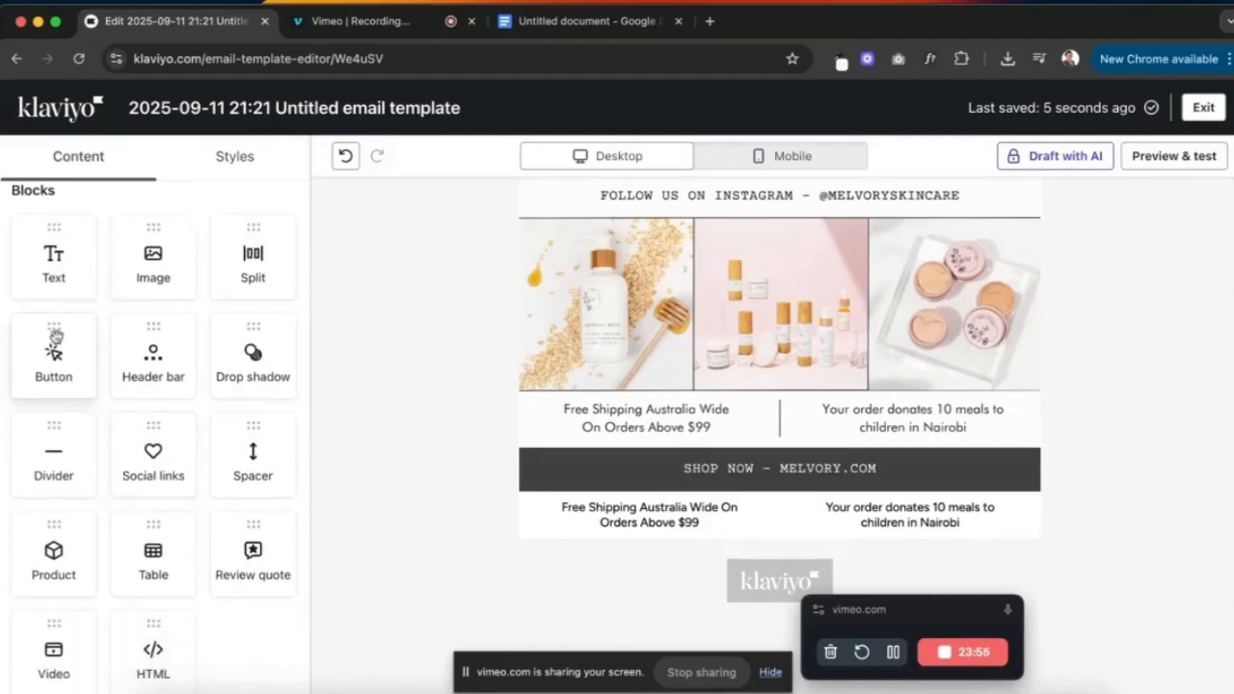
- Add a single-column row below the two-column footer row
drag(55, 335, 75, 231)
scroll(87, 361, down, 3)
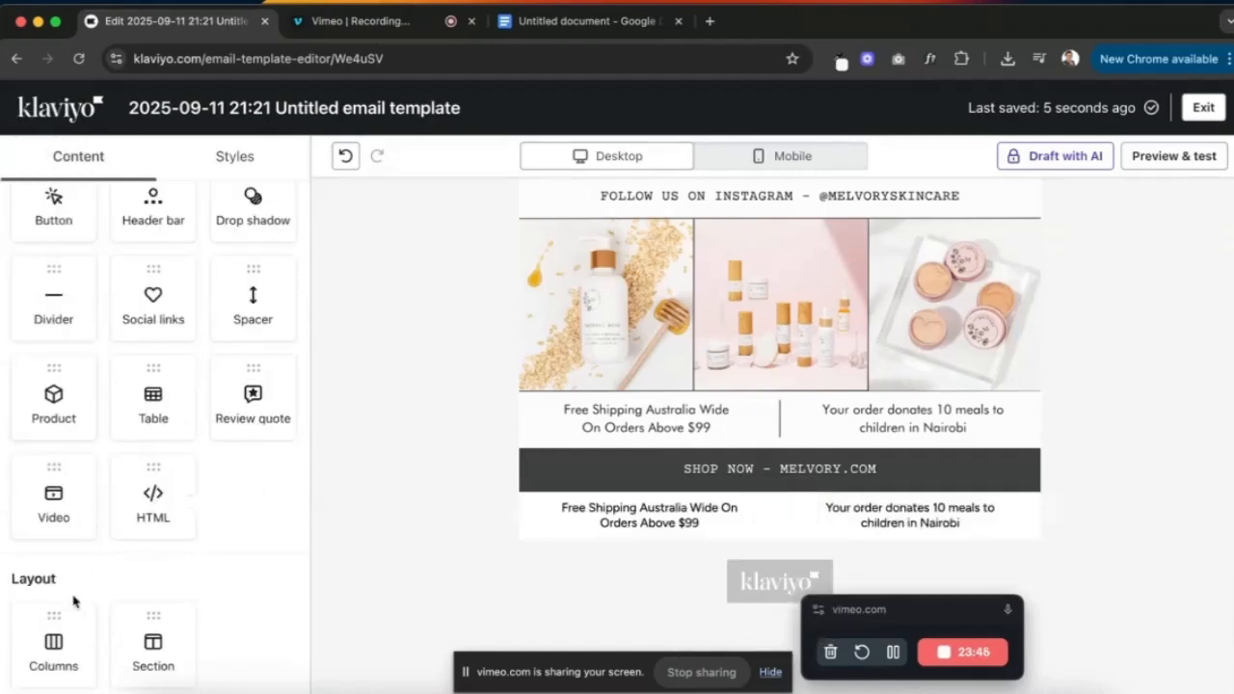
drag(46, 620, 681, 534)
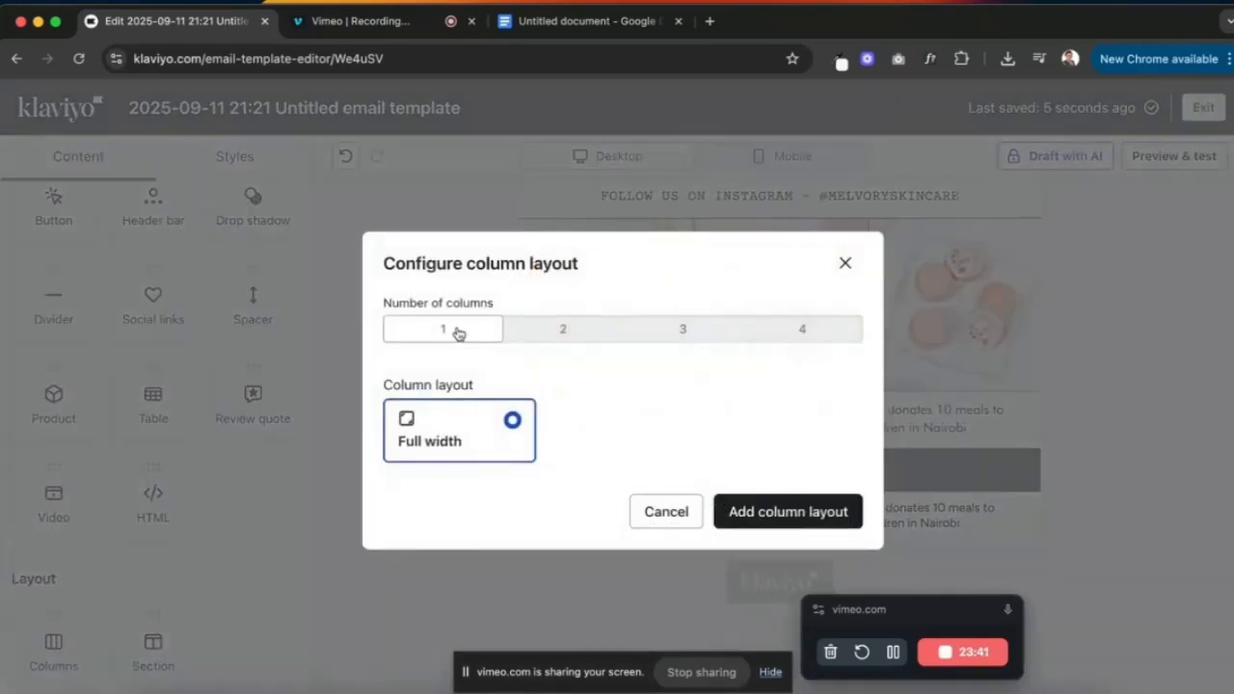
click(847, 515)
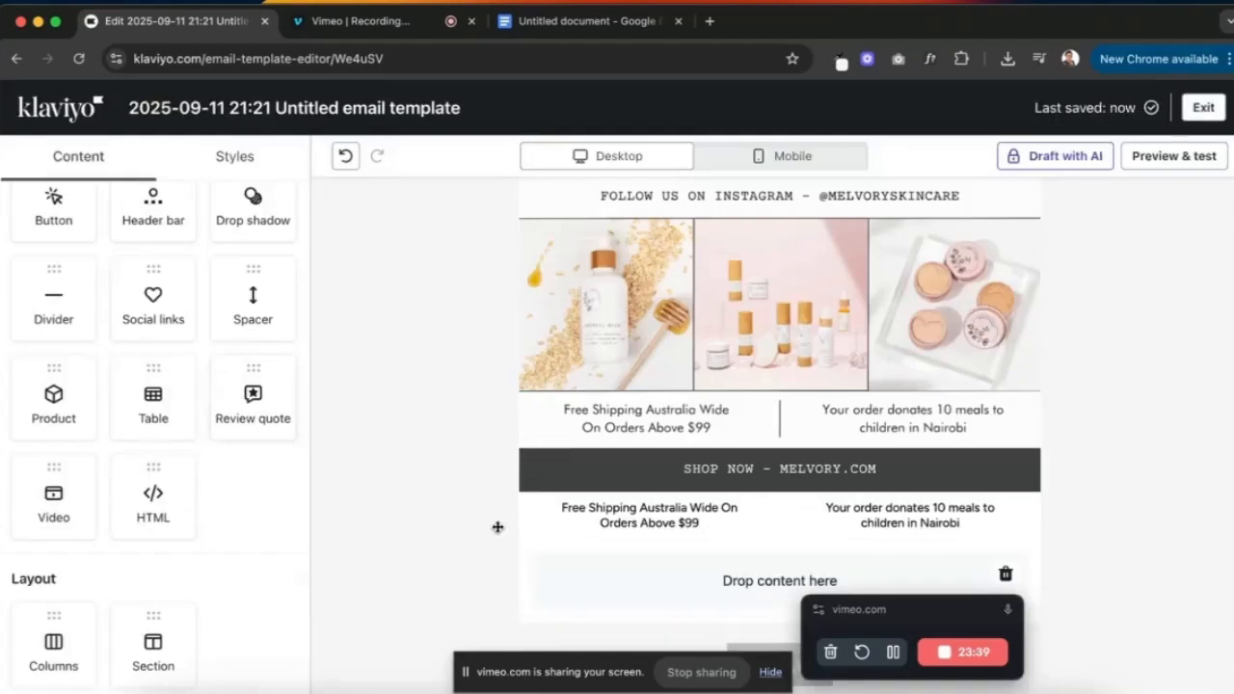
- Drop a Button block into the new row, make it full width and colour it #414043
scroll(336, 442, down, 2)
scroll(53, 415, up, 3)
drag(53, 415, 680, 490)
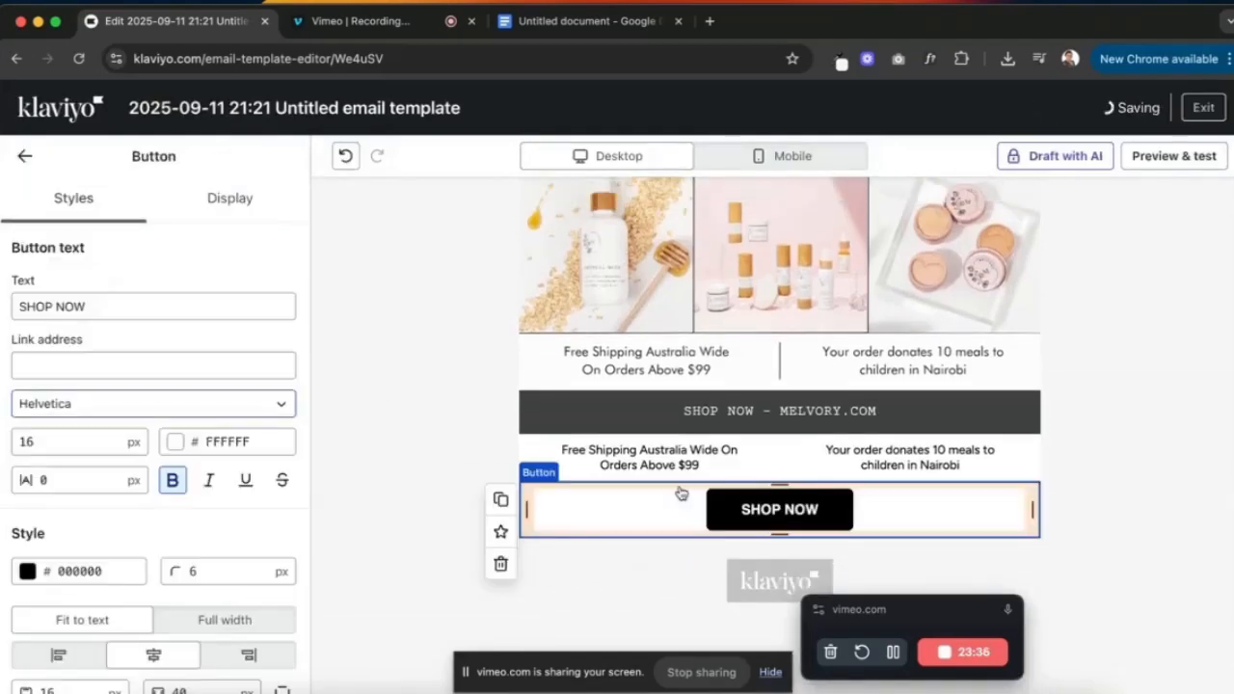
click(205, 620)
click(96, 571)
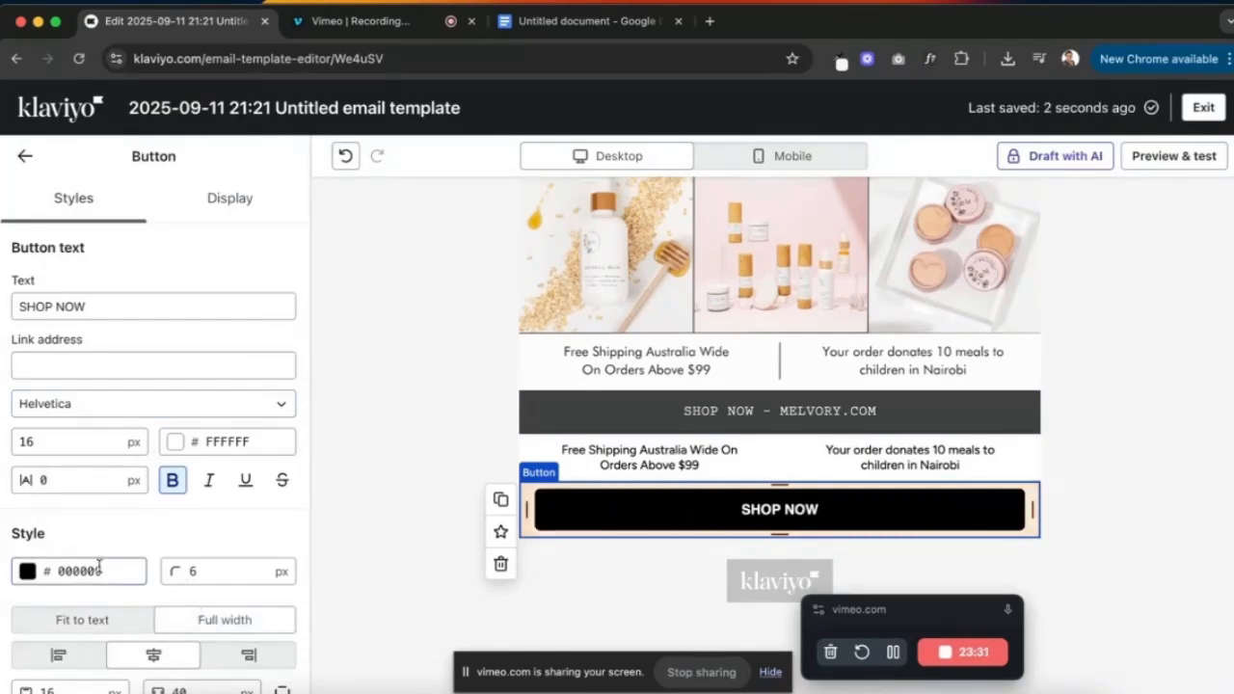
click(33, 507)
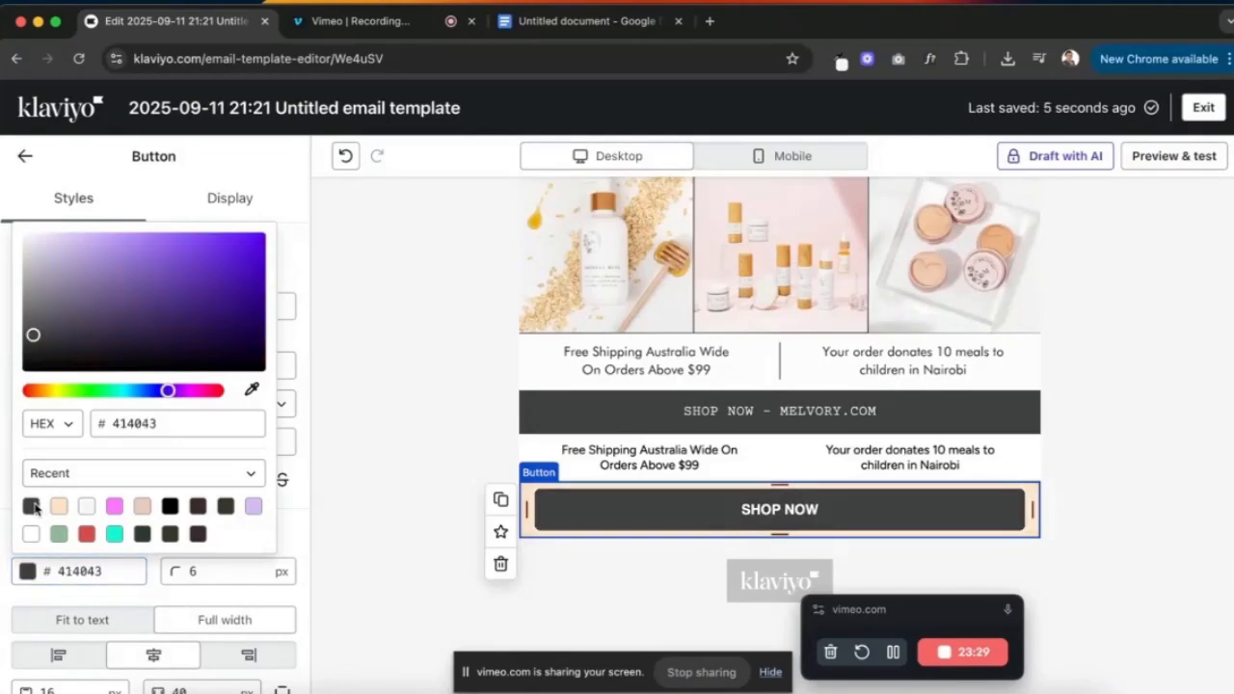
click(304, 401)
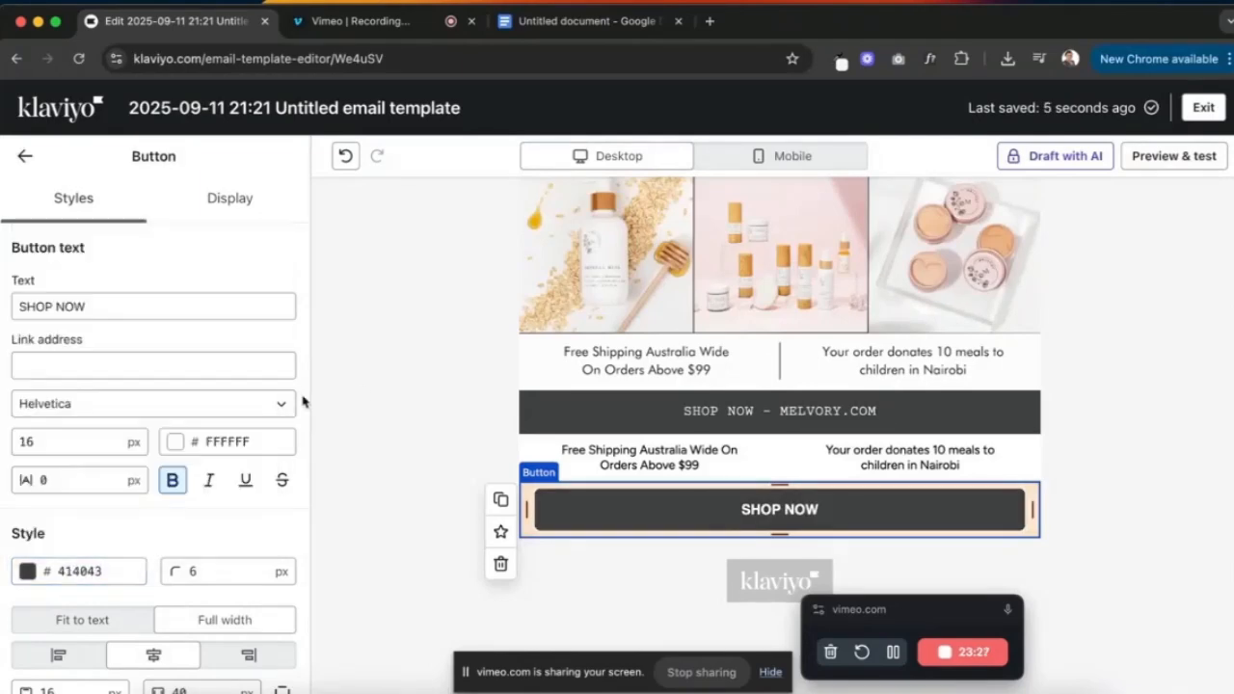
click(625, 23)
- Label the button 'SHOP NOW - MELVORY.COM' using the line copied from the Google Docs draft
drag(520, 577, 377, 579)
key(ctrl+c)
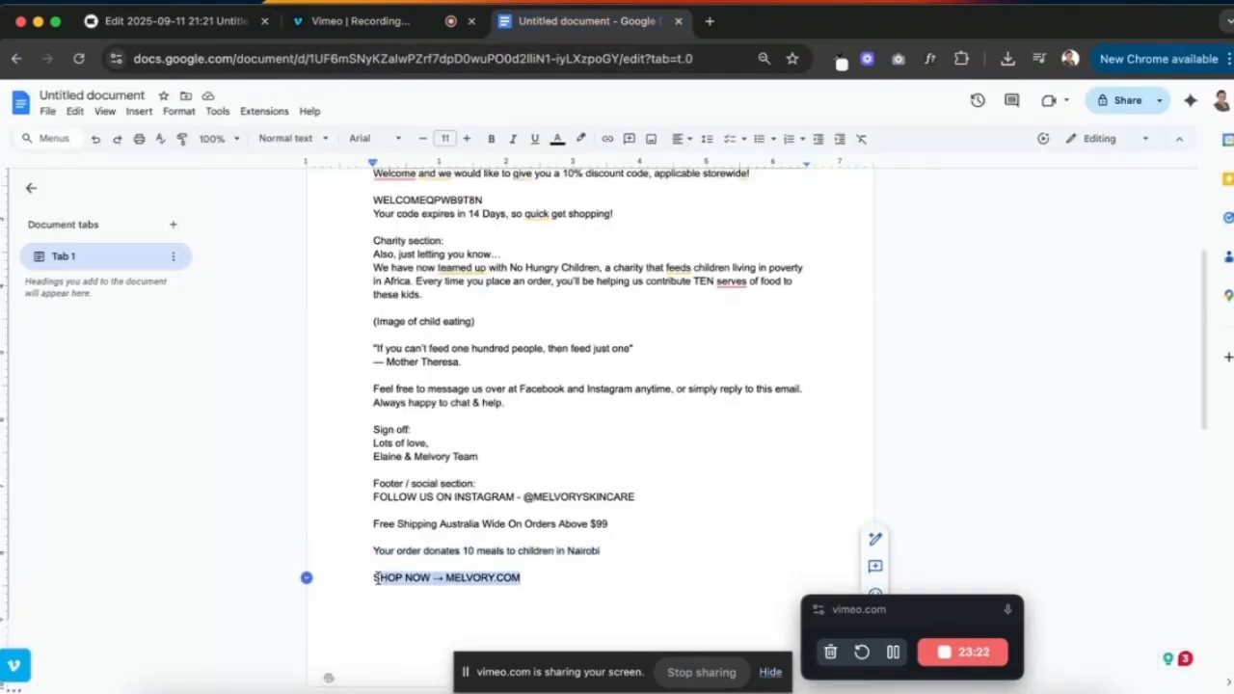
click(226, 21)
click(133, 306)
key(ctrl+a)
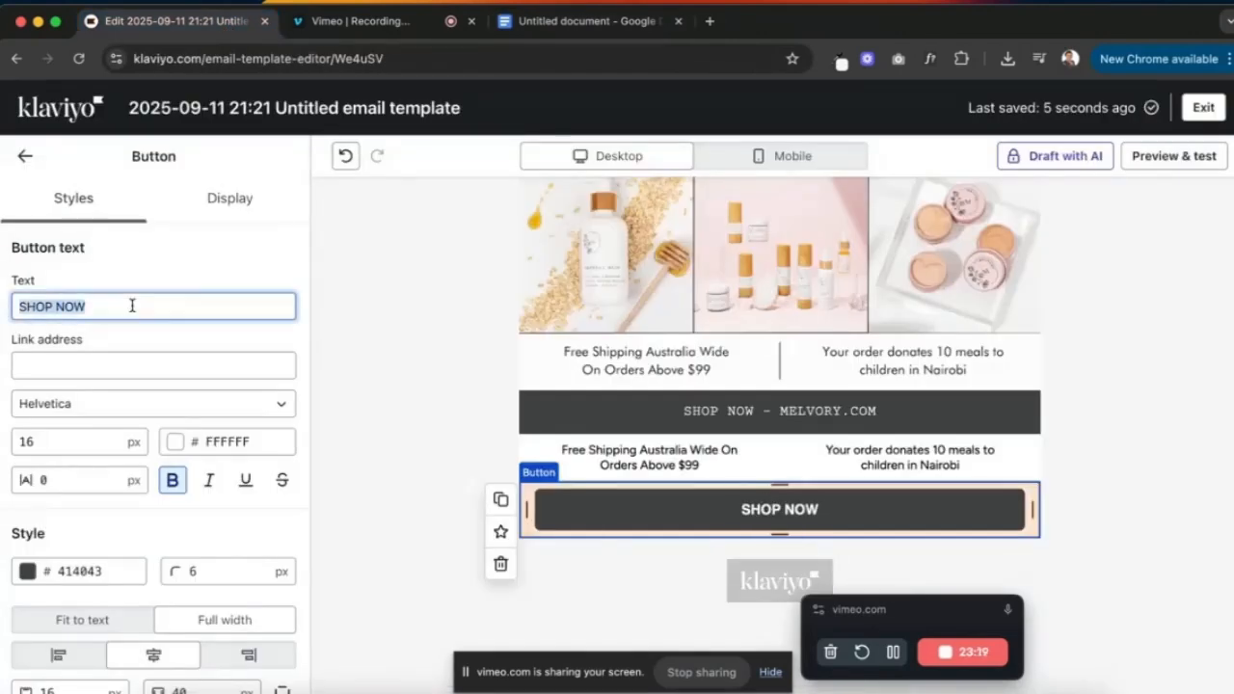
key(ctrl+v)
click(97, 305)
key(BackSpace)
text(-)
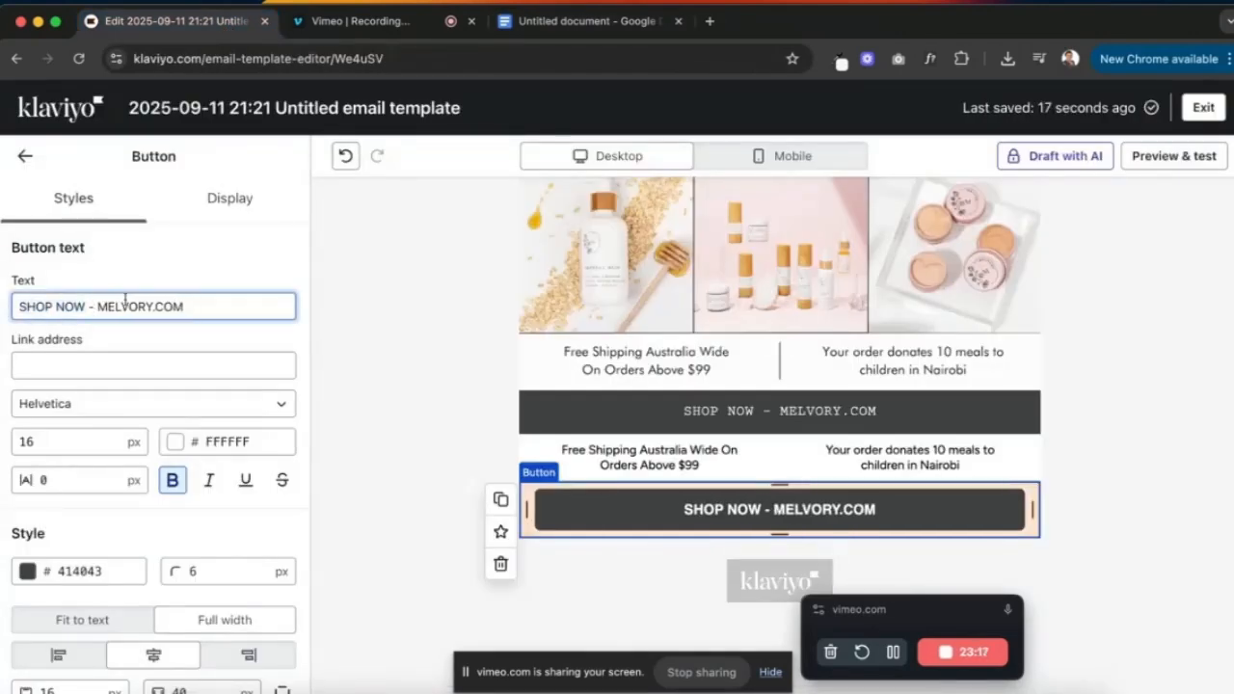
- Give the button text Courier New with letter spacing 1 and square corners
click(159, 403)
text(cou)
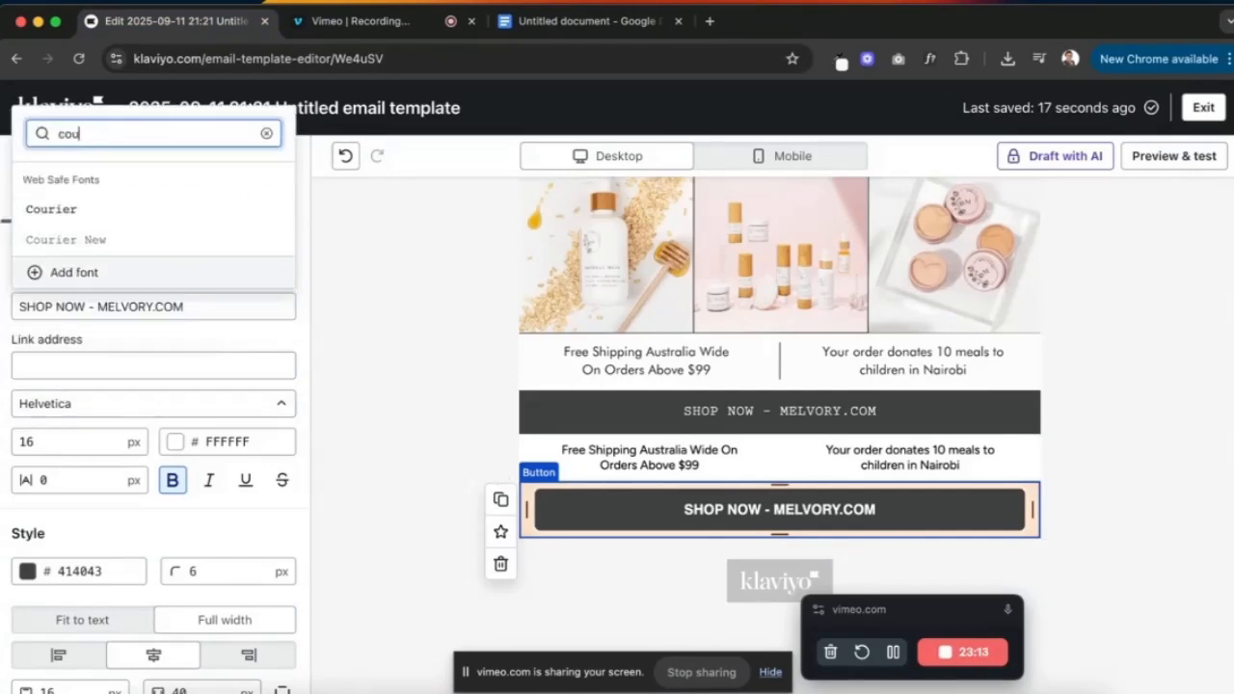
click(119, 239)
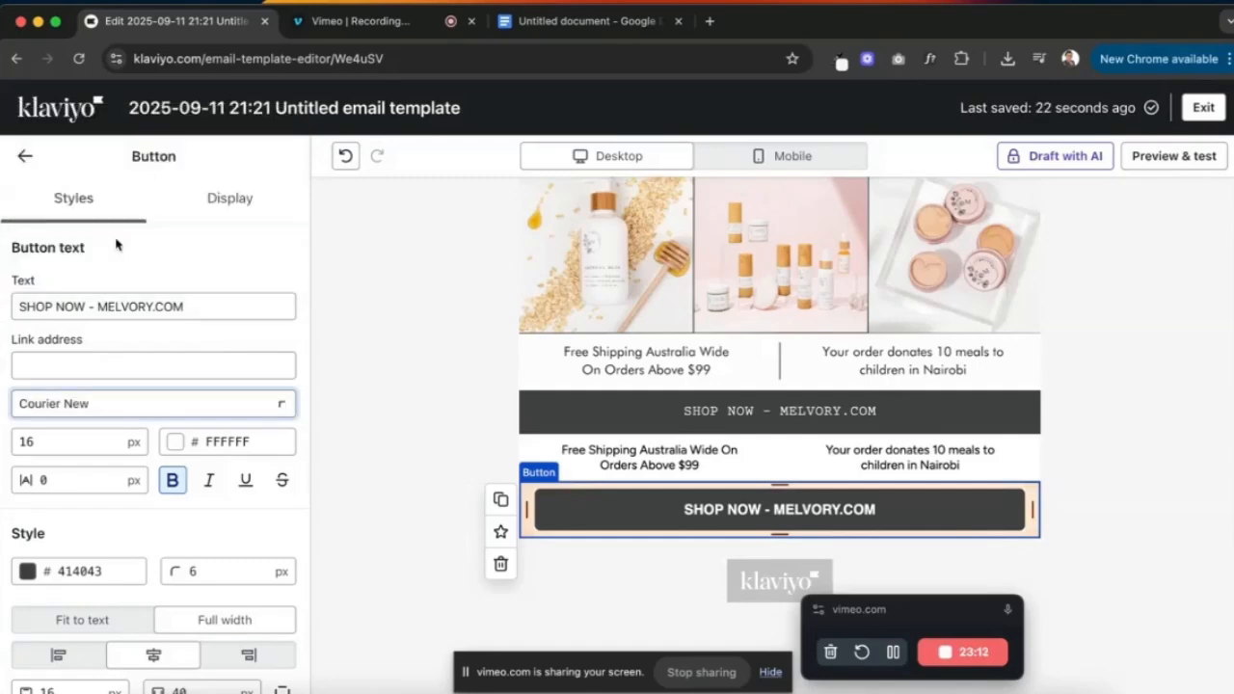
click(81, 481)
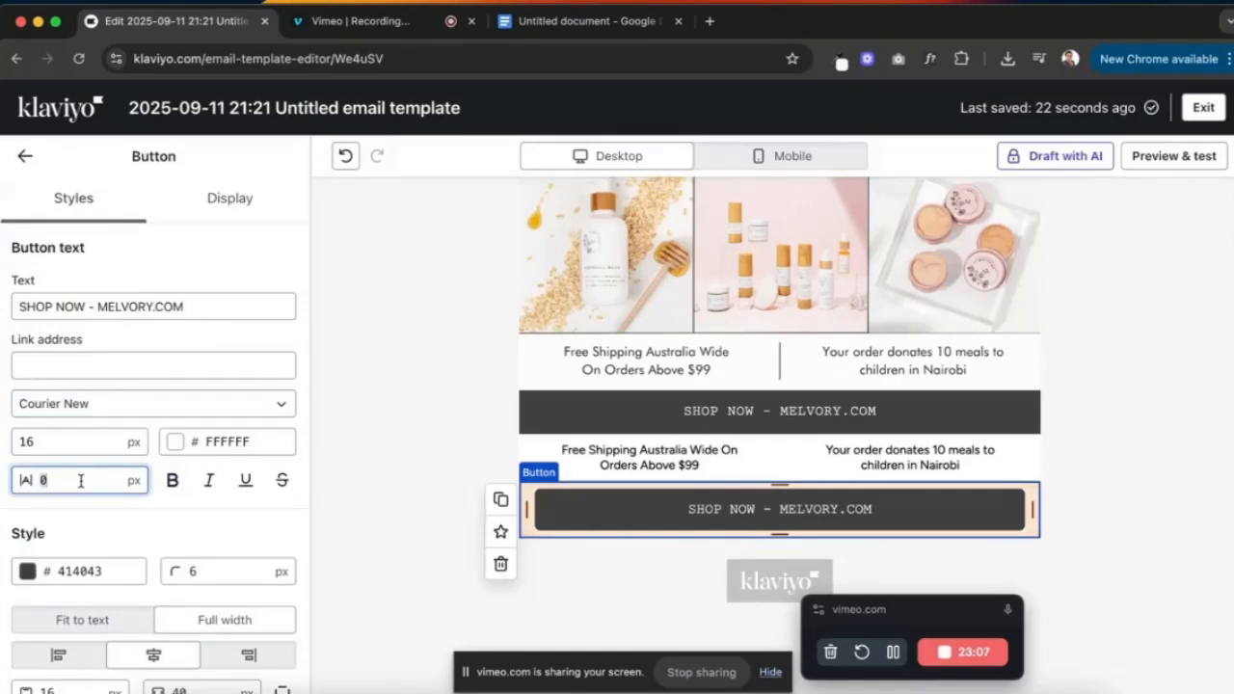
key(BackSpace)
text(1)
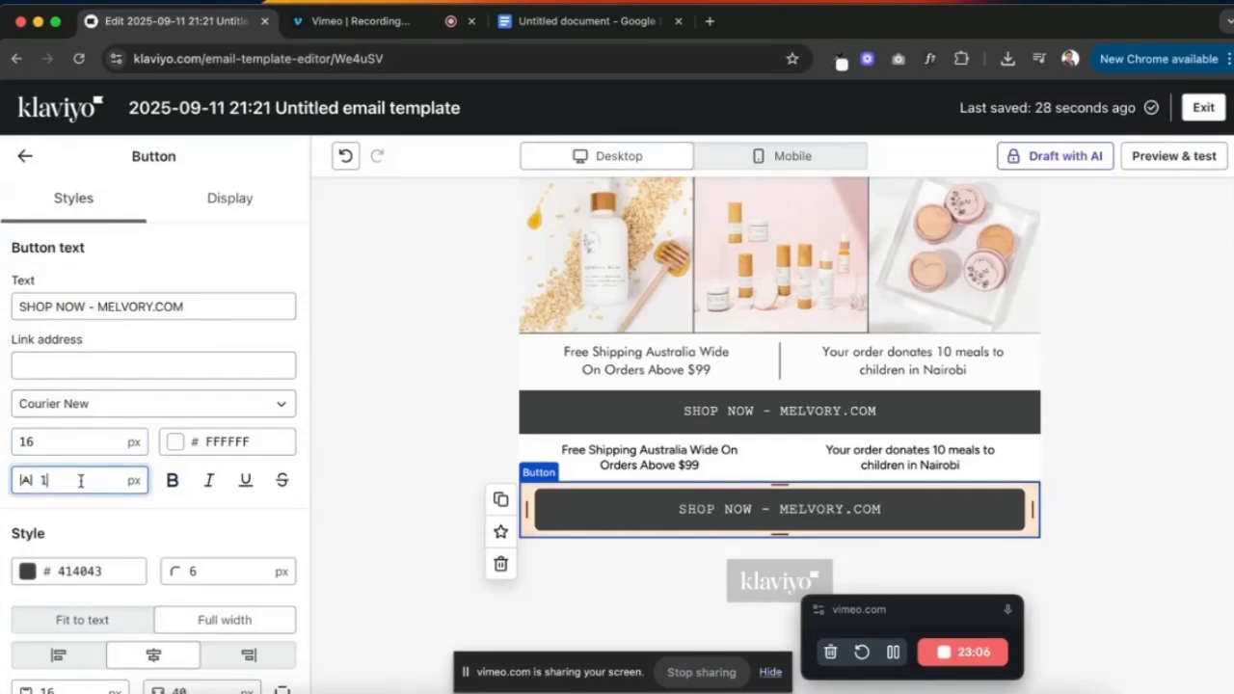
click(159, 543)
click(192, 571)
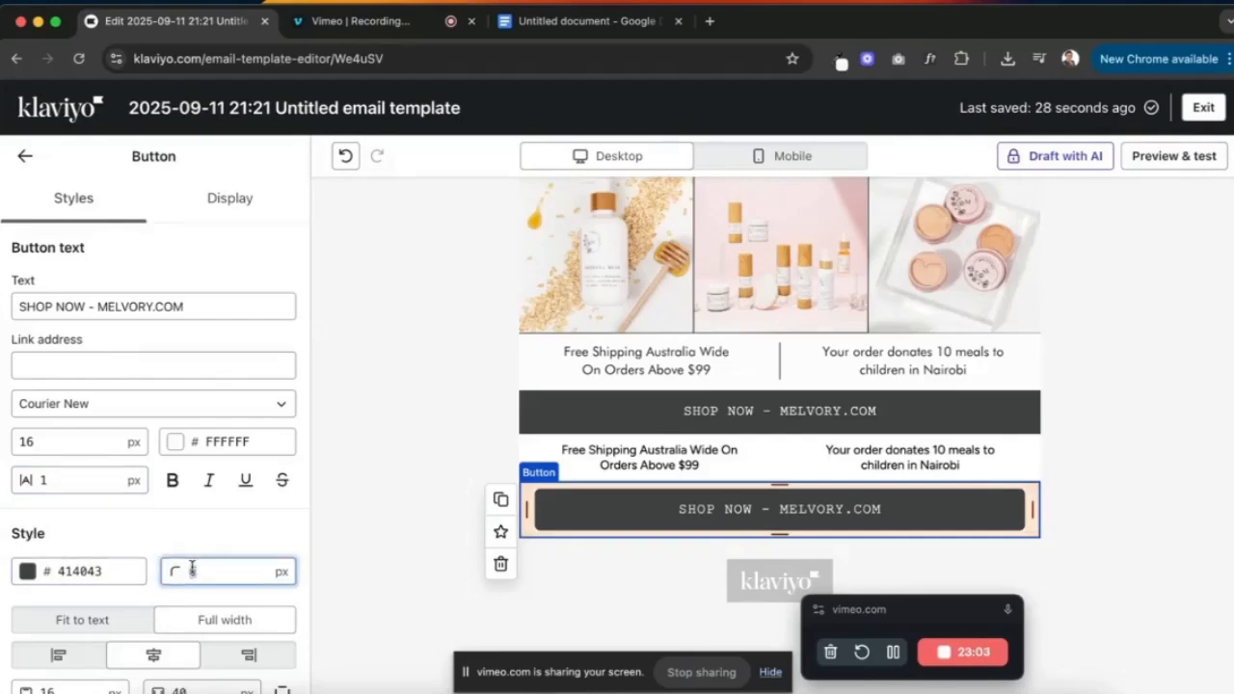
key(Tab)
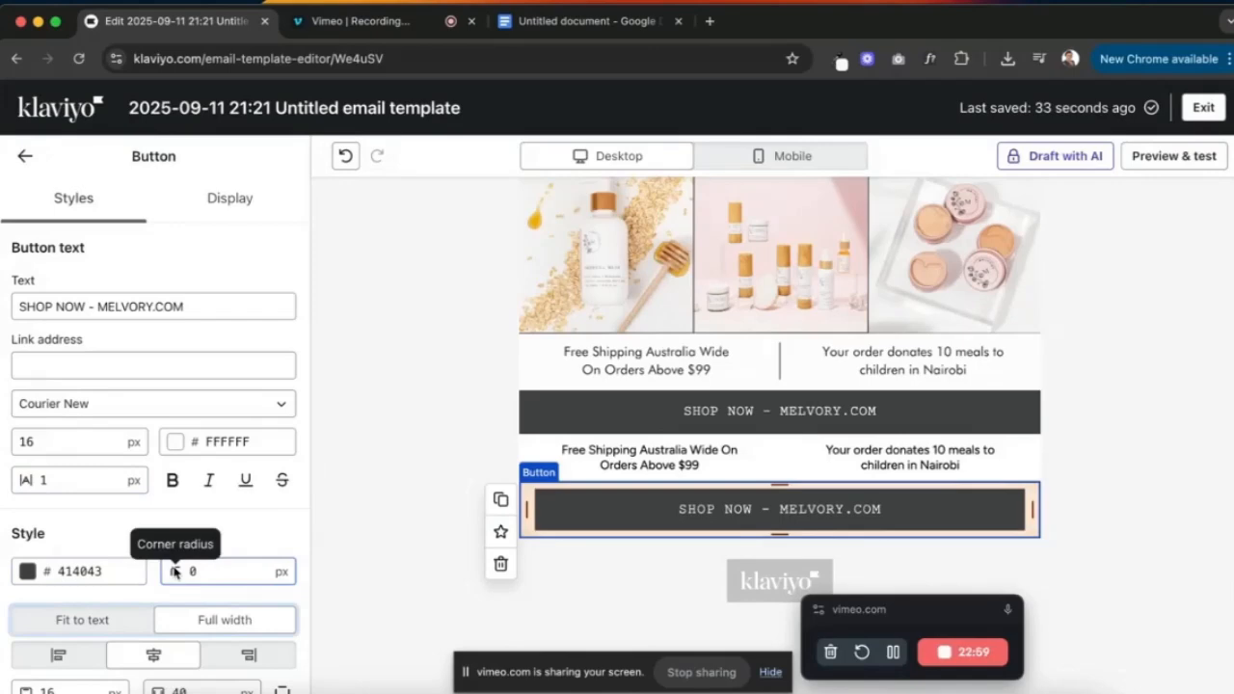
- Set the button block's vertical and horizontal padding to 0
scroll(113, 569, down, 3)
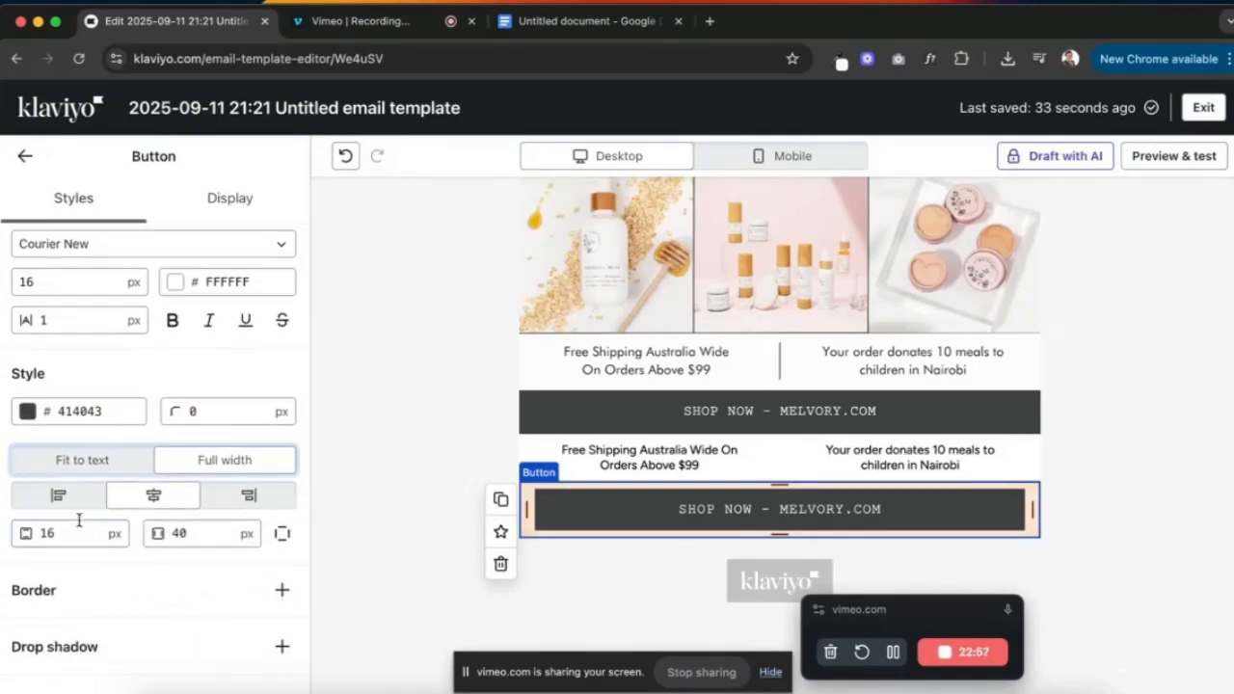
scroll(160, 639, down, 3)
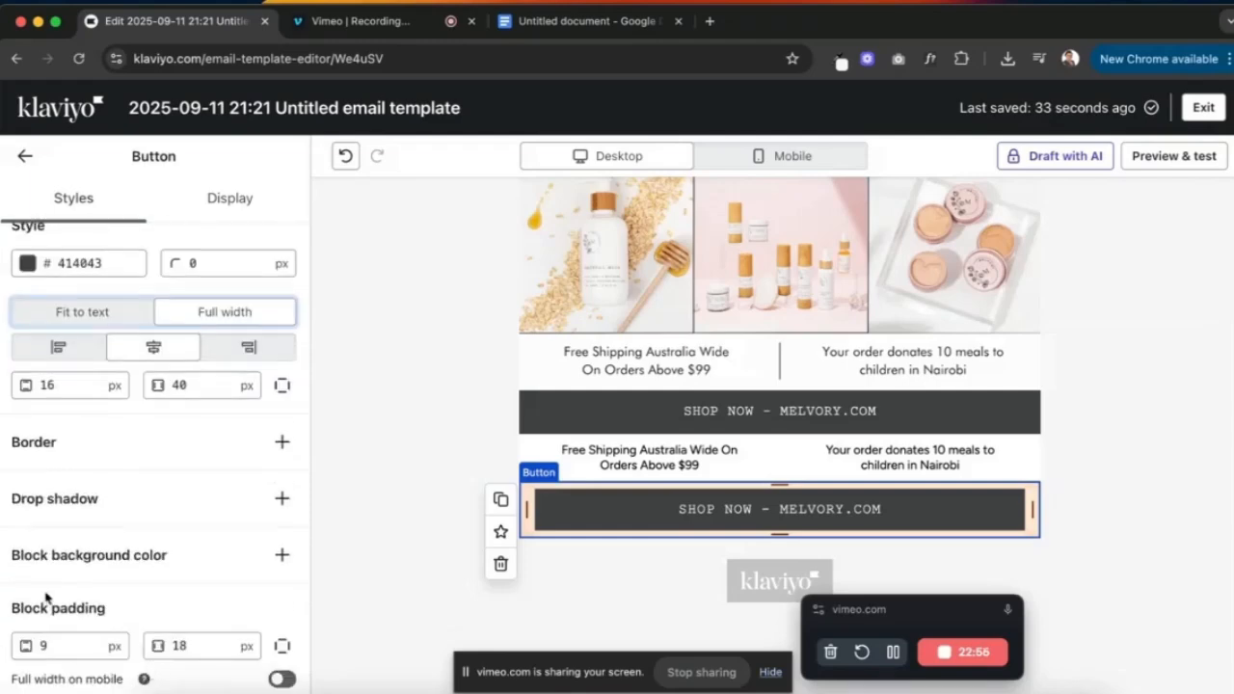
click(84, 644)
text(0)
key(Tab)
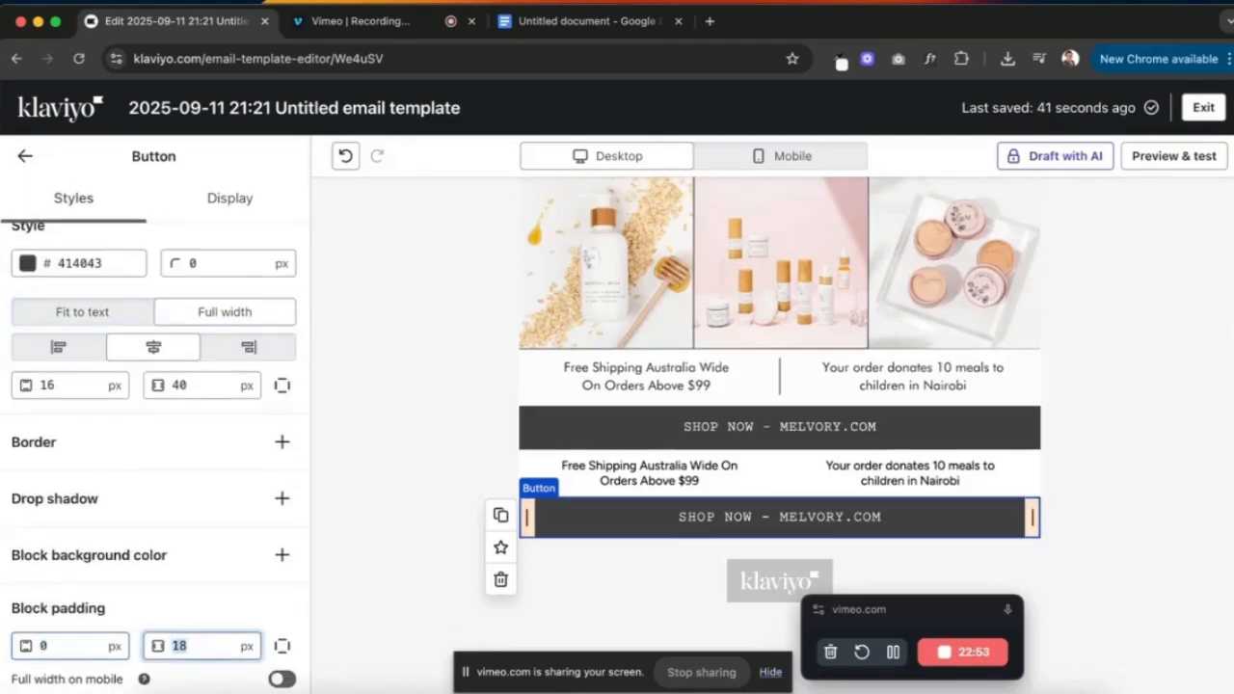
text(0)
key(Tab)
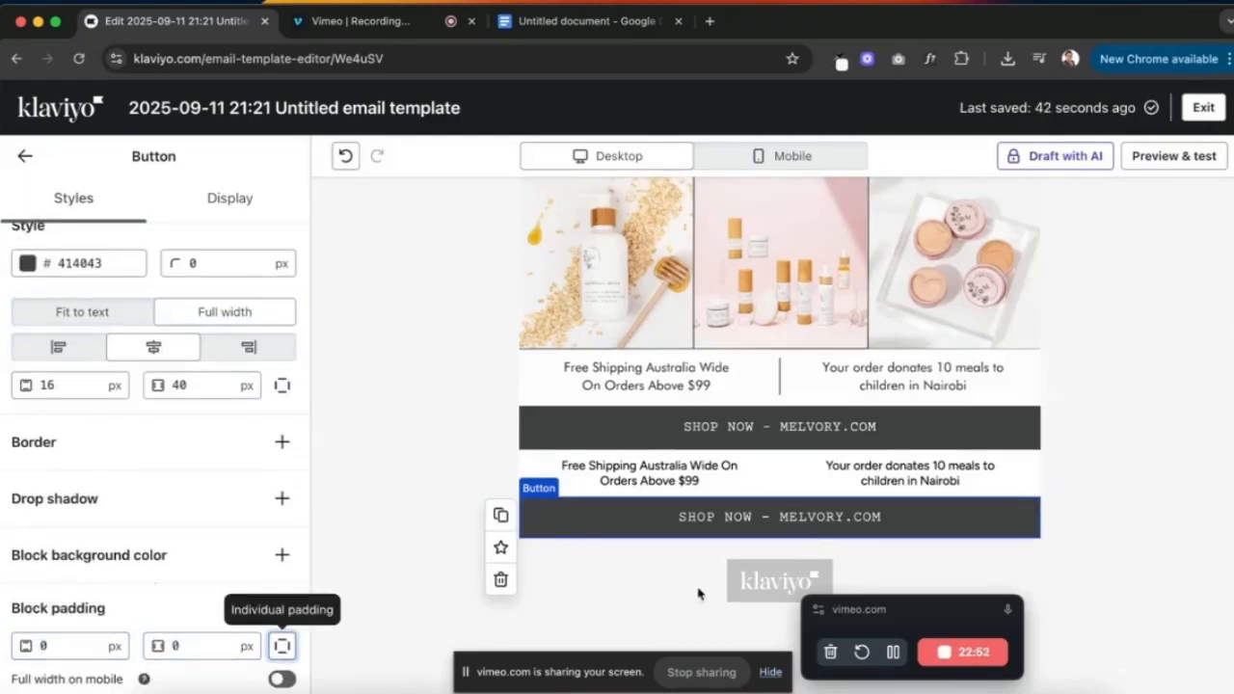
click(1193, 449)
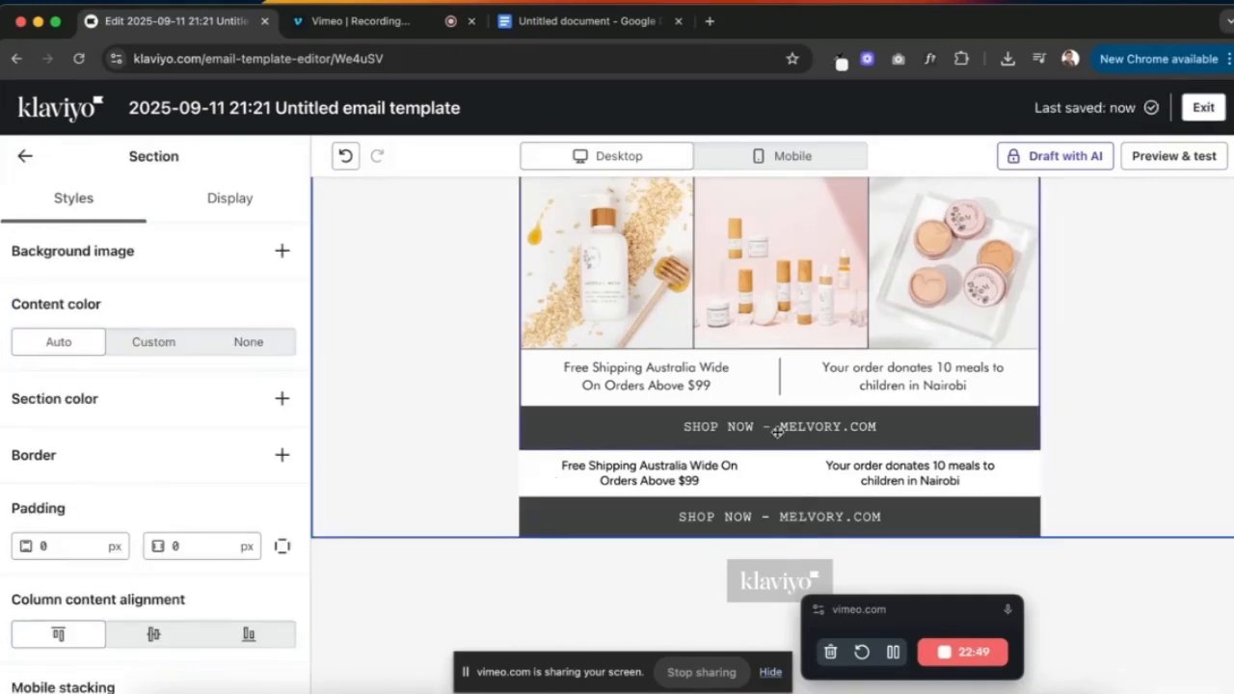
scroll(782, 427, up, 2)
- Crop the Instagram header and SHOP NOW bar off the footer image, then open Preview & test
click(760, 423)
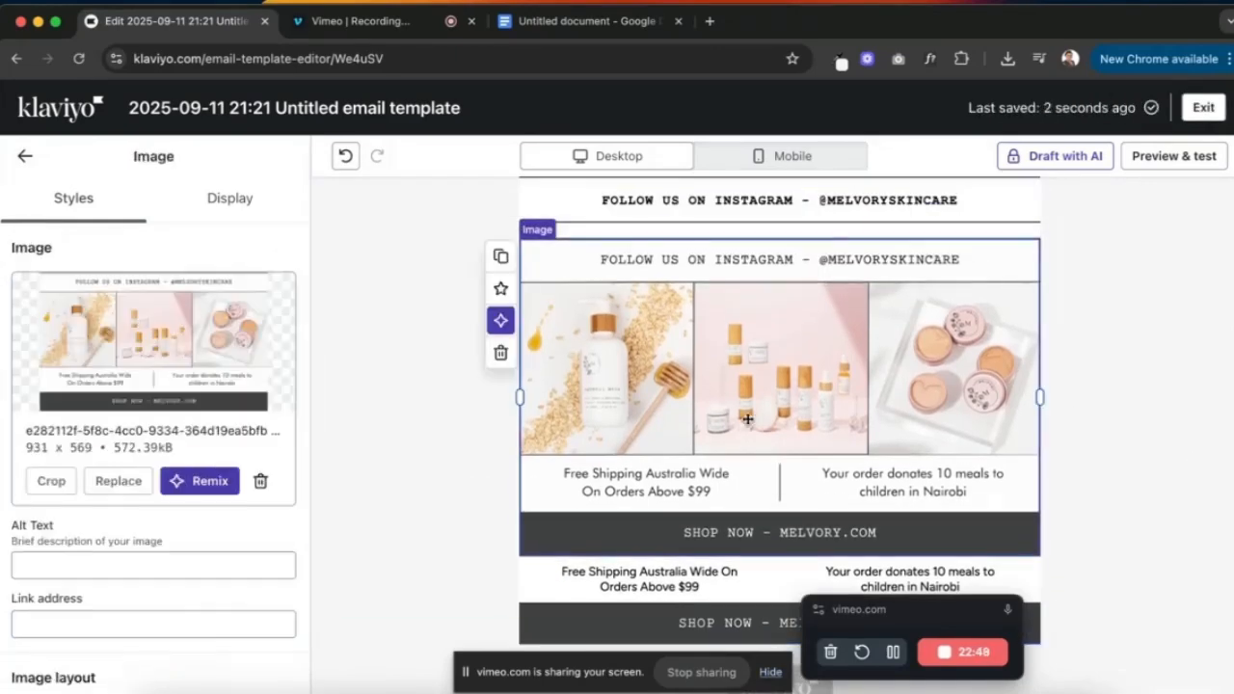
click(51, 480)
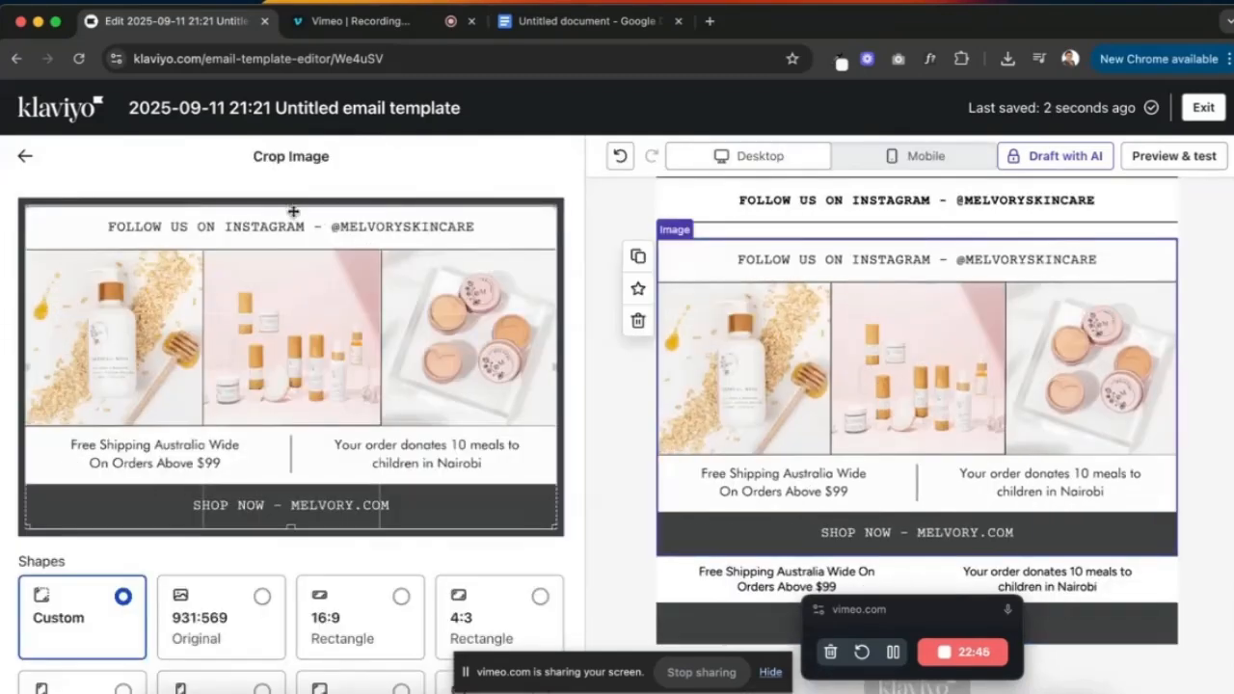
drag(293, 211, 296, 250)
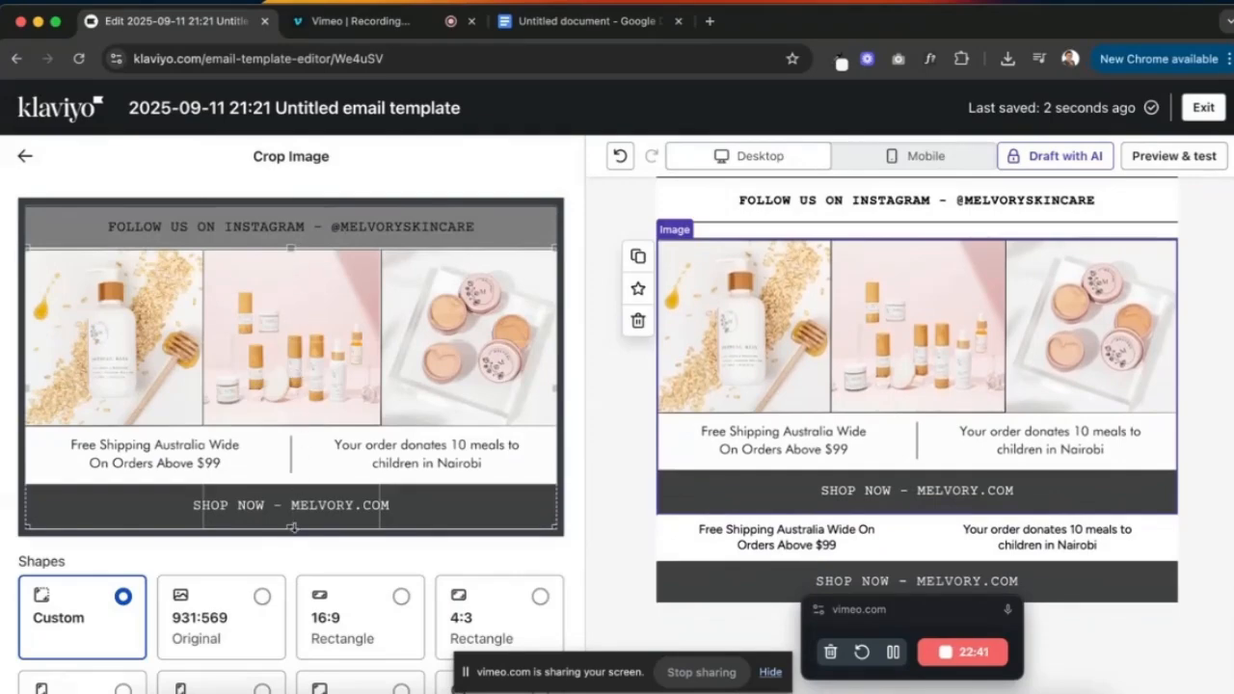
drag(291, 529, 291, 425)
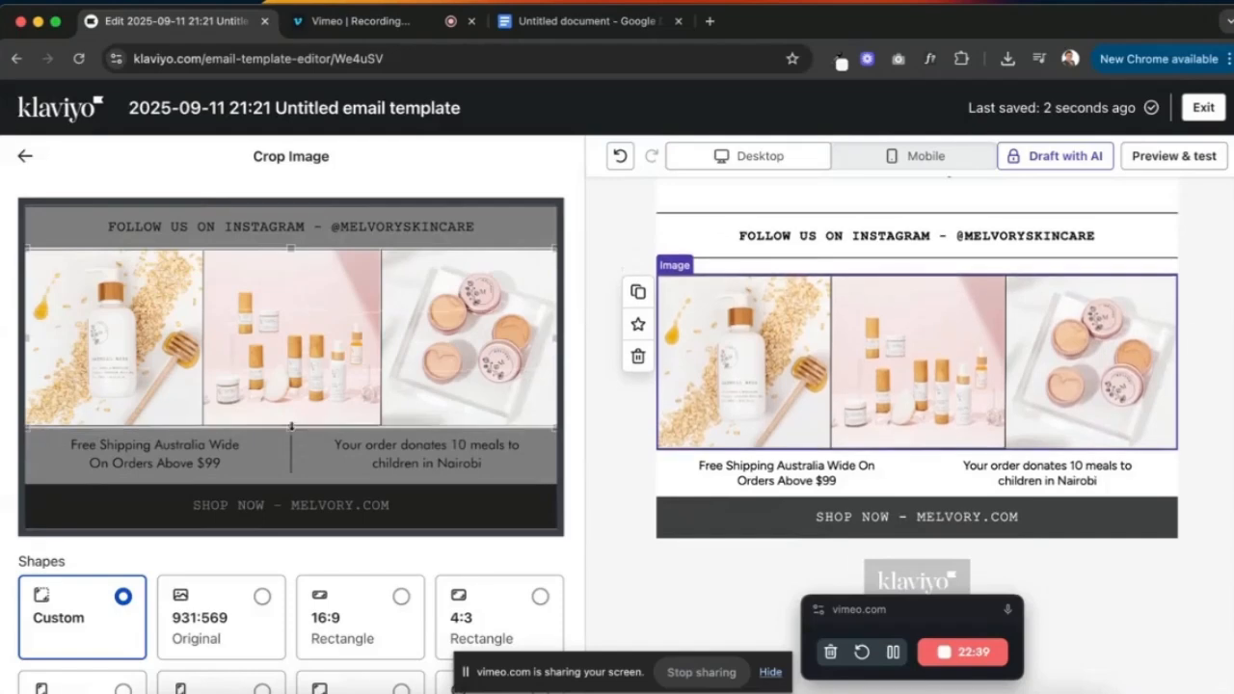
click(24, 155)
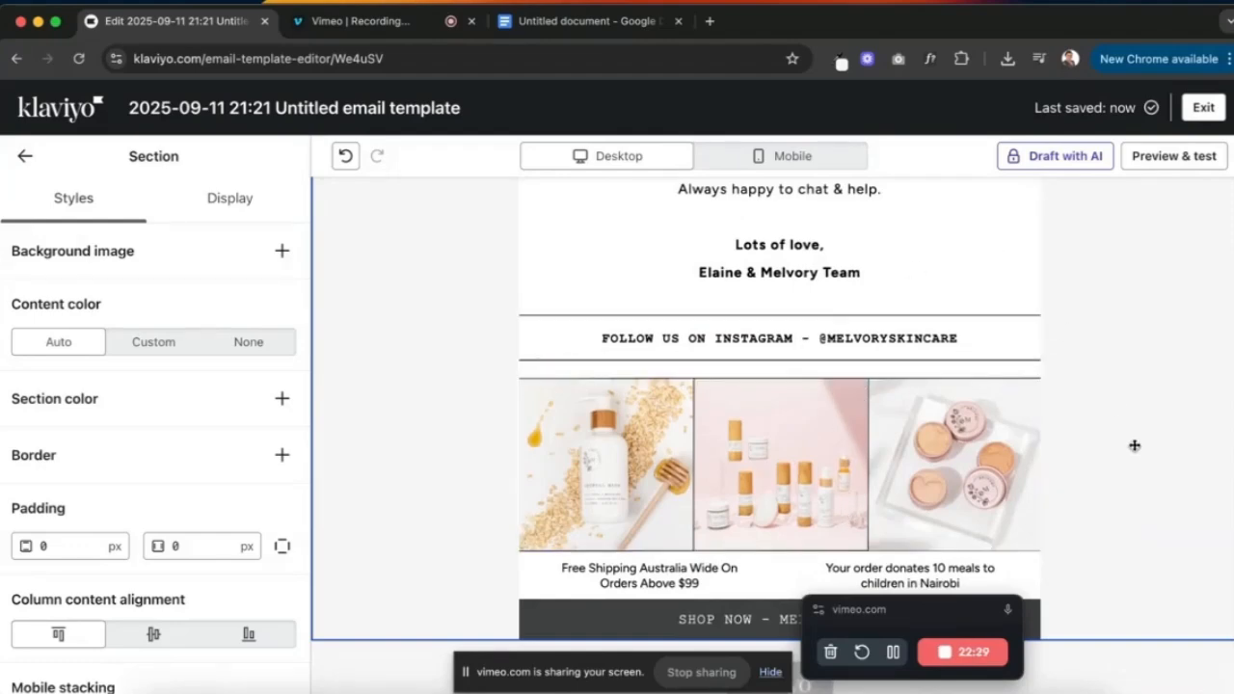
click(1175, 155)
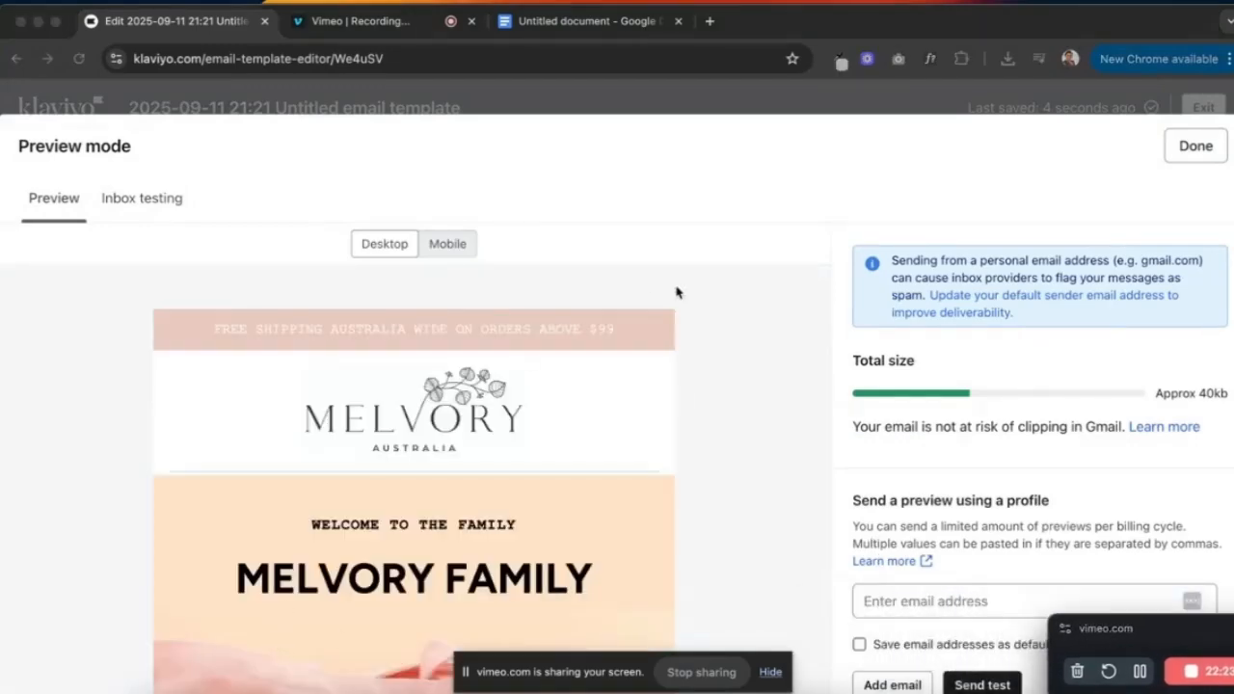
- Bring the original Outlook welcome email forward and tile it beside the Klaviyo preview
key(ctrl+Up)
click(212, 294)
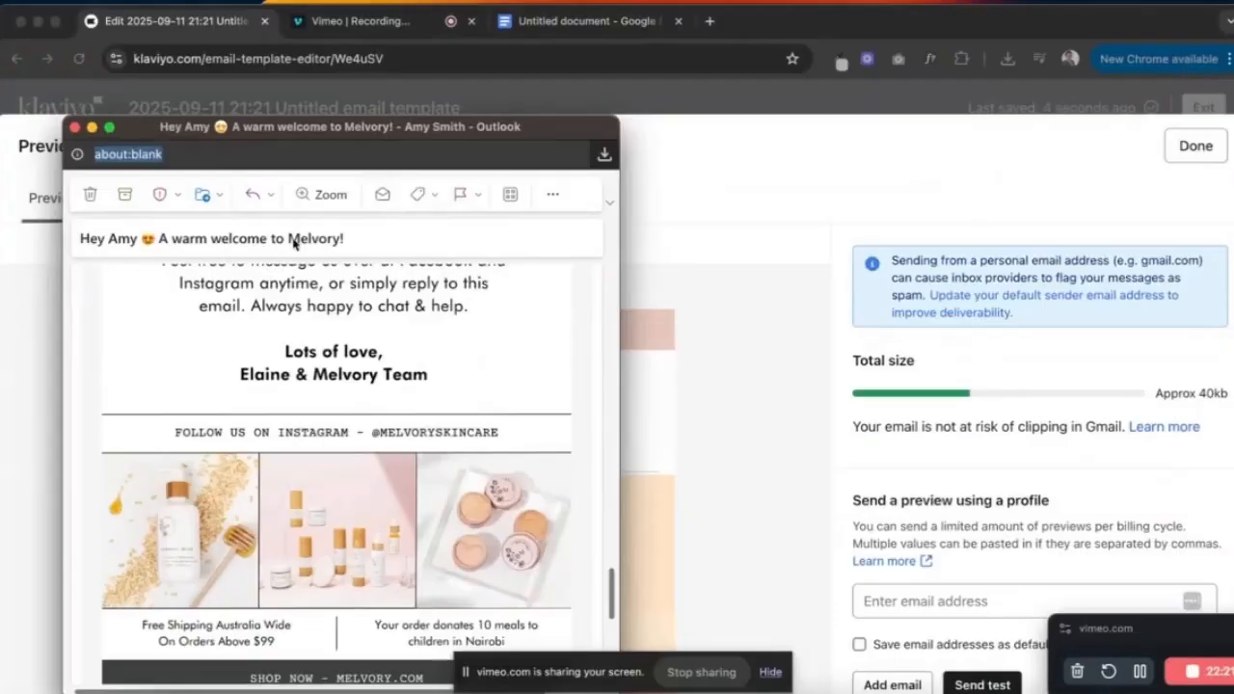
drag(364, 143, 912, 147)
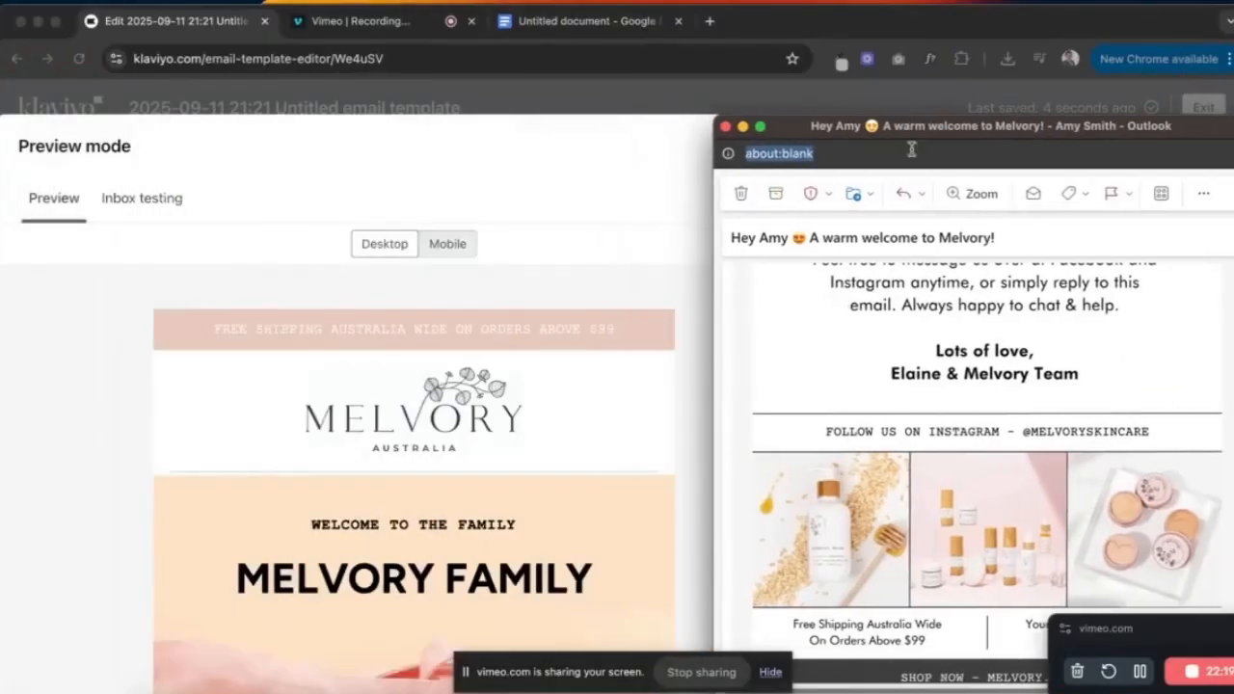
- Scroll through both emails, comparing their sections down to the Instagram footer photos
scroll(885, 392, up, 5)
scroll(885, 393, up, 10)
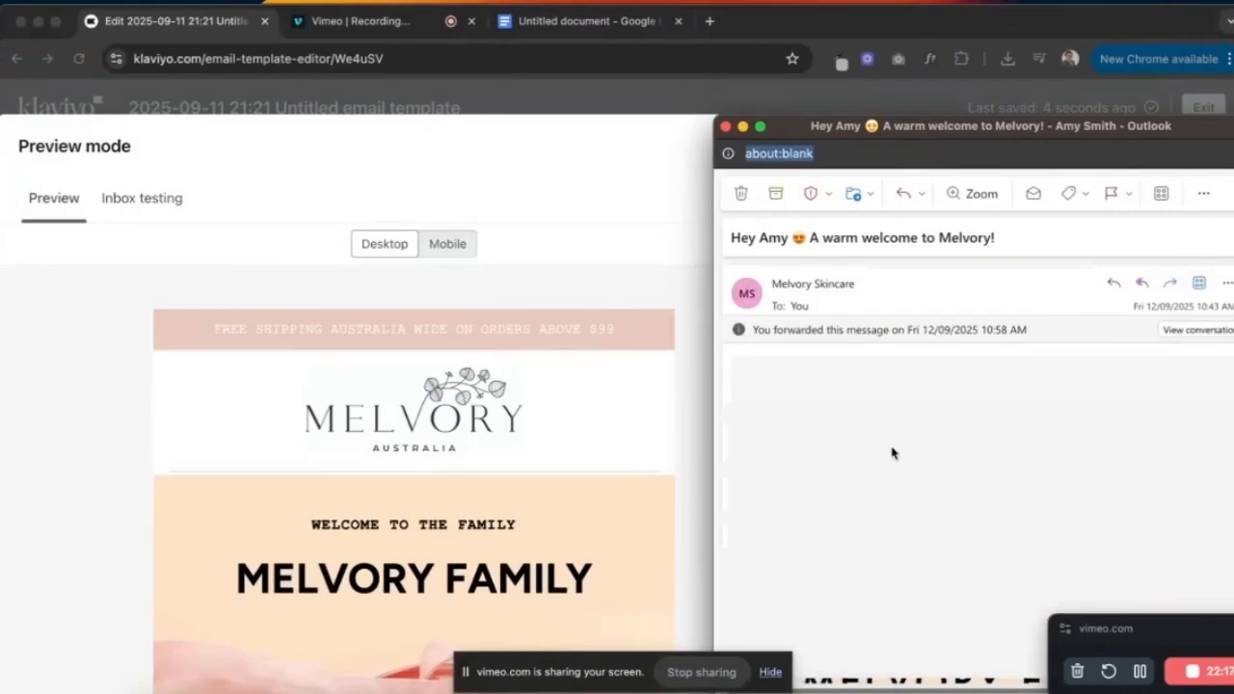
scroll(891, 453, up, 5)
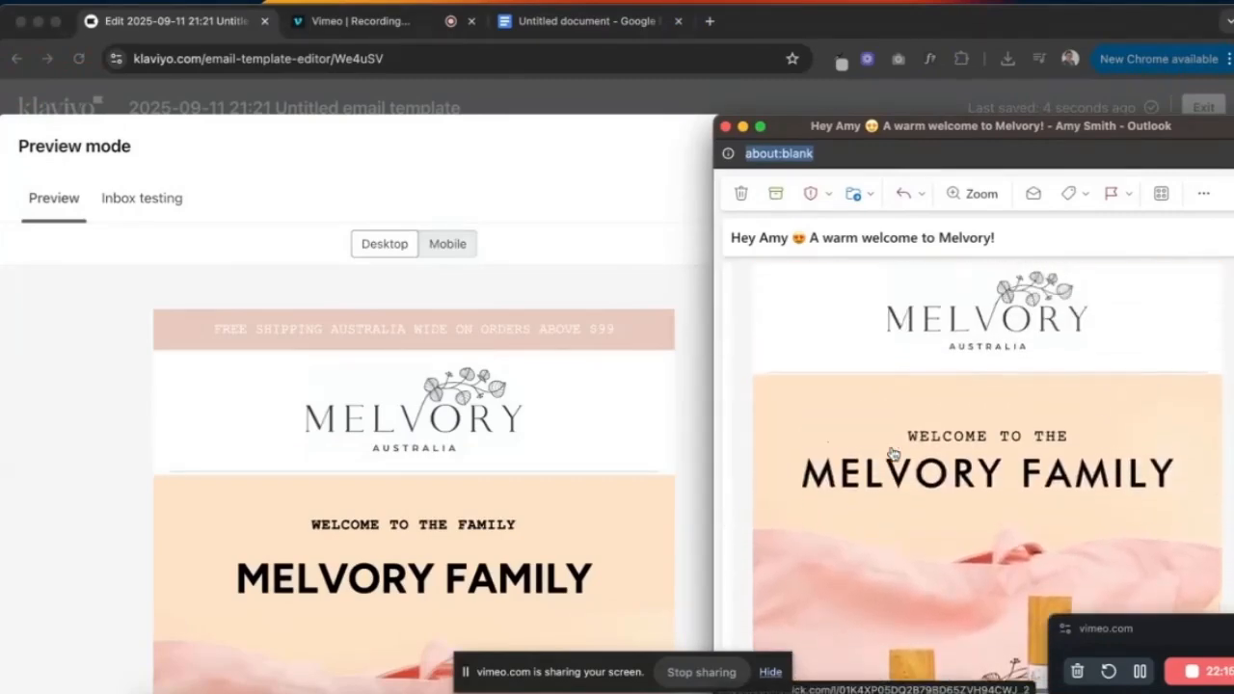
scroll(893, 453, up, 4)
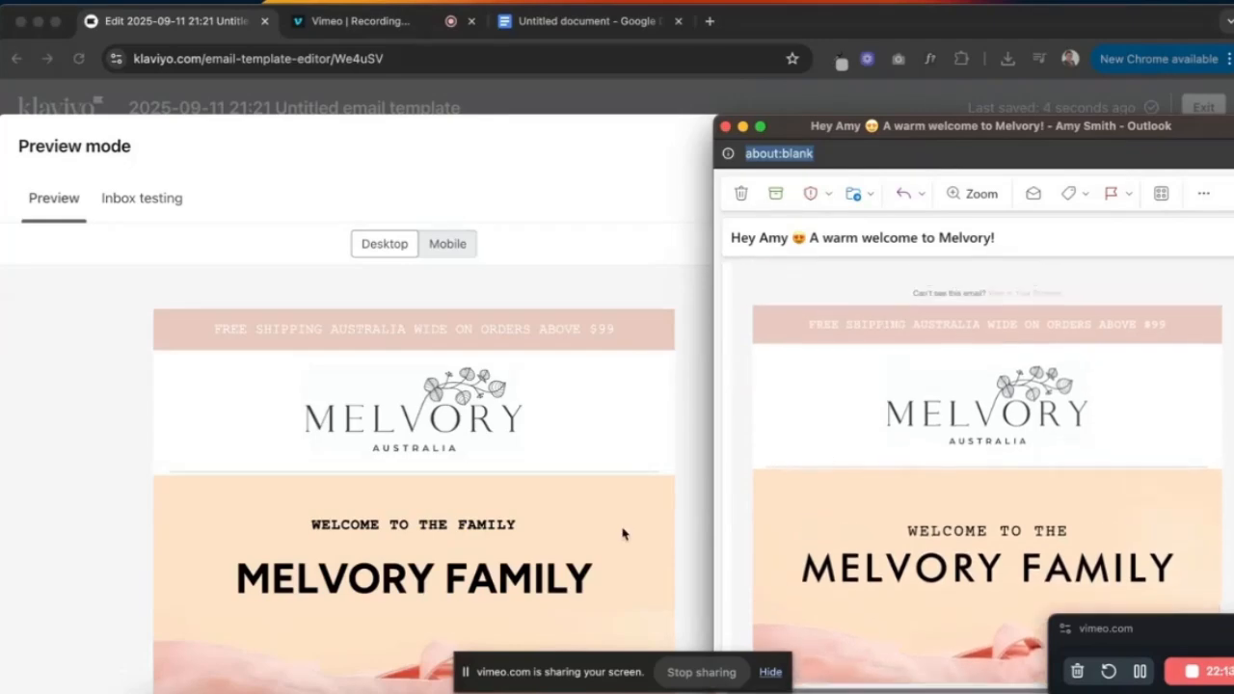
scroll(623, 534, down, 1)
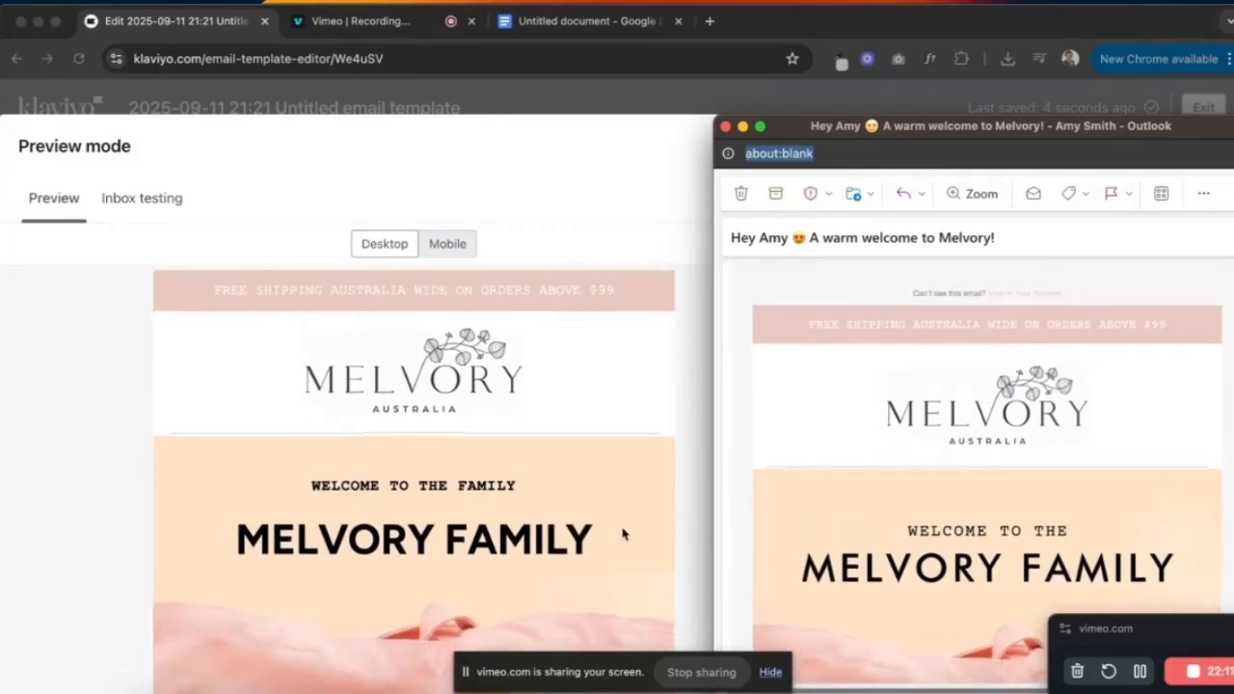
scroll(622, 533, down, 5)
scroll(623, 533, down, 8)
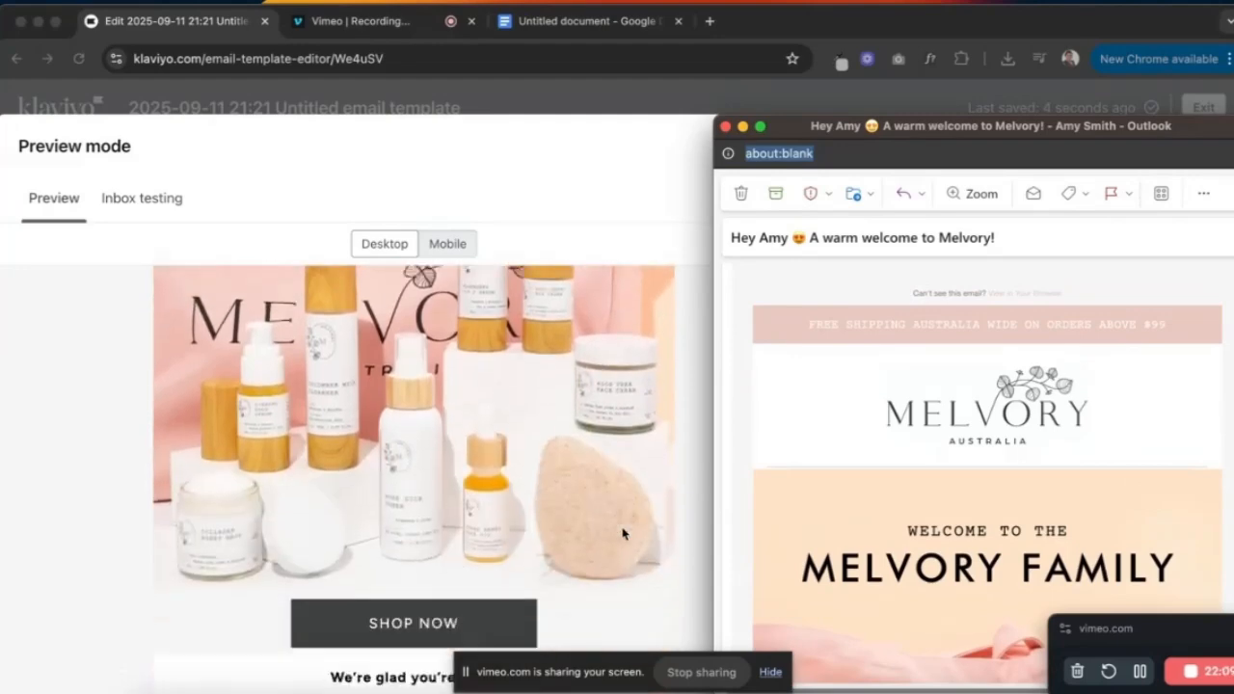
scroll(953, 470, down, 5)
scroll(952, 471, down, 8)
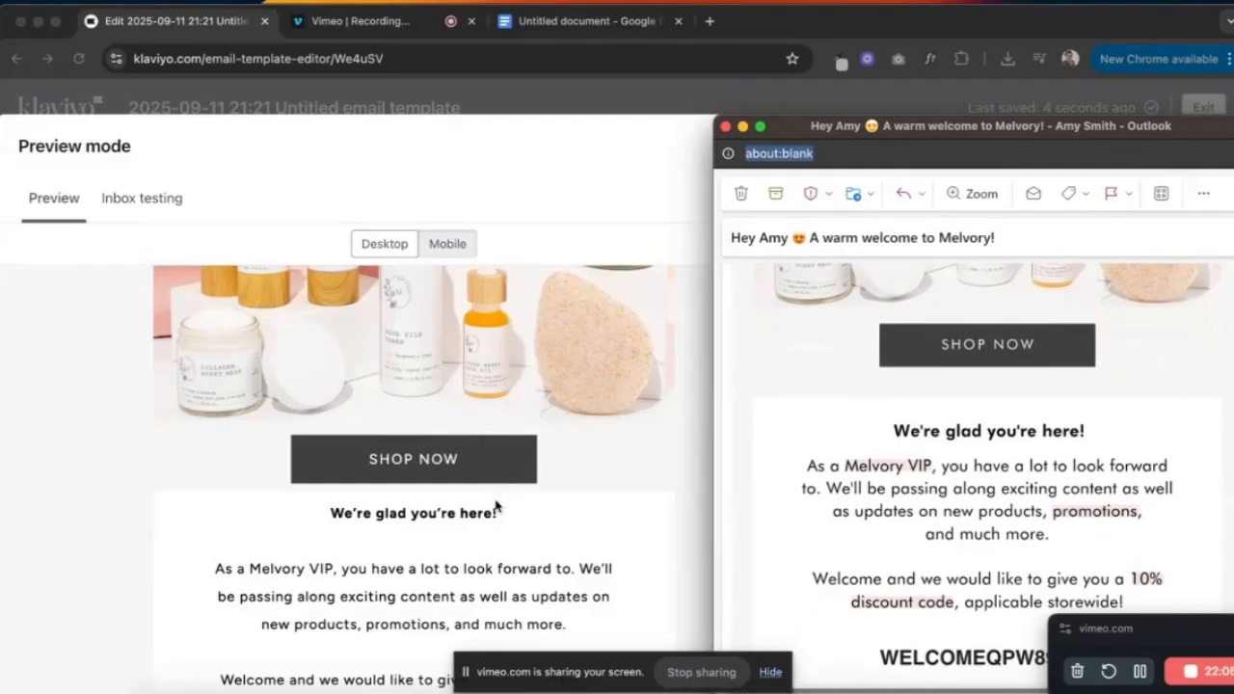
scroll(494, 496, down, 5)
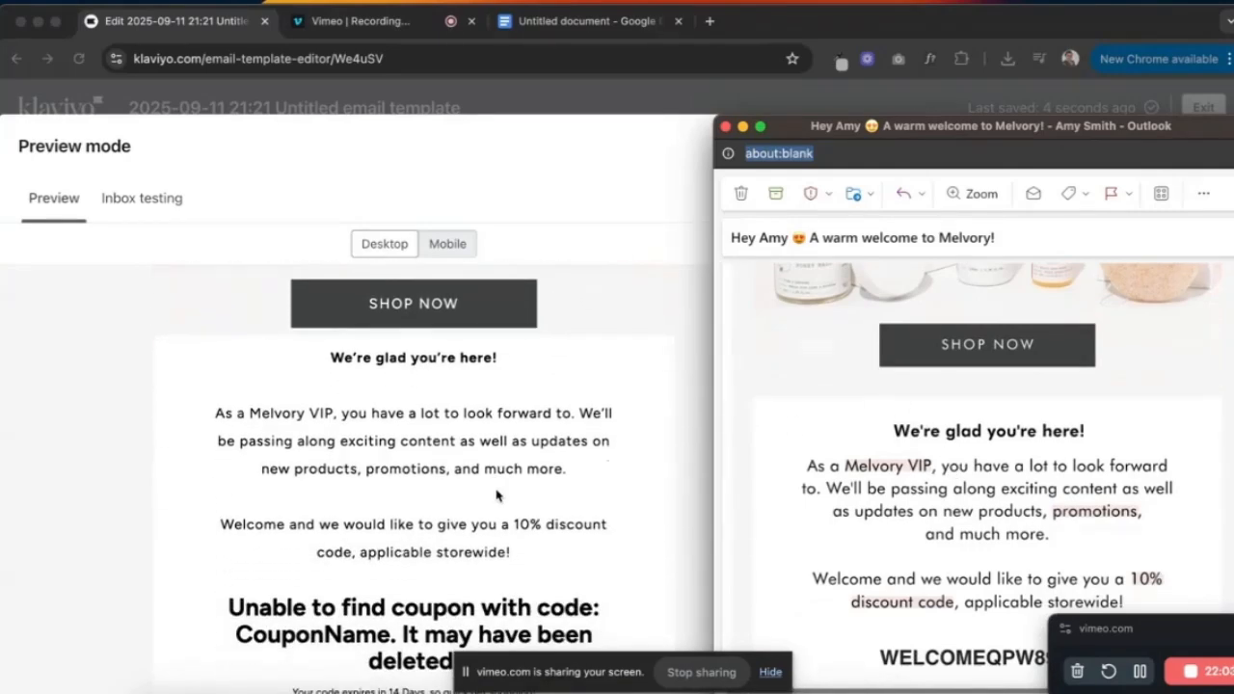
scroll(521, 528, down, 2)
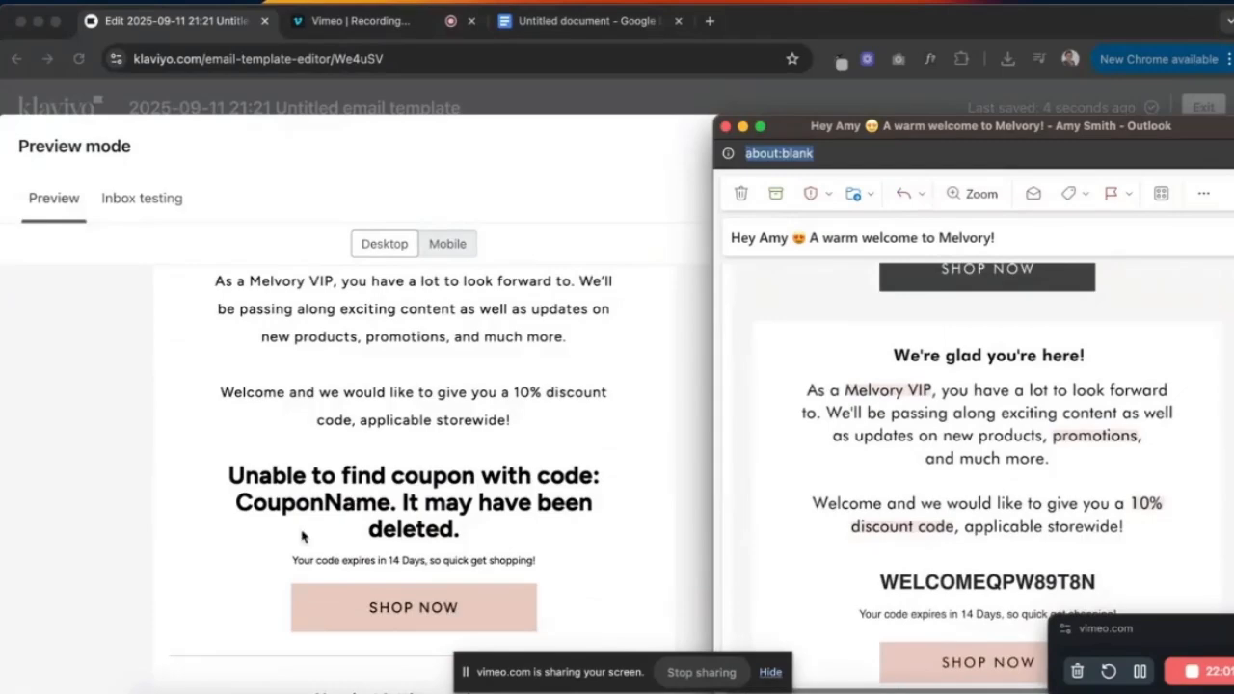
scroll(461, 532, down, 3)
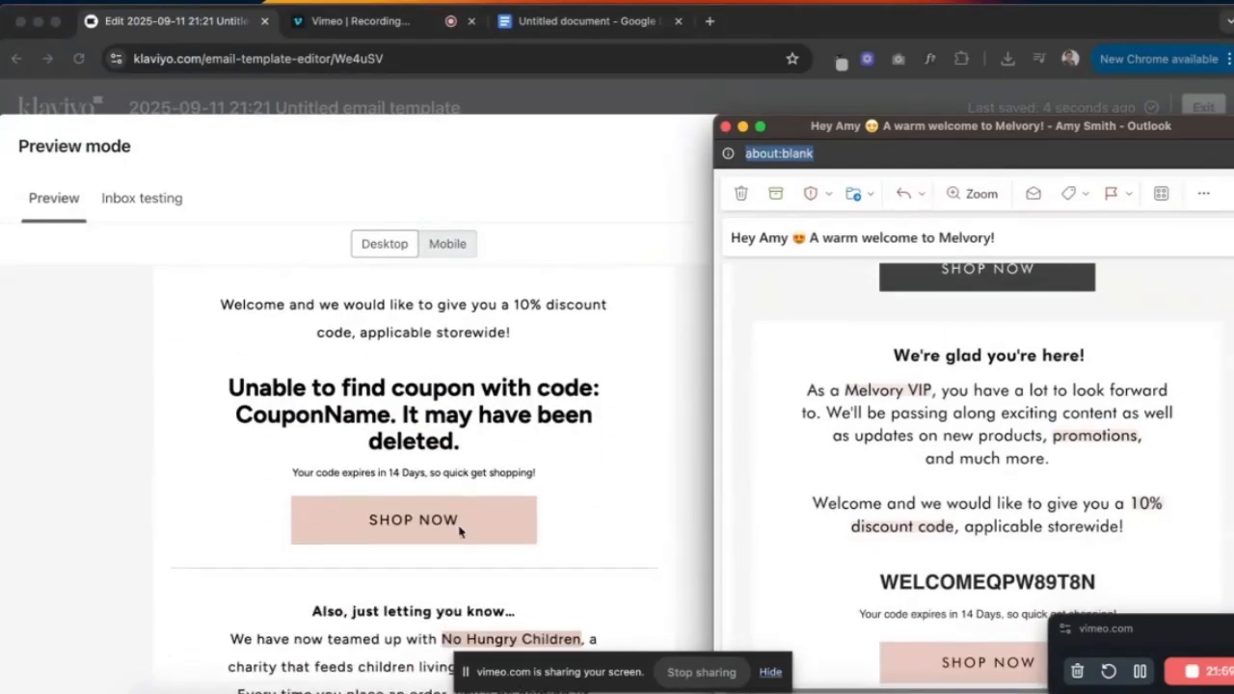
scroll(882, 510, down, 5)
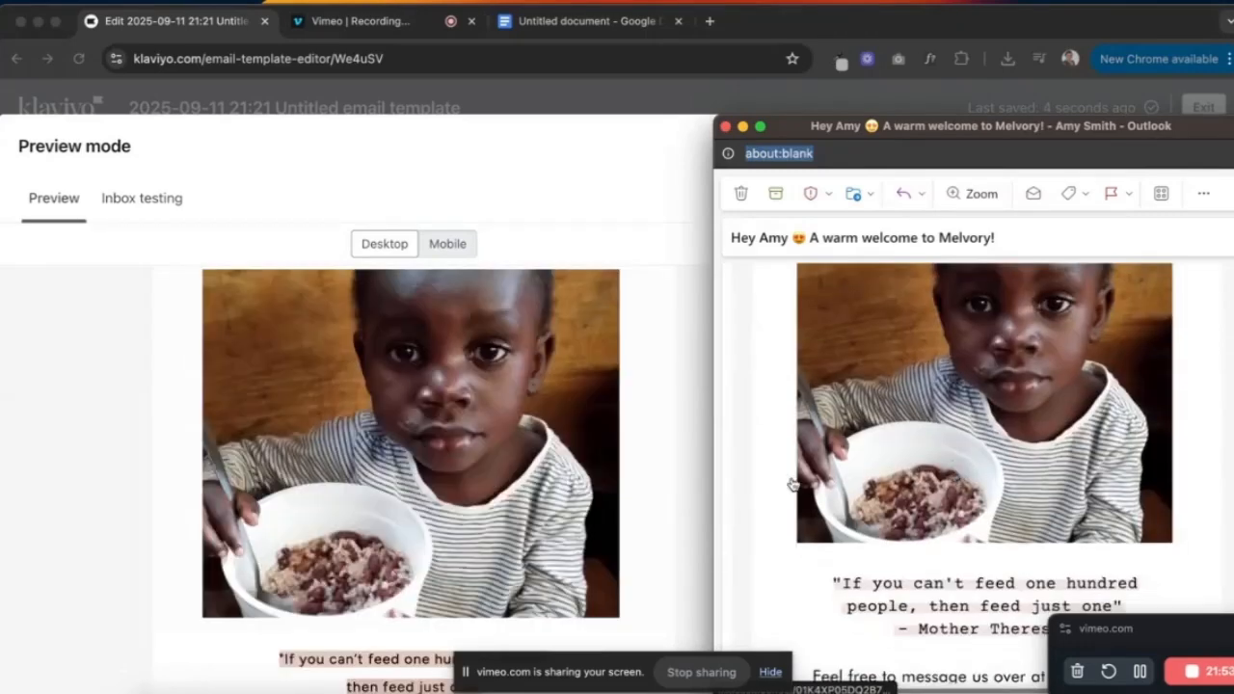
scroll(547, 581, down, 8)
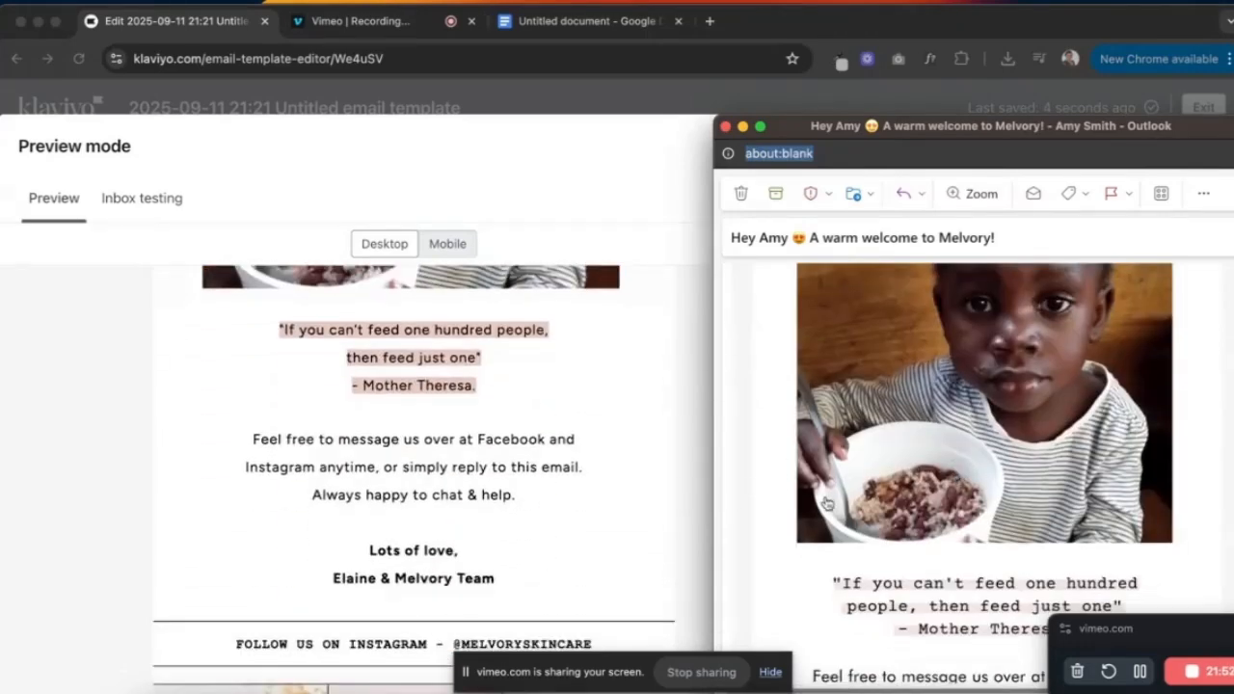
scroll(827, 503, down, 2)
scroll(827, 503, down, 5)
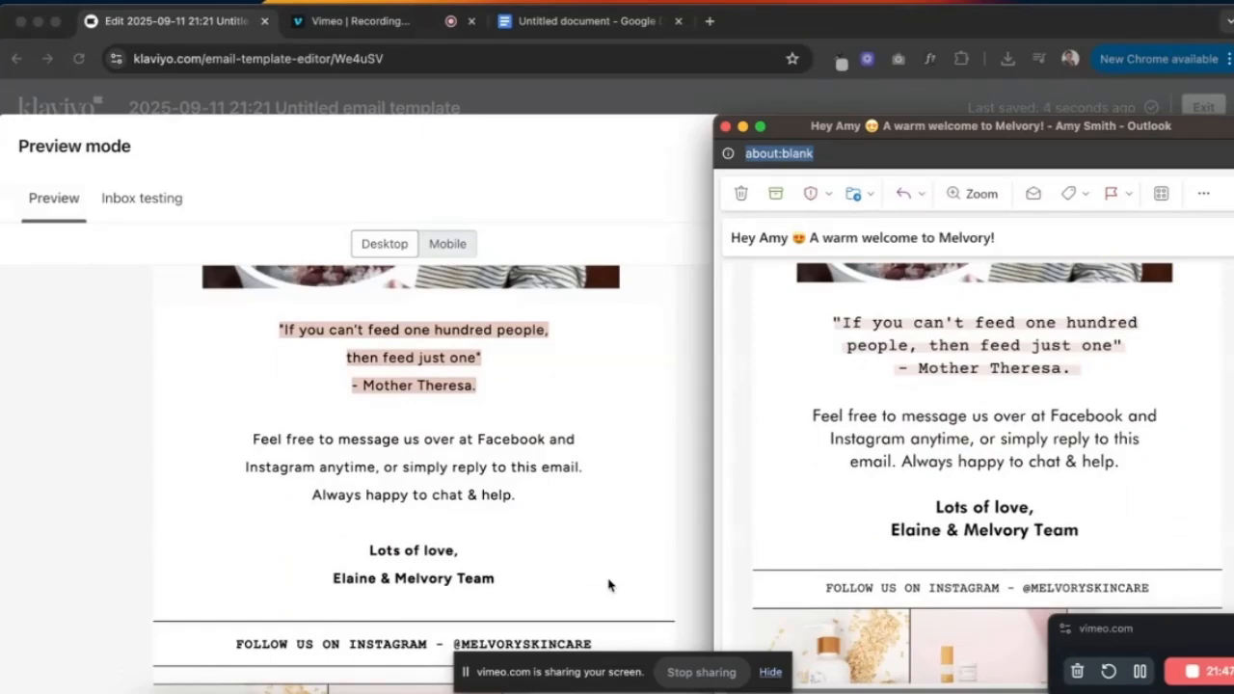
scroll(611, 586, down, 4)
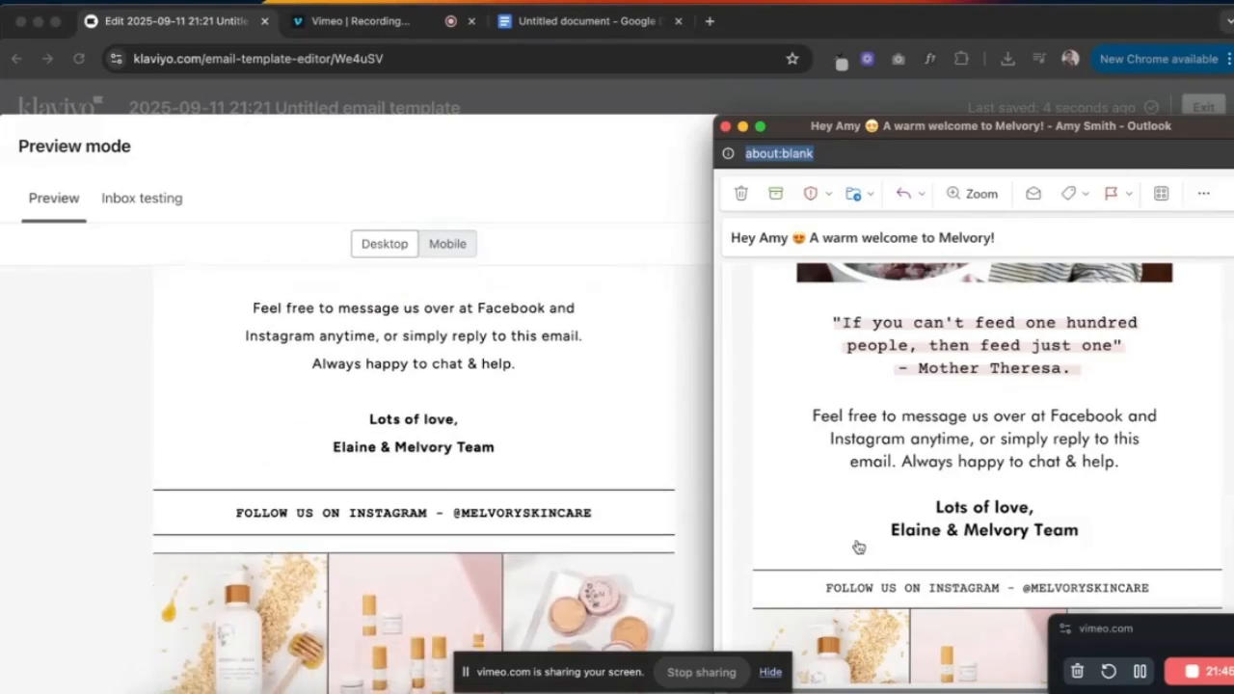